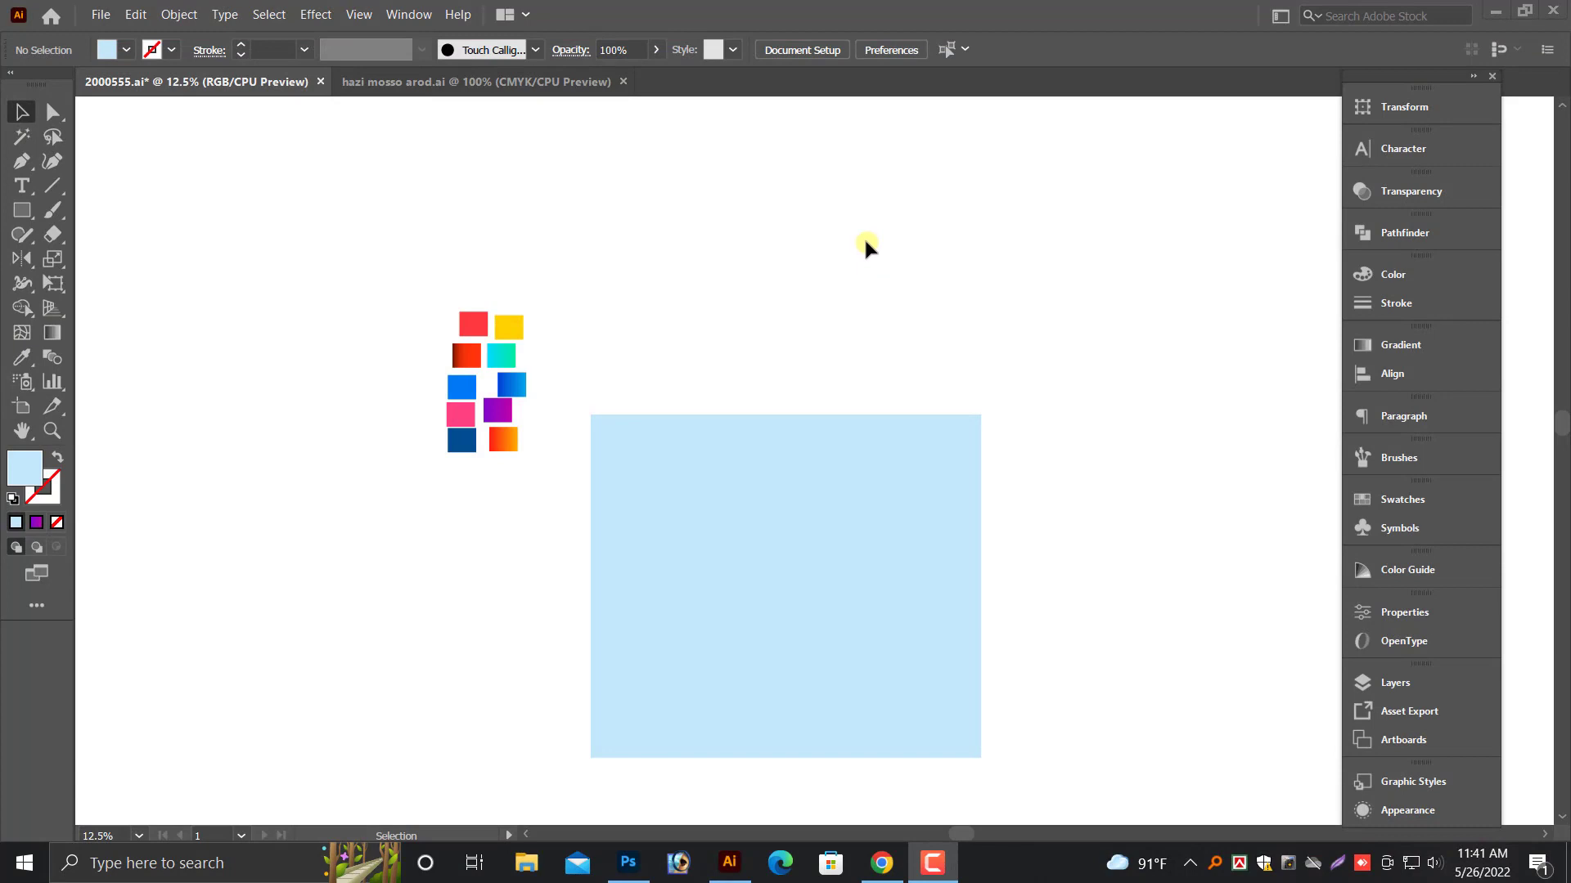
# - Draw a wide, flat rectangle above the light blue background and move it onto the background's upper part
pyautogui.scroll(-1, 471, 217)
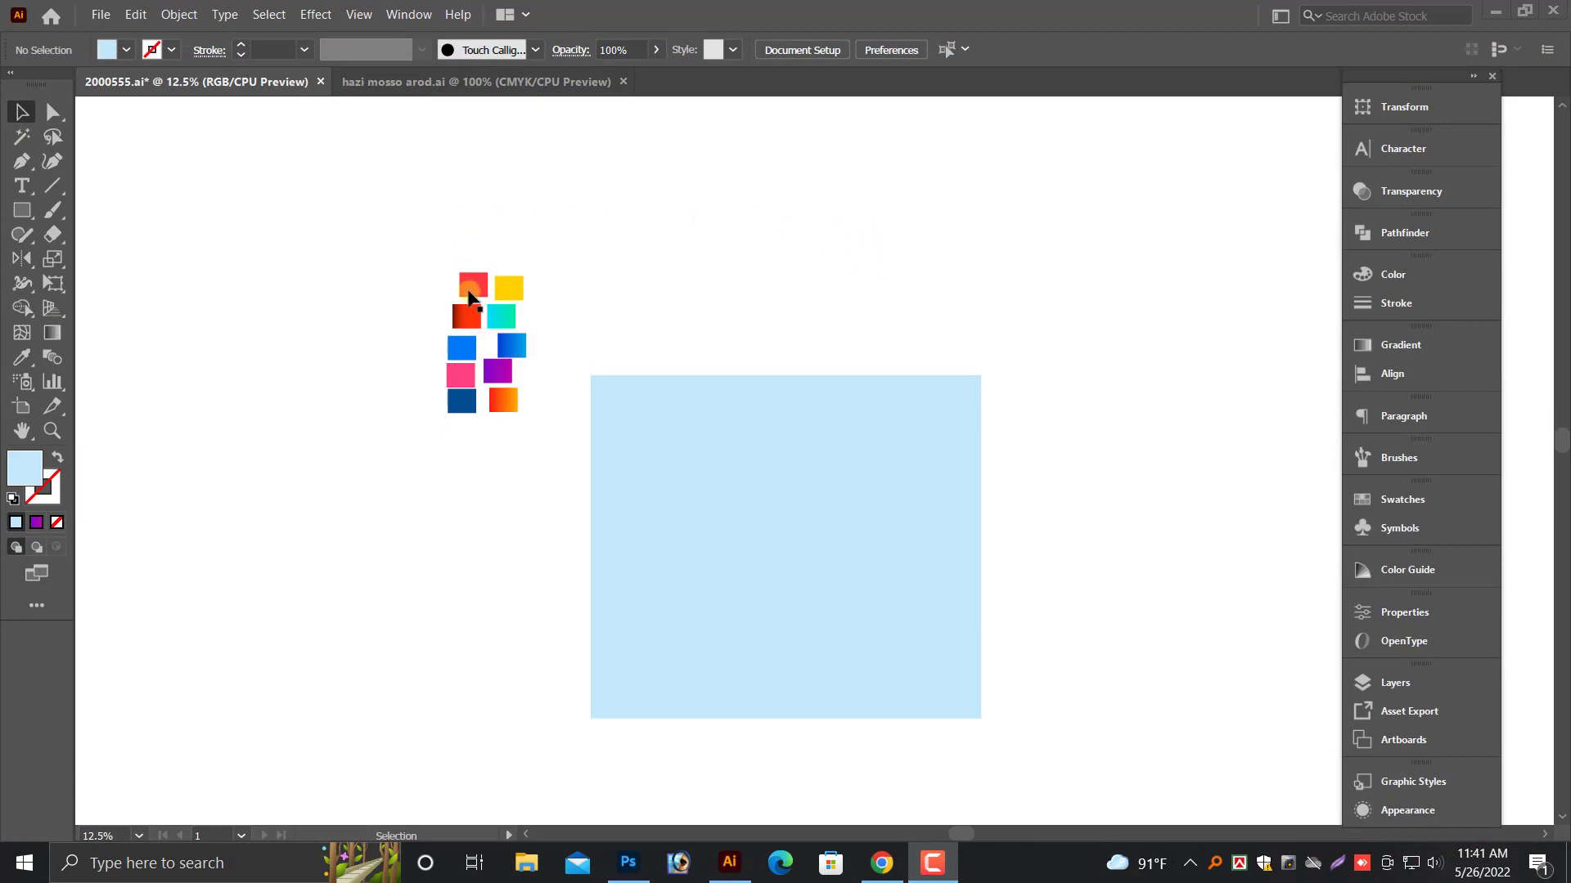
pyautogui.moveTo(27, 205); pyautogui.dragTo(71, 210)
pyautogui.moveTo(633, 226); pyautogui.dragTo(1020, 302)
pyautogui.hotkey('ctrl', '+')
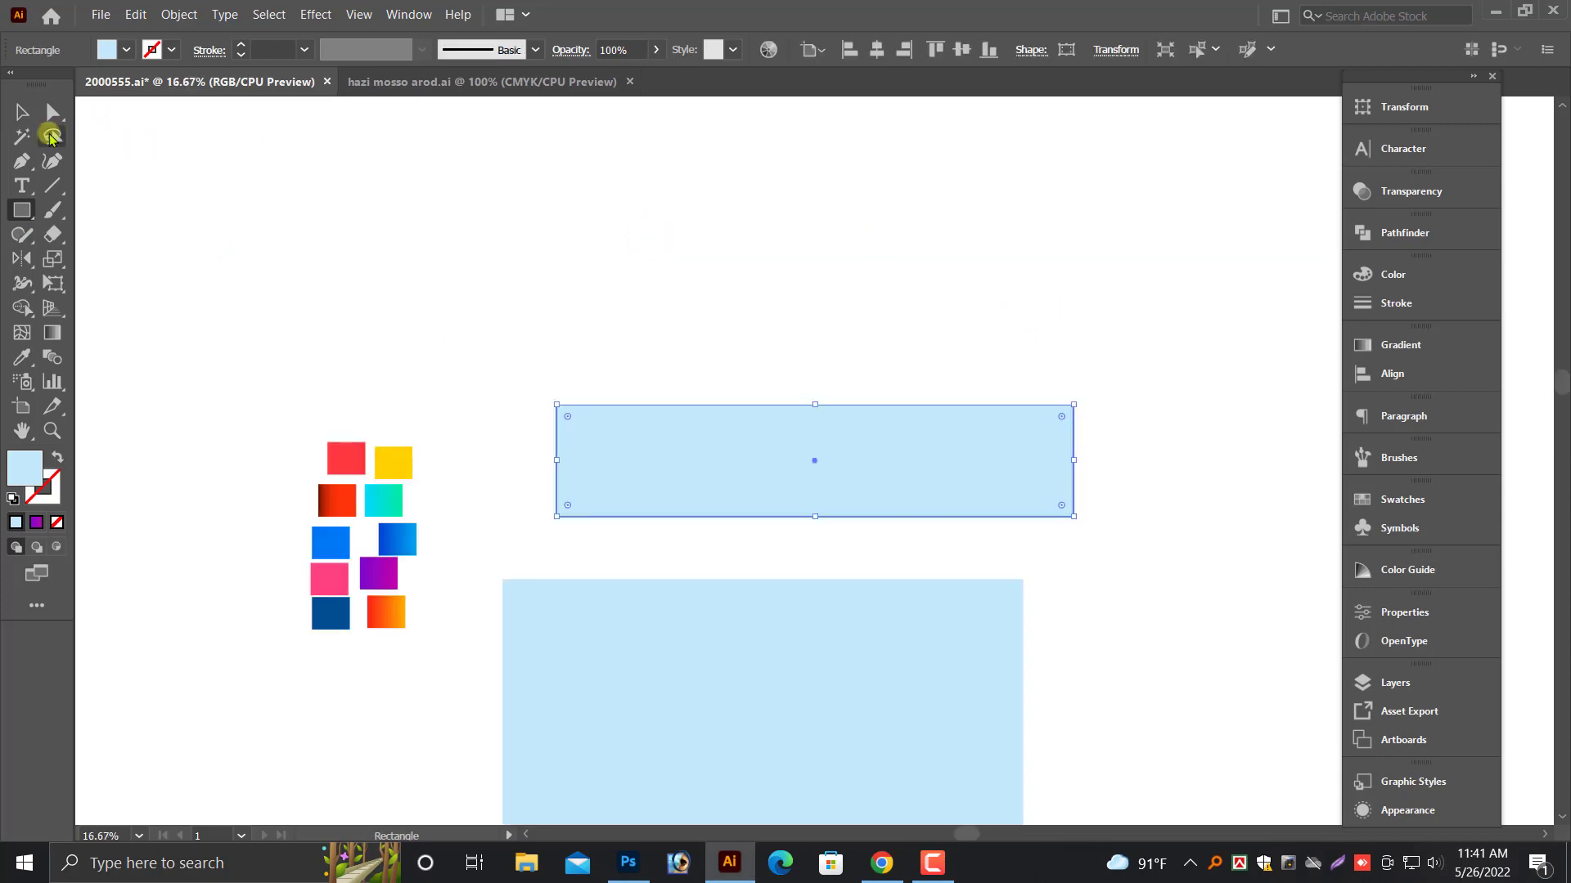
pyautogui.click(22, 112)
pyautogui.scroll(-2, 720, 409)
pyautogui.moveTo(769, 361); pyautogui.dragTo(725, 554)
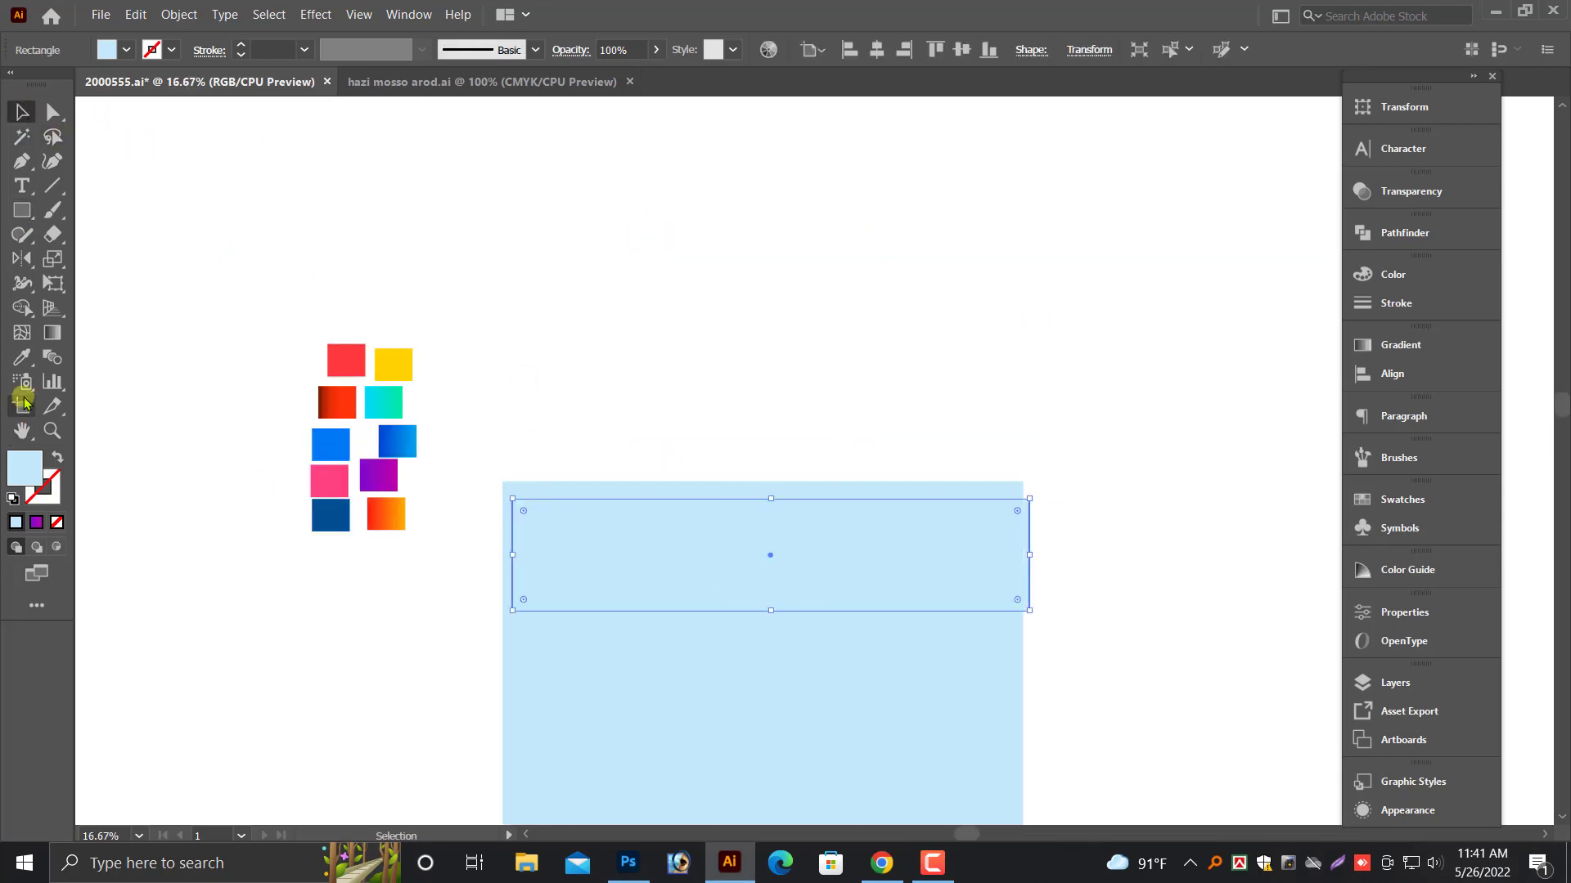
# - Fill the rectangle with the dark-red-to-red gradient from the color samples and narrow it to fit inside the background
pyautogui.click(22, 356)
pyautogui.click(337, 396)
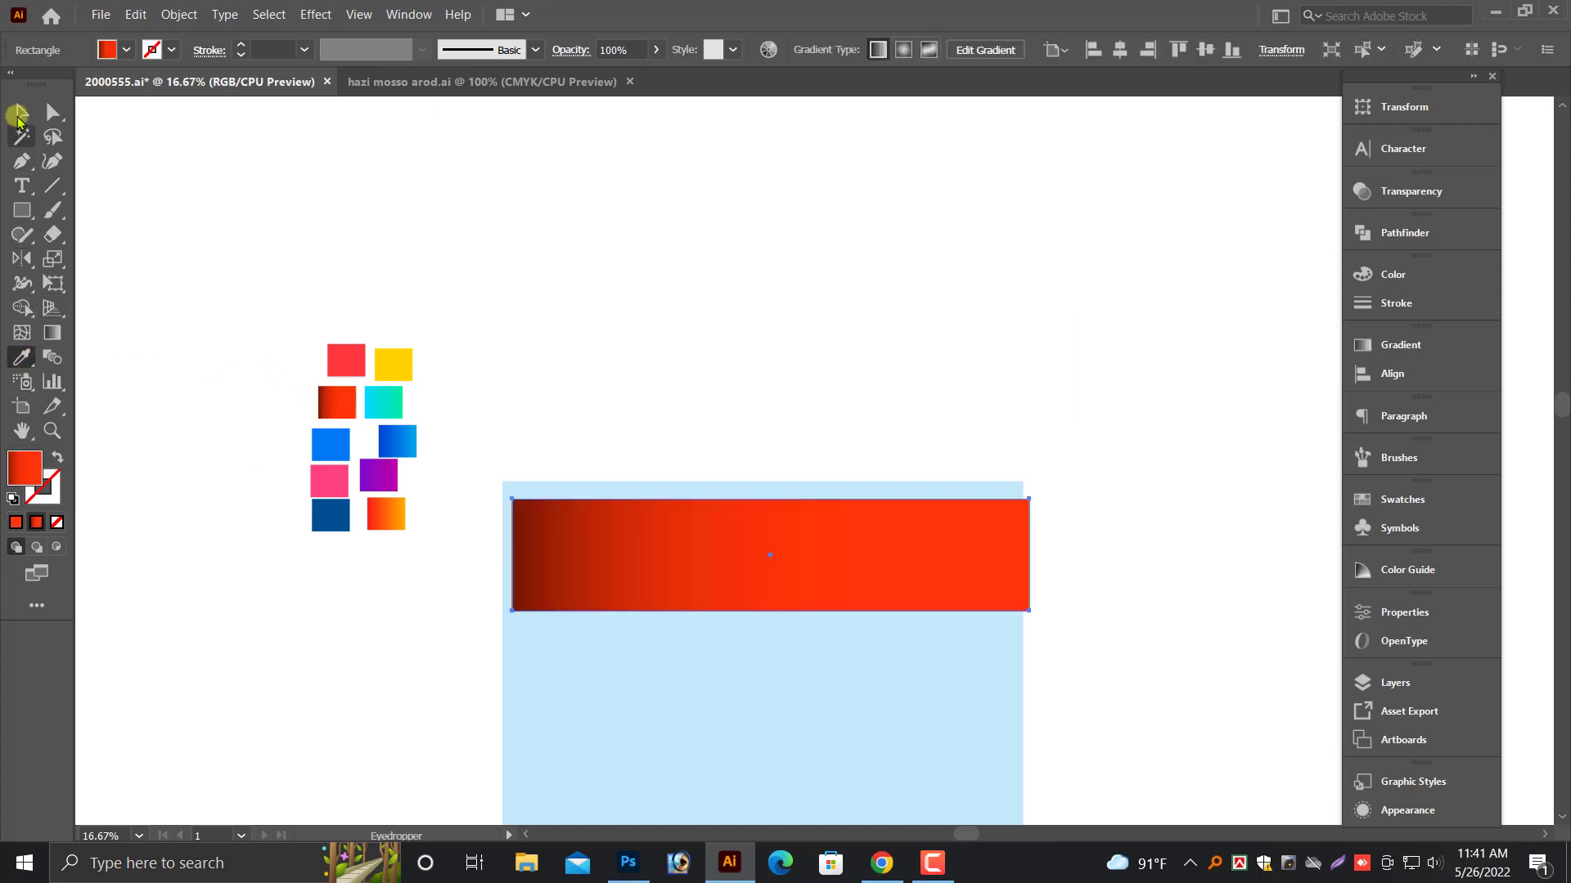
pyautogui.click(18, 115)
pyautogui.moveTo(1028, 554); pyautogui.dragTo(962, 544)
pyautogui.hotkey('ctrl', '=')
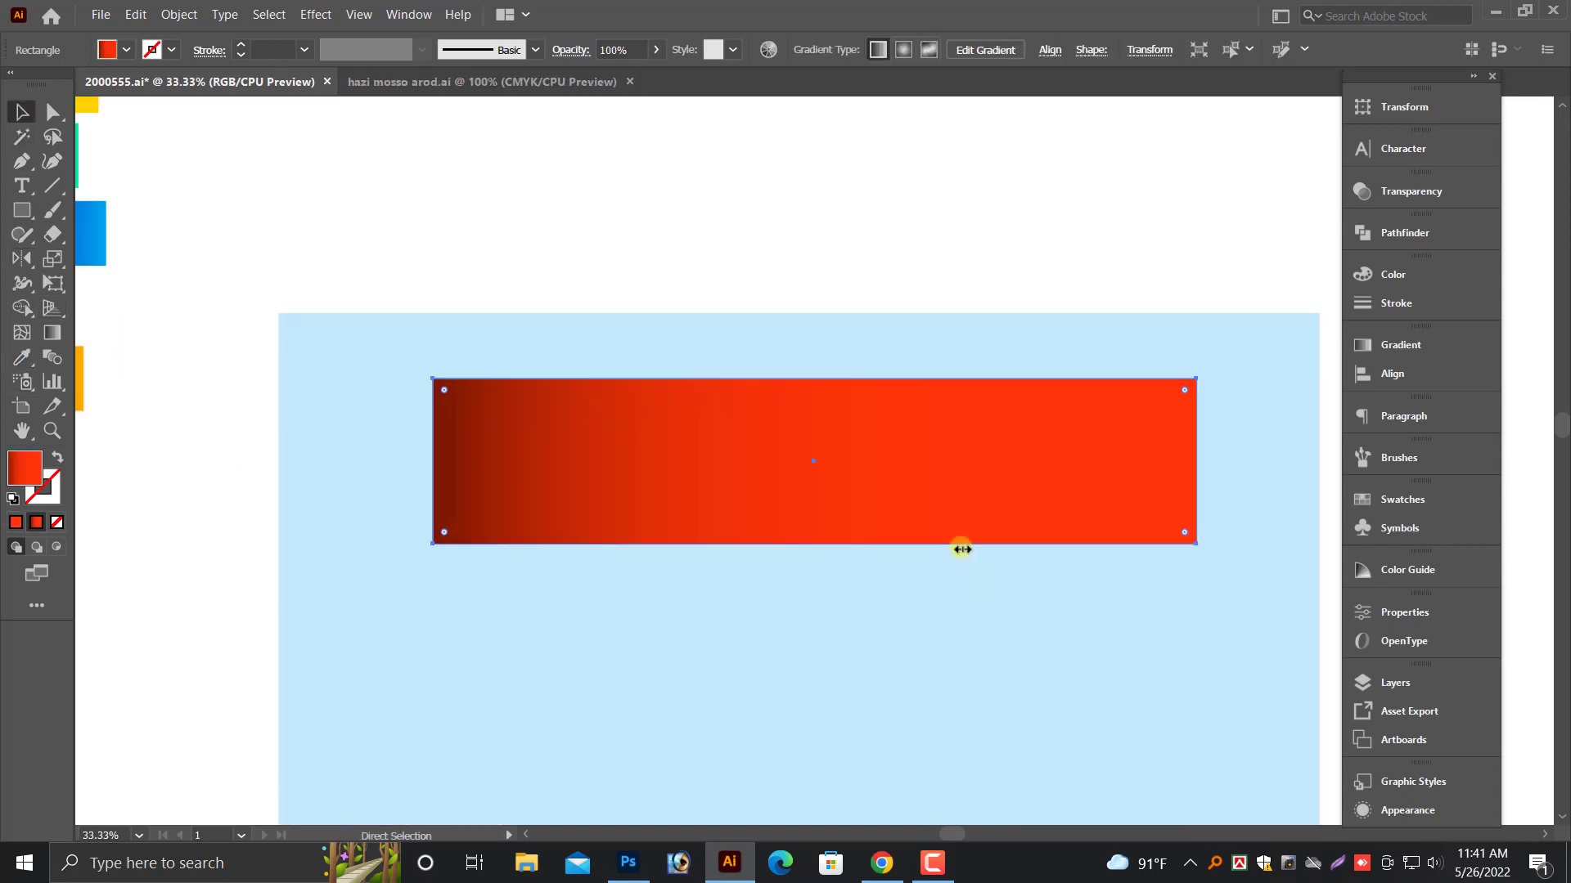
# - Round only the rectangle's two bottom corners to a radius of about 6.38 in
pyautogui.click(52, 112)
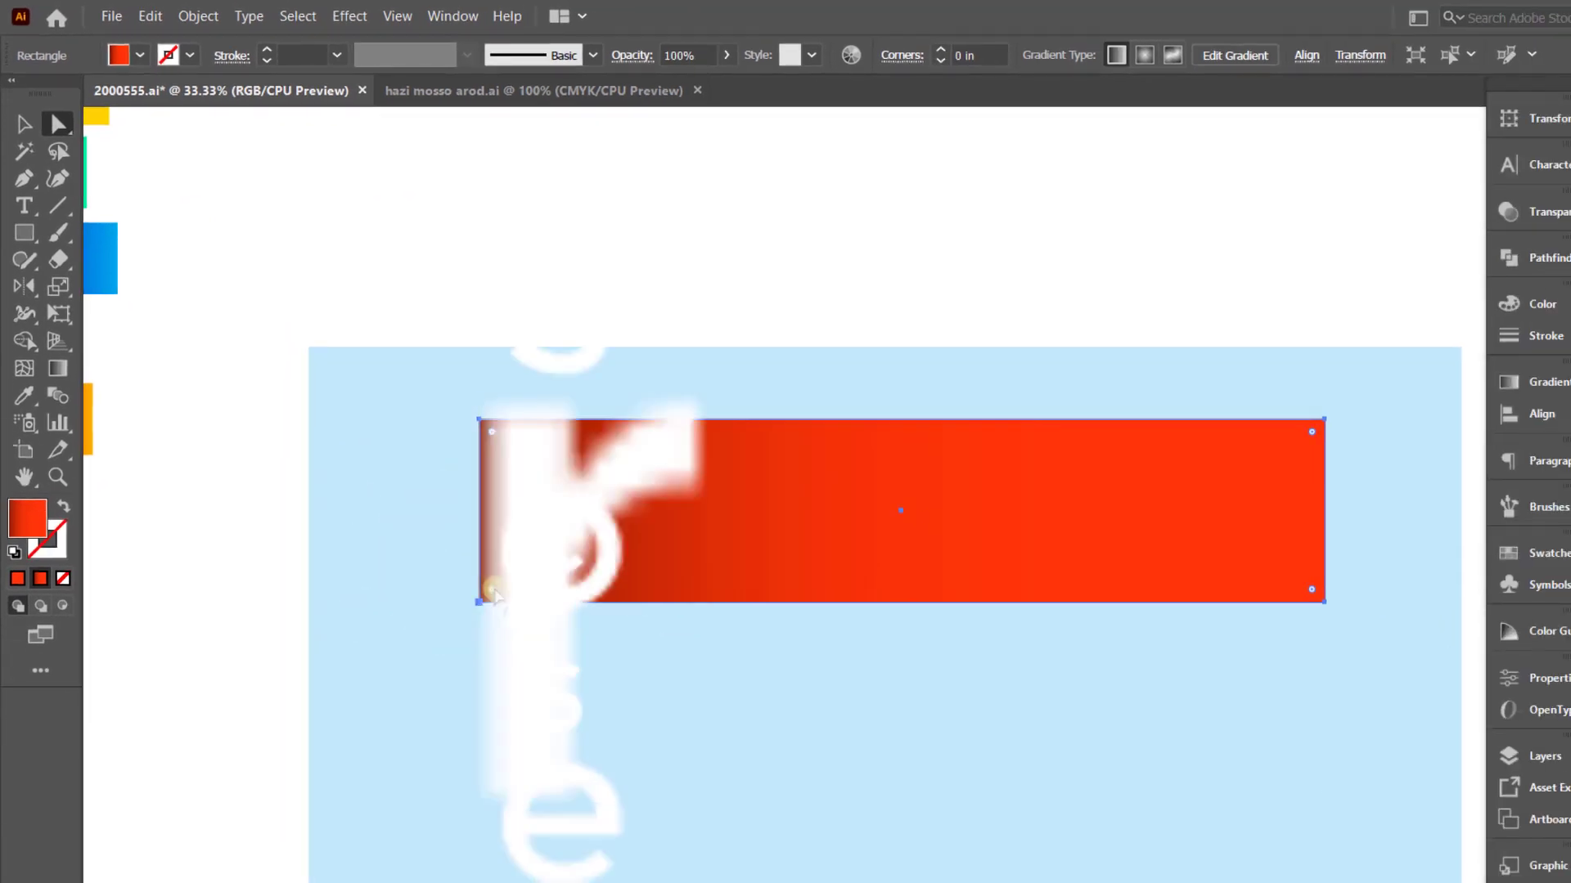
pyautogui.moveTo(1311, 596); pyautogui.dragTo(973, 532)
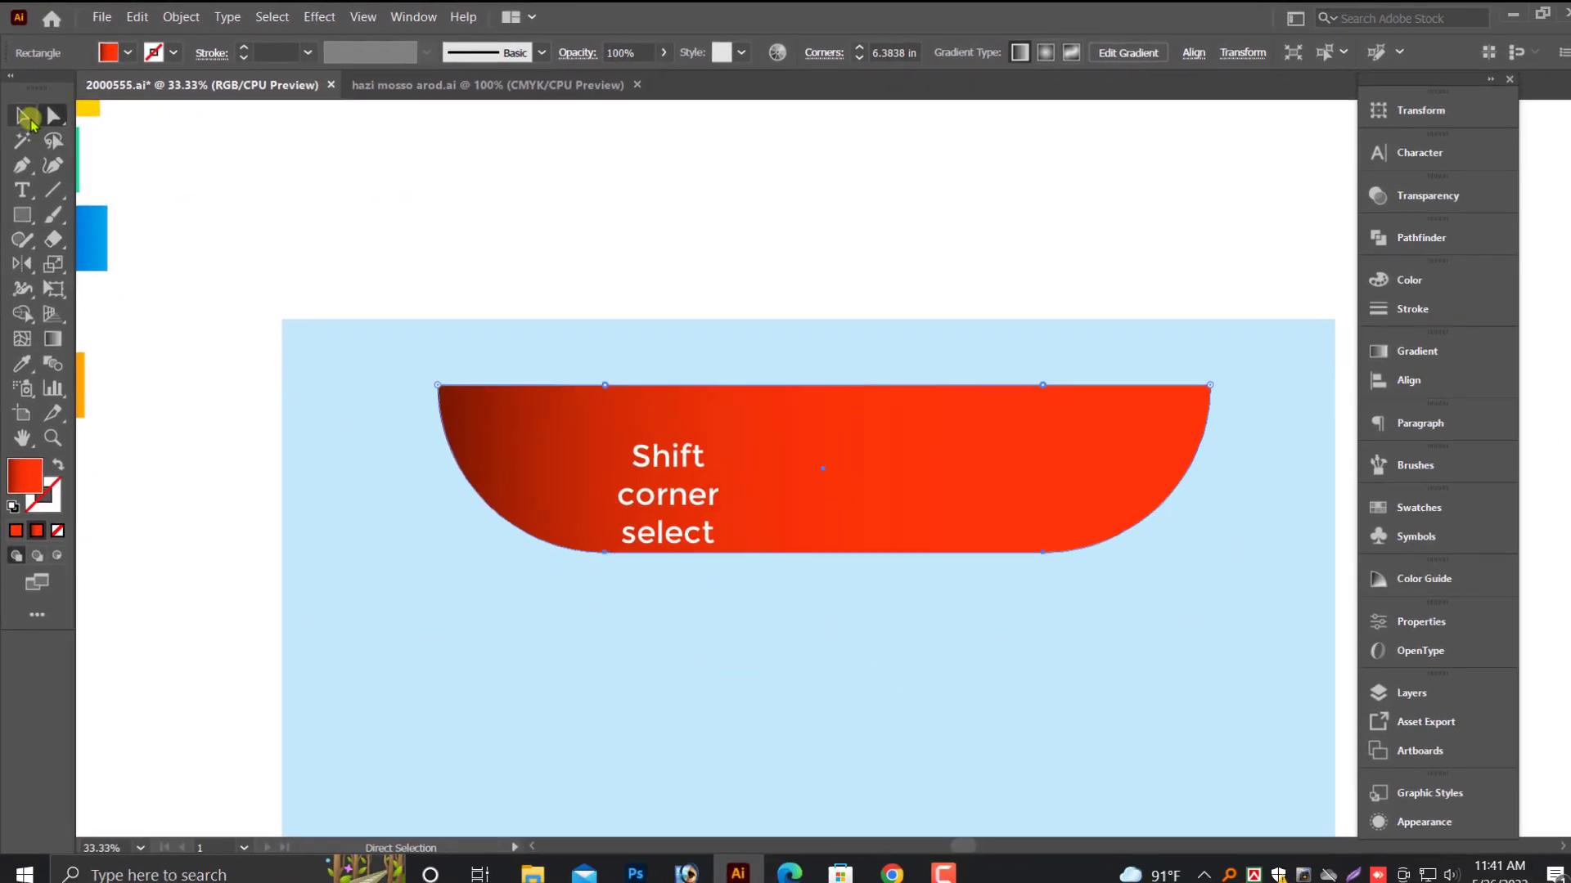
pyautogui.click(27, 117)
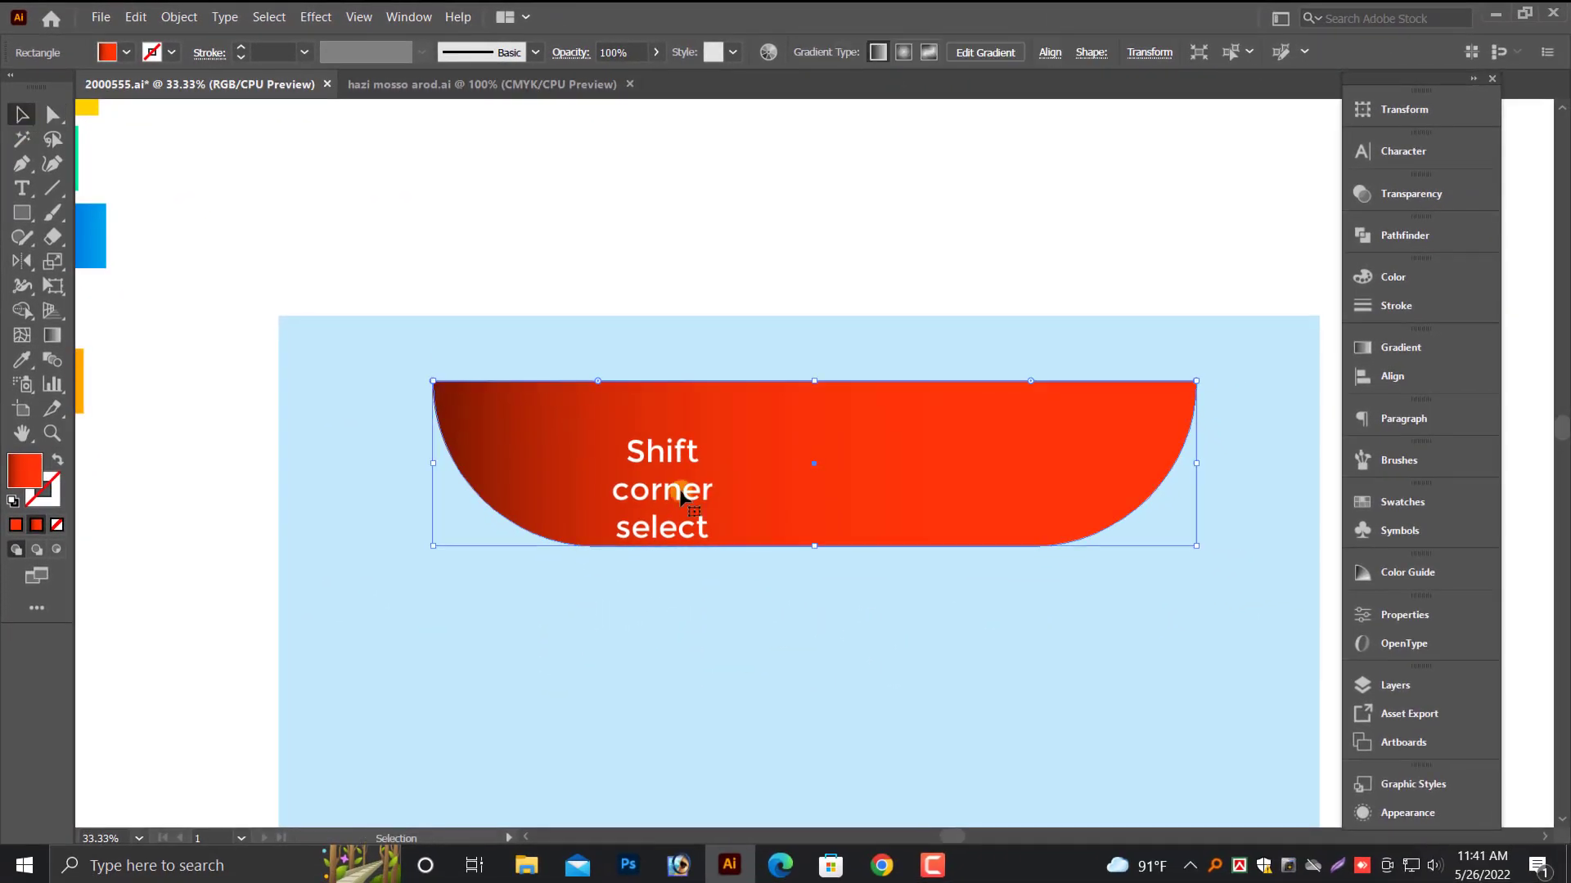
# - Reduce the height of the rounded red shape slightly, scale it down and position it near the background's upper edge
pyautogui.moveTo(824, 552); pyautogui.dragTo(816, 539)
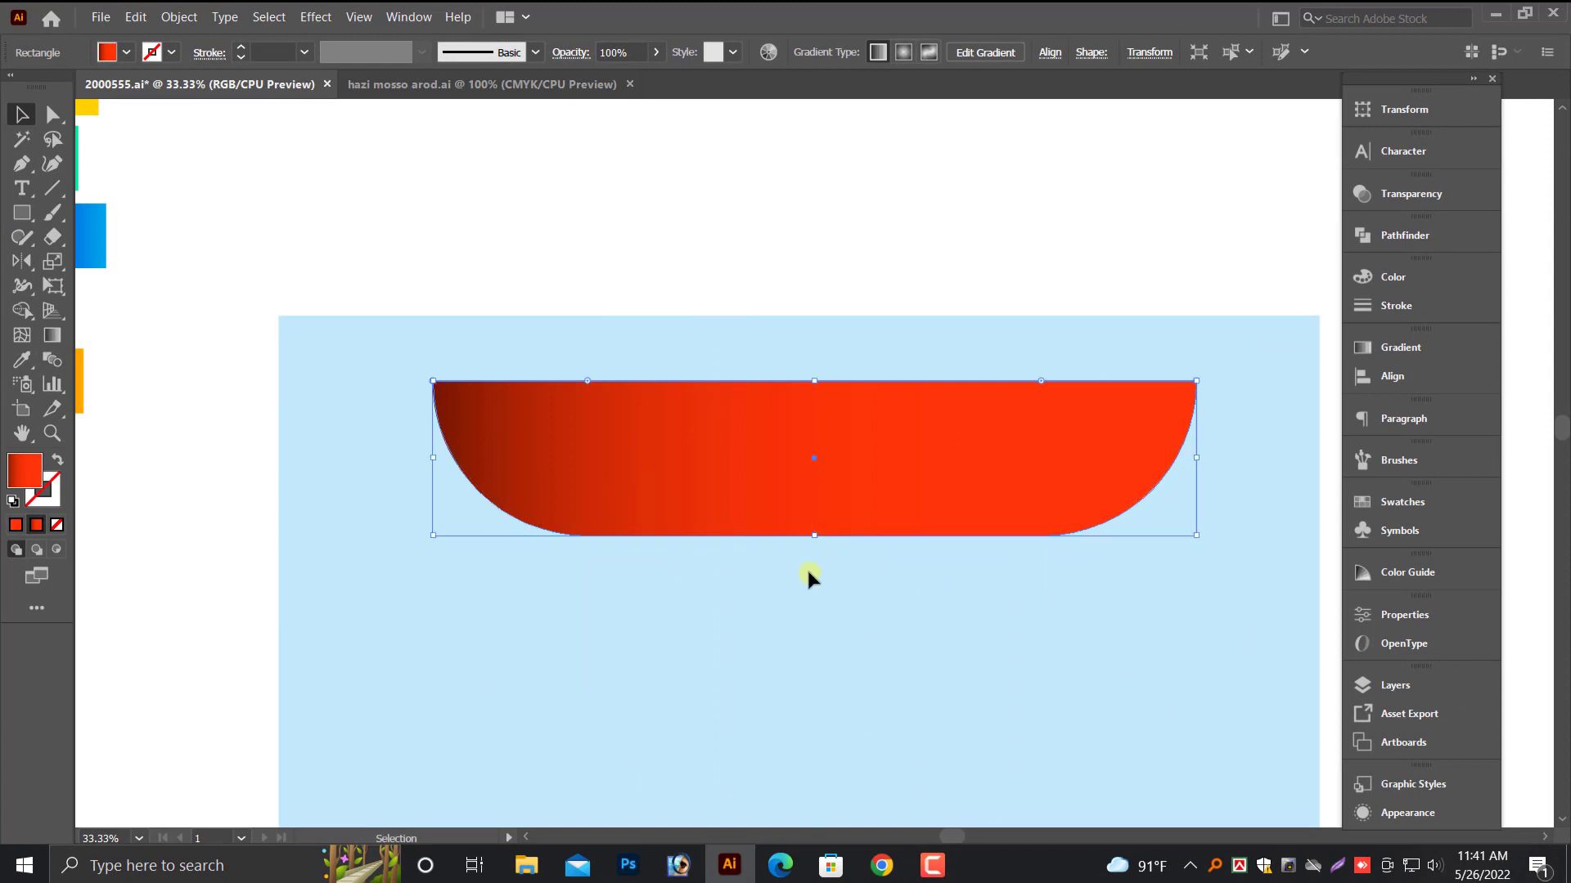
pyautogui.scroll(-1, 809, 578)
pyautogui.moveTo(1199, 400); pyautogui.dragTo(1123, 389)
pyautogui.moveTo(977, 387); pyautogui.dragTo(951, 355)
pyautogui.click(913, 527)
pyautogui.scroll(1, 913, 531)
pyautogui.click(866, 413)
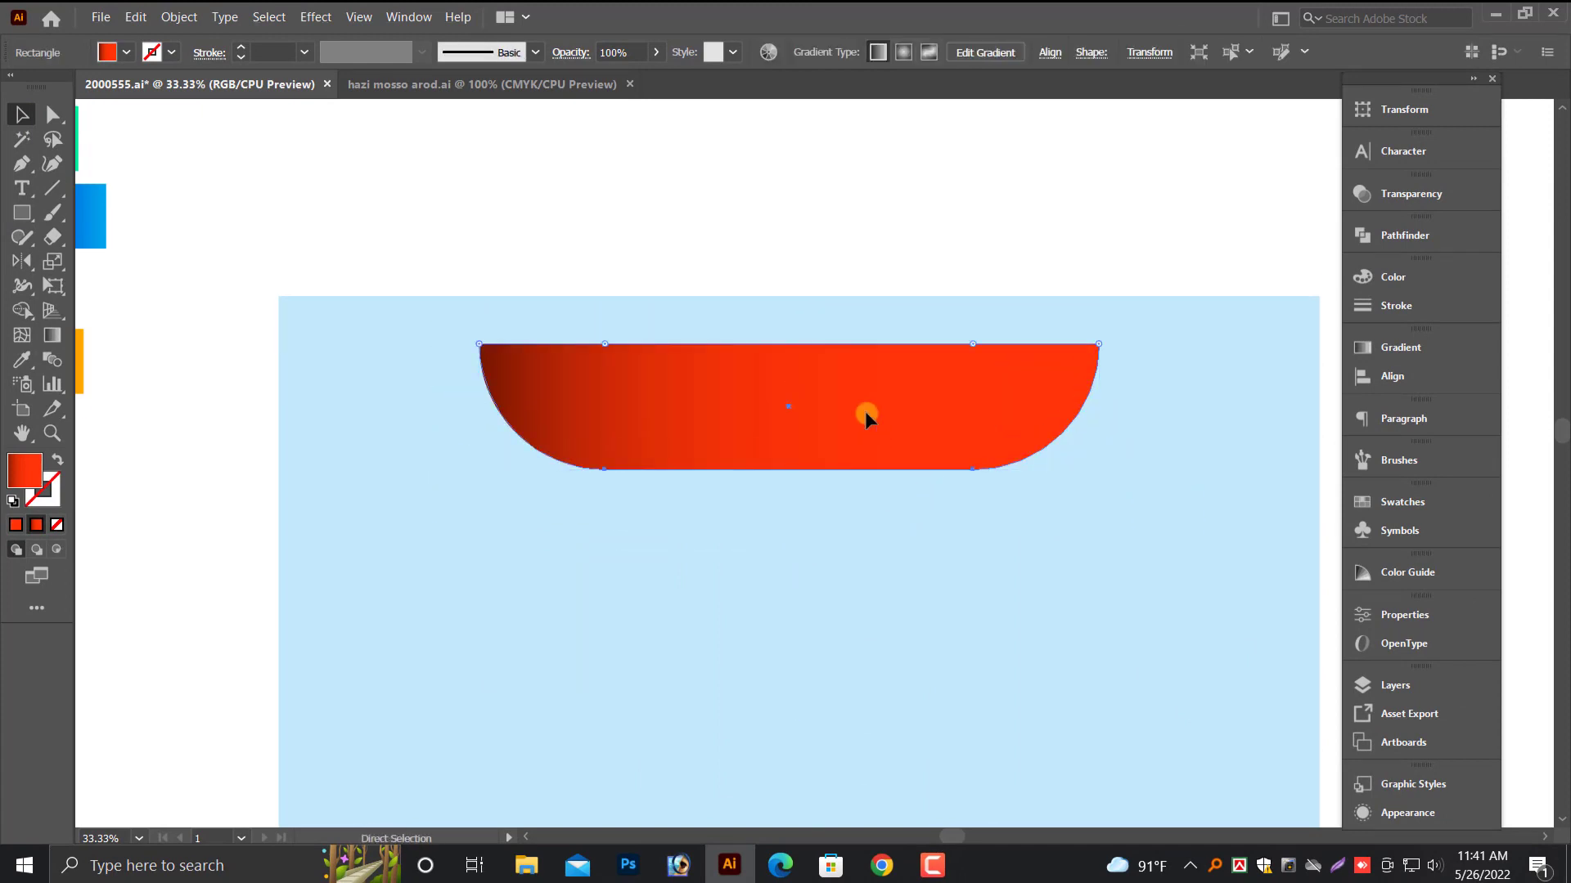
# - Duplicate the red shape with a slight downward offset and hide the upper one
pyautogui.hotkey('ctrl', '+')
pyautogui.moveTo(905, 479)
pyautogui.mouseDown()
pyautogui.moveTo(894, 521)
pyautogui.moveTo(894, 500)
pyautogui.moveTo(917, 501)
pyautogui.mouseUp()
pyautogui.click(179, 17)
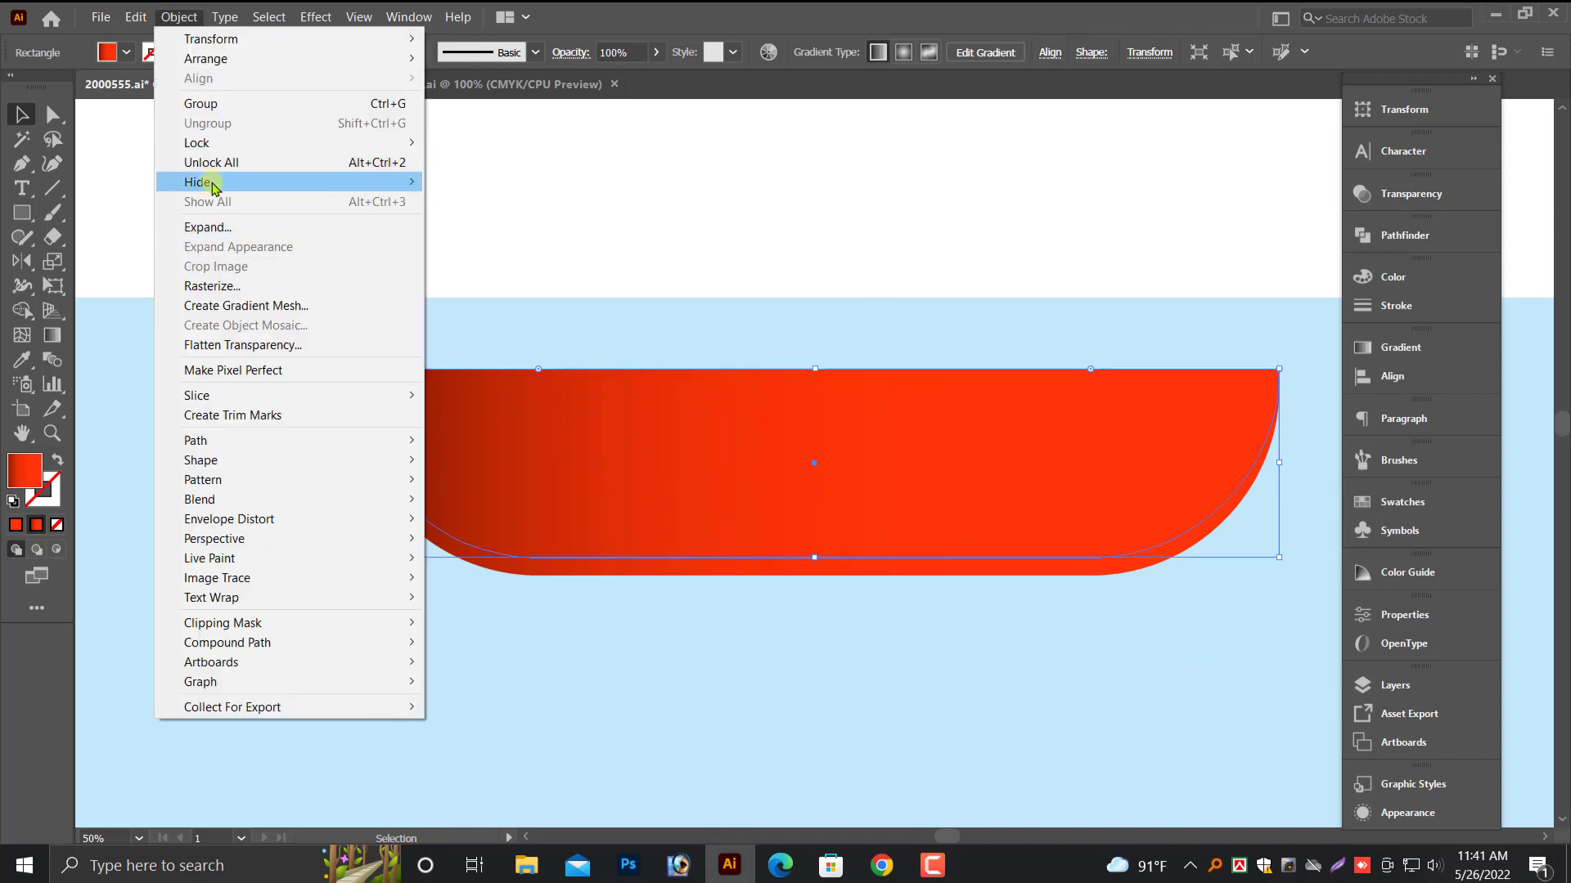
pyautogui.moveTo(212, 186)
pyautogui.click(491, 186)
# - Swap the fill and stroke of the remaining shape and delete its straight top edge to leave an open outline
pyautogui.hotkey('ctrl', 'a')
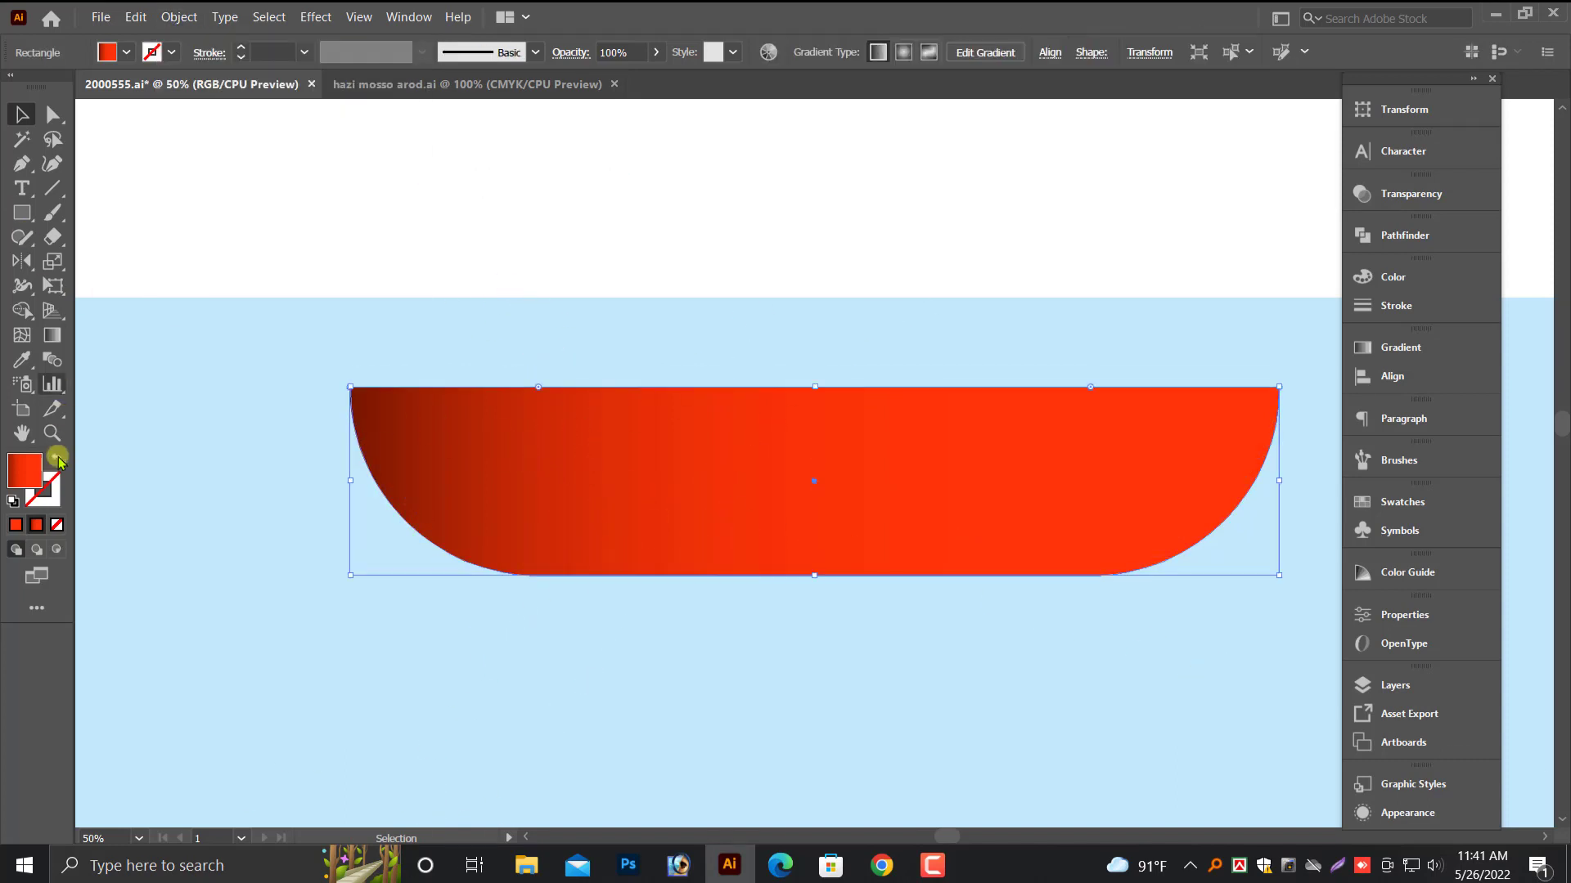
pyautogui.click(51, 115)
pyautogui.moveTo(686, 338); pyautogui.dragTo(701, 467)
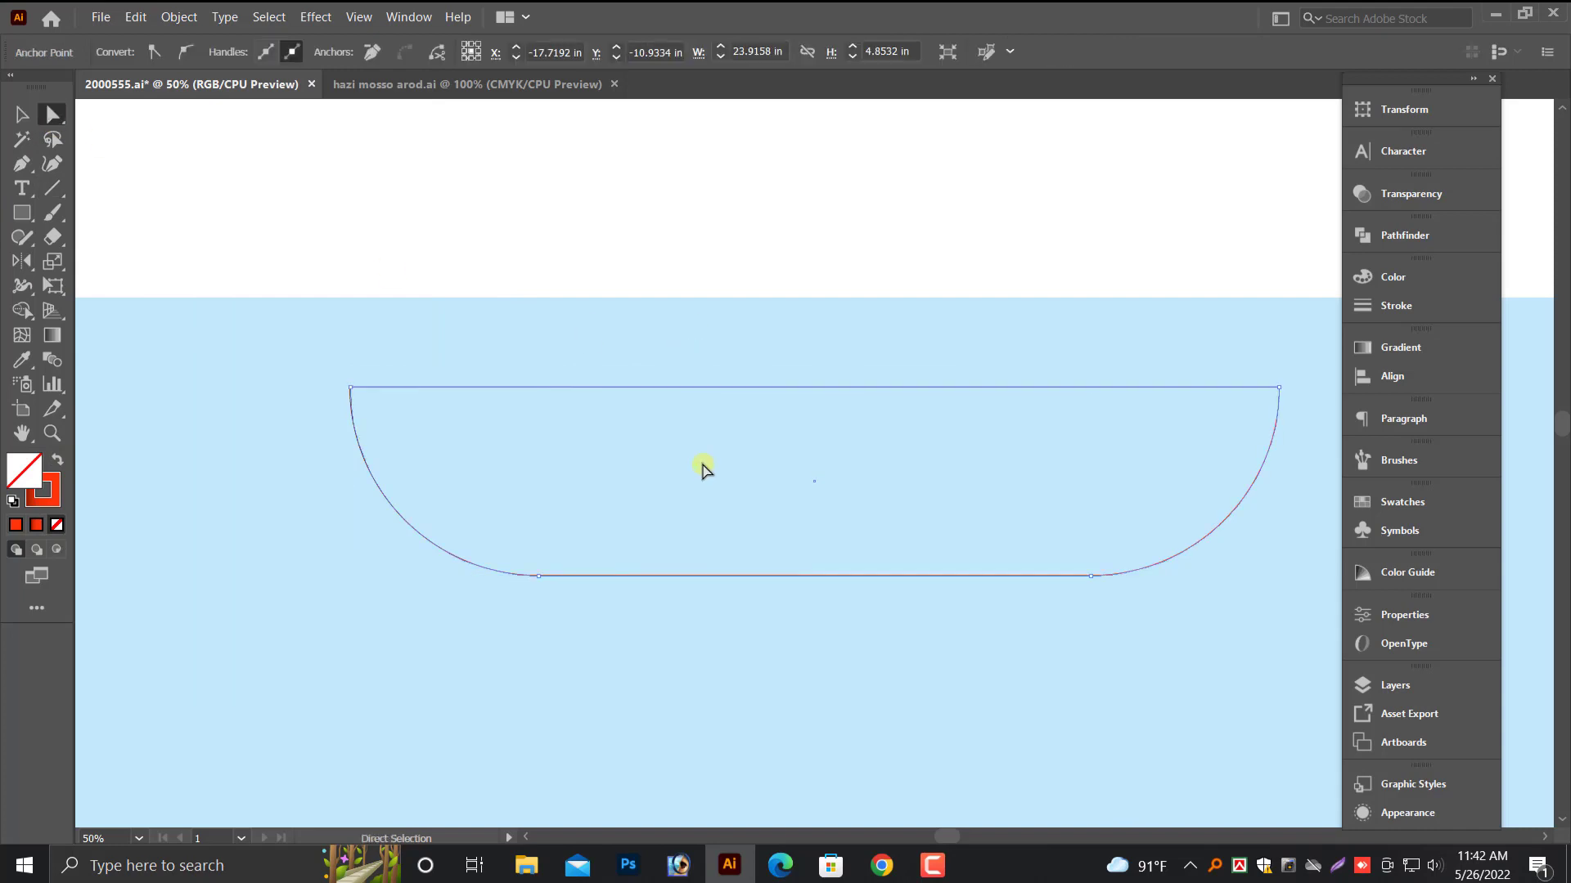
pyautogui.press('Delete')
pyautogui.click(23, 115)
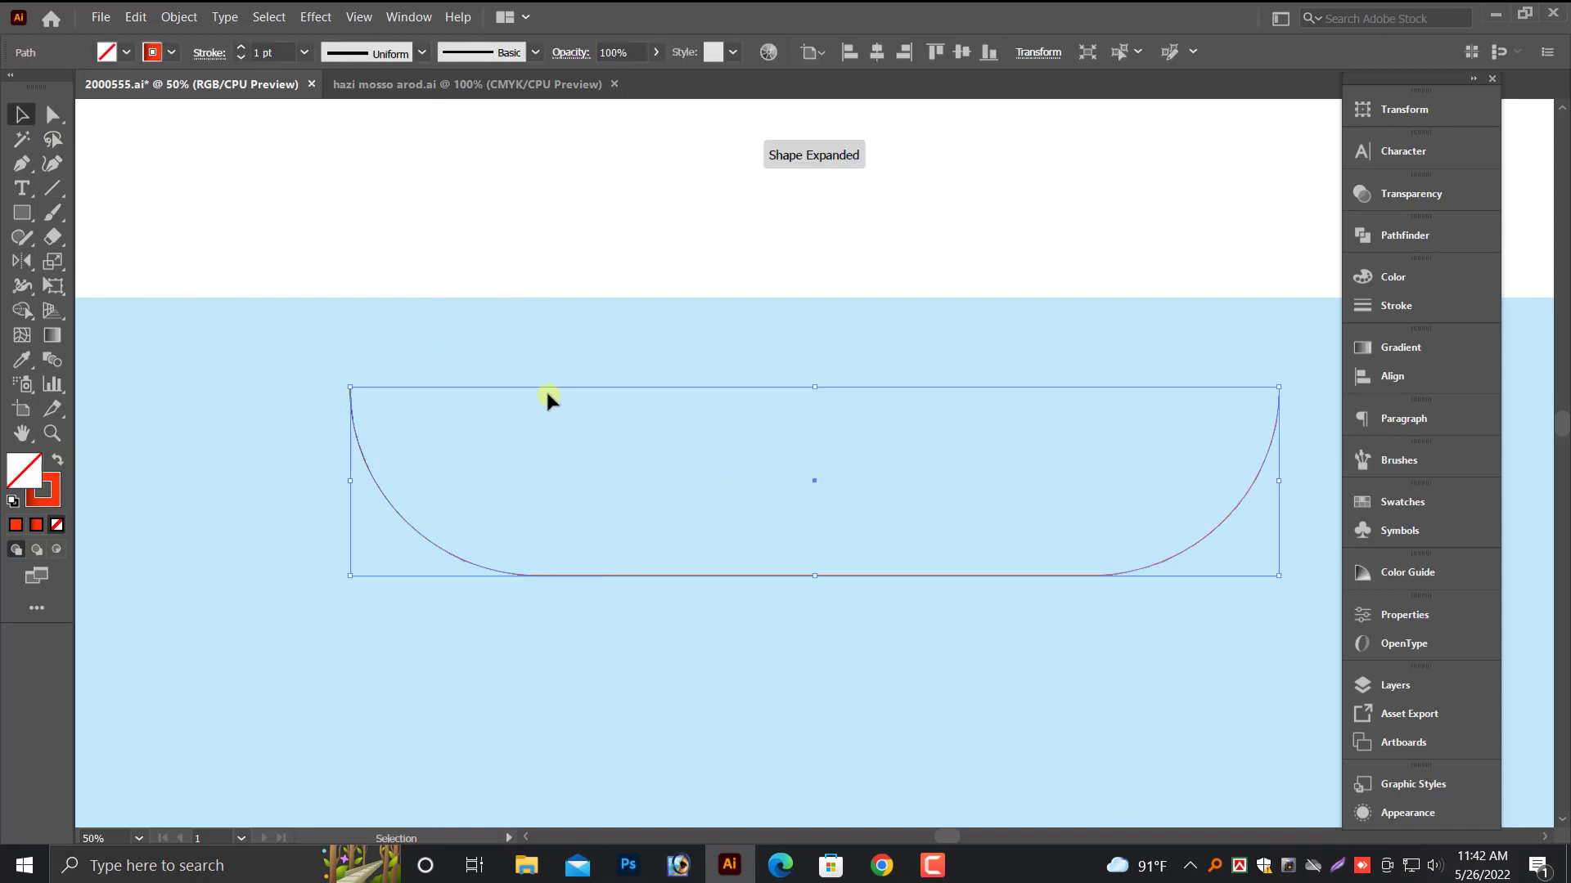
# - Change the open outline's stroke color to black
pyautogui.click(606, 583)
pyautogui.click(45, 503)
pyautogui.click(57, 524)
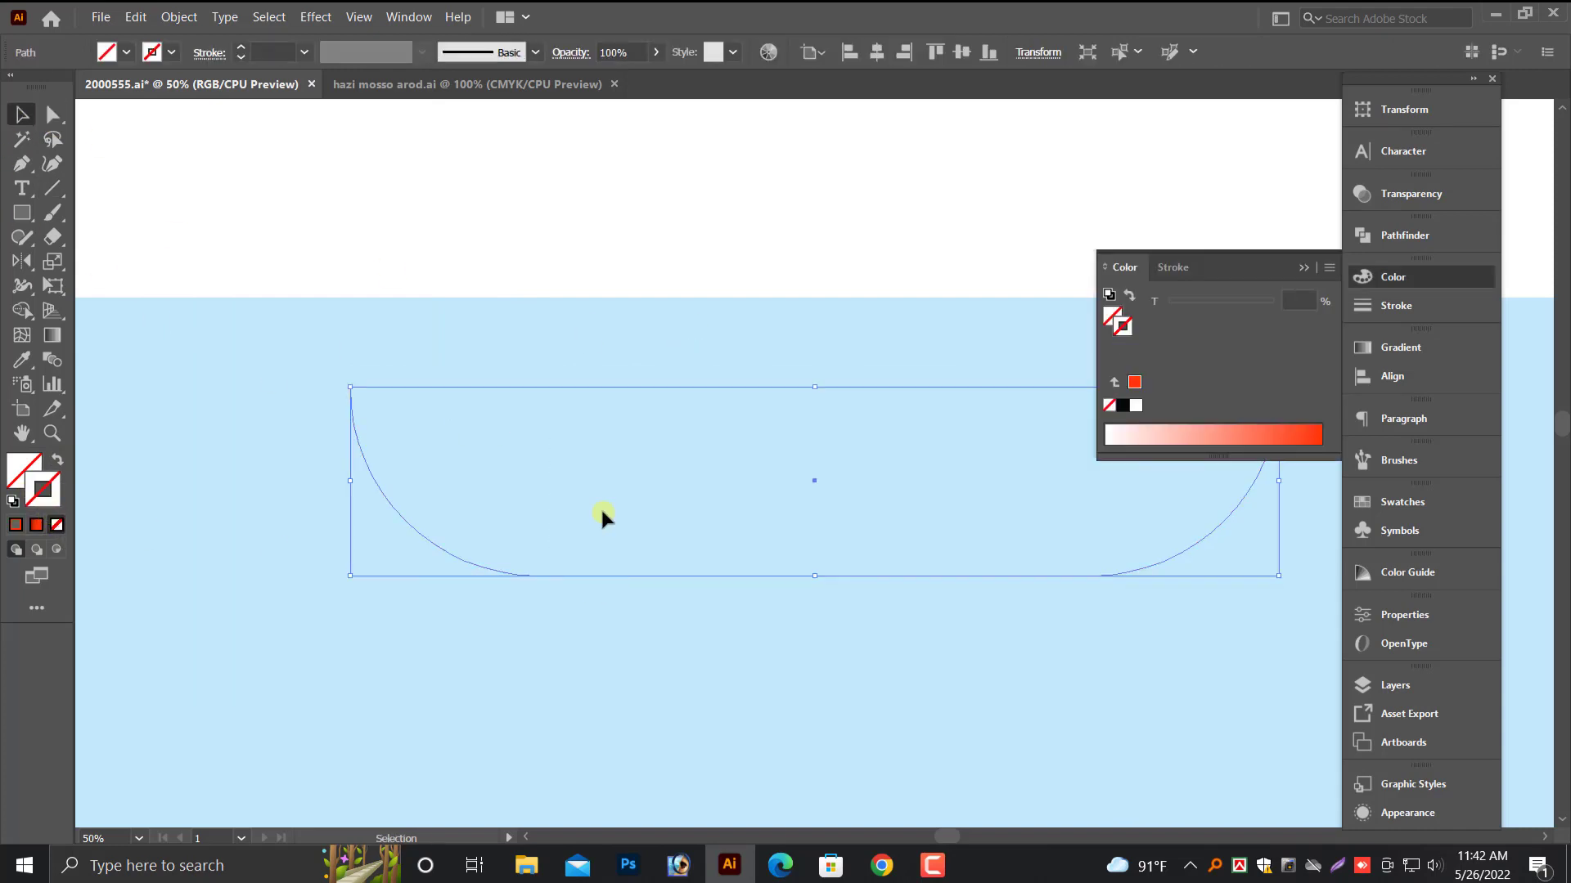
pyautogui.click(1121, 406)
pyautogui.click(1303, 269)
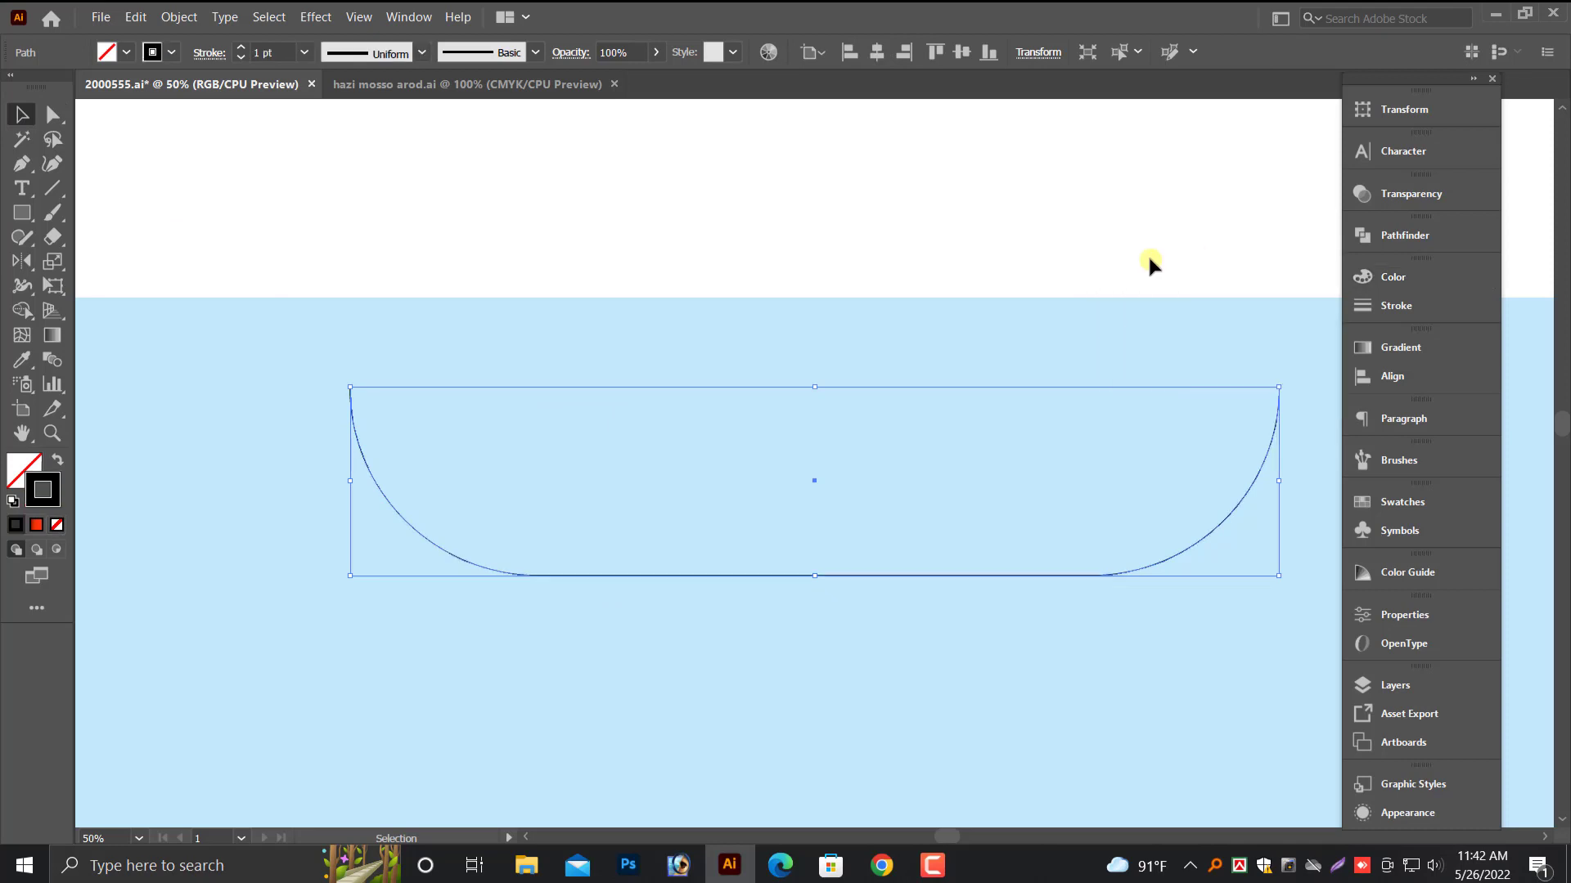
# - Duplicate the black outline slightly below the original and select the lower copy
pyautogui.moveTo(973, 575); pyautogui.dragTo(973, 592)
pyautogui.click(504, 543)
pyautogui.click(385, 524)
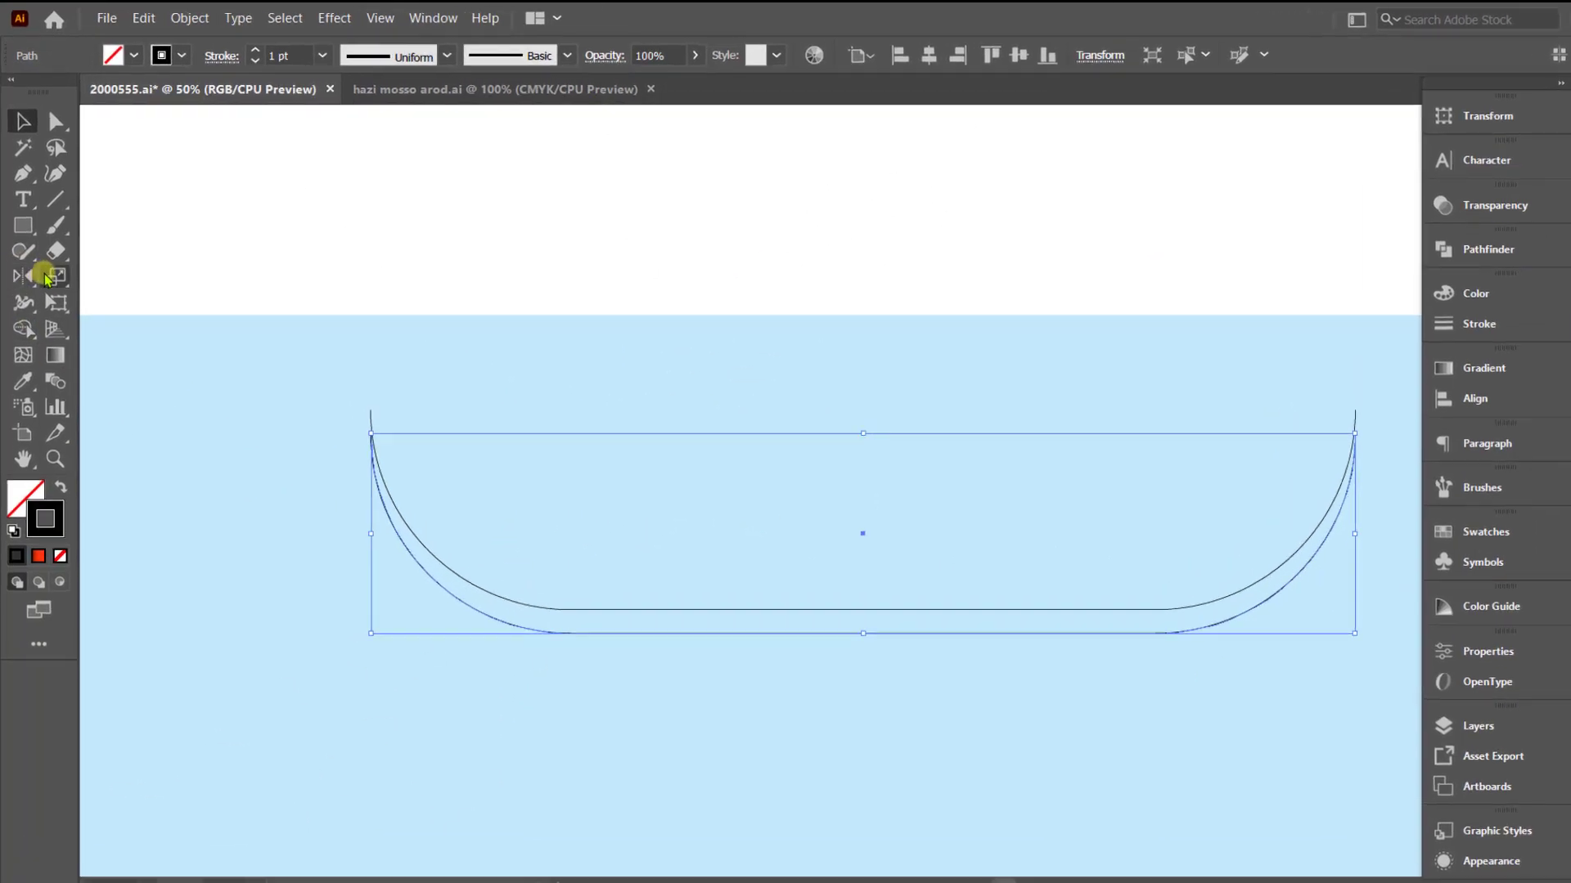
# - Cut the lower outline with the Scissors tool on both curved sides, a little below its upper ends
pyautogui.click(73, 321)
pyautogui.click(153, 351)
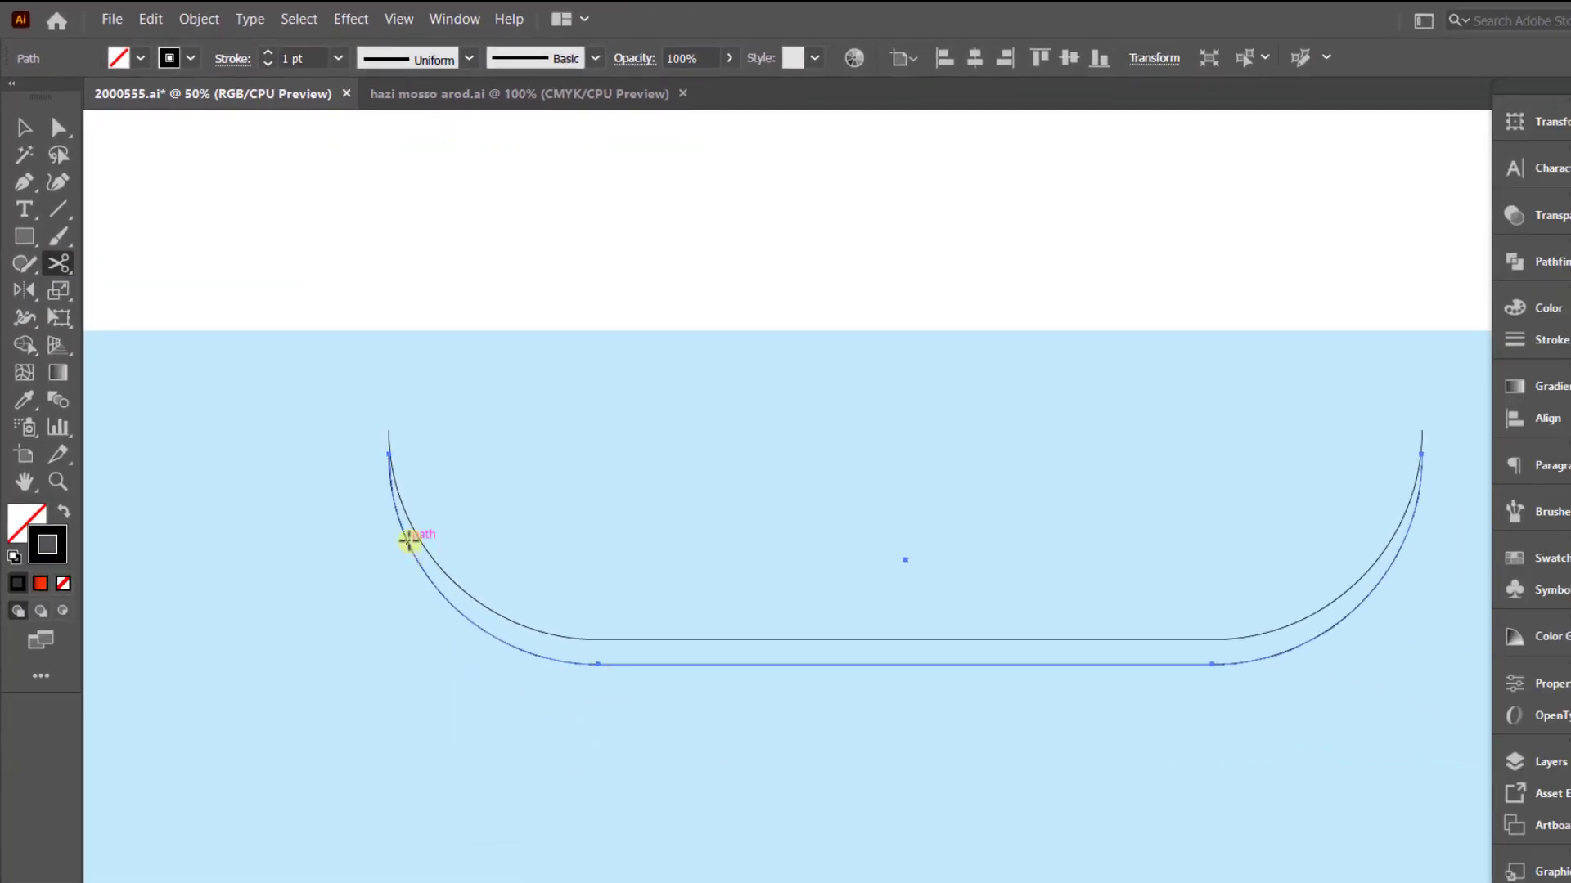
pyautogui.click(409, 541)
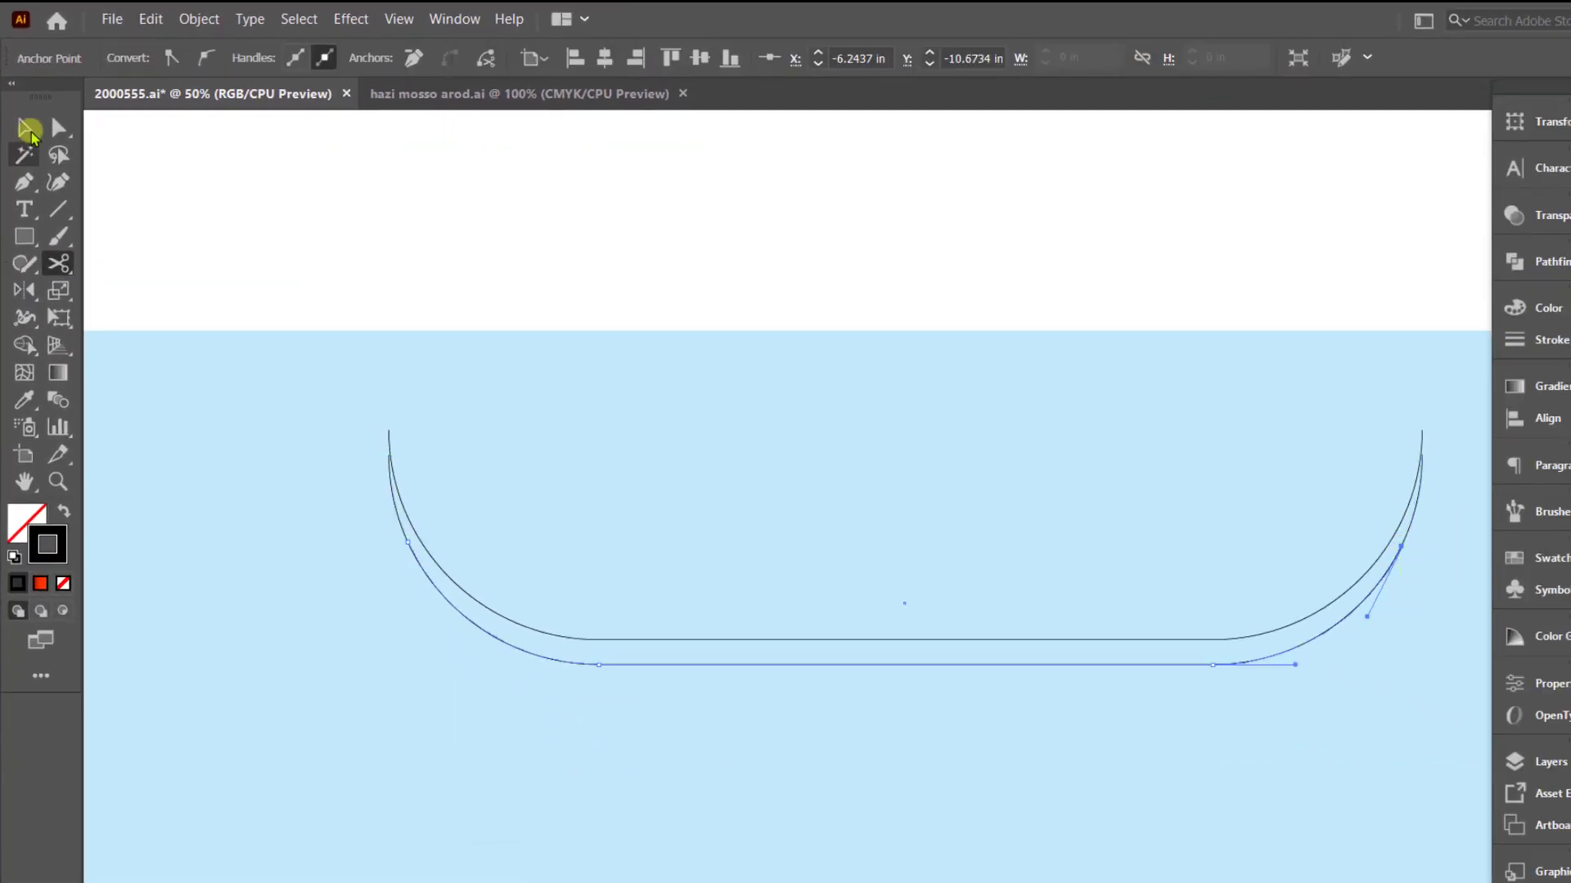
# - Delete the two short end pieces cut off the lower outline
pyautogui.click(29, 130)
pyautogui.click(1422, 581)
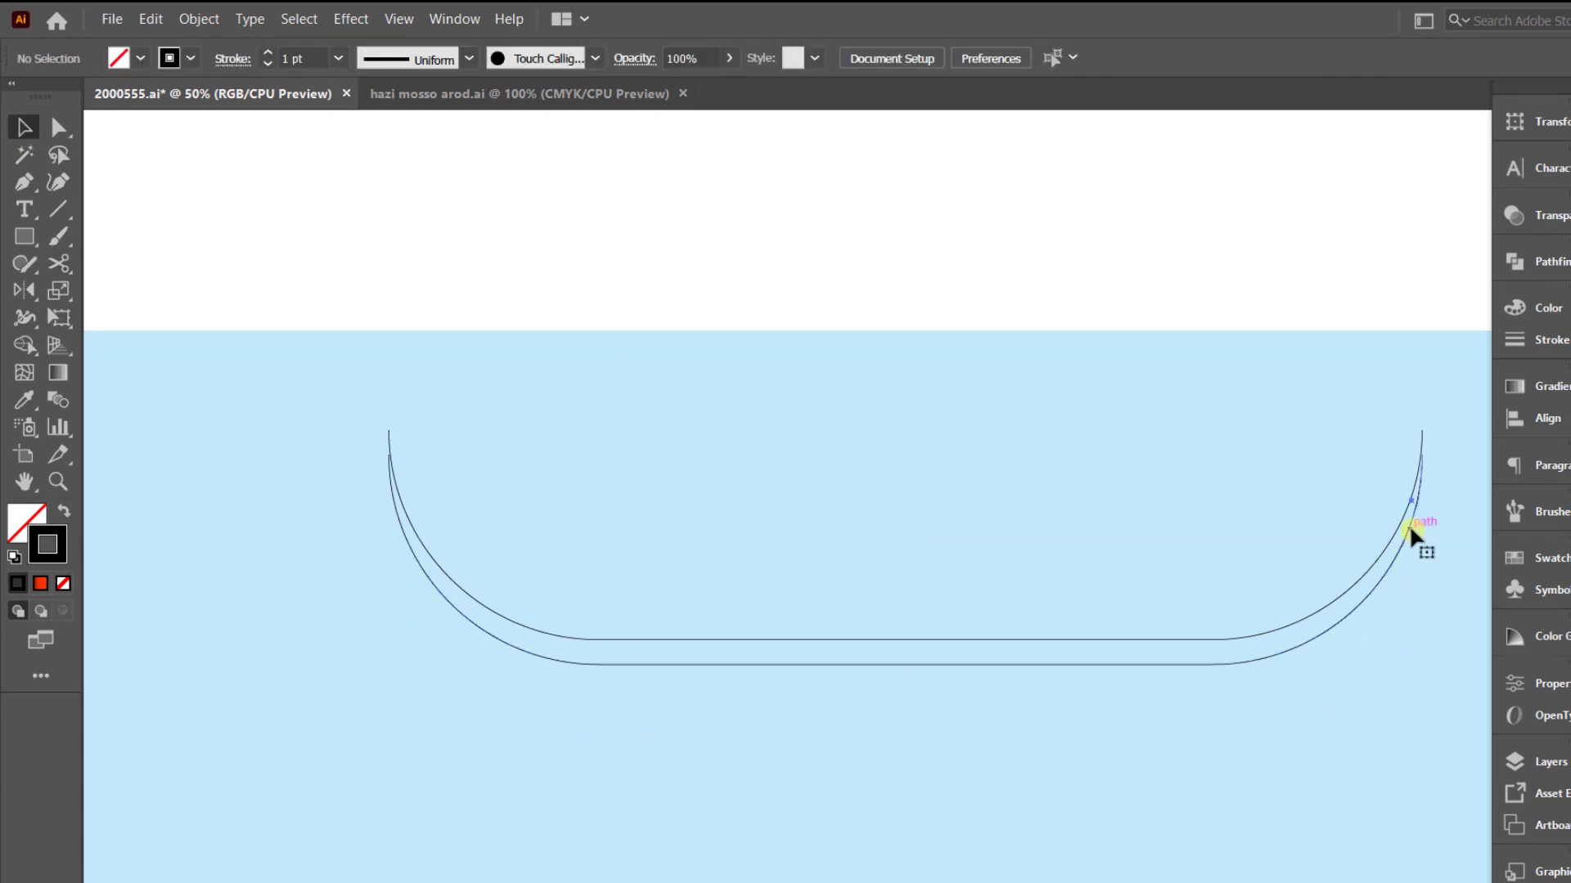
pyautogui.click(1408, 525)
pyautogui.click(409, 545)
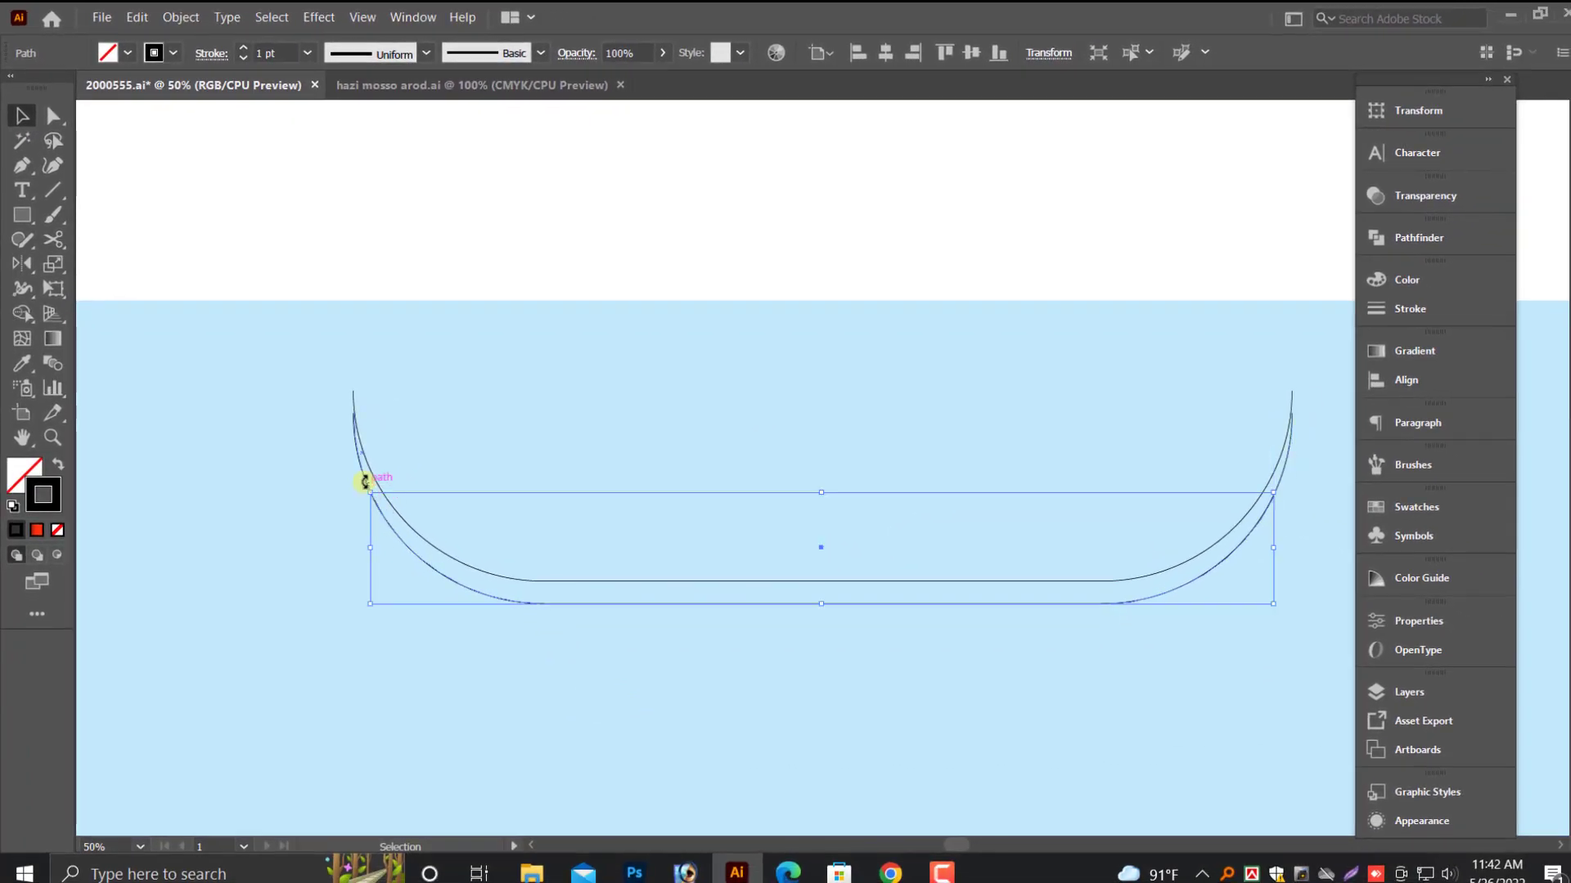
pyautogui.click(360, 466)
pyautogui.press('Delete')
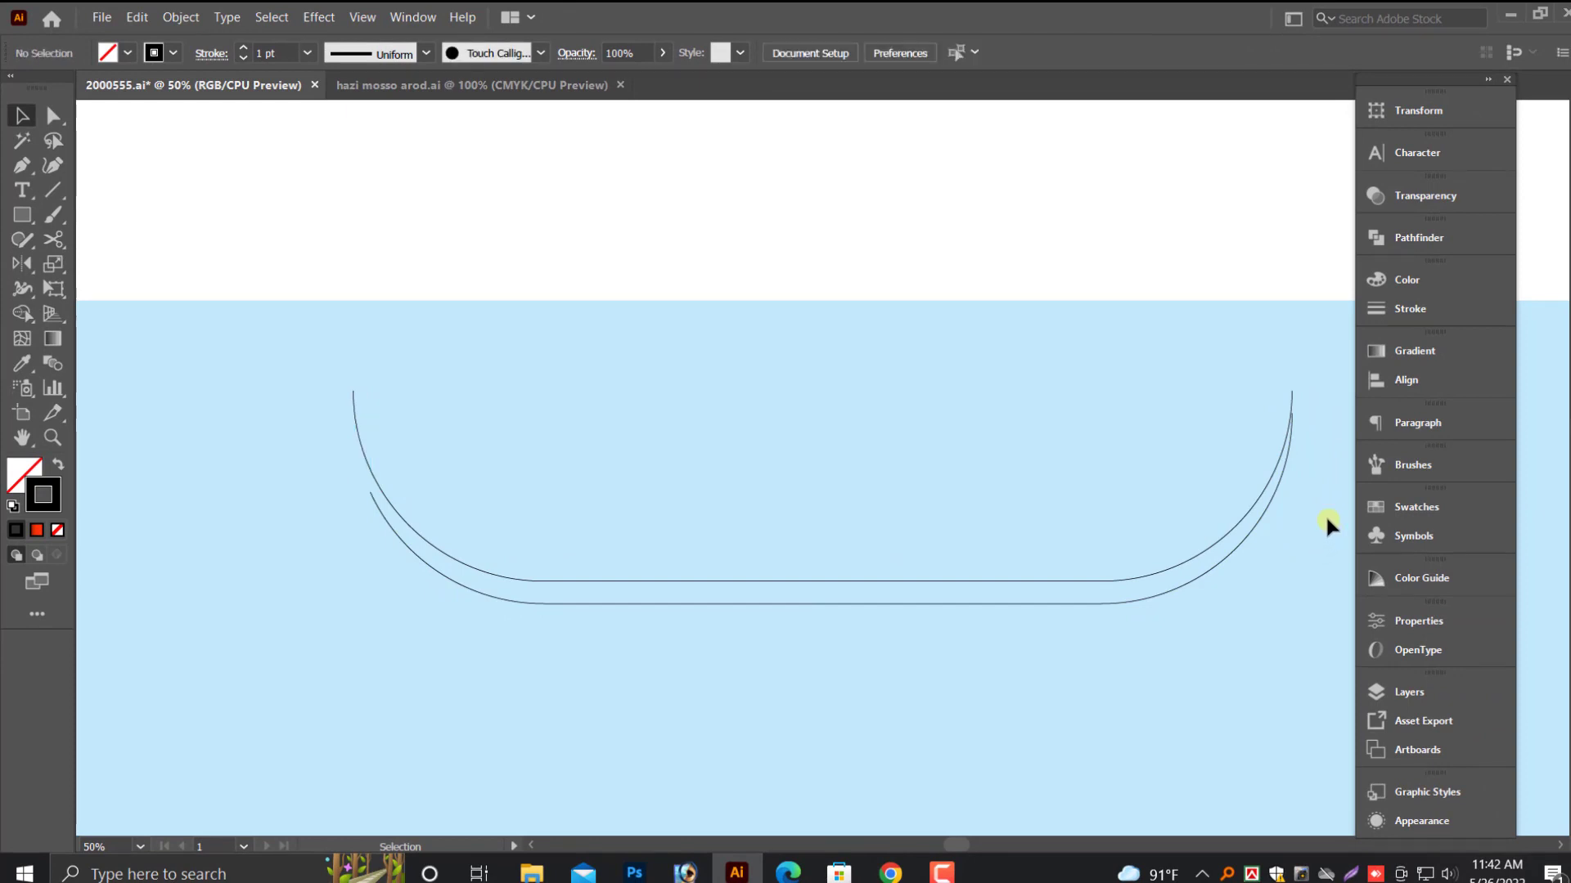
pyautogui.click(1286, 466)
pyautogui.press('Delete')
# - Set the opacity of the shortened lower outline to 0%
pyautogui.moveTo(1101, 620); pyautogui.dragTo(384, 278)
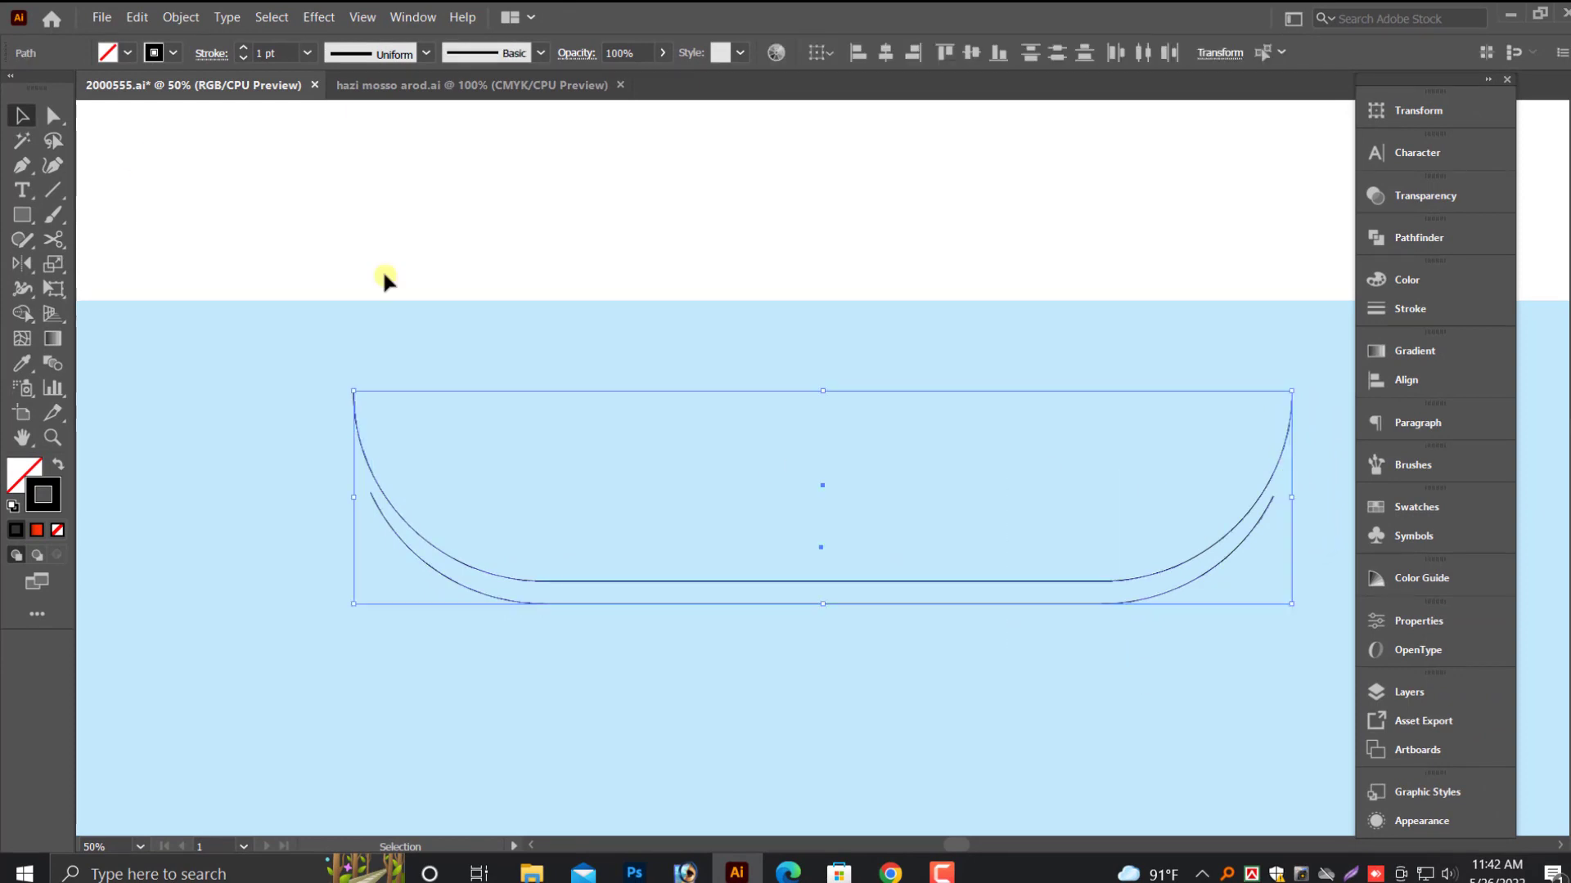
pyautogui.click(659, 600)
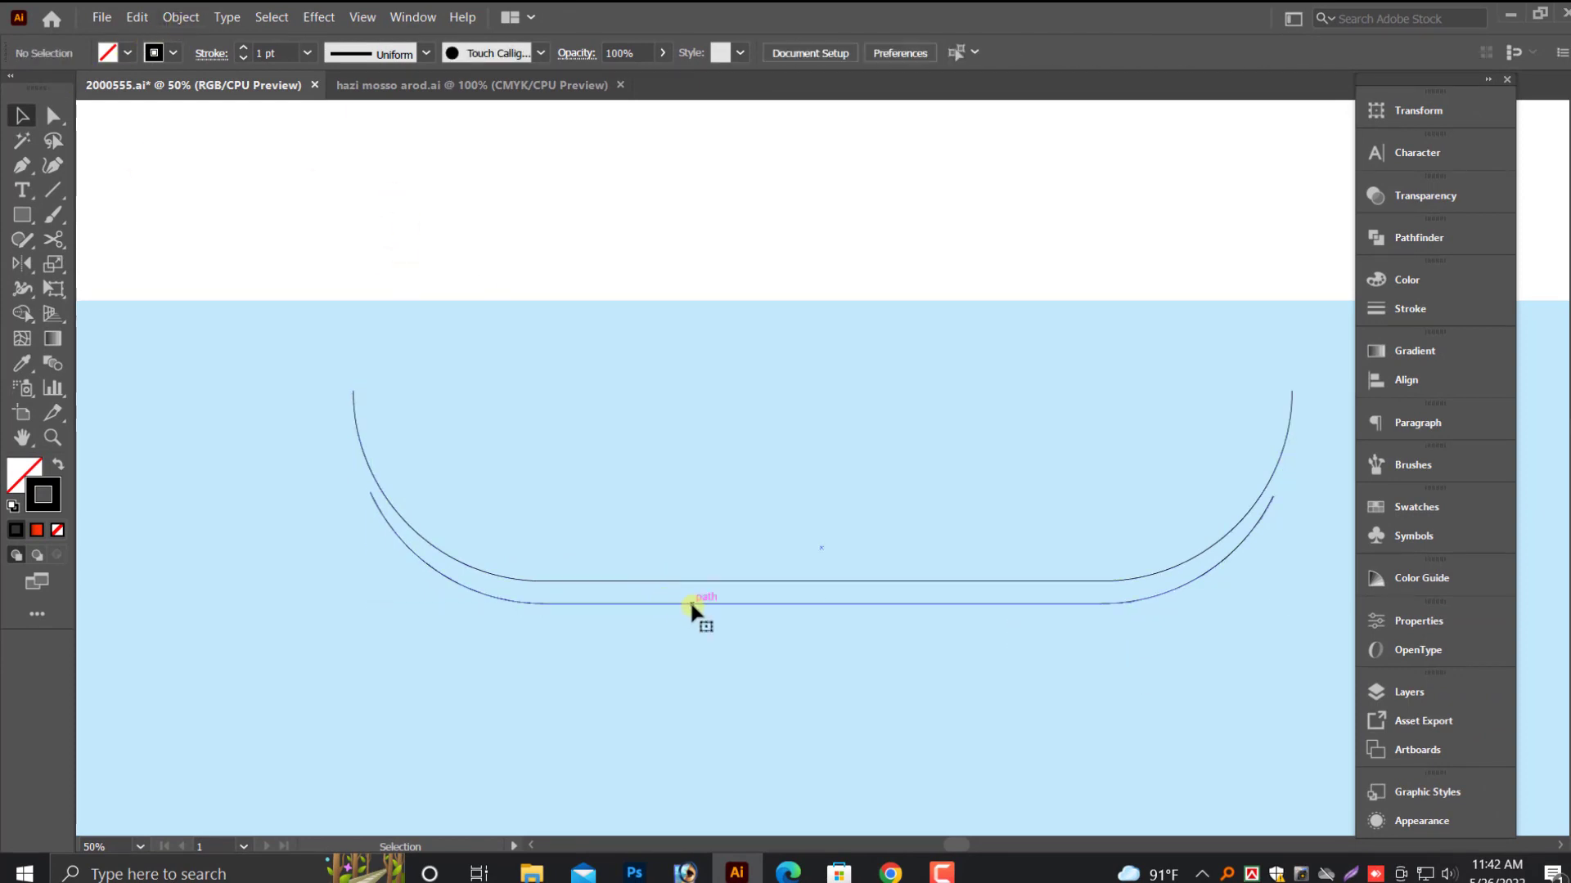
pyautogui.click(691, 603)
pyautogui.click(1423, 197)
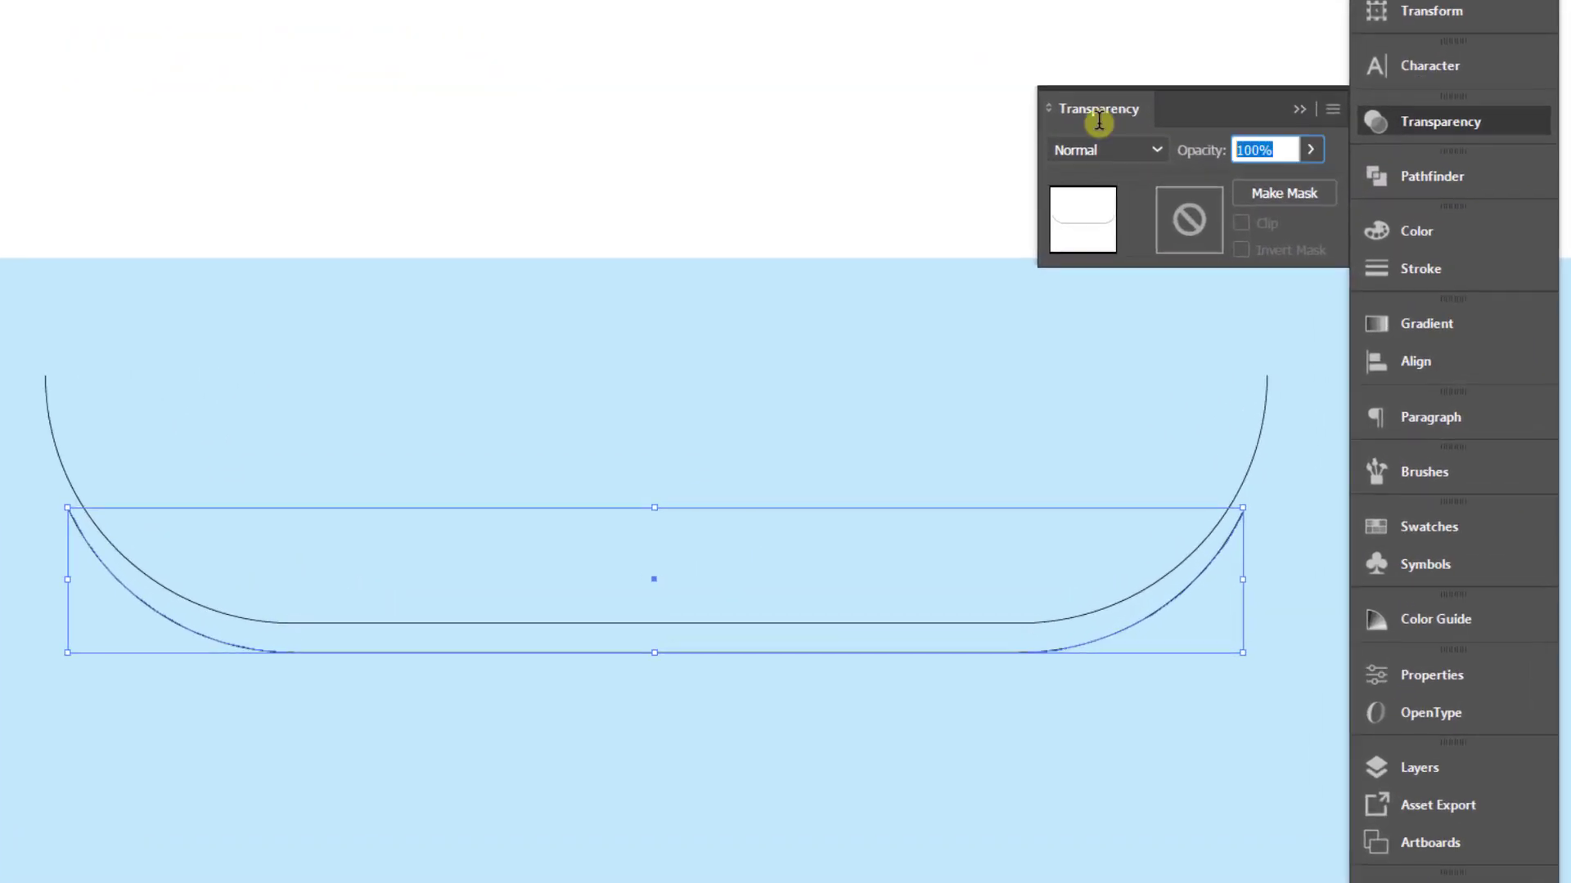
pyautogui.press('Return')
# - Bring the fully opaque upper outline to the front
pyautogui.moveTo(1173, 373); pyautogui.dragTo(1272, 434)
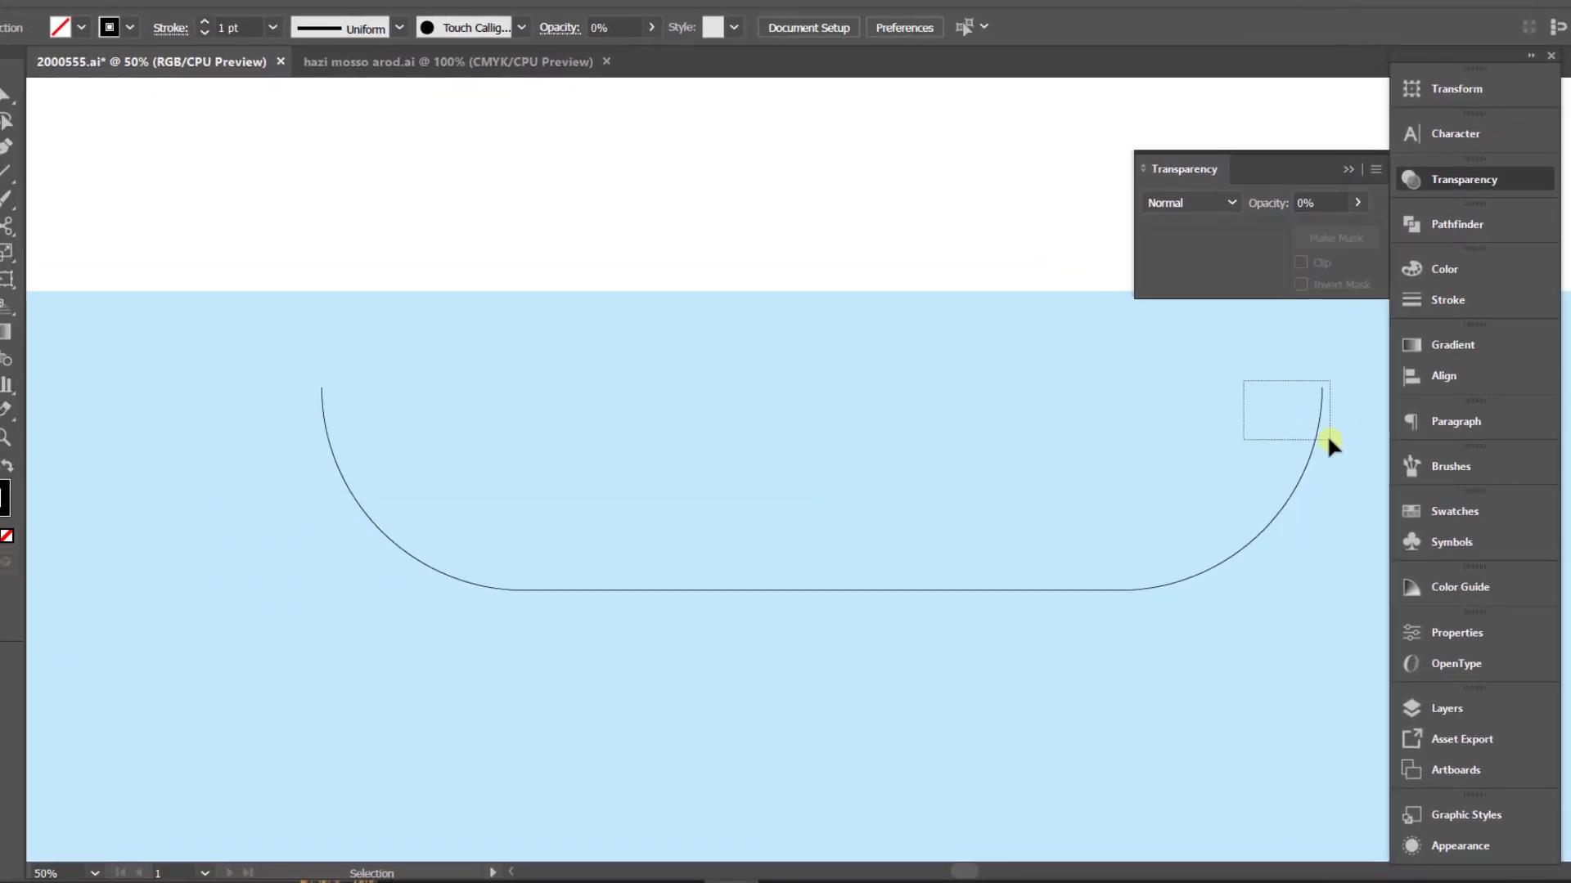
pyautogui.rightClick(1287, 429)
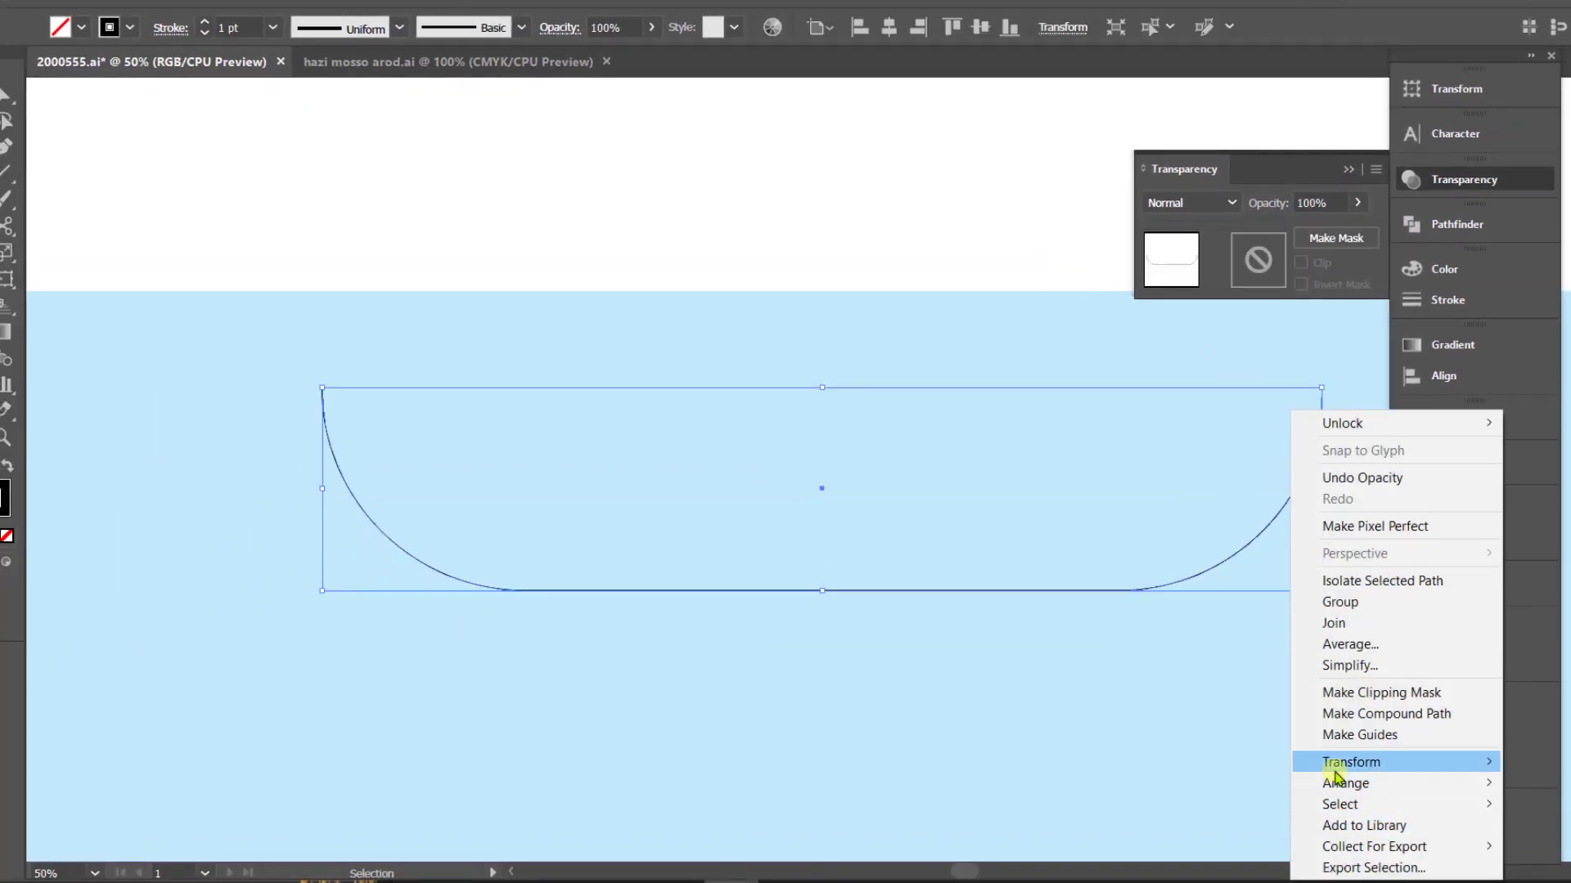
pyautogui.moveTo(1348, 769)
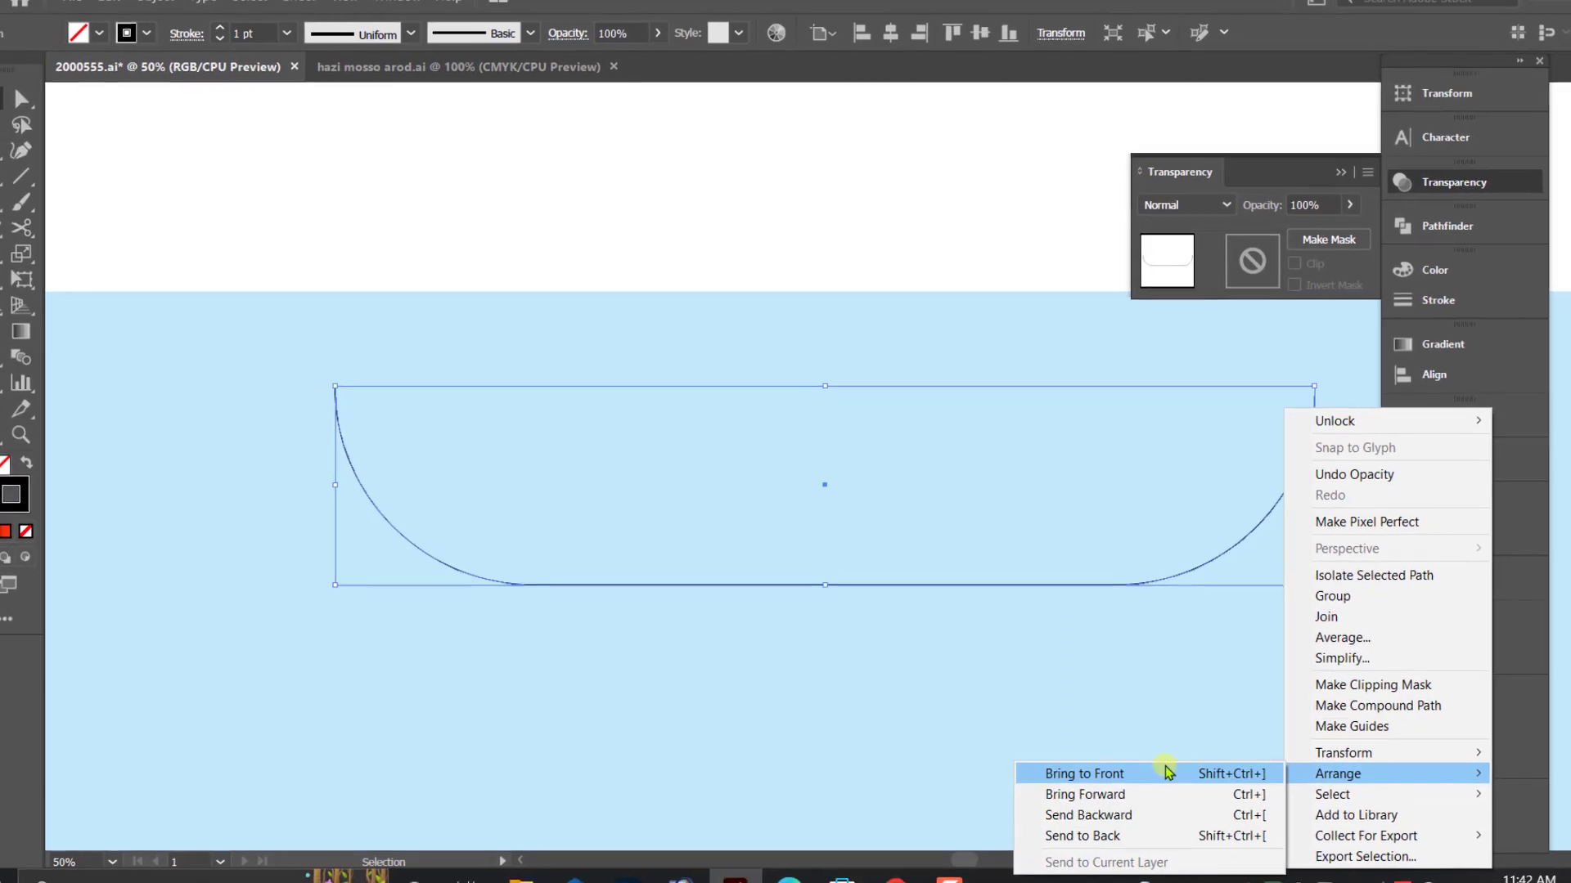
pyautogui.click(842, 384)
# - Select both outlines and make a blend between them
pyautogui.hotkey('ctrl', 'a')
pyautogui.click(137, 6)
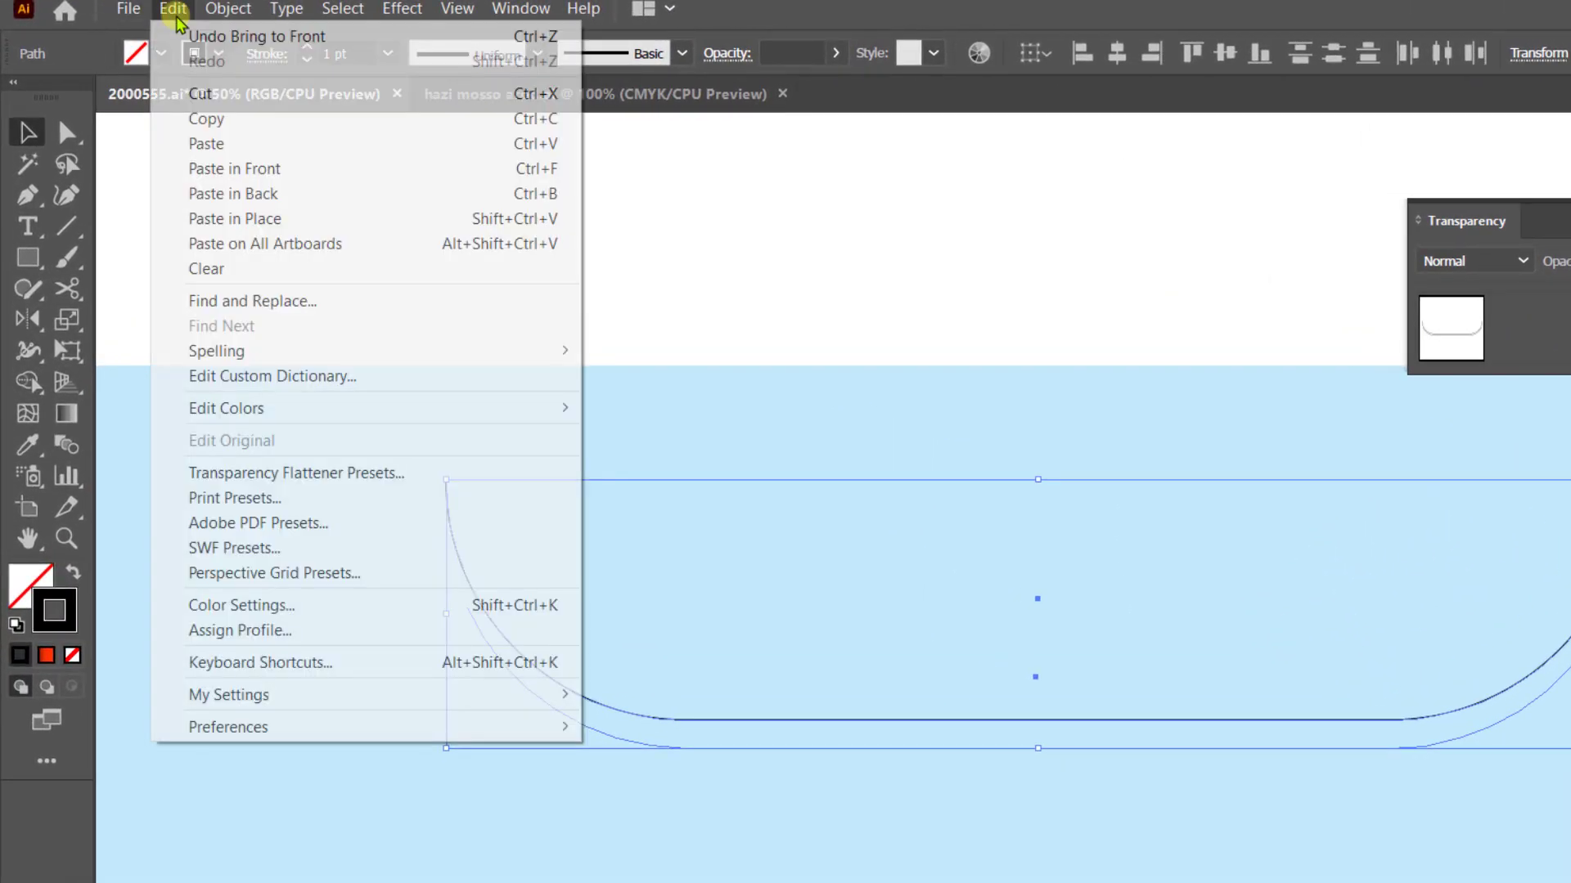
pyautogui.click(229, 10)
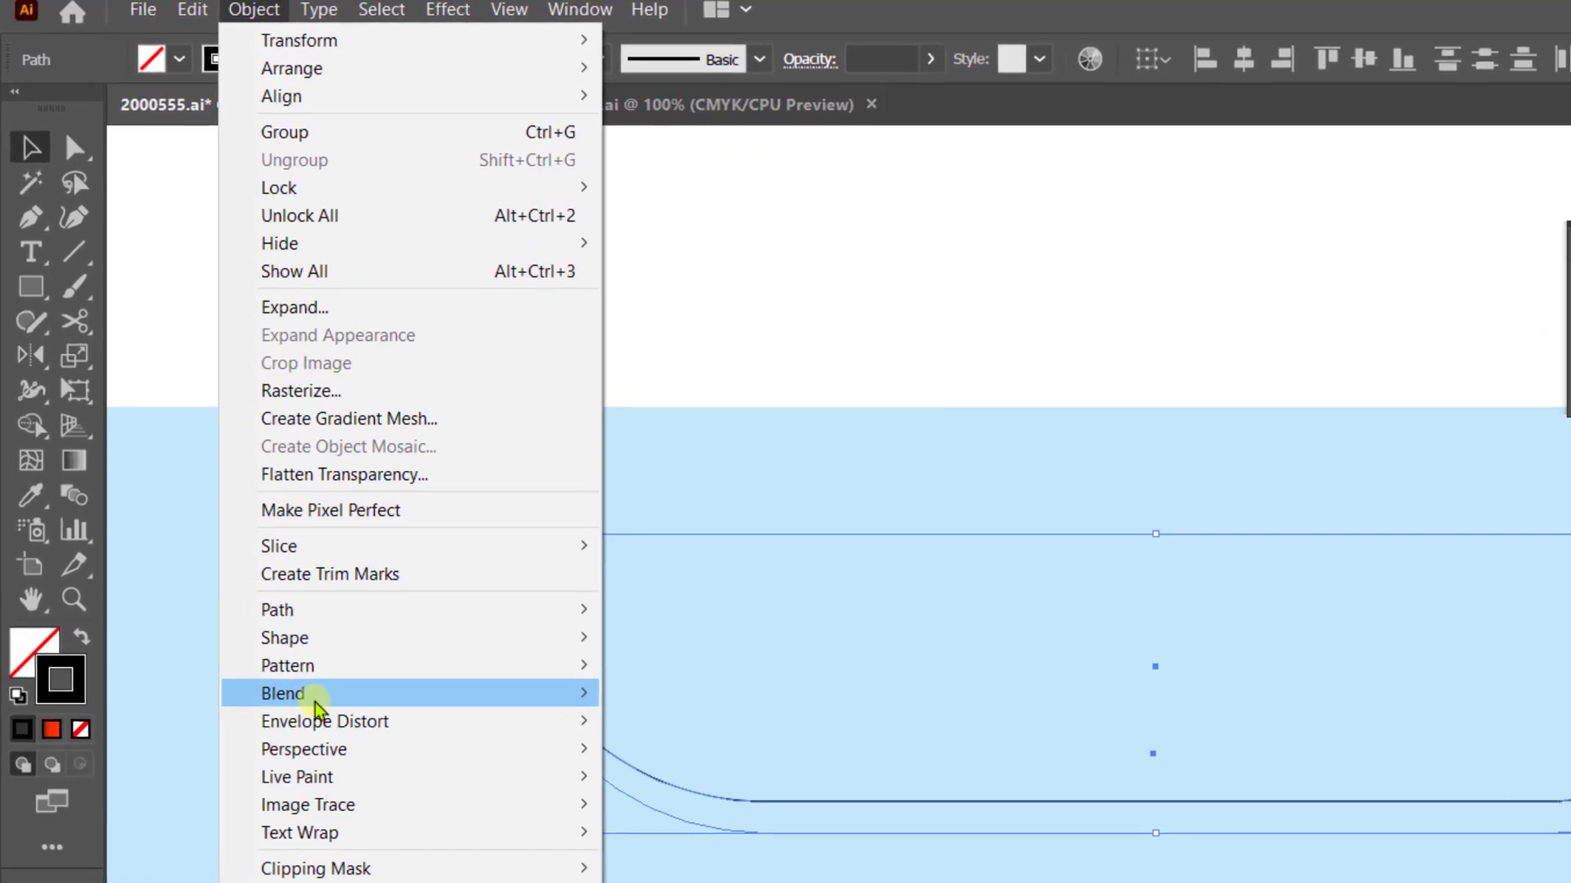
pyautogui.moveTo(415, 637)
pyautogui.click(736, 710)
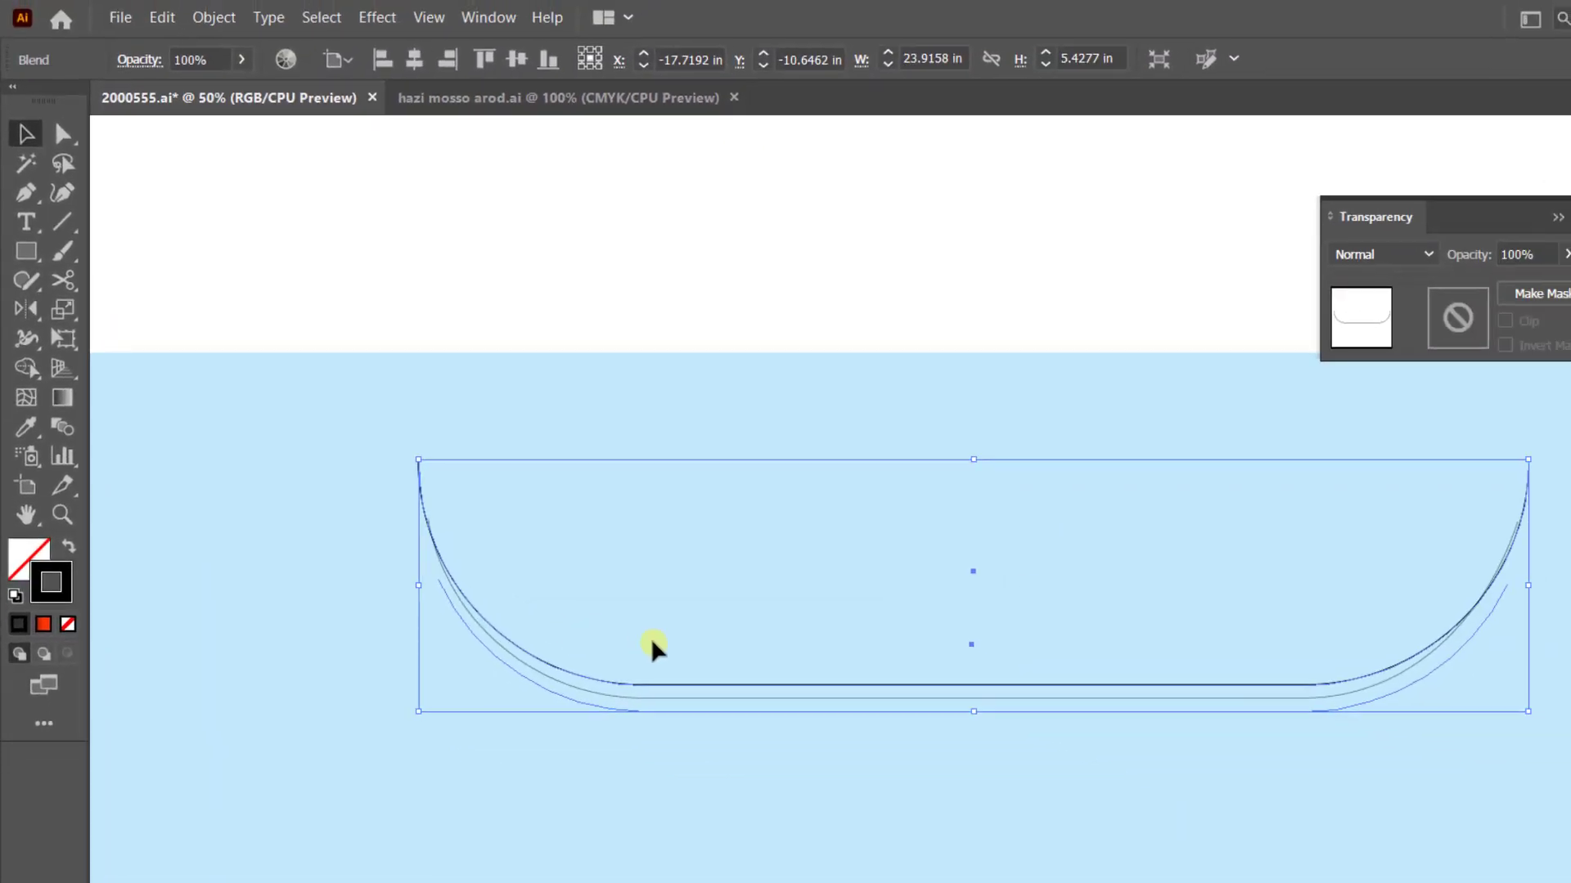
# - Set the blend's spacing to Specified Steps to form a smooth shadow between the two outlines
pyautogui.click(249, 19)
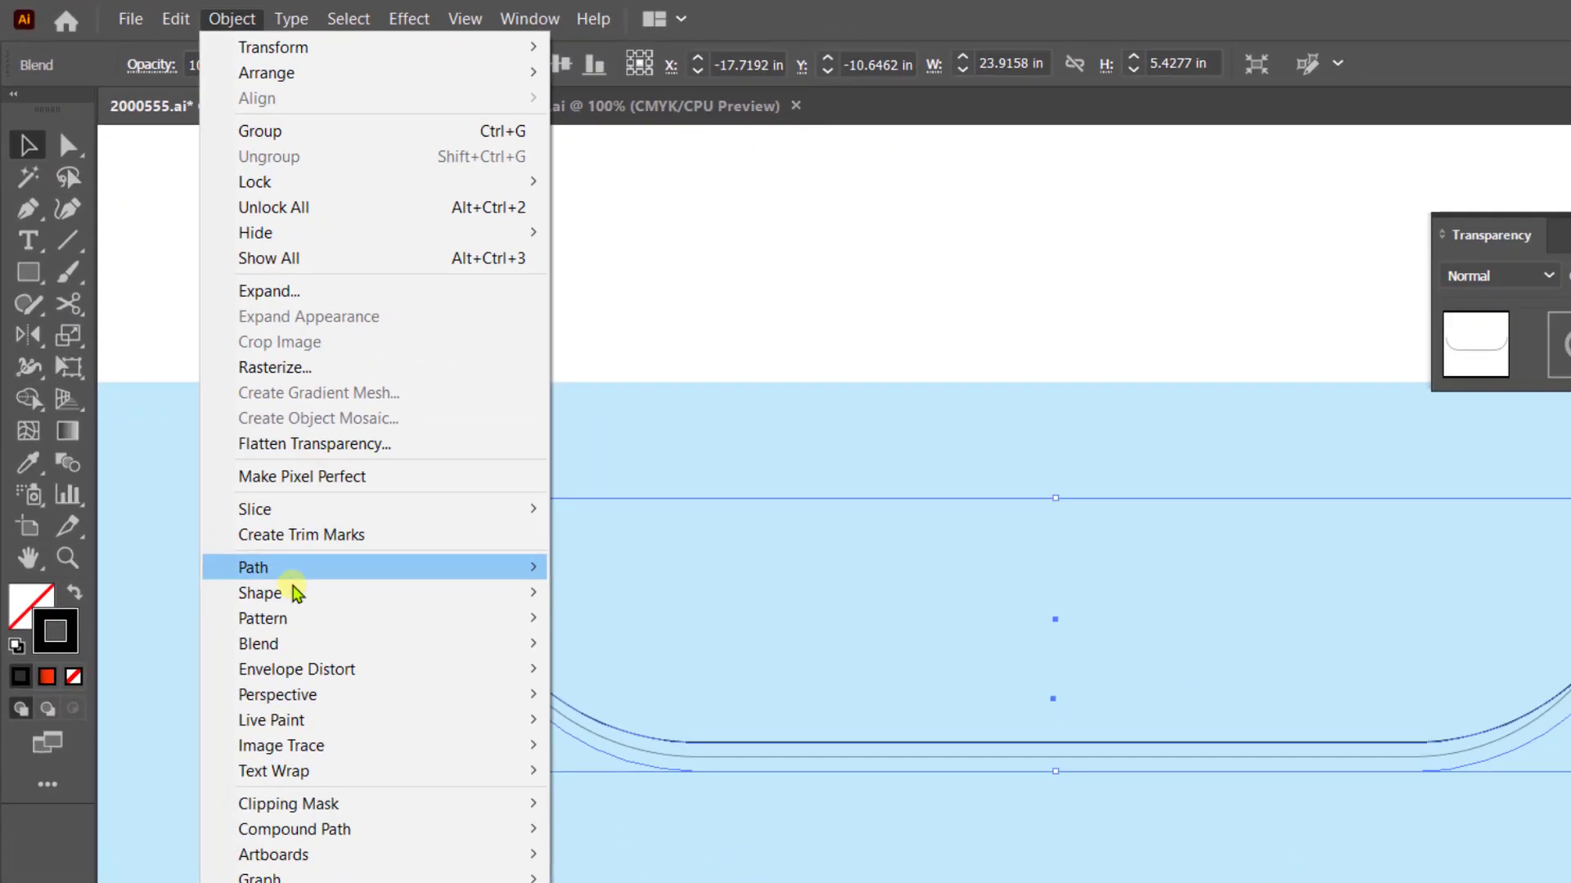
pyautogui.moveTo(260, 581)
pyautogui.click(579, 630)
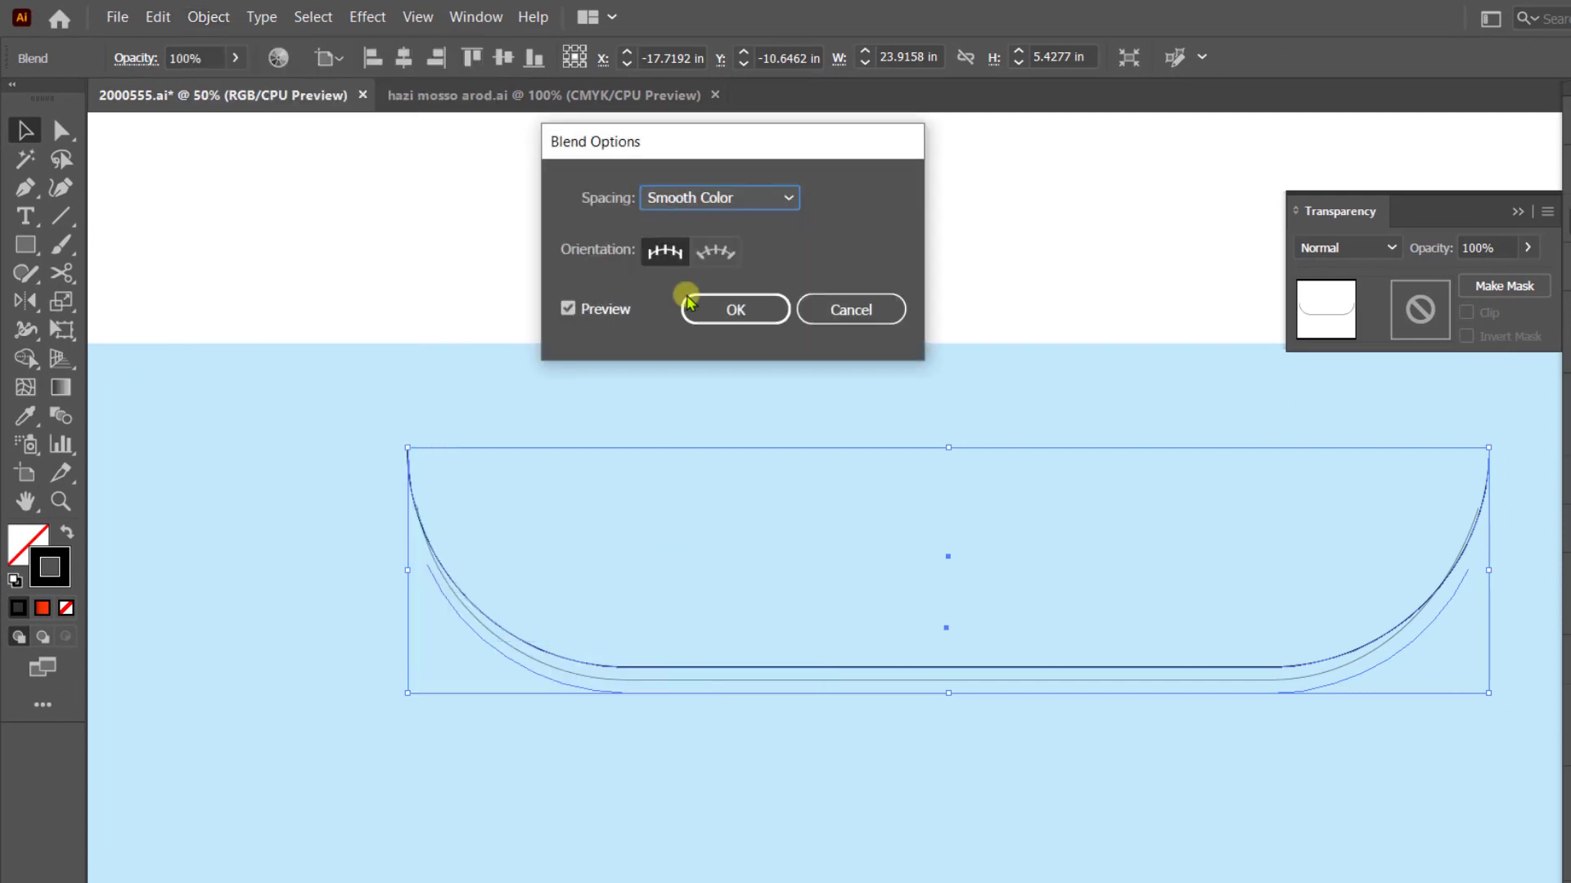
pyautogui.click(736, 199)
pyautogui.click(711, 252)
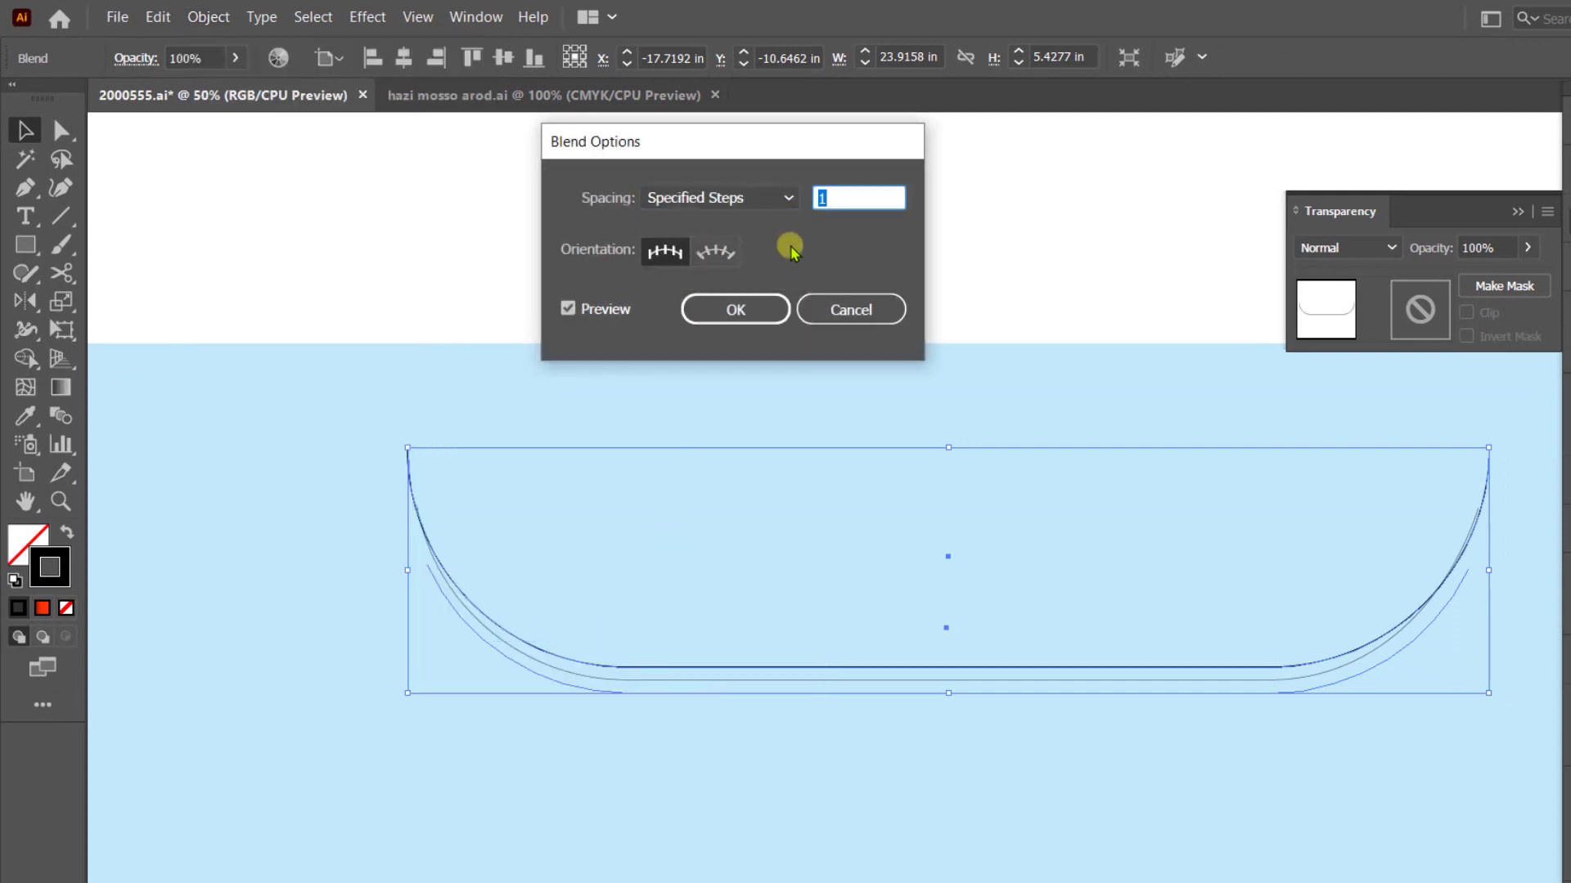
pyautogui.click(735, 309)
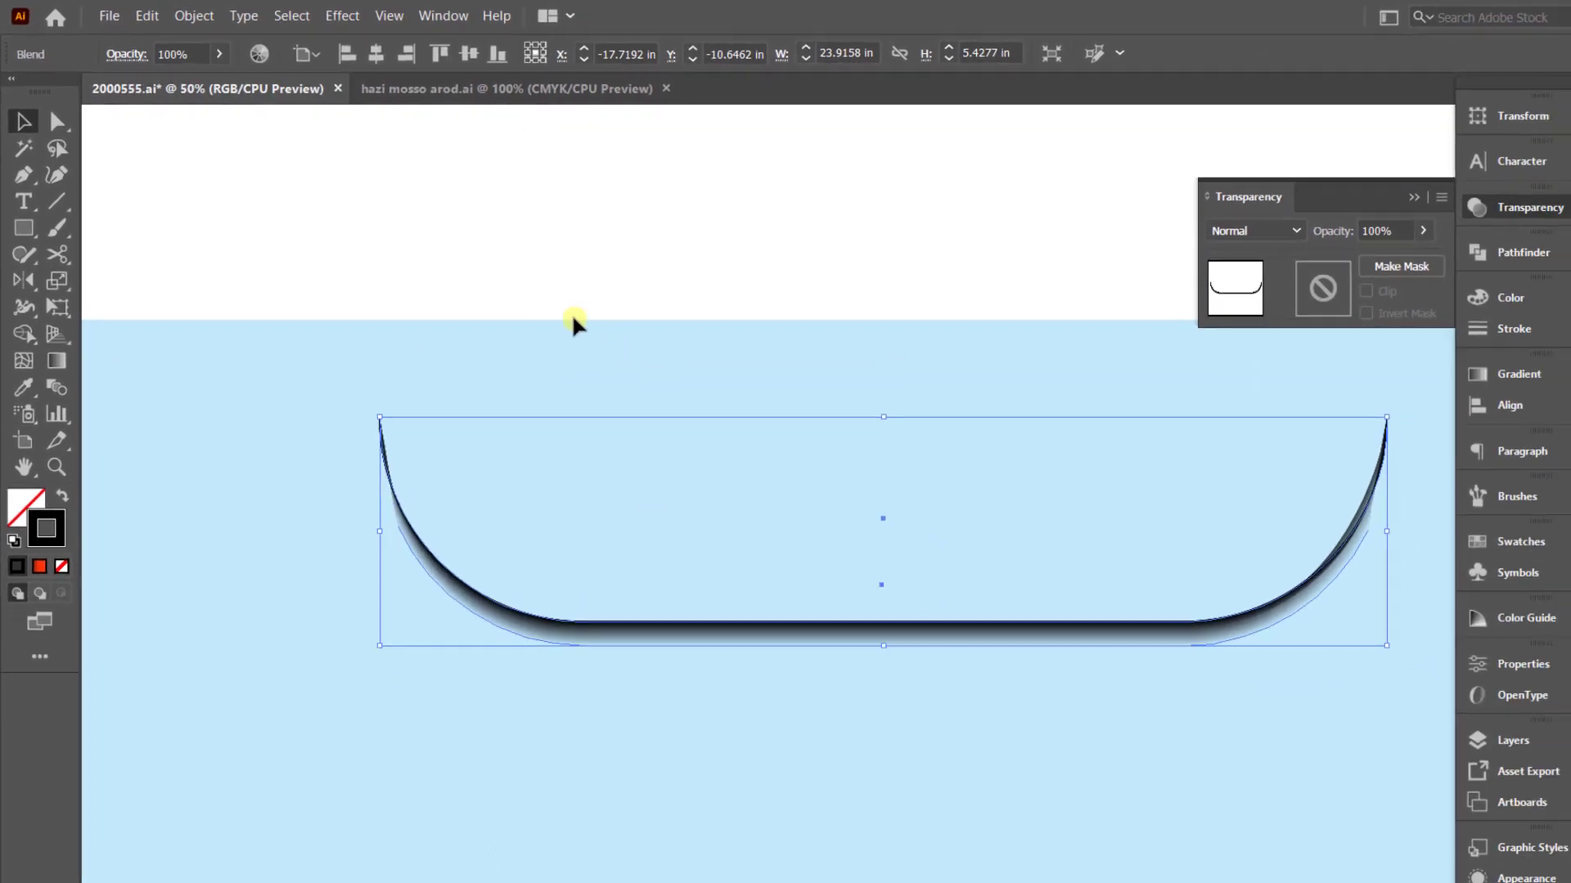
# - Raise the number of specified steps in the shadow blend to 500
pyautogui.click(539, 244)
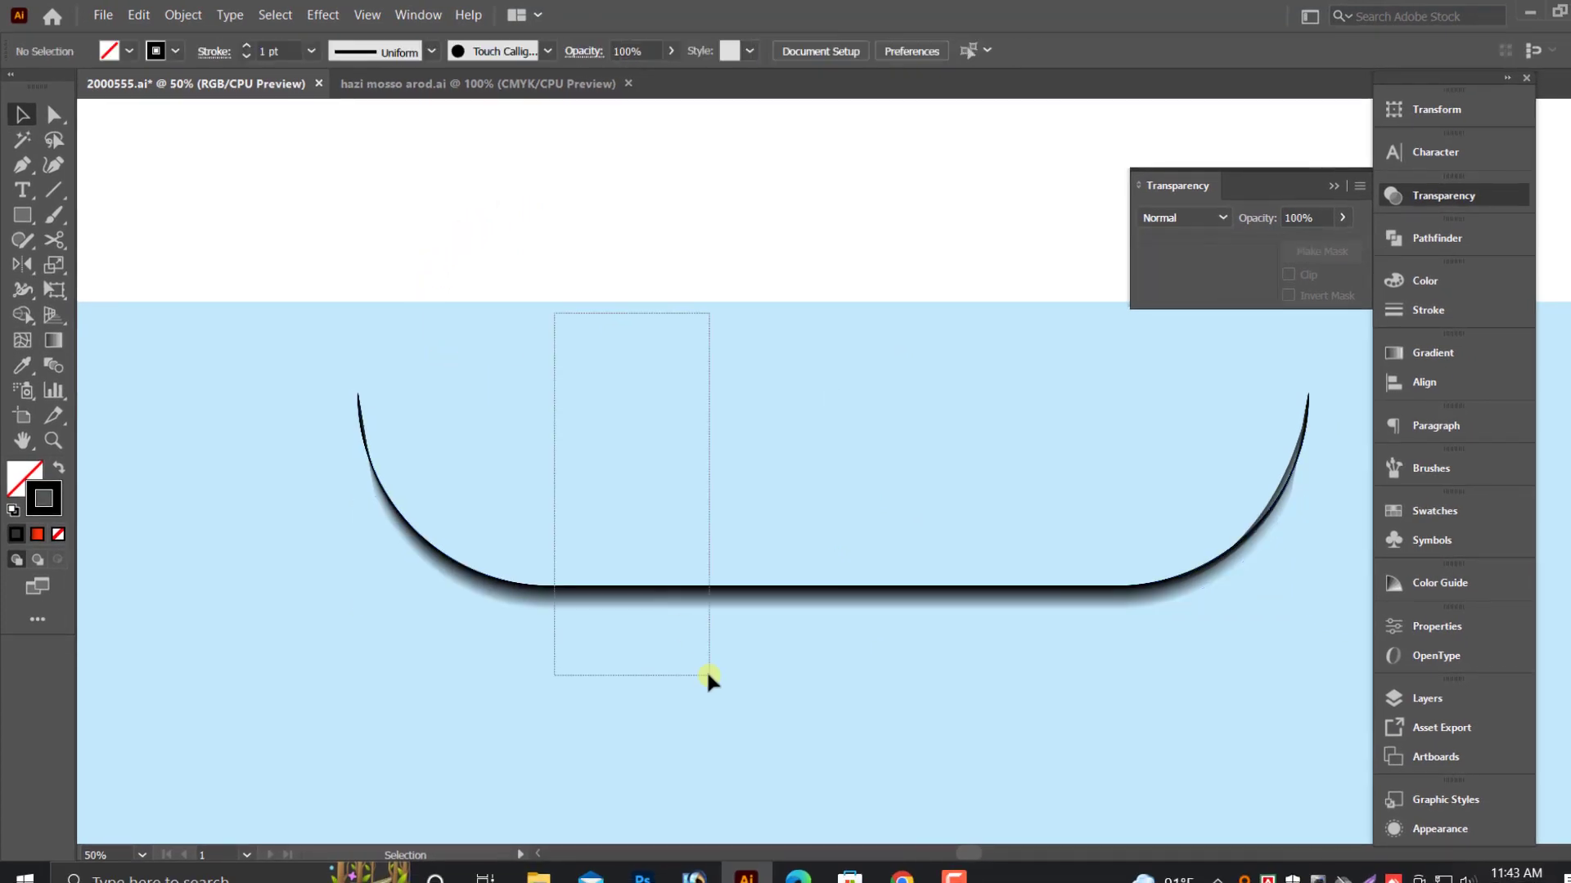
pyautogui.moveTo(708, 677); pyautogui.dragTo(709, 677)
pyautogui.click(469, 468)
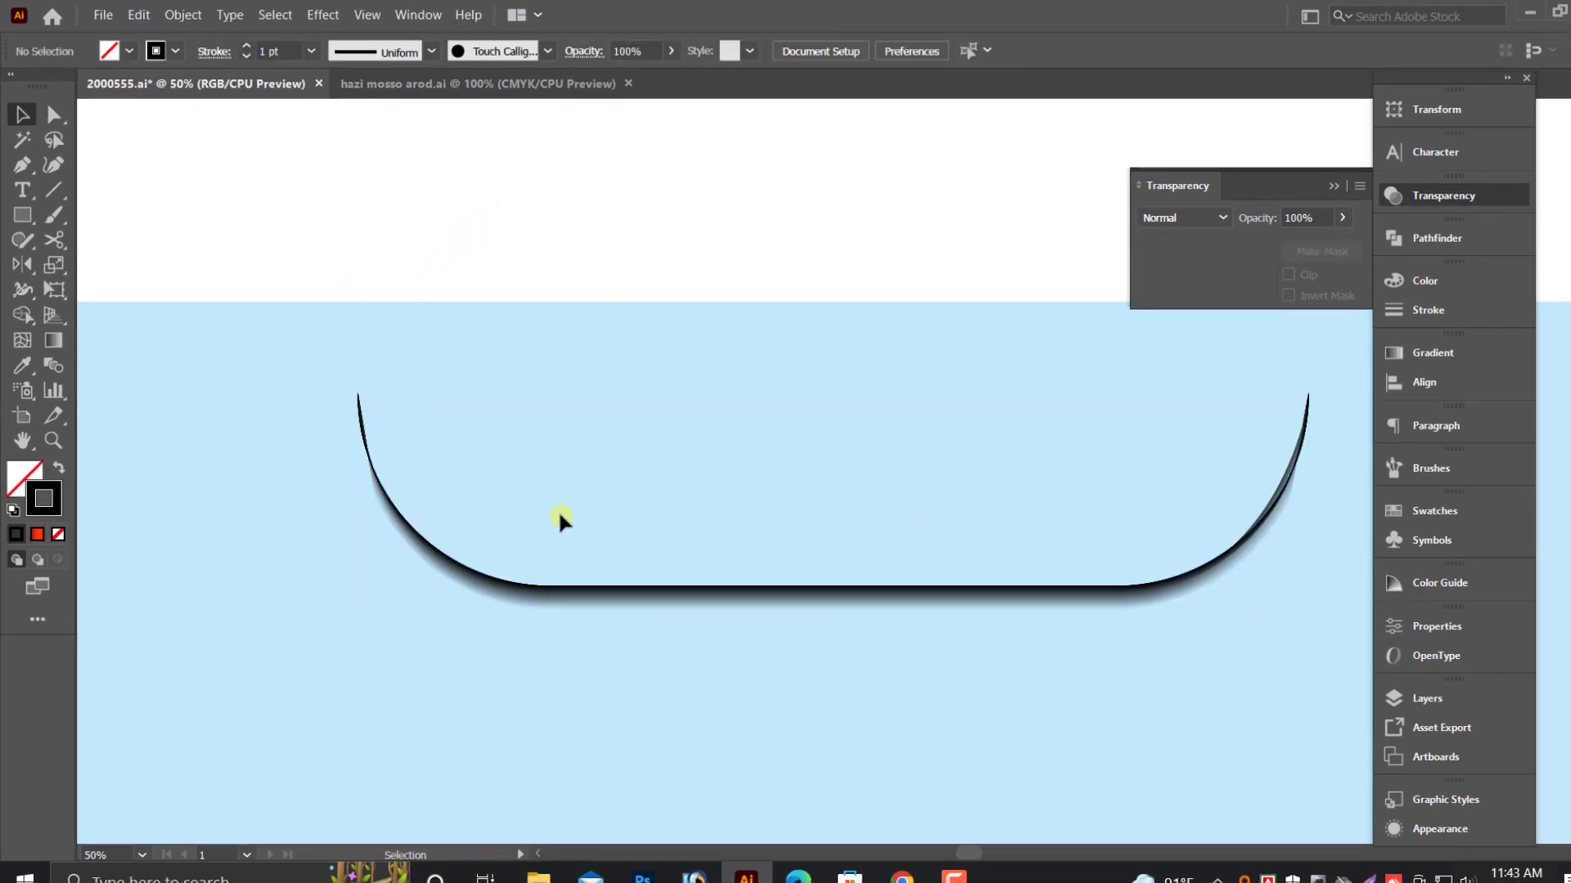
pyautogui.moveTo(684, 368); pyautogui.dragTo(771, 704)
pyautogui.click(183, 14)
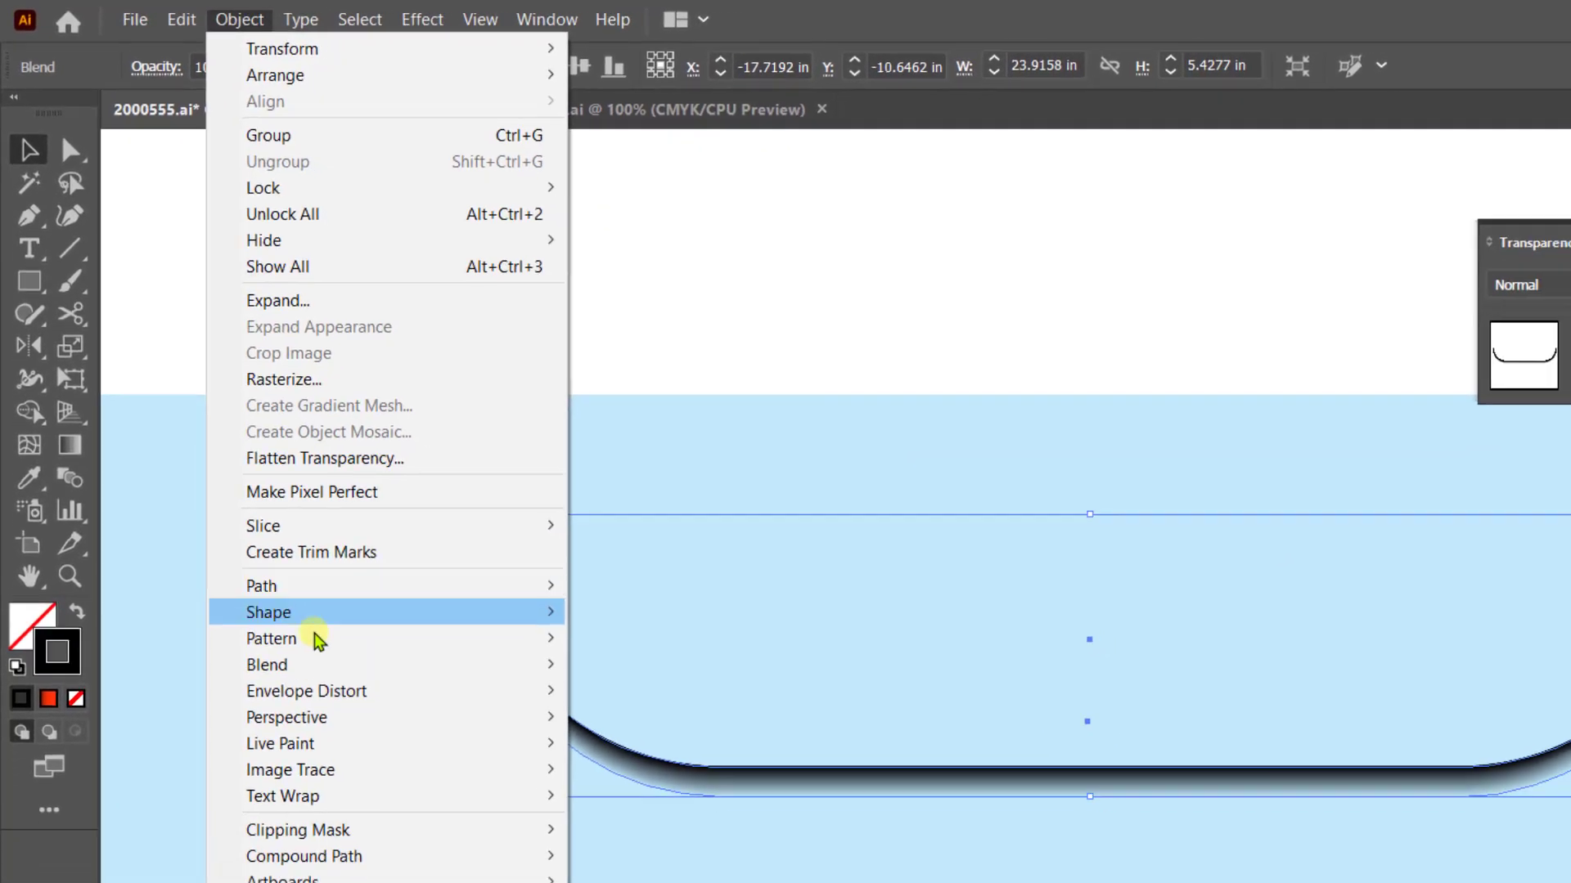
pyautogui.moveTo(294, 665)
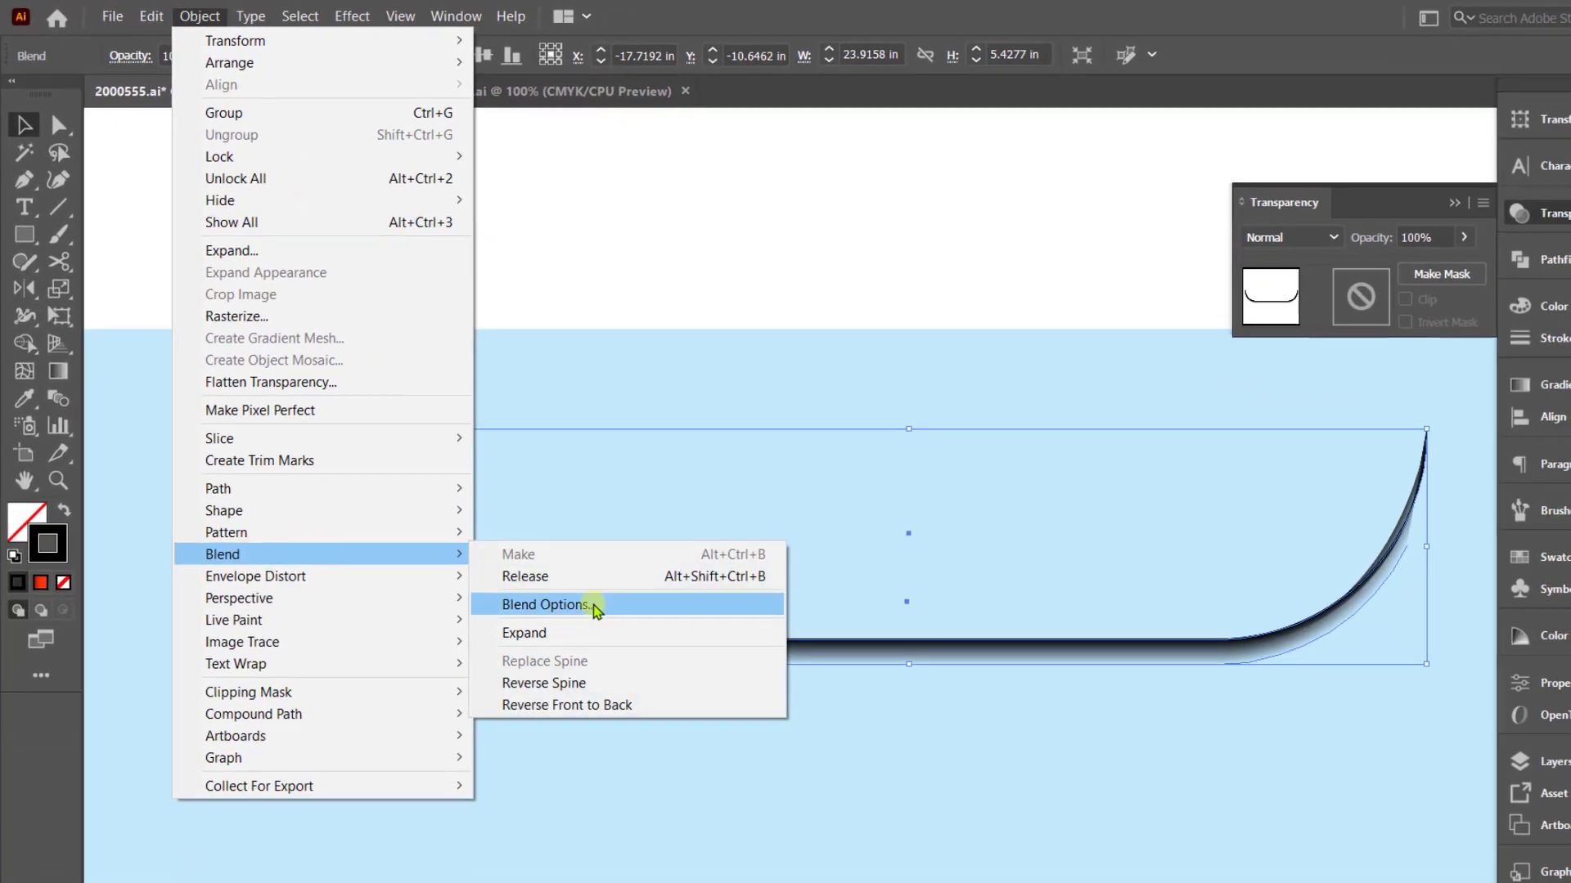
pyautogui.click(595, 606)
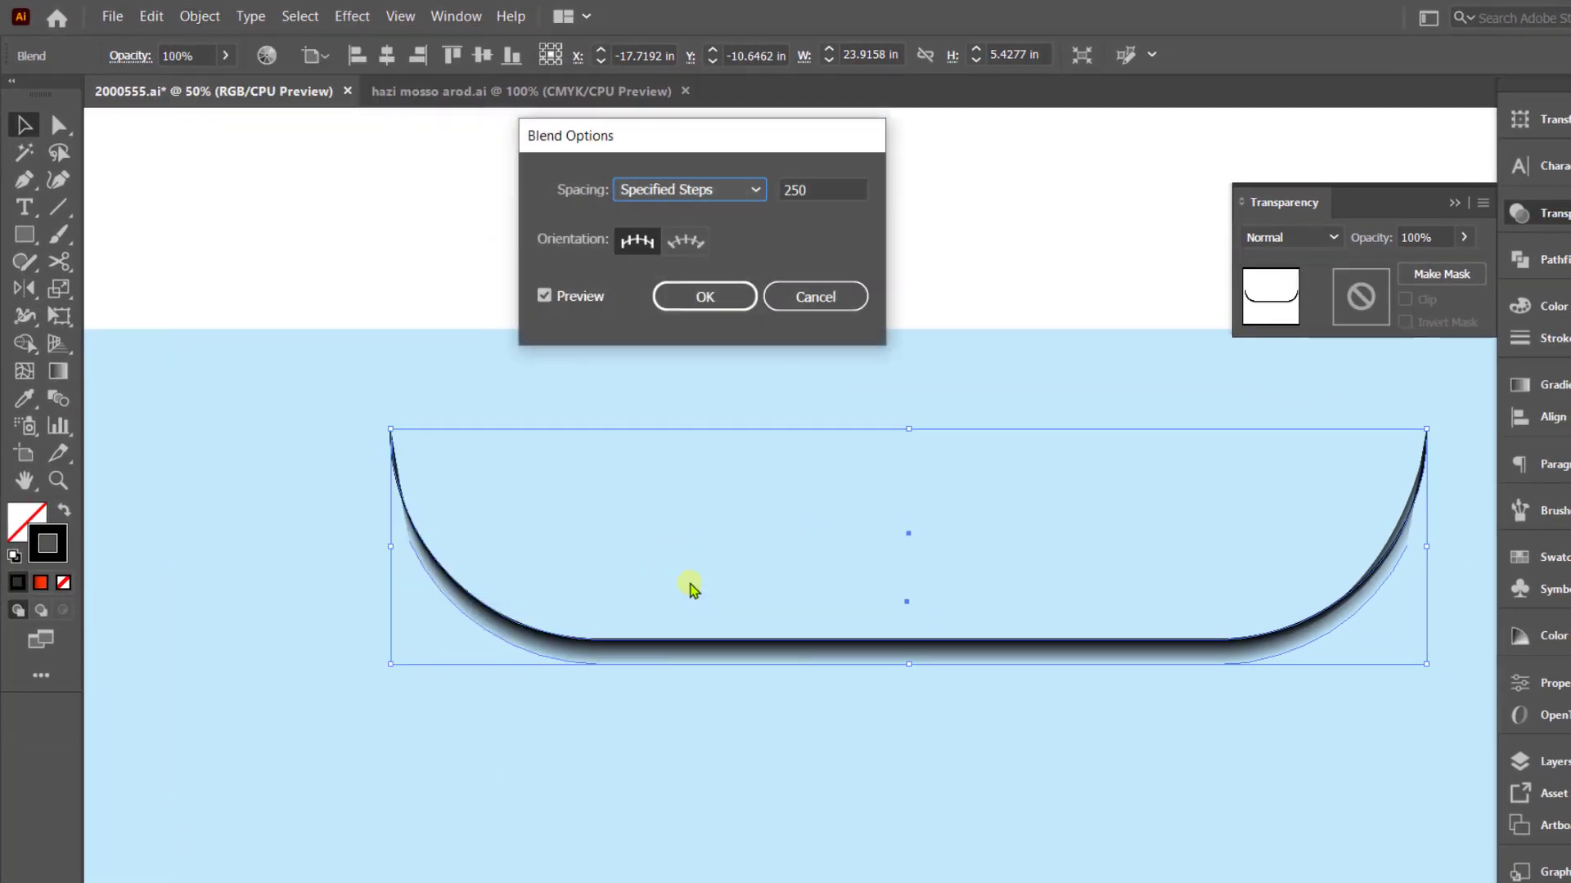
pyautogui.doubleClick(810, 196)
pyautogui.write('500')
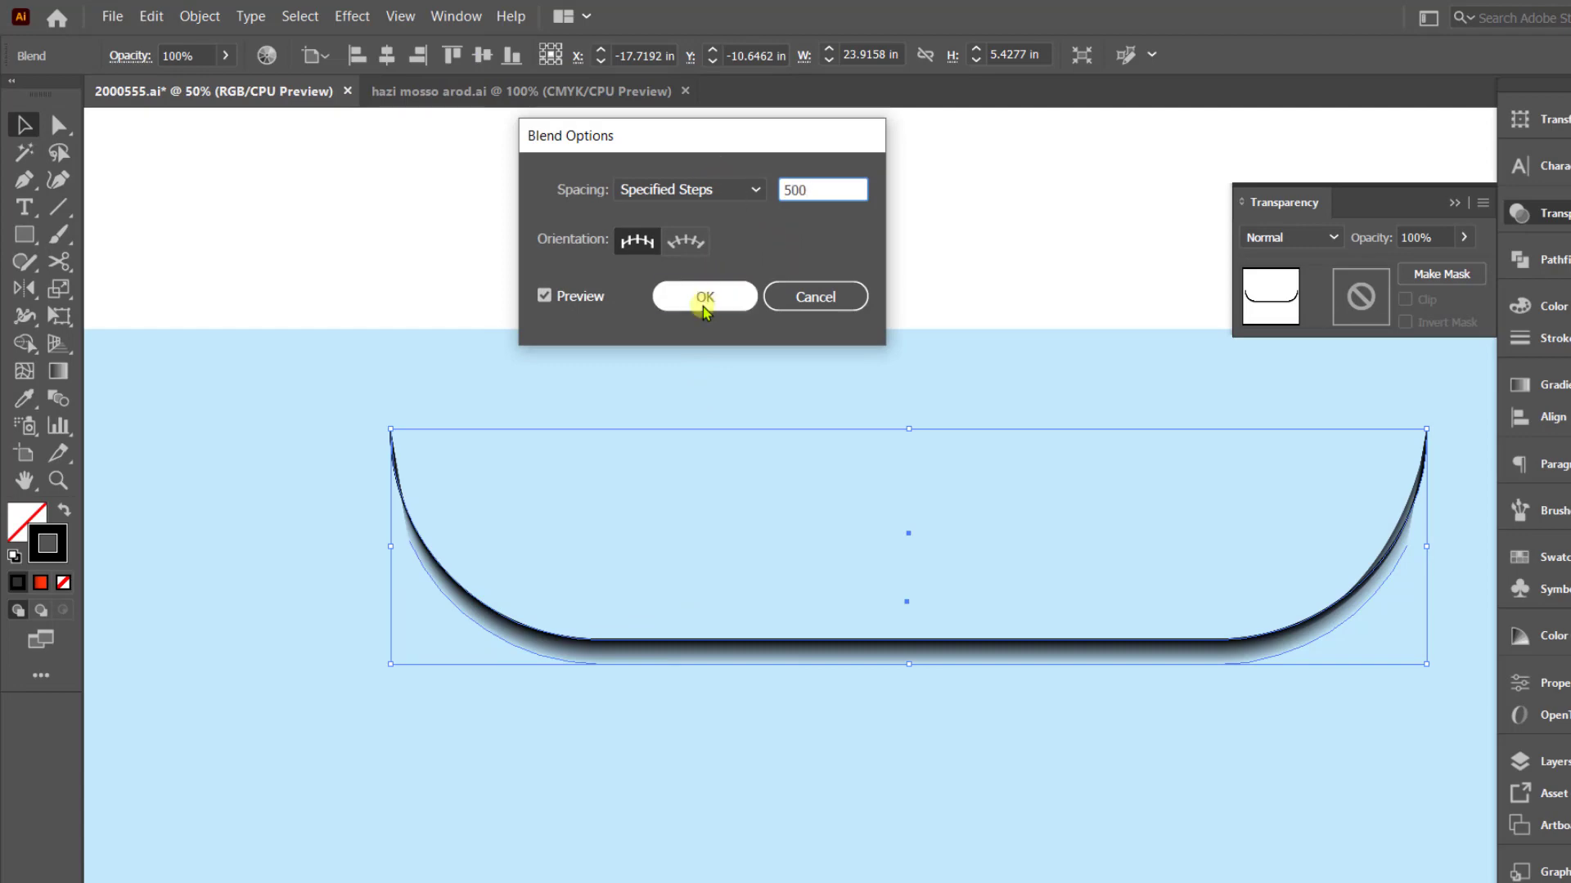
pyautogui.click(703, 296)
# - Show all hidden objects to bring back the red gradient shape
pyautogui.click(297, 165)
pyautogui.click(190, 20)
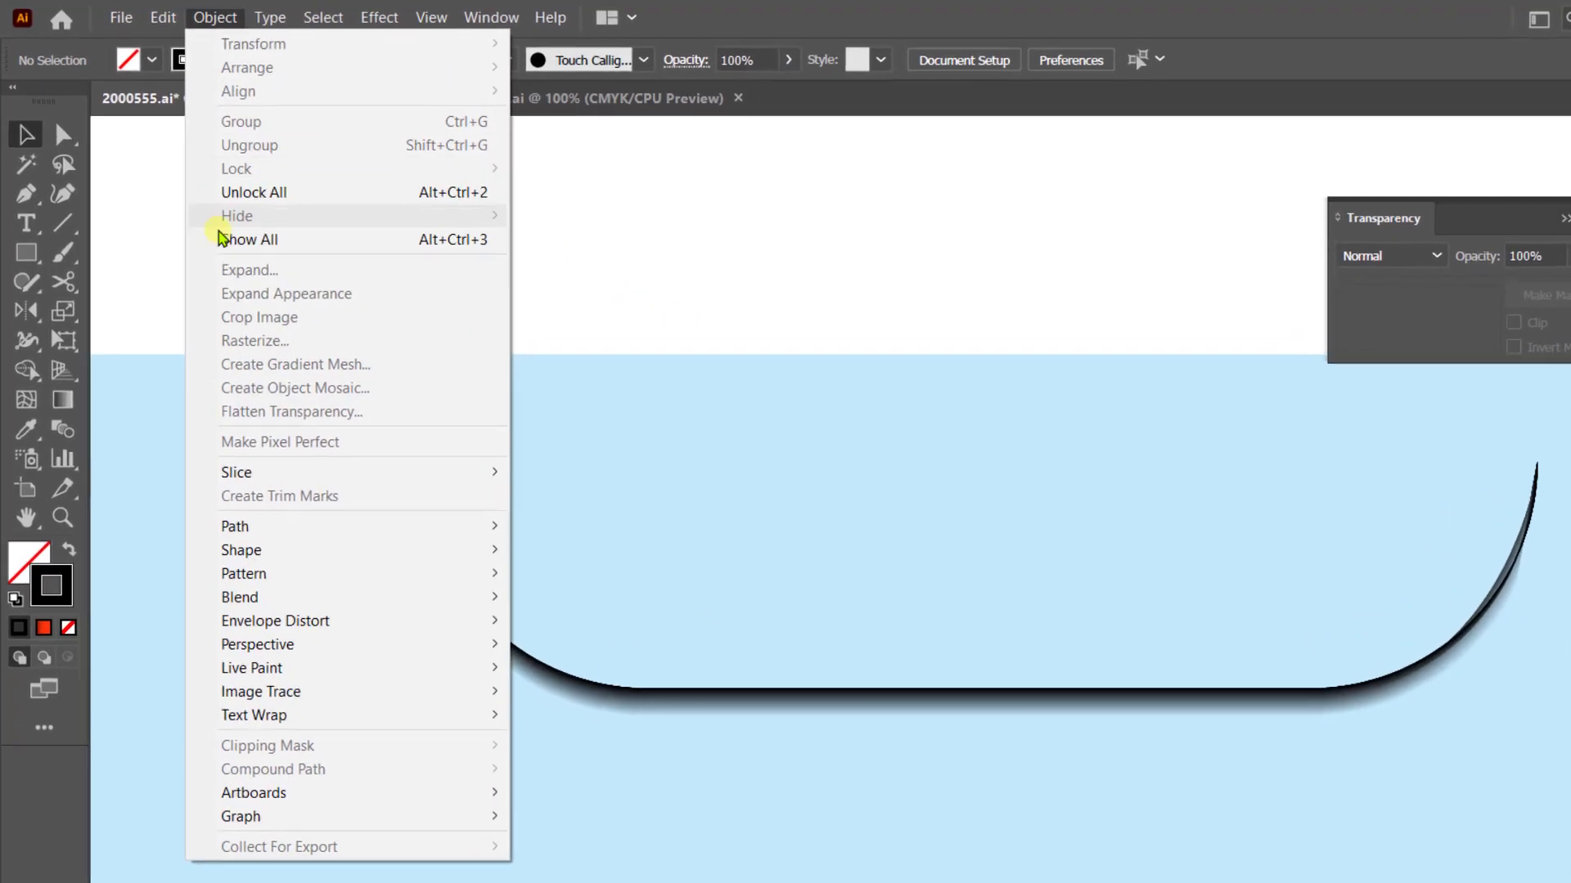
pyautogui.click(245, 245)
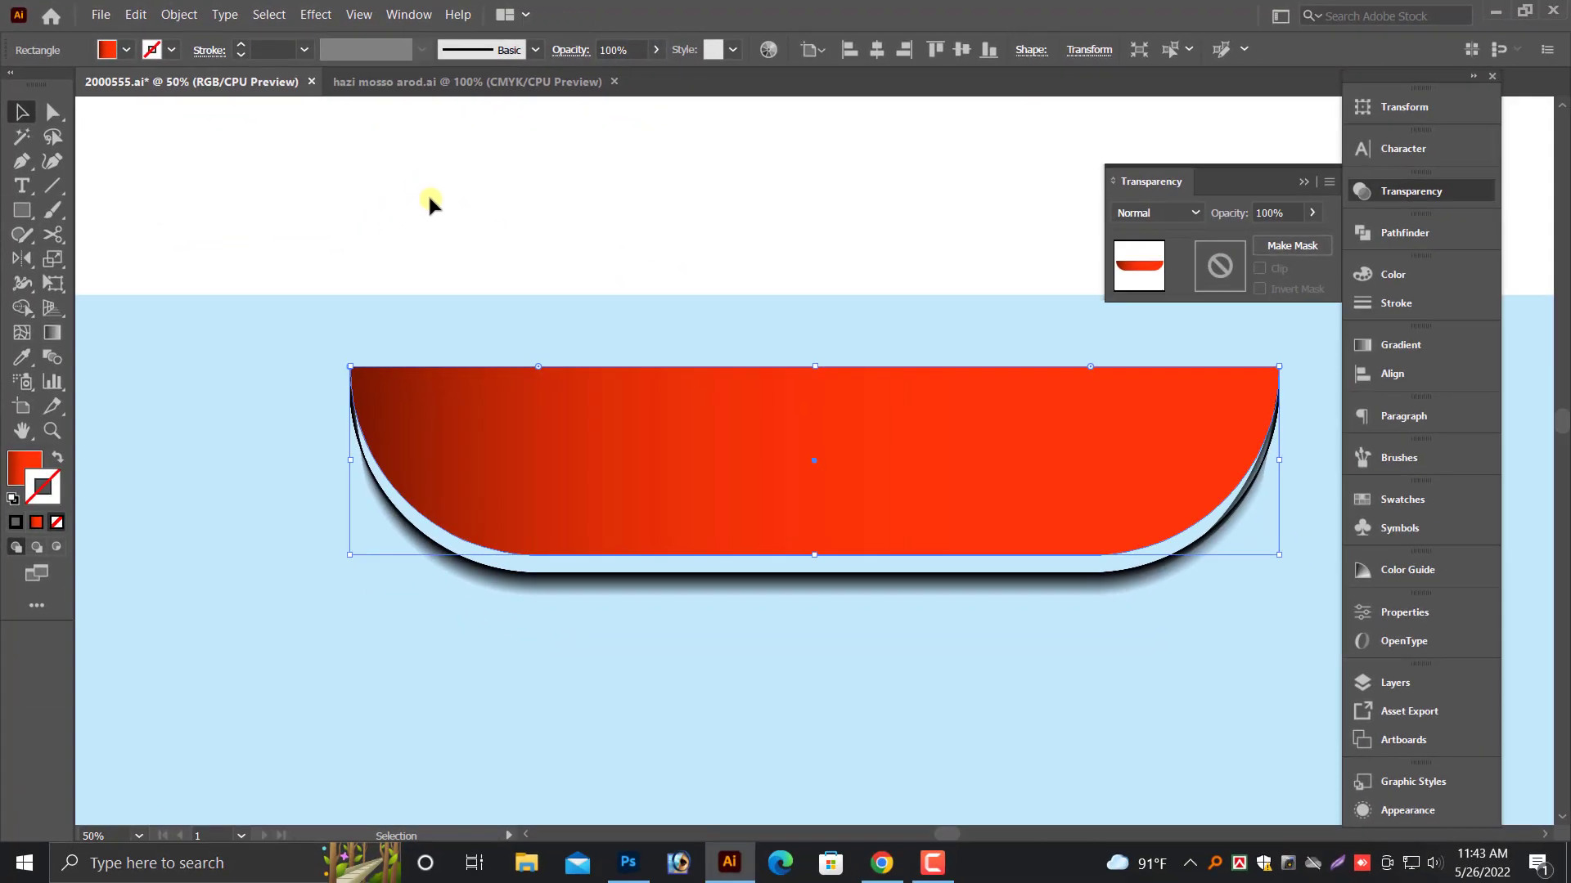
pyautogui.click(427, 193)
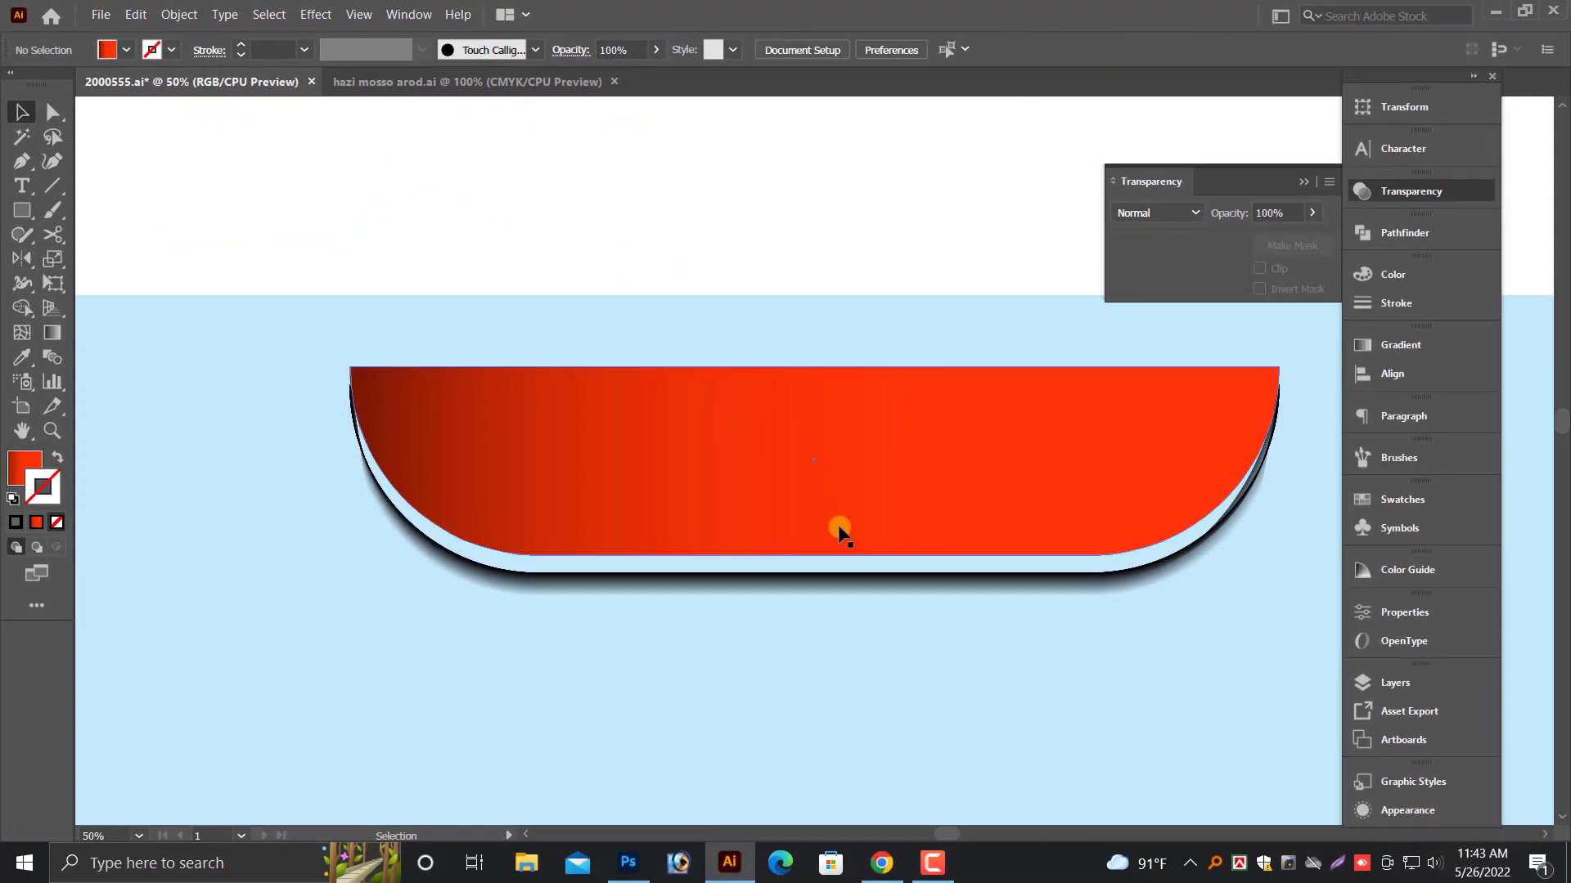
# - Move the shadow blend up about 0.5 in against the red shape's lower edge and bring the red shape to the front
pyautogui.click(1022, 576)
pyautogui.moveTo(1054, 595); pyautogui.dragTo(1052, 575)
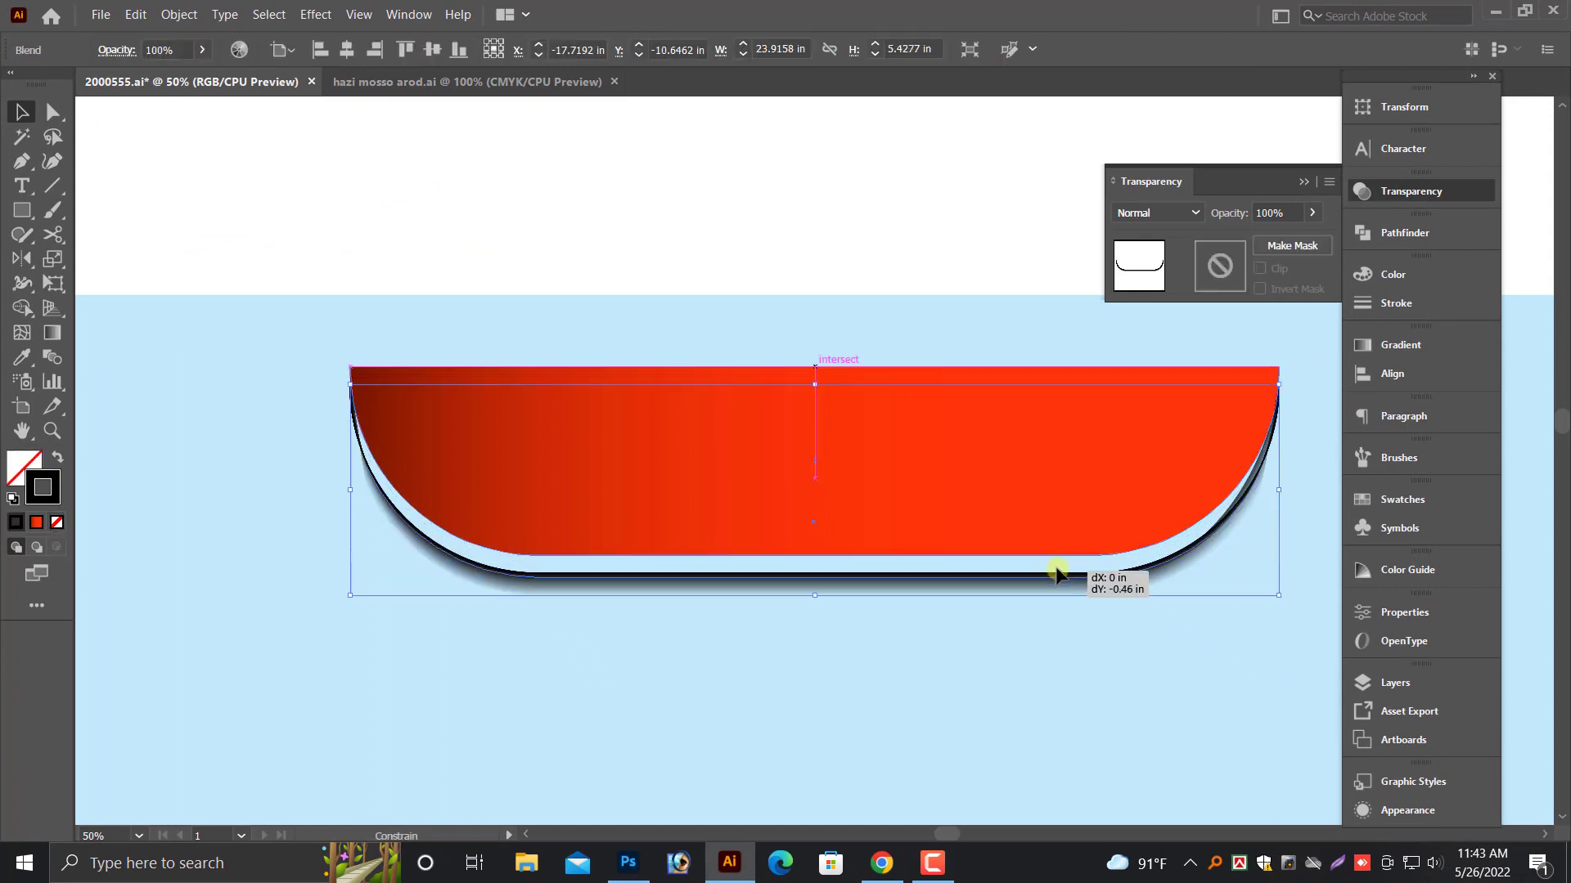
pyautogui.click(1049, 458)
pyautogui.hotkey('ctrl', 'shift', ']')
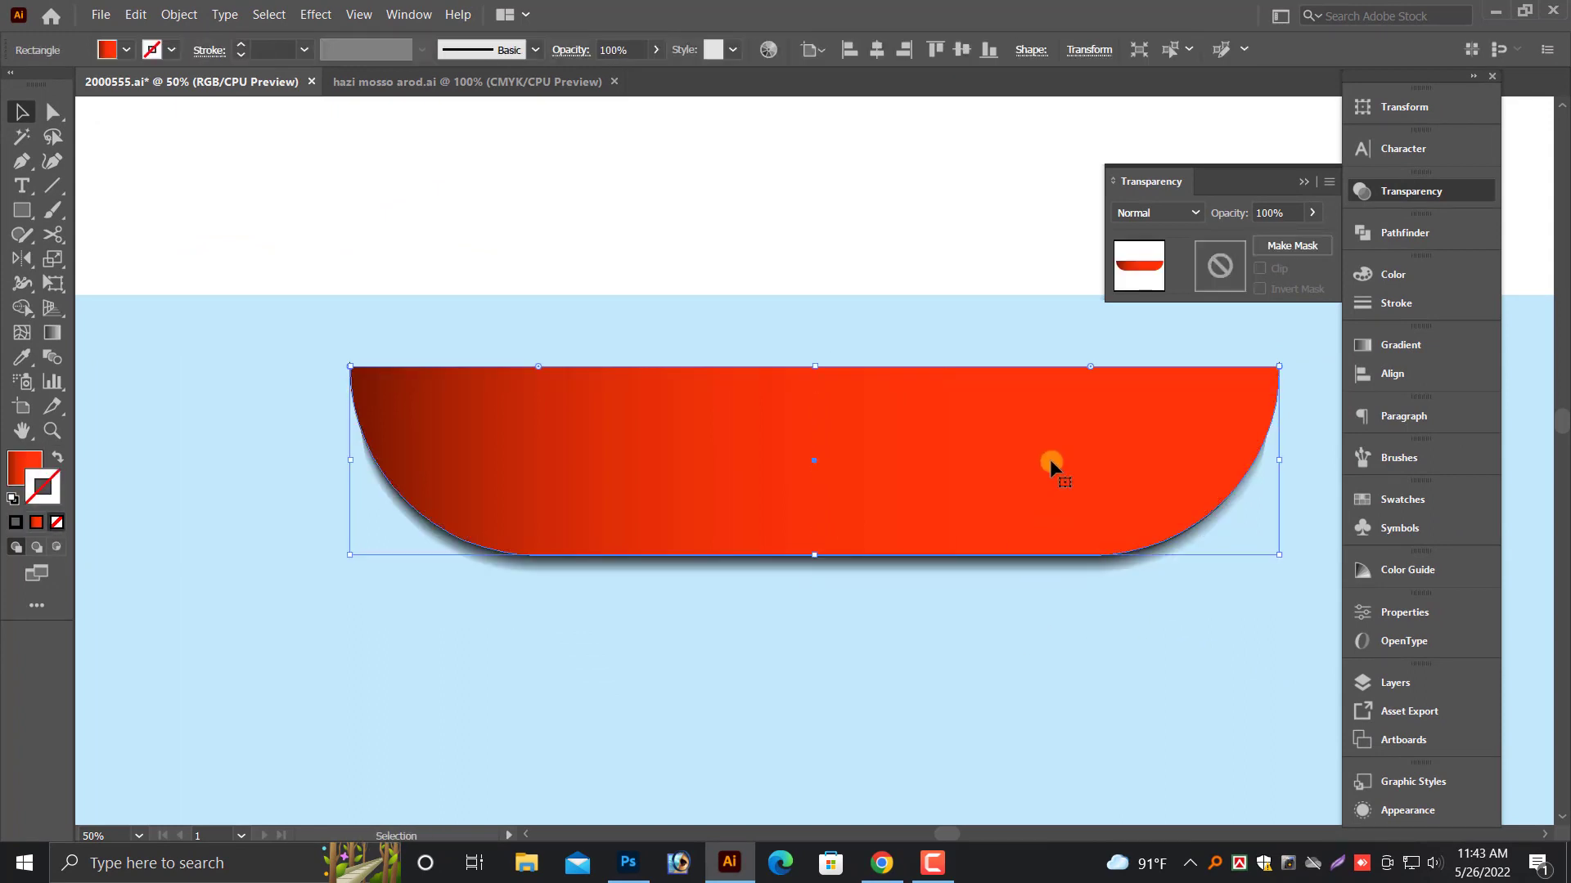
pyautogui.click(999, 639)
# - Pull the shadow's upper-left end slightly down and inward so it is hidden behind the red shape's corner
pyautogui.hotkey('ctrl', 'space')
pyautogui.moveTo(280, 326); pyautogui.dragTo(836, 579)
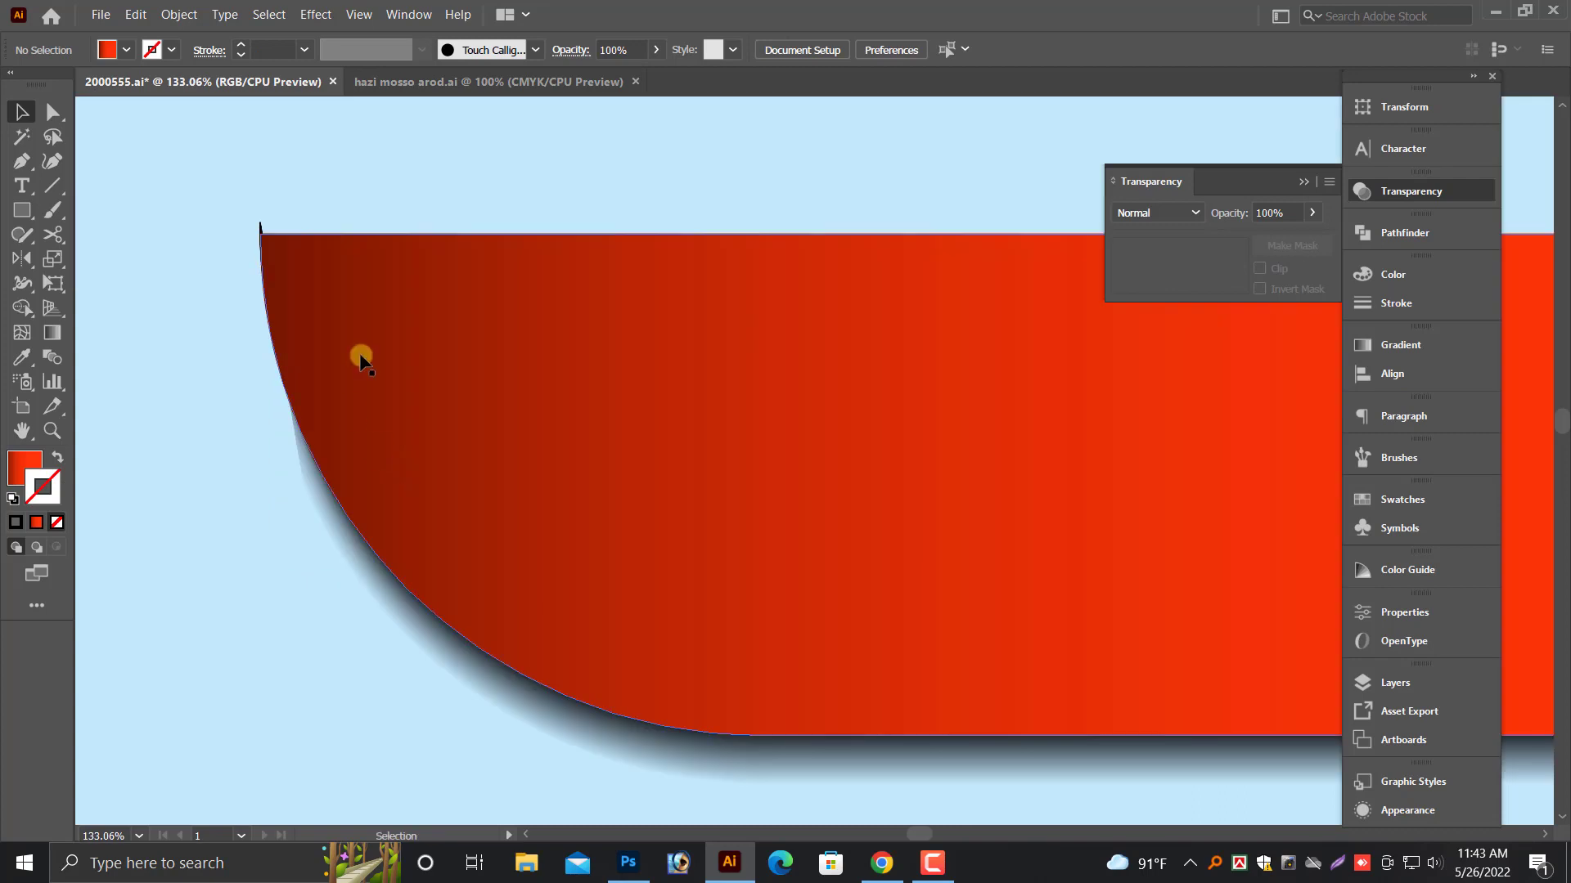
pyautogui.click(272, 261)
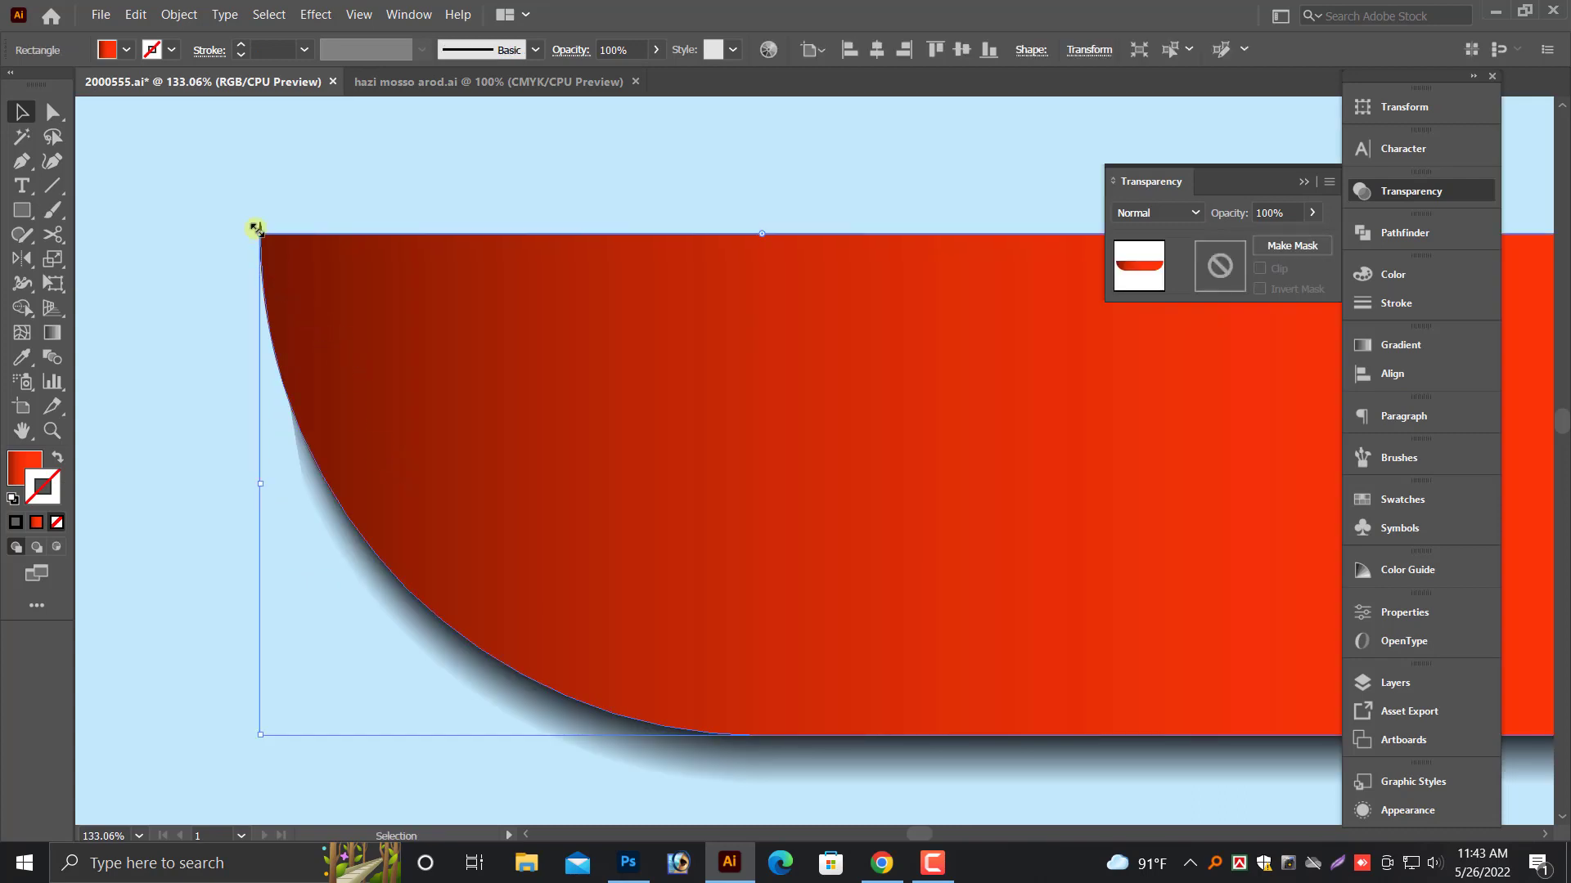
pyautogui.click(200, 325)
pyautogui.click(260, 274)
pyautogui.moveTo(261, 222); pyautogui.dragTo(264, 234)
pyautogui.hotkey('ctrl', '-')
pyautogui.hotkey('ctrl', '-')
pyautogui.hotkey('ctrl', '-')
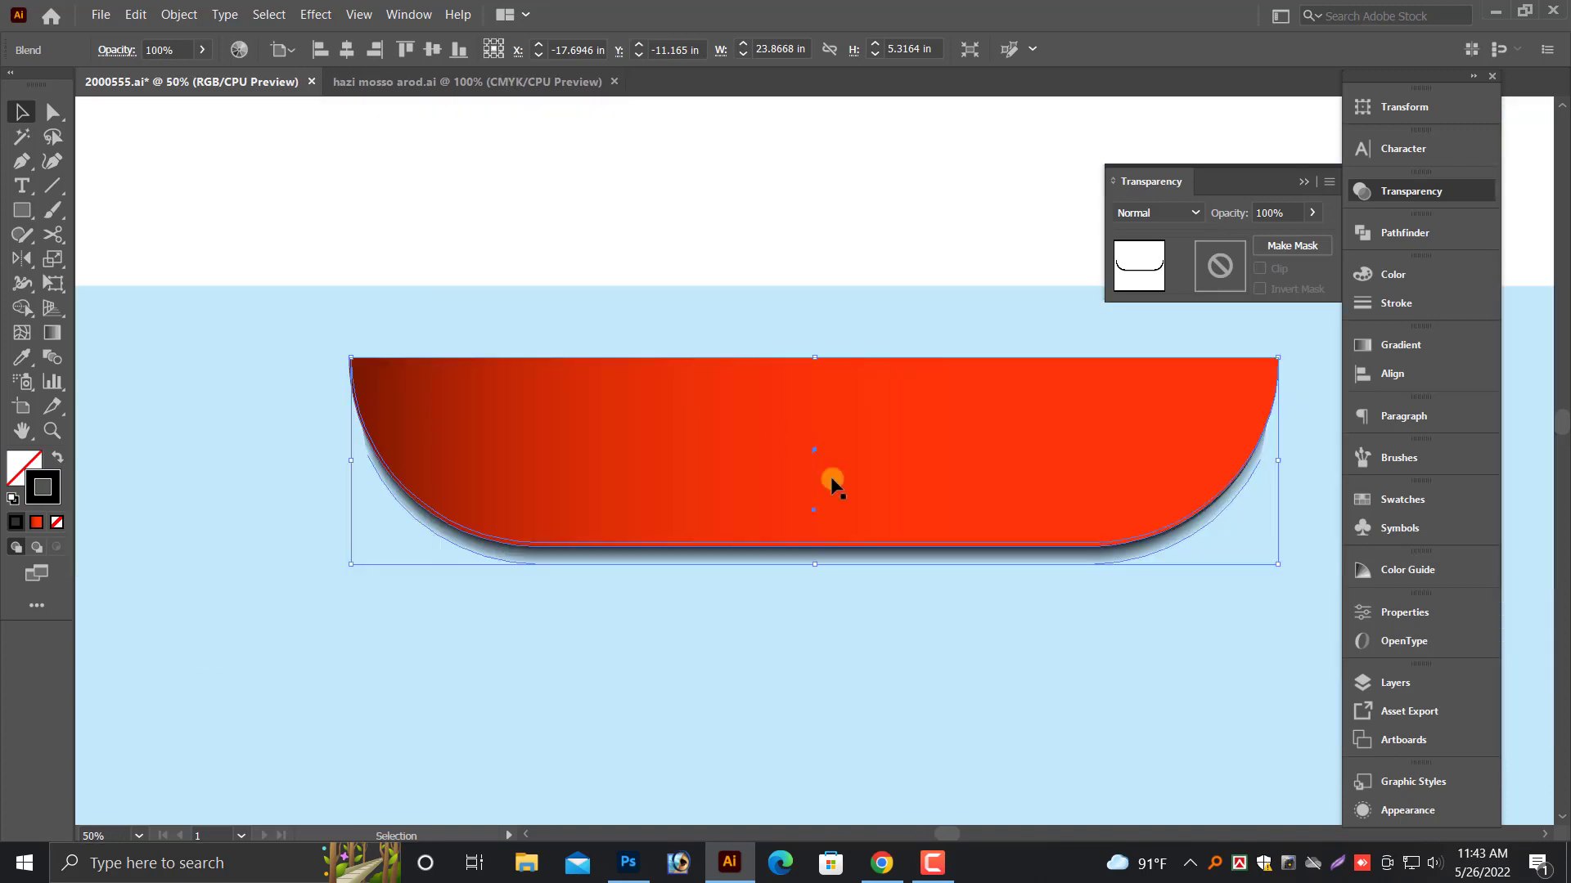
# - Shift the shadow's anchor point slightly inward along the red shape's right-hand curve so it tucks behind the edge
pyautogui.hotkey('ctrl', 'space')
pyautogui.moveTo(1161, 379); pyautogui.dragTo(1358, 563)
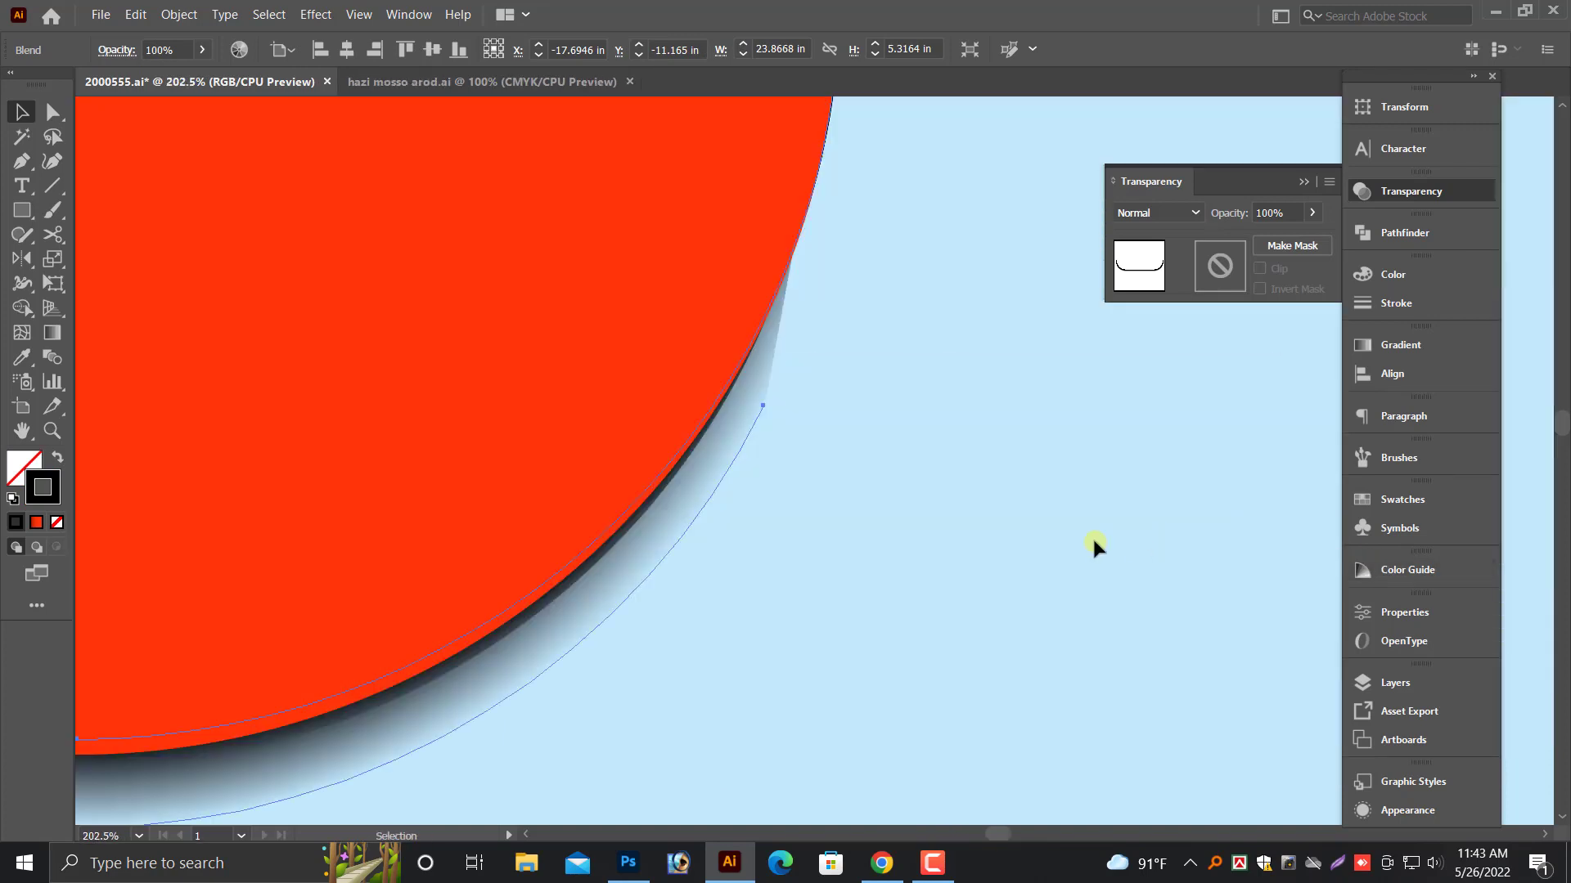
pyautogui.scroll(3, 926, 537)
pyautogui.moveTo(839, 250); pyautogui.dragTo(829, 252)
pyautogui.click(943, 463)
pyautogui.hotkey('ctrl', '-')
pyautogui.hotkey('ctrl', '-')
pyautogui.hotkey('ctrl', '-')
pyautogui.hotkey('ctrl', '-')
pyautogui.hotkey('ctrl', '-')
pyautogui.hotkey('ctrl', '-')
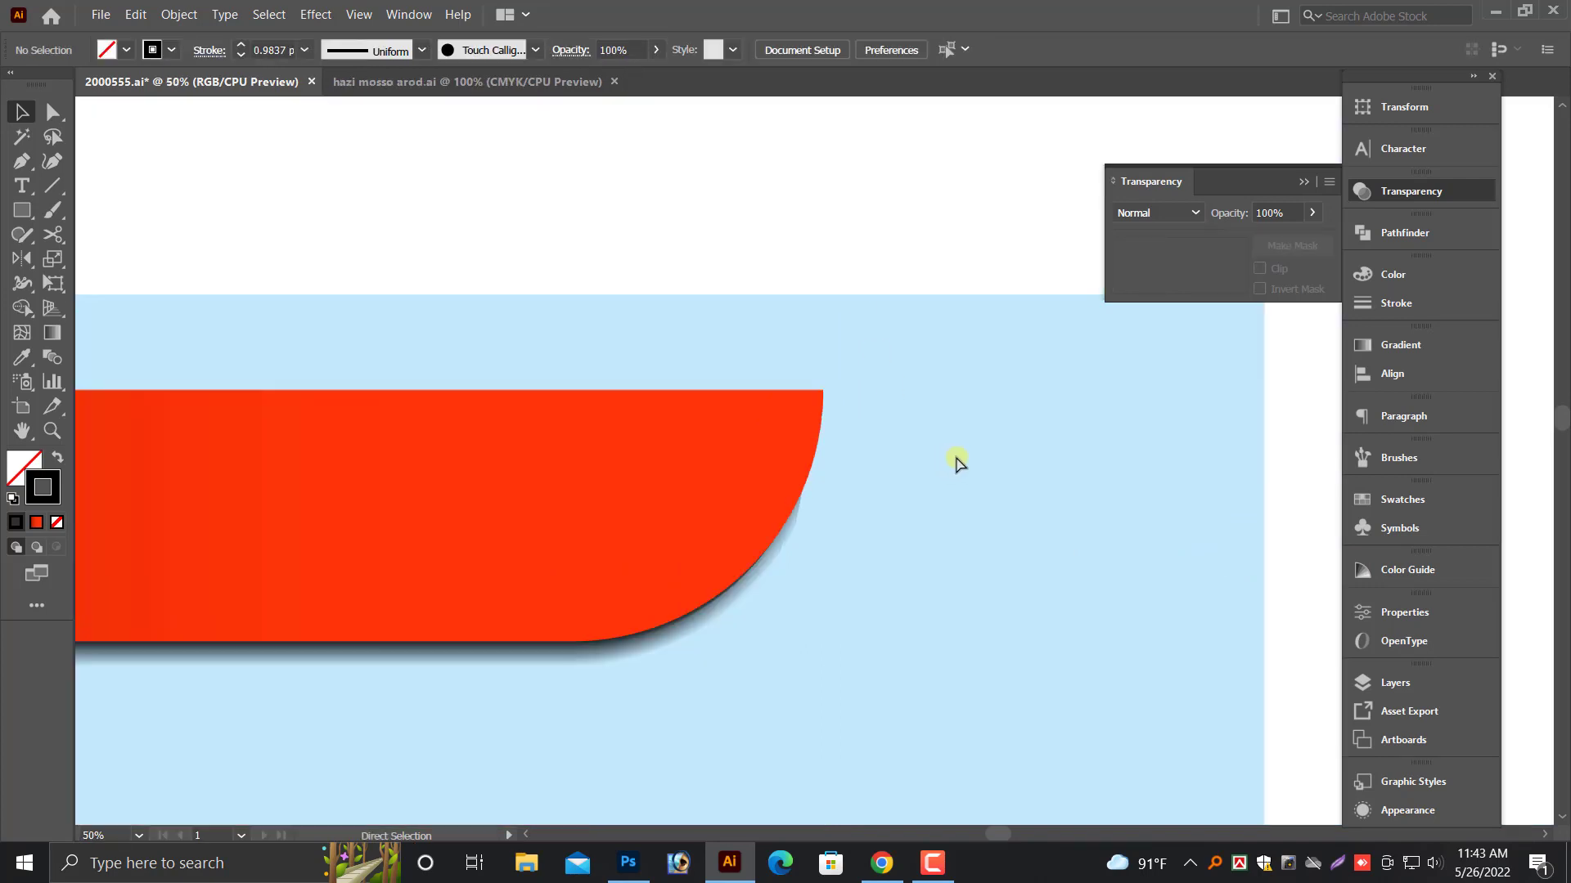
# - Scale the red shape and its shadow down together to about 80% and move them slightly left on the light blue background
pyautogui.press('space')
pyautogui.moveTo(709, 597); pyautogui.dragTo(836, 589)
pyautogui.moveTo(582, 382); pyautogui.dragTo(793, 562)
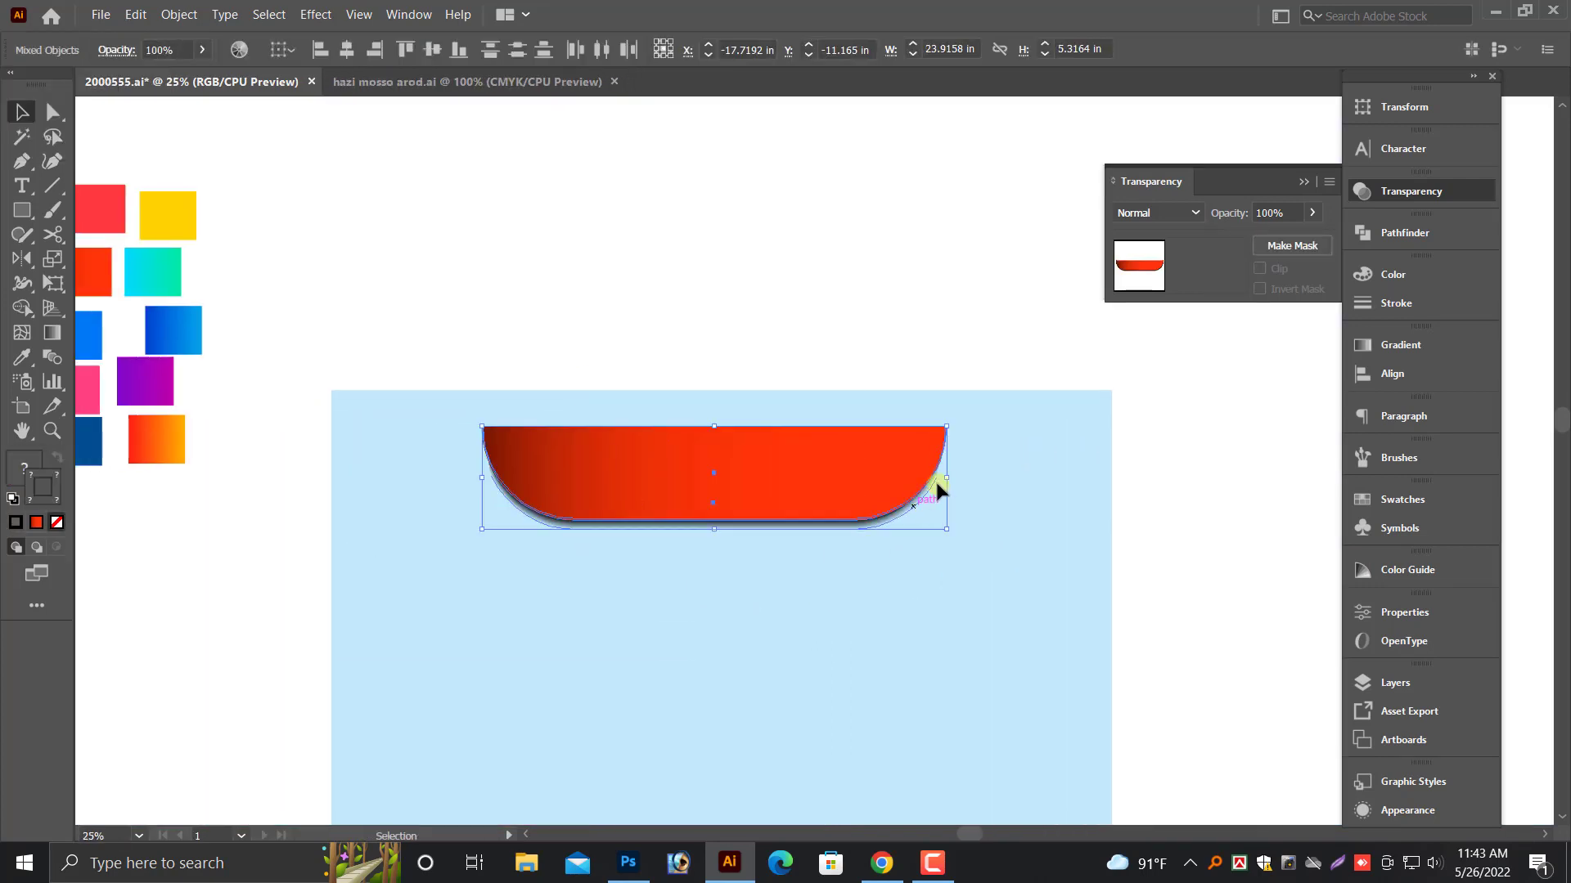
pyautogui.moveTo(947, 480); pyautogui.dragTo(739, 452)
pyautogui.click(670, 580)
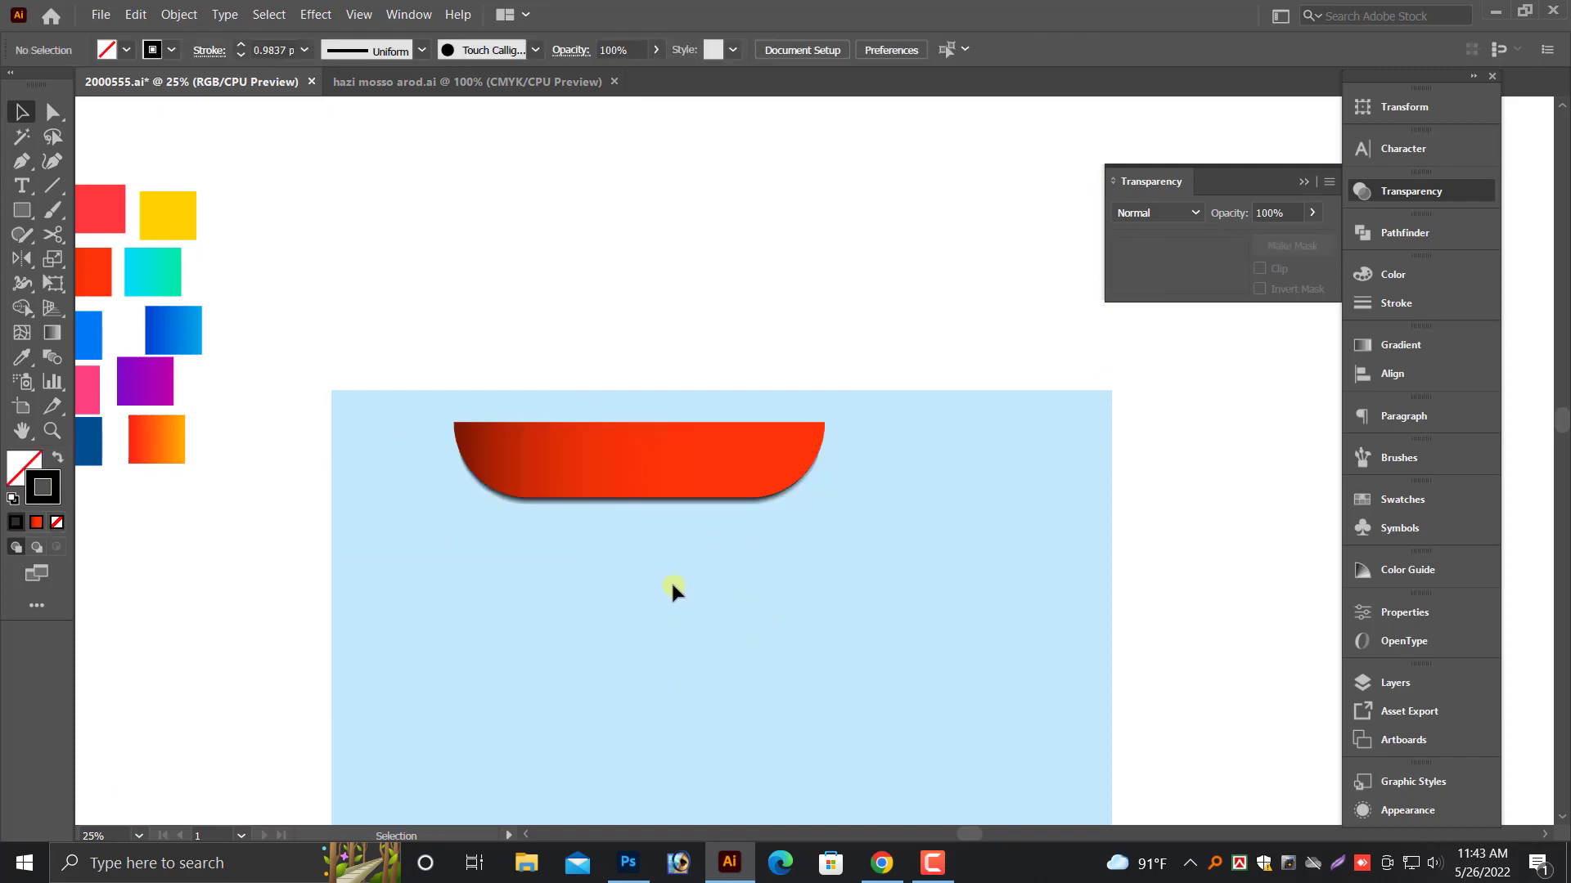
pyautogui.scroll(-1, 640, 559)
pyautogui.scroll(1, 640, 559)
# - Draw a wide rectangle below the red shape, slightly narrower than it and of about the same height
pyautogui.click(22, 211)
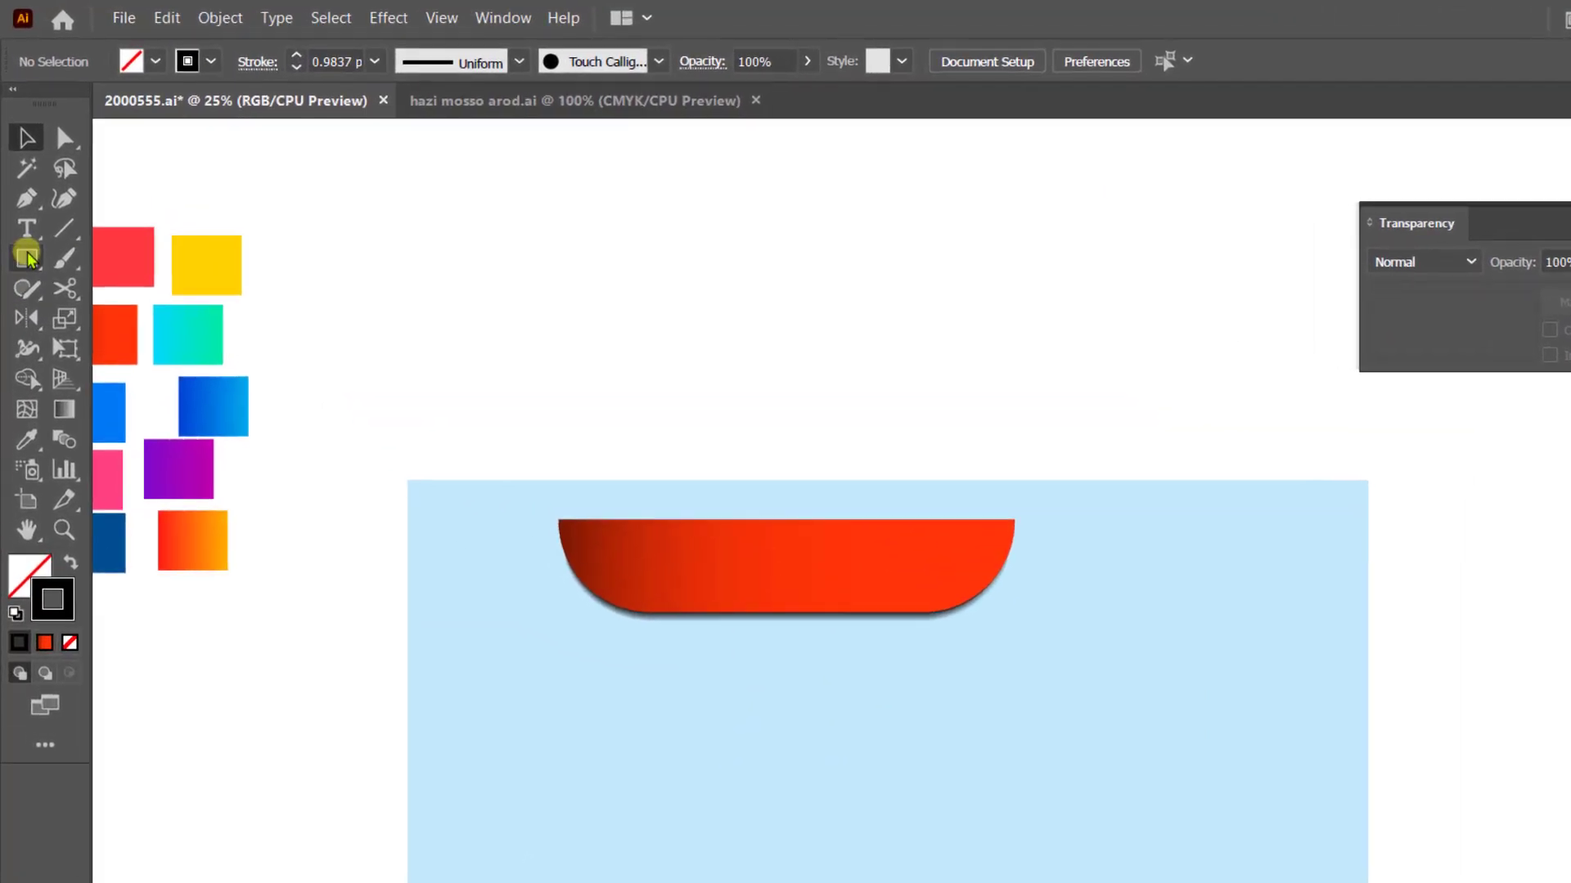
pyautogui.click(84, 258)
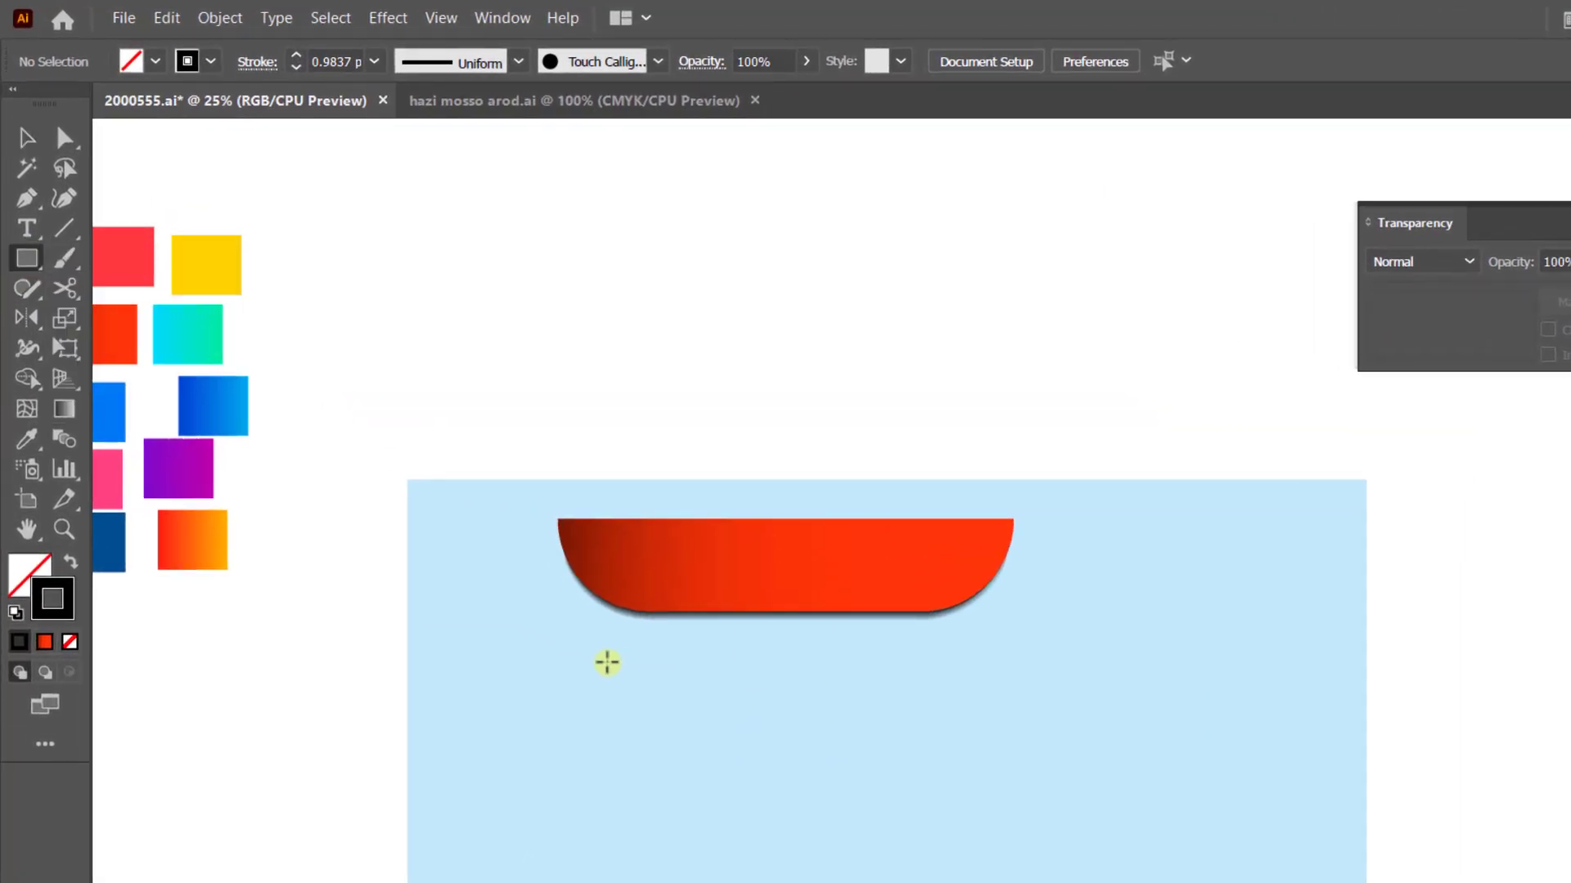
pyautogui.moveTo(567, 698); pyautogui.dragTo(844, 766)
pyautogui.moveTo(773, 701); pyautogui.dragTo(873, 722)
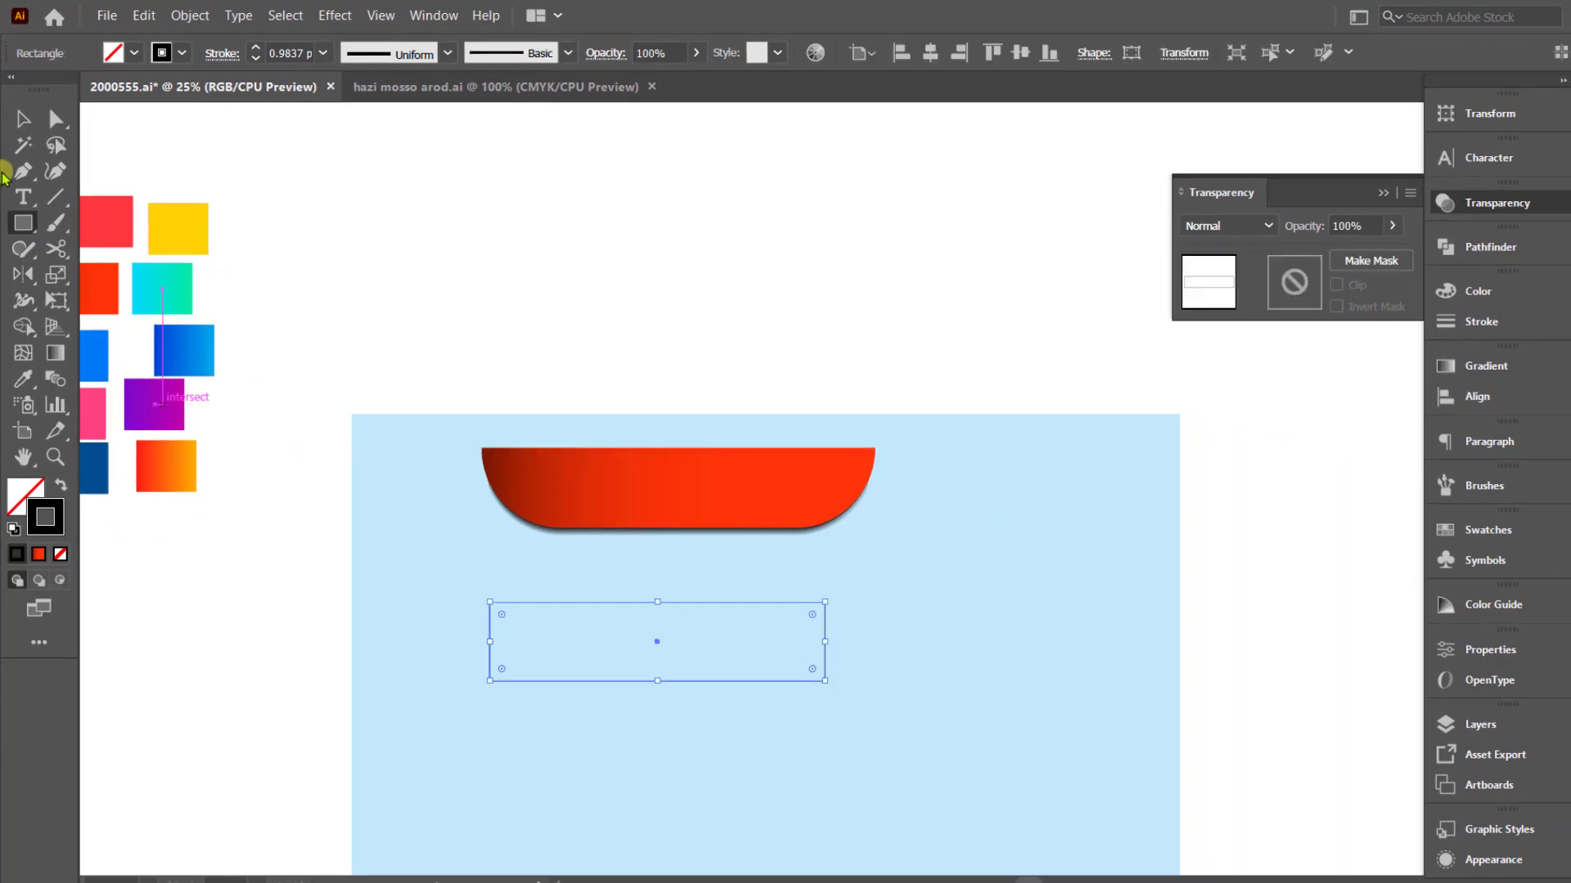
pyautogui.click(22, 120)
# - Swap the new rectangle's fill and stroke and sample the upper shape's red gradient onto it with the Eyedropper
pyautogui.click(58, 488)
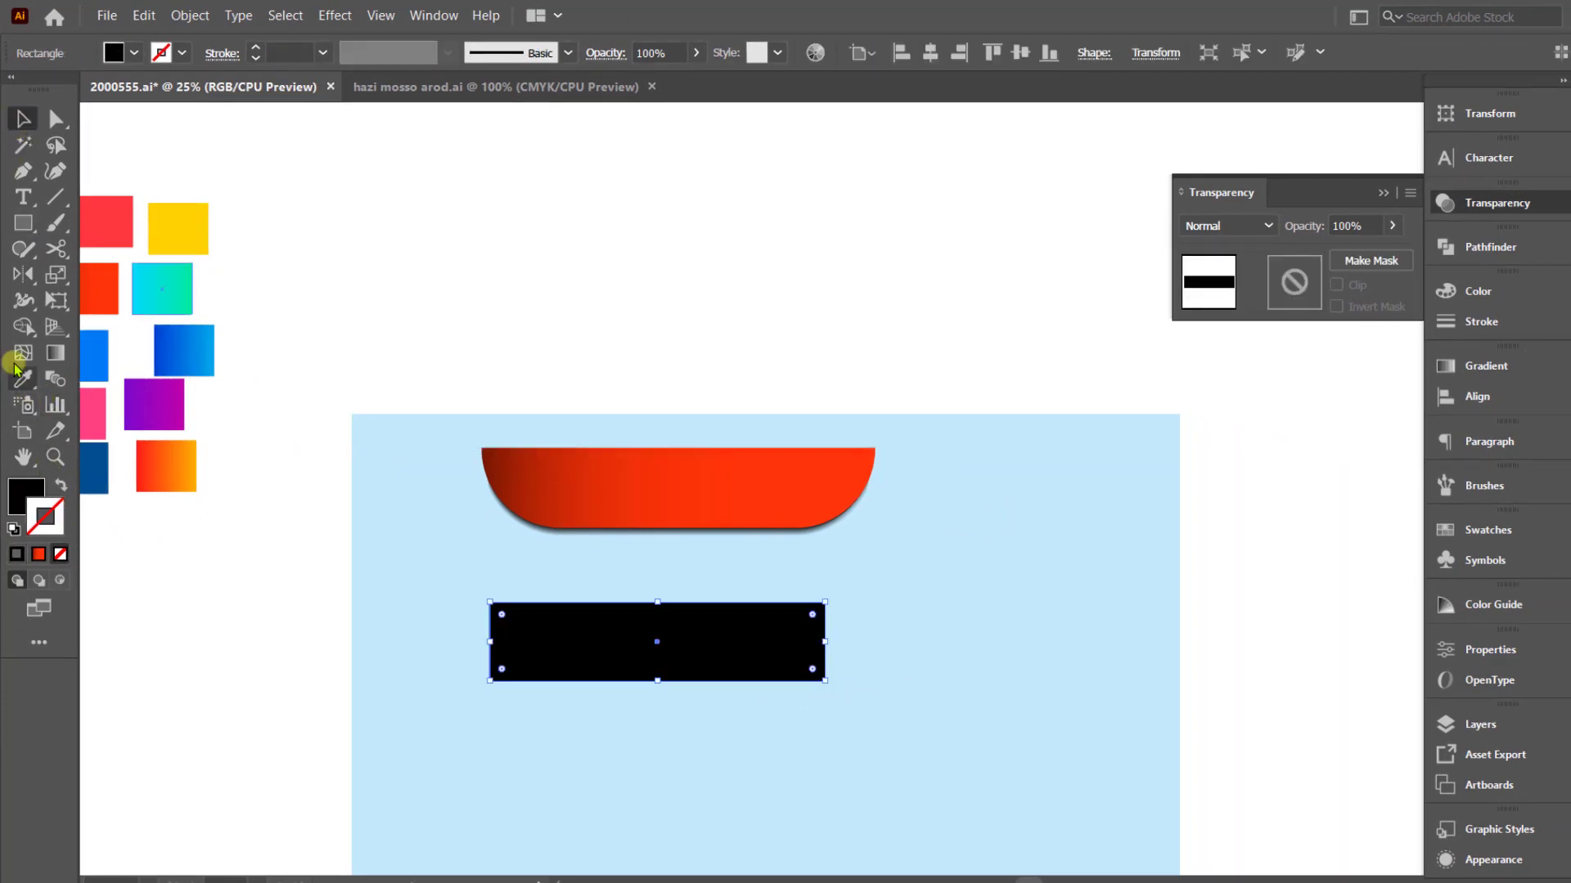
pyautogui.click(23, 378)
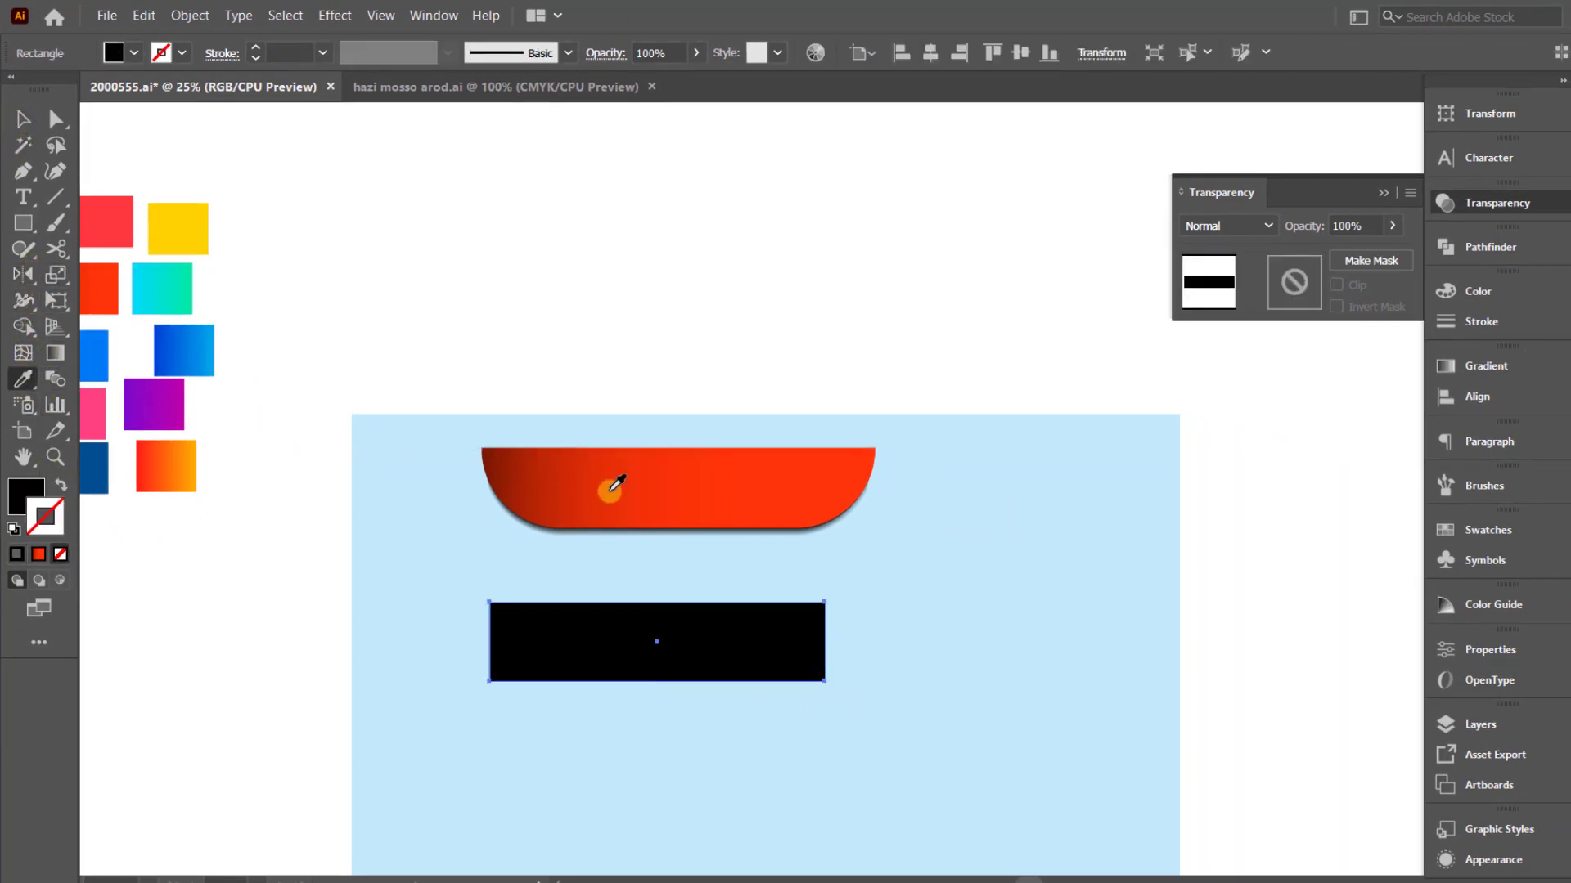
pyautogui.click(601, 508)
pyautogui.click(22, 120)
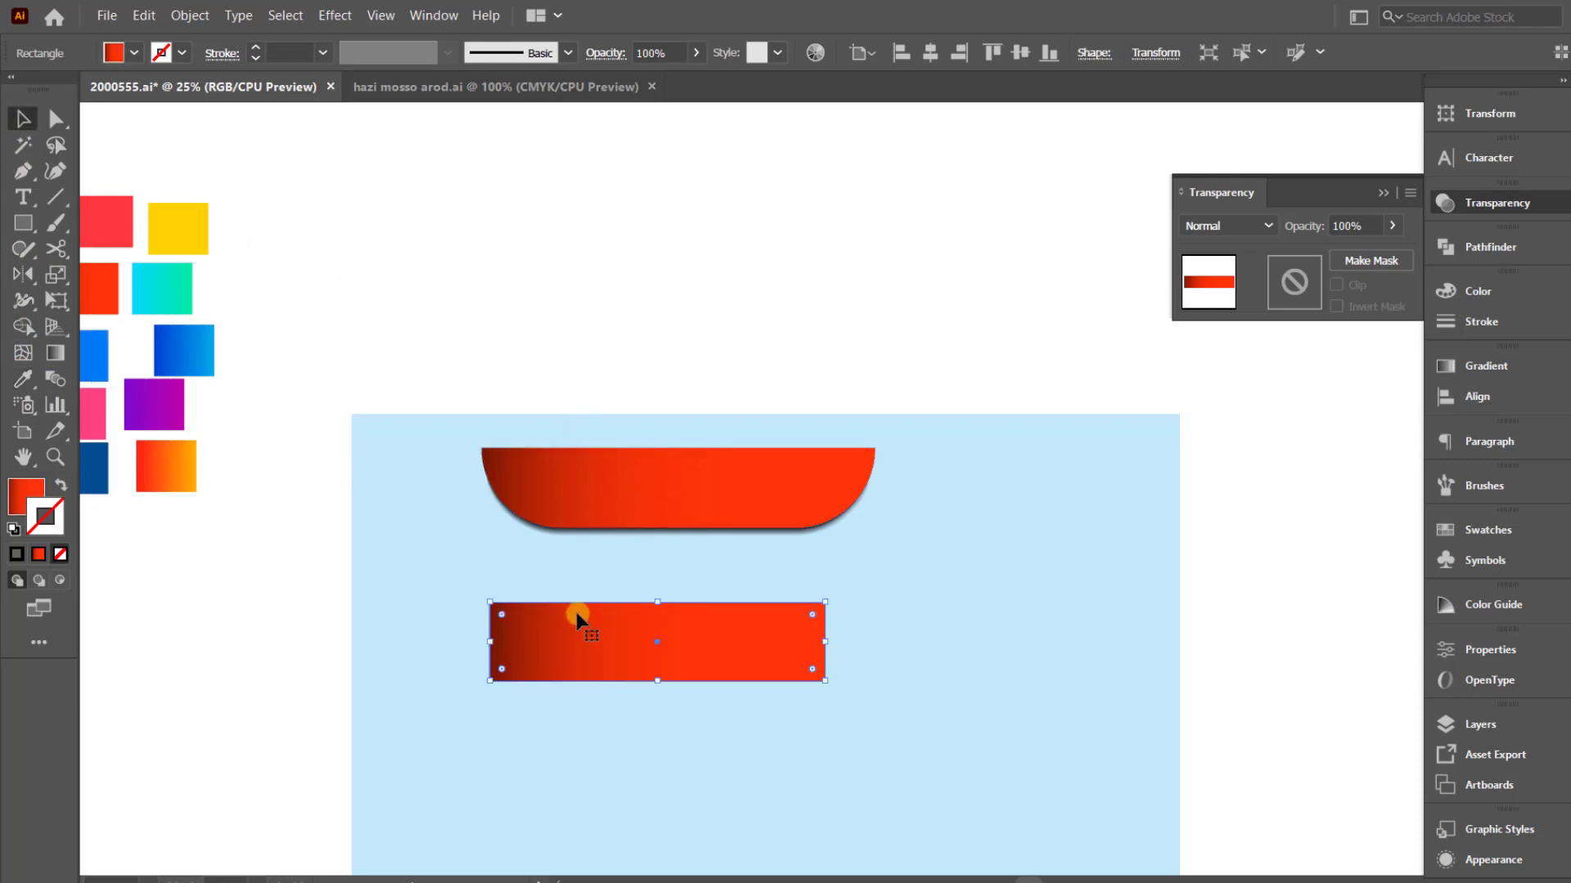
# - Round all four corners of the new rectangle strongly, leaving only short straight segments at its ends
pyautogui.hotkey('ctrl', '=')
pyautogui.hotkey('ctrl', '=')
pyautogui.scroll(3, 610, 629)
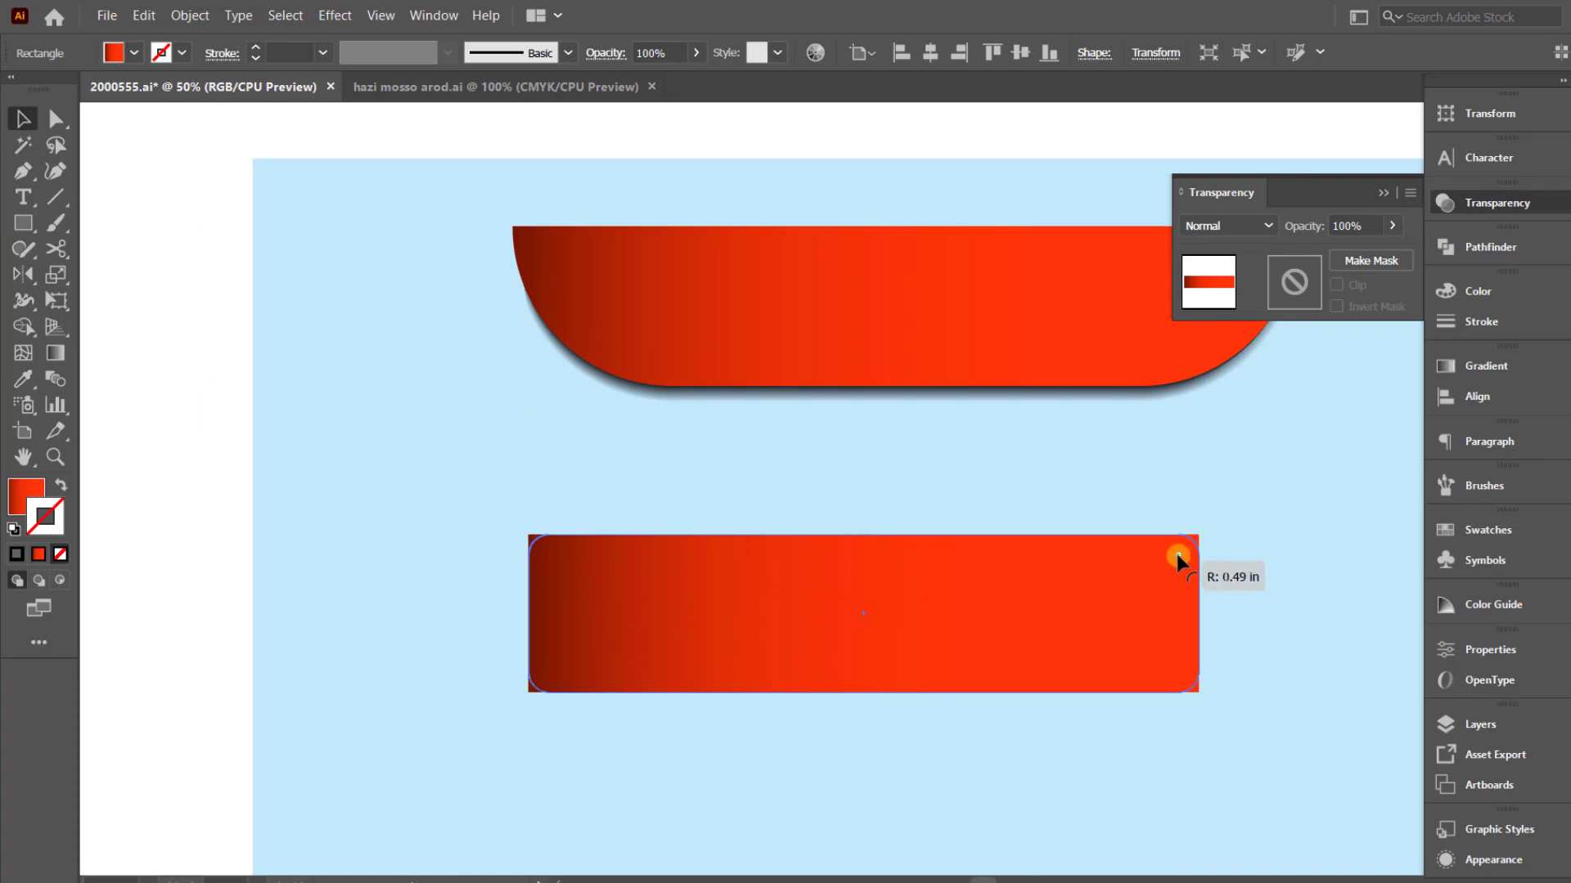
pyautogui.moveTo(1150, 579); pyautogui.dragTo(1114, 598)
pyautogui.click(361, 510)
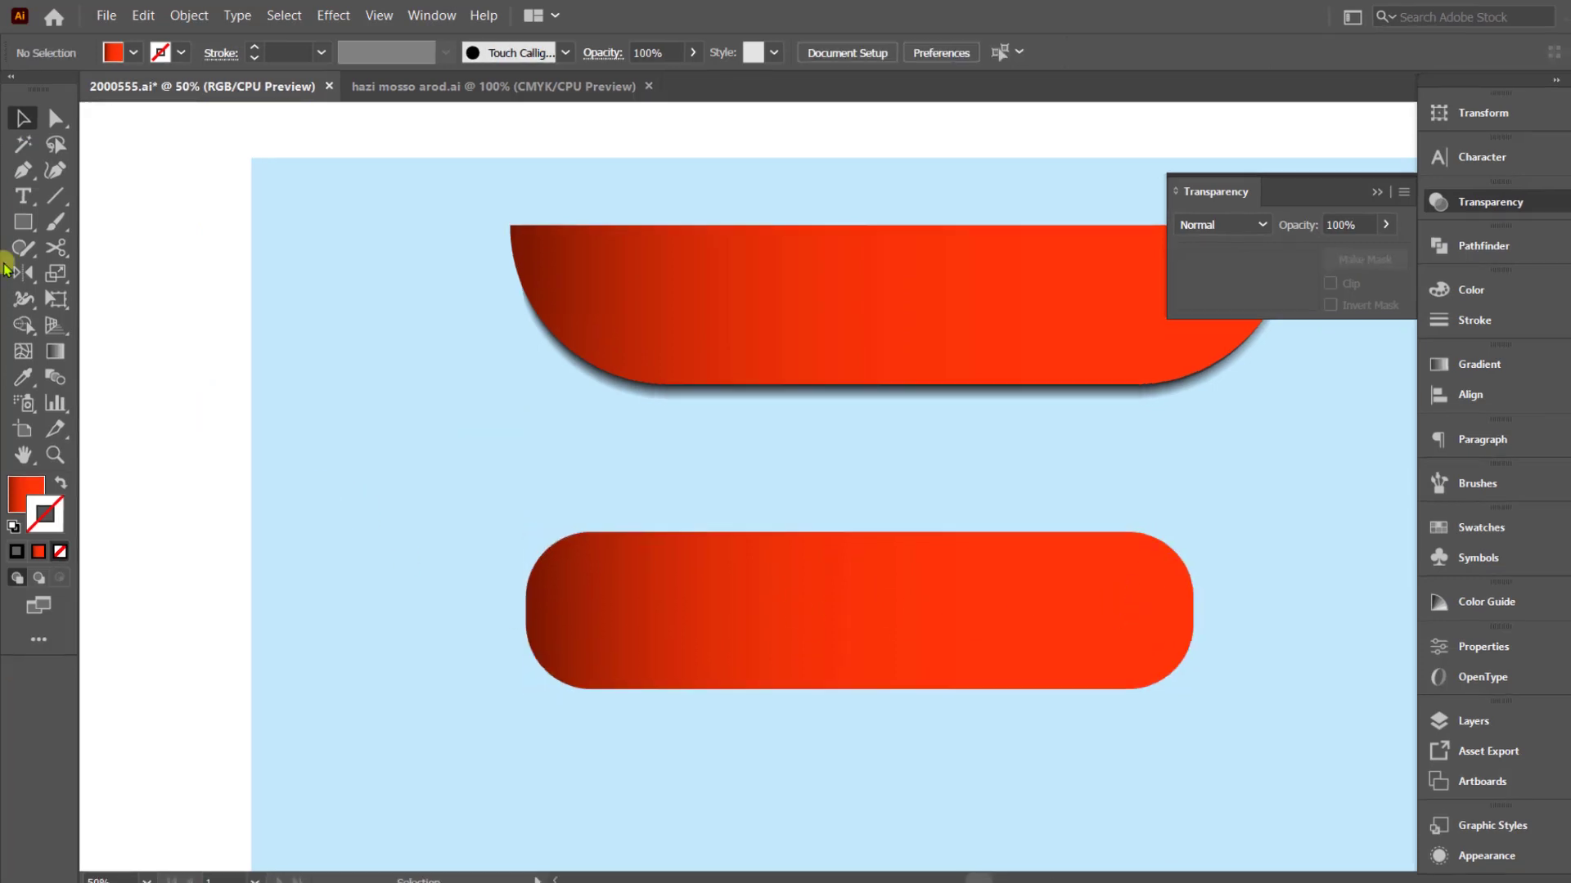
# - Draw a circle slightly taller than the rounded bar and center it vertically over the bar's left end
pyautogui.moveTo(23, 222); pyautogui.dragTo(127, 271)
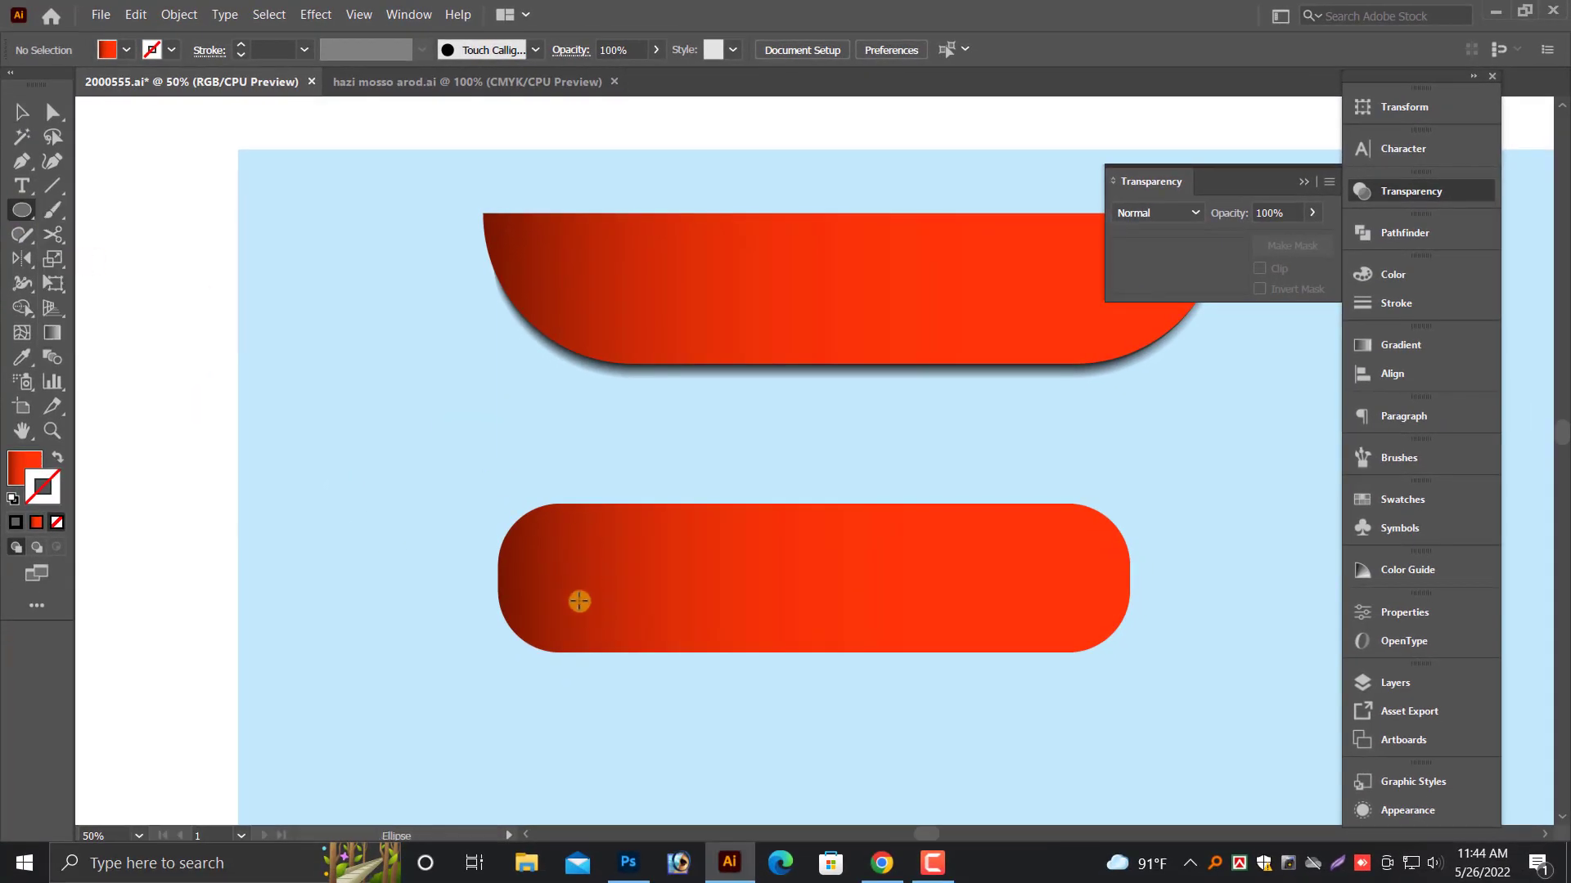
pyautogui.moveTo(579, 601); pyautogui.dragTo(678, 646)
pyautogui.click(22, 112)
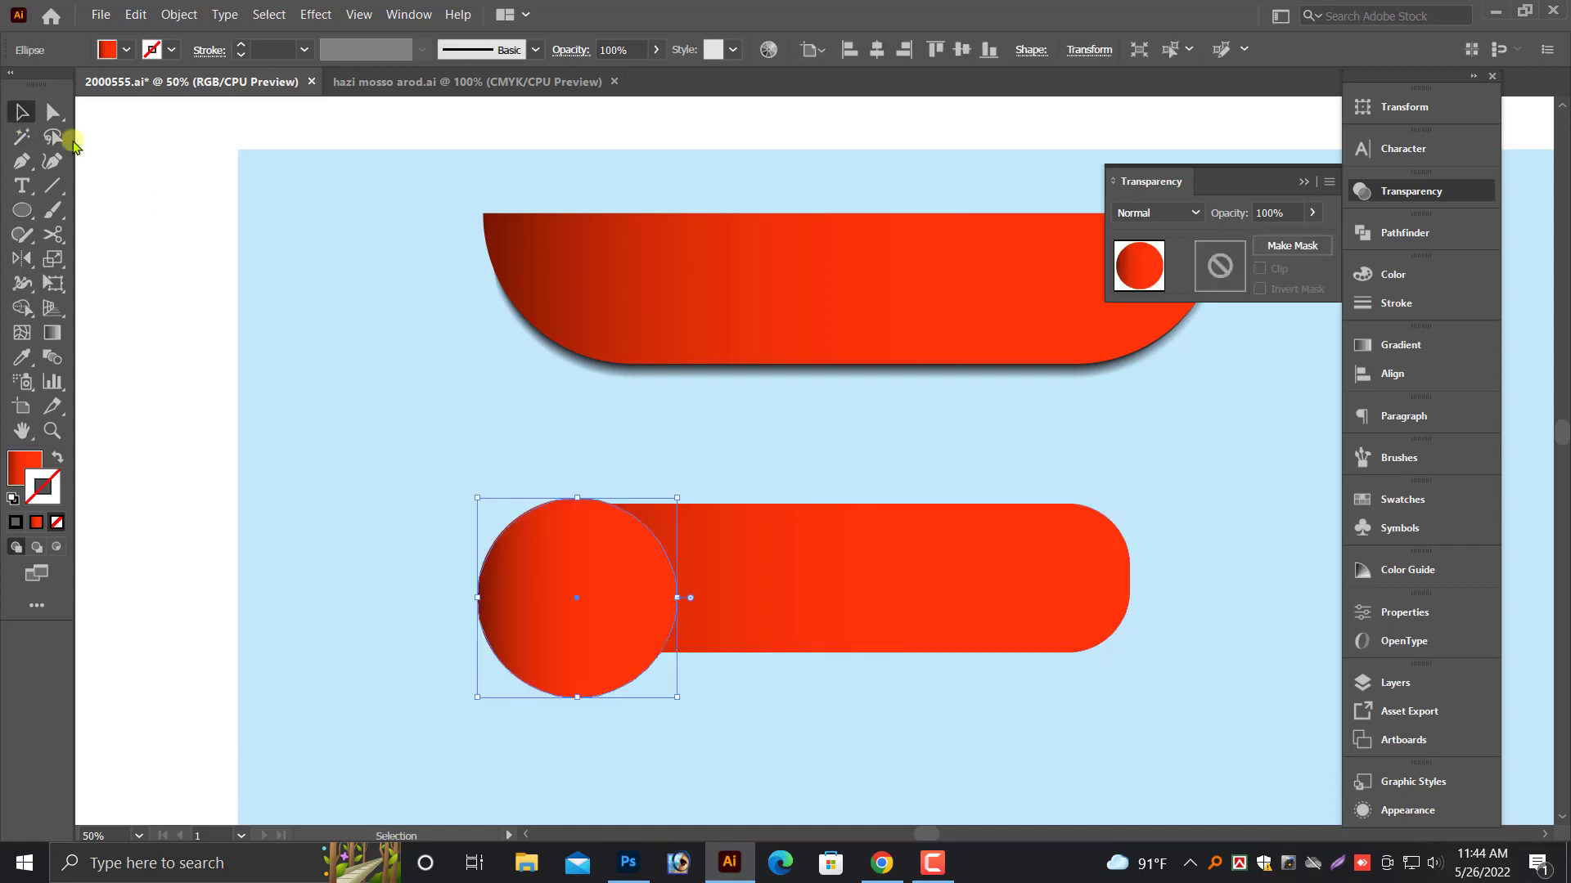
pyautogui.moveTo(584, 560); pyautogui.dragTo(576, 539)
pyautogui.click(228, 632)
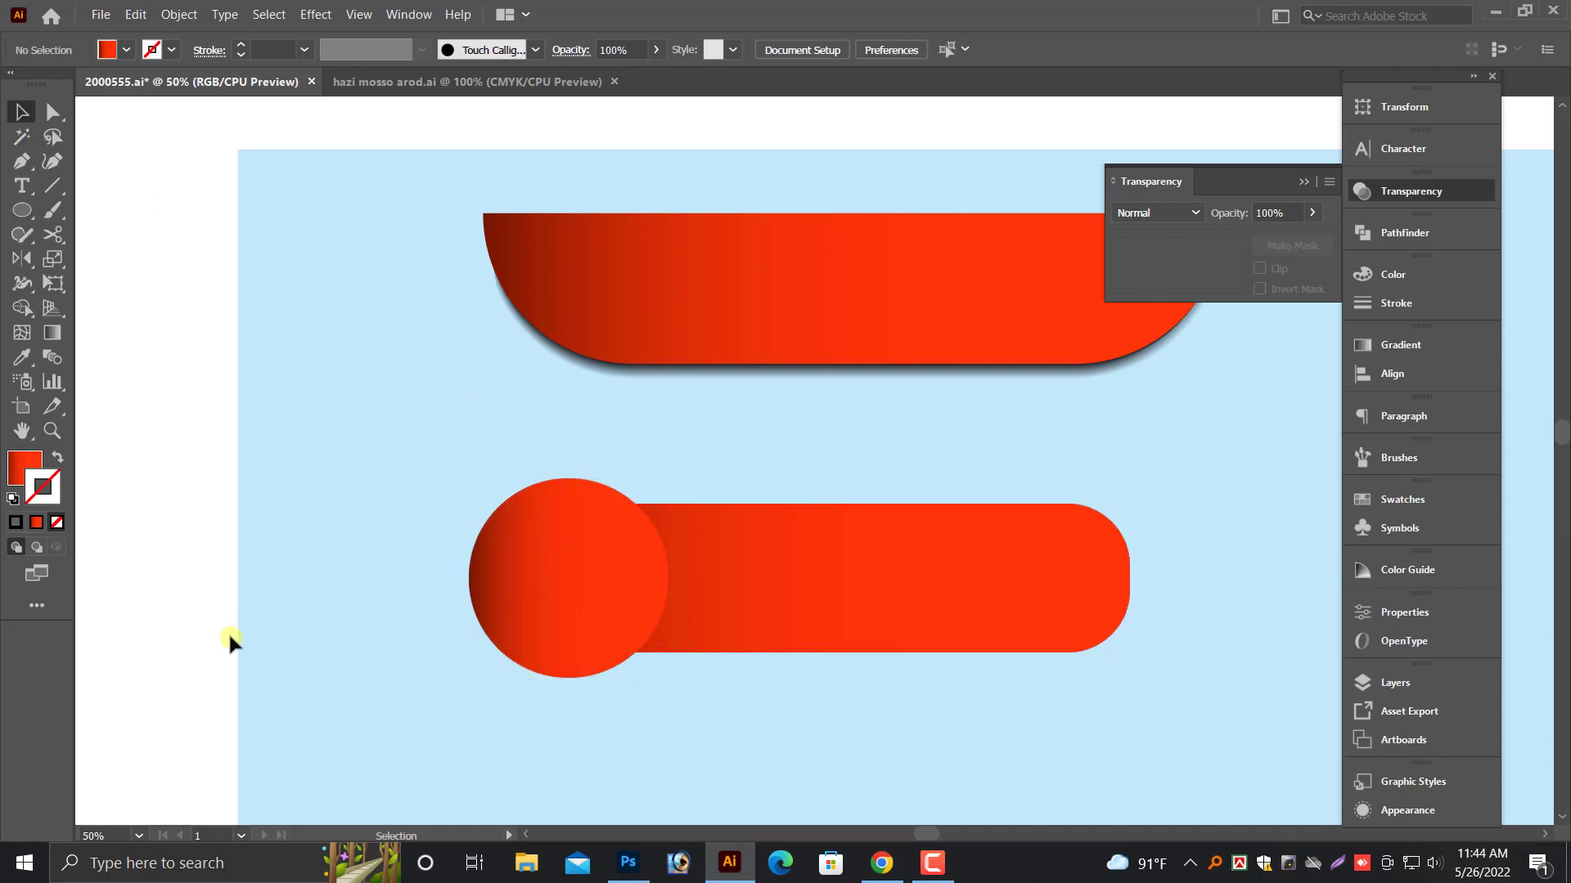
# - Redraw the circle's linear gradient upward from below the circle, and change its gradient type to Radial
pyautogui.click(583, 610)
pyautogui.press('g')
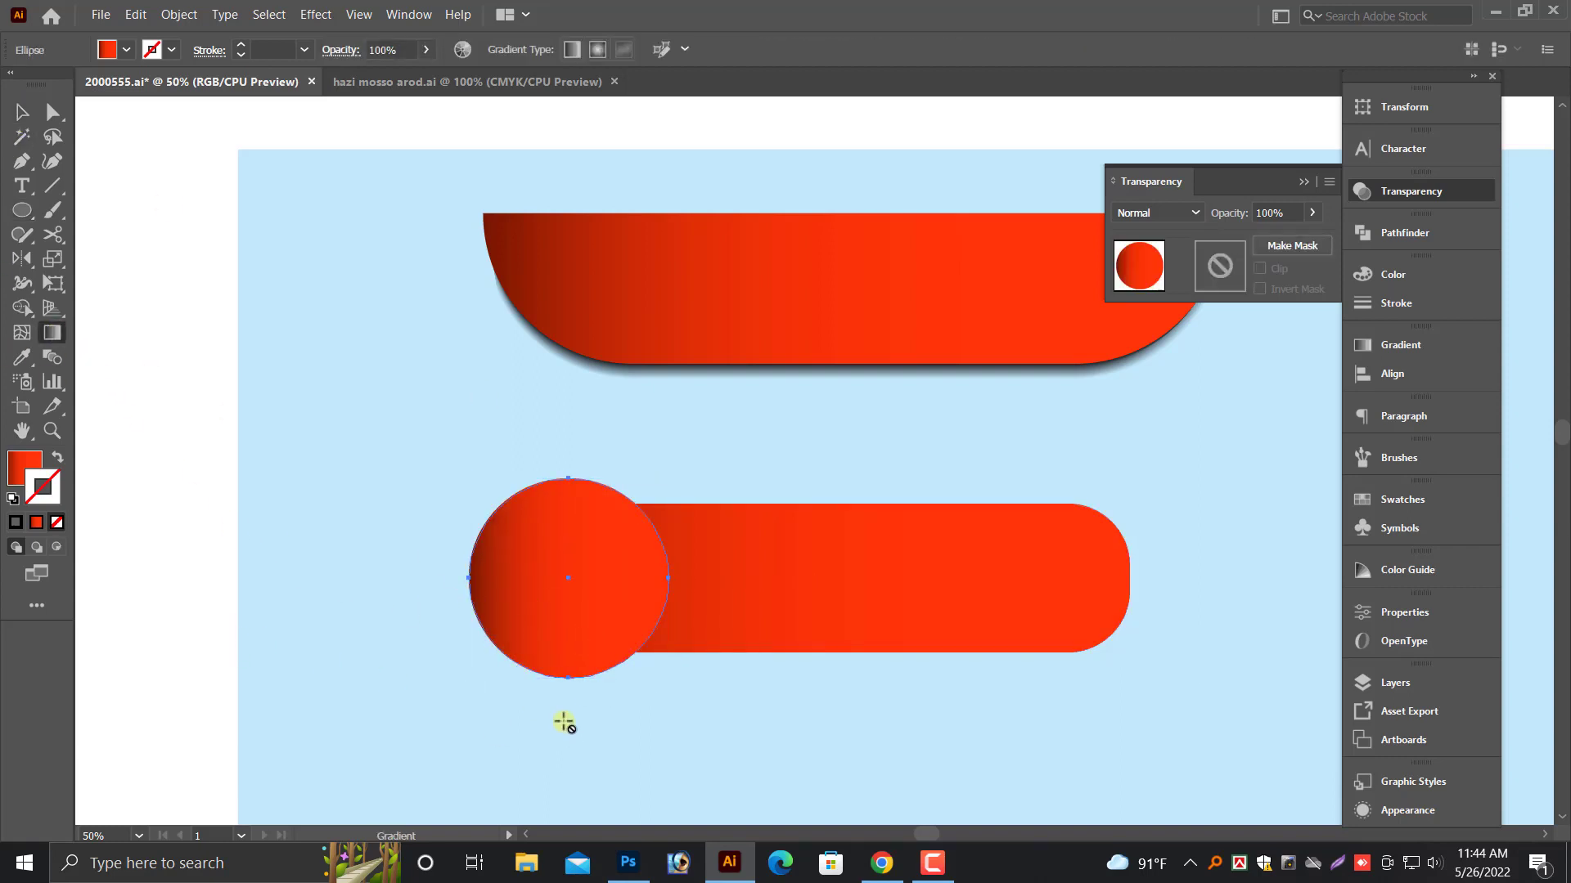
pyautogui.click(27, 465)
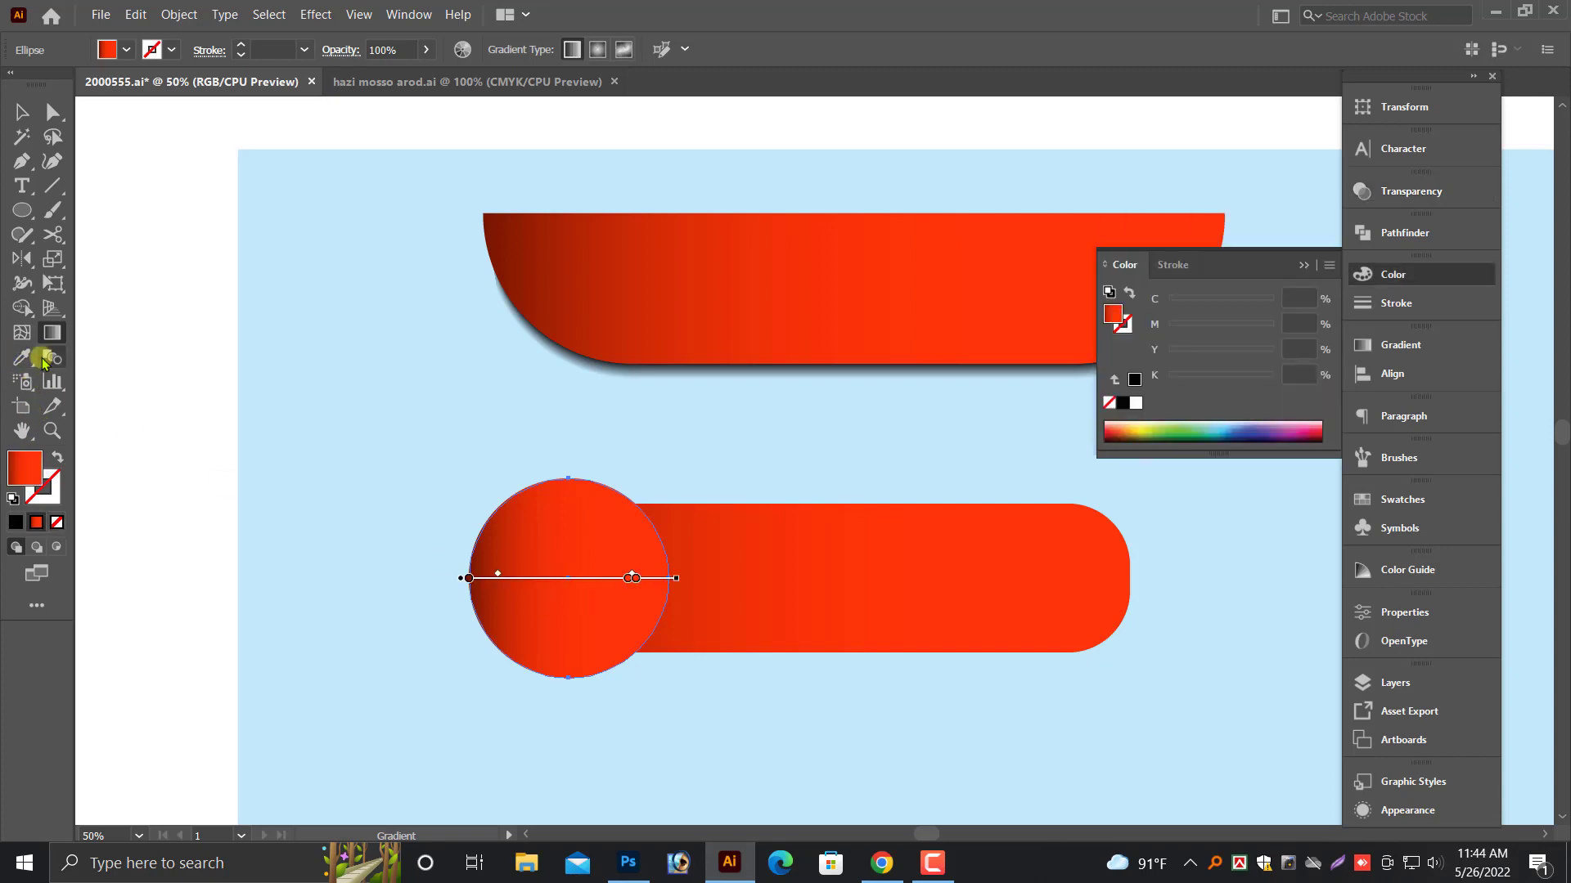
pyautogui.moveTo(591, 708); pyautogui.dragTo(561, 510)
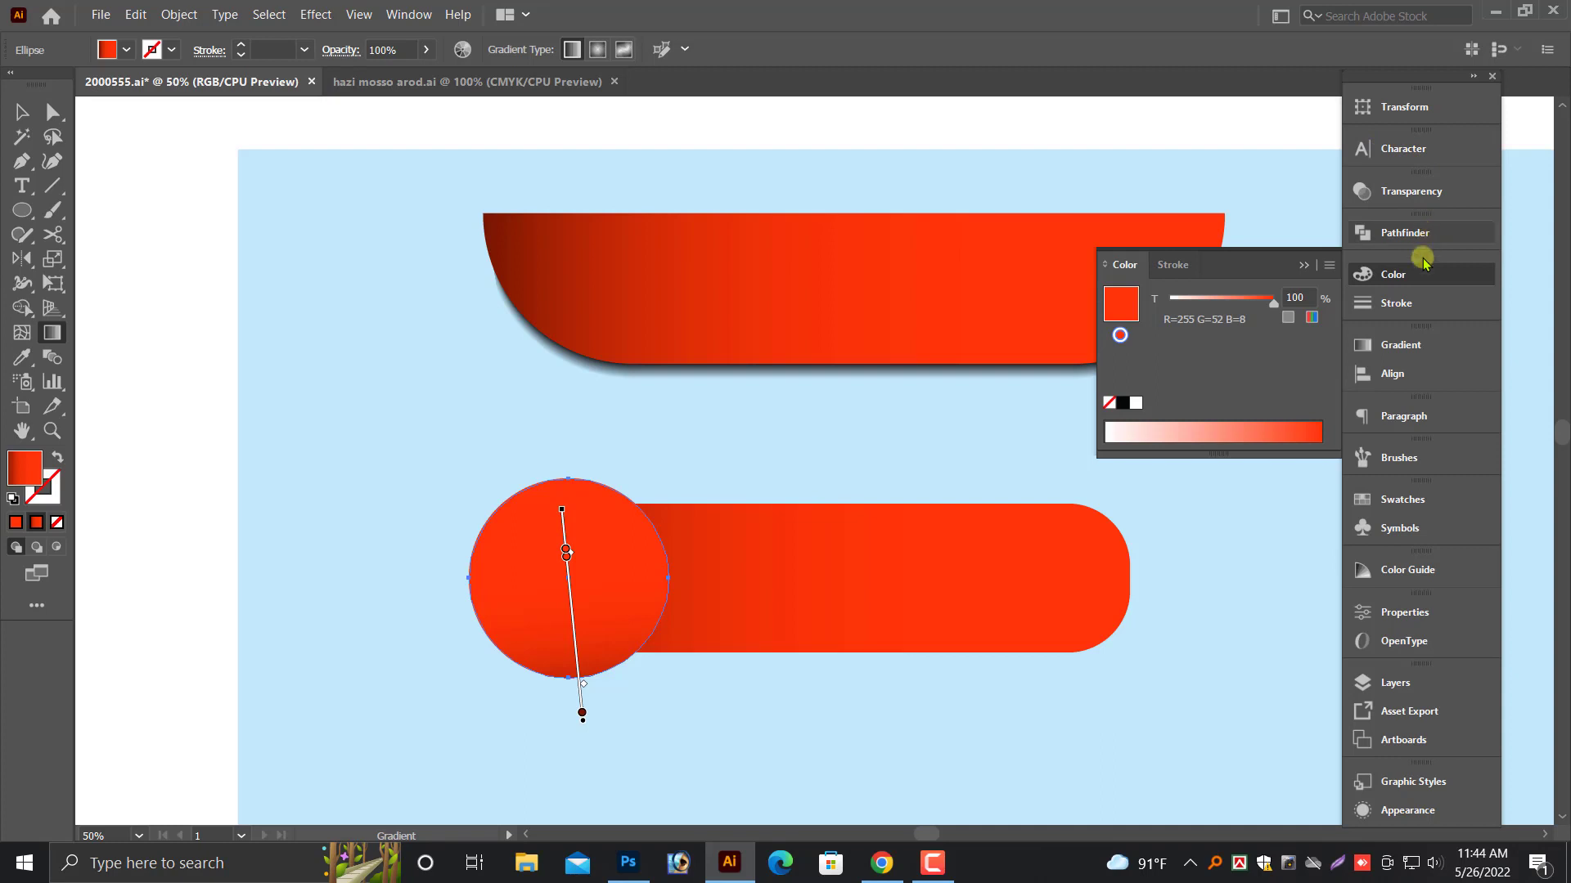
pyautogui.click(1379, 344)
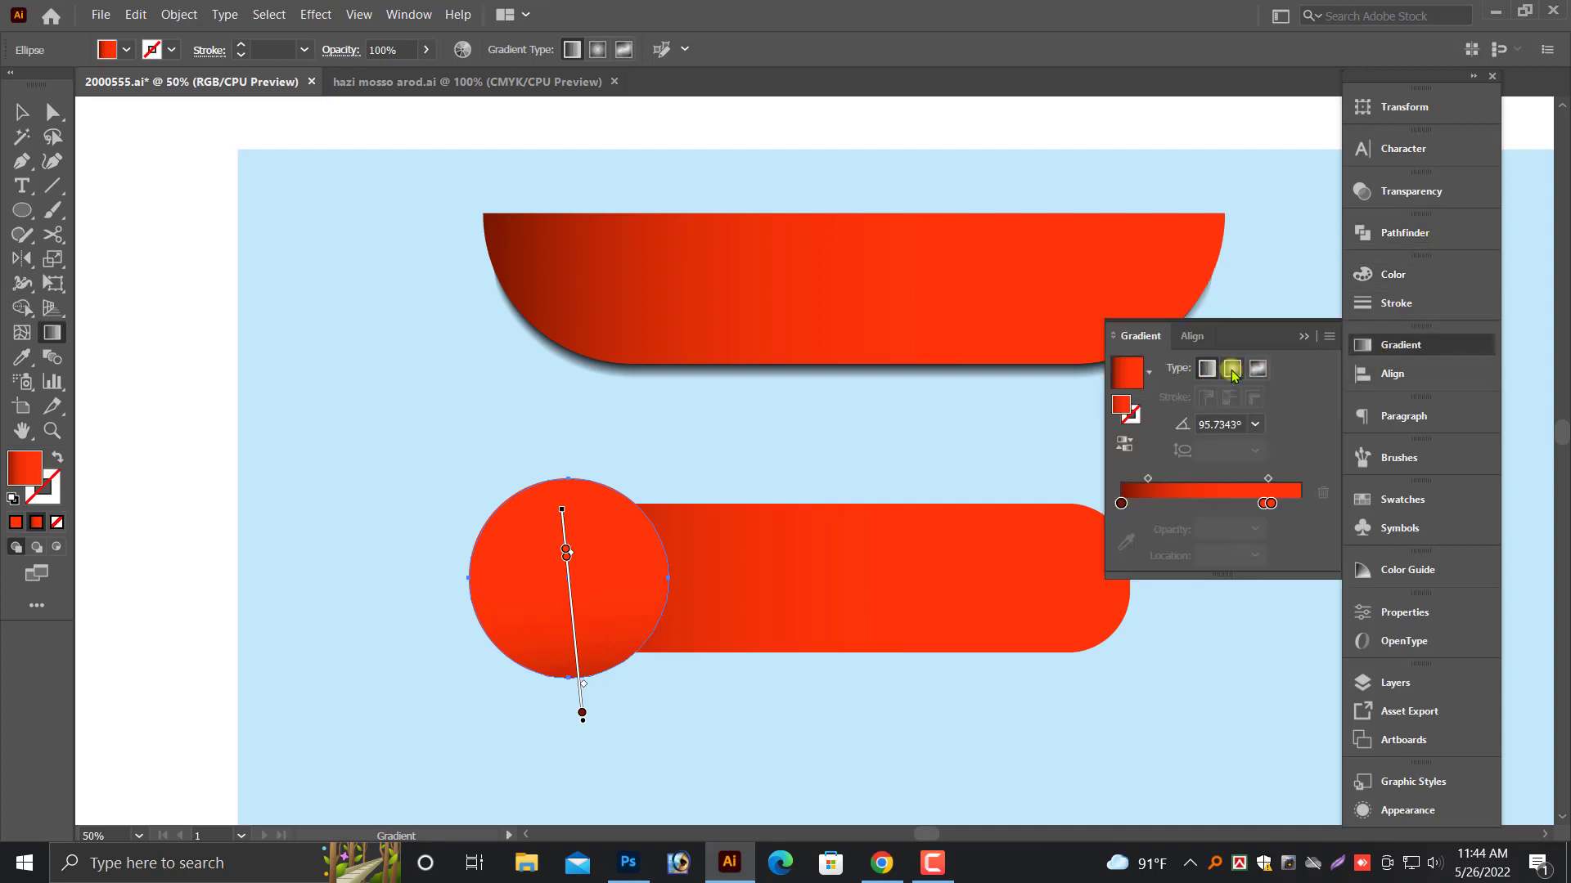
pyautogui.click(1232, 370)
pyautogui.moveTo(622, 701)
pyautogui.mouseDown()
pyautogui.moveTo(567, 611)
pyautogui.moveTo(621, 591)
pyautogui.mouseUp()
pyautogui.hotkey('ctrl', 'z')
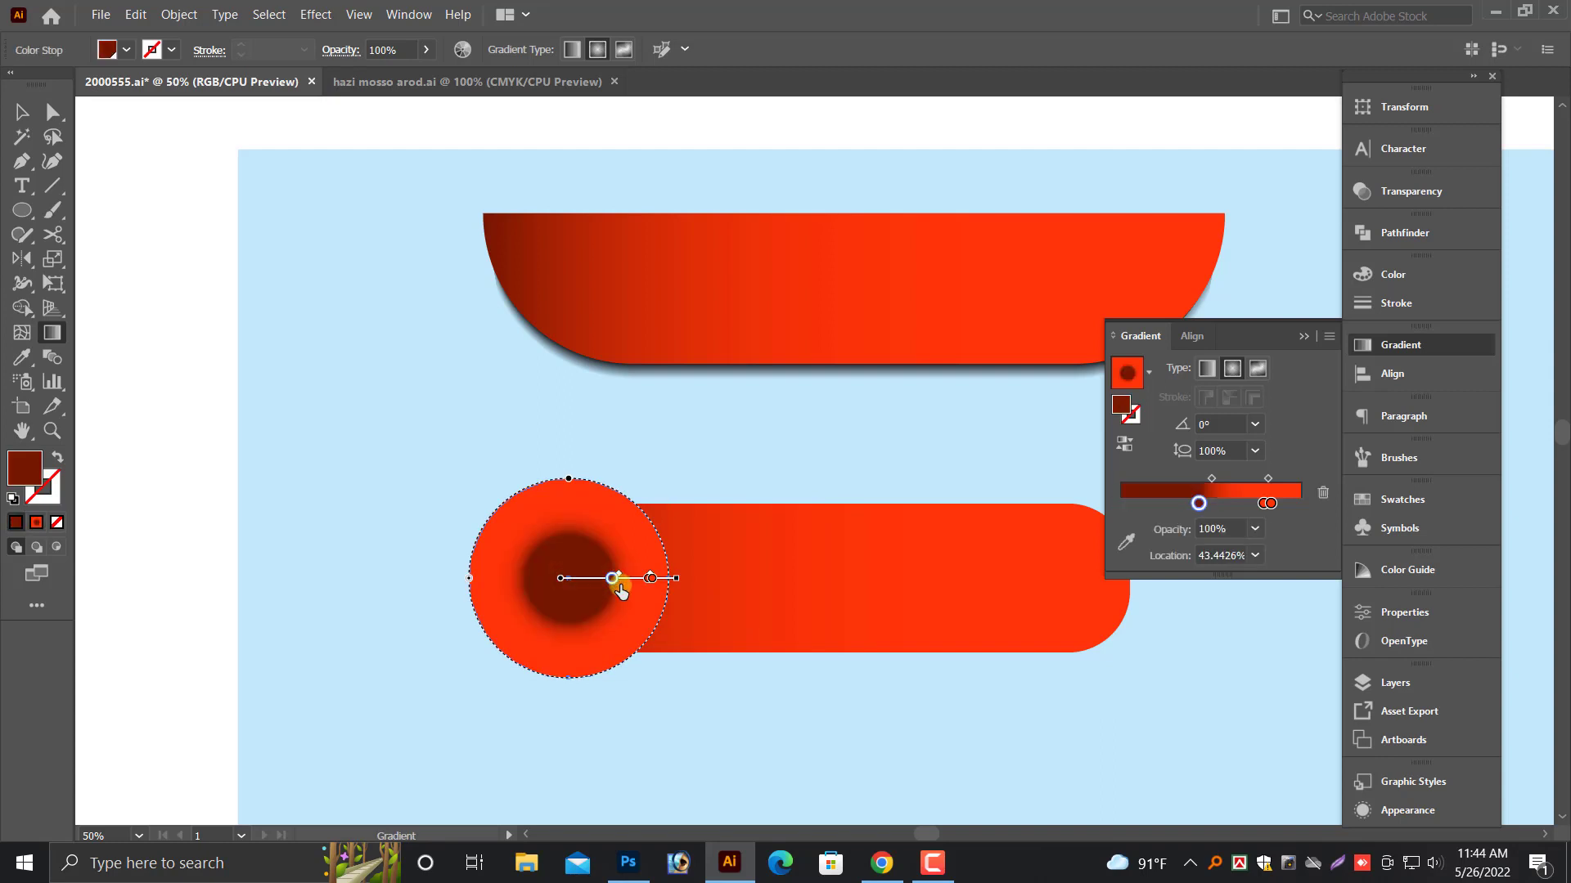
pyautogui.hotkey('ctrl', 'z')
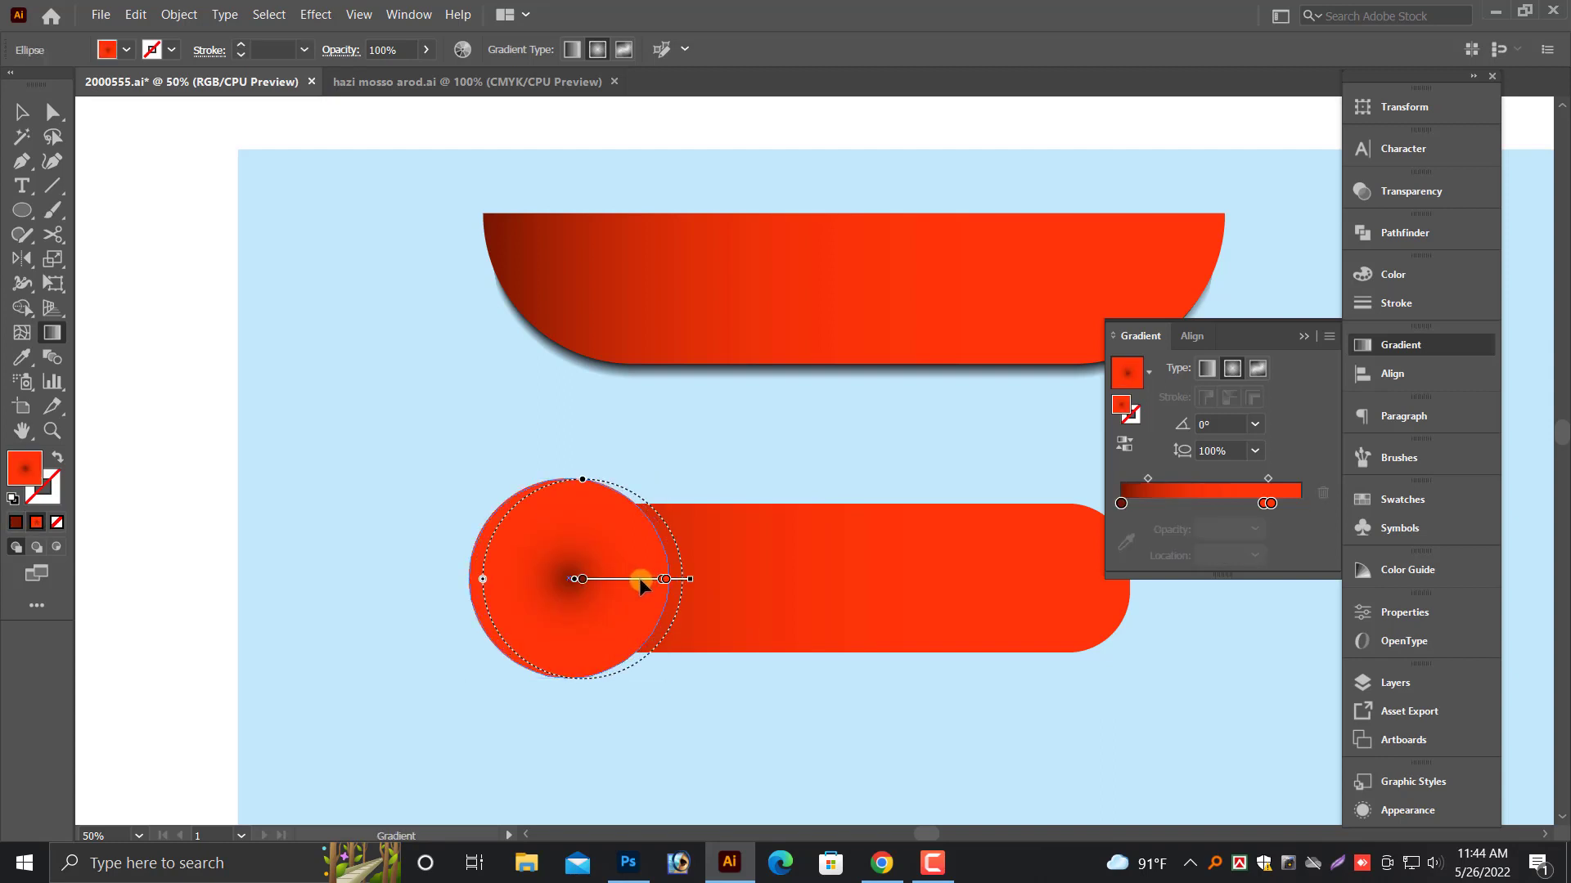
# - Shift the circle's inner gradient midpoint to about 52% to spread the dark center outward, and deselect the circle
pyautogui.moveTo(1143, 487); pyautogui.dragTo(1193, 491)
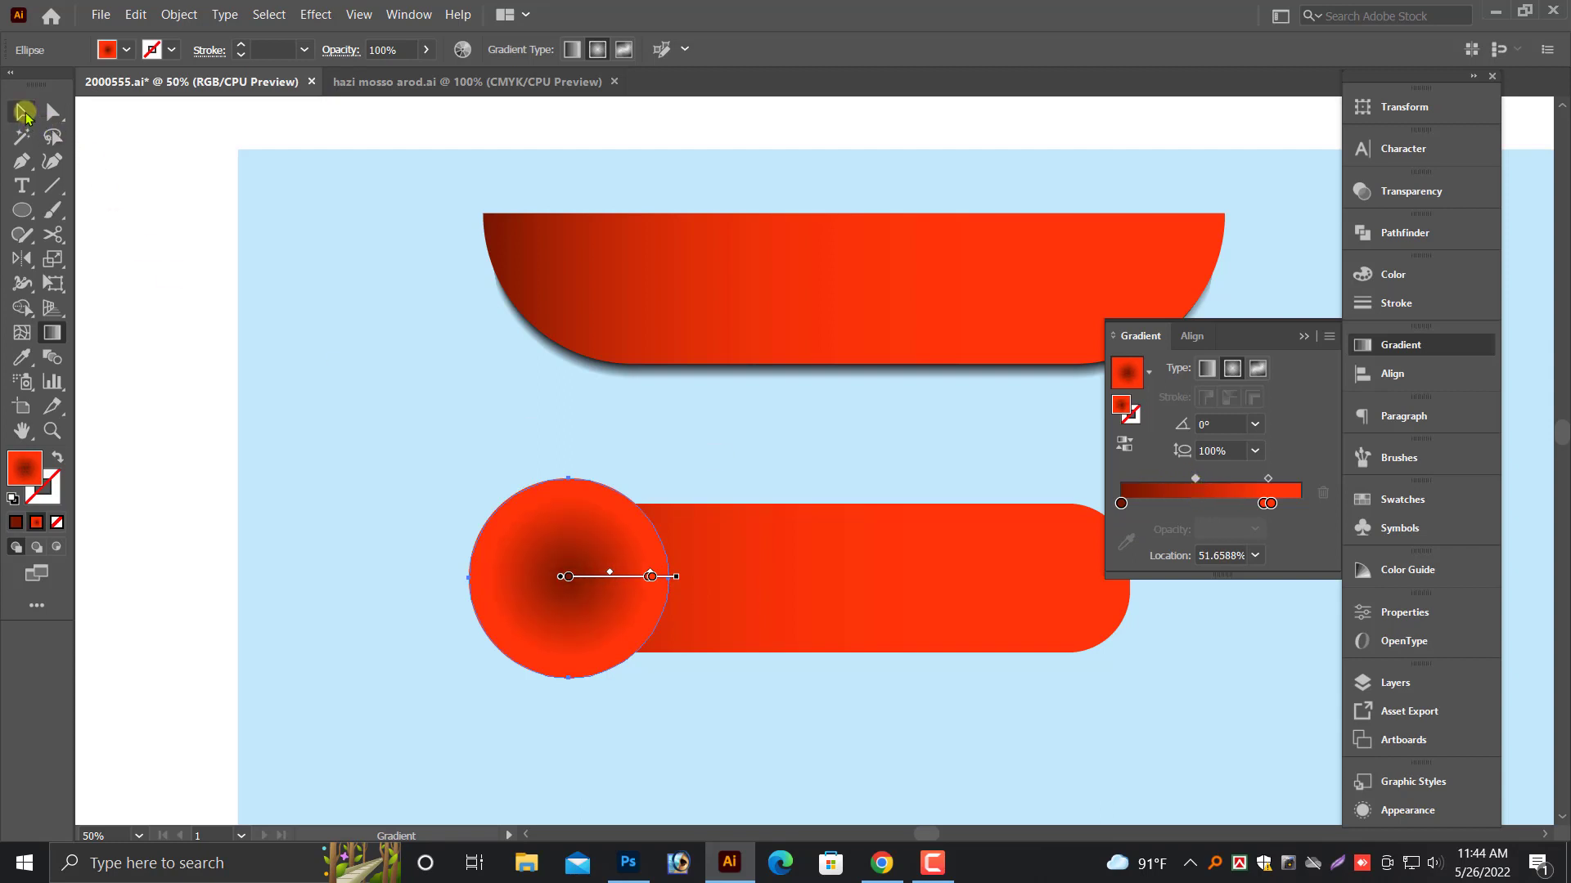
pyautogui.click(23, 112)
pyautogui.scroll(-1, 548, 649)
pyautogui.click(548, 650)
pyautogui.moveTo(808, 674); pyautogui.dragTo(613, 666)
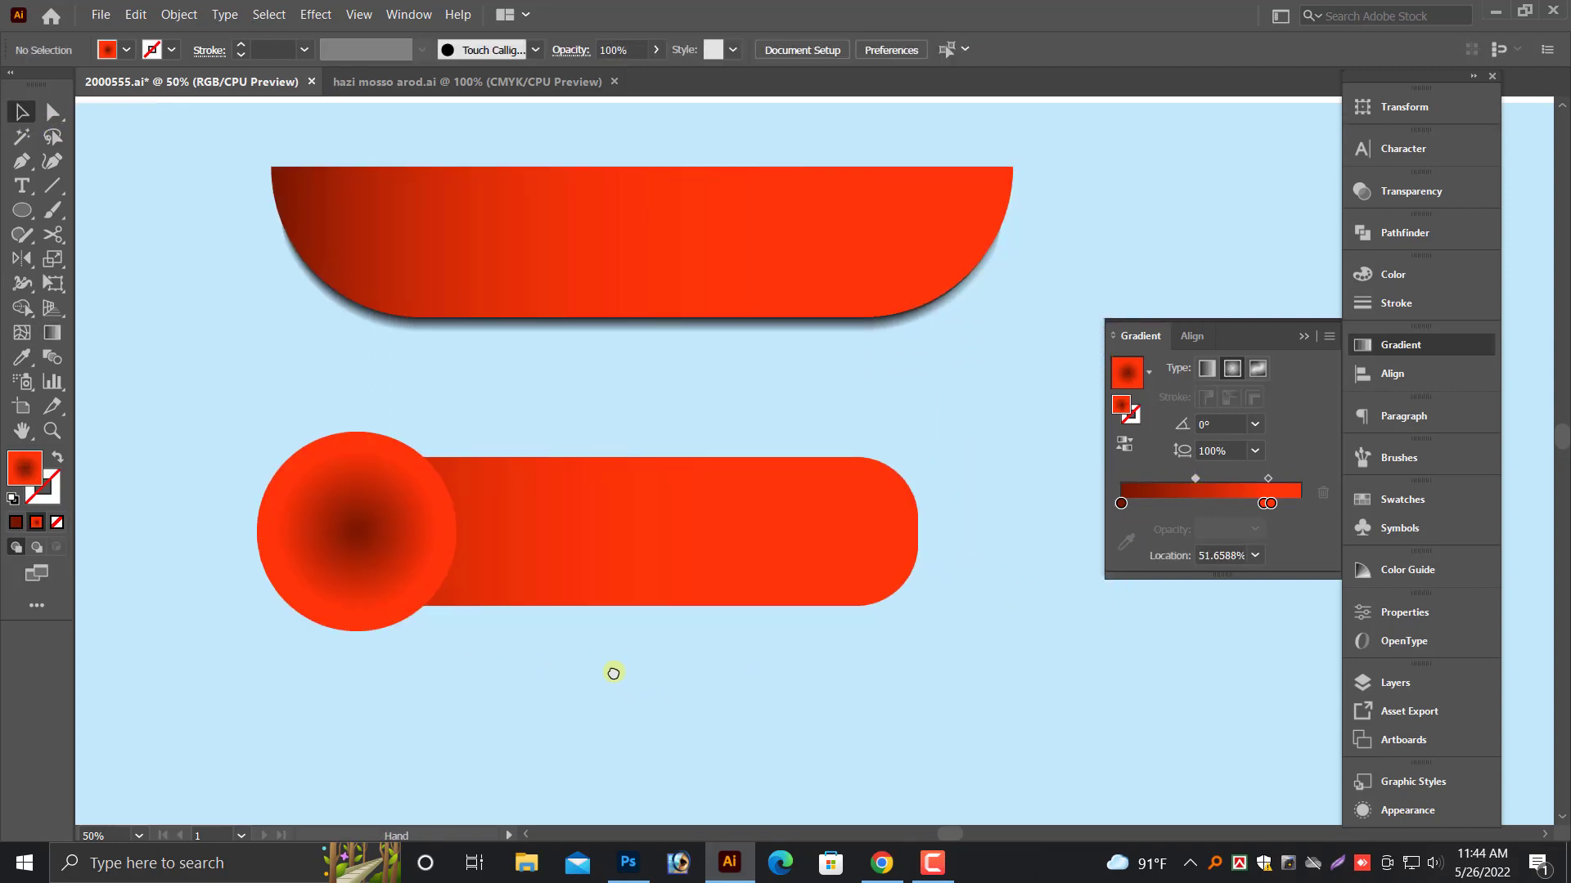
# - Copy the rounded bar and paste the copy in front of the original
pyautogui.click(666, 554)
pyautogui.scroll(1, 665, 557)
pyautogui.scroll(-1, 867, 571)
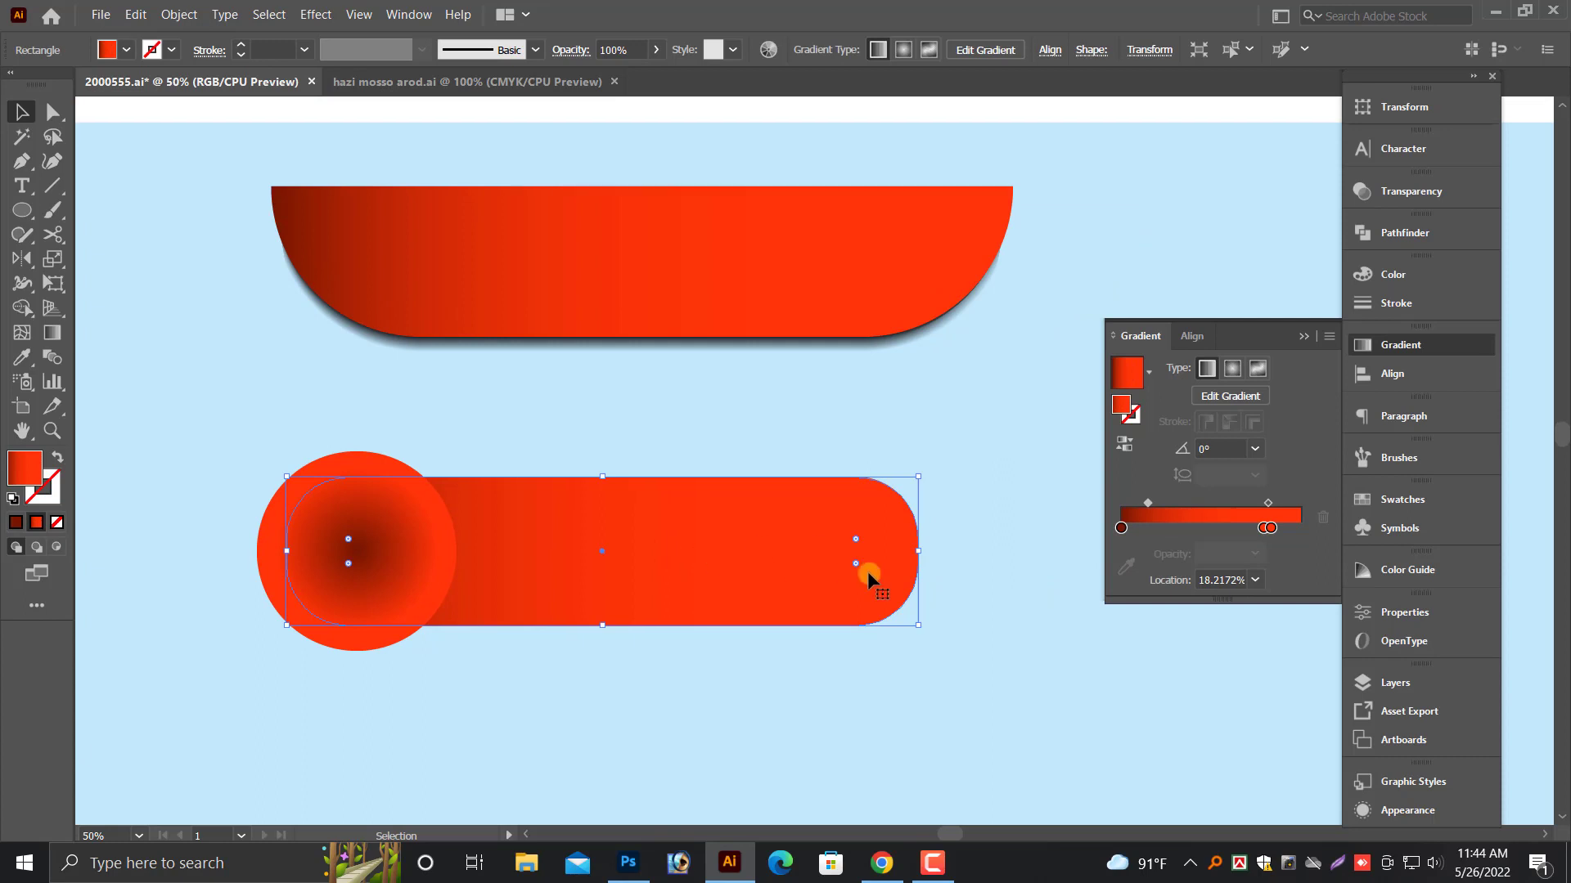
pyautogui.click(57, 463)
pyautogui.hotkey('shift', 'x')
pyautogui.click(136, 15)
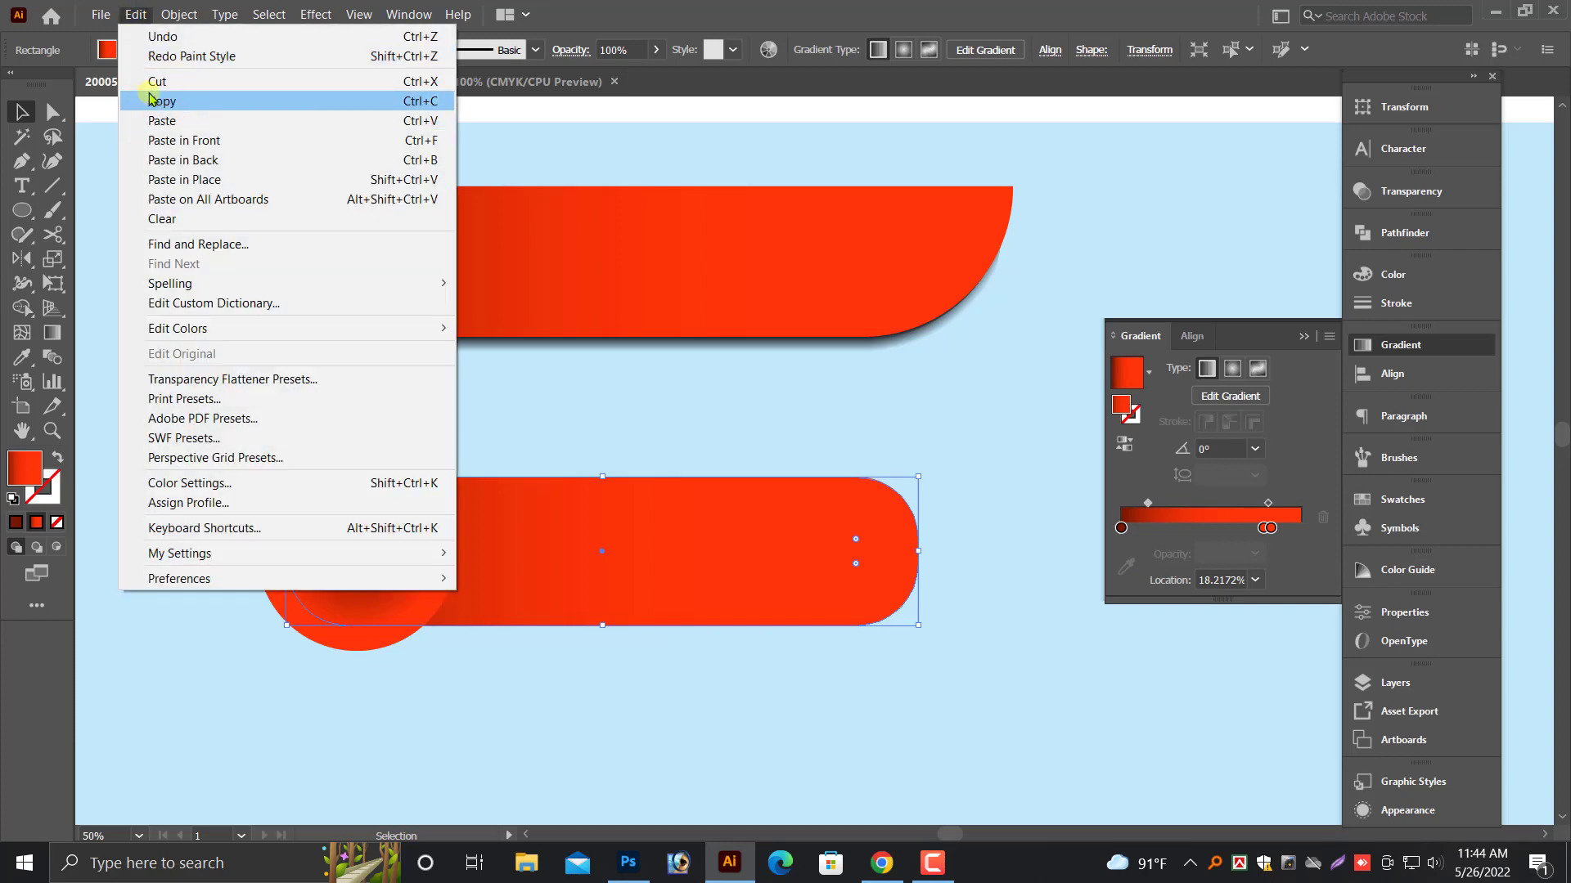
pyautogui.click(164, 101)
pyautogui.click(136, 15)
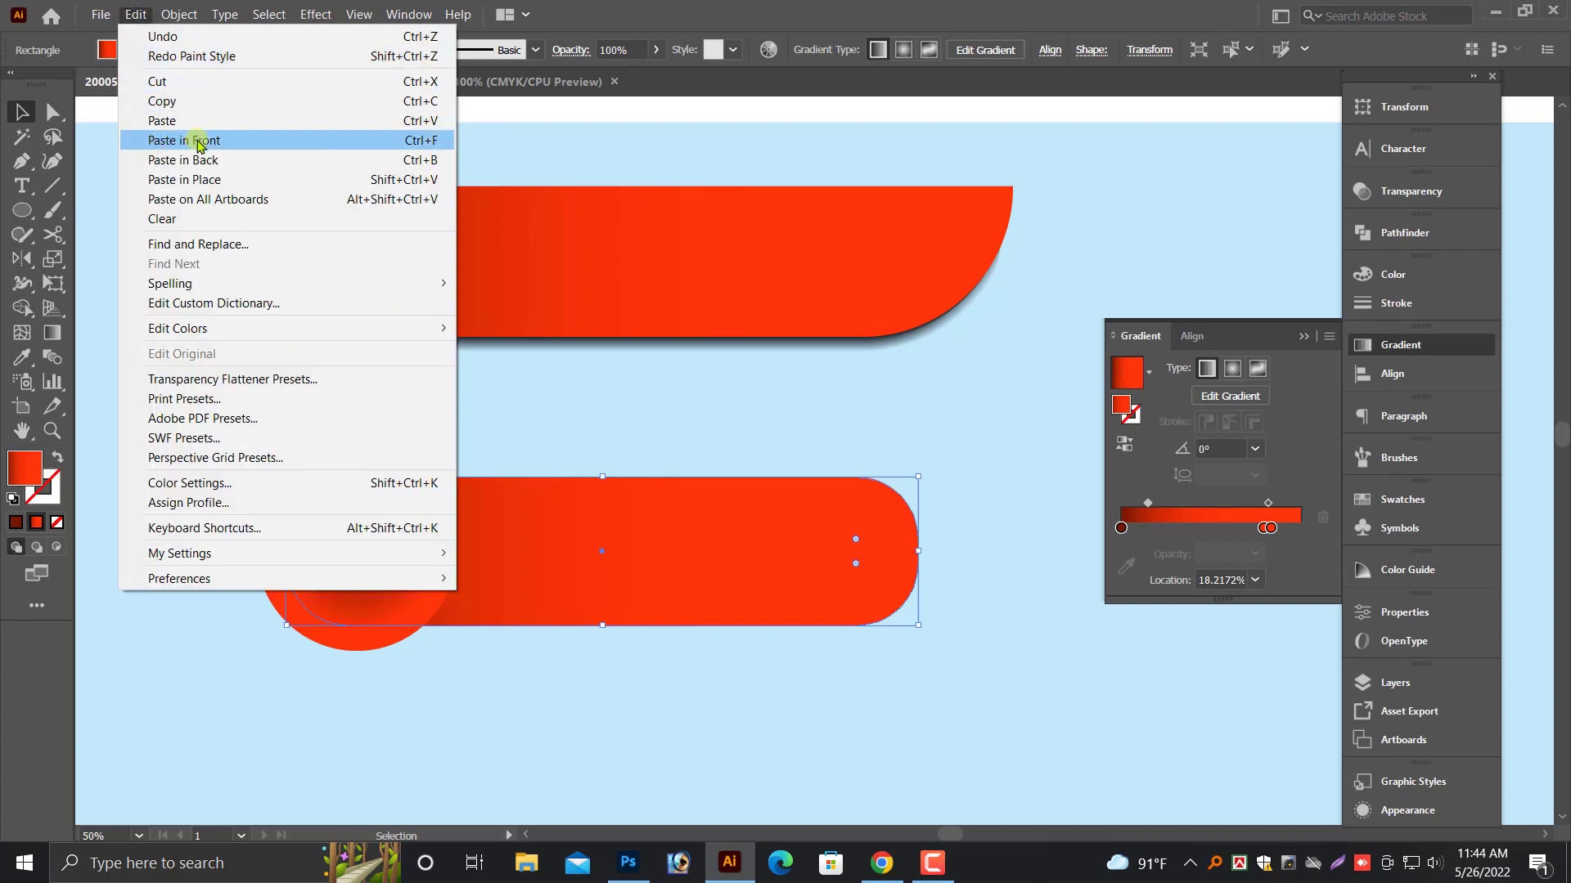
pyautogui.click(199, 143)
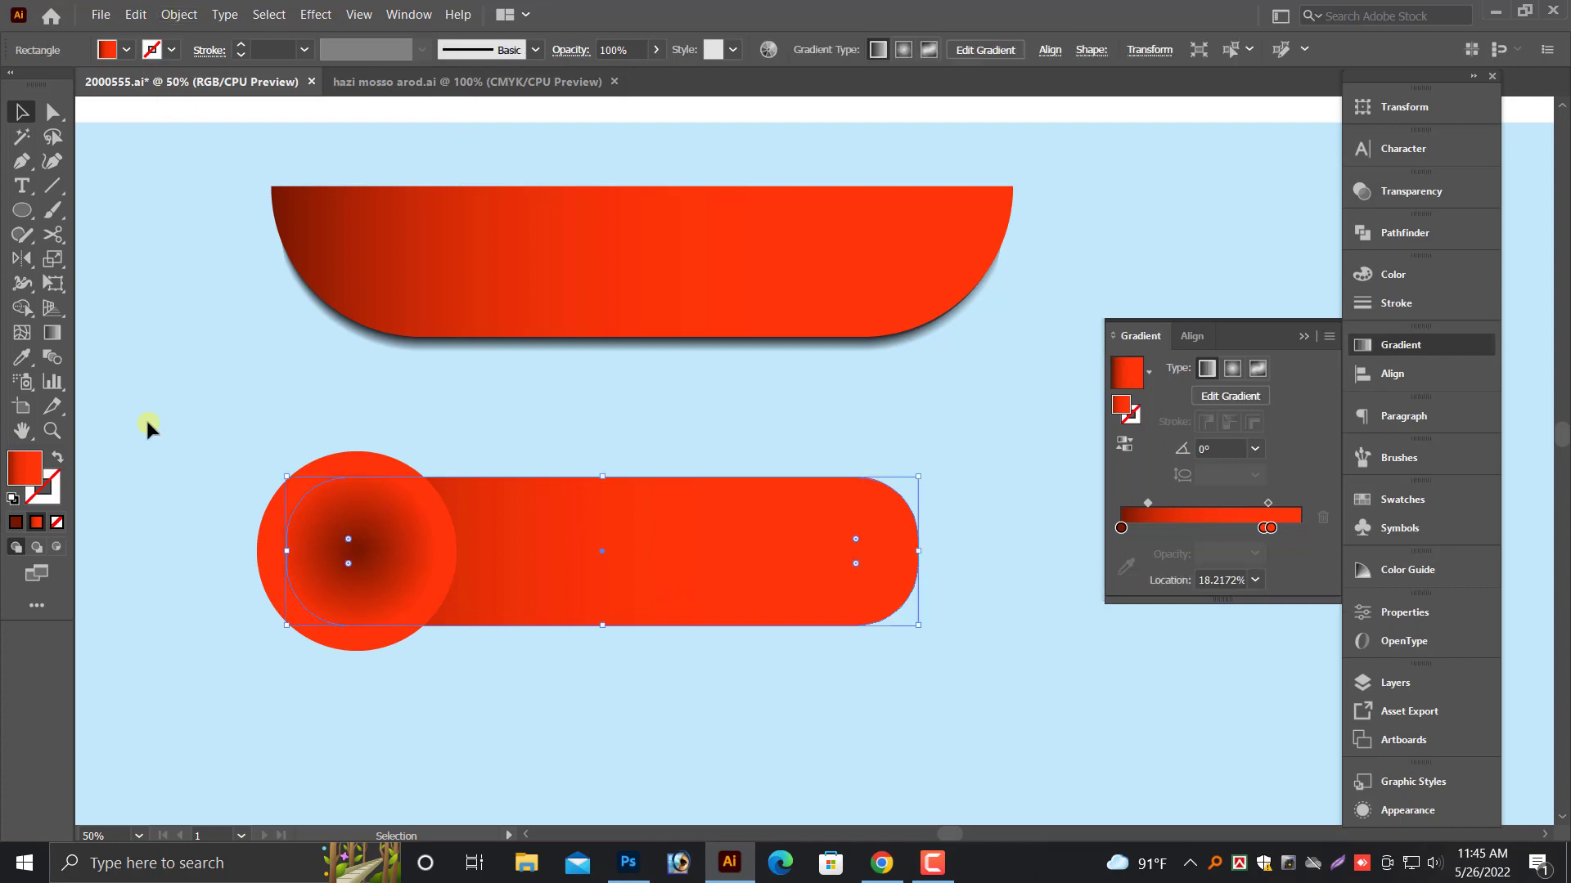
# - Offset the pasted bar's path inward to make a slightly smaller rounded outline inside the bar
pyautogui.click(173, 16)
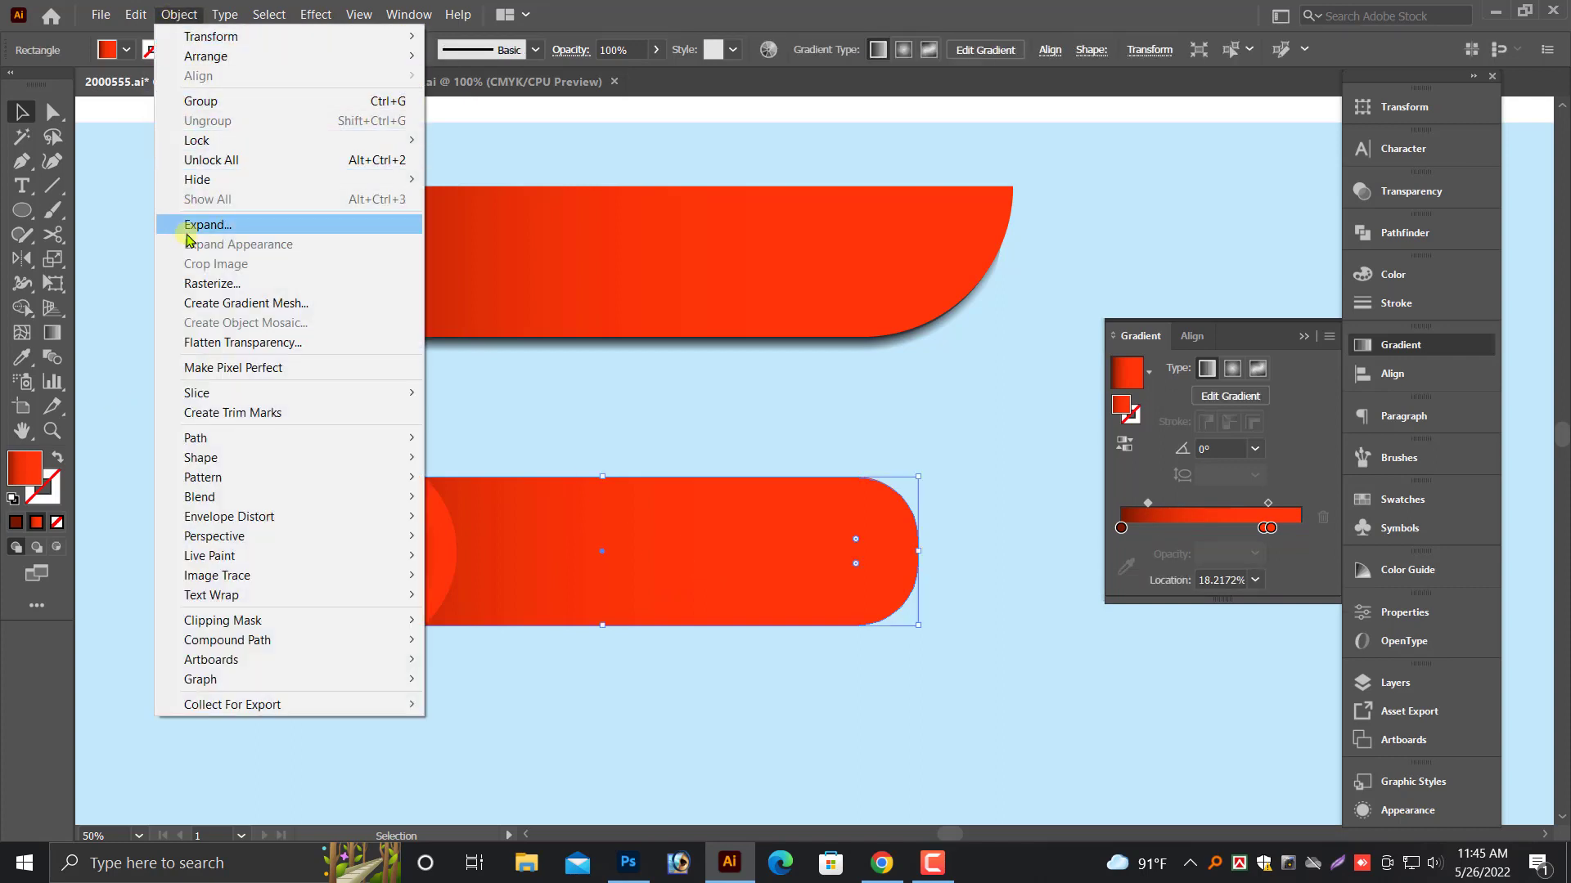
pyautogui.moveTo(376, 438)
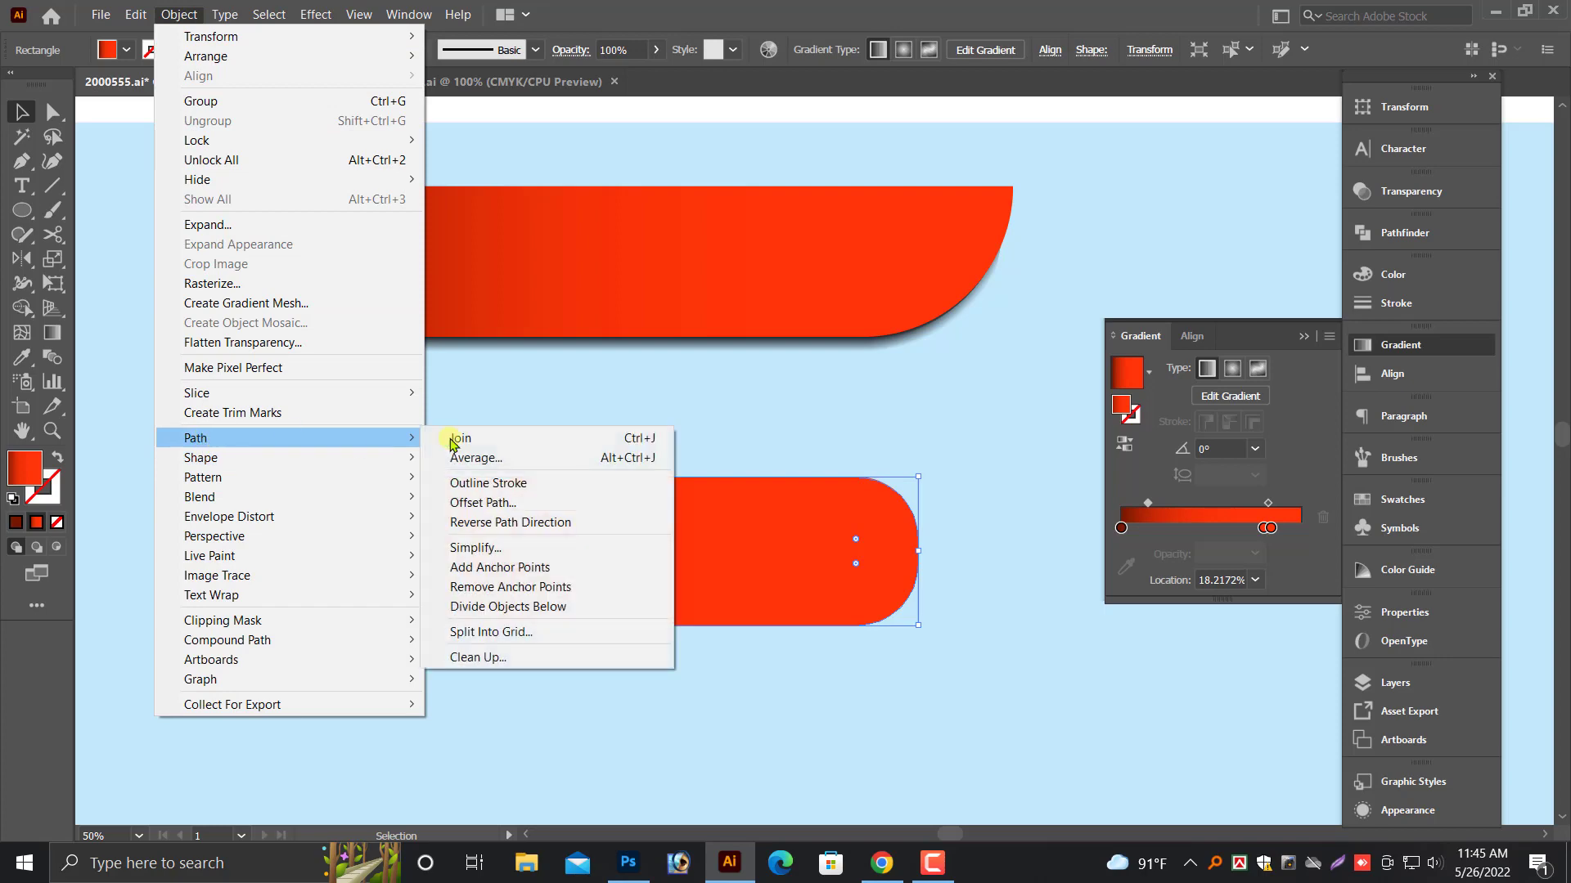
pyautogui.click(521, 484)
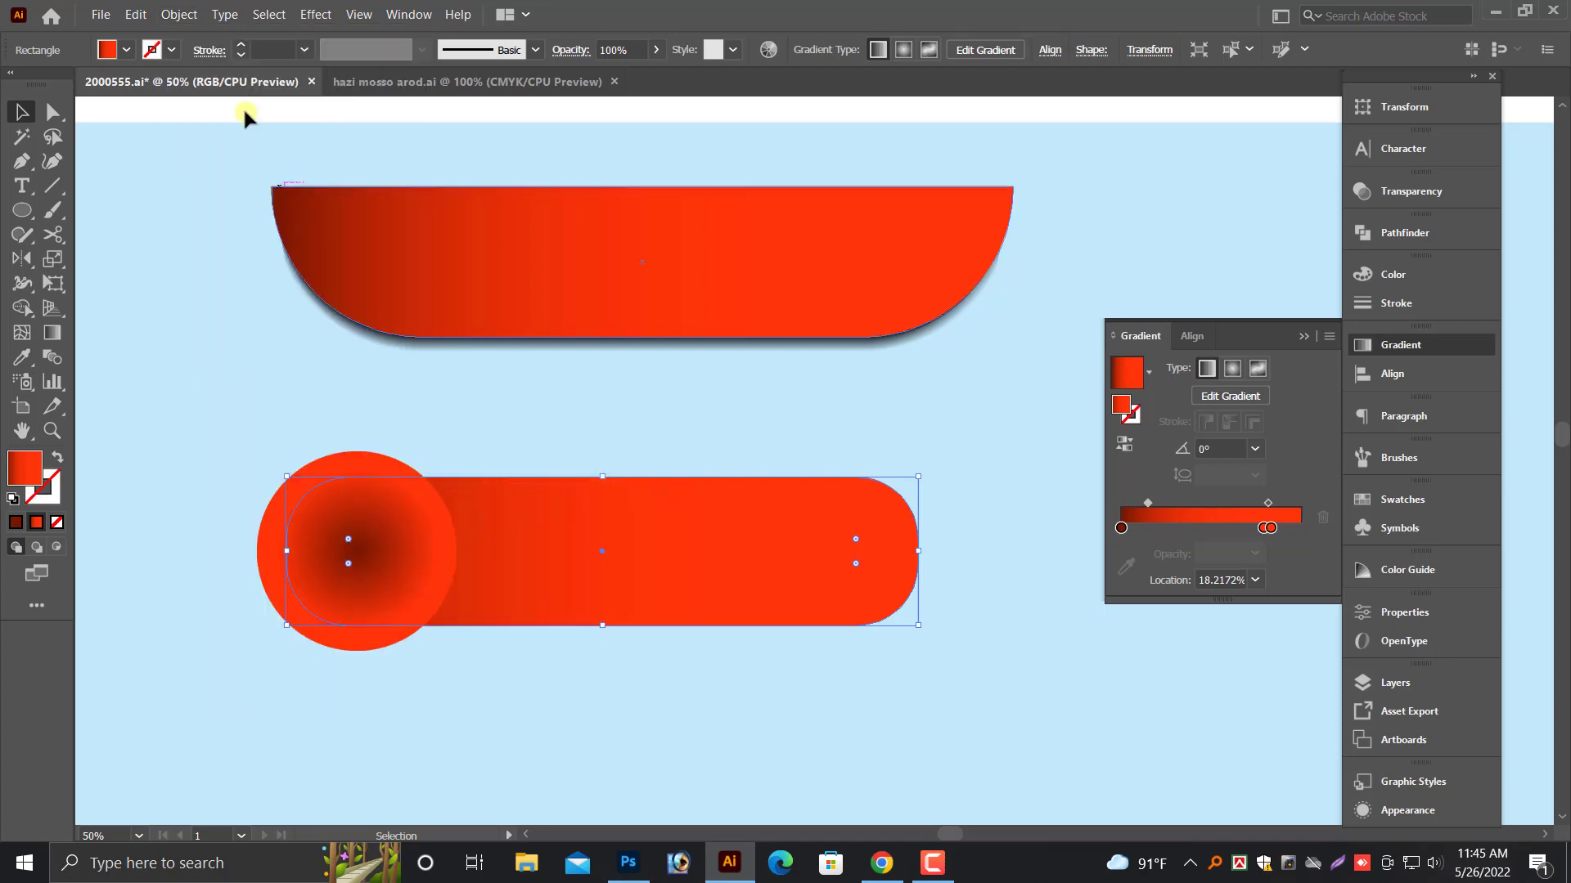
pyautogui.click(179, 14)
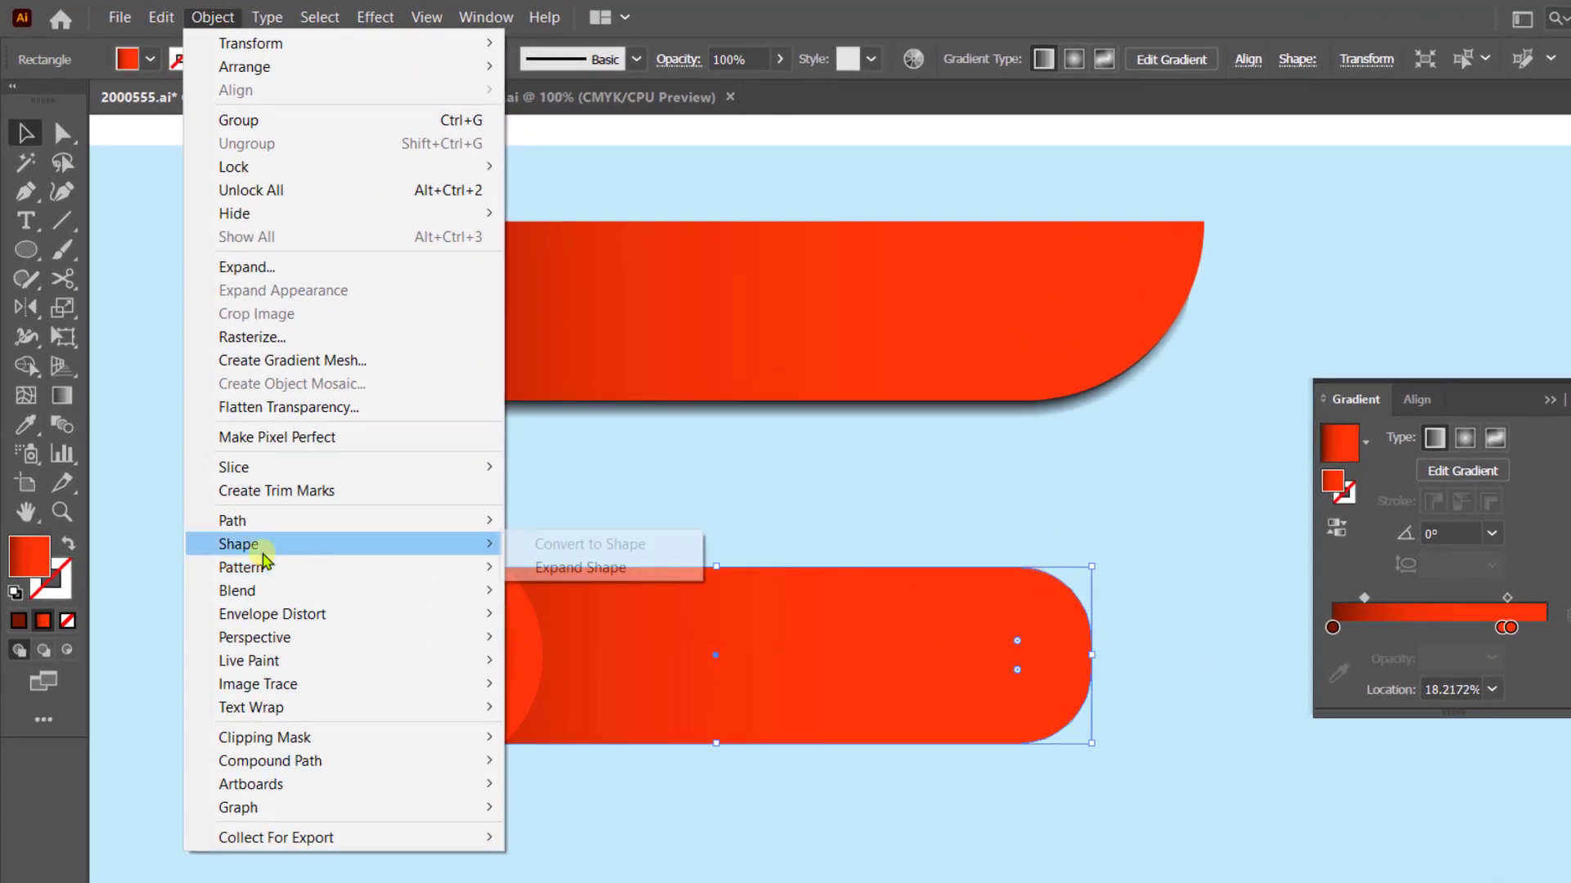
pyautogui.moveTo(441, 488)
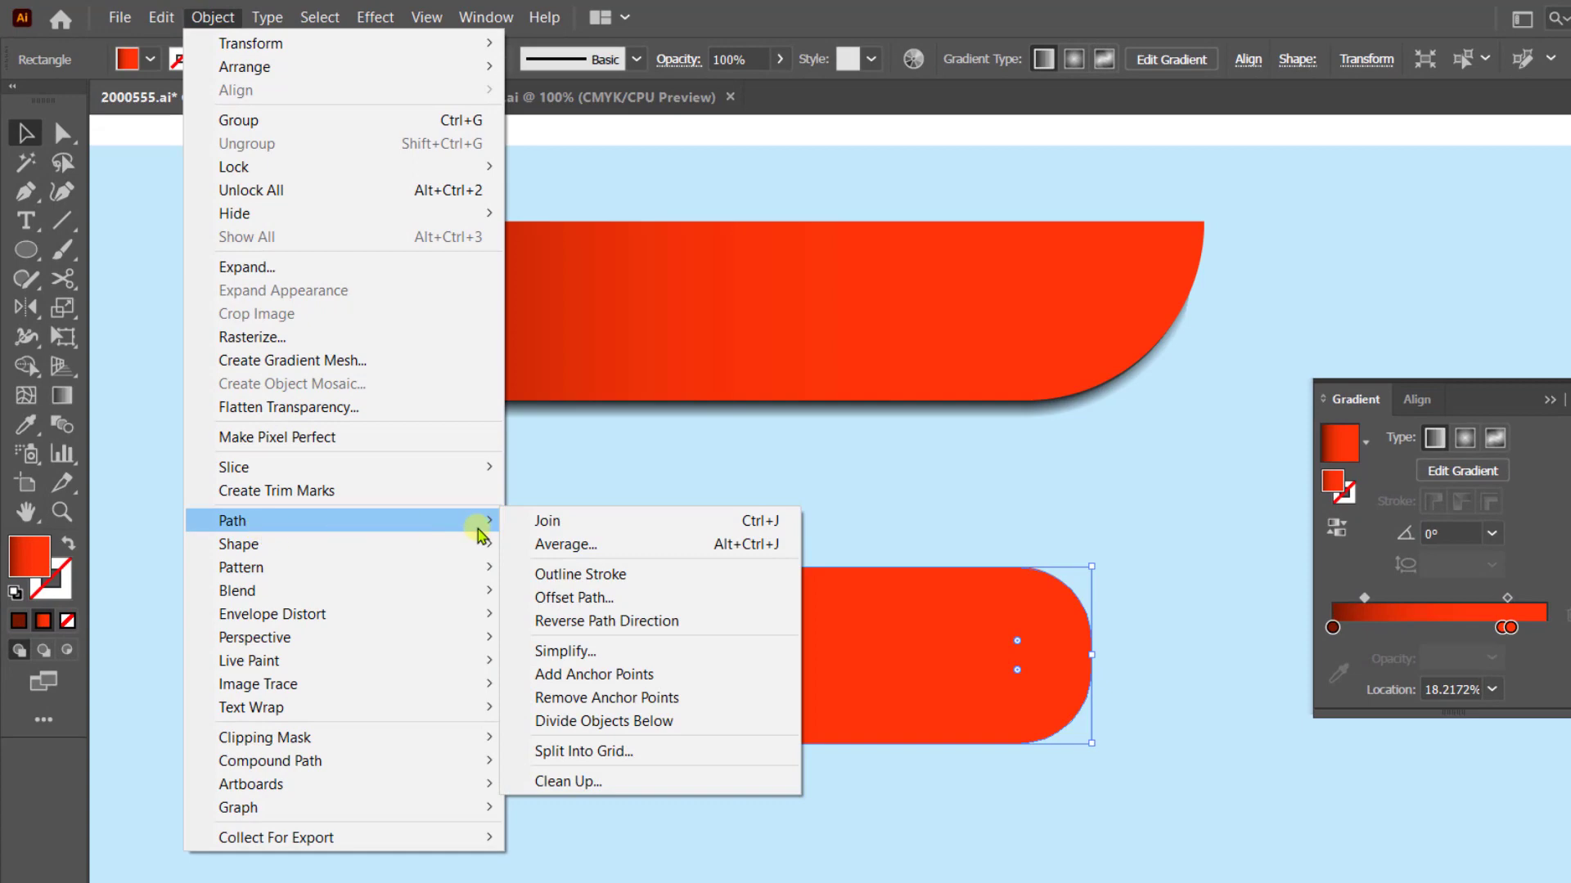
pyautogui.click(589, 597)
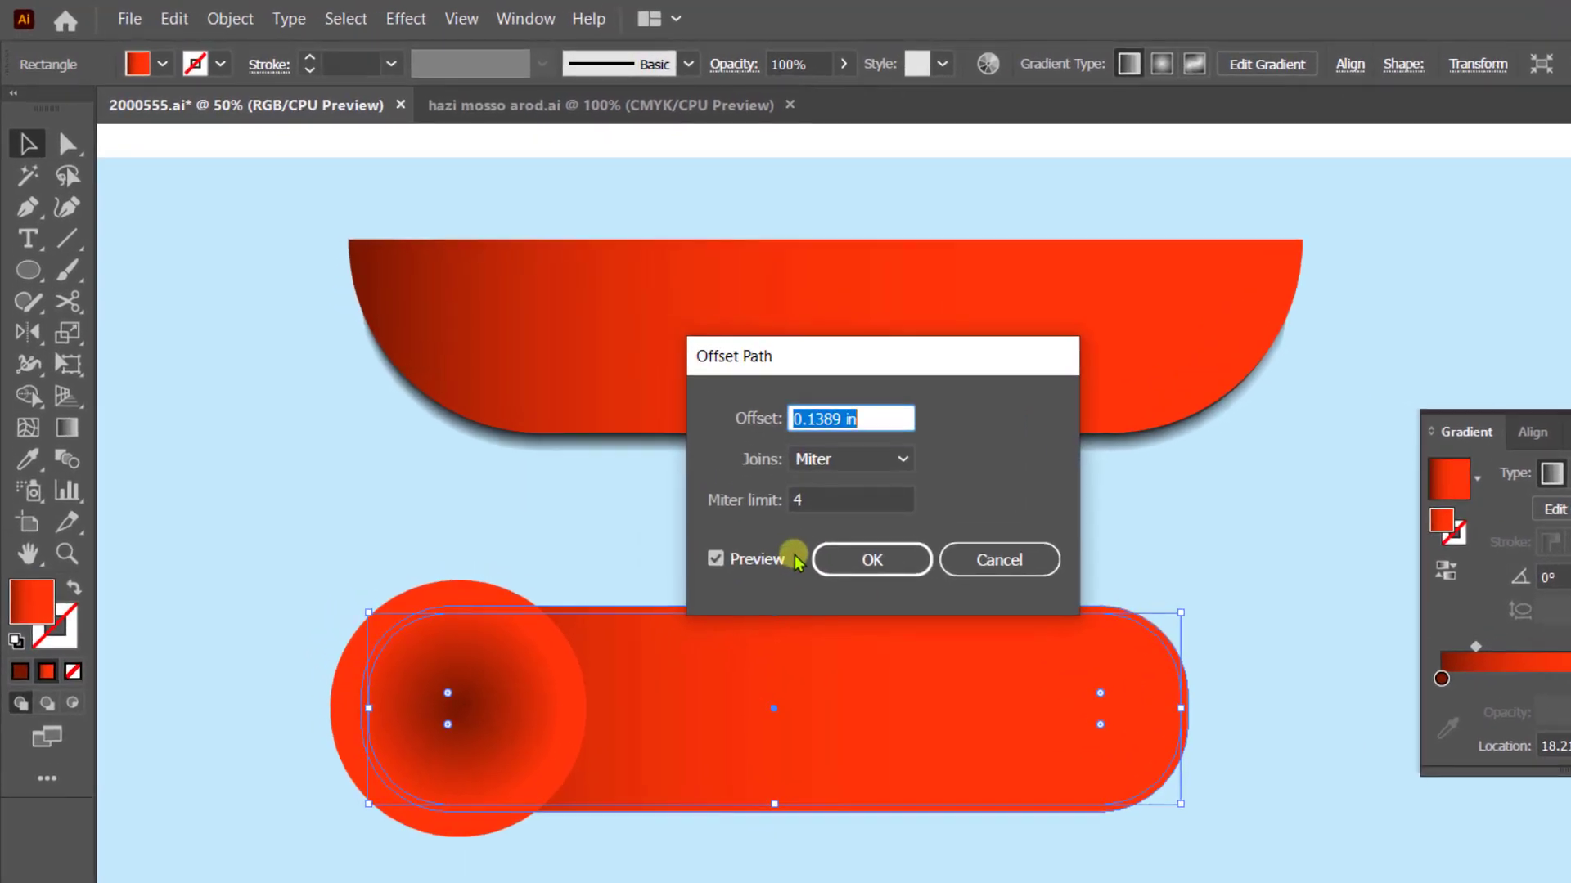
pyautogui.press('Return')
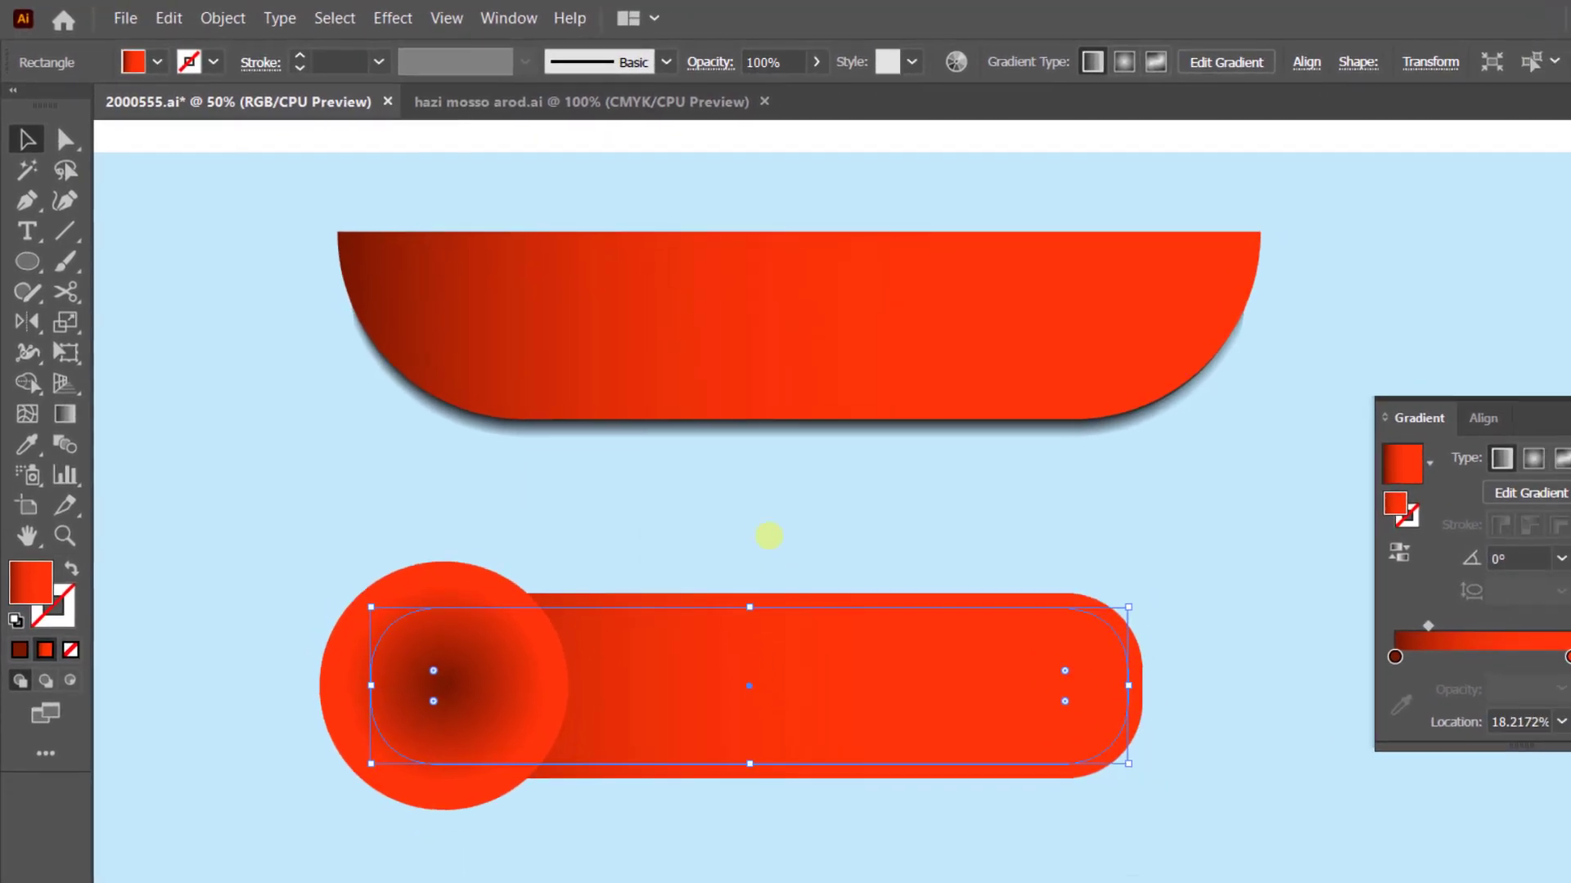
# - Swap the inner outline's fill and stroke, and set its stroke color to yellow with Y at 100% and C, M and K at 0%
pyautogui.click(61, 484)
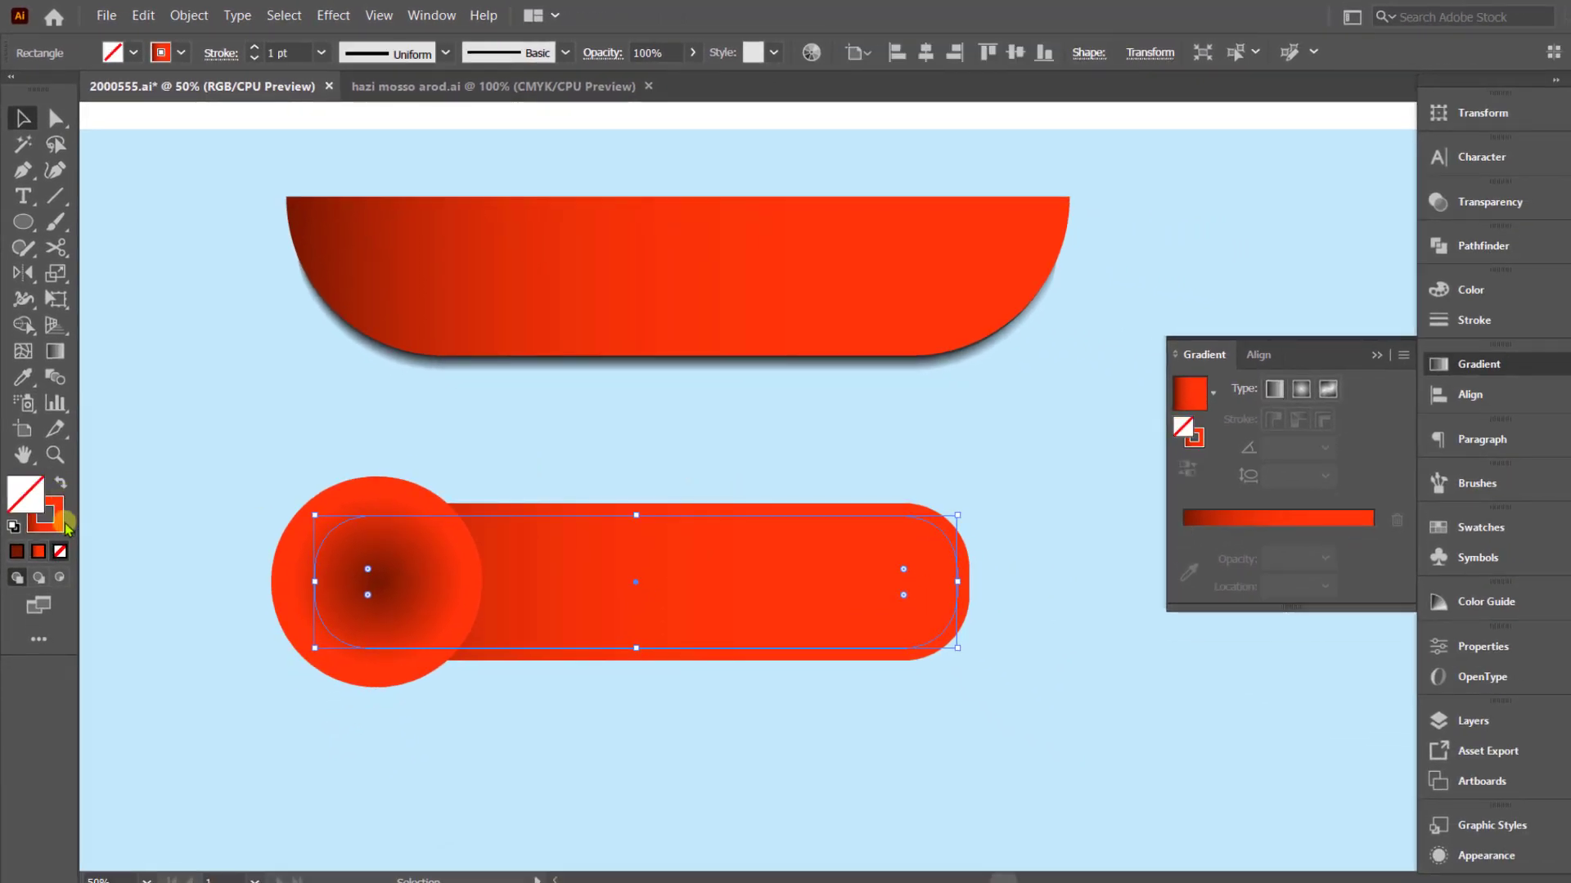
pyautogui.click(45, 514)
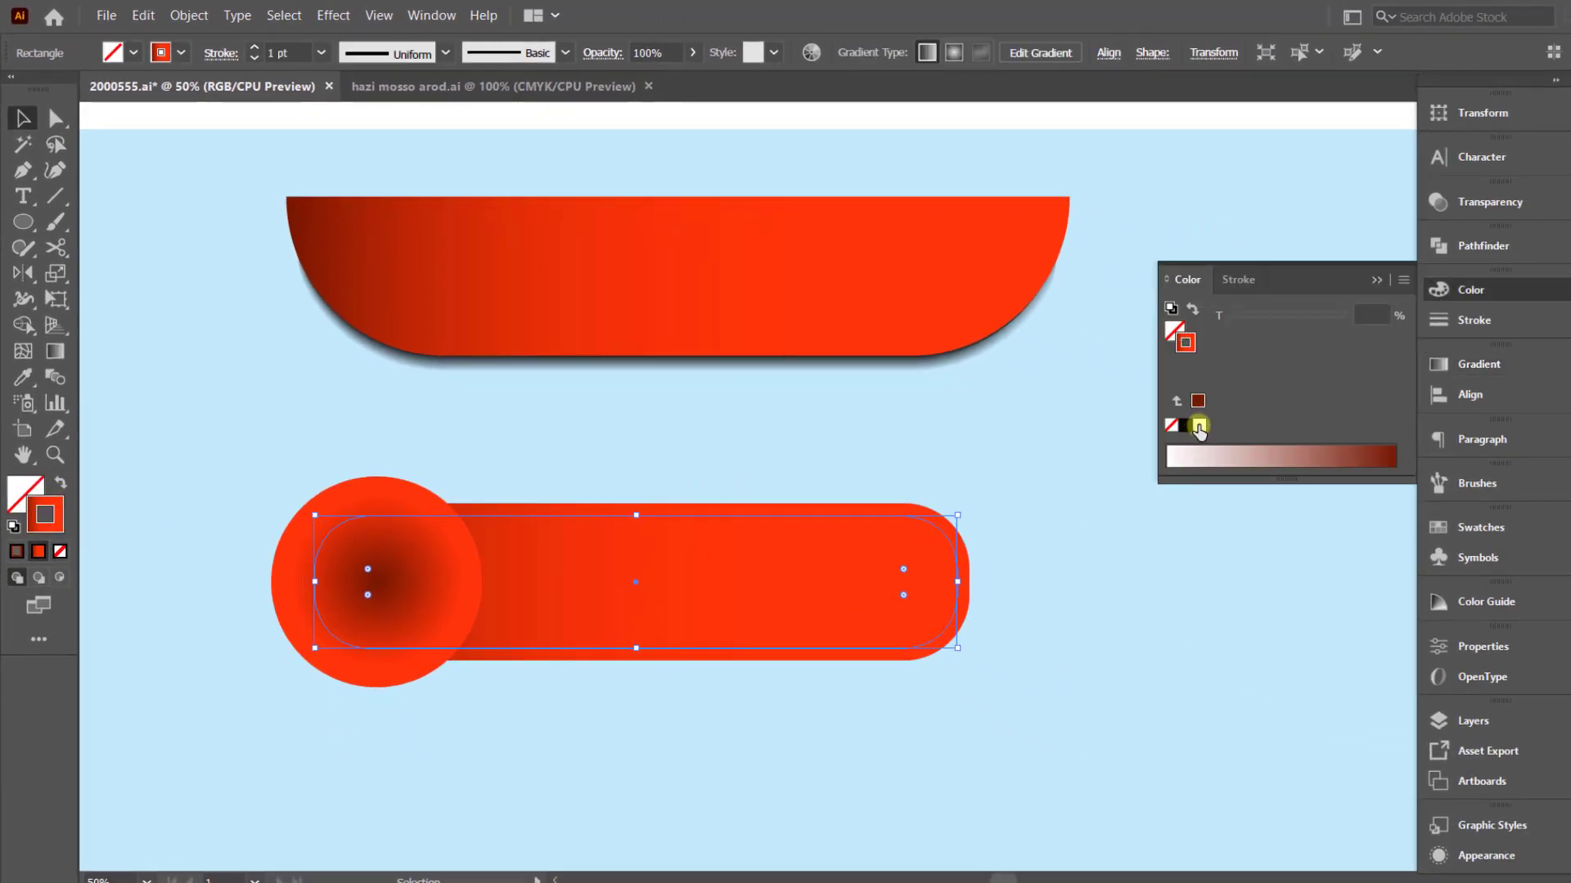
pyautogui.click(1198, 425)
pyautogui.moveTo(1249, 375); pyautogui.dragTo(1341, 370)
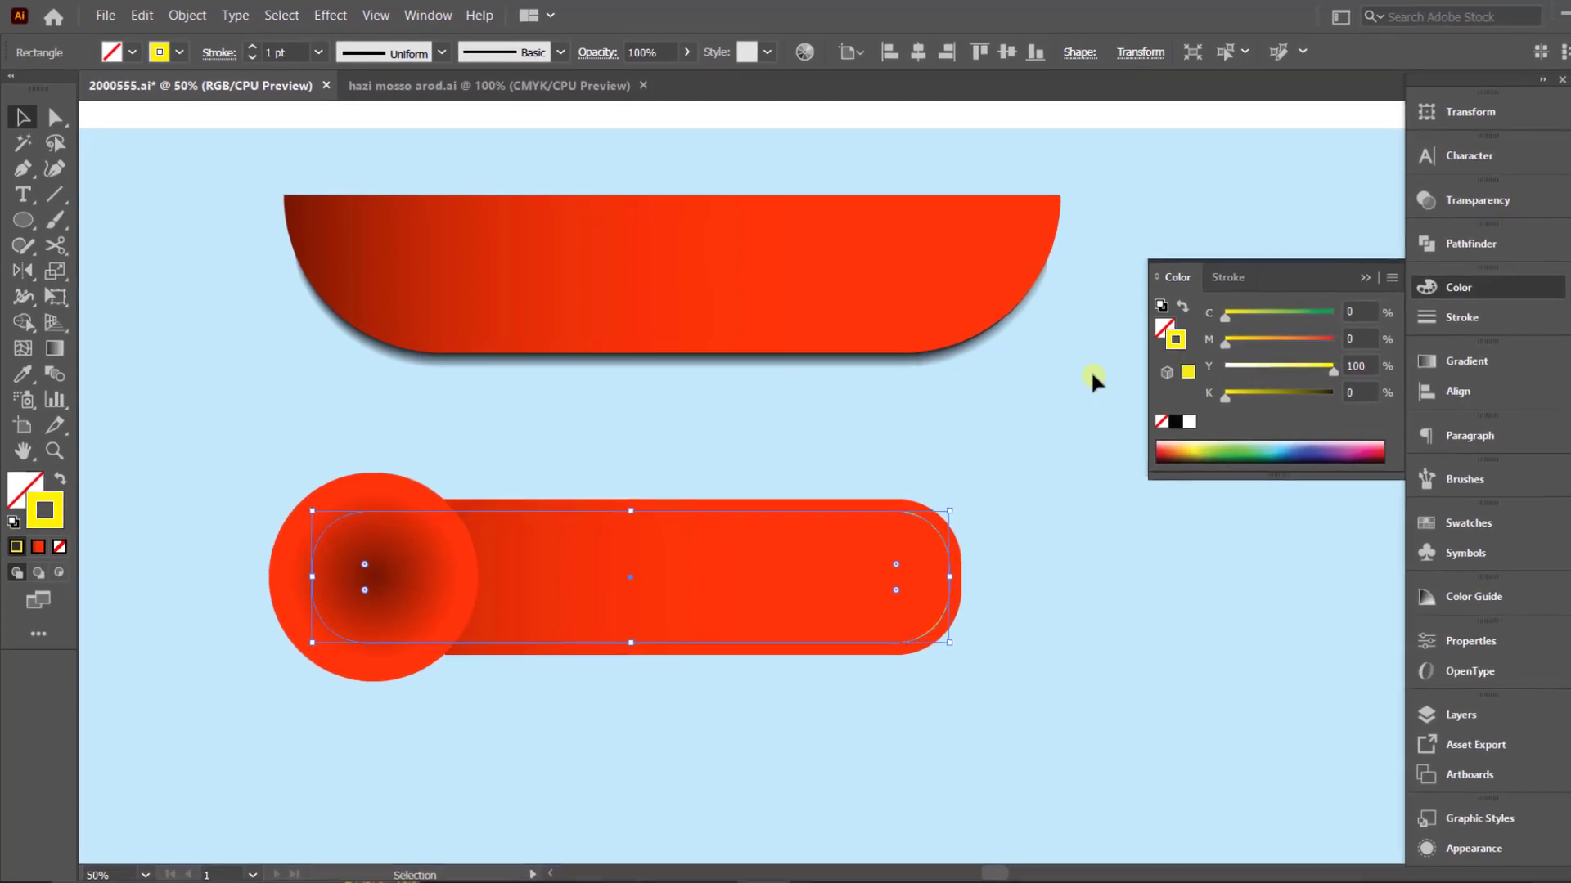
pyautogui.click(1377, 280)
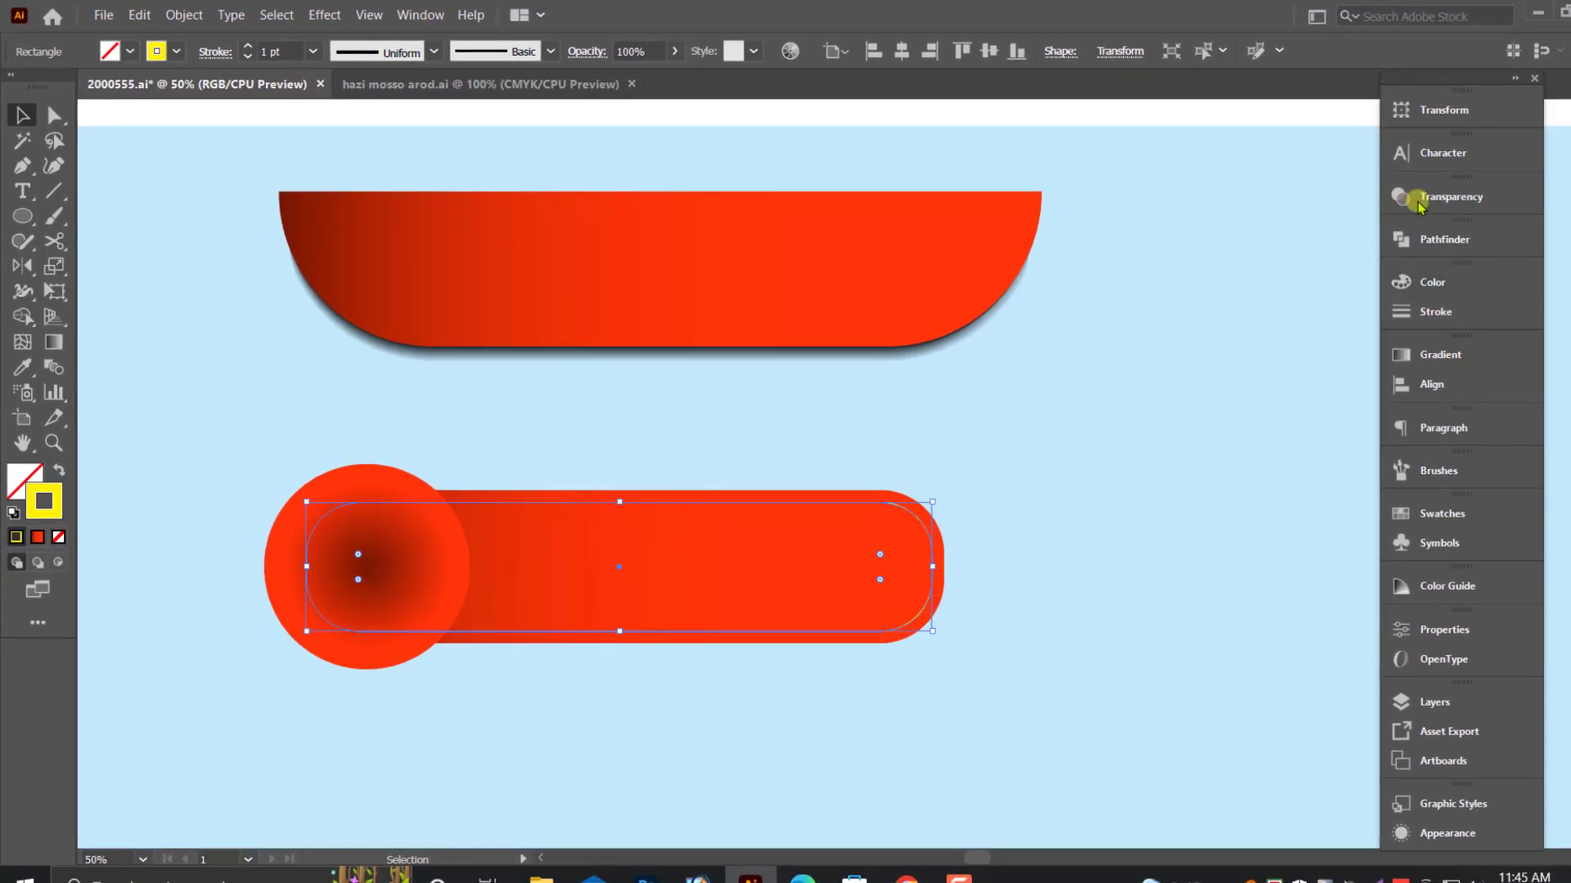
# - Raise the inner outline's stroke weight to 5 pt and turn on Dashed Line
pyautogui.click(1447, 312)
pyautogui.press('Up')
pyautogui.press('Up')
pyautogui.press('Up')
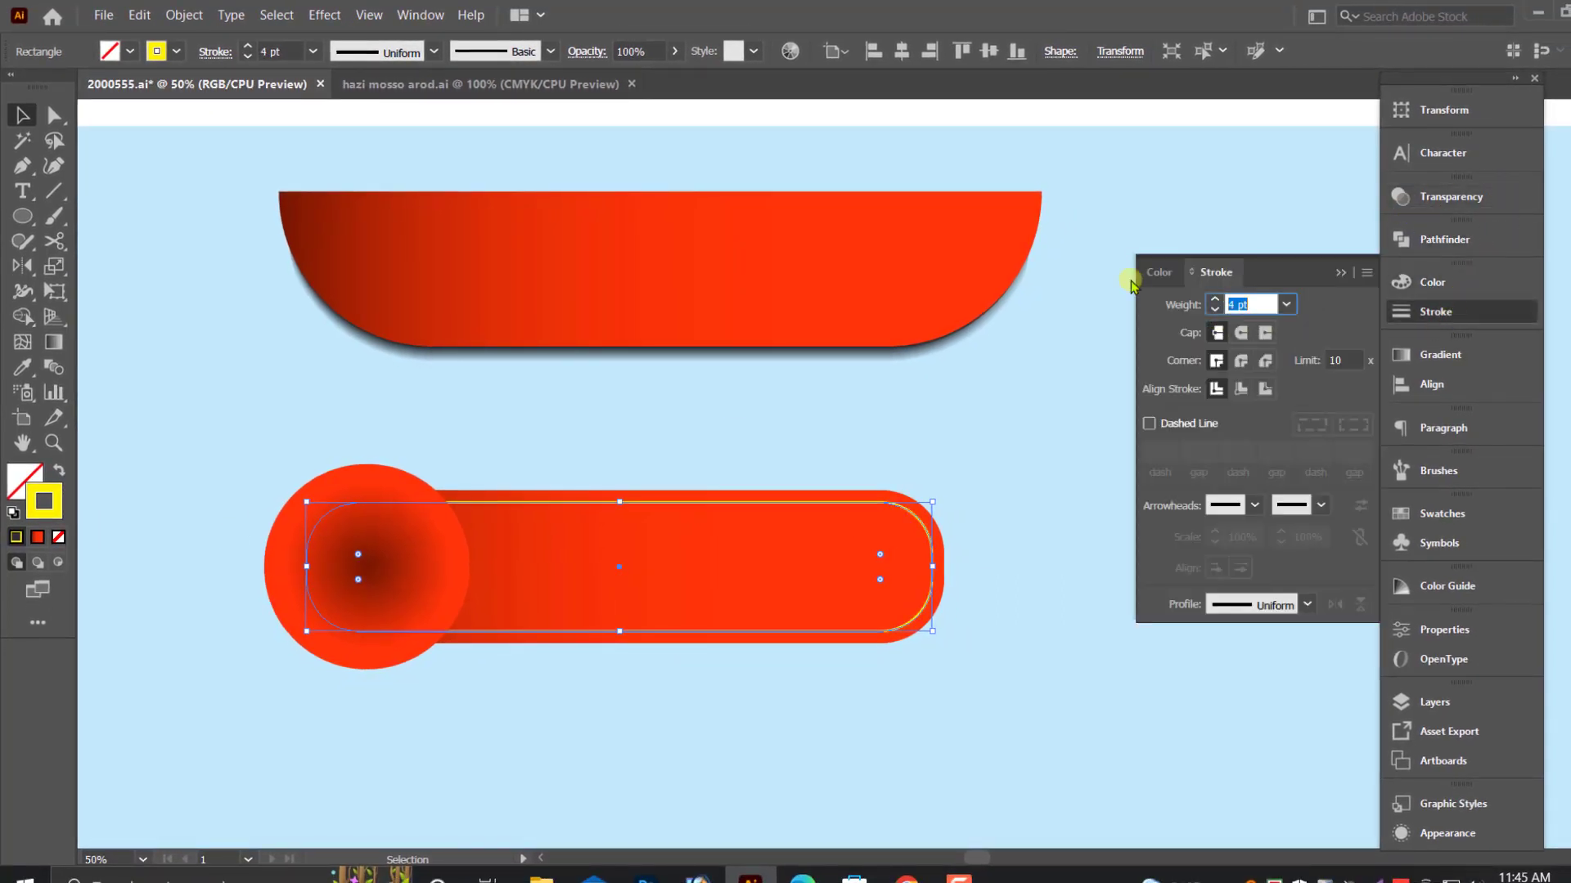
pyautogui.click(1189, 423)
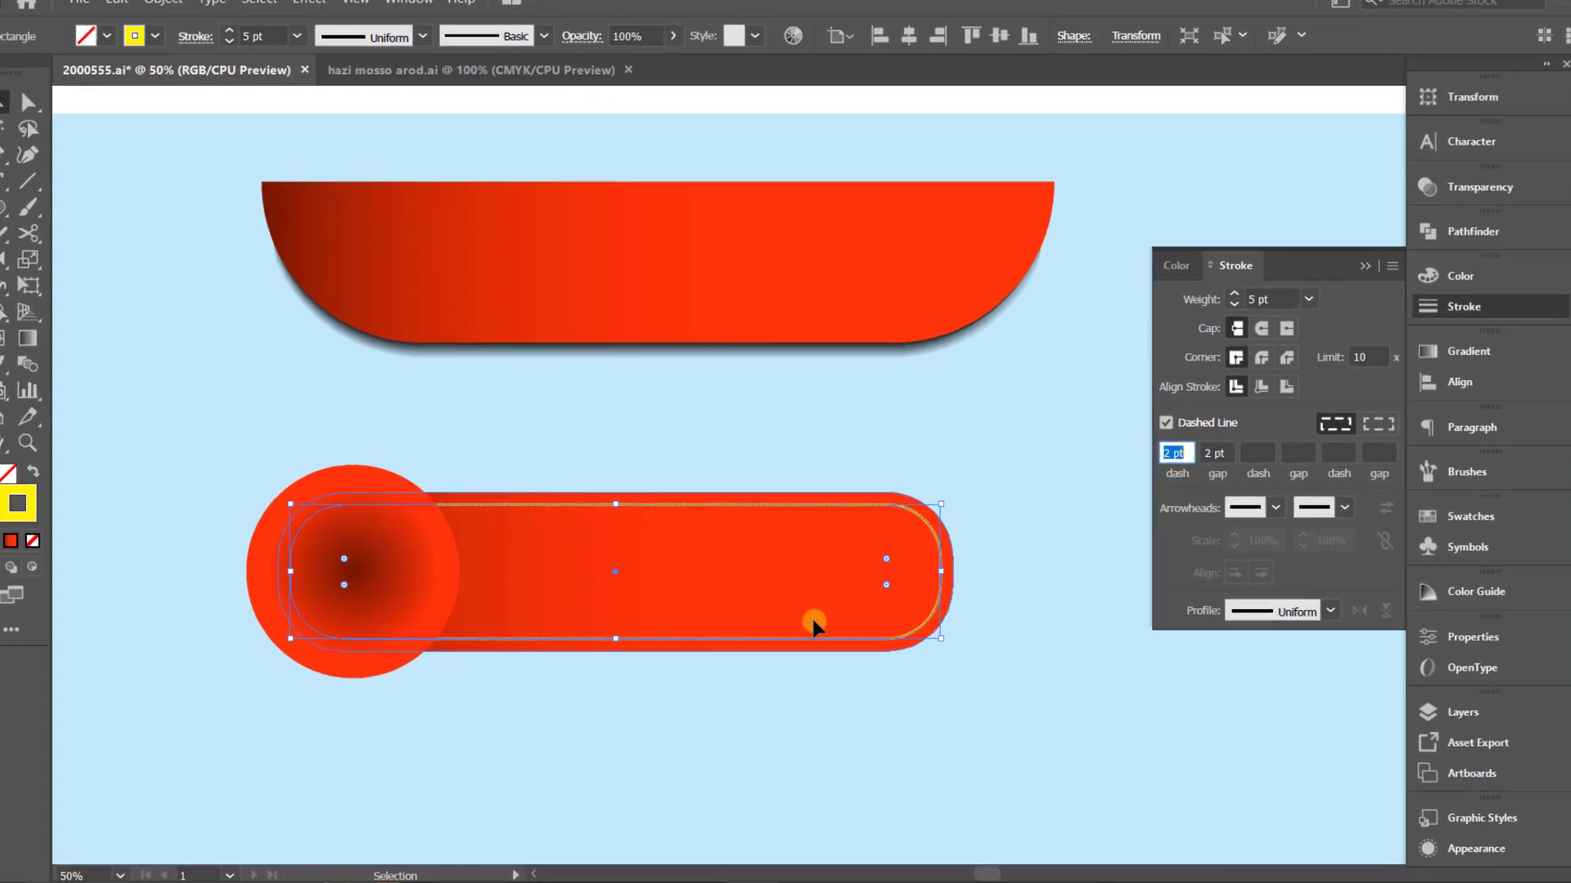
# - Give the dashed outline round caps and round joins with a 2 pt dash and a 10 pt gap, and deselect it
pyautogui.hotkey('ctrl', 'space')
pyautogui.moveTo(791, 450); pyautogui.dragTo(970, 646)
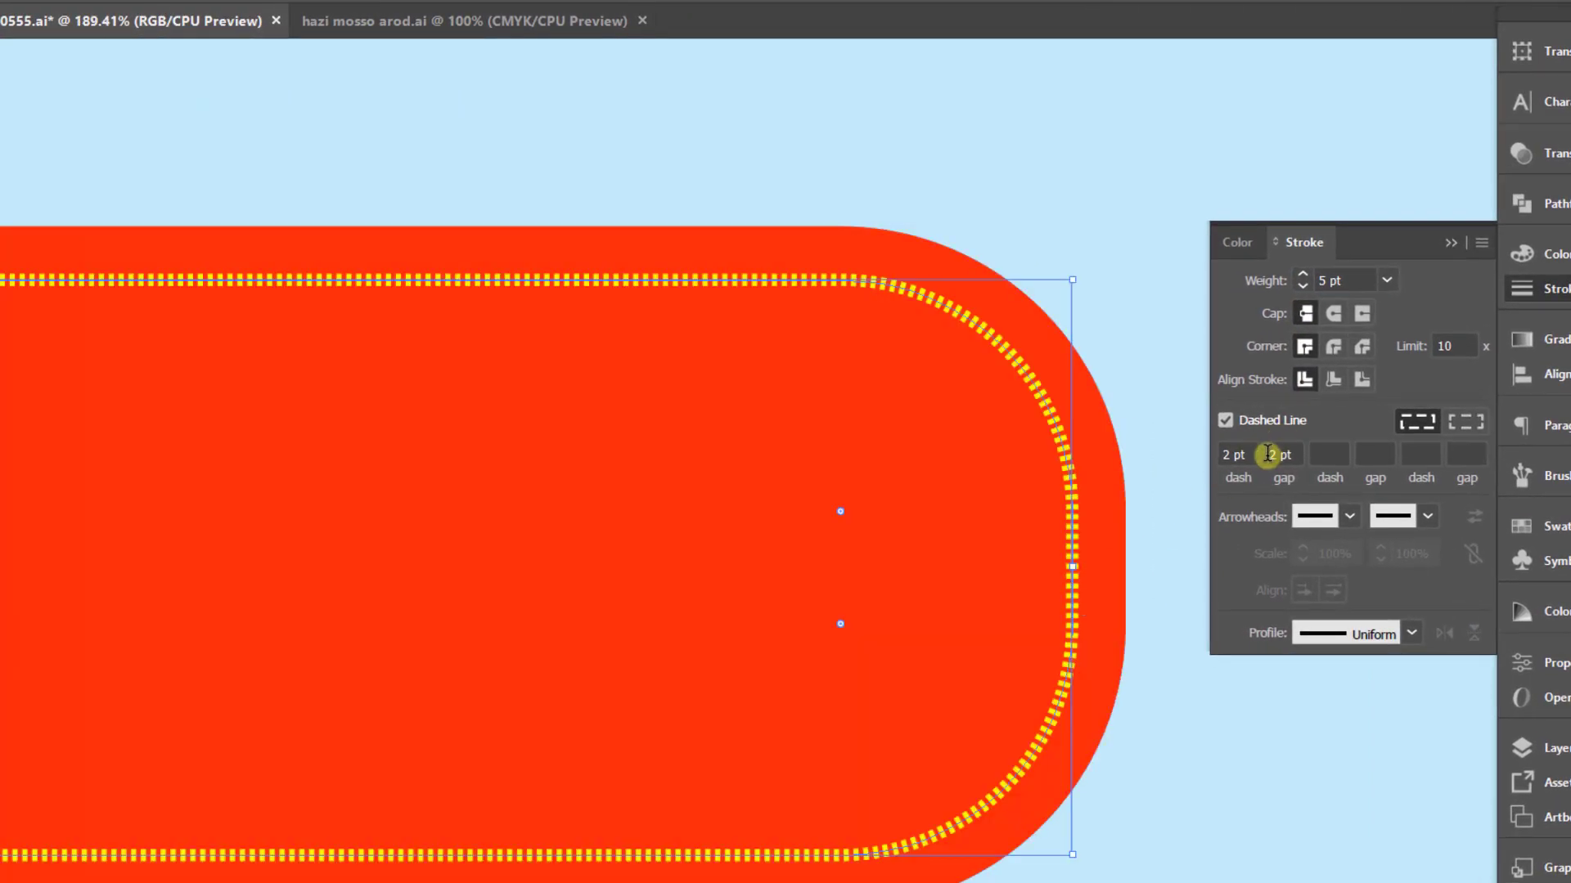
pyautogui.click(1333, 346)
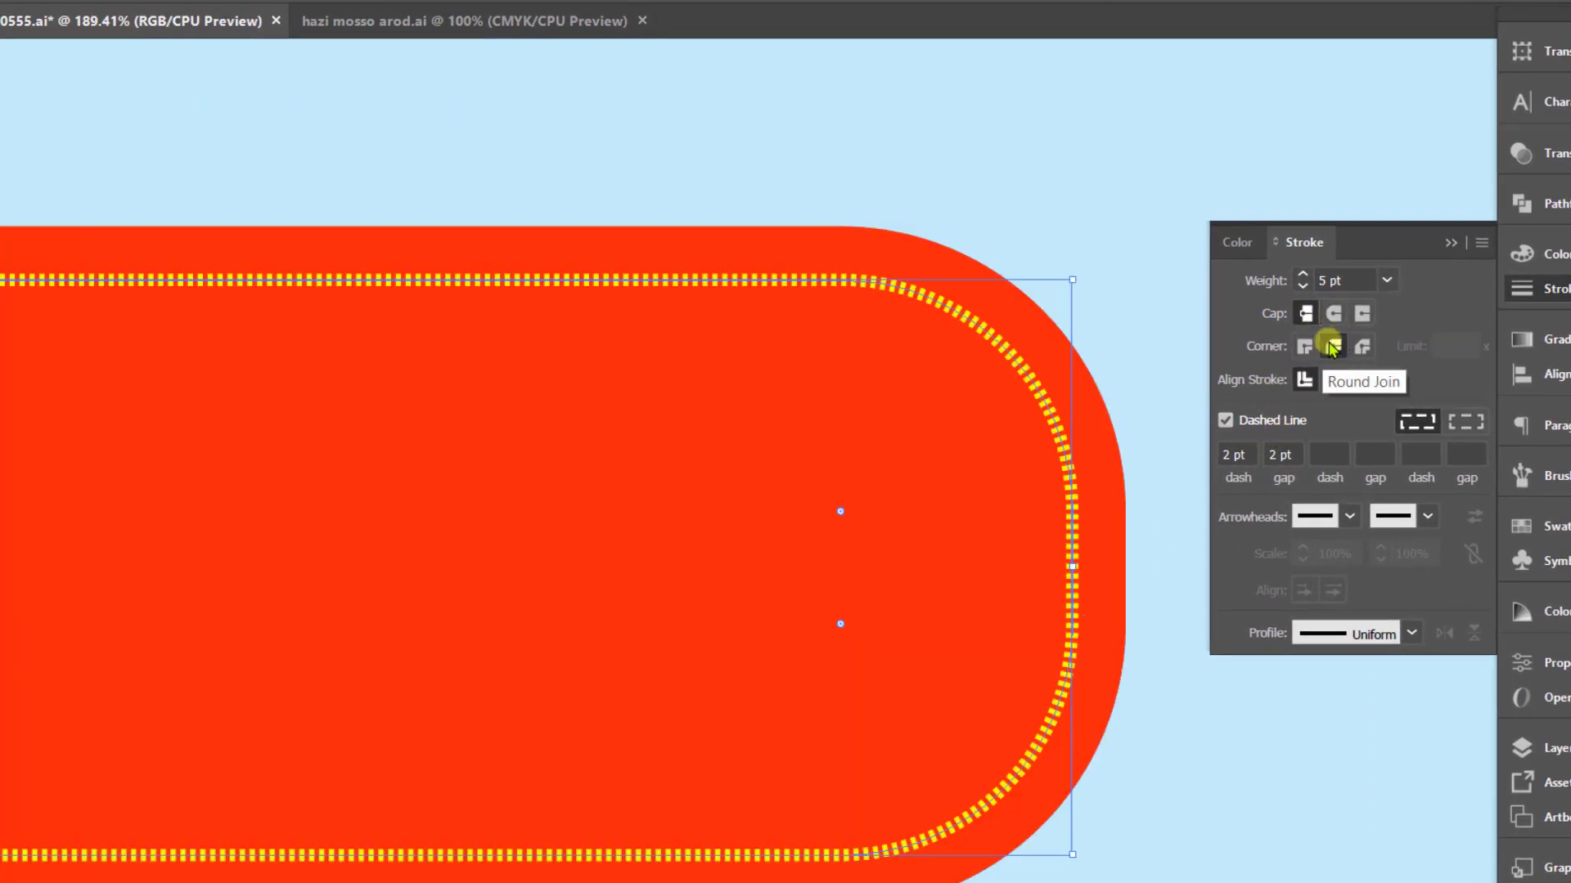
pyautogui.click(1332, 314)
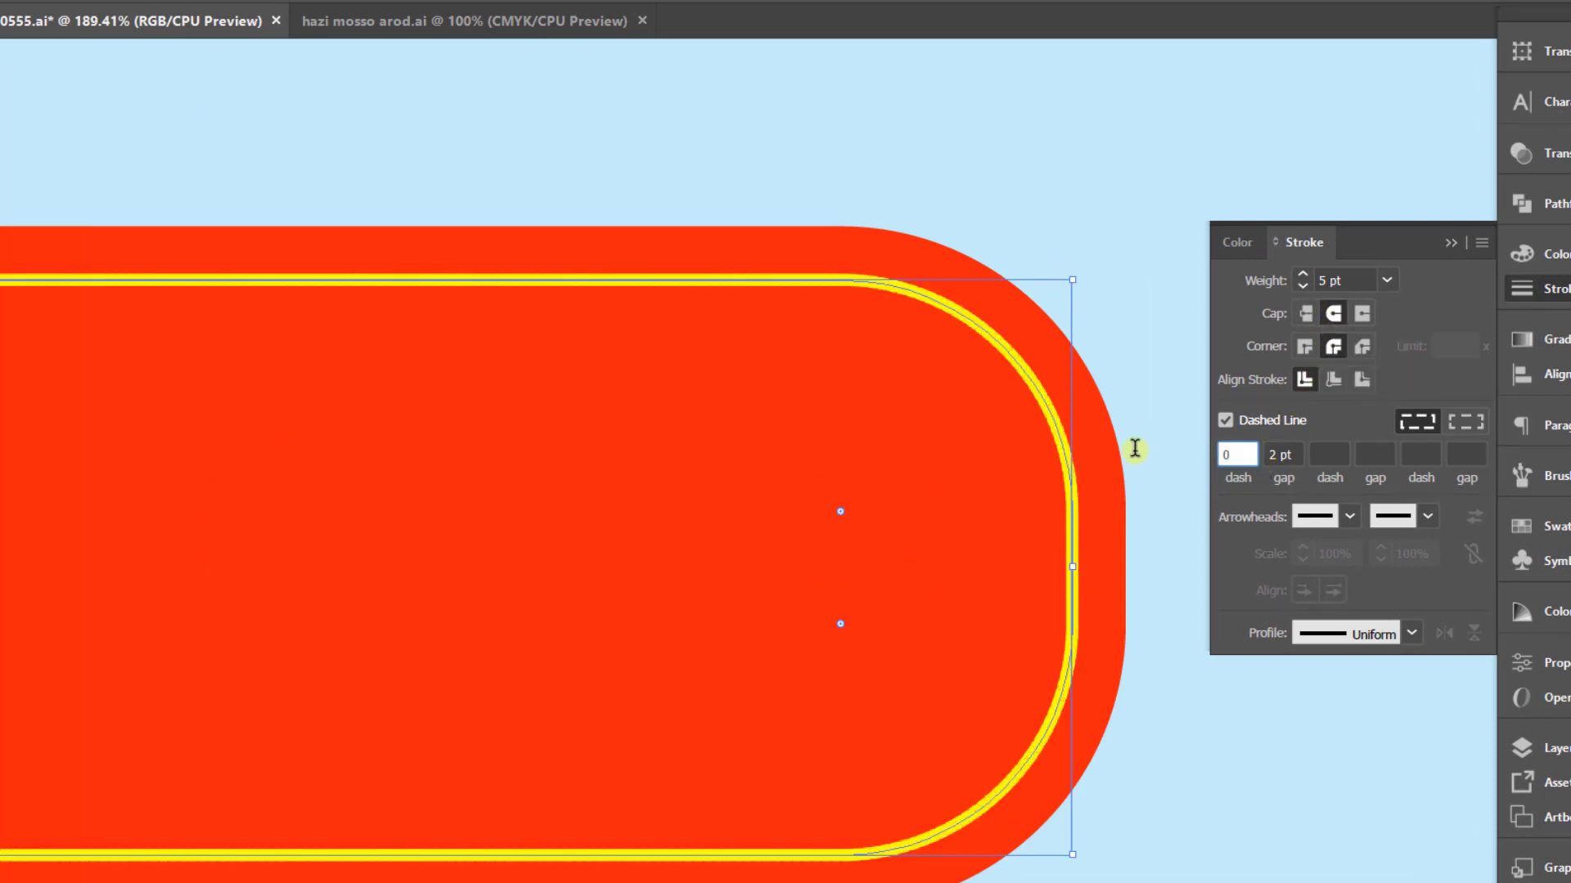
pyautogui.press('BackSpace')
pyautogui.write('2')
pyautogui.press('Tab')
pyautogui.write('10')
pyautogui.press('Return')
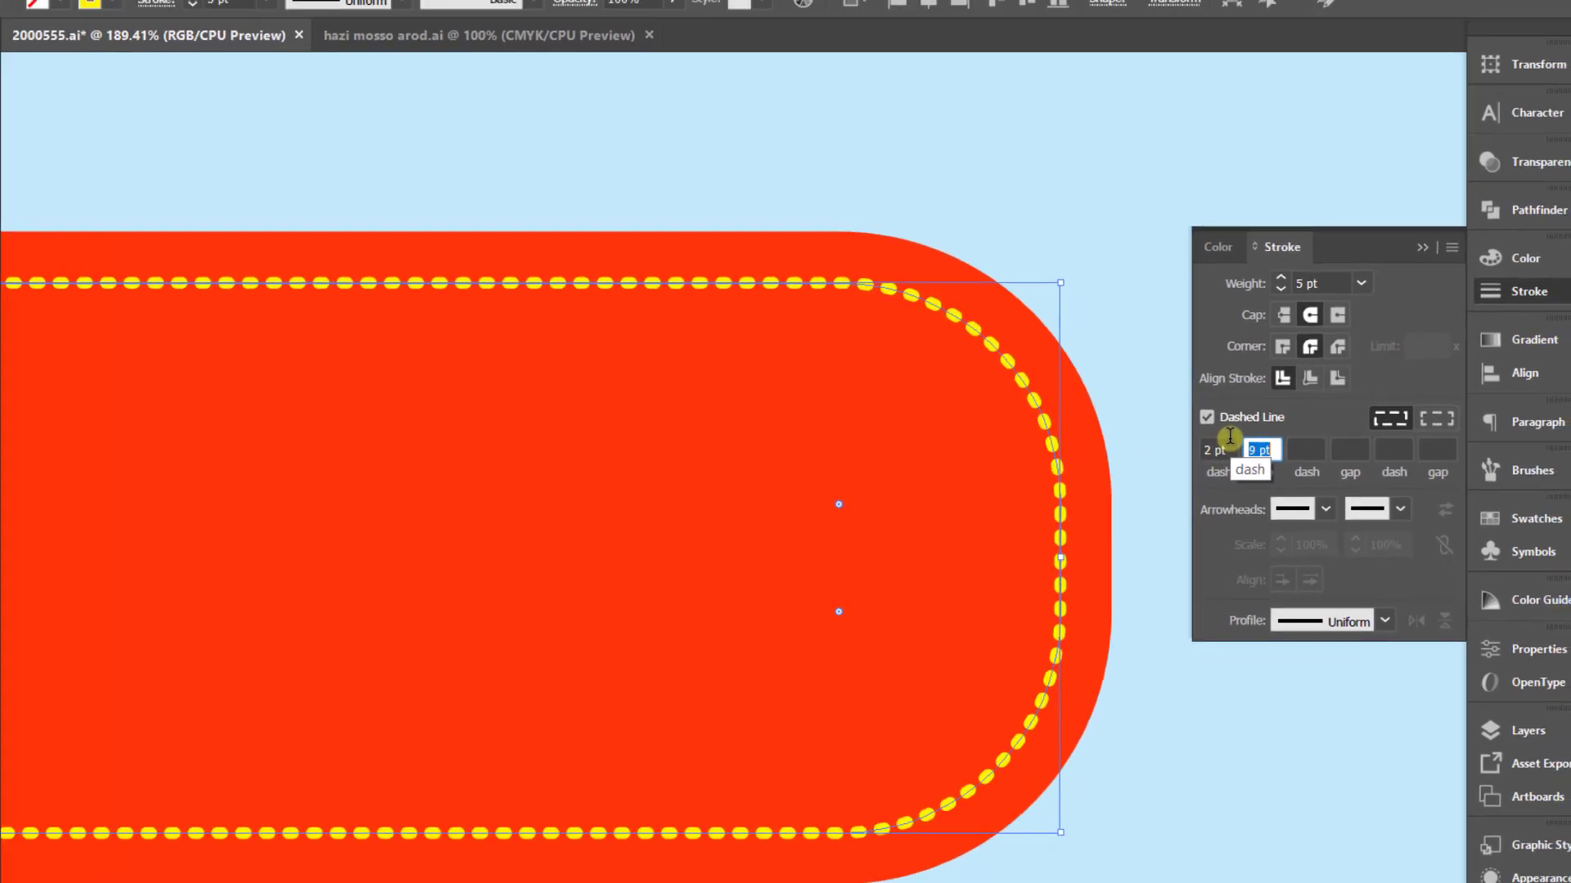
pyautogui.click(1219, 722)
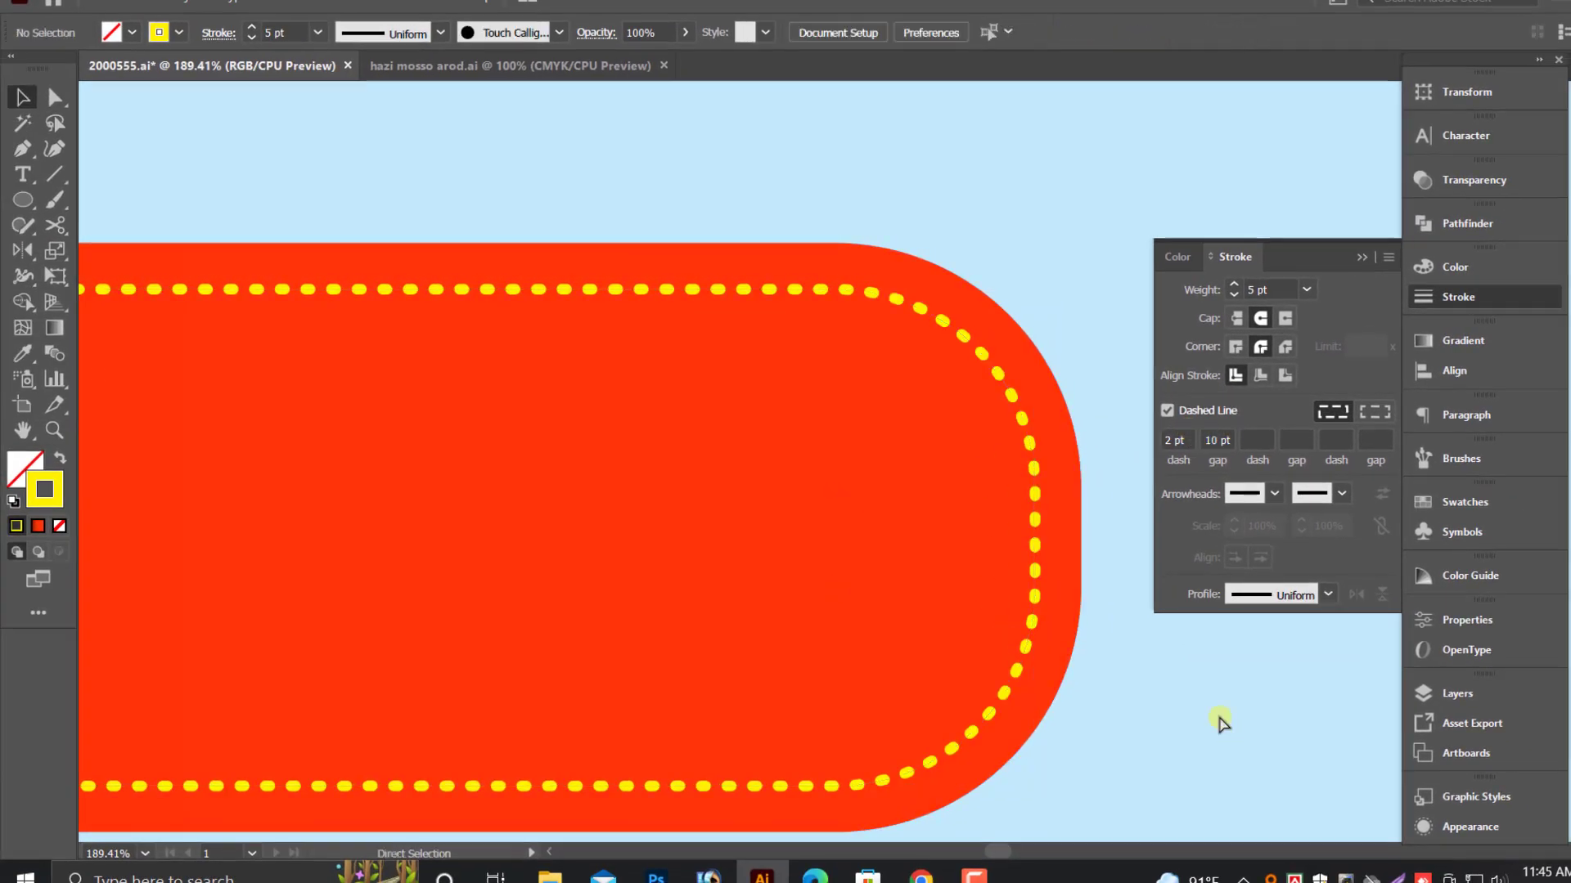
# - Offset the gradient circle's path inward to make a smaller concentric circle inside it
pyautogui.hotkey('ctrl', '-')
pyautogui.hotkey('ctrl', '-')
pyautogui.hotkey('ctrl', '-')
pyautogui.hotkey('ctrl', '-')
pyautogui.hotkey('ctrl', '-')
pyautogui.hotkey('ctrl', 'space')
pyautogui.moveTo(330, 338); pyautogui.dragTo(741, 556)
pyautogui.click(543, 464)
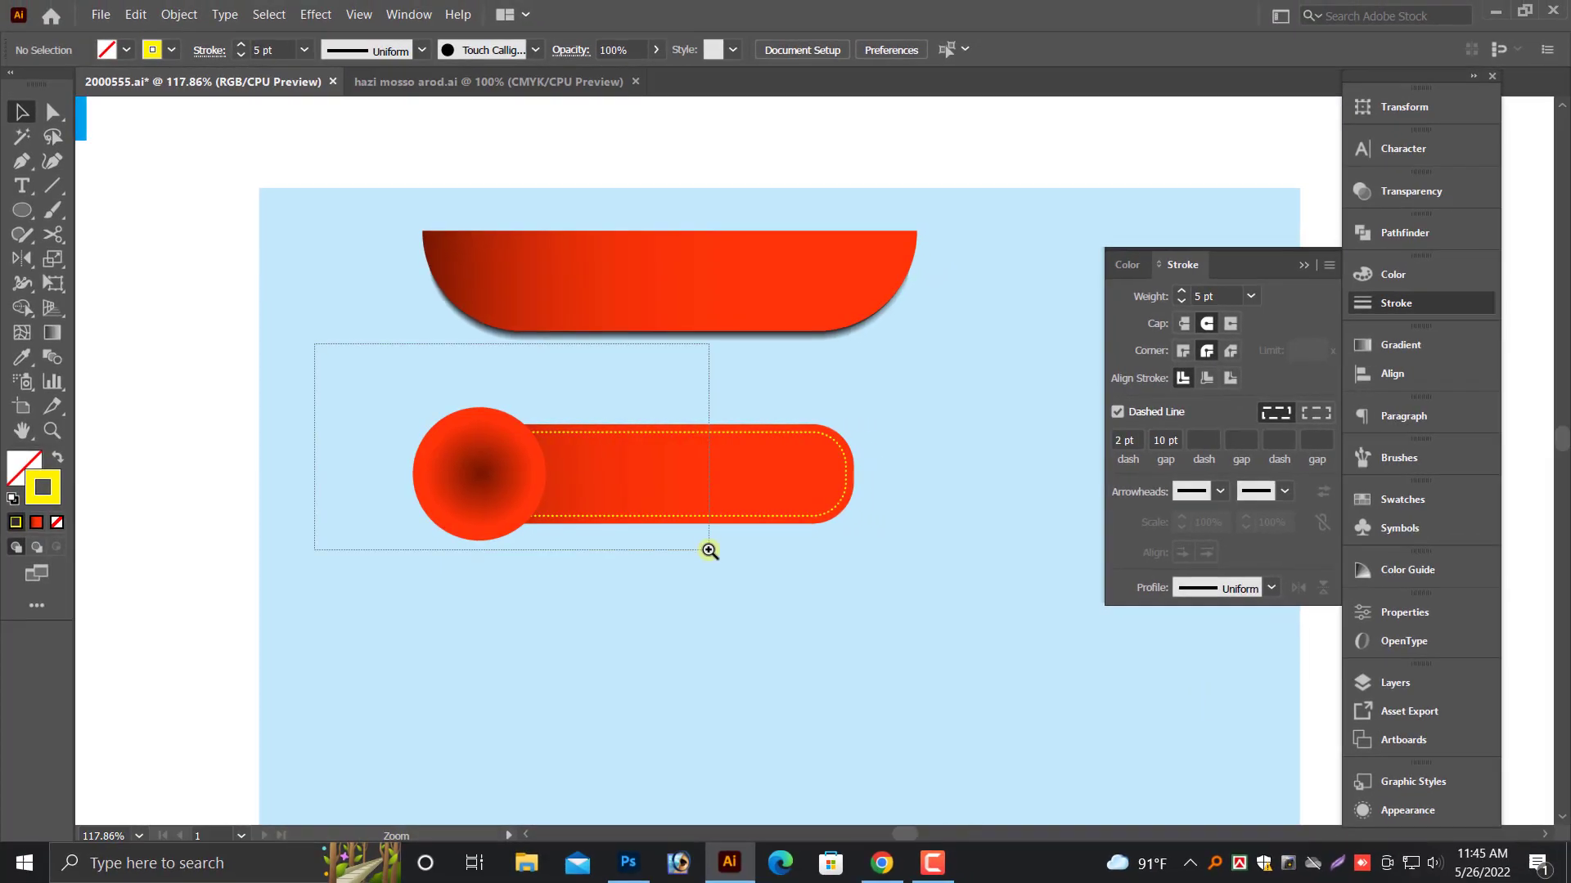
pyautogui.scroll(1, 521, 464)
pyautogui.click(179, 13)
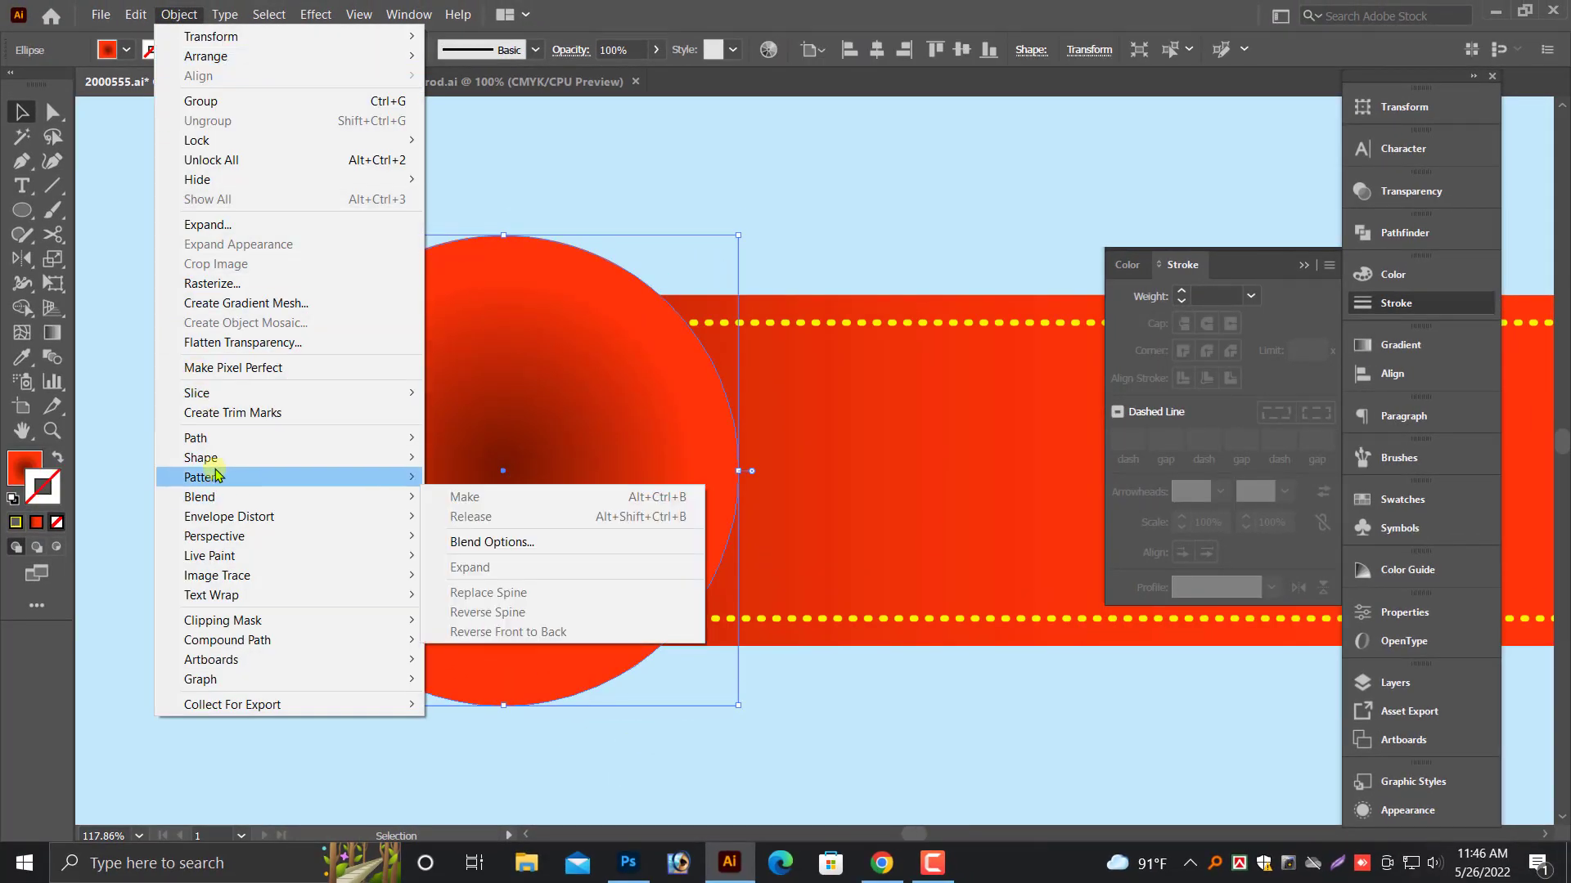
pyautogui.moveTo(205, 438)
pyautogui.click(499, 502)
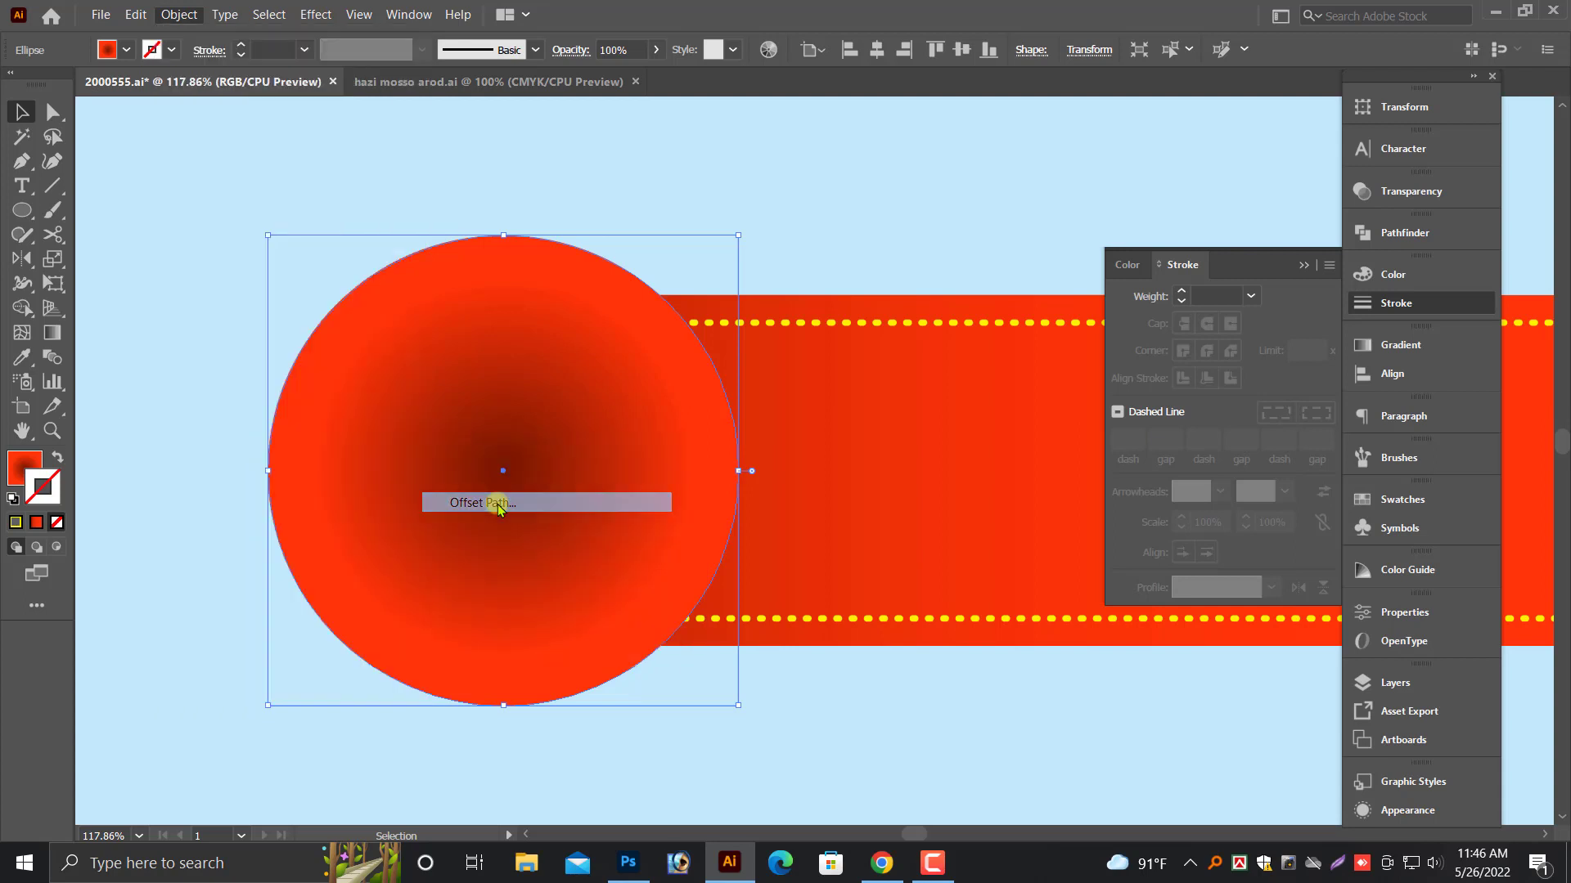
pyautogui.click(681, 436)
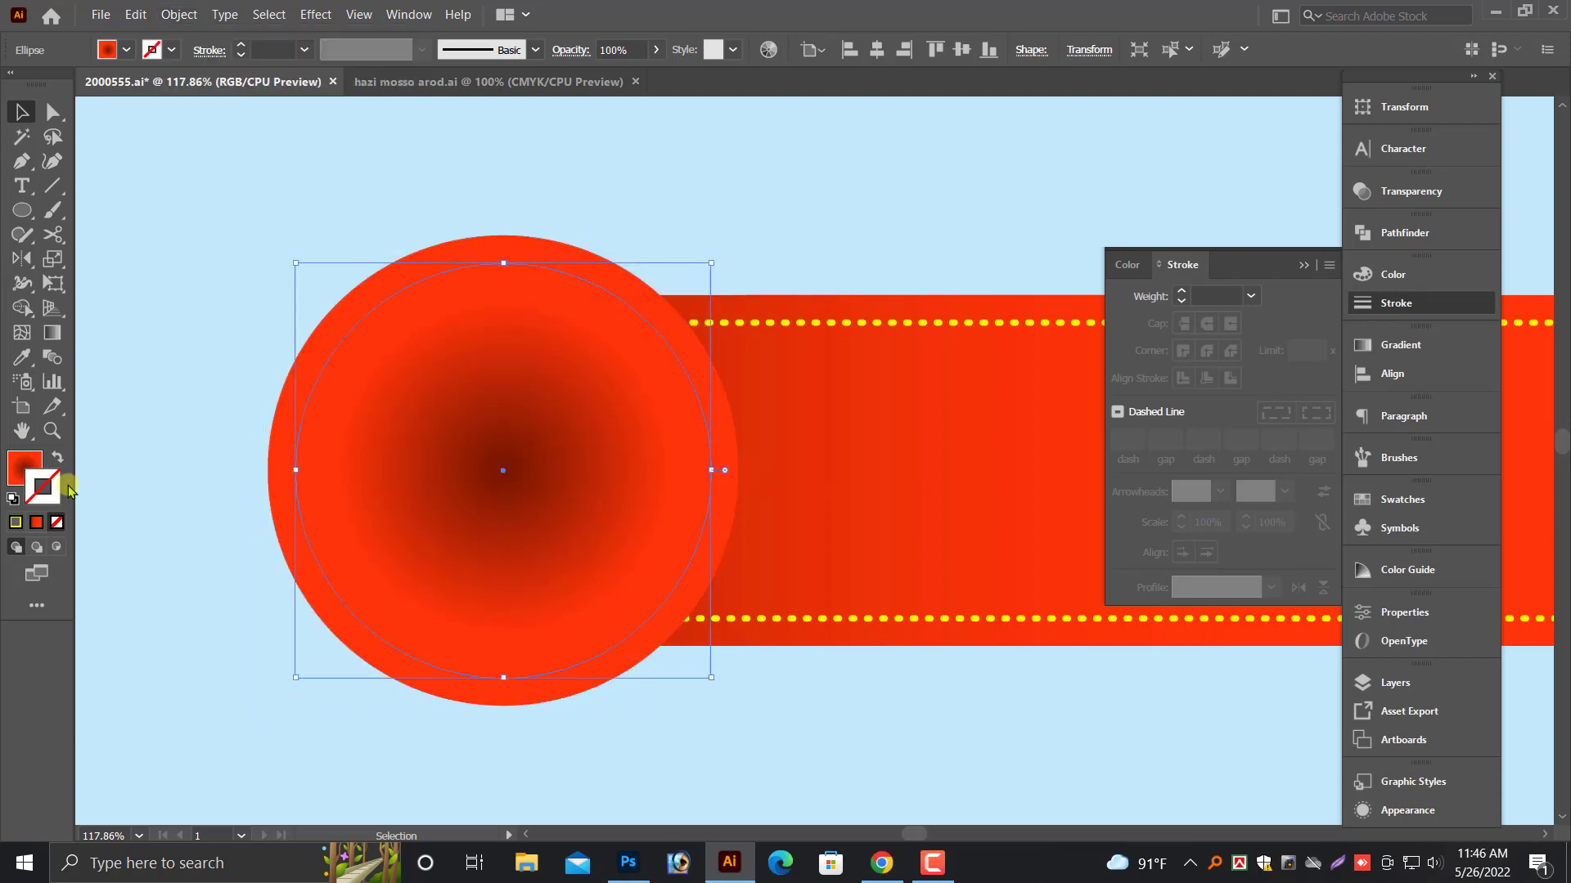
# - Swap the inner circle's fill and stroke, copy the bar's yellow dashed stroke onto it with the Eyedropper, and deselect it
pyautogui.click(58, 458)
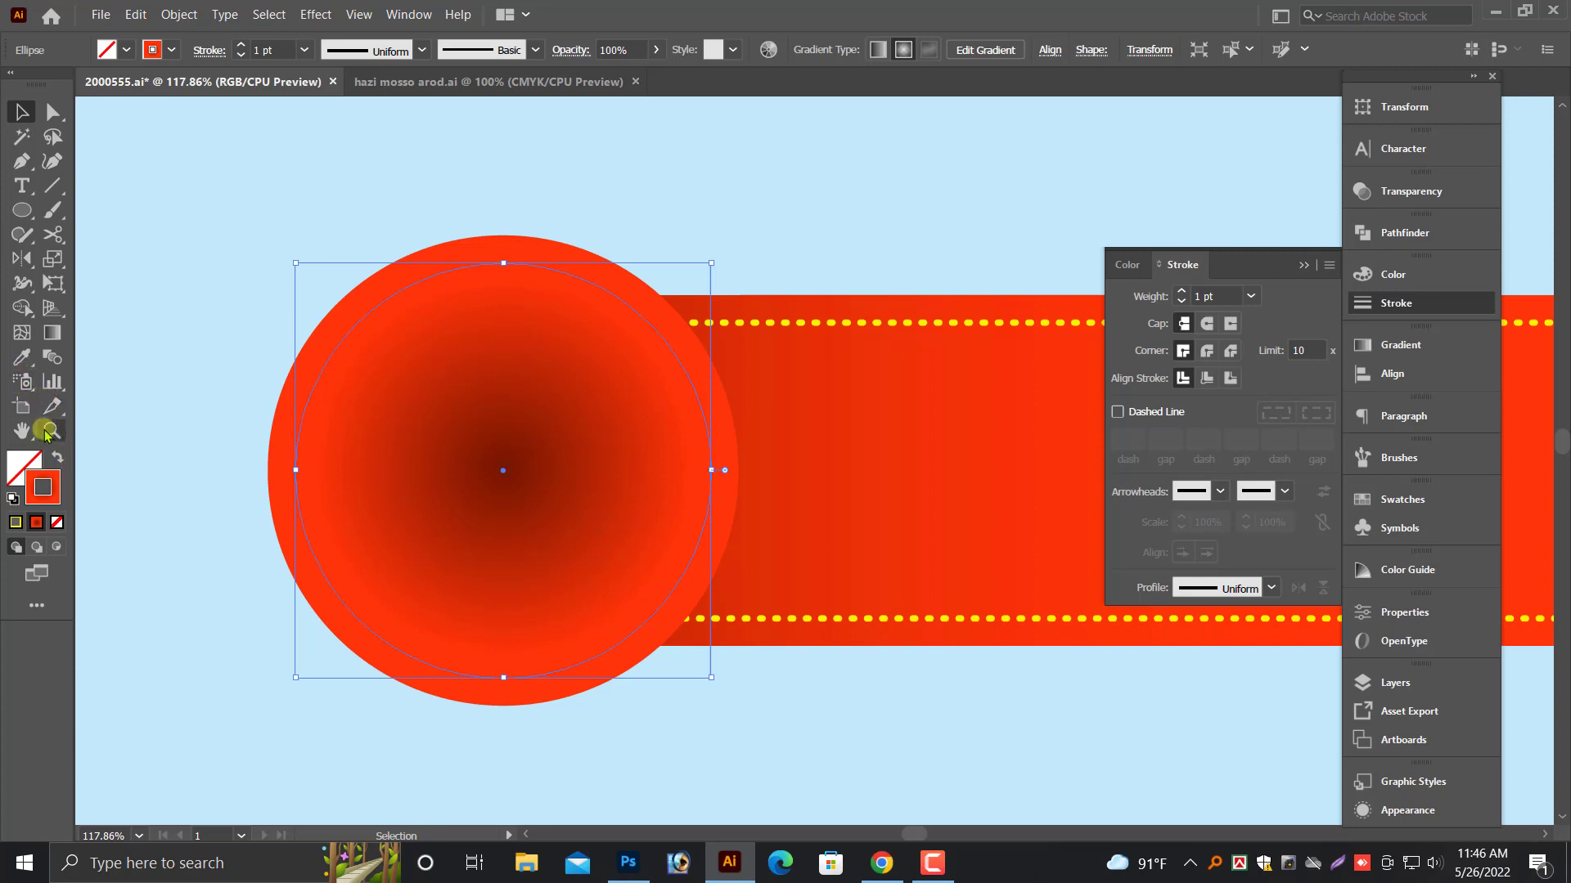
pyautogui.click(22, 356)
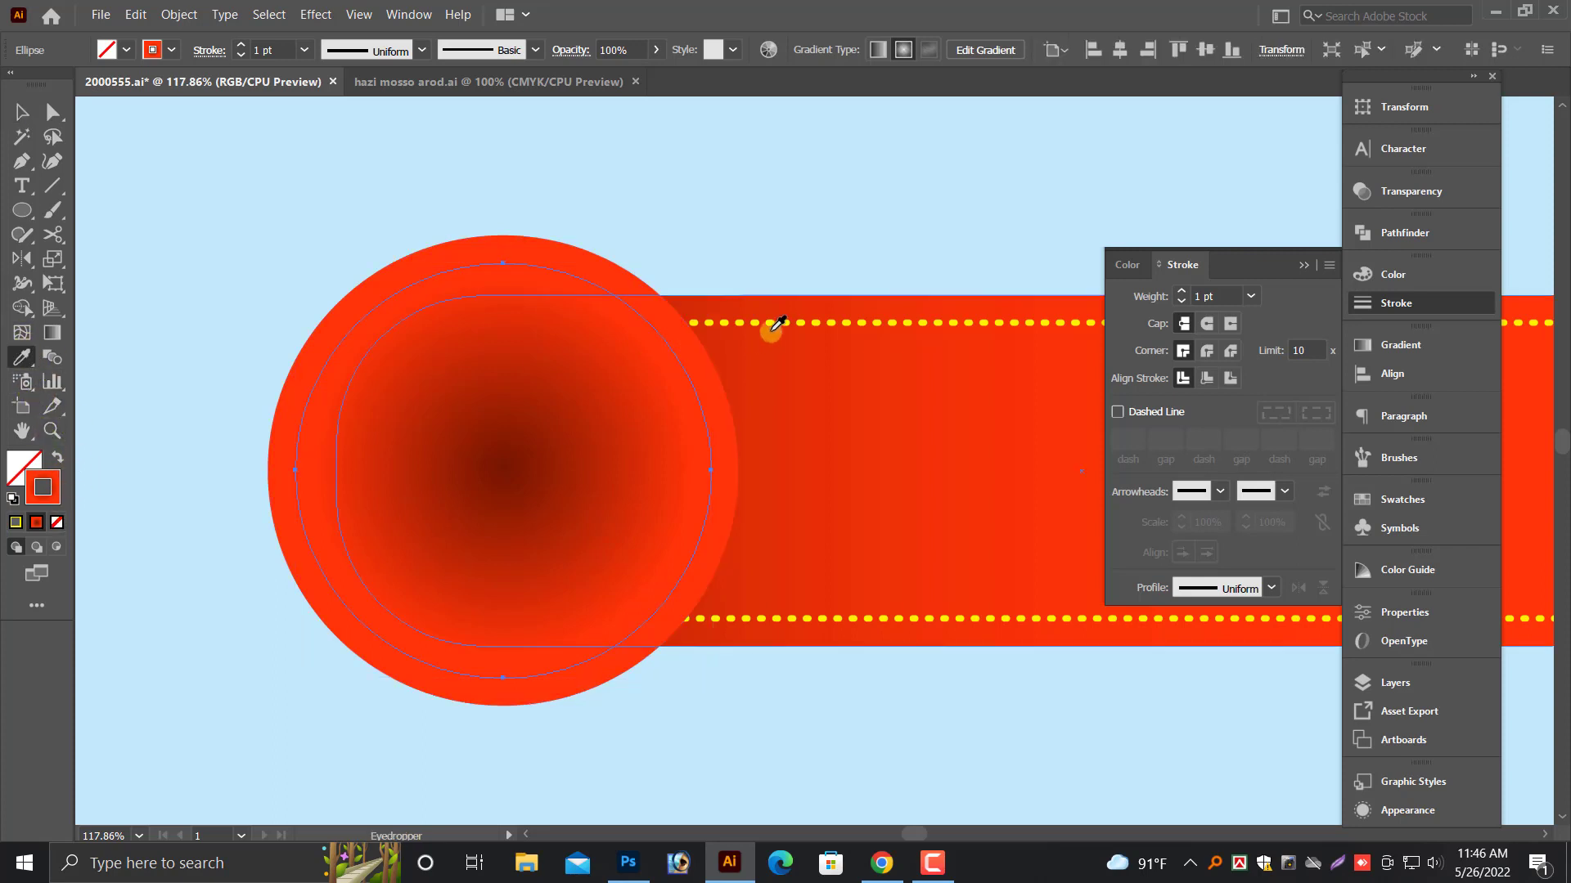
pyautogui.click(771, 323)
pyautogui.click(28, 109)
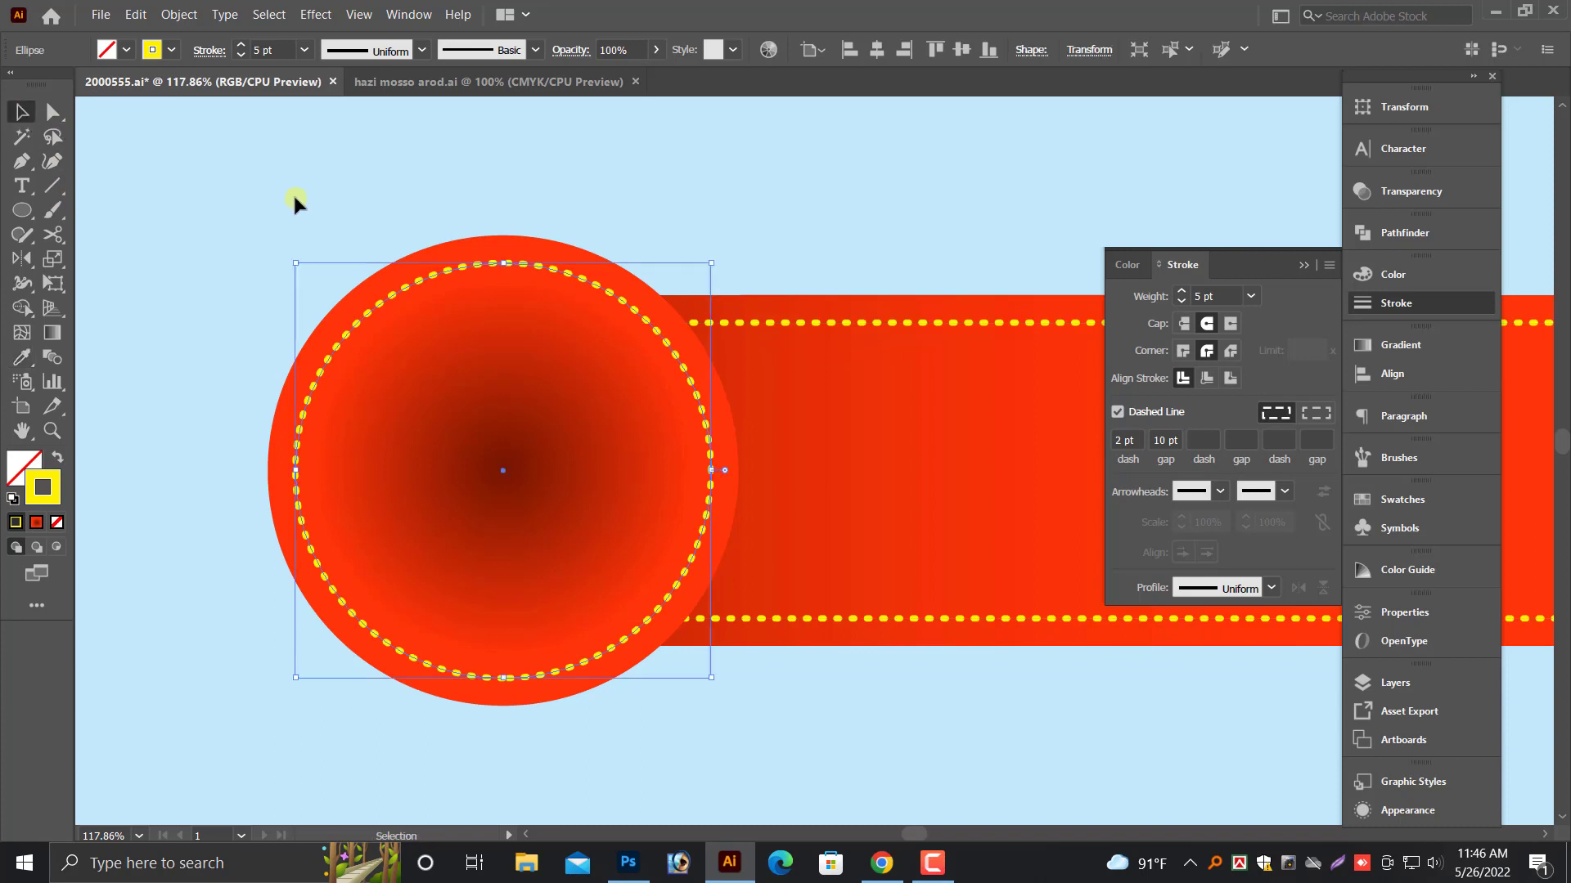
pyautogui.click(293, 193)
# - Draw a wide rectangle below the rounded bar, about as tall as the bar and slightly longer than it
pyautogui.hotkey('ctrl', '-')
pyautogui.hotkey('ctrl', '-')
pyautogui.hotkey('ctrl', '-')
pyautogui.hotkey('ctrl', '-')
pyautogui.moveTo(587, 382); pyautogui.dragTo(781, 661)
pyautogui.moveTo(535, 586); pyautogui.dragTo(591, 495)
pyautogui.scroll(-2, 573, 532)
pyautogui.click(530, 586)
pyautogui.scroll(-3, 529, 585)
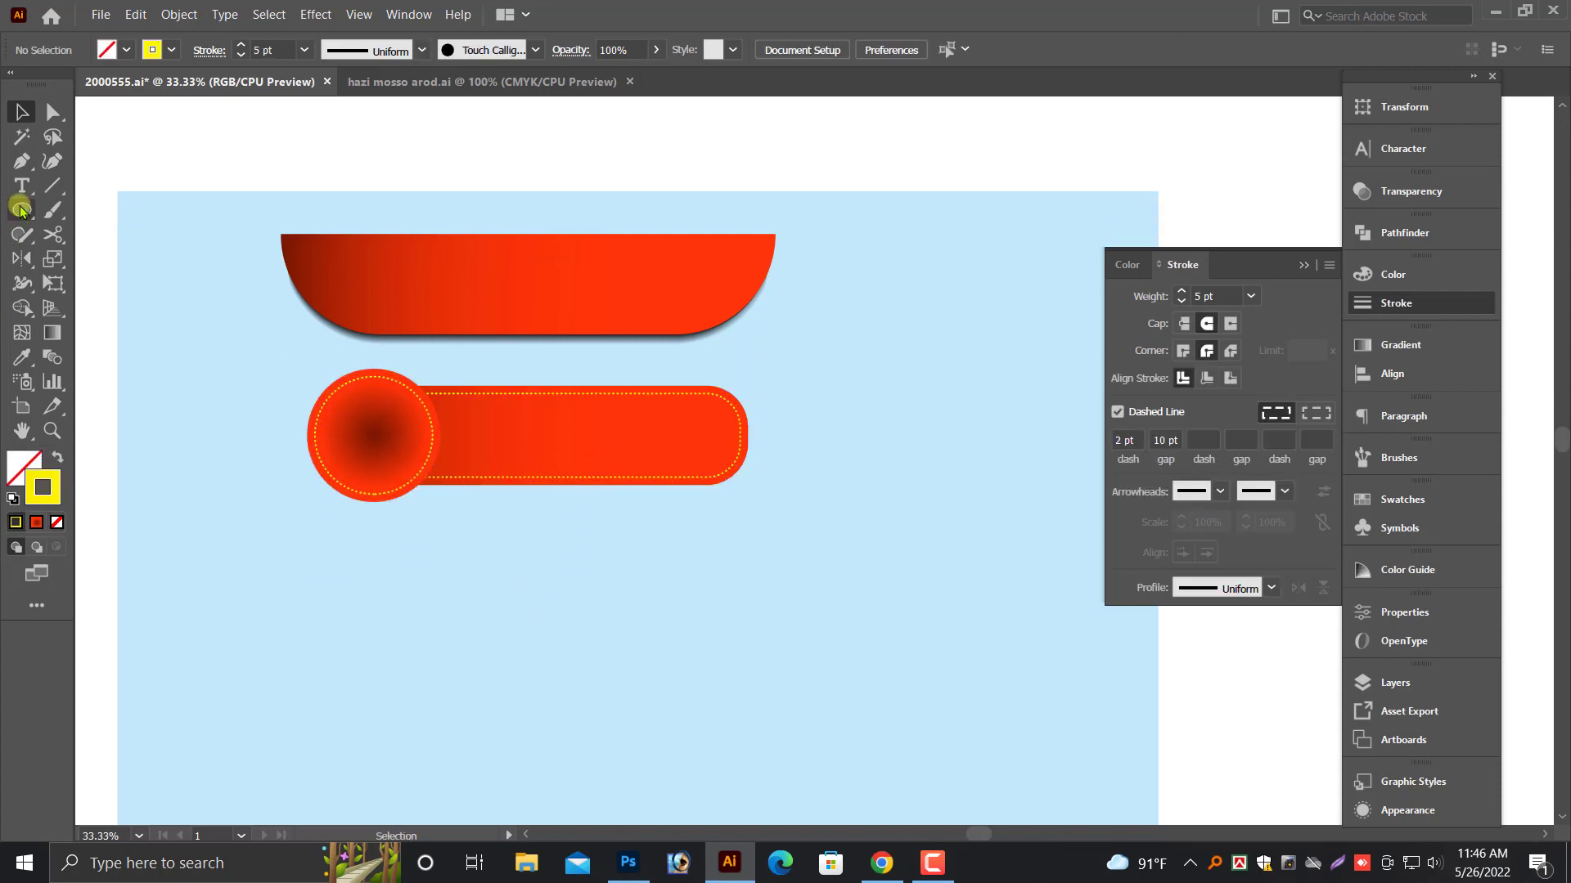
pyautogui.moveTo(20, 209); pyautogui.dragTo(114, 208)
pyautogui.scroll(-2, 618, 442)
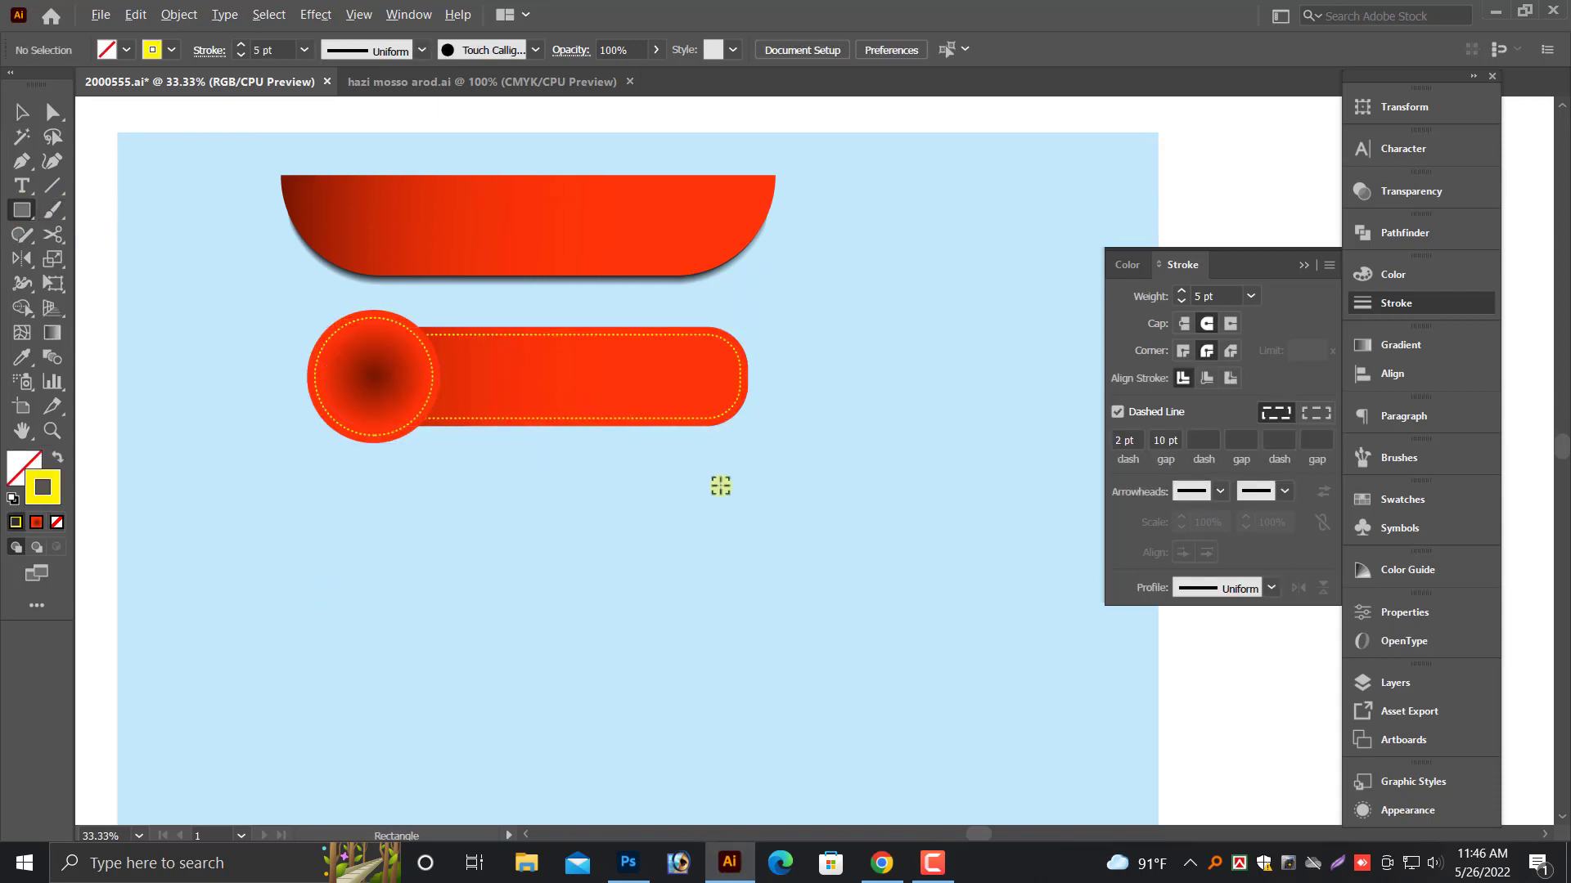
pyautogui.hotkey('alt', 'space')
pyautogui.moveTo(720, 486)
pyautogui.mouseDown()
pyautogui.moveTo(557, 554)
pyautogui.moveTo(679, 544)
pyautogui.mouseUp()
pyautogui.moveTo(228, 563)
pyautogui.mouseDown()
pyautogui.moveTo(554, 612)
pyautogui.moveTo(694, 657)
pyautogui.mouseUp()
# - Swap the new rectangle's fill and stroke, copy the top shape's red gradient onto it with the Eyedropper, and deselect it
pyautogui.click(21, 112)
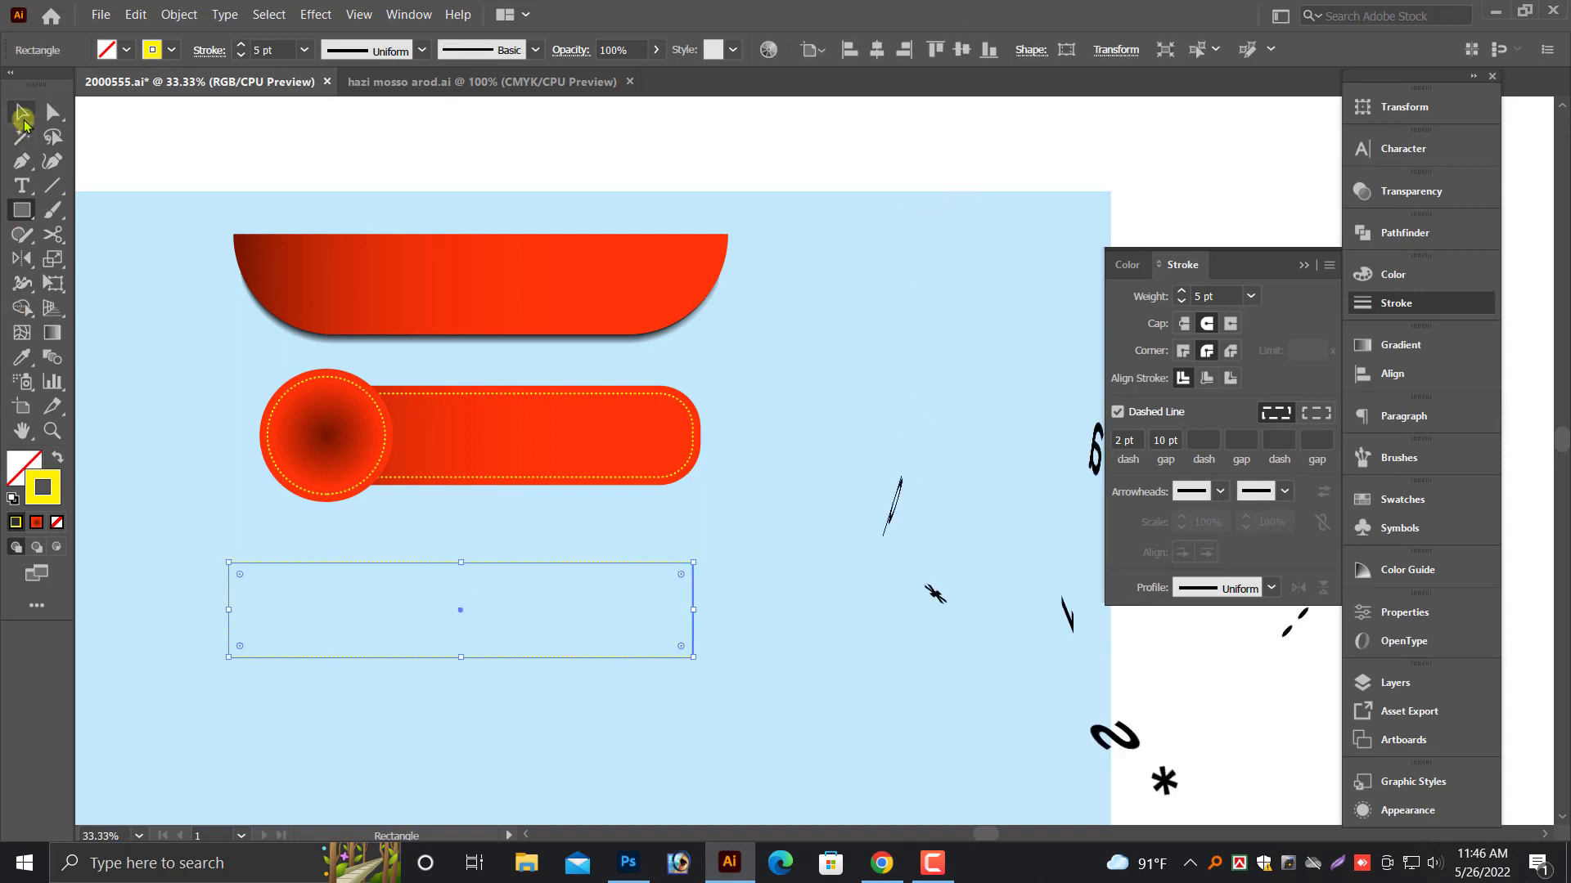
pyautogui.click(57, 457)
pyautogui.click(21, 357)
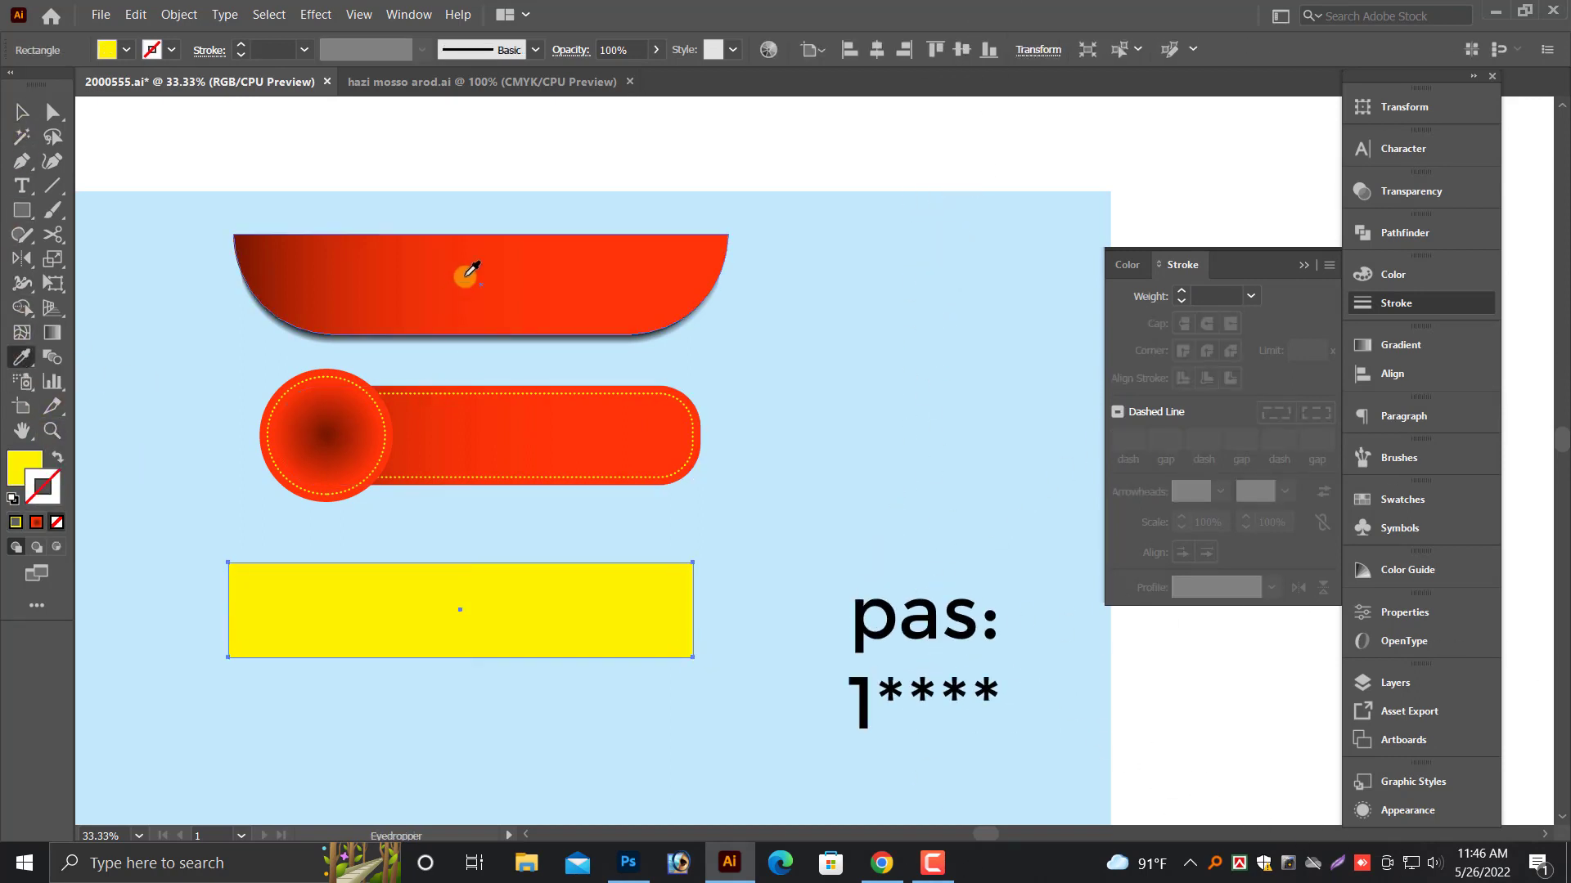
pyautogui.click(465, 277)
pyautogui.click(21, 113)
pyautogui.click(788, 480)
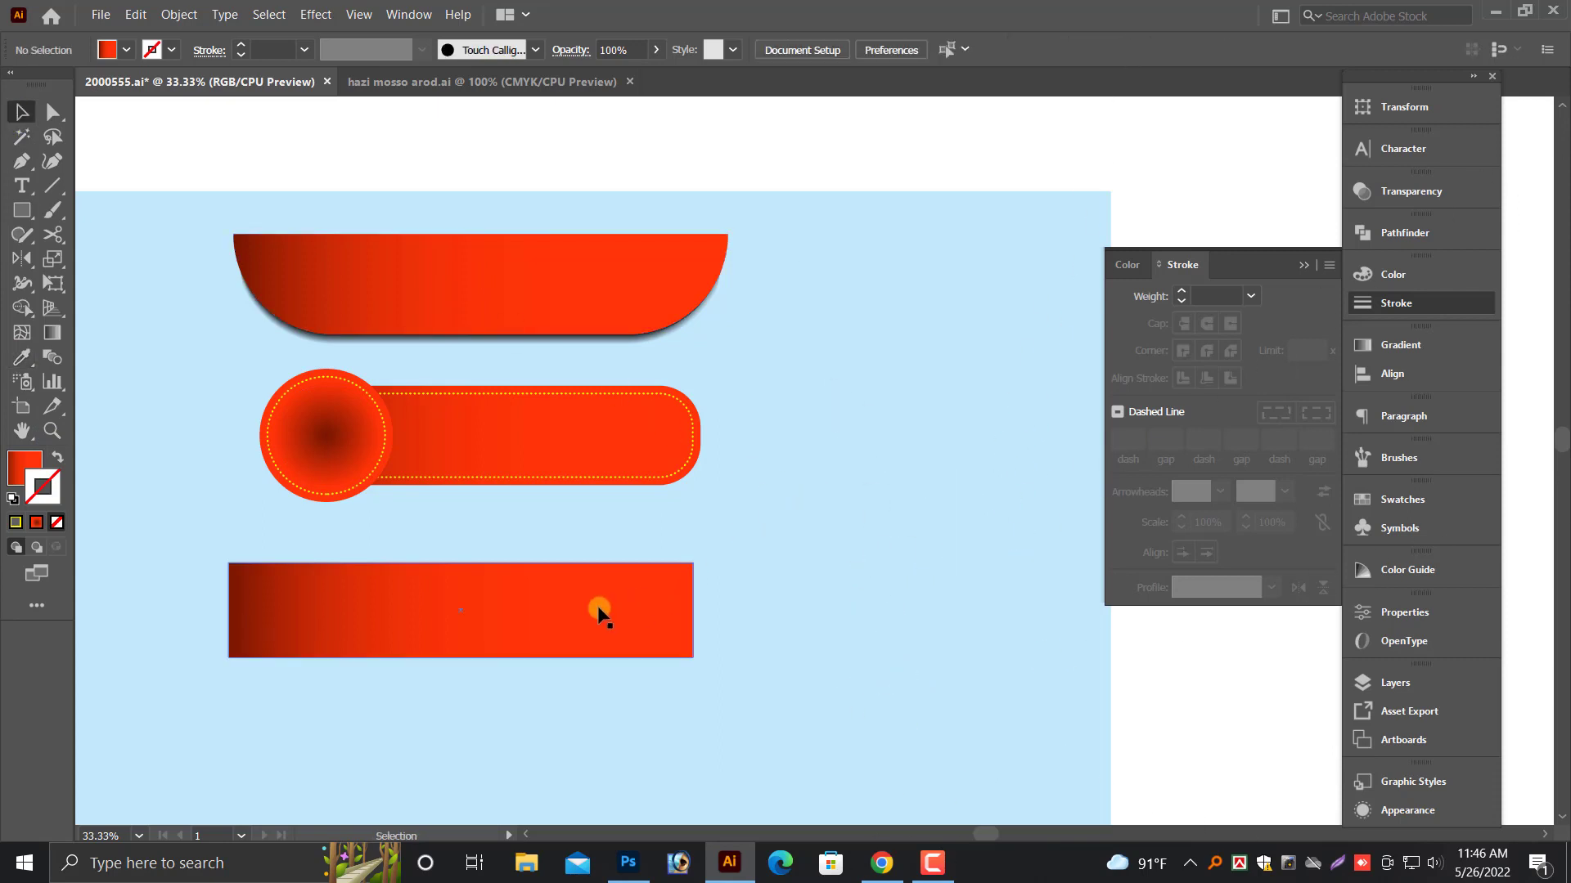
# - In outline view, move the rectangle's two bottom corners inward to make a trapezoid, and return to preview
pyautogui.click(600, 612)
pyautogui.scroll(-1, 594, 594)
pyautogui.hotkey('ctrl', 'y')
pyautogui.moveTo(769, 570); pyautogui.dragTo(600, 646)
pyautogui.click(64, 117)
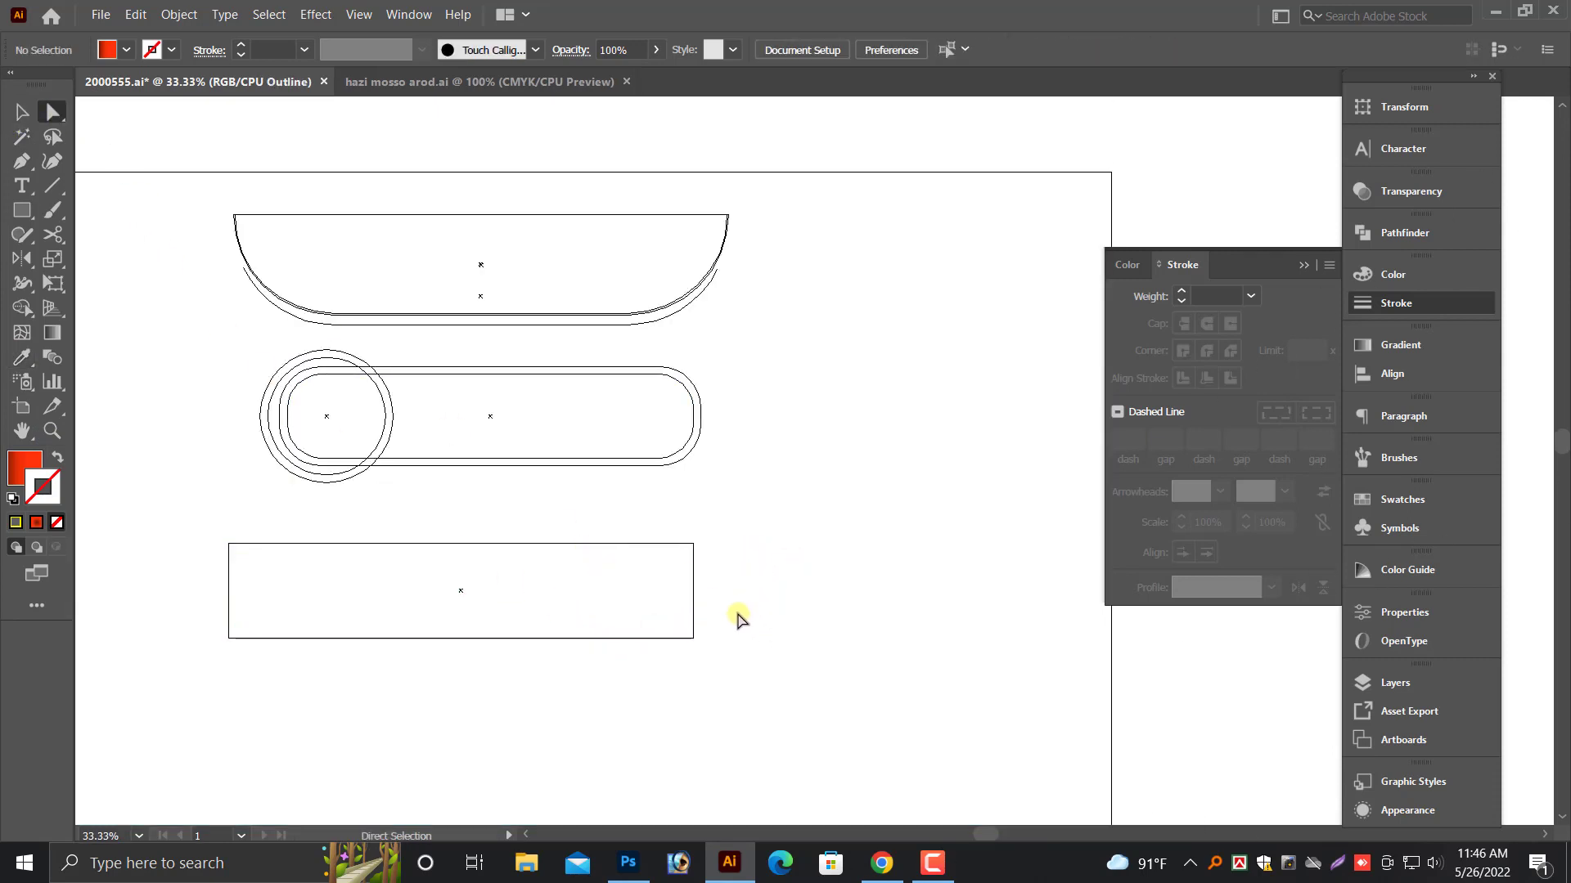
pyautogui.moveTo(694, 637); pyautogui.dragTo(629, 638)
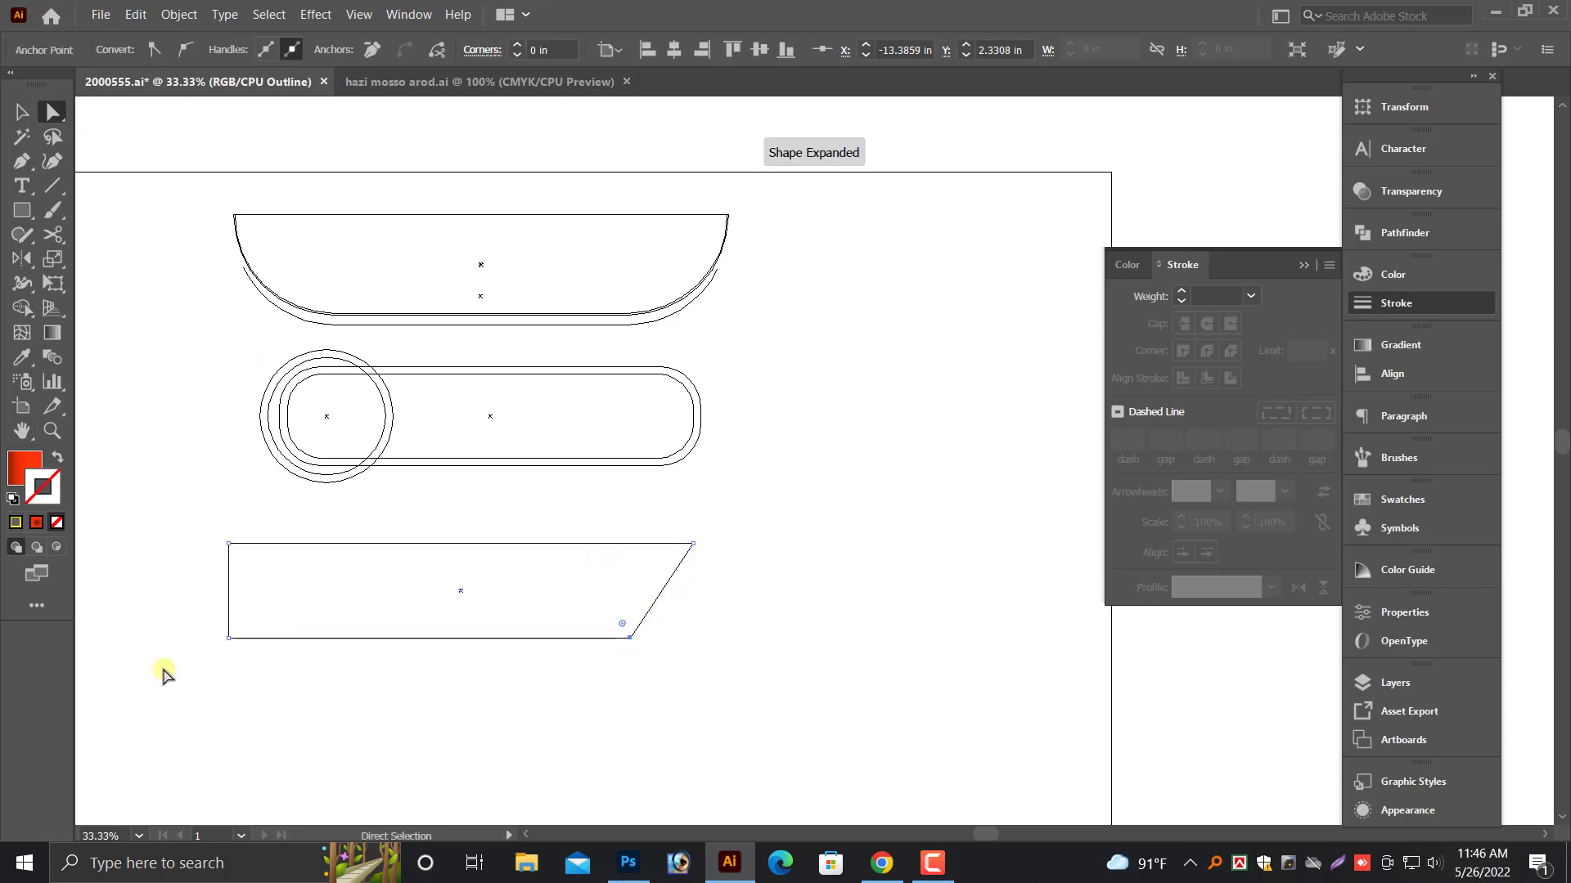
pyautogui.moveTo(229, 638); pyautogui.dragTo(275, 639)
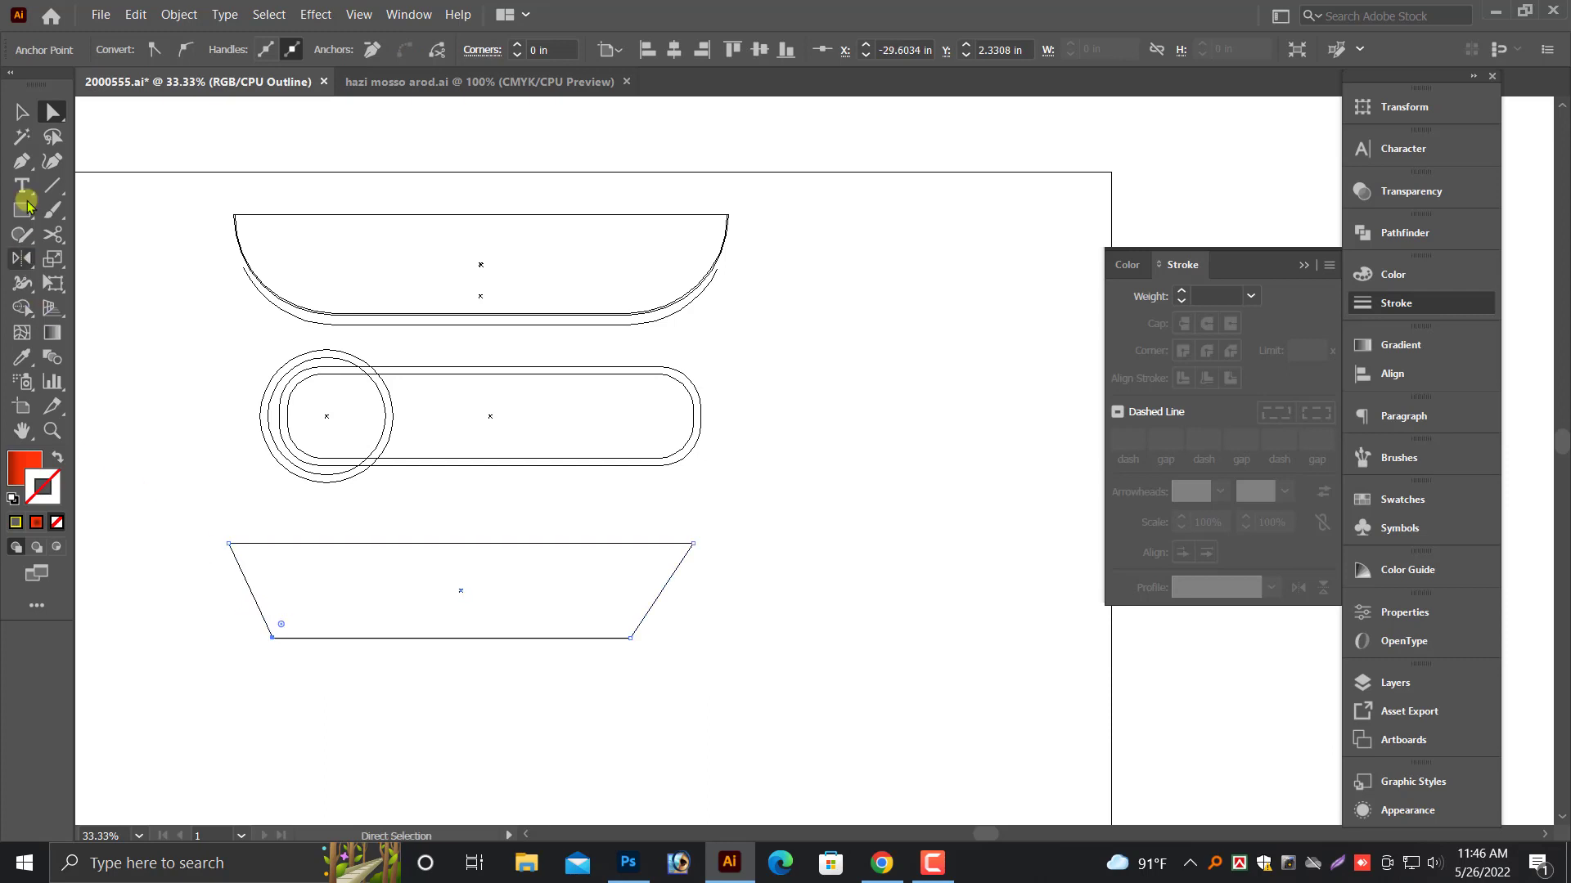
pyautogui.click(21, 112)
pyautogui.hotkey('ctrl', 'y')
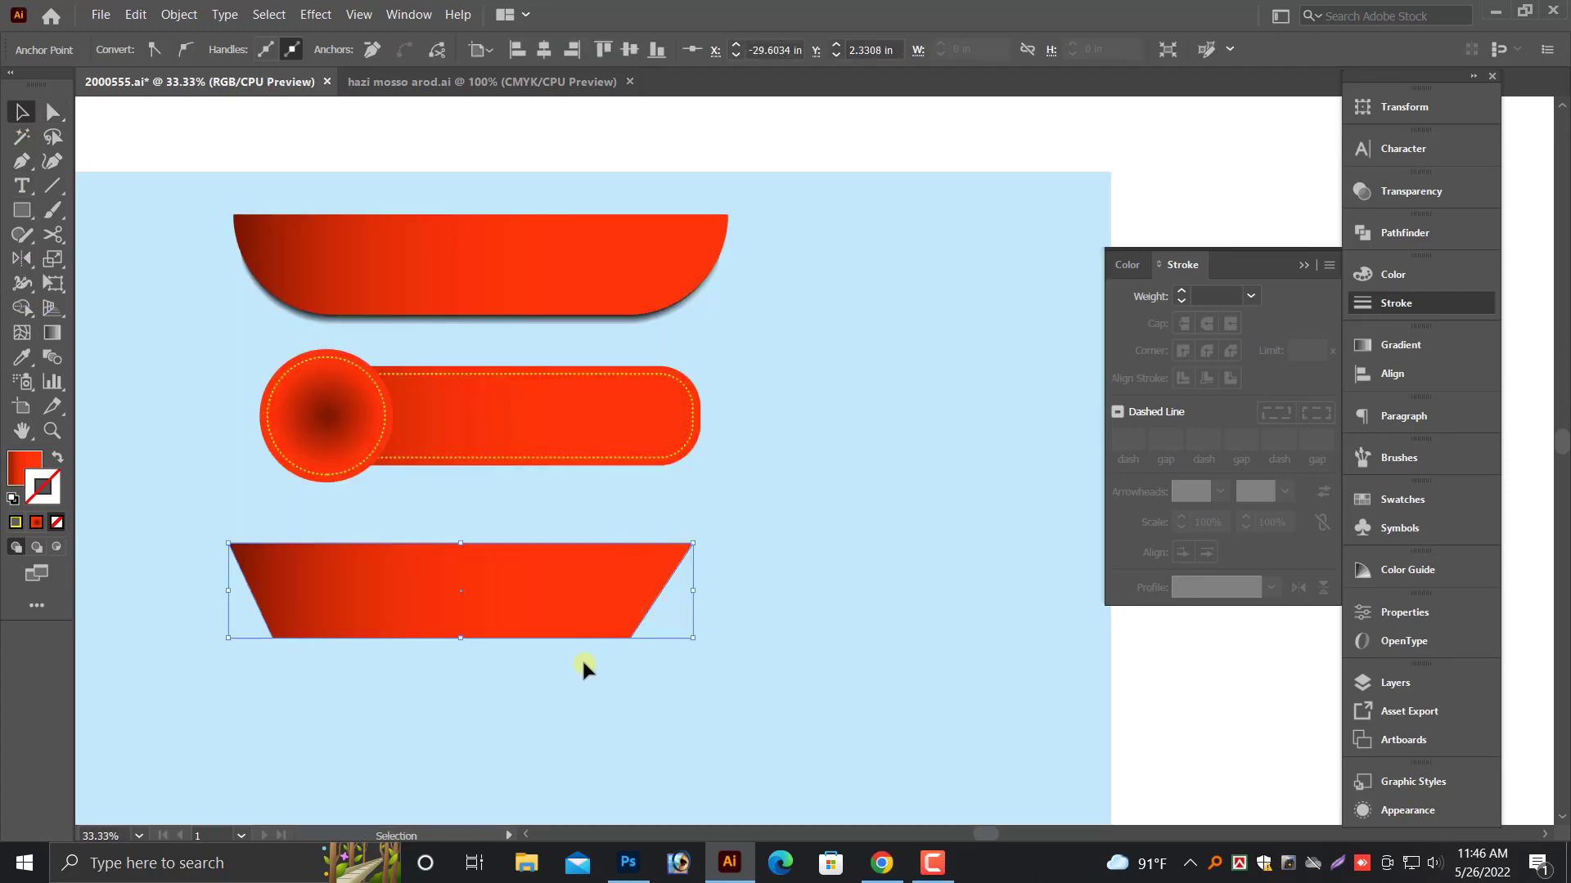
# - Try to redirect the trapezoid's gradient with the Gradient tool, and undo the attempts
pyautogui.click(28, 466)
pyautogui.click(52, 332)
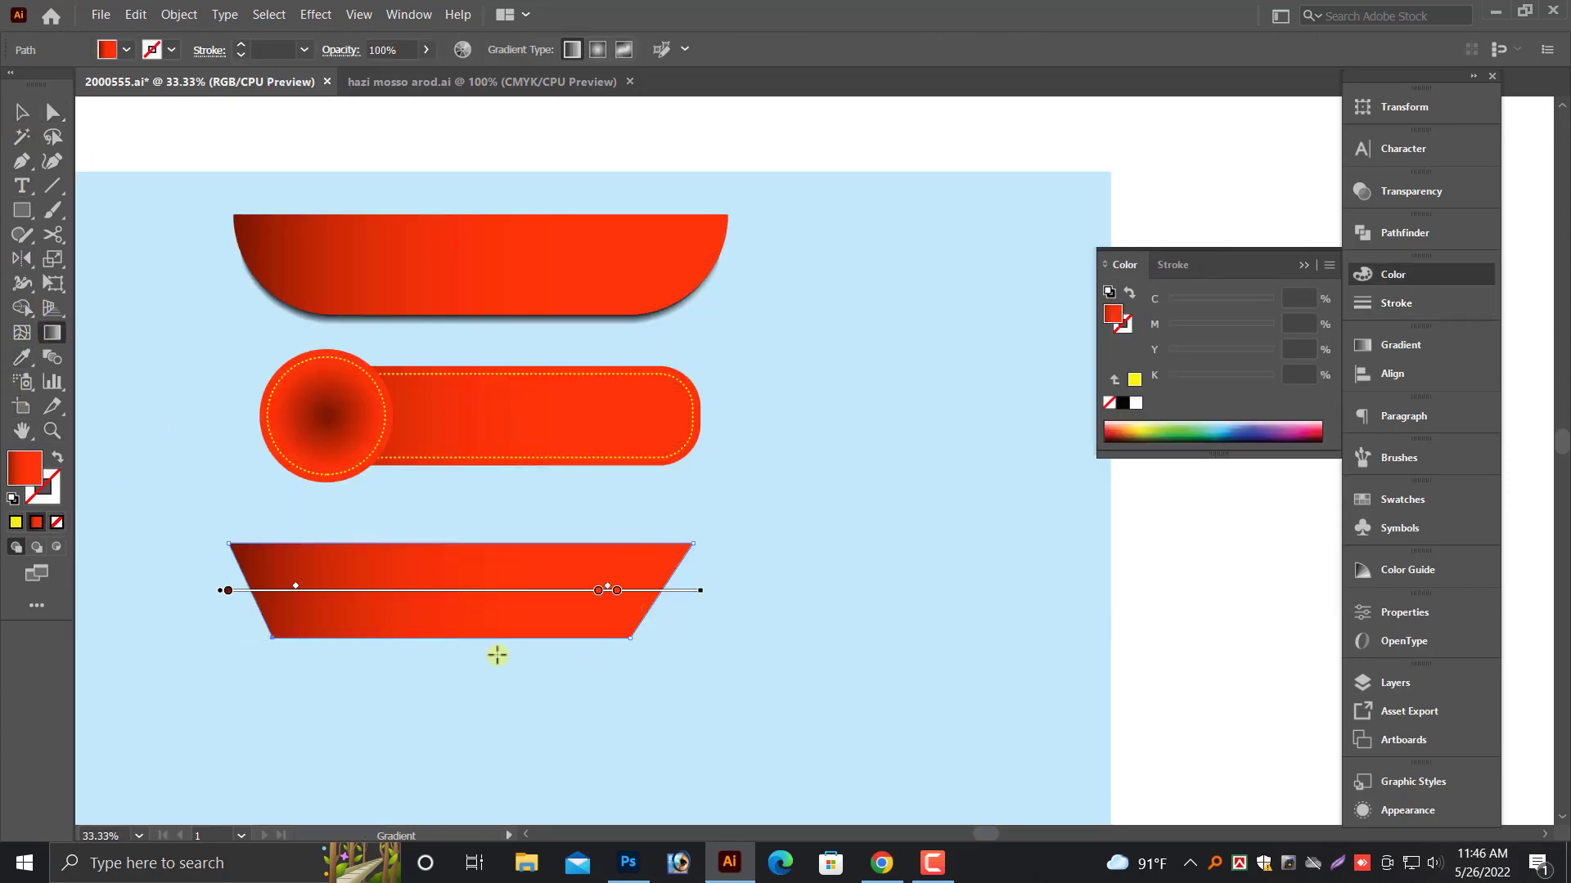
pyautogui.moveTo(480, 712); pyautogui.dragTo(459, 530)
pyautogui.hotkey('ctrl', 'z')
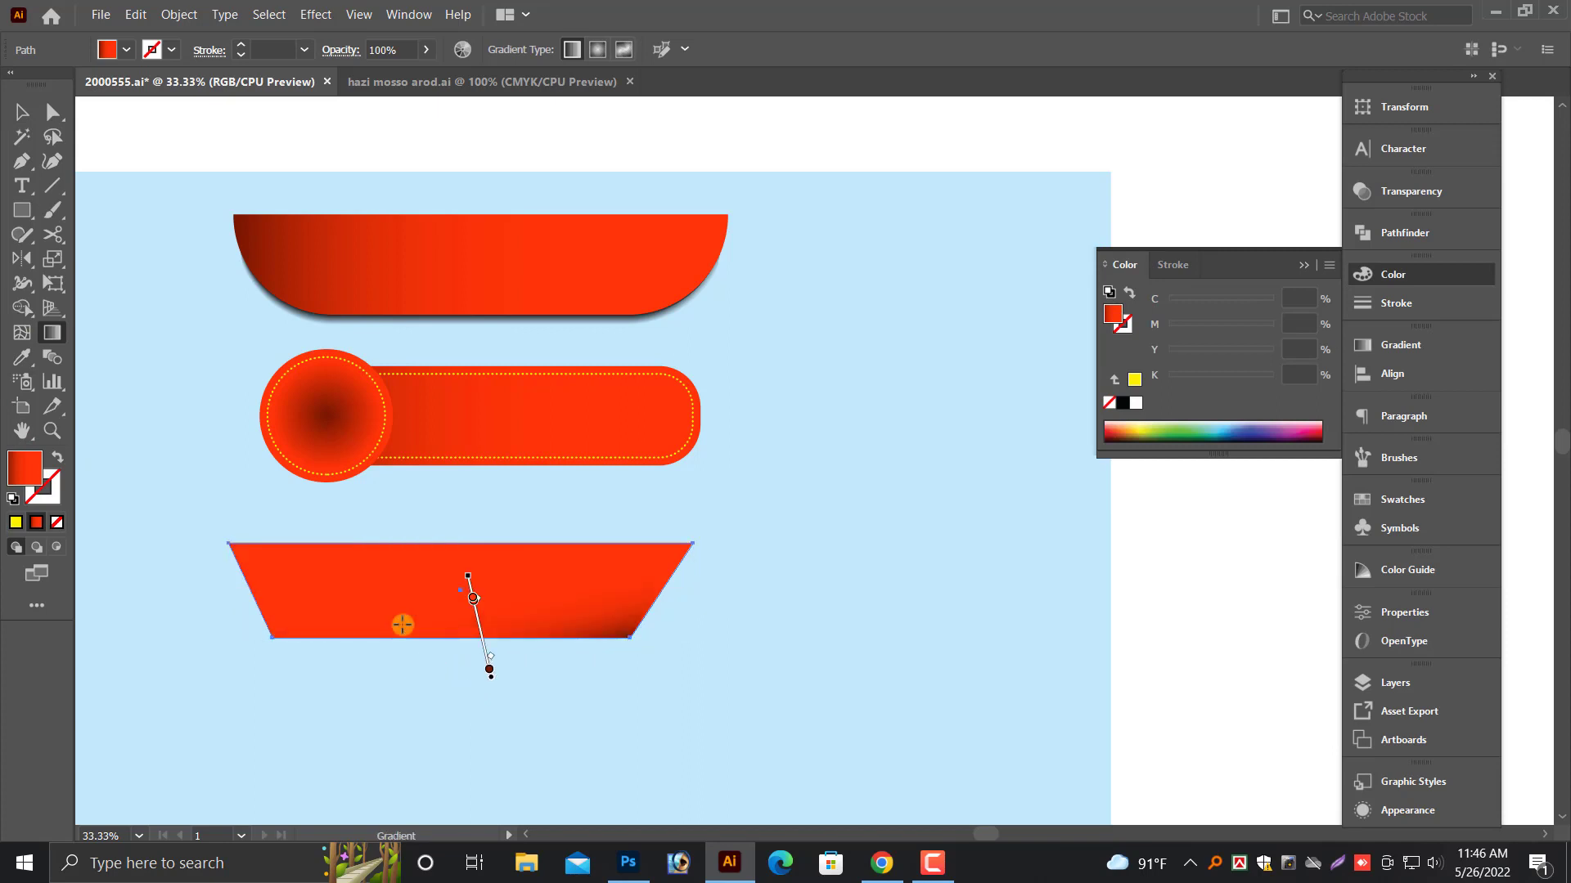
pyautogui.hotkey('ctrl', 'z')
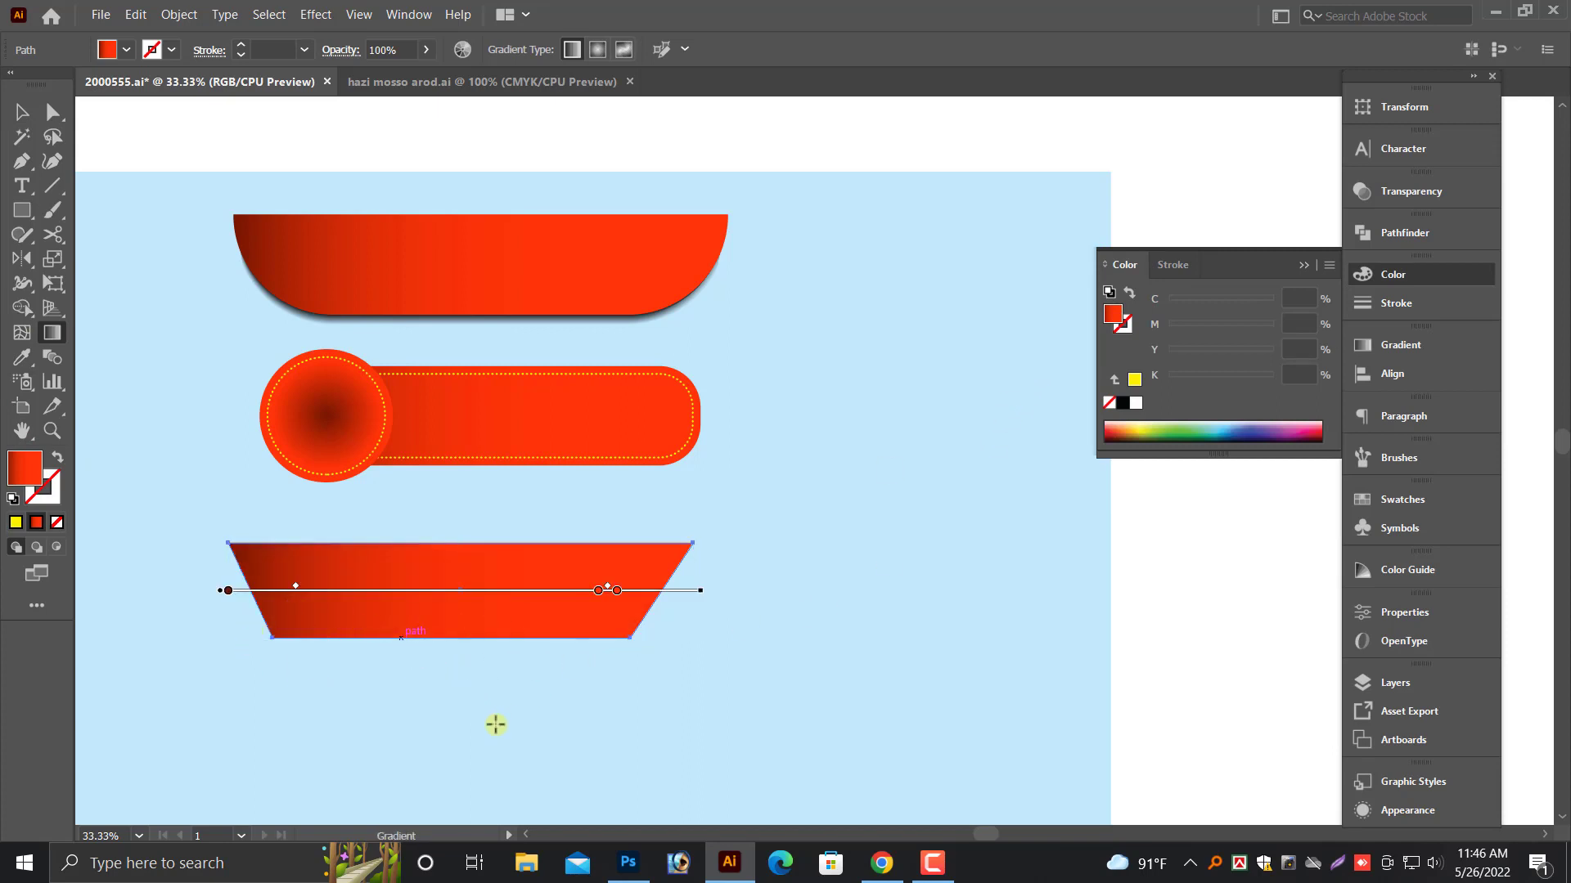
pyautogui.moveTo(392, 611); pyautogui.dragTo(553, 562)
pyautogui.hotkey('ctrl', 'z')
pyautogui.click(20, 109)
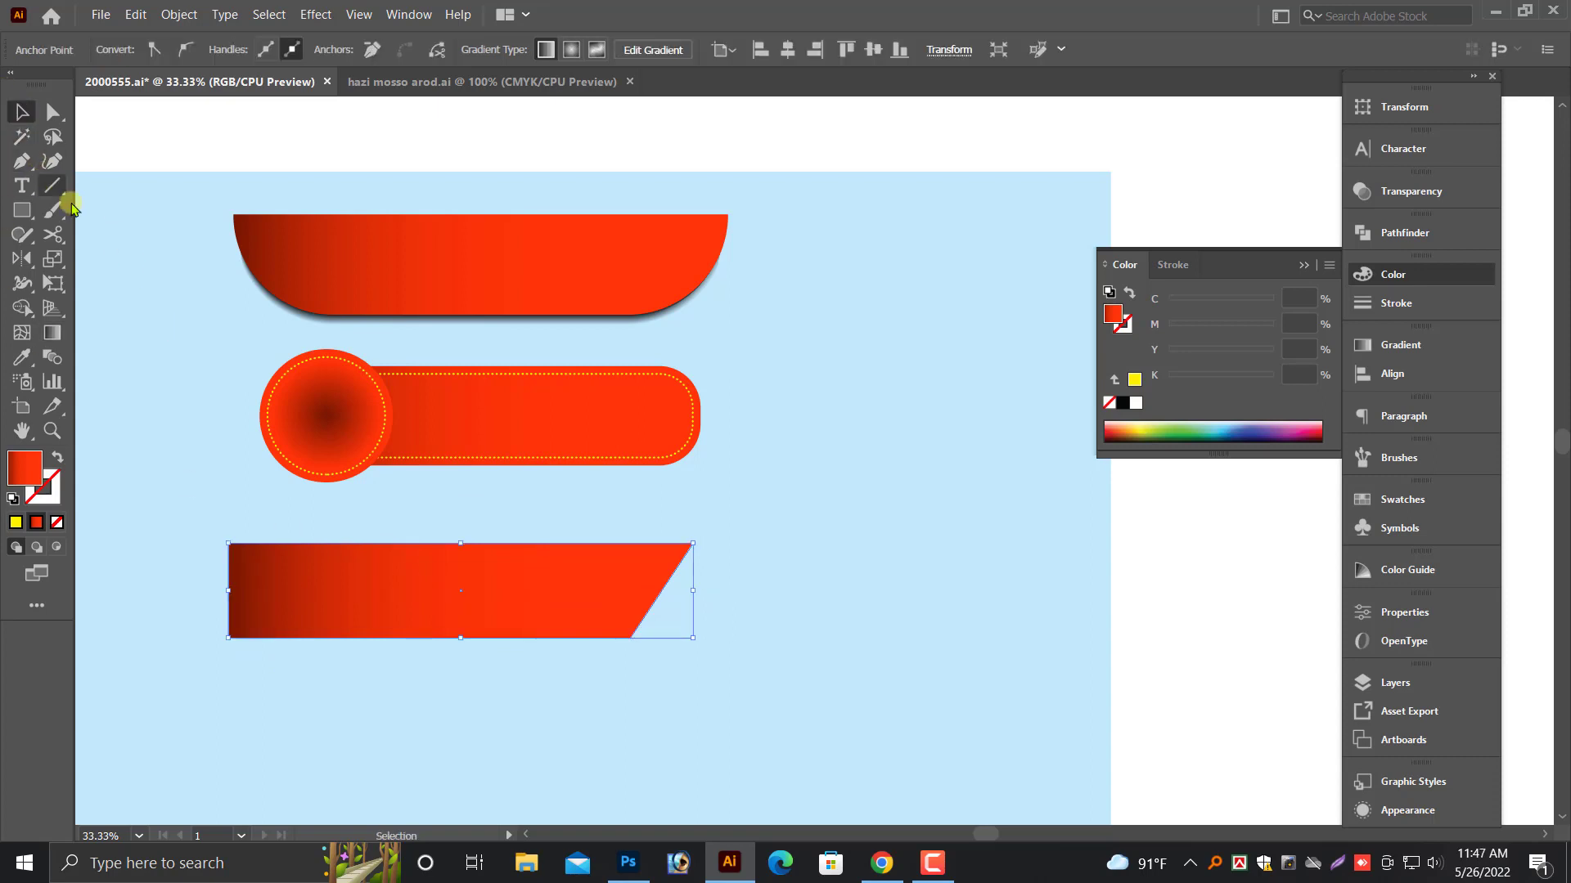
# - Try a 90° angle for the trapezoid's linear gradient, set it to -90°, and deselect the shape
pyautogui.click(1400, 345)
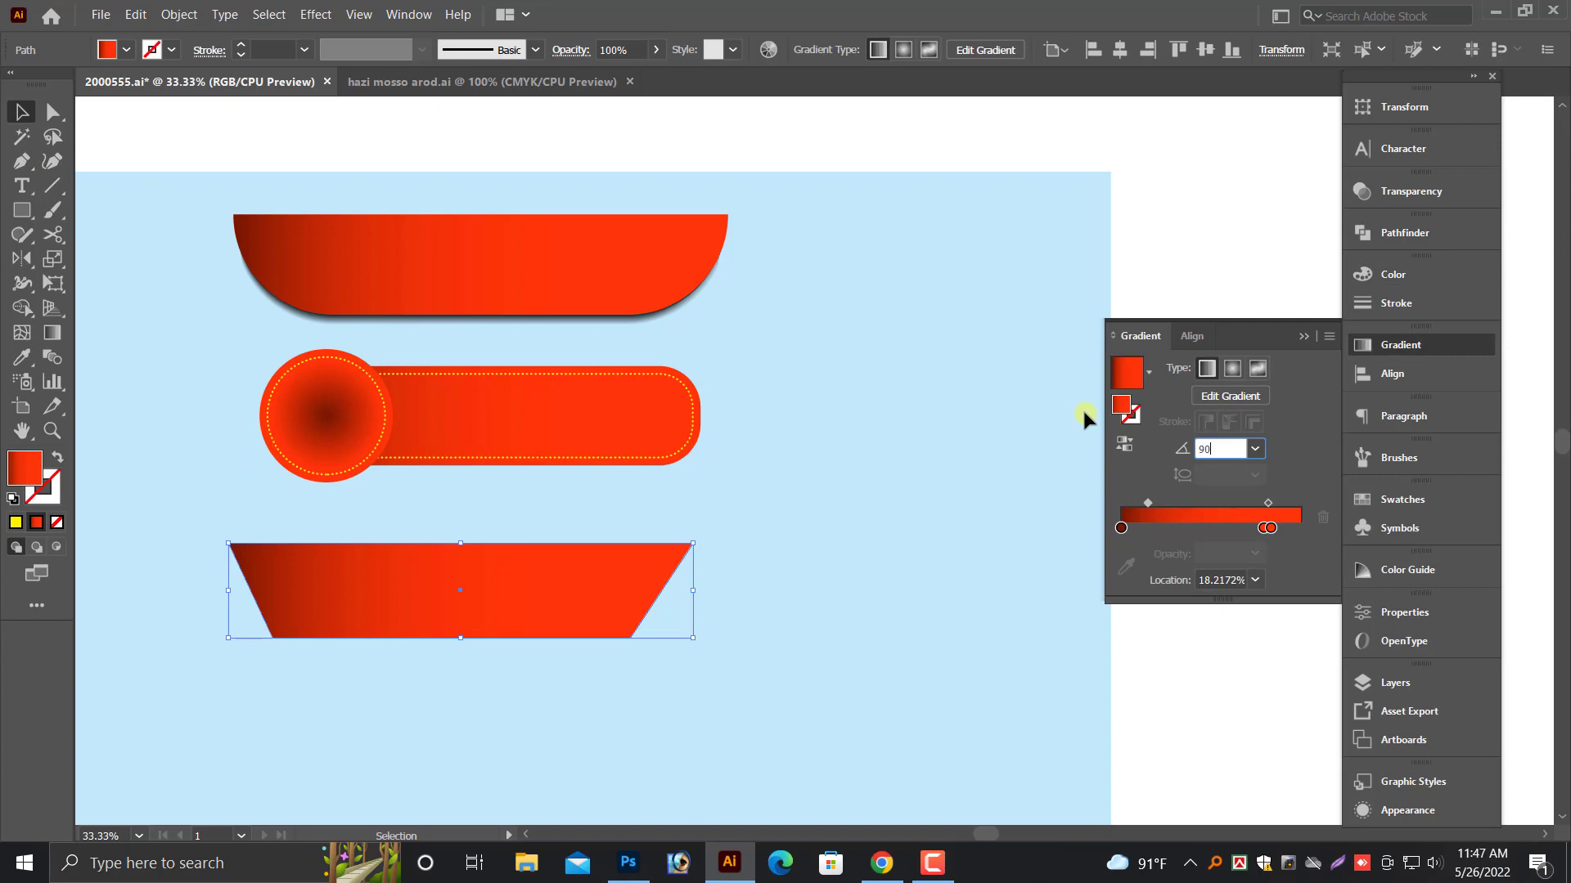
pyautogui.press('Return')
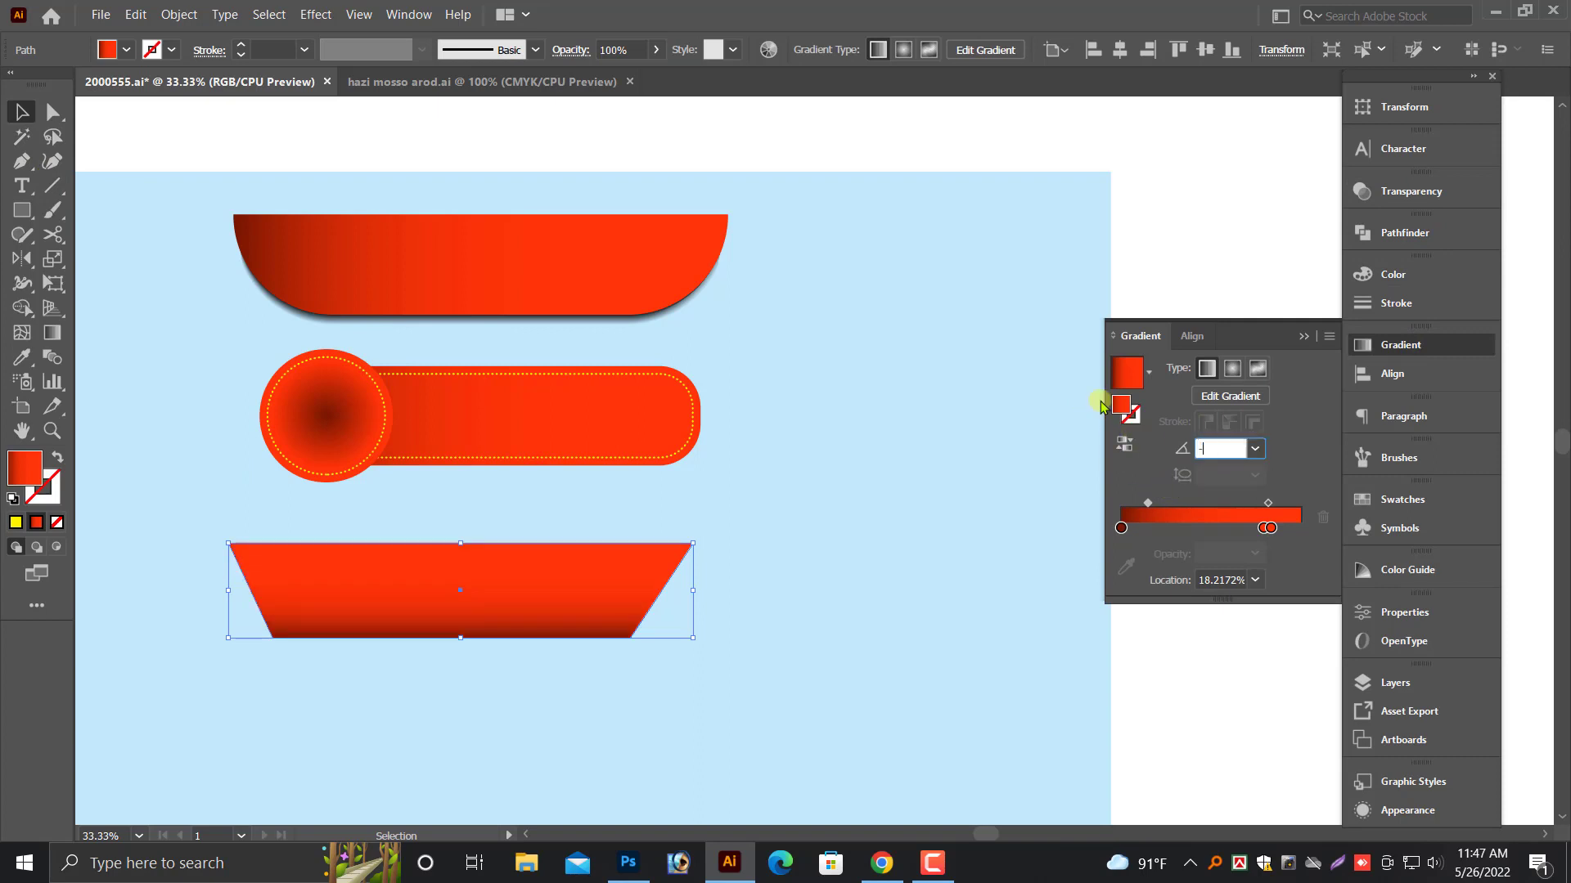
pyautogui.press('Return')
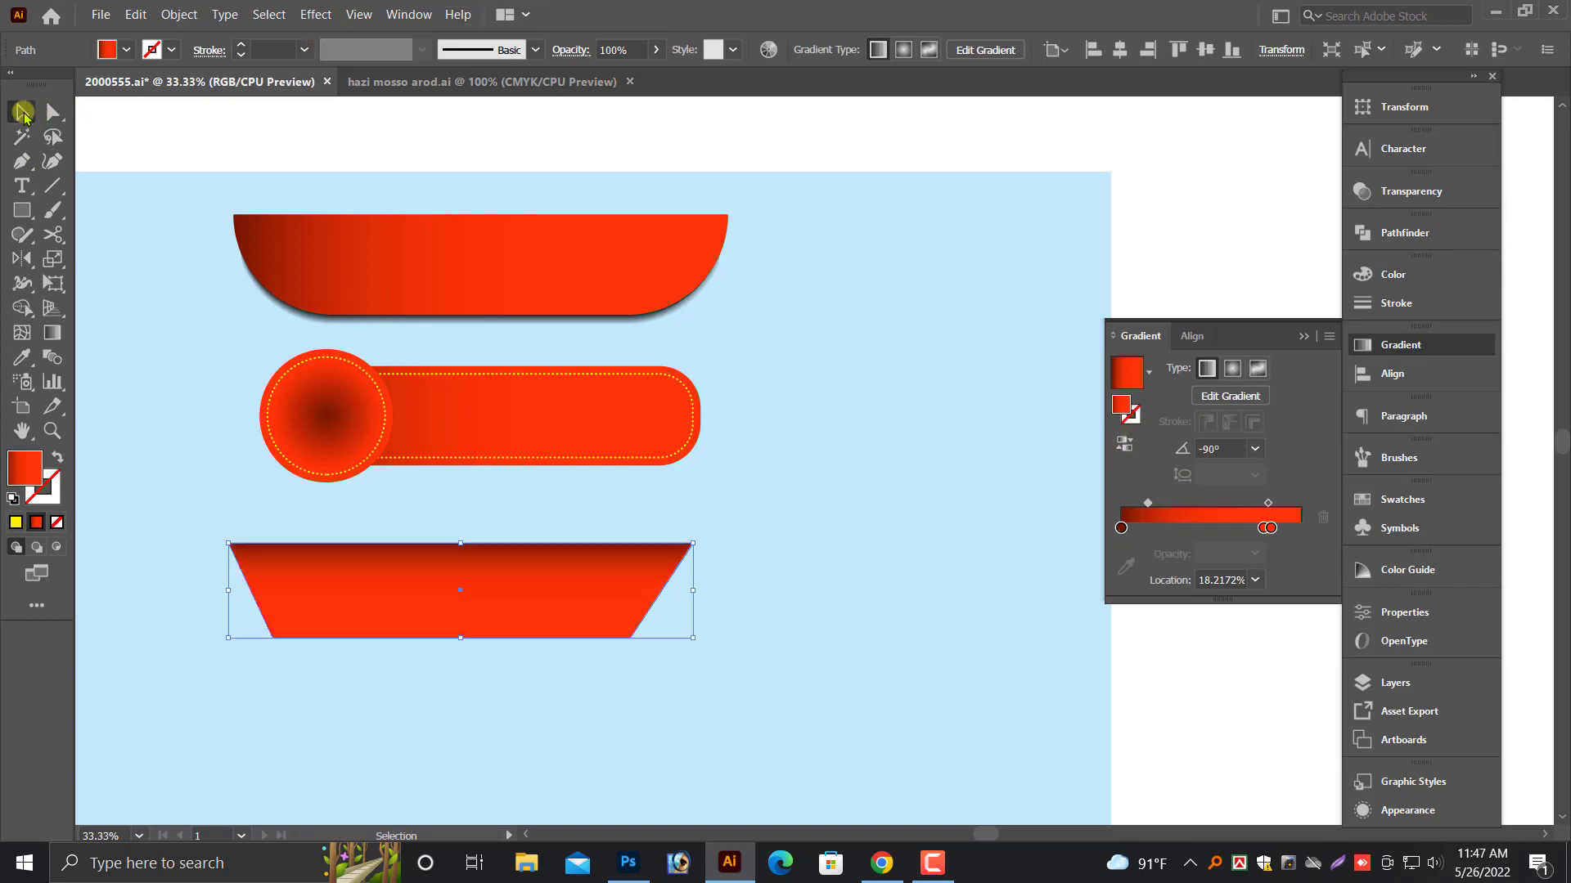
pyautogui.click(126, 435)
# - Unlock all locked objects in the document
pyautogui.scroll(3, 342, 648)
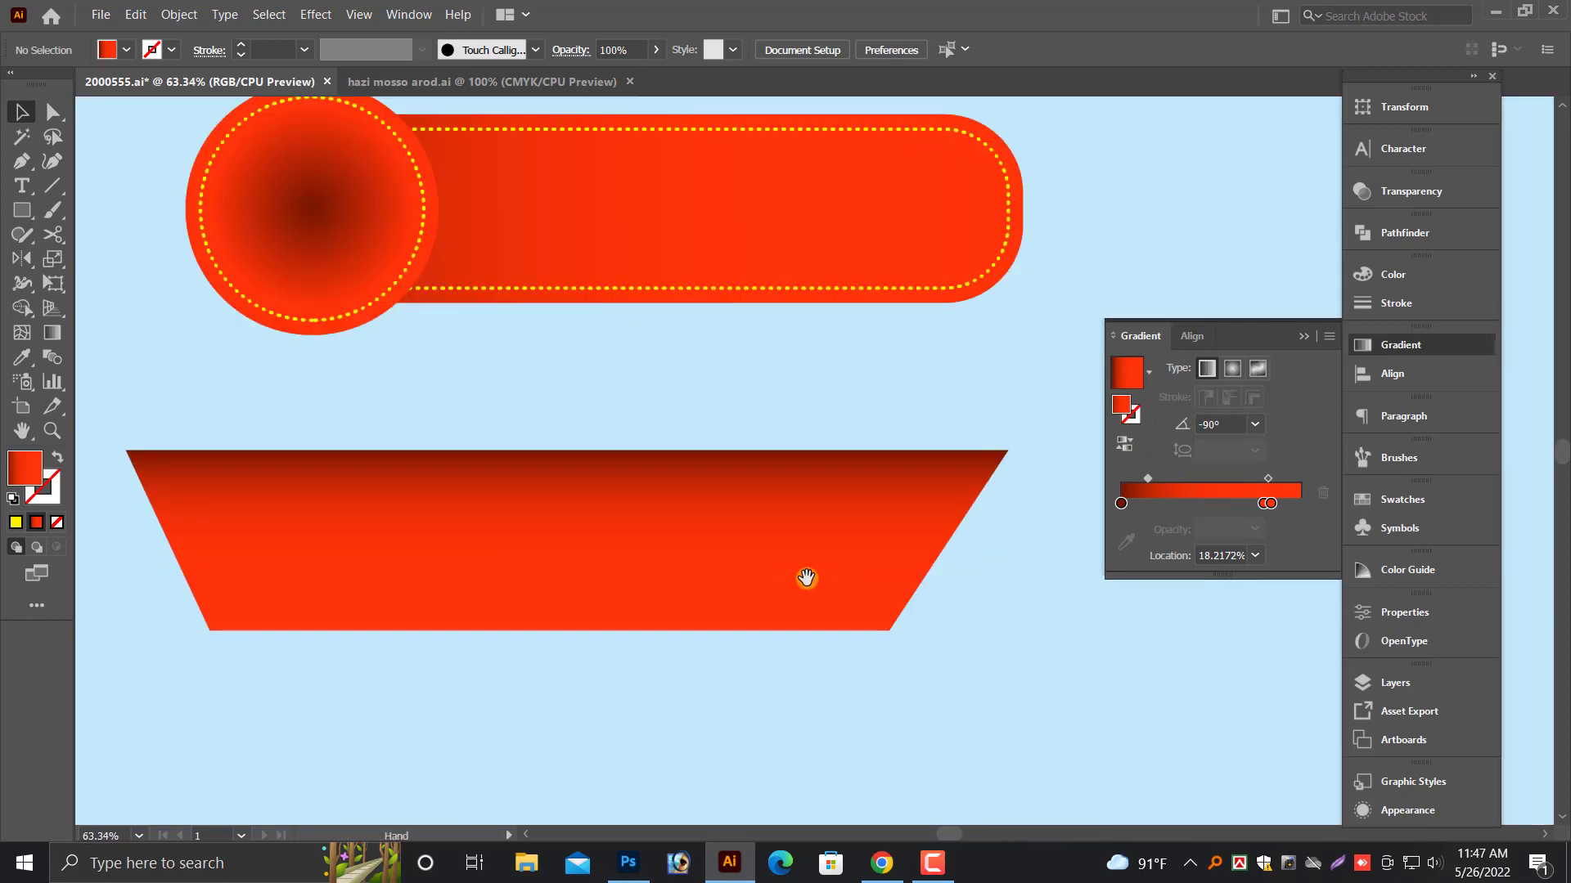
pyautogui.moveTo(710, 577); pyautogui.dragTo(733, 550)
pyautogui.click(774, 719)
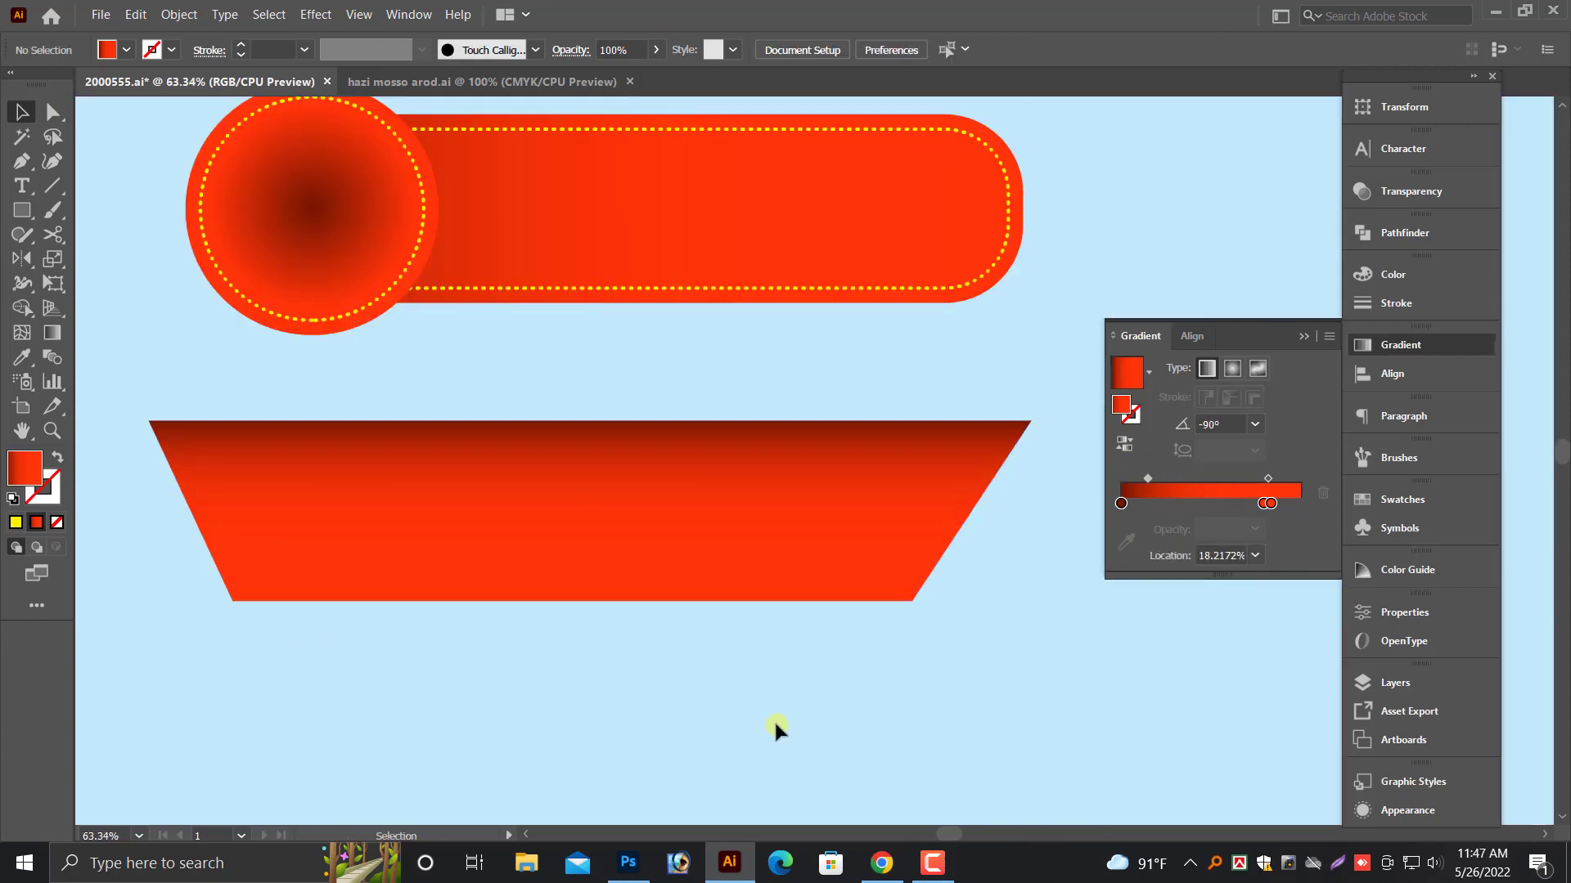
pyautogui.click(677, 582)
pyautogui.click(638, 674)
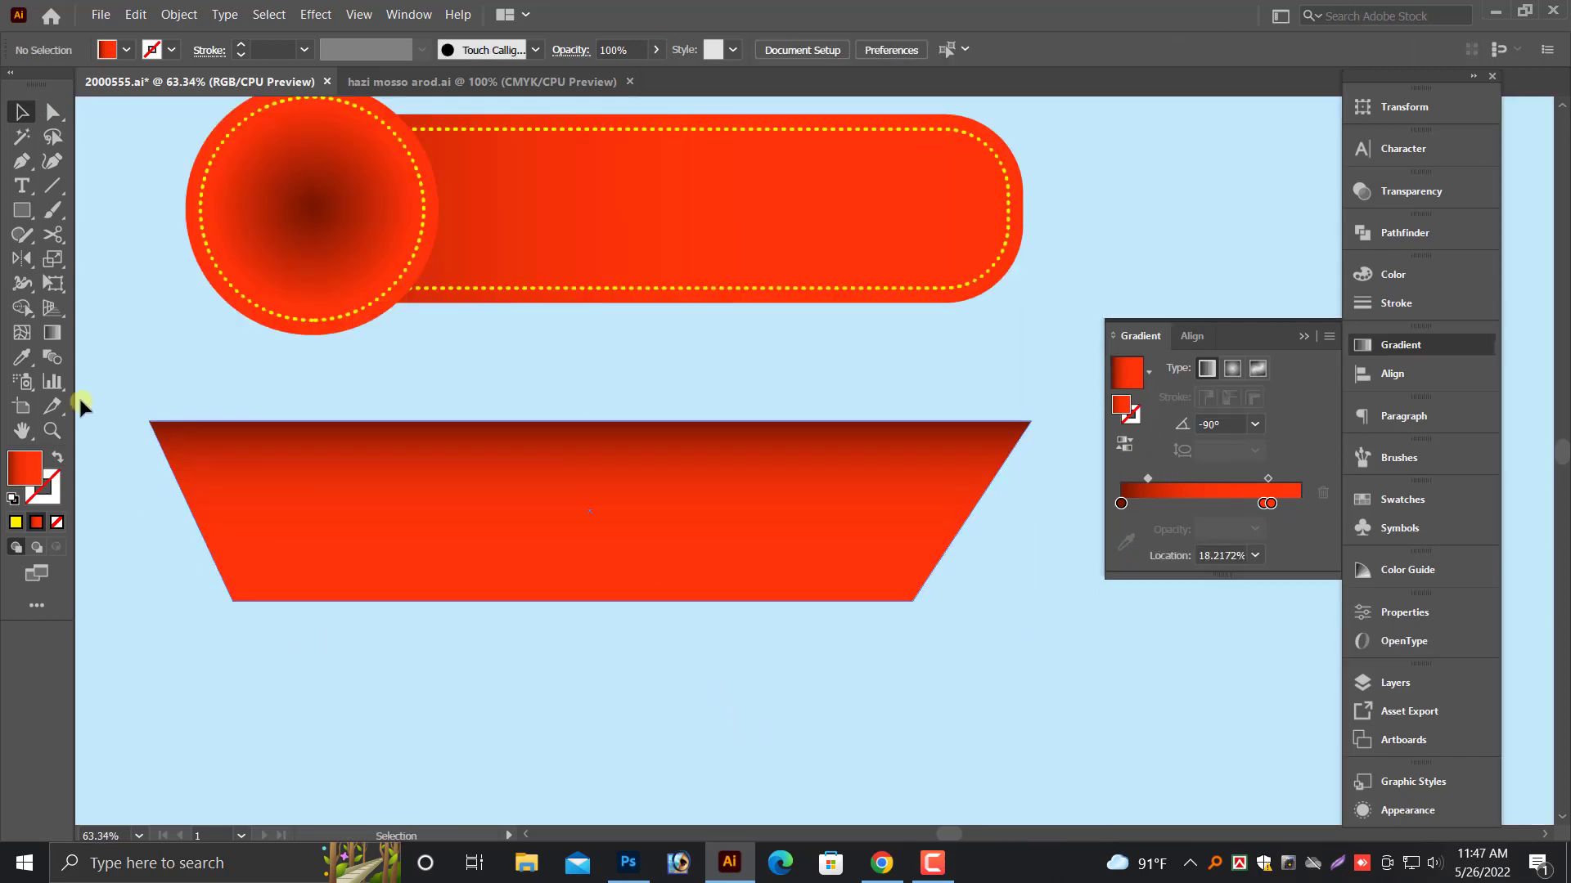
pyautogui.click(298, 448)
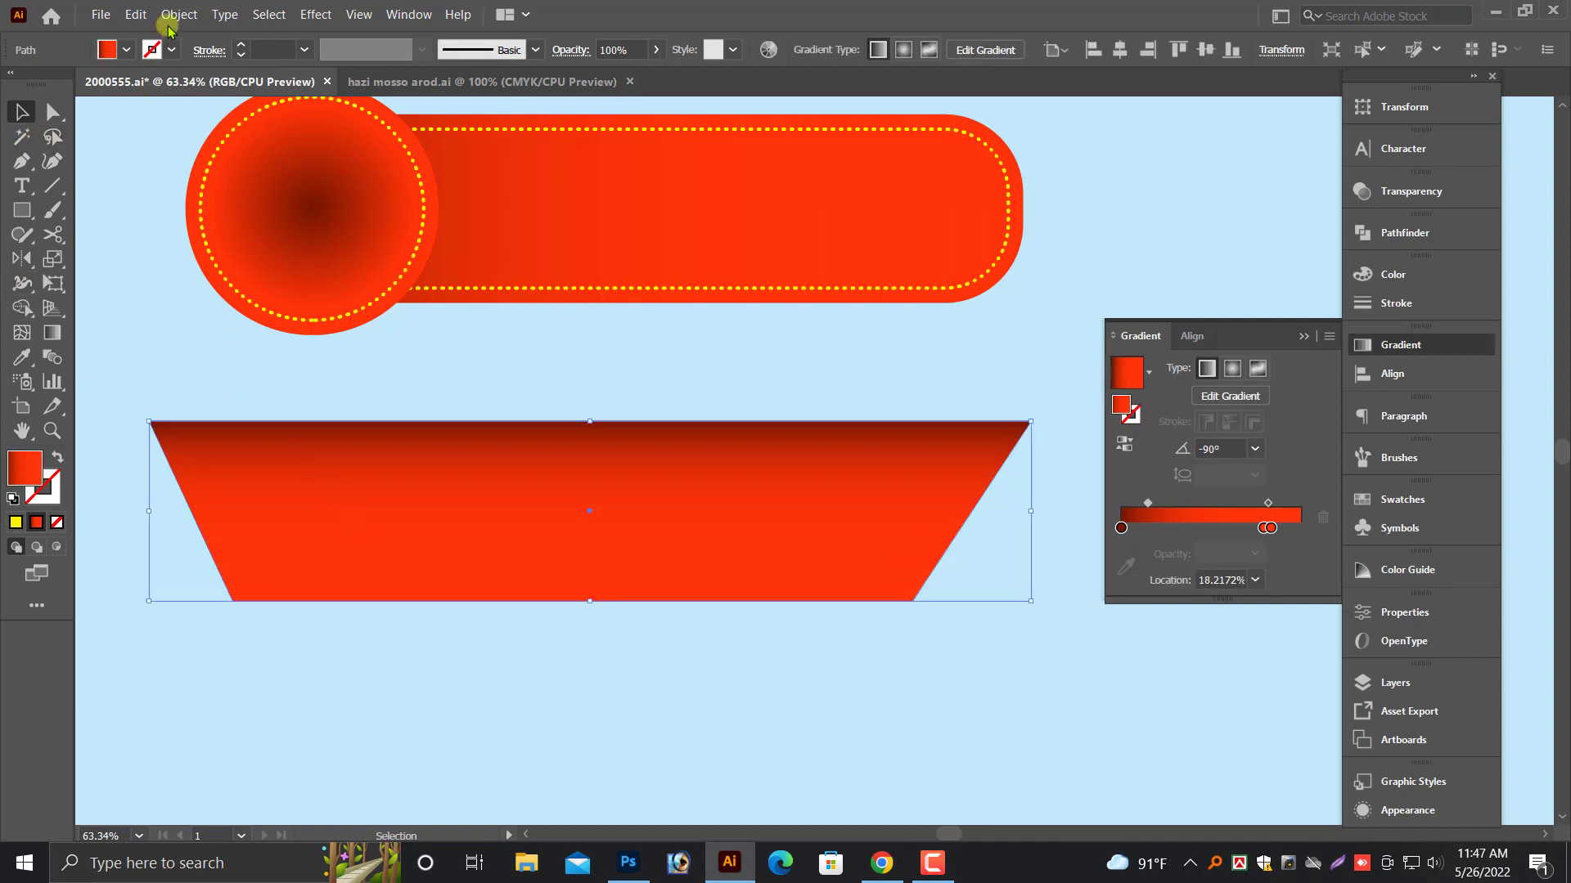
pyautogui.click(179, 14)
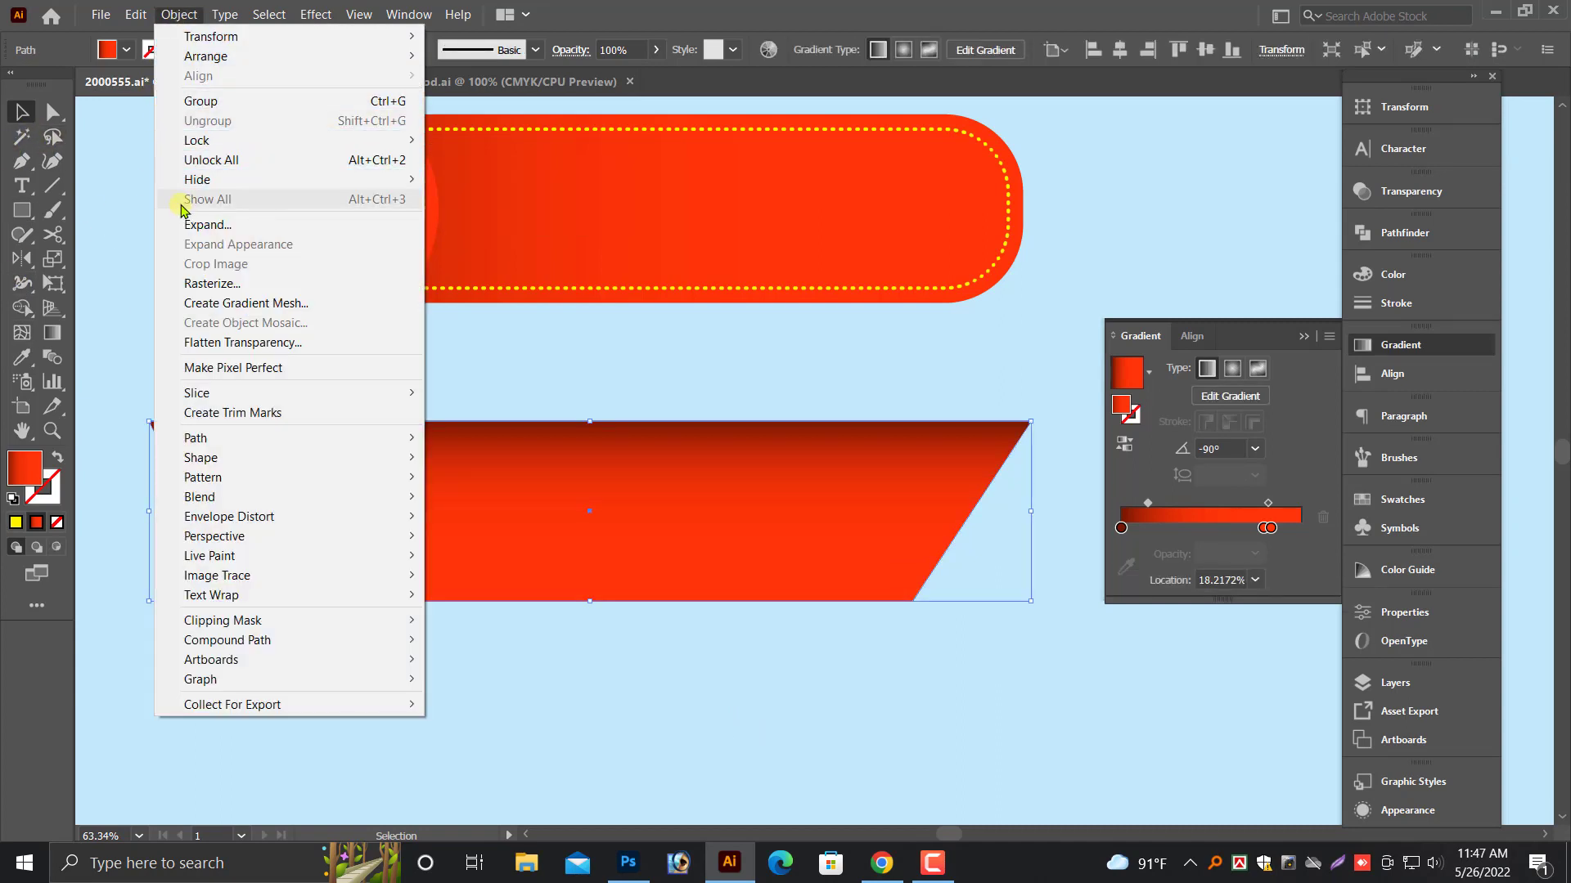
pyautogui.click(200, 159)
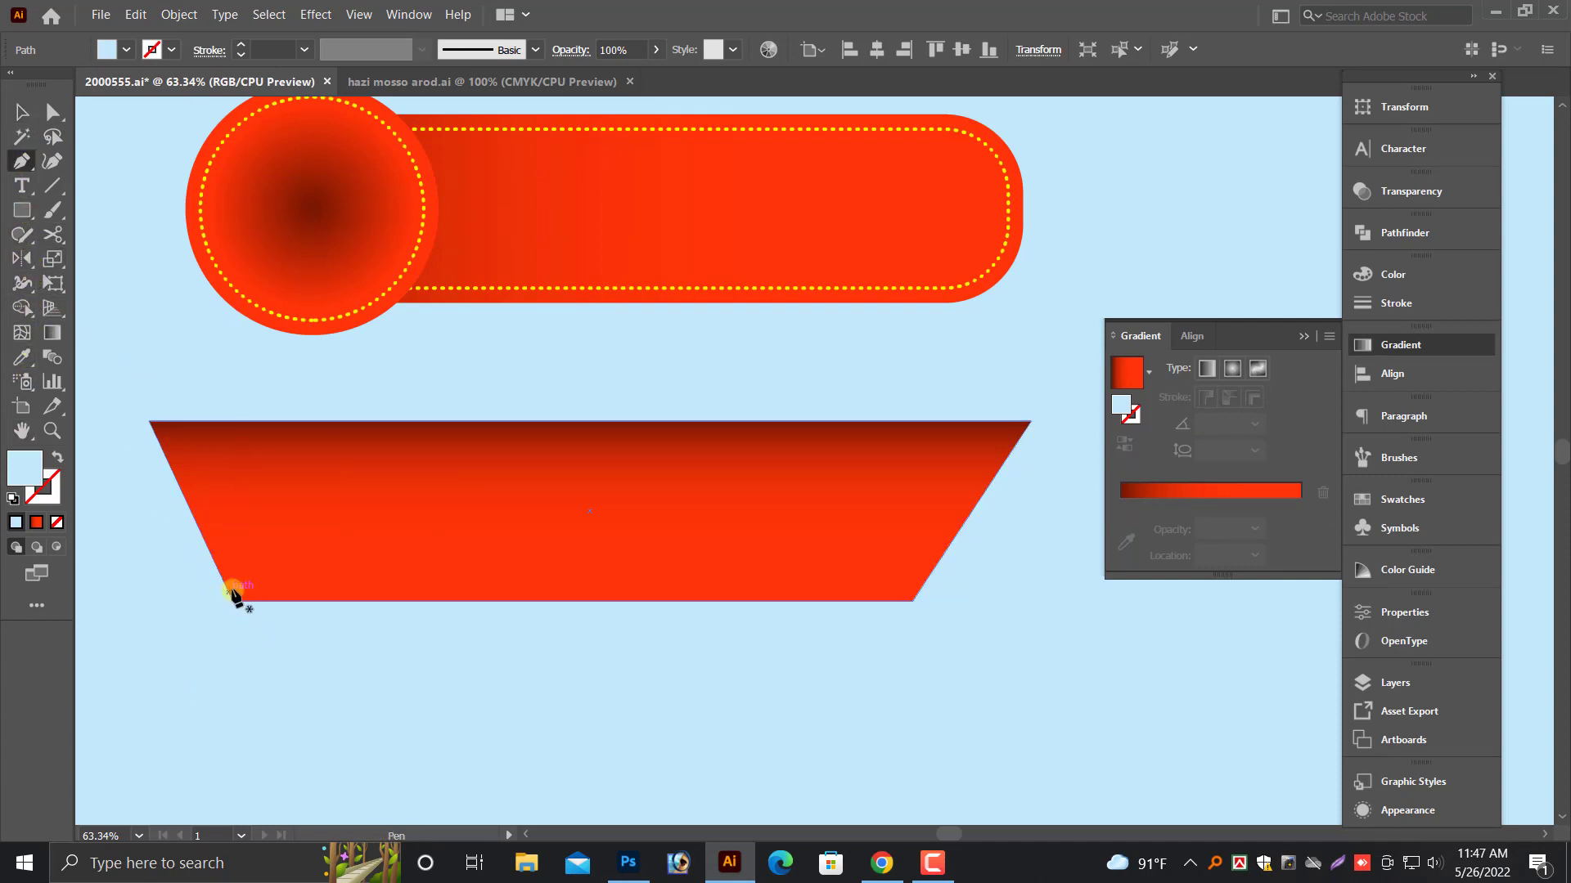
# - Draw an open four-point Pen path just below the trapezoid's bottom edge, starting and ending on its slanted sides, and swap its fill and stroke
pyautogui.click(225, 583)
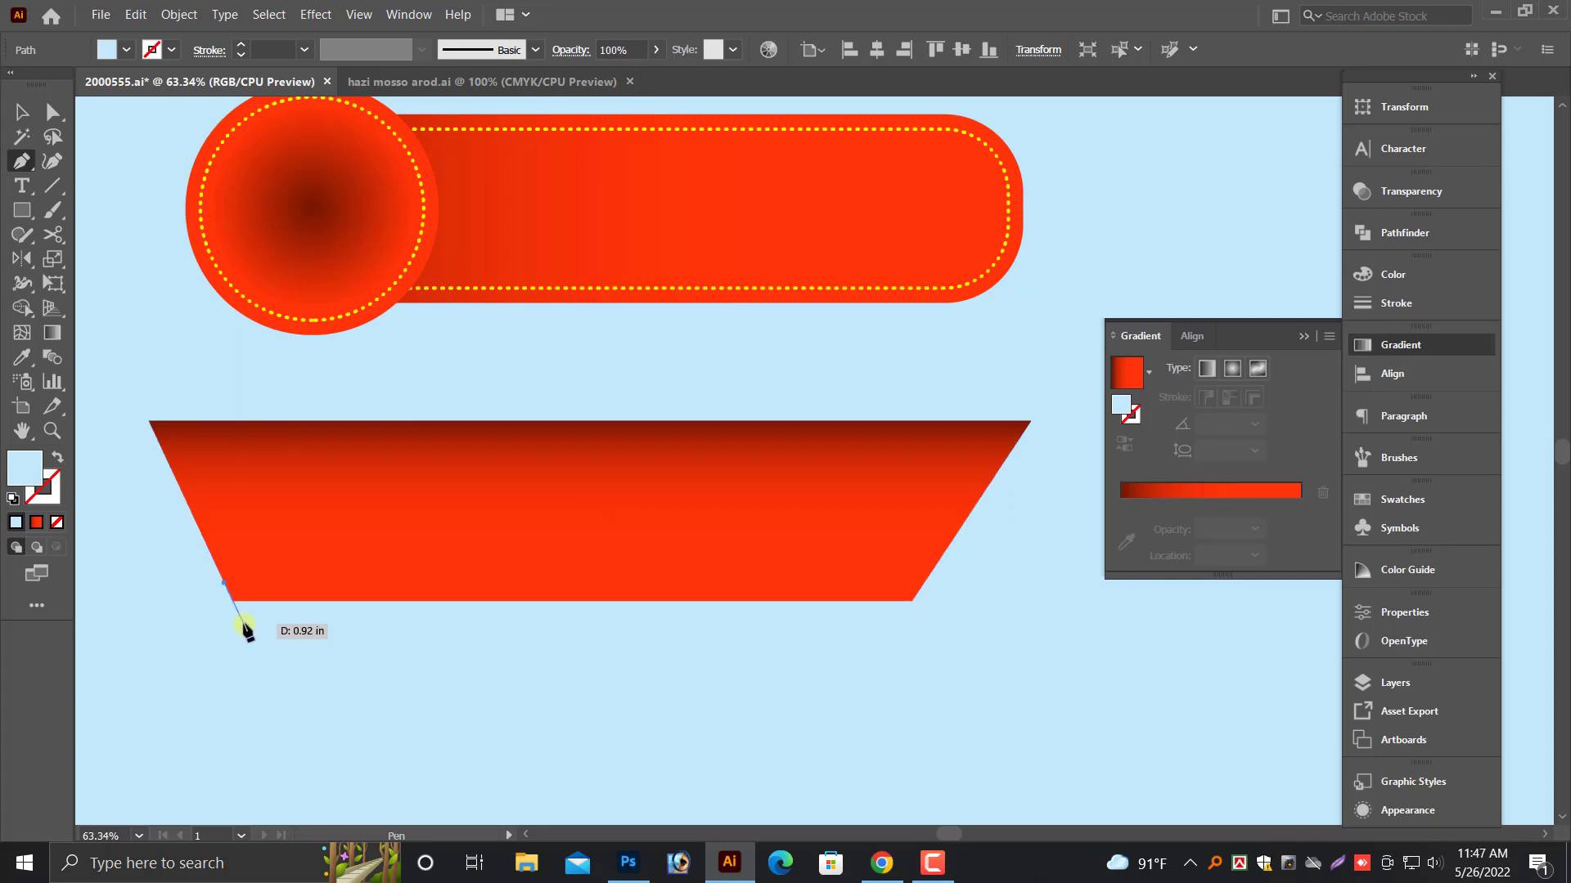
pyautogui.click(244, 624)
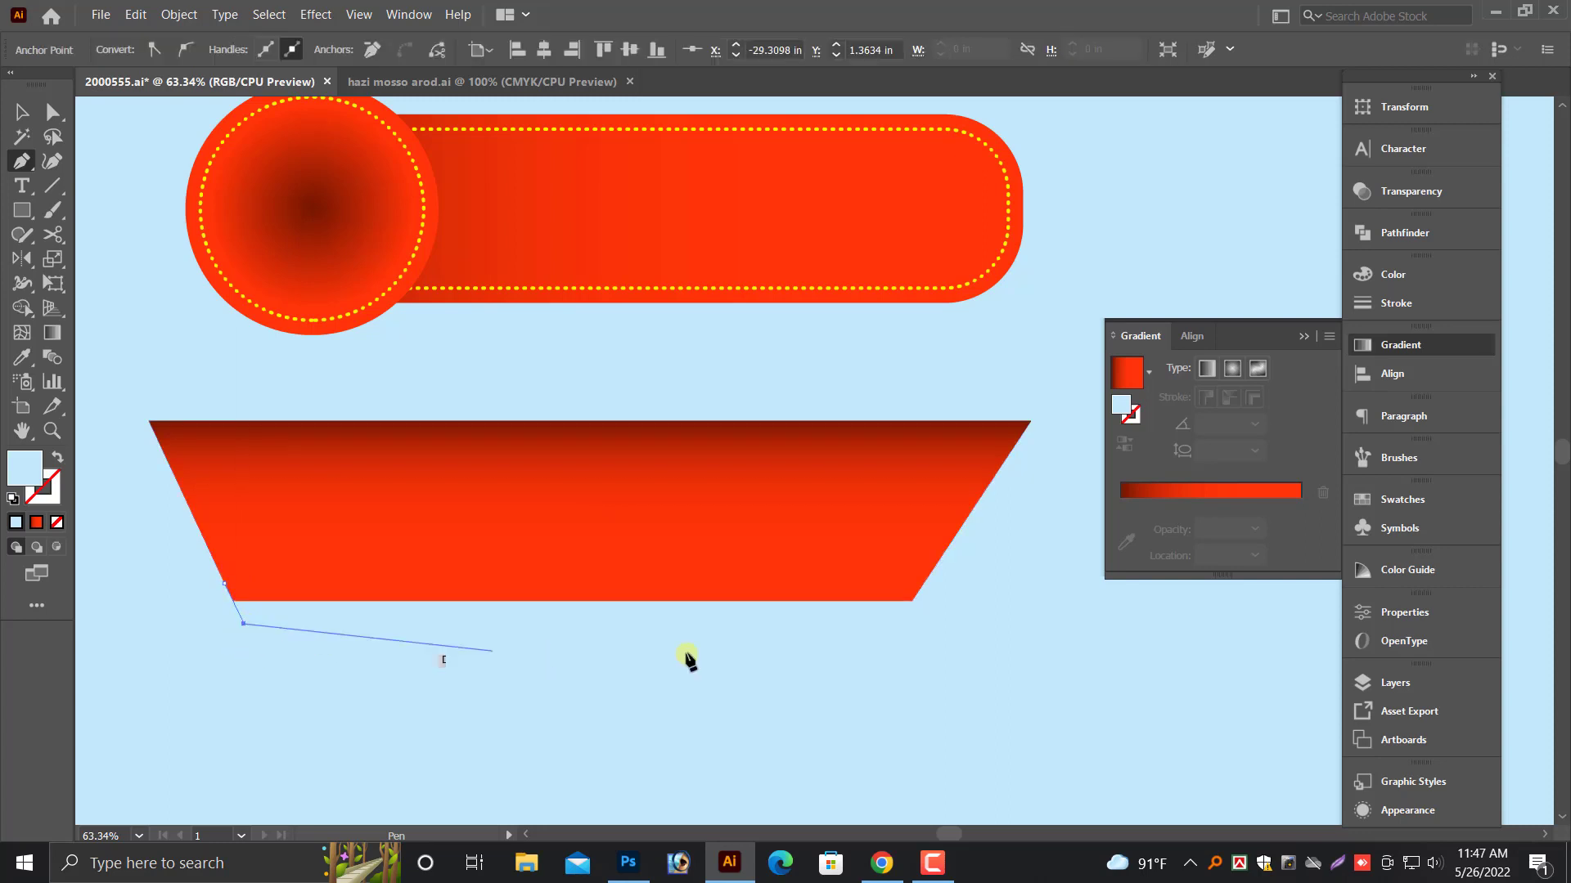
pyautogui.click(891, 625)
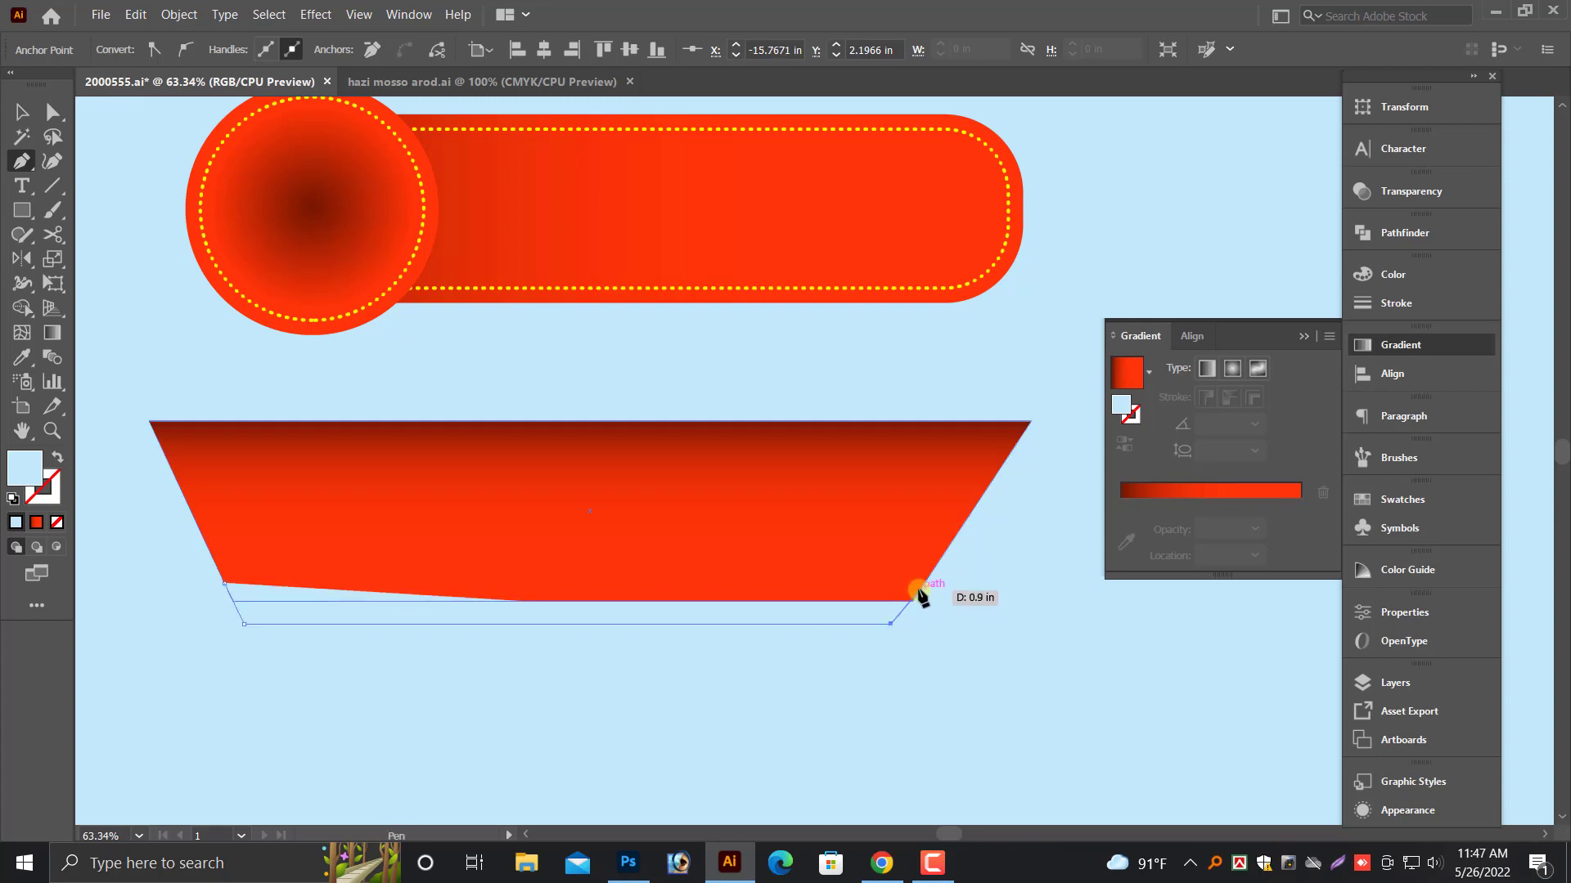
pyautogui.click(919, 590)
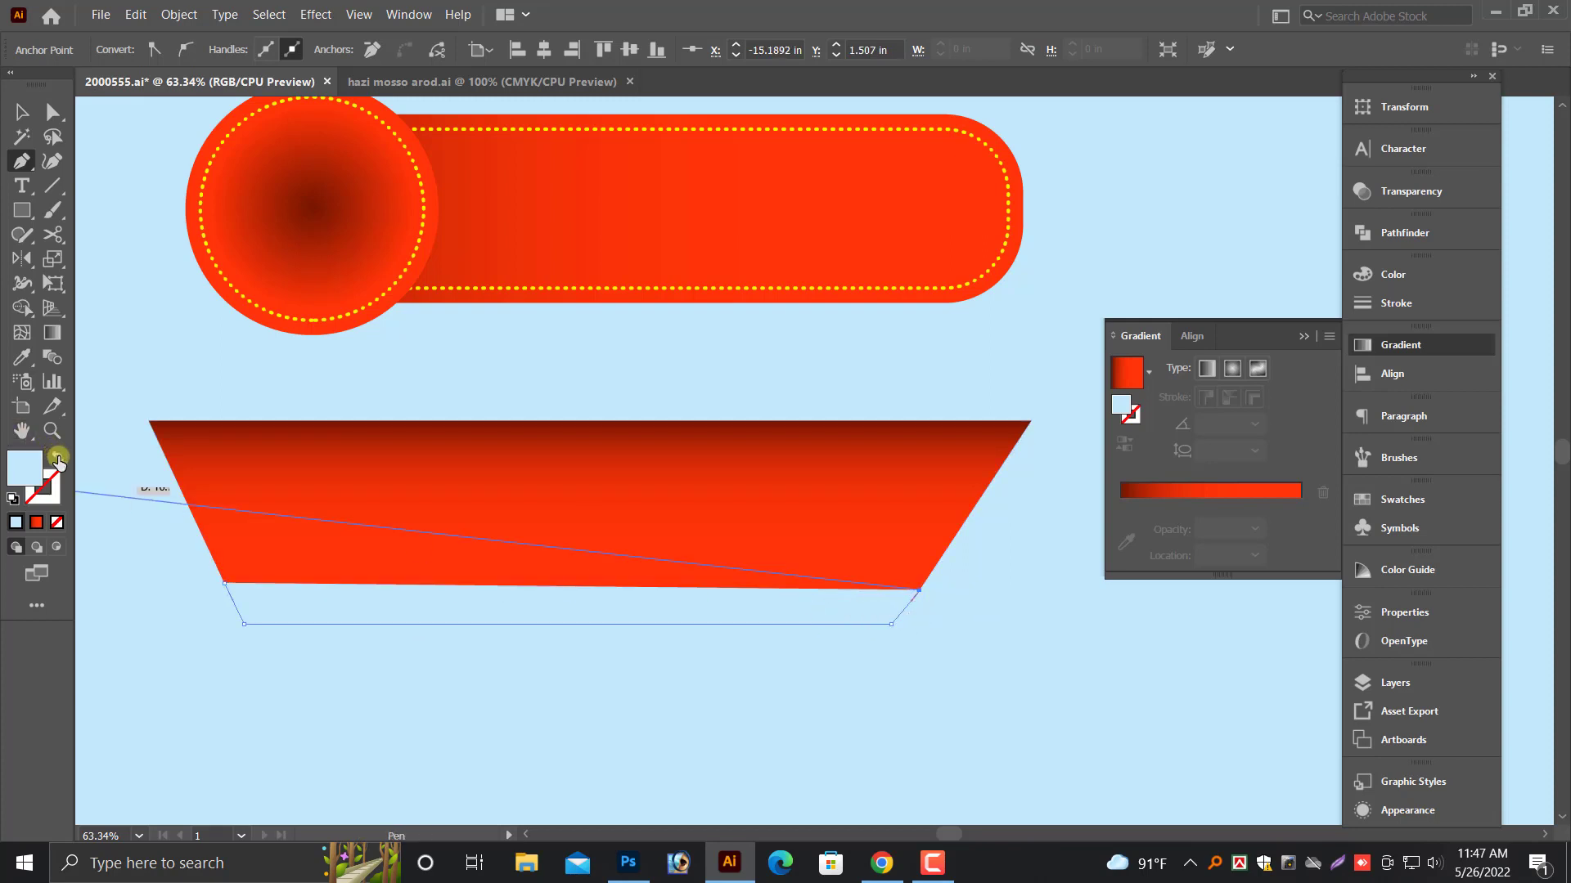
pyautogui.click(57, 459)
pyautogui.click(20, 112)
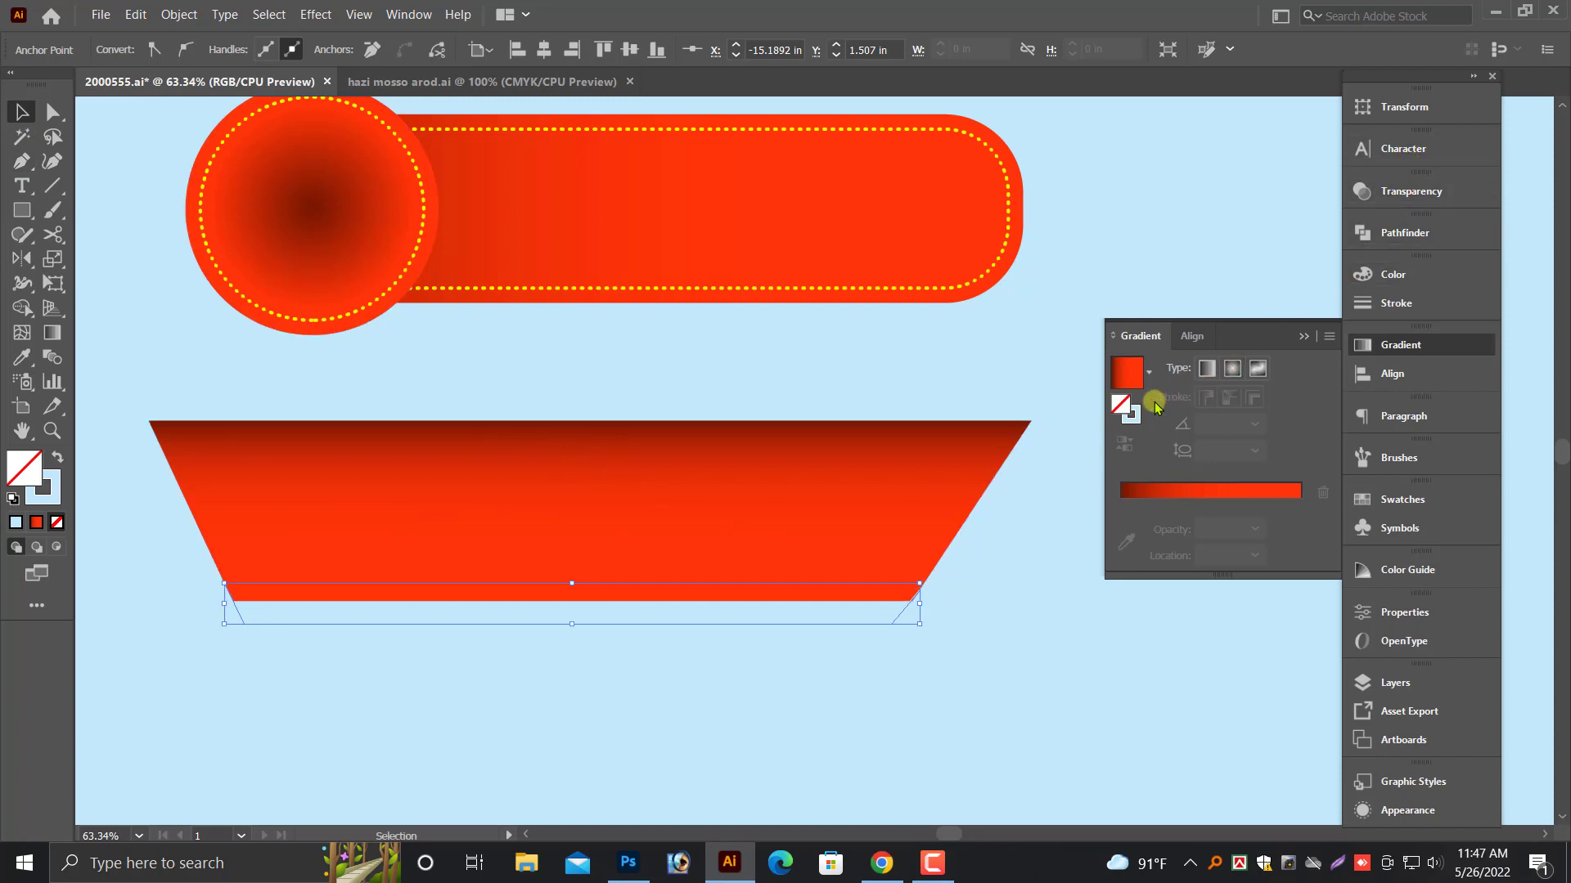
# - Set the open path's stroke color to black and deselect it
pyautogui.click(1360, 276)
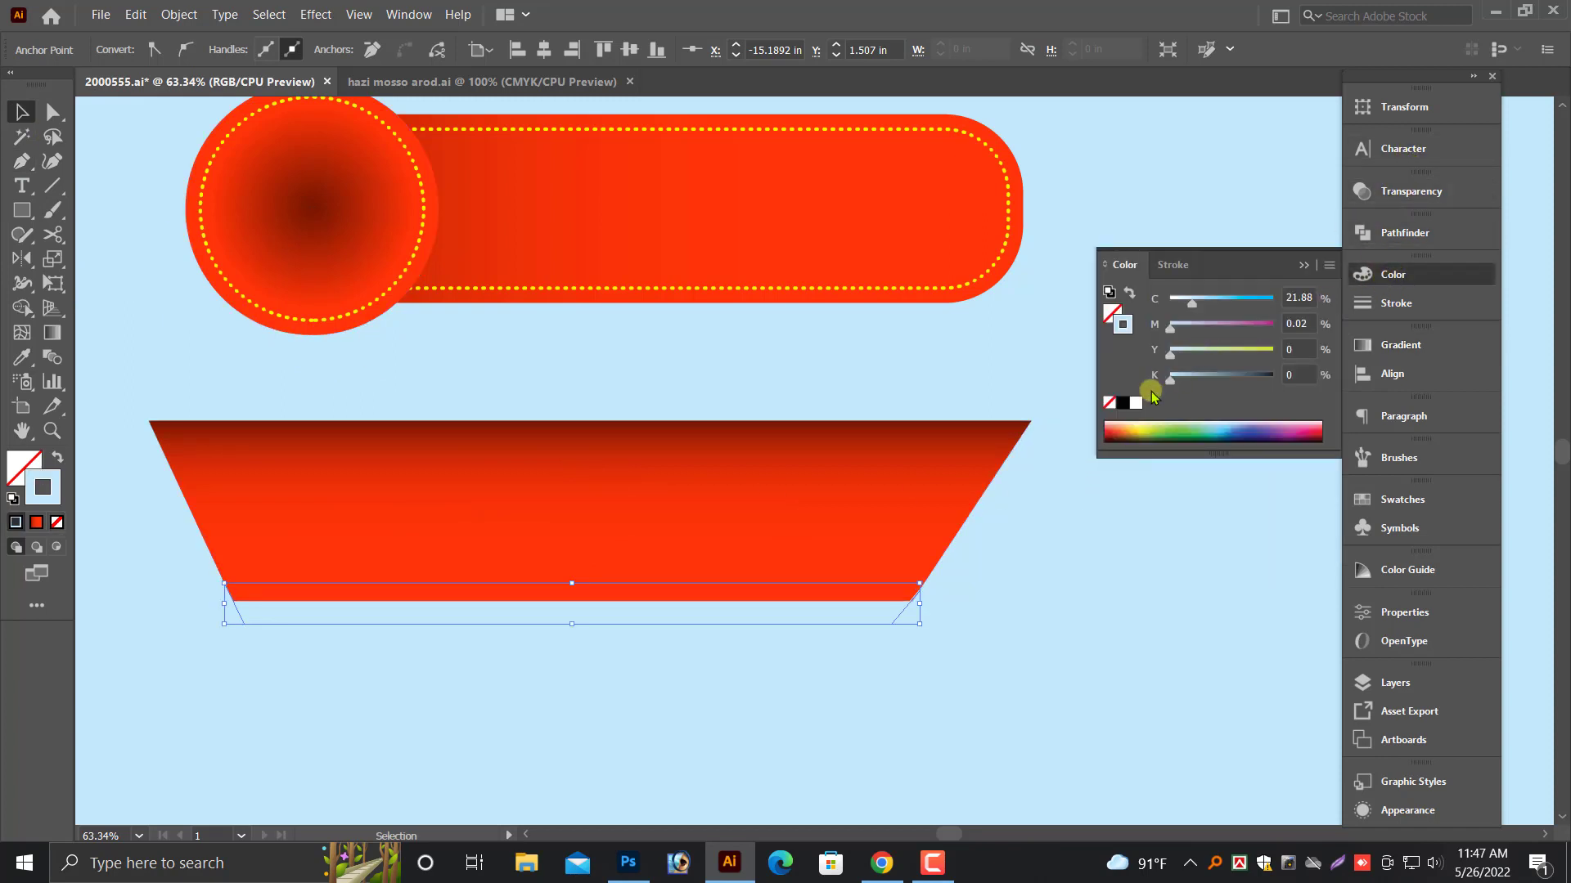
pyautogui.click(1127, 404)
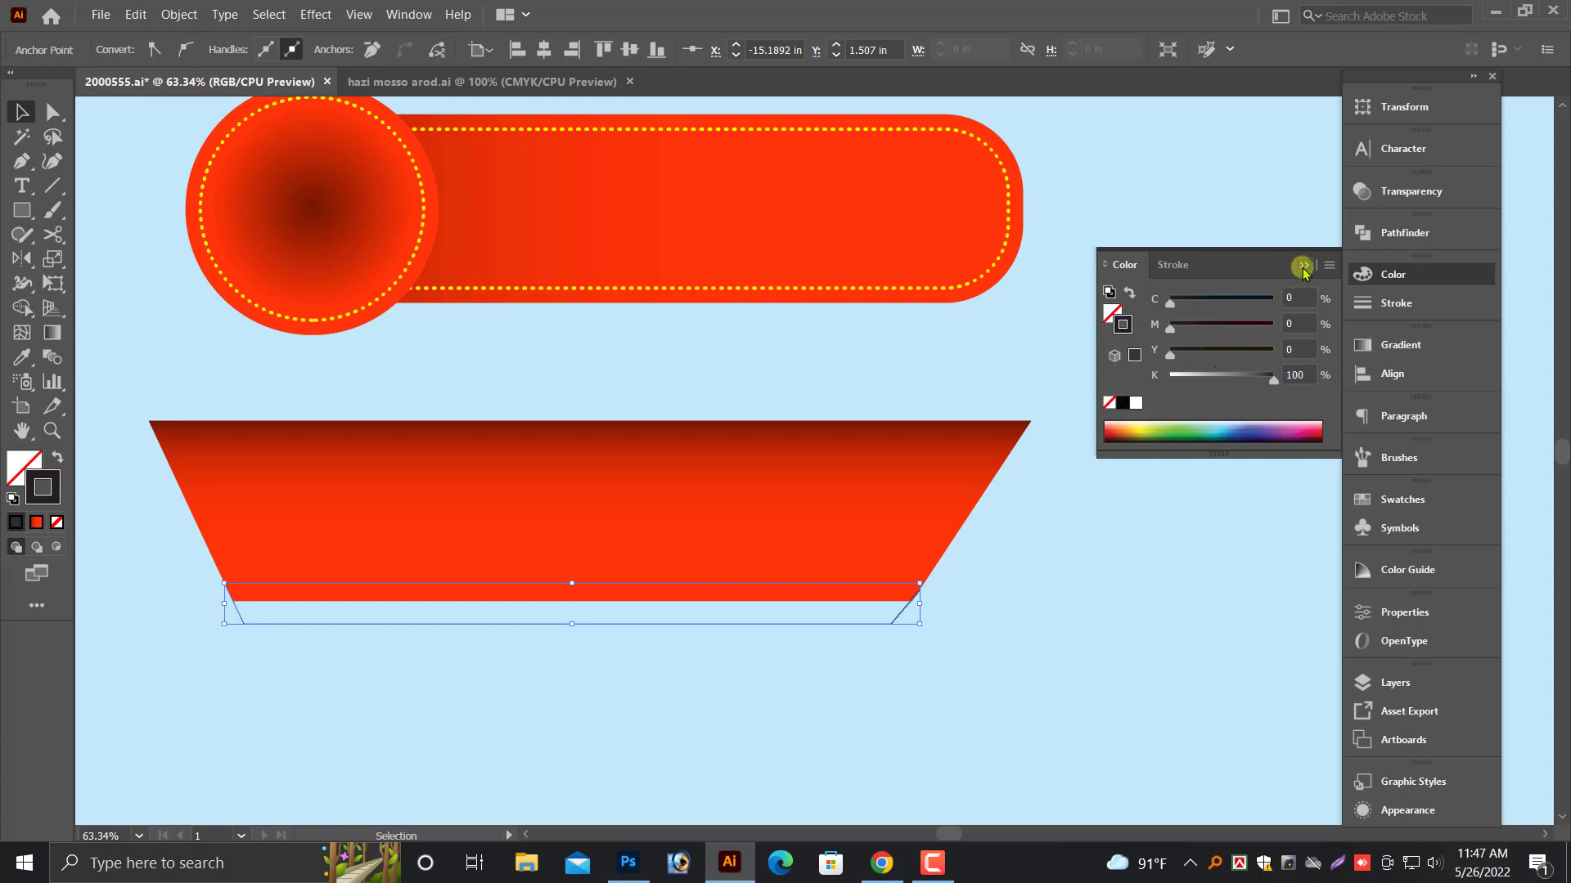
pyautogui.click(1303, 266)
pyautogui.click(1127, 438)
# - Draw a straight horizontal Pen line about 13 in long just below the black path, and swap its fill and stroke
pyautogui.scroll(-1, 848, 483)
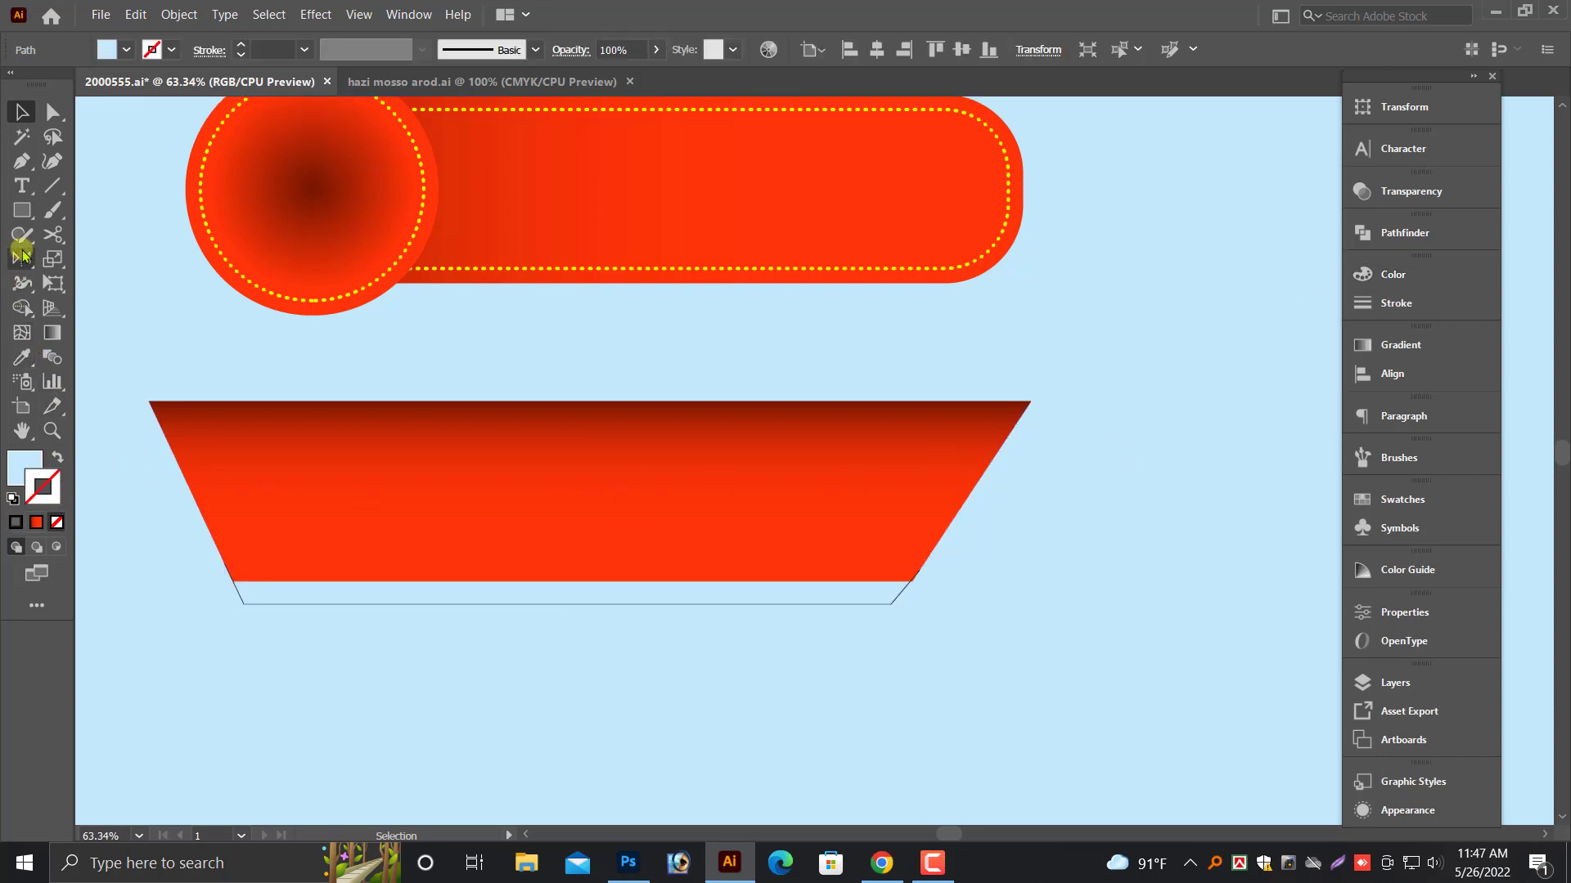
pyautogui.click(20, 168)
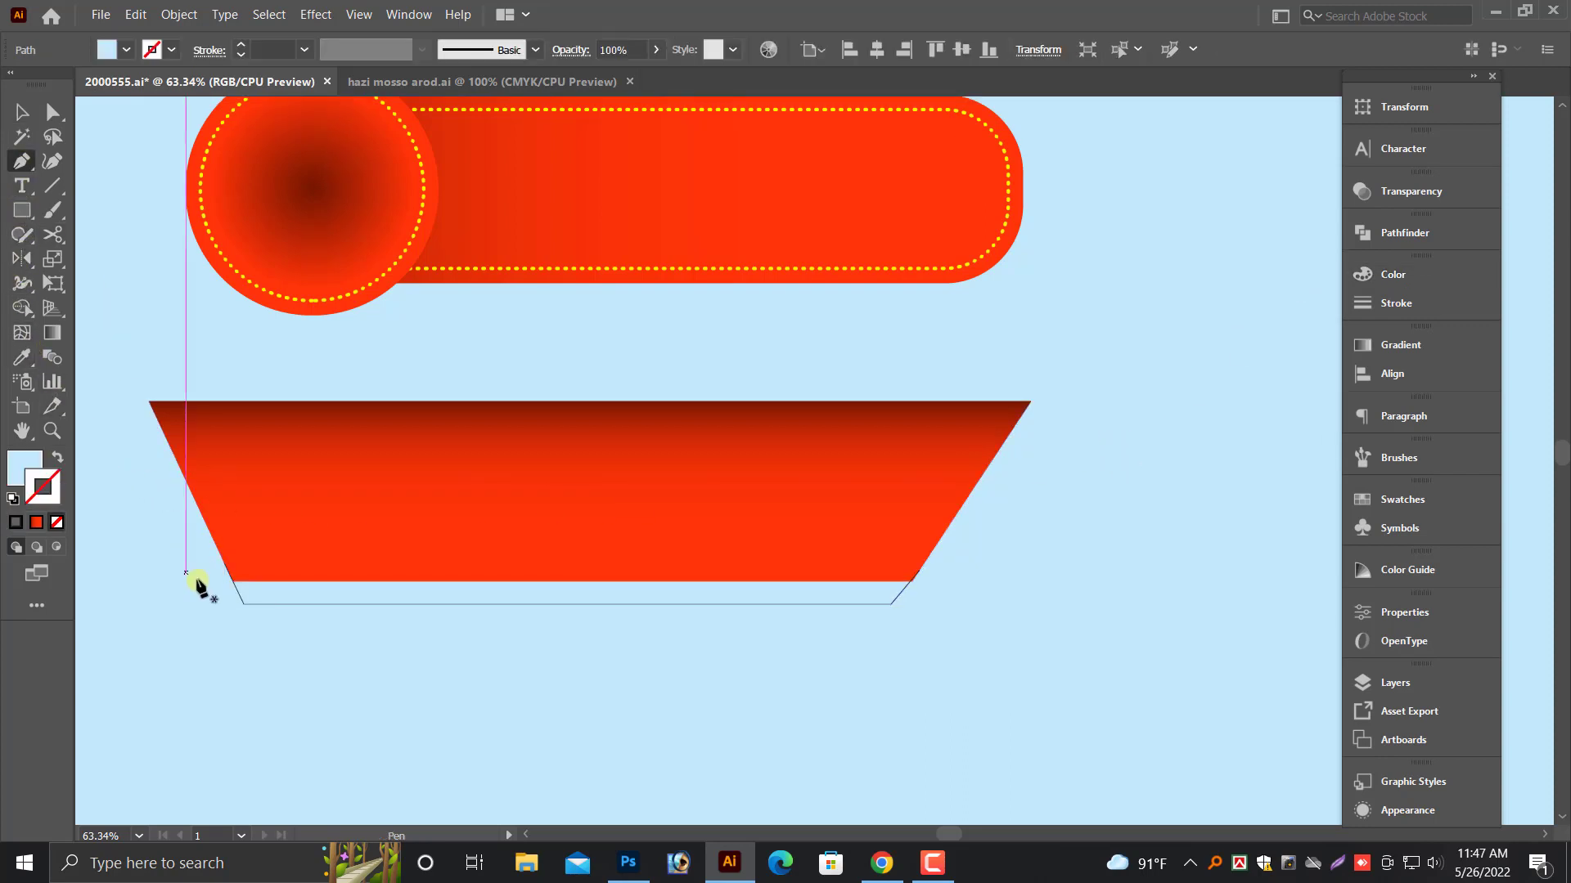
pyautogui.click(248, 629)
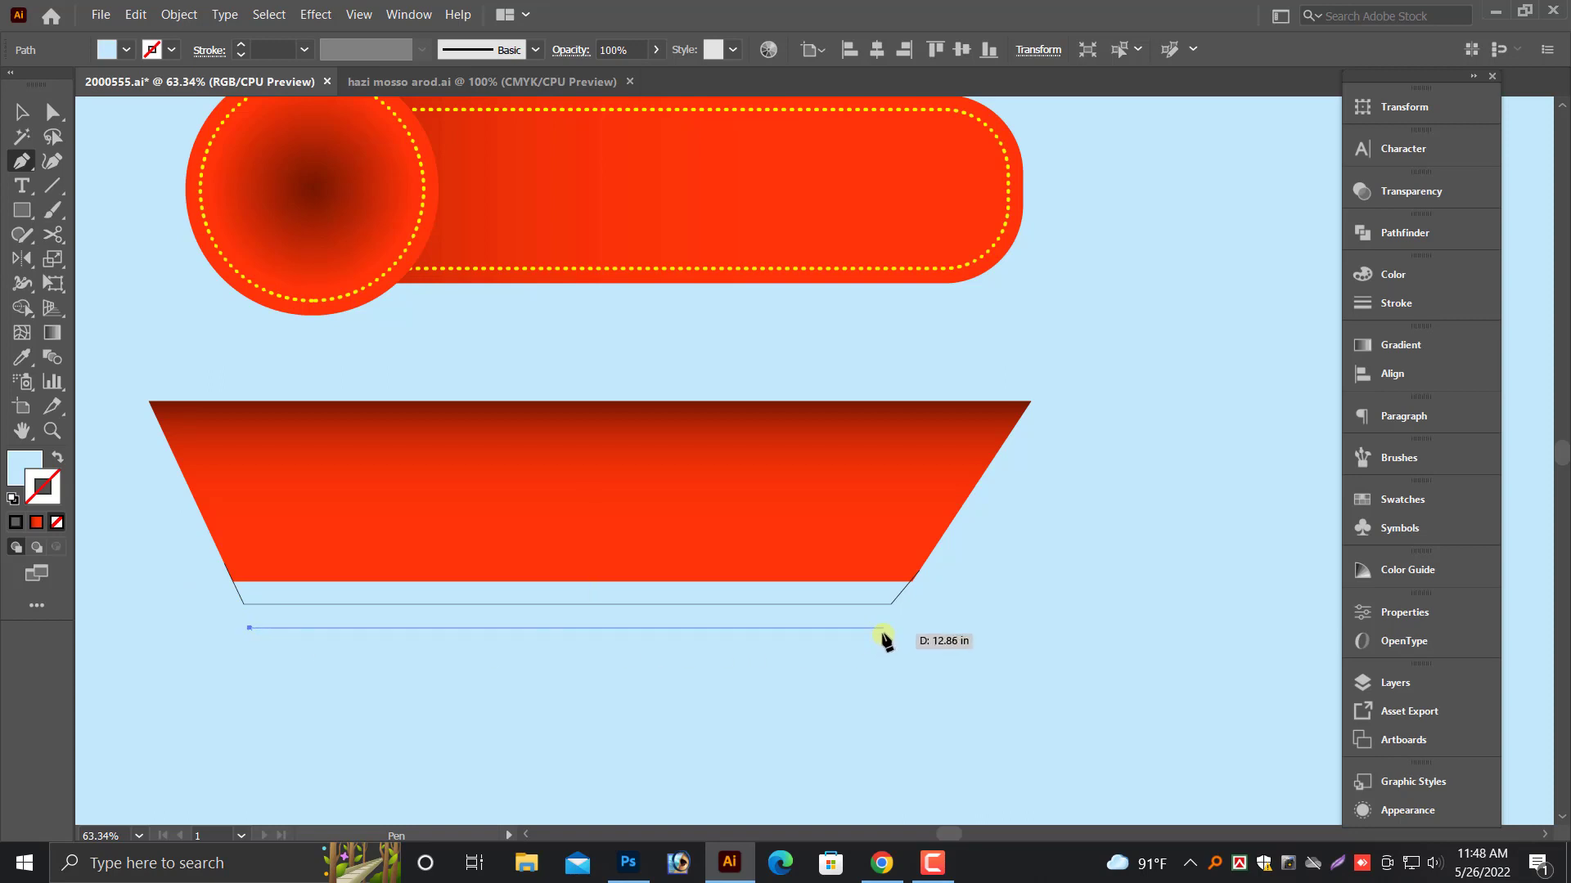
pyautogui.click(882, 628)
pyautogui.click(54, 463)
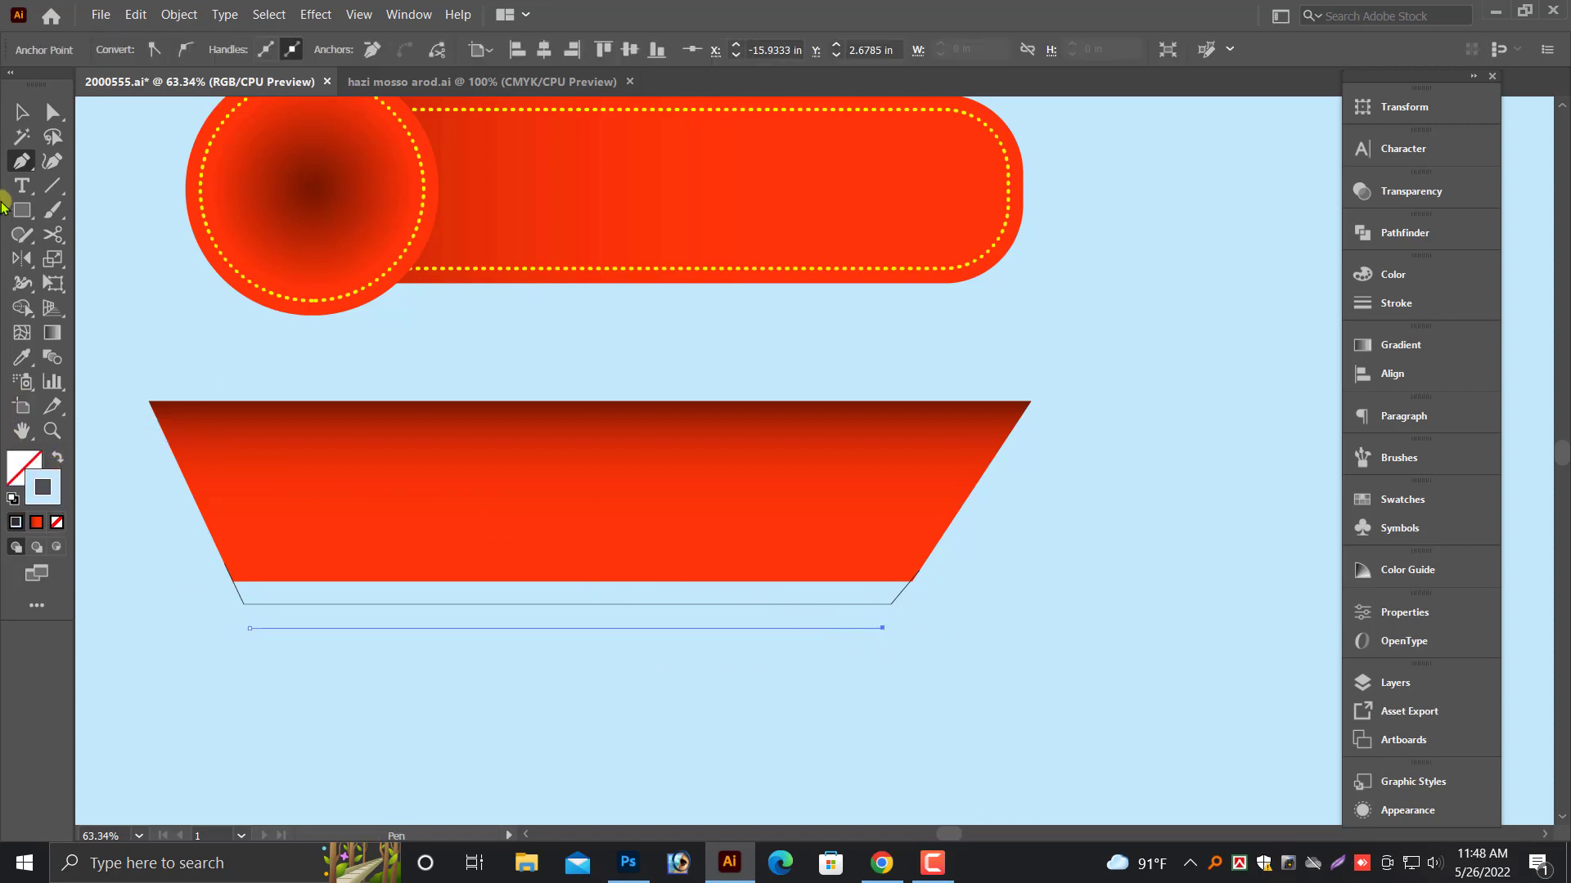
pyautogui.click(18, 113)
# - Copy the open path's black stroke onto the straight line with the Eyedropper
pyautogui.click(22, 356)
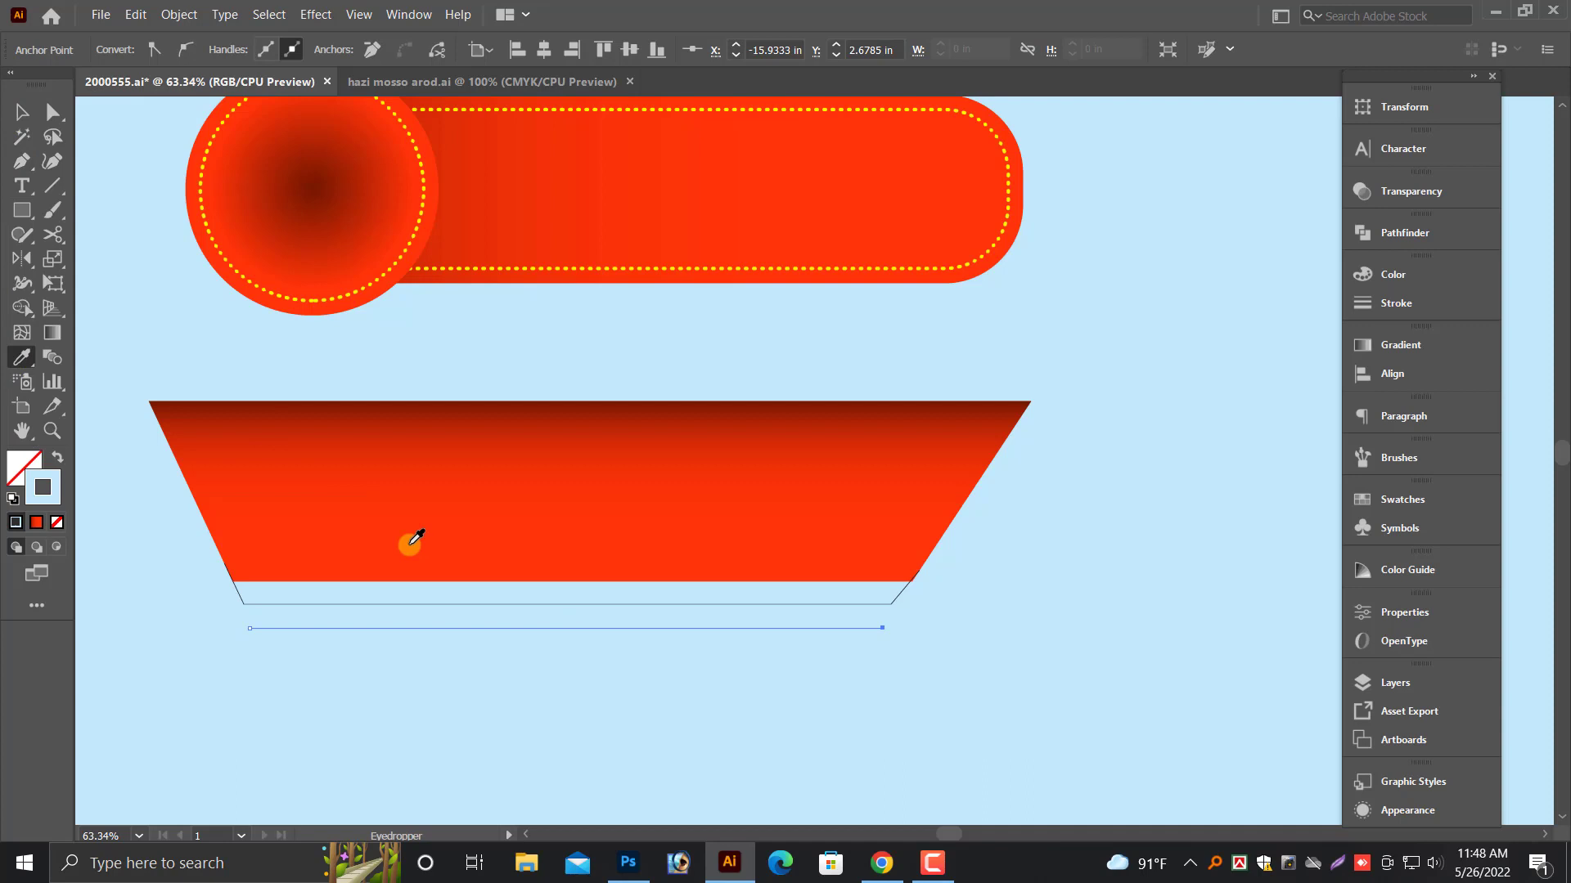
pyautogui.click(447, 603)
pyautogui.press('v')
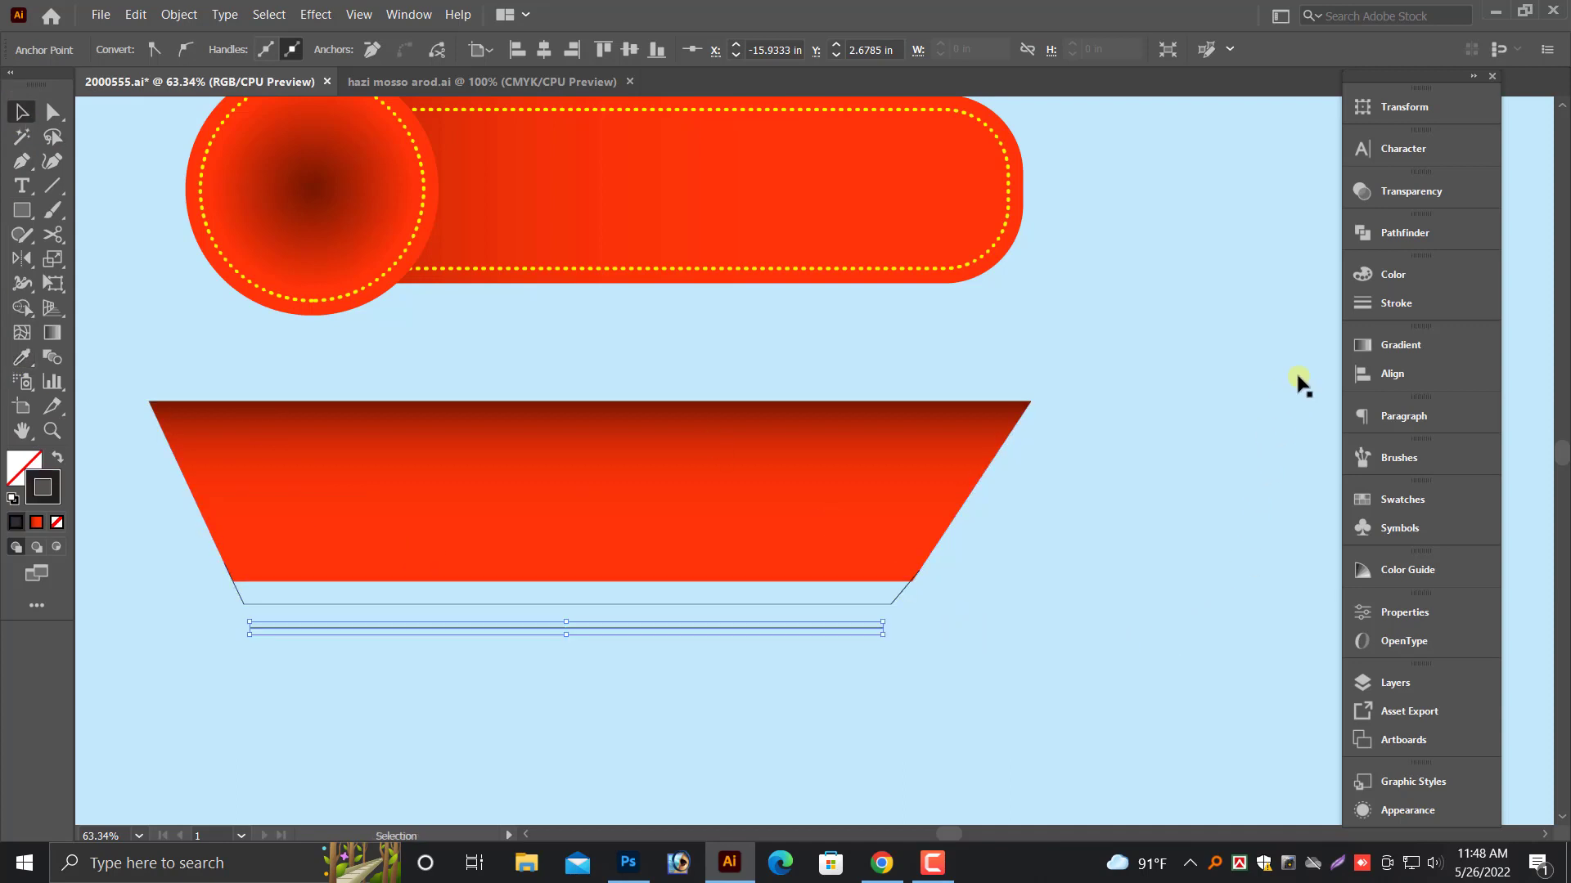
# - Set the straight line's opacity to 0% and deselect it
pyautogui.click(1408, 192)
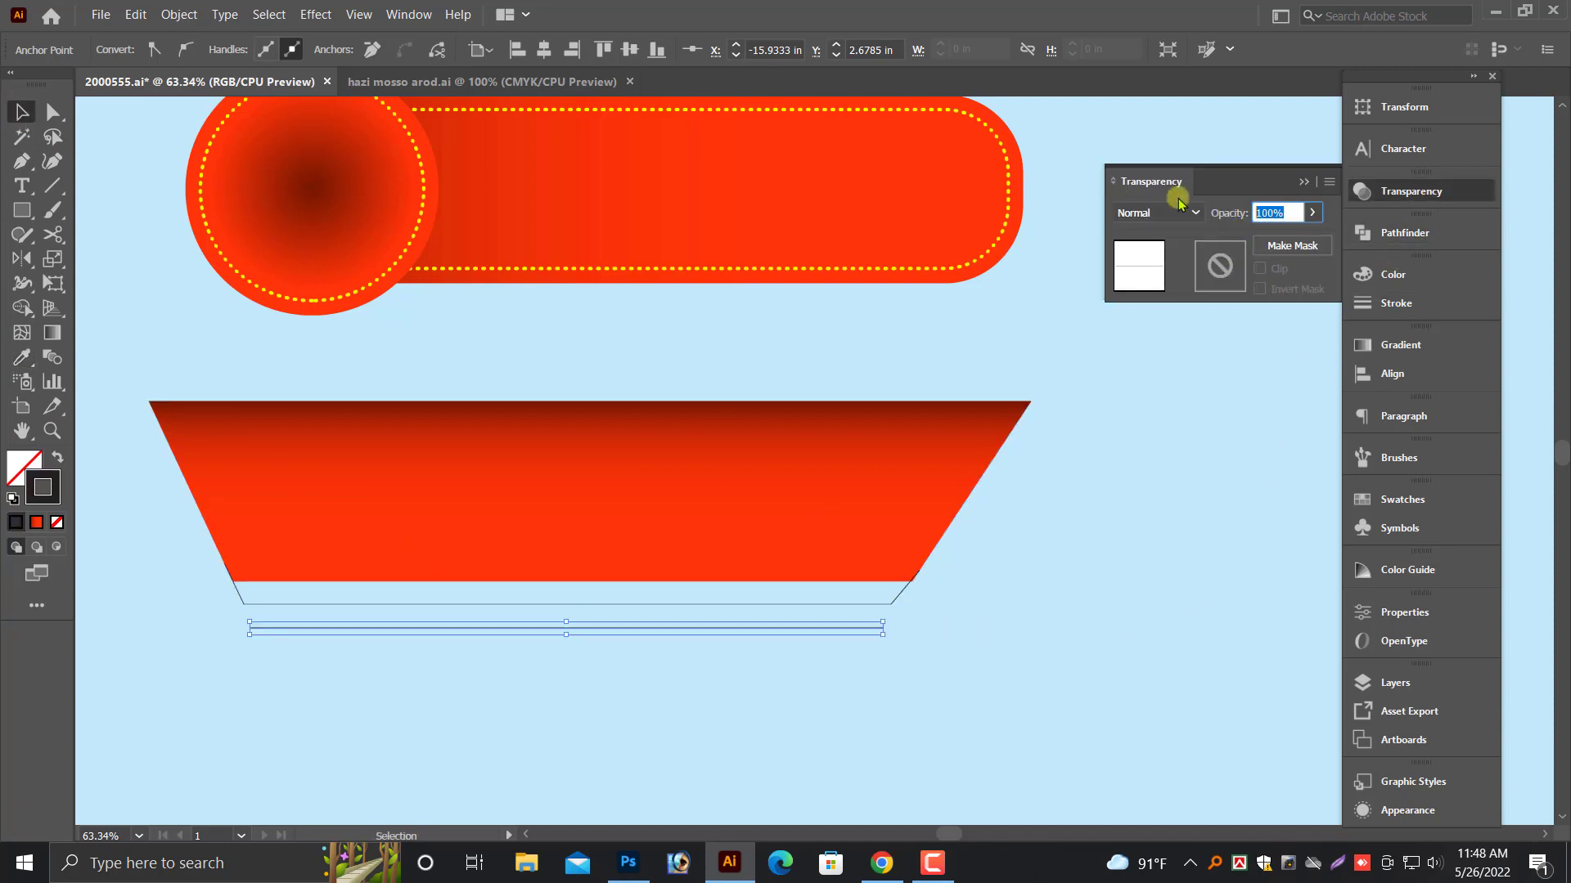
pyautogui.write('0')
pyautogui.press('Return')
pyautogui.click(961, 637)
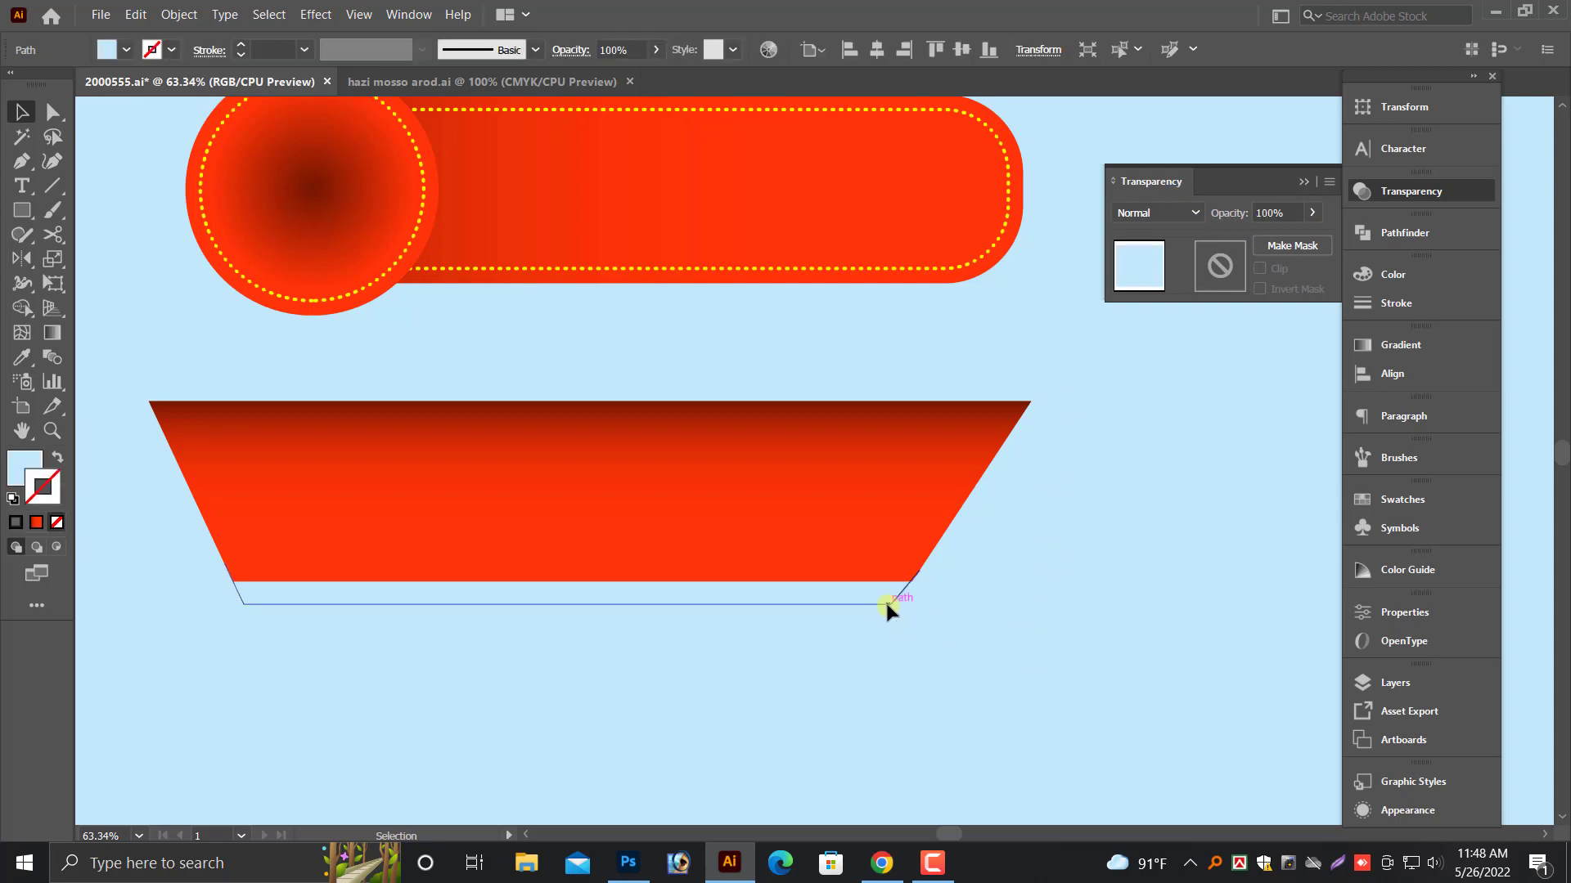
# - Bring the open black path under the trapezoid to the front
pyautogui.click(885, 598)
pyautogui.rightClick(886, 599)
pyautogui.moveTo(941, 521)
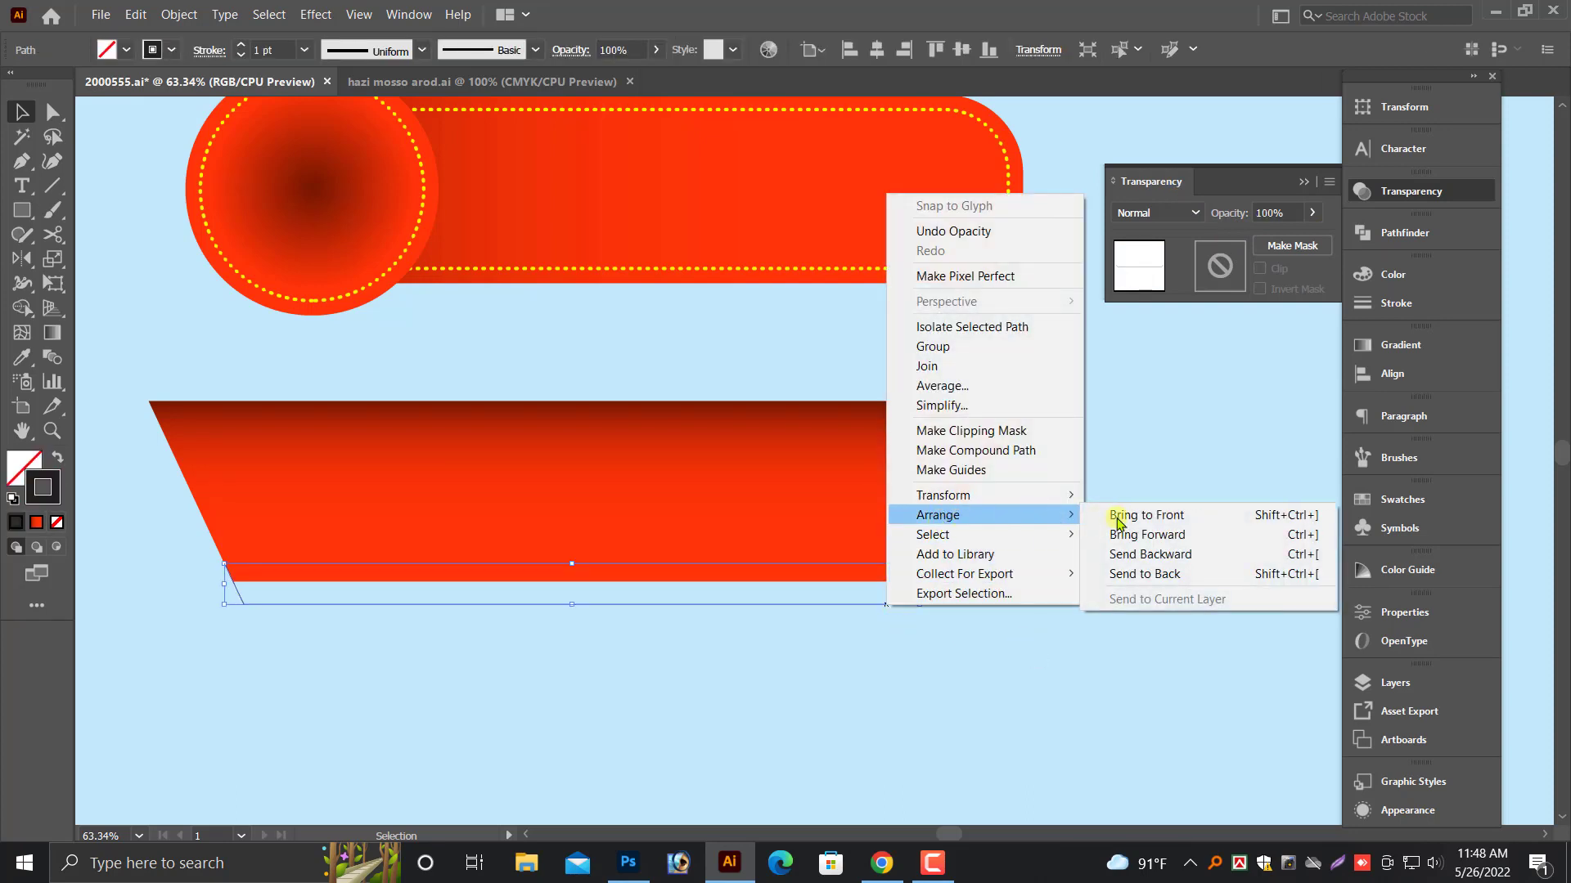
pyautogui.click(1115, 519)
# - Lock the light-blue background rectangle
pyautogui.click(818, 606)
pyautogui.click(806, 676)
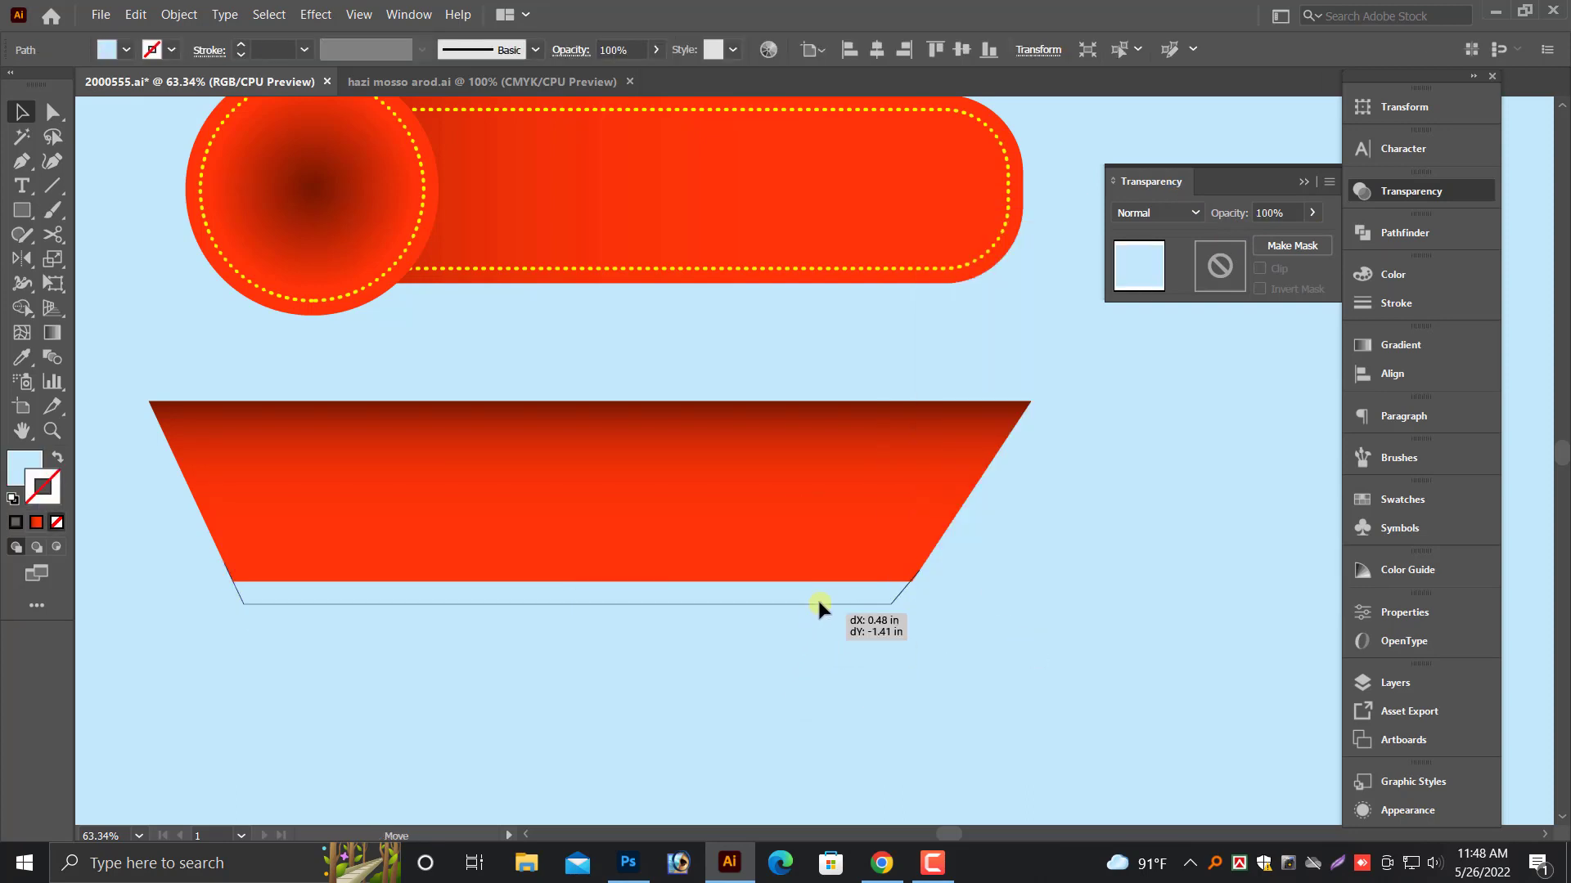
pyautogui.moveTo(819, 602)
pyautogui.mouseDown()
pyautogui.moveTo(845, 618)
pyautogui.moveTo(845, 600)
pyautogui.mouseUp()
pyautogui.hotkey('ctrl', '-')
pyautogui.hotkey('ctrl', '-')
pyautogui.hotkey('ctrl', '-')
pyautogui.hotkey('ctrl', '-')
pyautogui.hotkey('ctrl', '-')
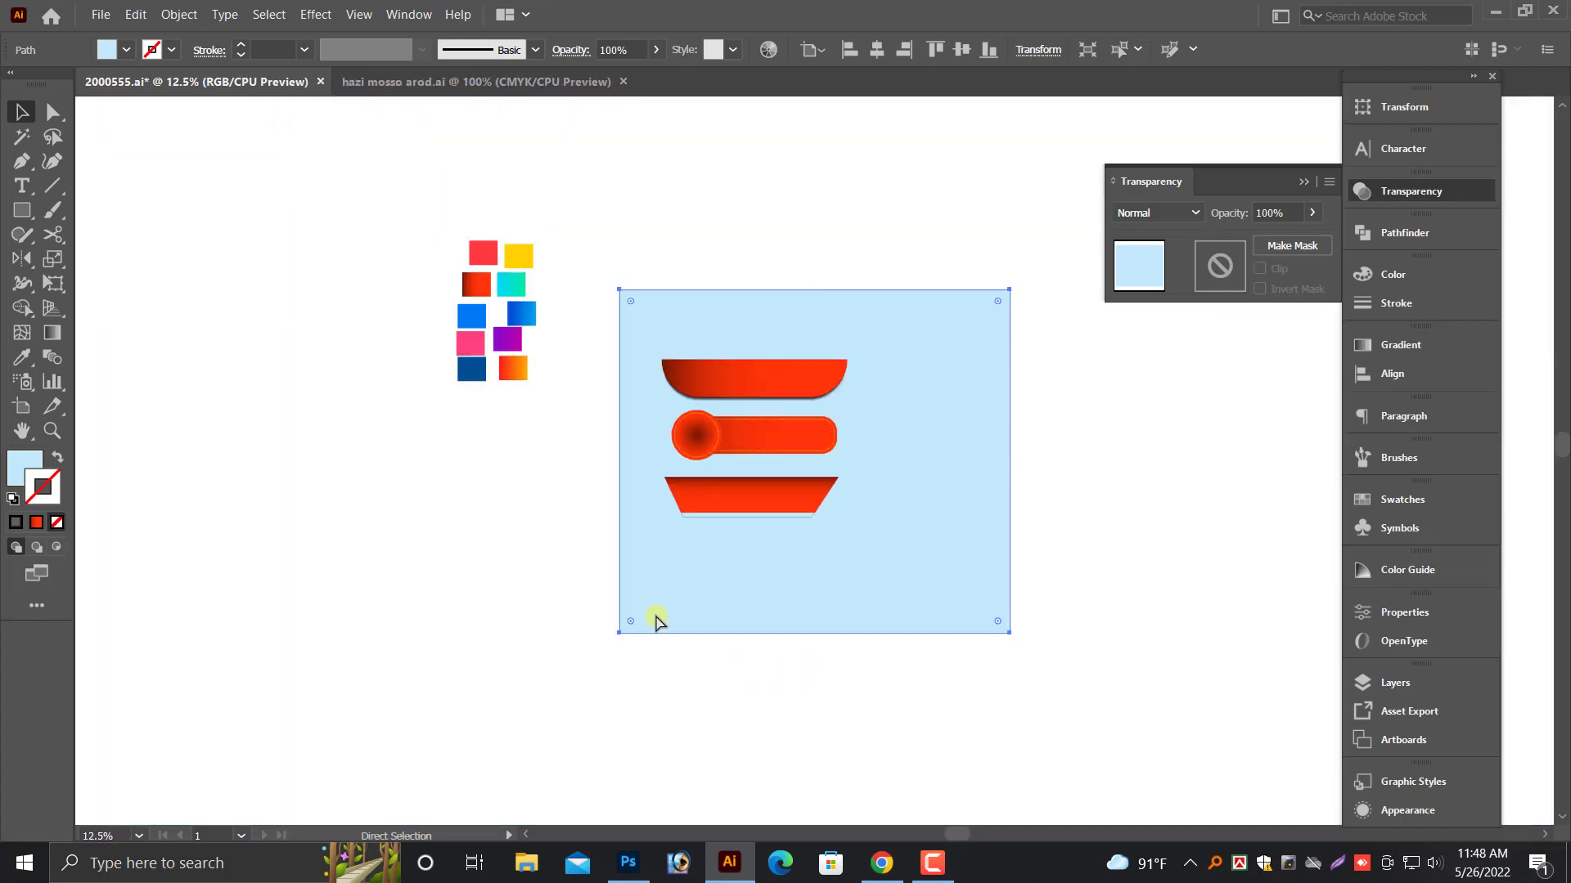
pyautogui.moveTo(614, 413); pyautogui.dragTo(1070, 601)
pyautogui.hotkey('ctrl', '2')
# - Select the open black path and the transparent straight line below the trapezoid together, and make a blend between them
pyautogui.moveTo(281, 376); pyautogui.dragTo(921, 515)
pyautogui.moveTo(511, 697); pyautogui.dragTo(636, 548)
pyautogui.click(655, 602)
pyautogui.moveTo(746, 474); pyautogui.dragTo(776, 360)
pyautogui.hotkey('ctrl', 'z')
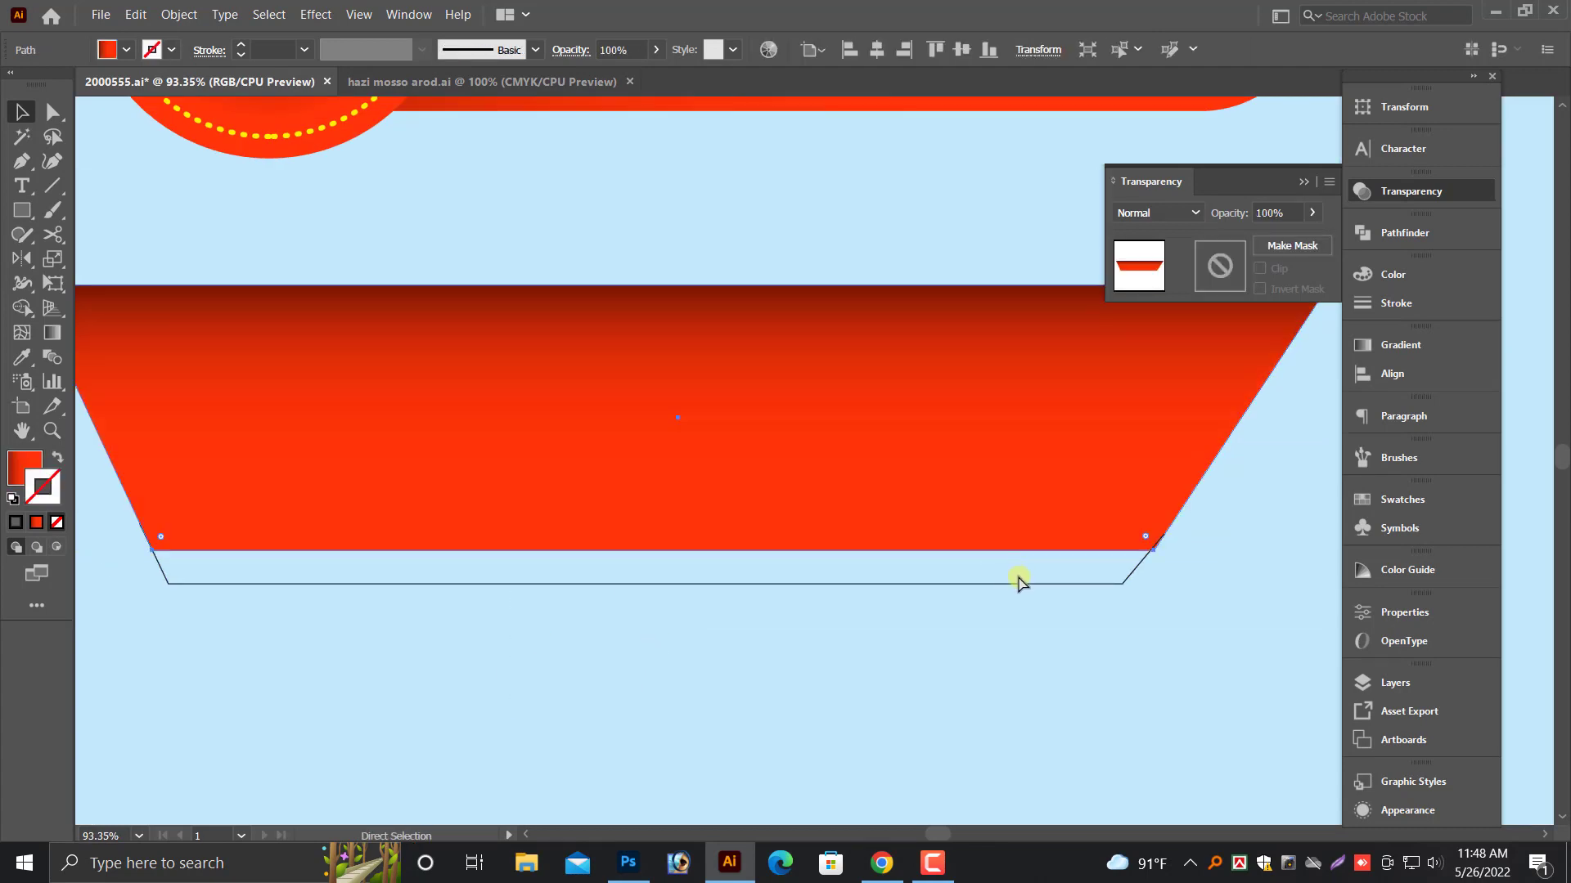
pyautogui.moveTo(1031, 622); pyautogui.dragTo(1037, 568)
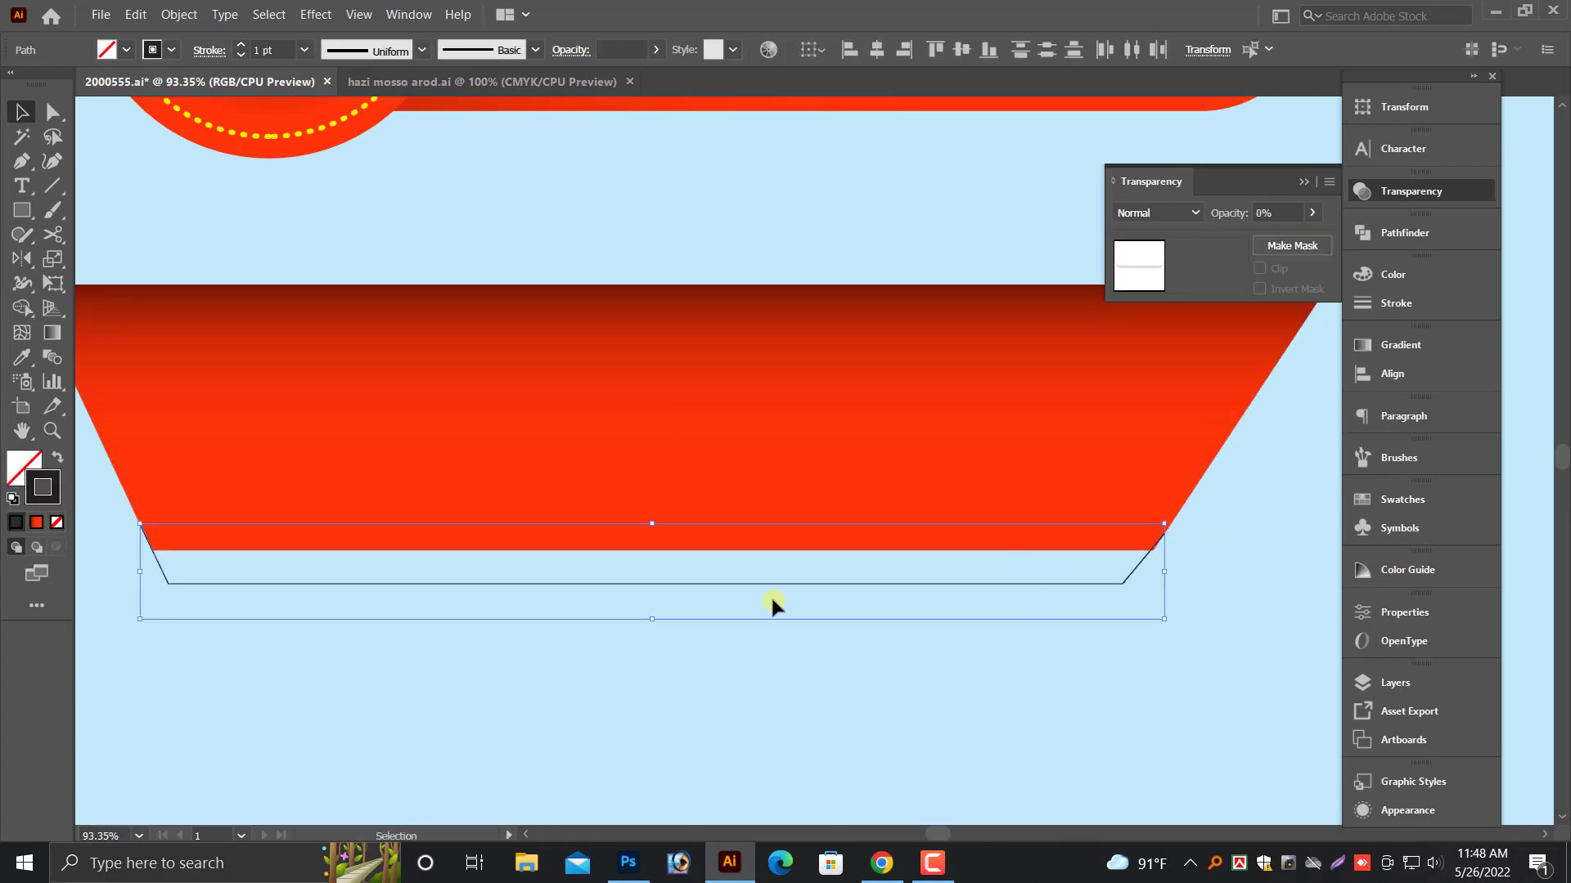
pyautogui.click(176, 15)
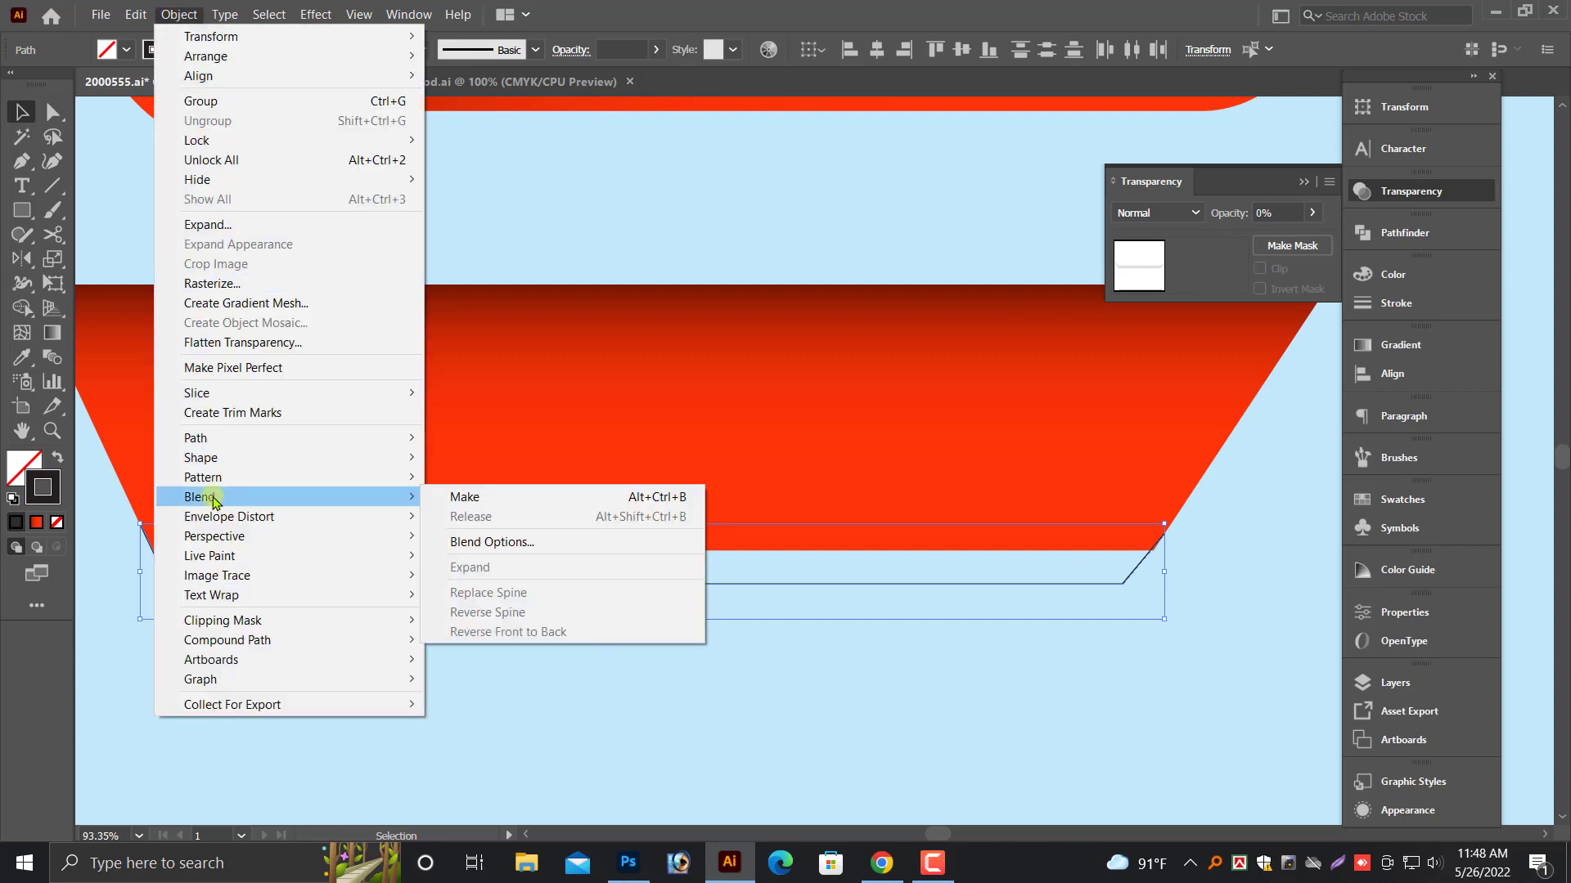
pyautogui.moveTo(347, 497)
pyautogui.click(491, 497)
# - Set the blend's spacing to Specified Steps with 600 steps
pyautogui.click(178, 15)
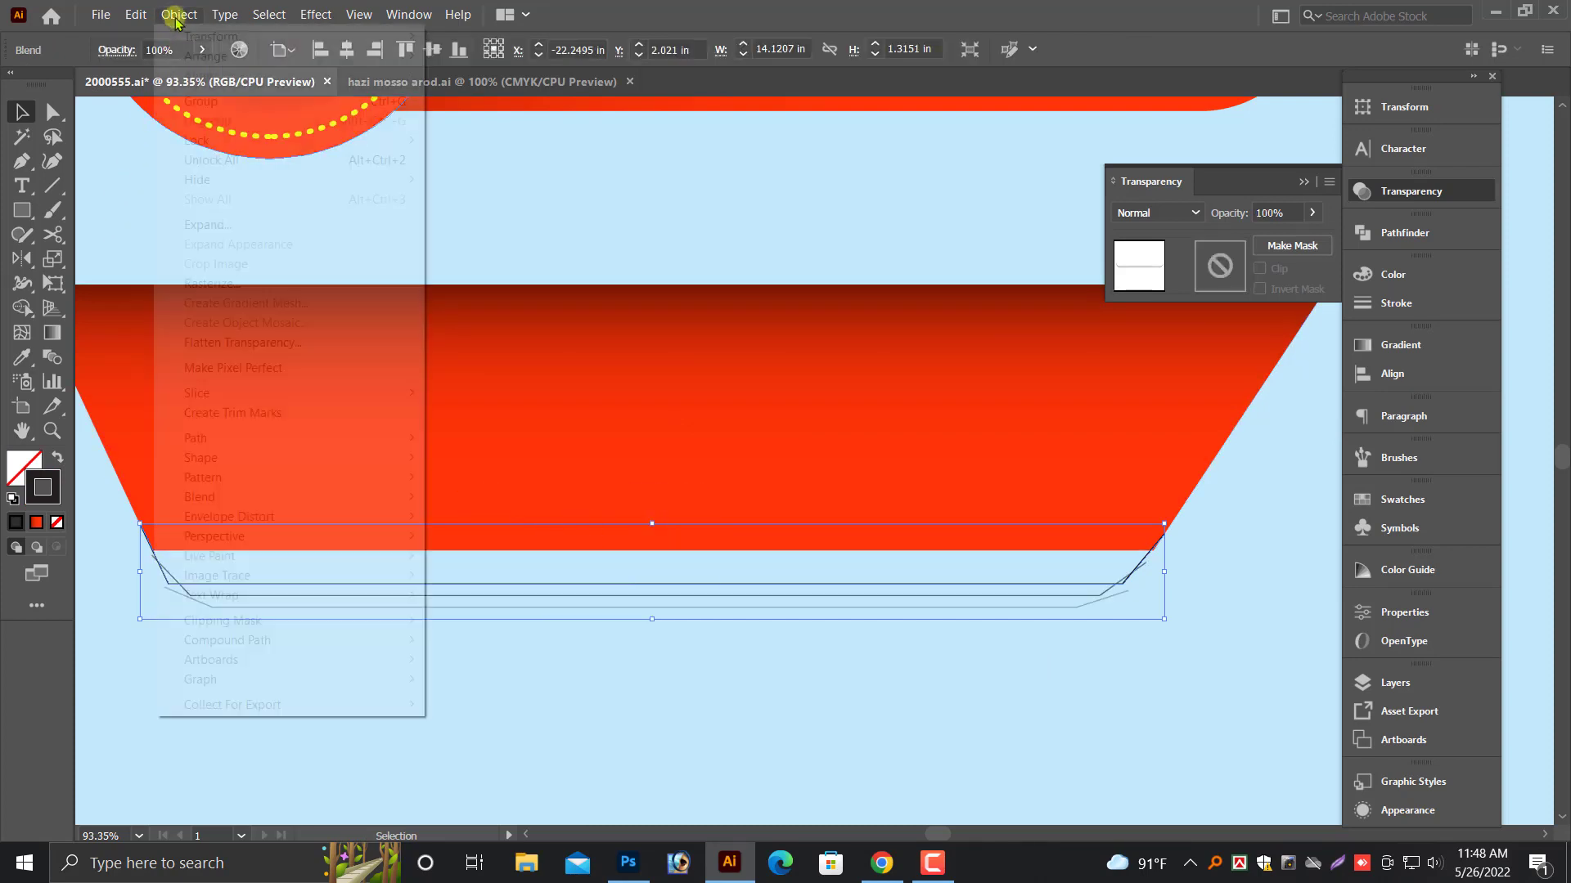
pyautogui.moveTo(200, 510)
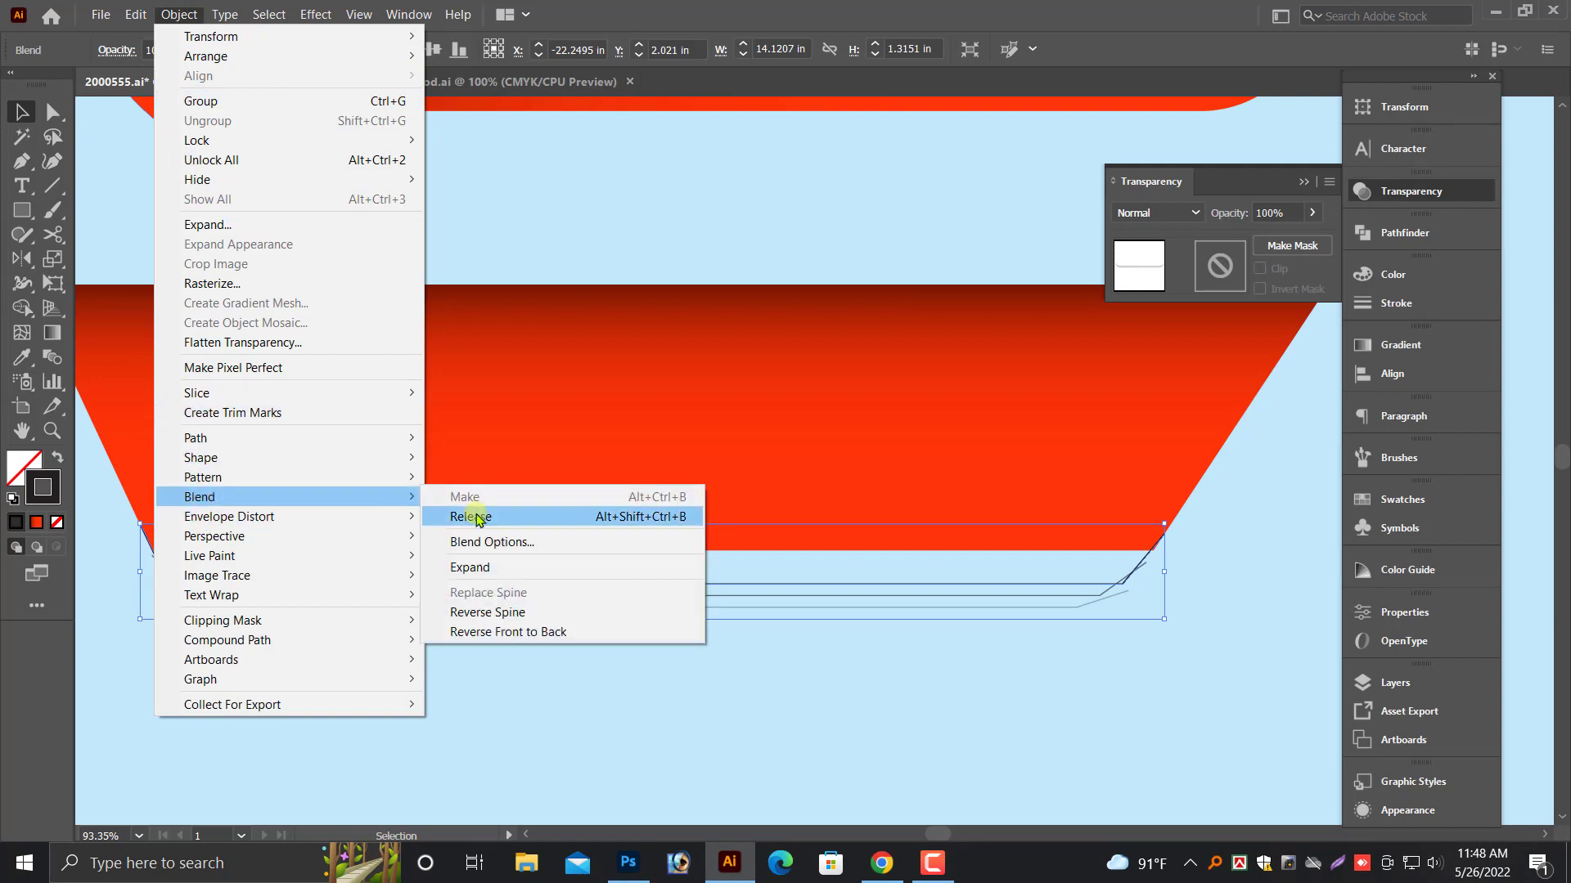
pyautogui.click(483, 538)
pyautogui.click(616, 170)
pyautogui.click(621, 210)
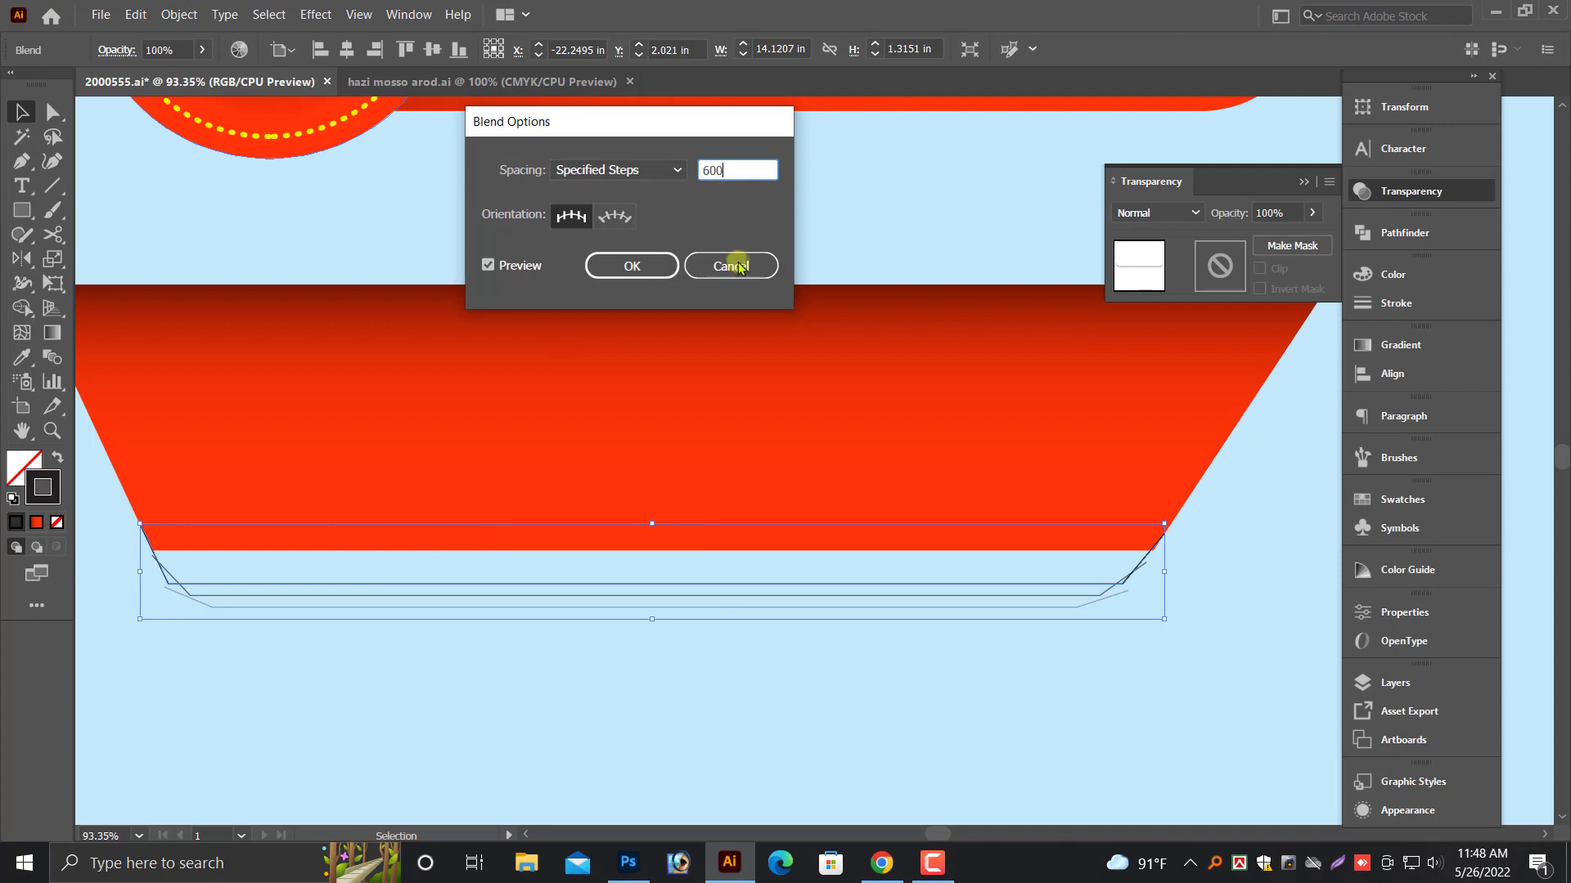
pyautogui.click(631, 266)
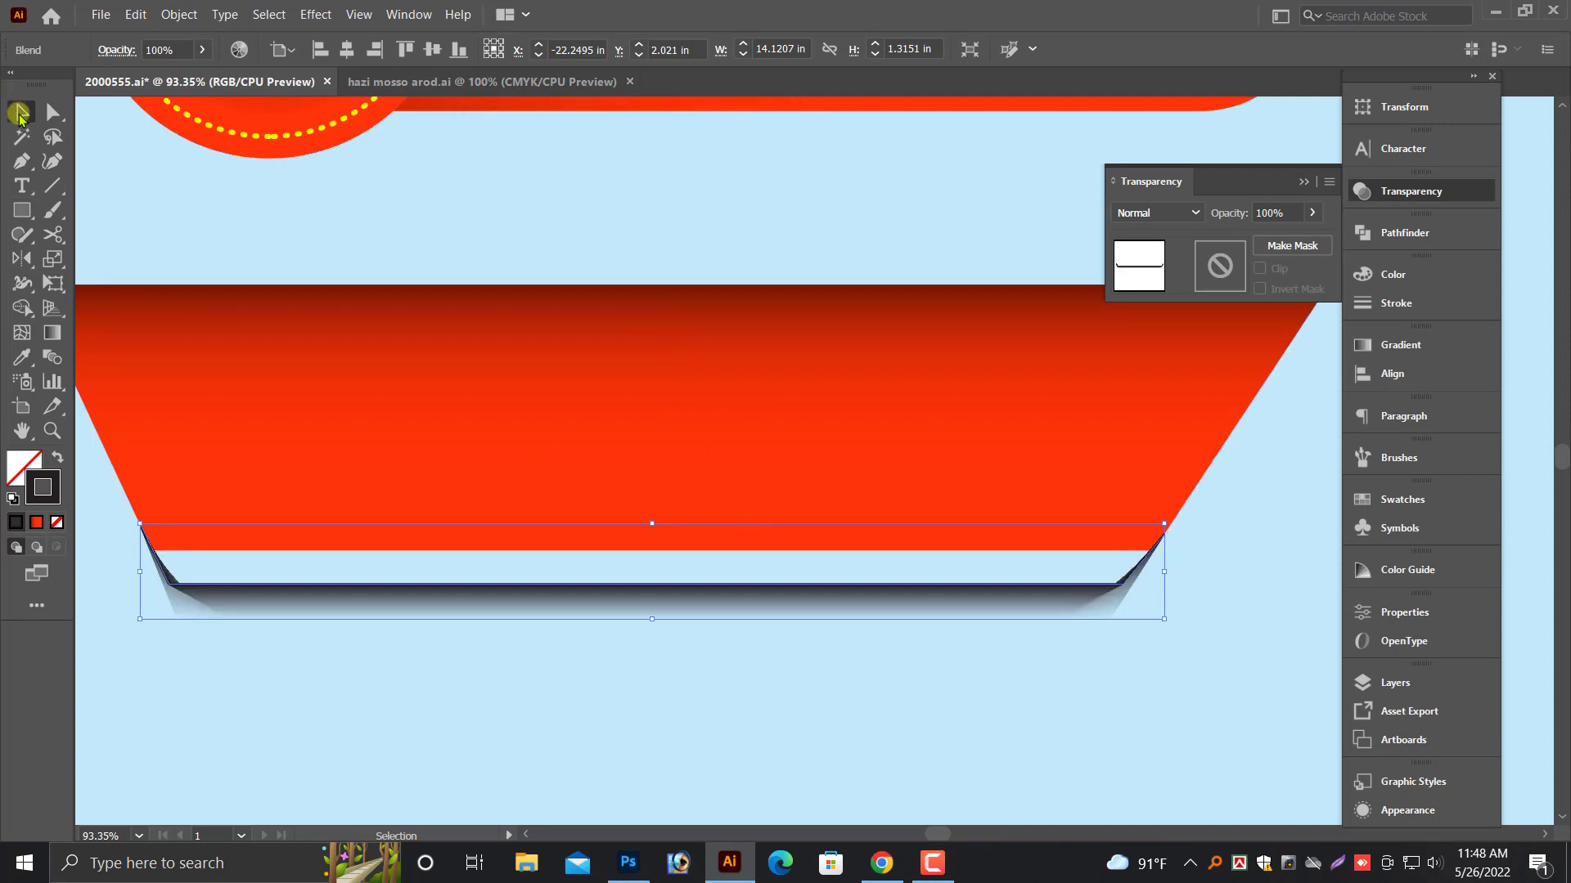
# - Move the blended shadow up onto the trapezoid's lower edge and stretch its right side to about 14.7 in total width
pyautogui.moveTo(407, 607); pyautogui.dragTo(450, 576)
pyautogui.click(528, 641)
pyautogui.click(783, 443)
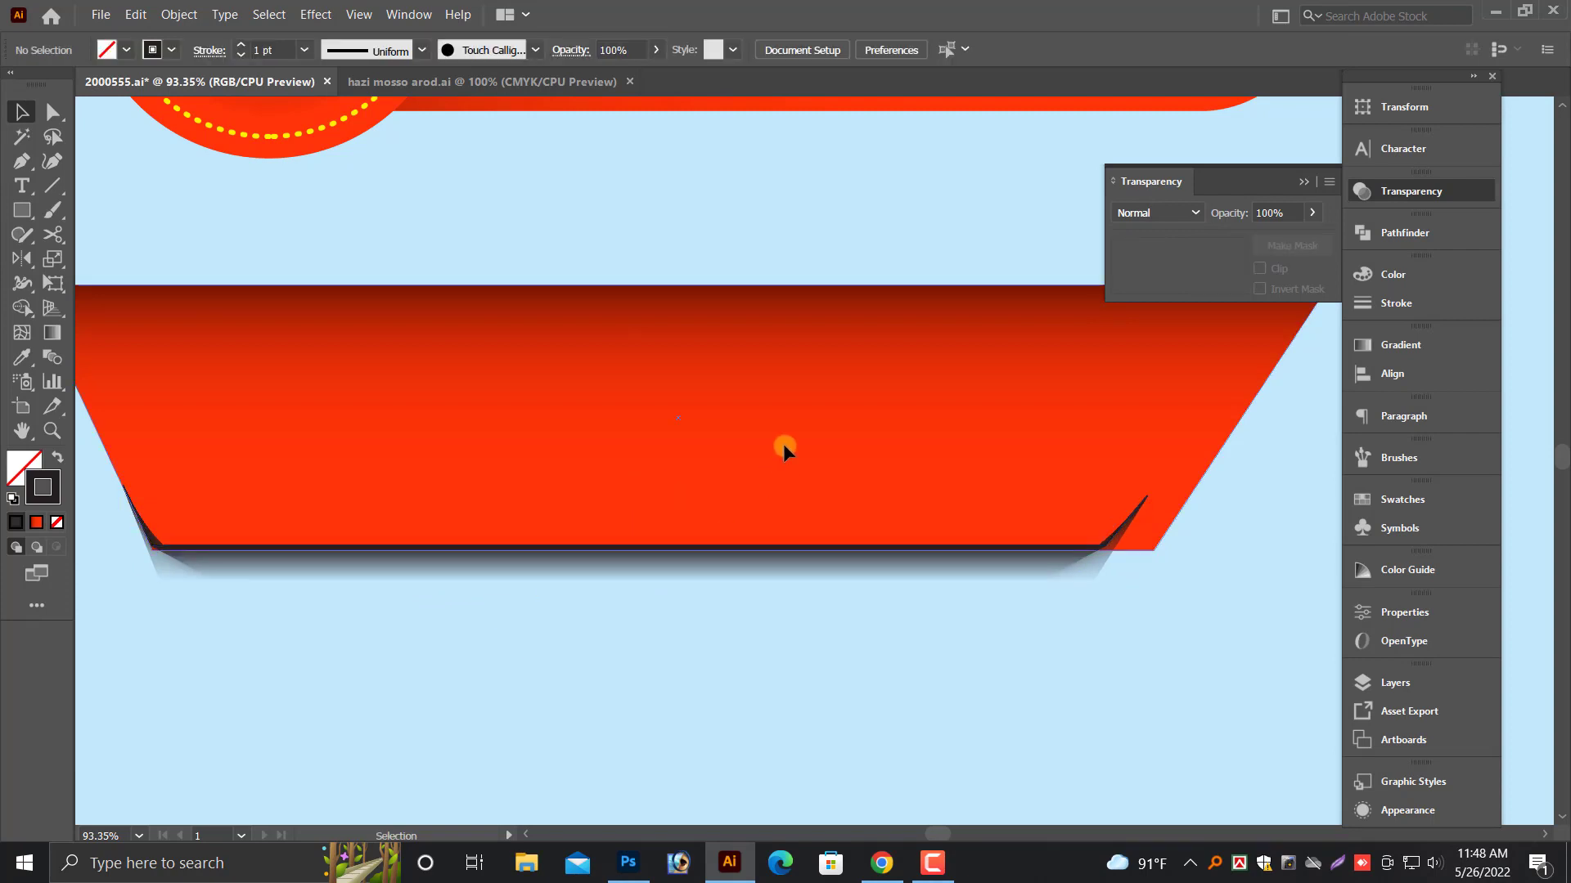
pyautogui.scroll(1, 1145, 543)
pyautogui.click(1109, 604)
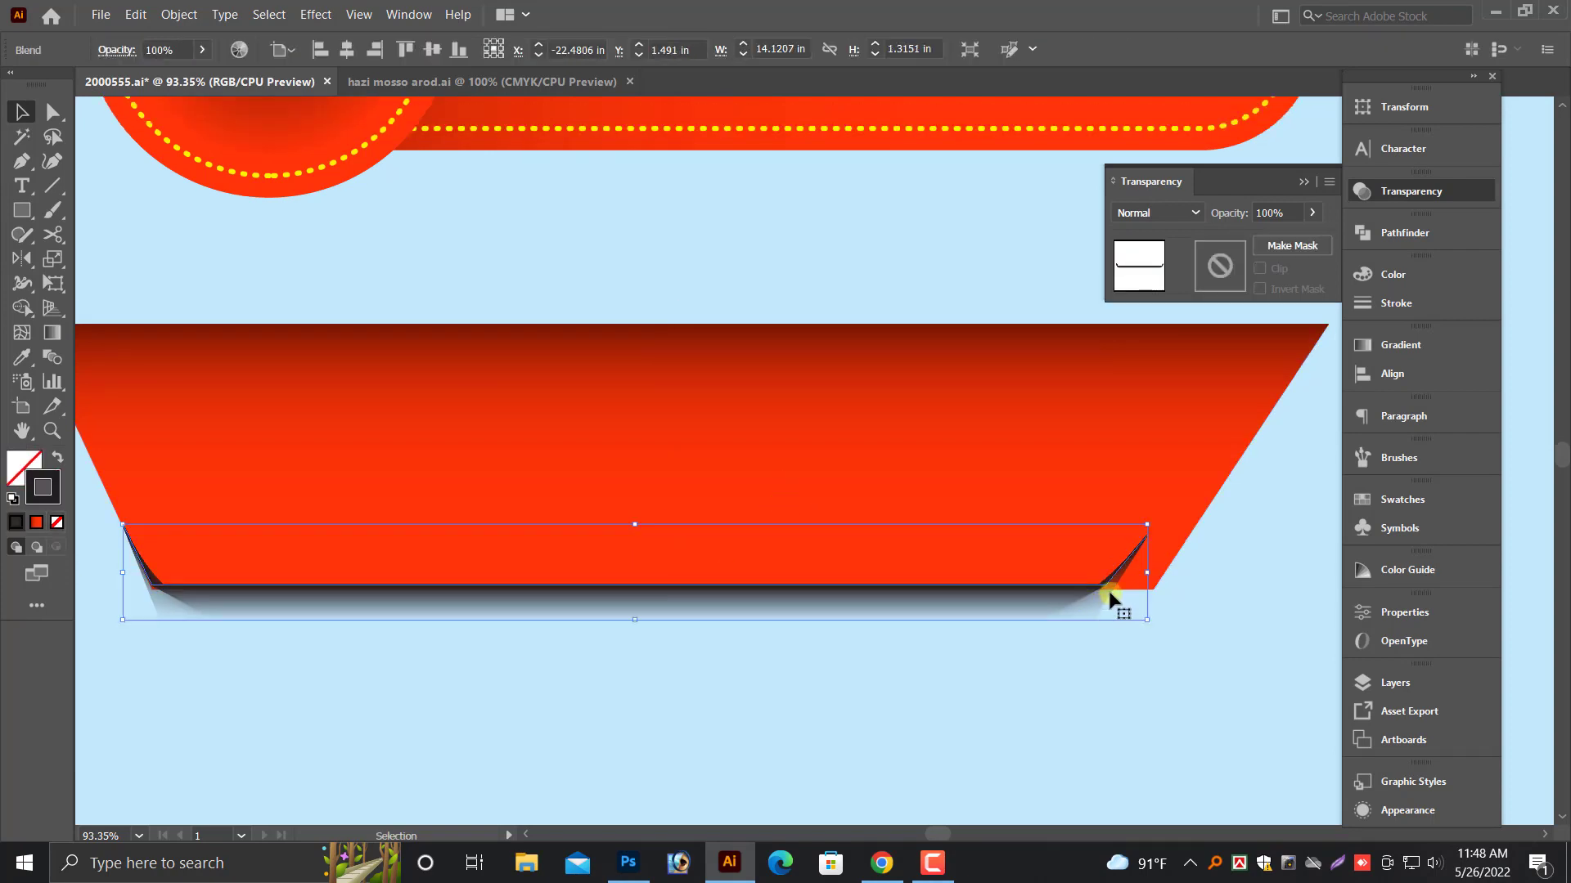
pyautogui.moveTo(1166, 572); pyautogui.dragTo(1189, 572)
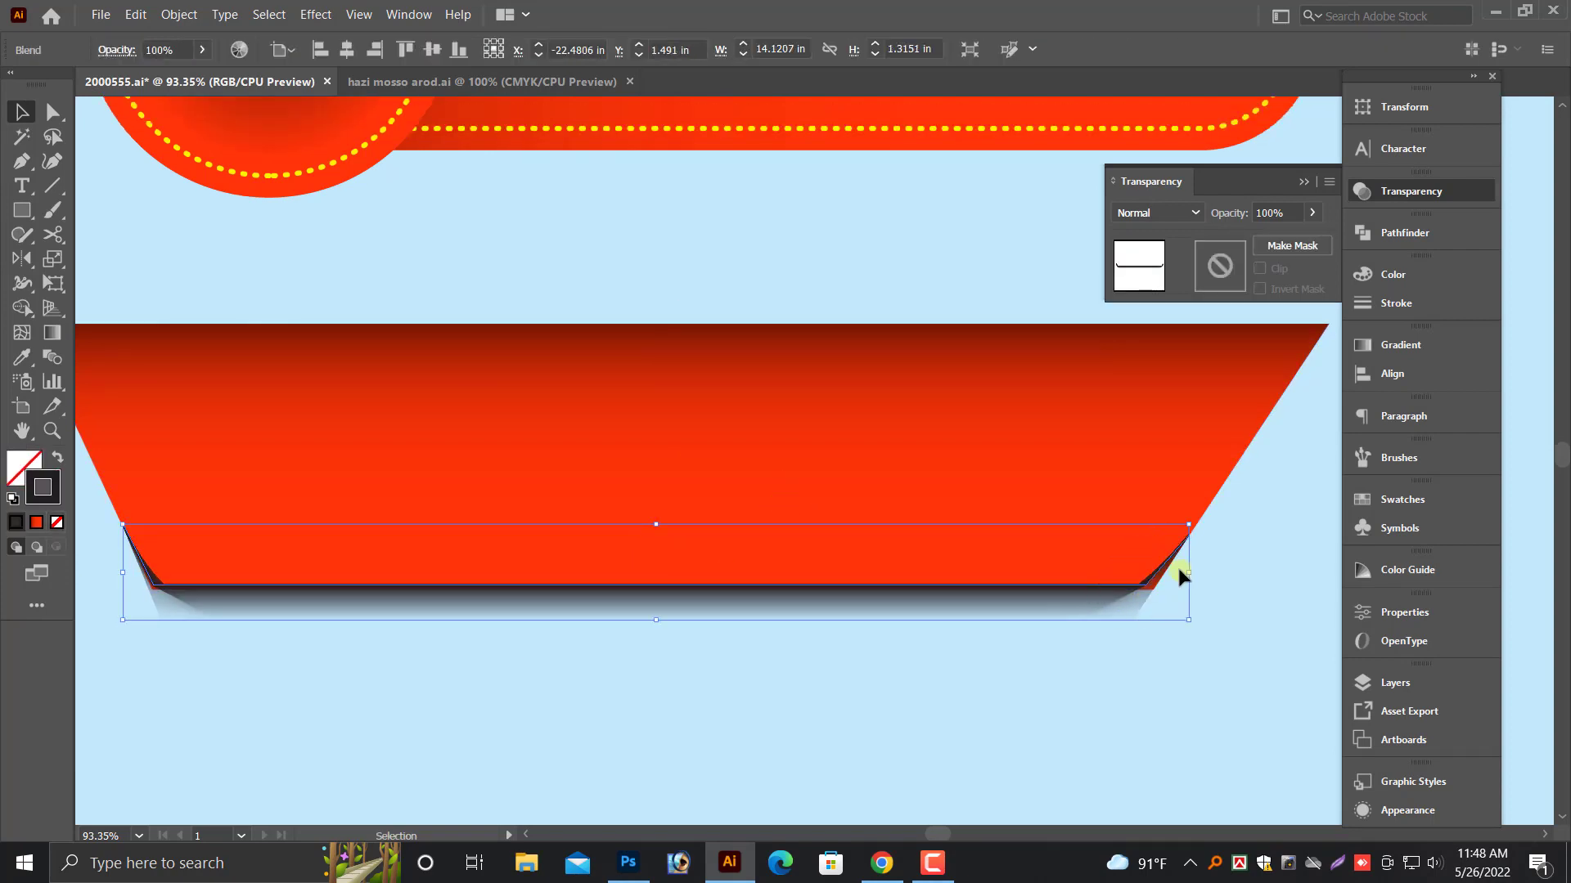
# - Bring the red trapezoid to the front so it covers the upper part of the blended shadow
pyautogui.click(1044, 448)
pyautogui.rightClick(1044, 448)
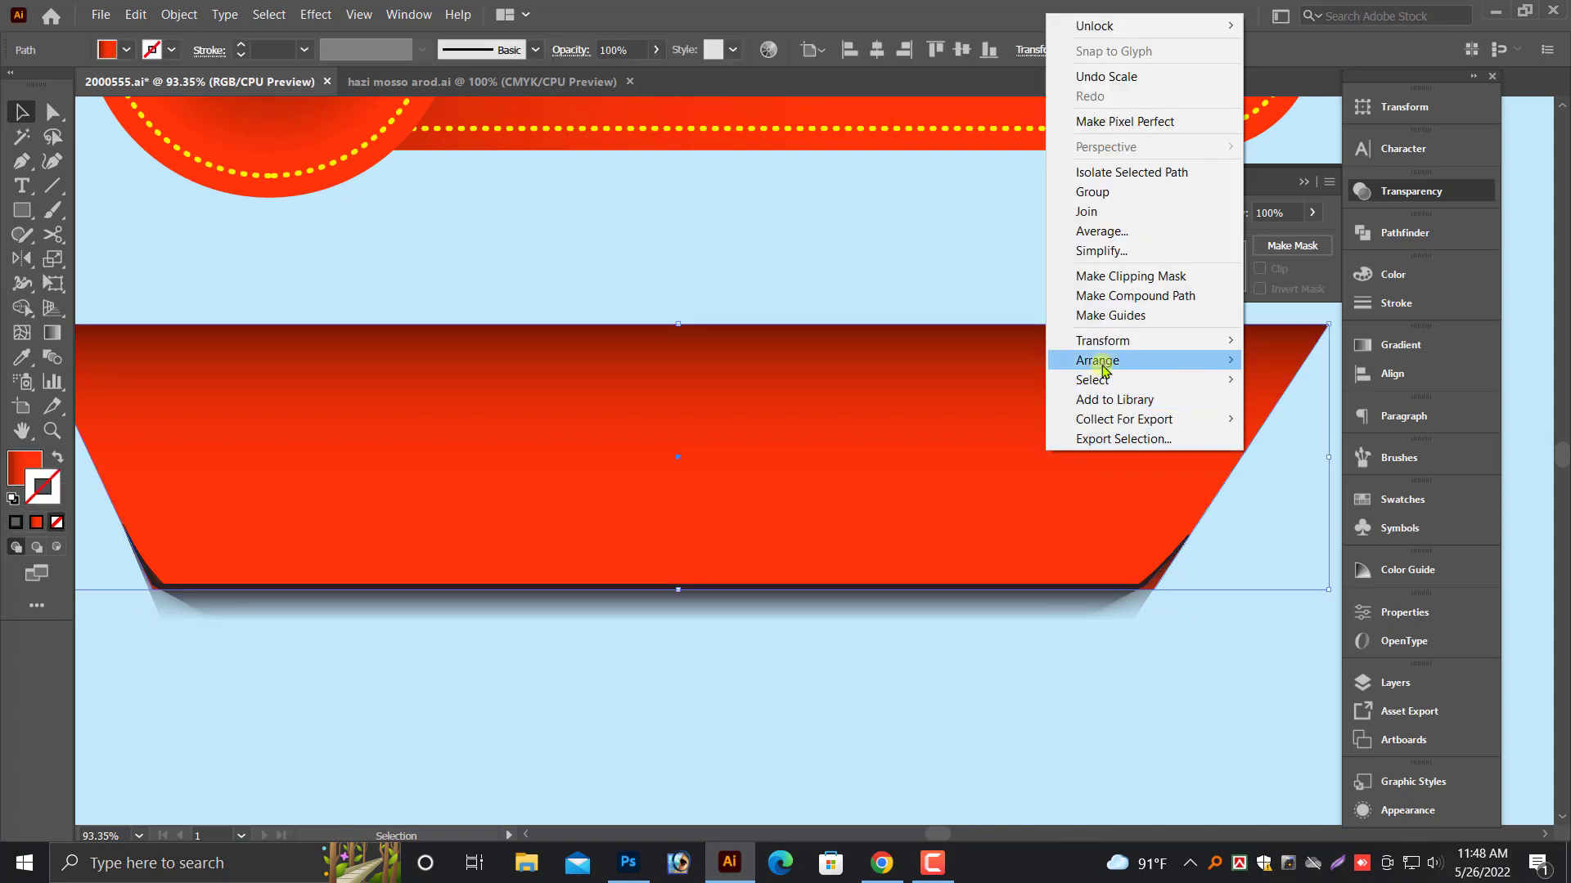
pyautogui.click(1294, 360)
pyautogui.click(1131, 620)
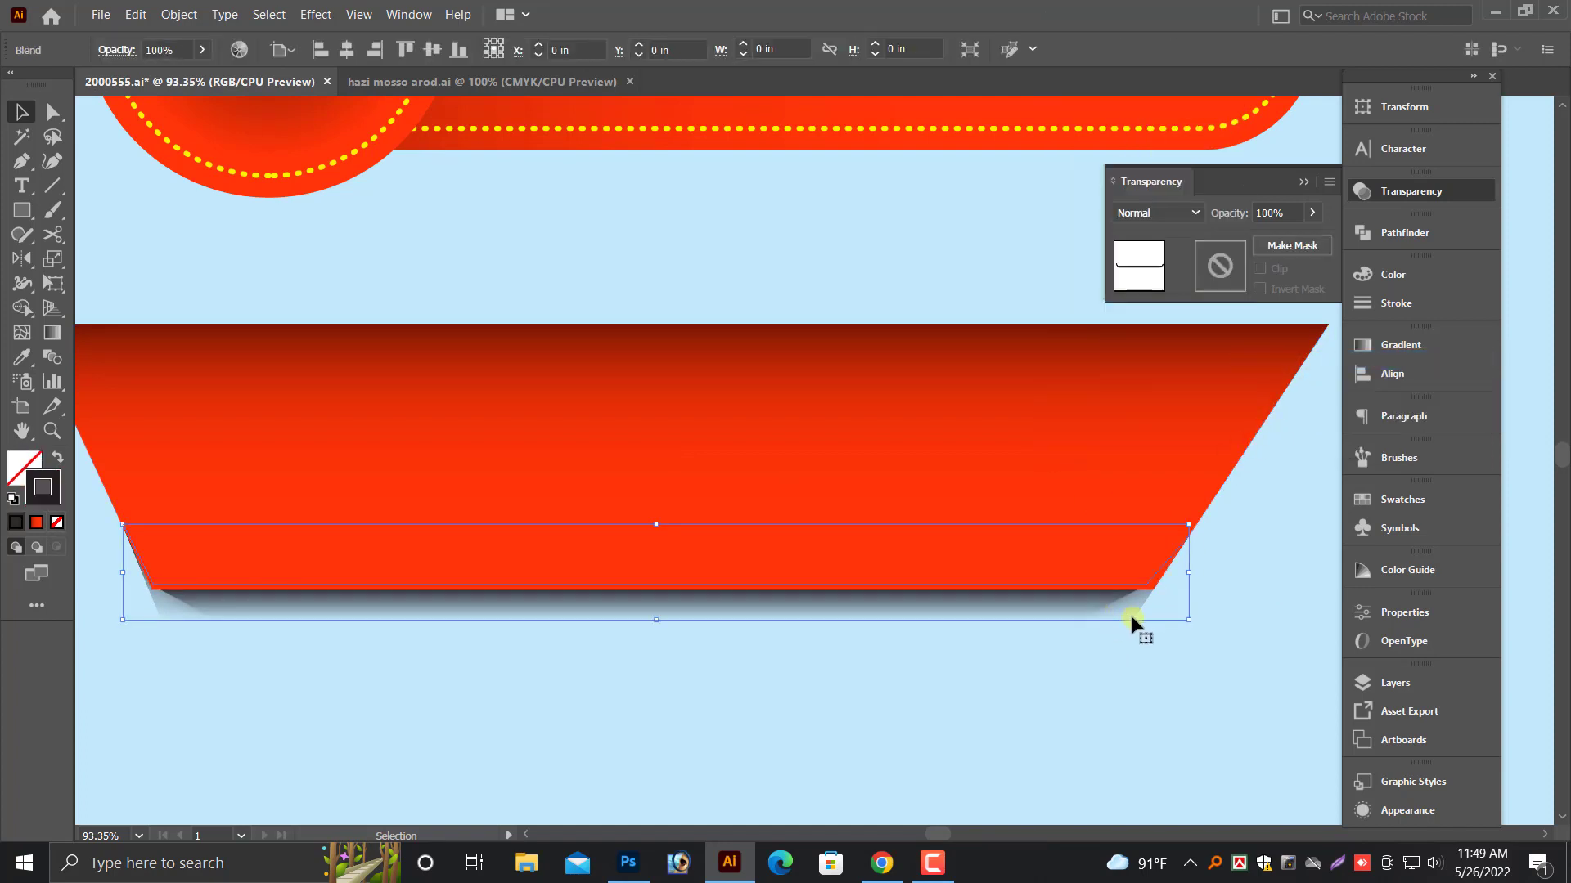
pyautogui.click(203, 638)
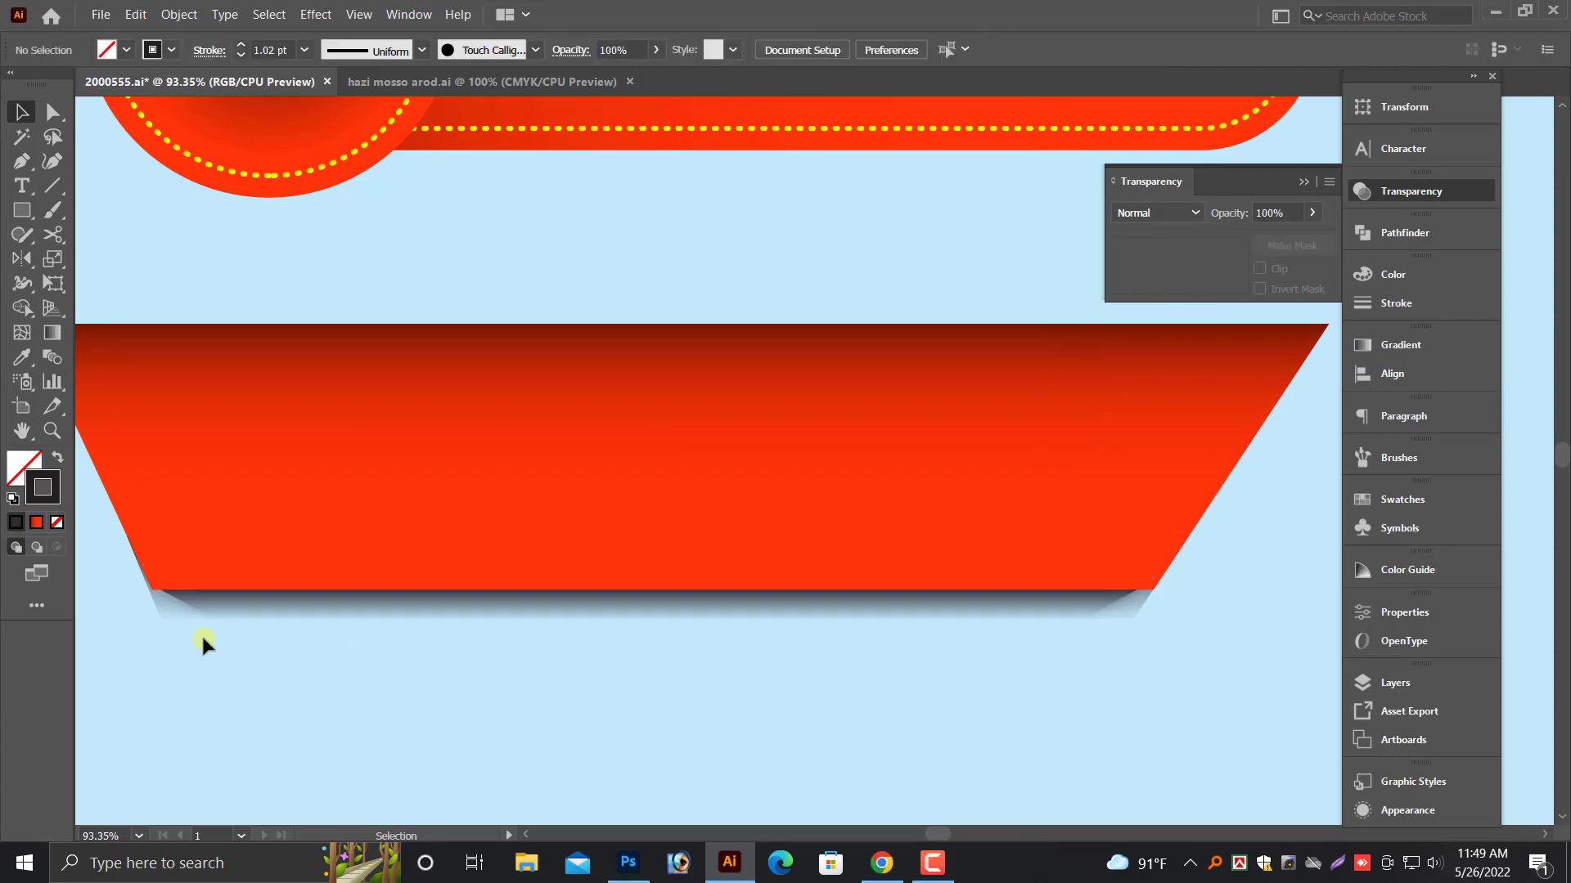
# - Fine-tune the shadow's left side to fit the trapezoid's slanted edge, and deselect it
pyautogui.click(186, 605)
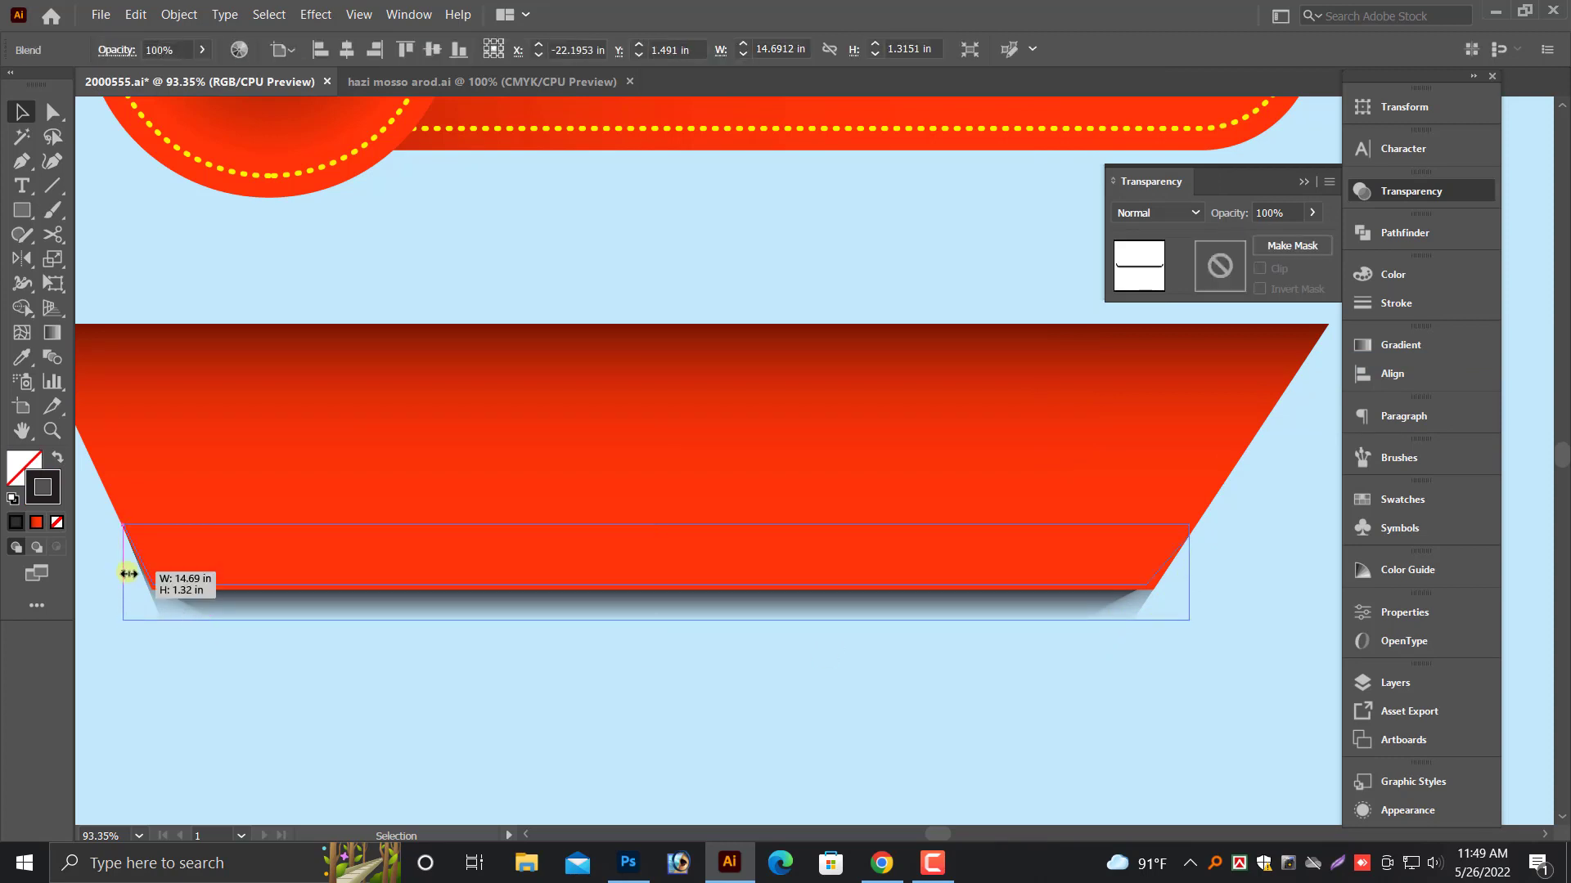
pyautogui.moveTo(129, 574); pyautogui.dragTo(125, 572)
pyautogui.click(656, 768)
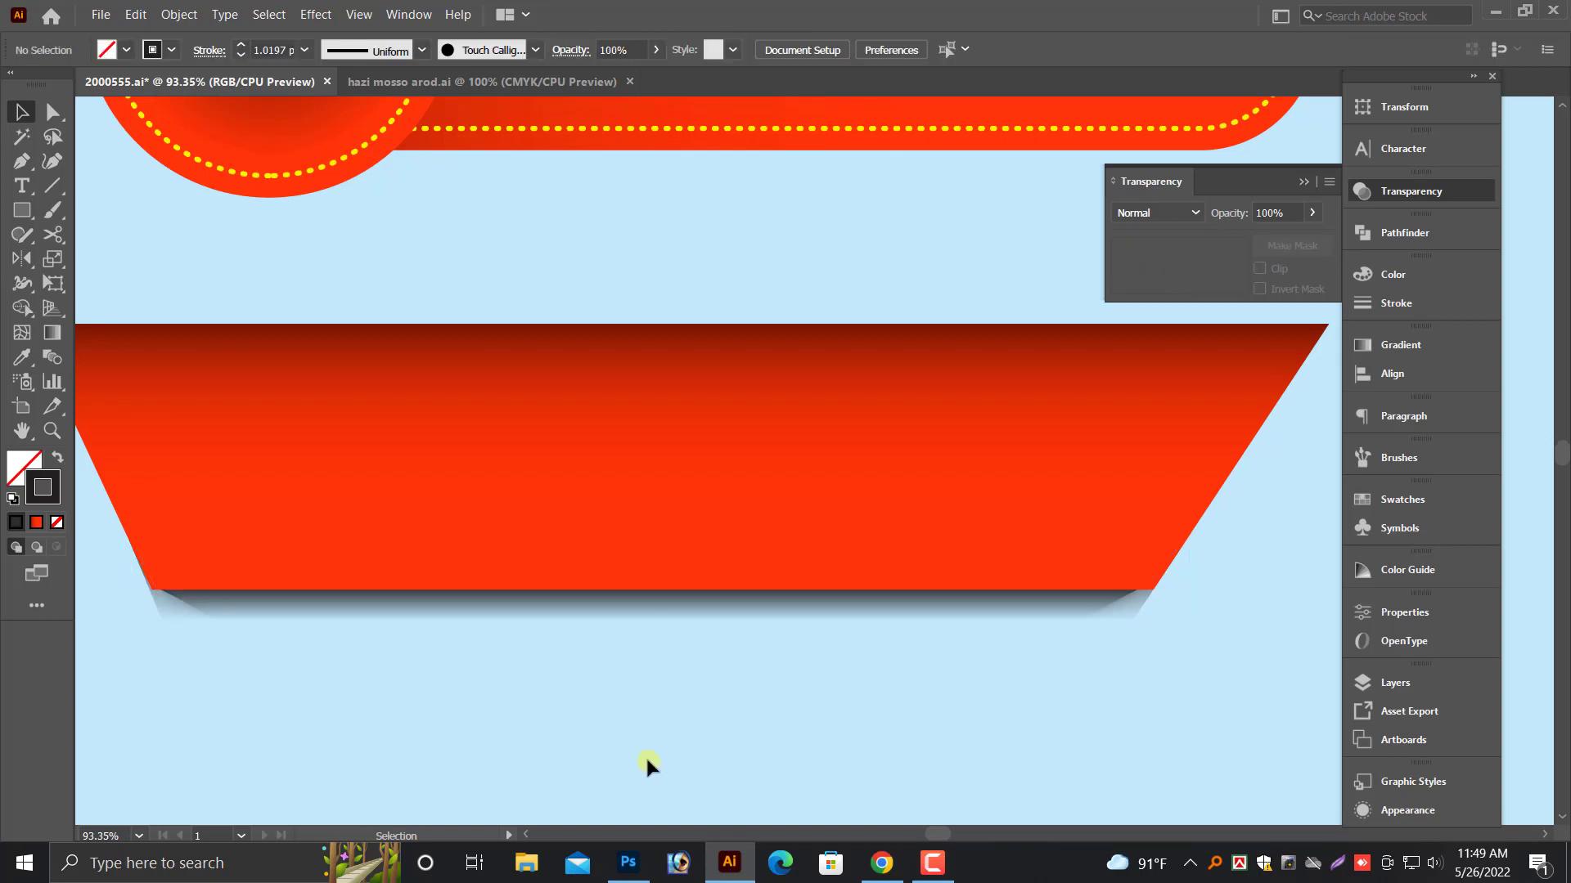
# - Move the trapezoid together with its shadow slightly up and to the right, closer beneath the rounded bar
pyautogui.scroll(1, 640, 745)
pyautogui.hotkey('ctrl', '-')
pyautogui.hotkey('ctrl', '-')
pyautogui.hotkey('ctrl', '-')
pyautogui.hotkey('ctrl', '-')
pyautogui.hotkey('ctrl', '-')
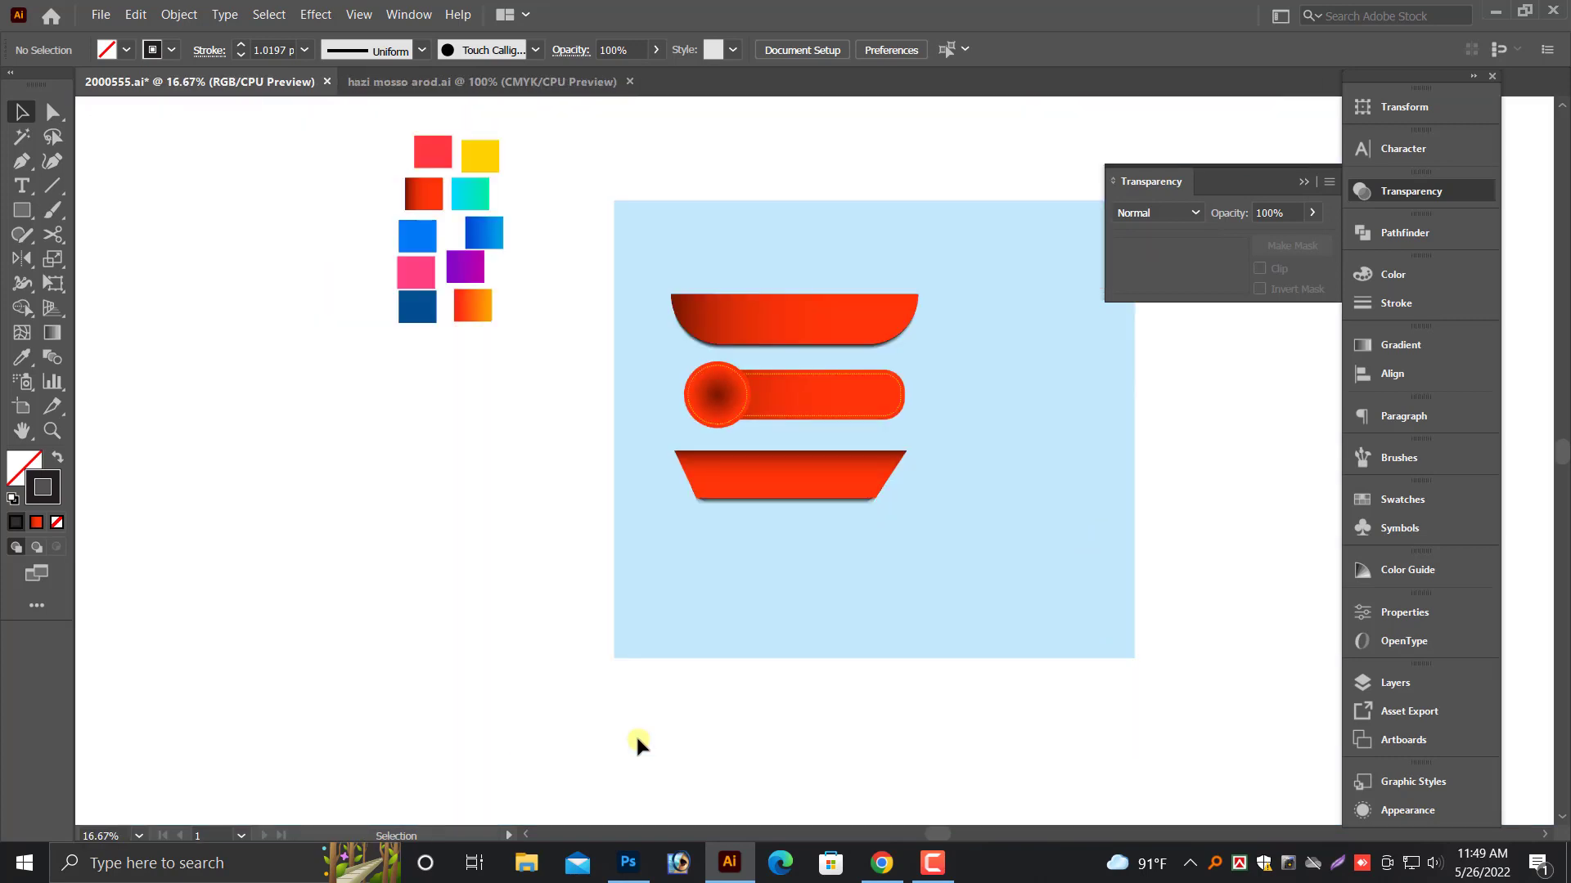
pyautogui.moveTo(603, 426); pyautogui.dragTo(1035, 611)
pyautogui.scroll(-1, 845, 743)
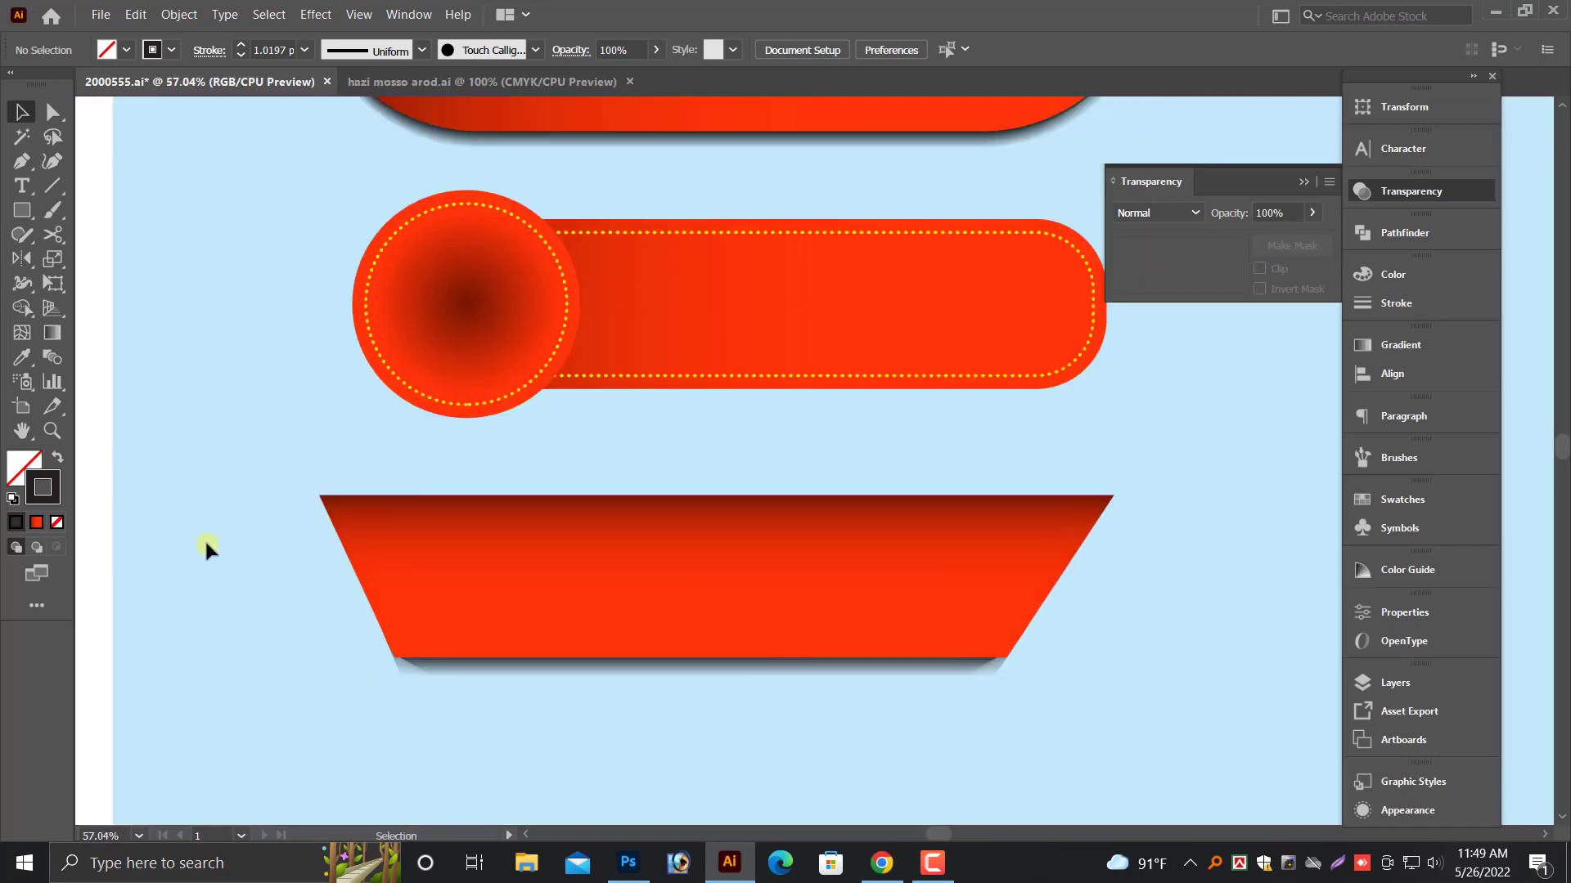
pyautogui.moveTo(253, 498); pyautogui.dragTo(1023, 698)
pyautogui.moveTo(888, 590); pyautogui.dragTo(898, 583)
pyautogui.scroll(1, 903, 566)
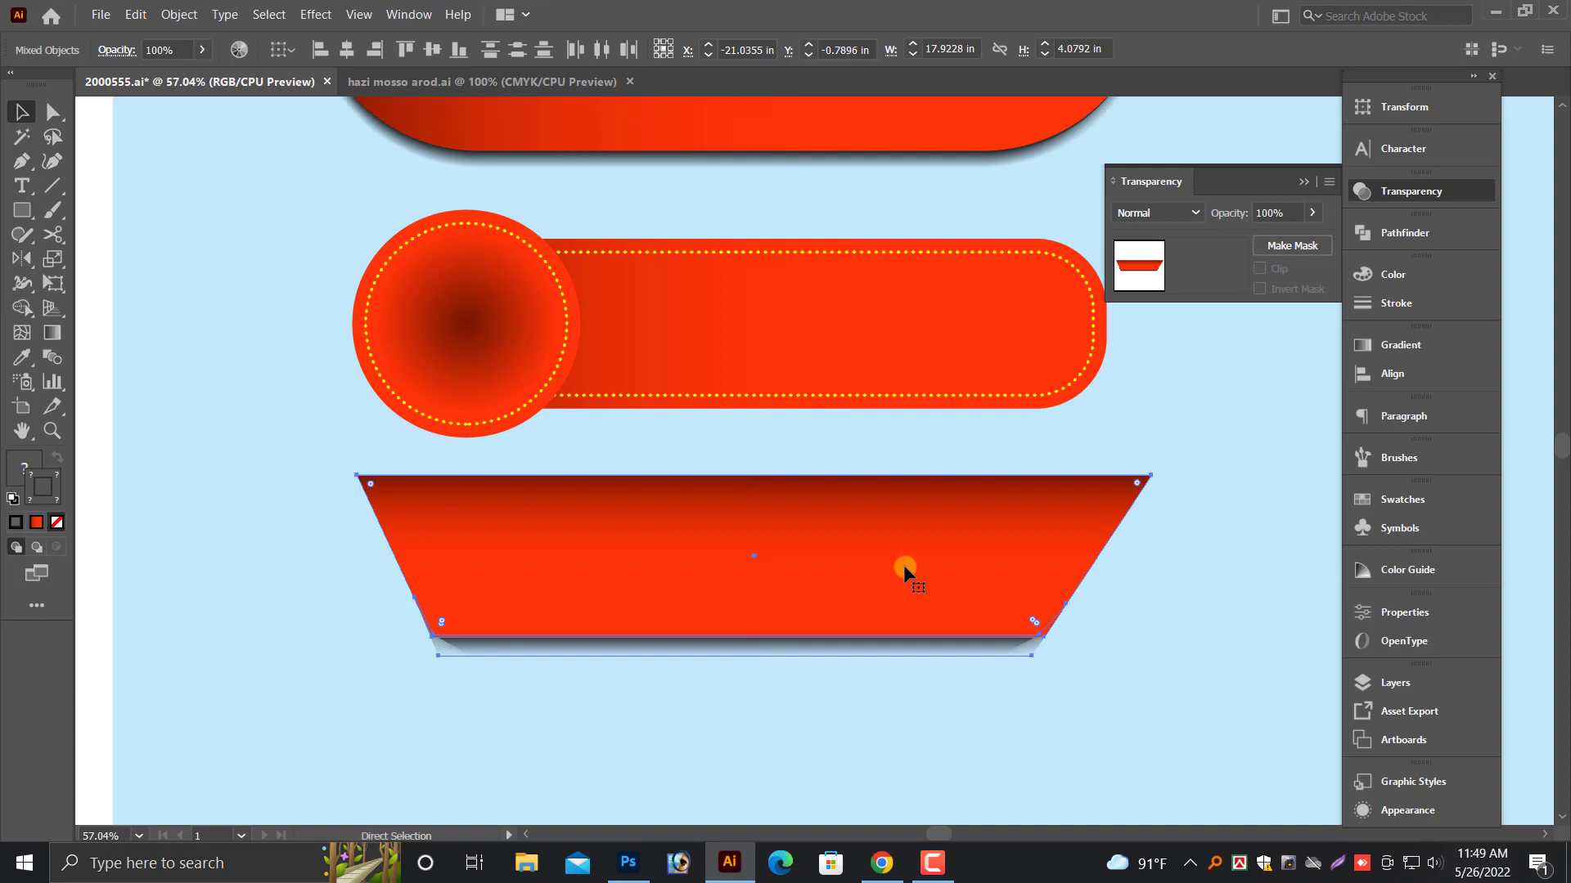
# - Move all three banner shapes toward the artboard's upper-left corner, collapse the transparency settings, and deselect
pyautogui.hotkey('ctrl', '-')
pyautogui.hotkey('ctrl', '-')
pyautogui.hotkey('ctrl', '-')
pyautogui.moveTo(905, 572); pyautogui.dragTo(776, 710)
pyautogui.click(460, 396)
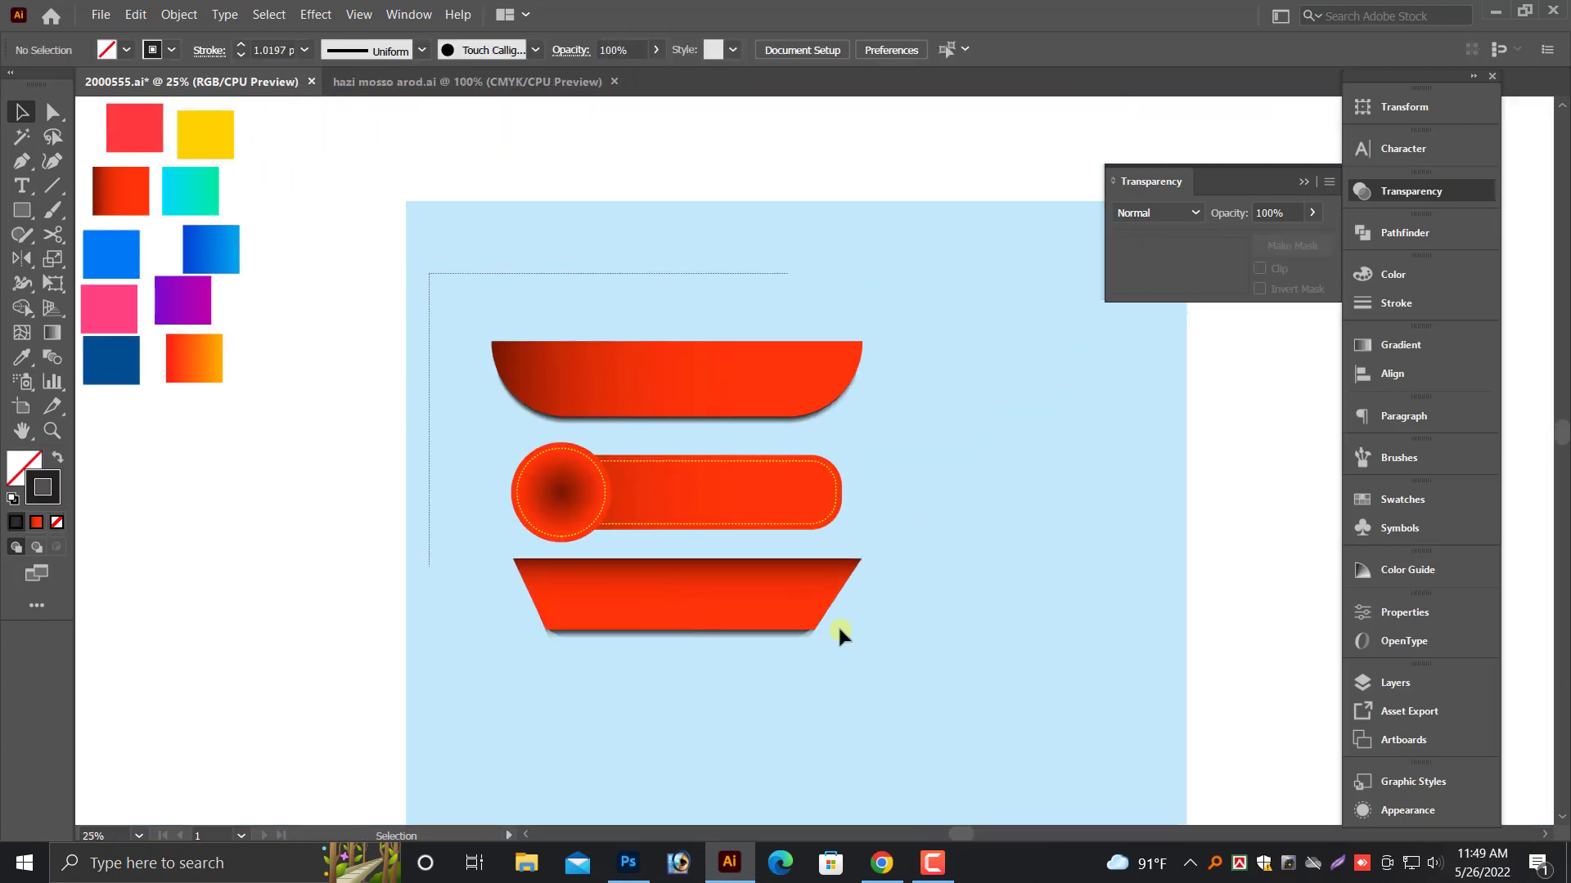
pyautogui.moveTo(840, 634); pyautogui.dragTo(842, 637)
pyautogui.moveTo(744, 528); pyautogui.dragTo(706, 450)
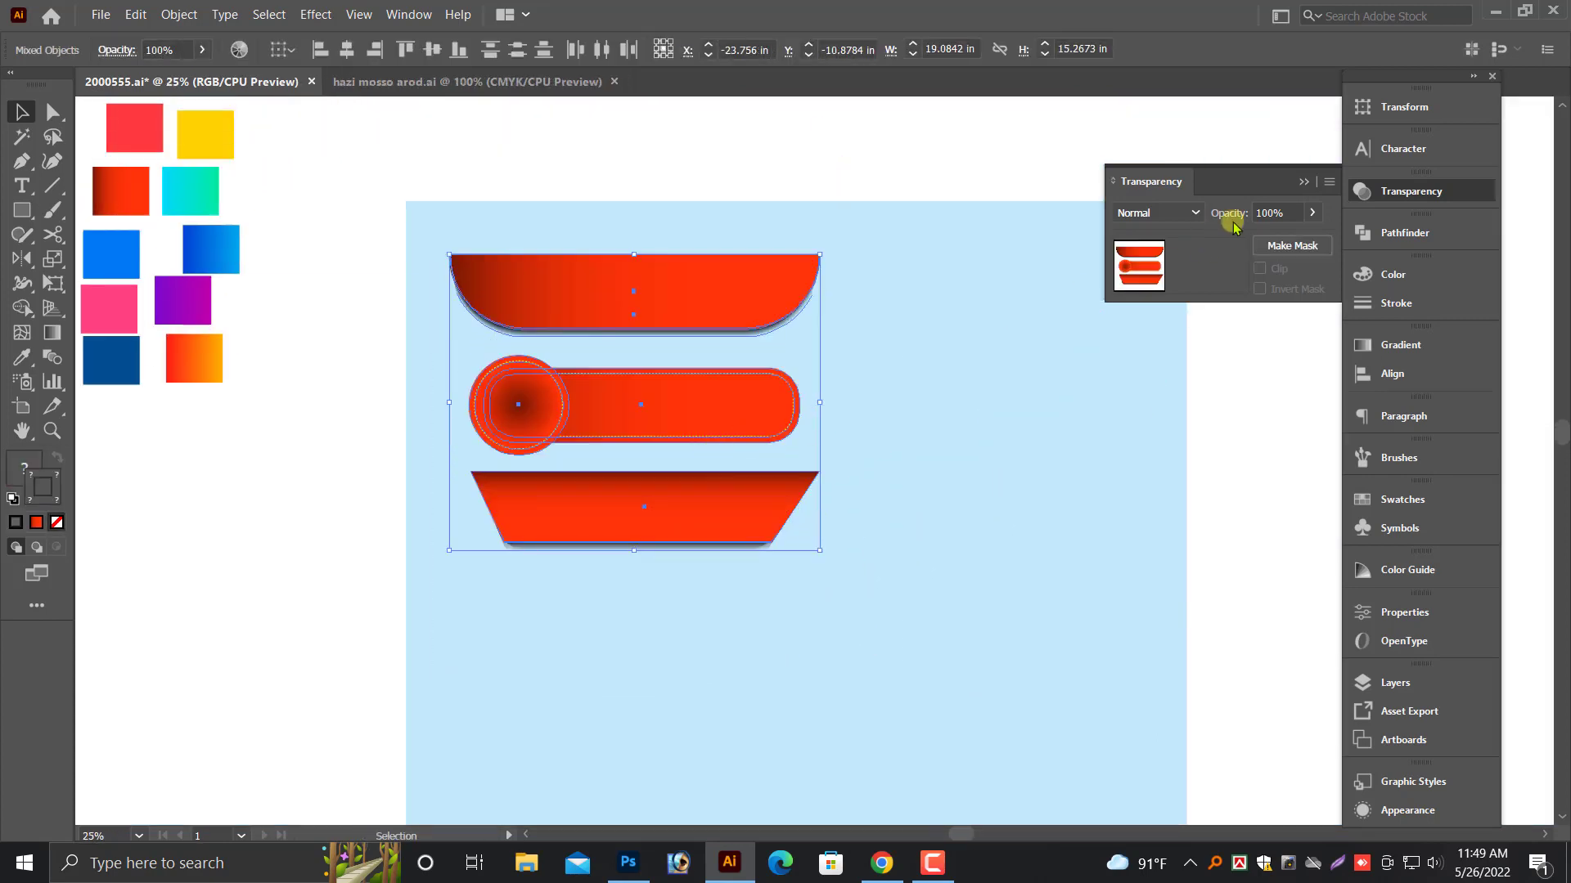
pyautogui.click(1303, 182)
pyautogui.click(1022, 411)
# - Draw a Pen path from inside the trapezoid's upper-left part to a point outside its lower-left corner, then inward along its bottom edge
pyautogui.scroll(3, 1022, 410)
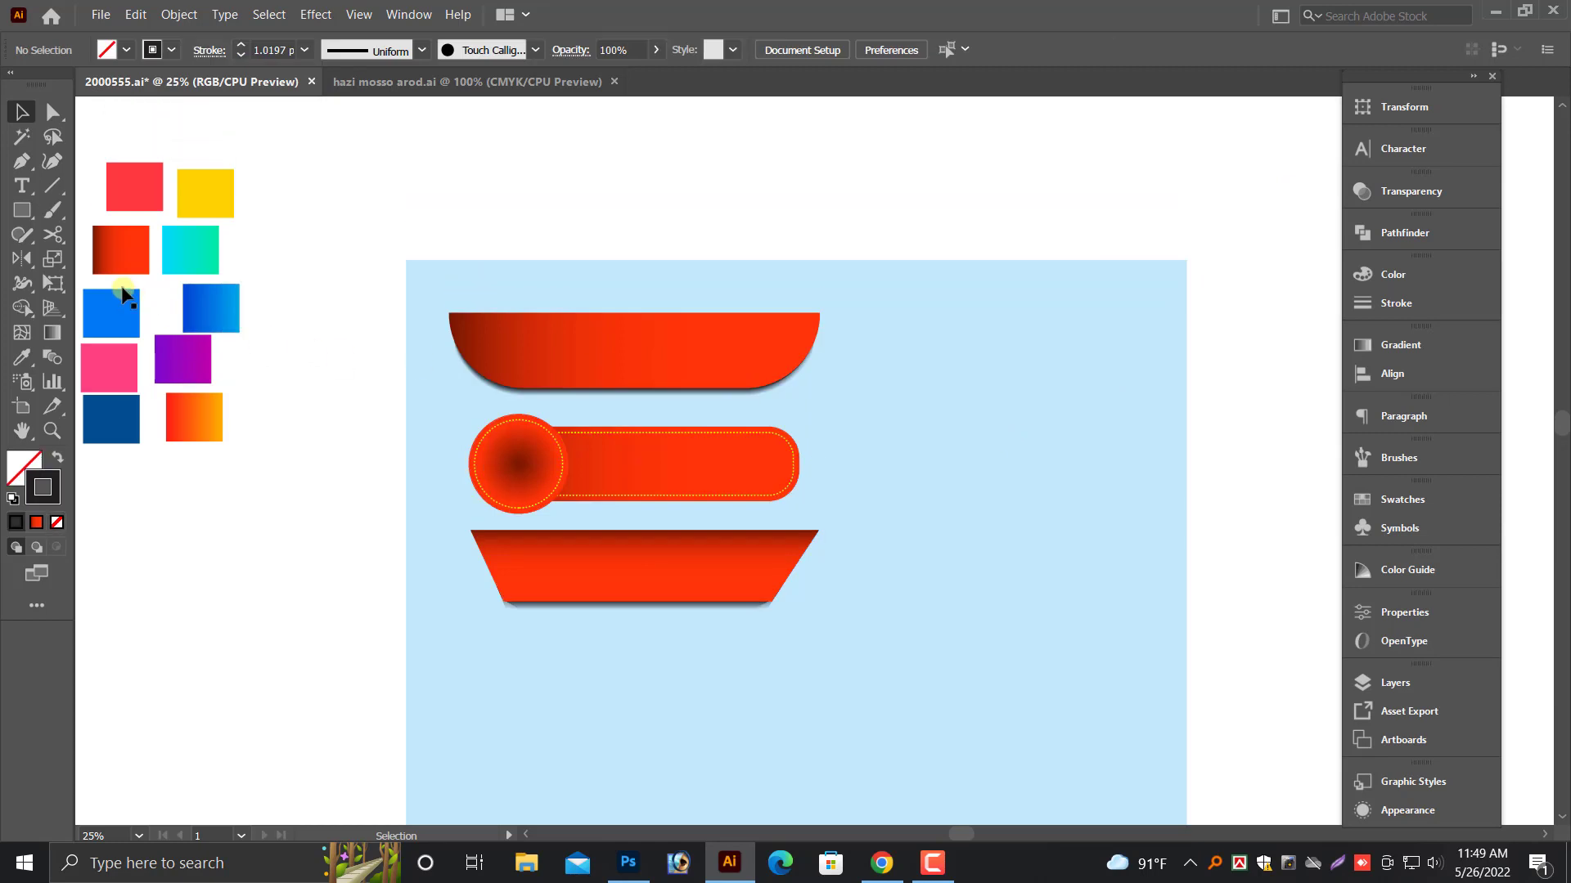
pyautogui.scroll(-2, 513, 589)
pyautogui.hotkey('ctrl', 'space')
pyautogui.moveTo(365, 429); pyautogui.dragTo(1002, 614)
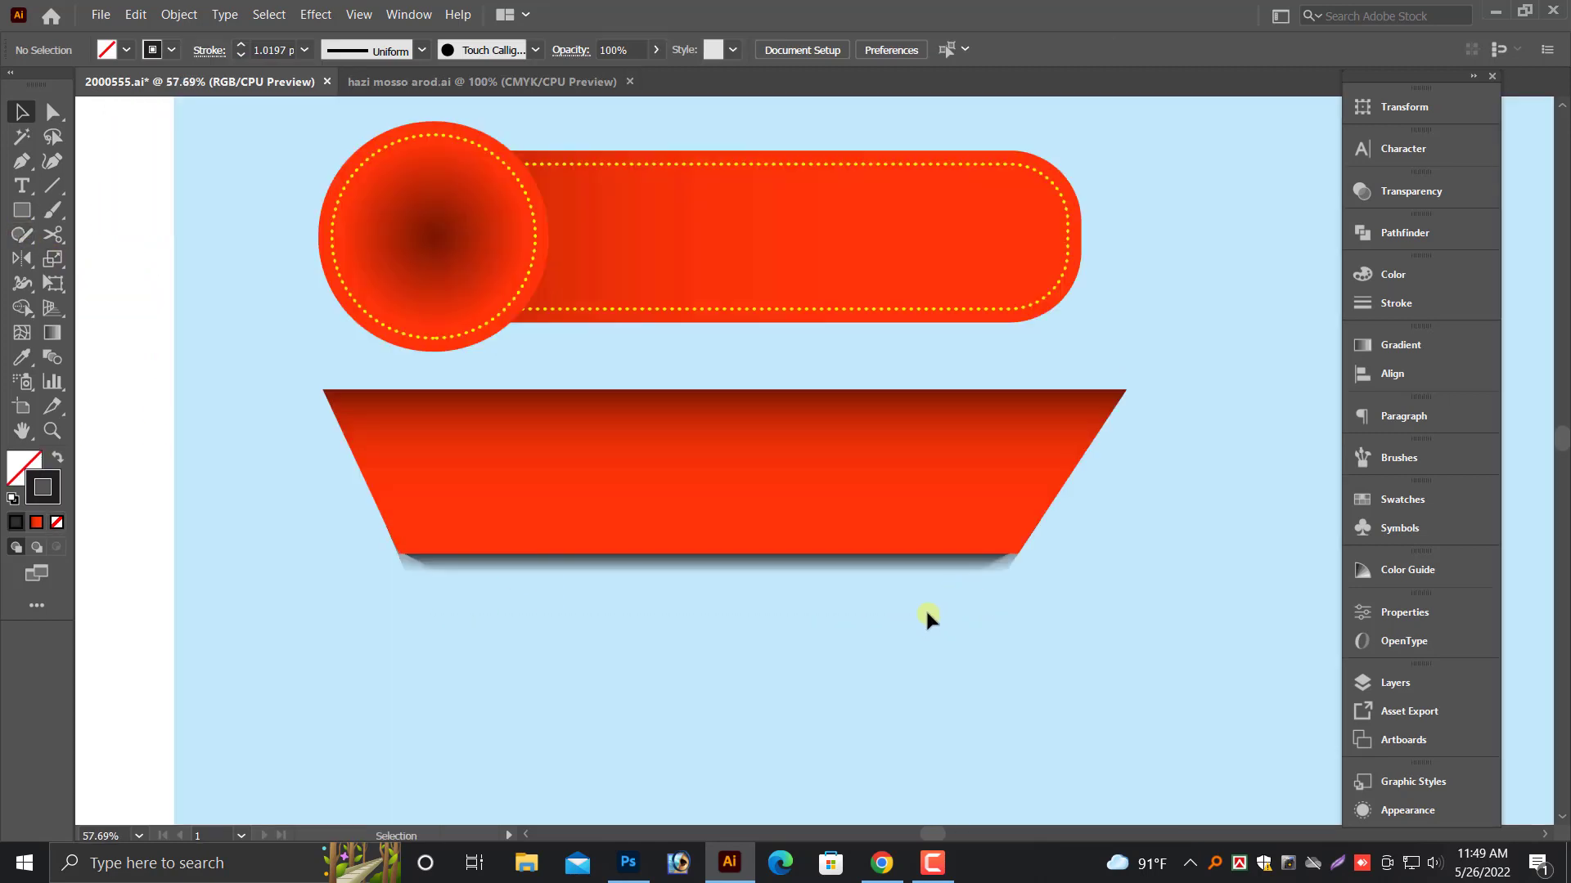
pyautogui.click(25, 167)
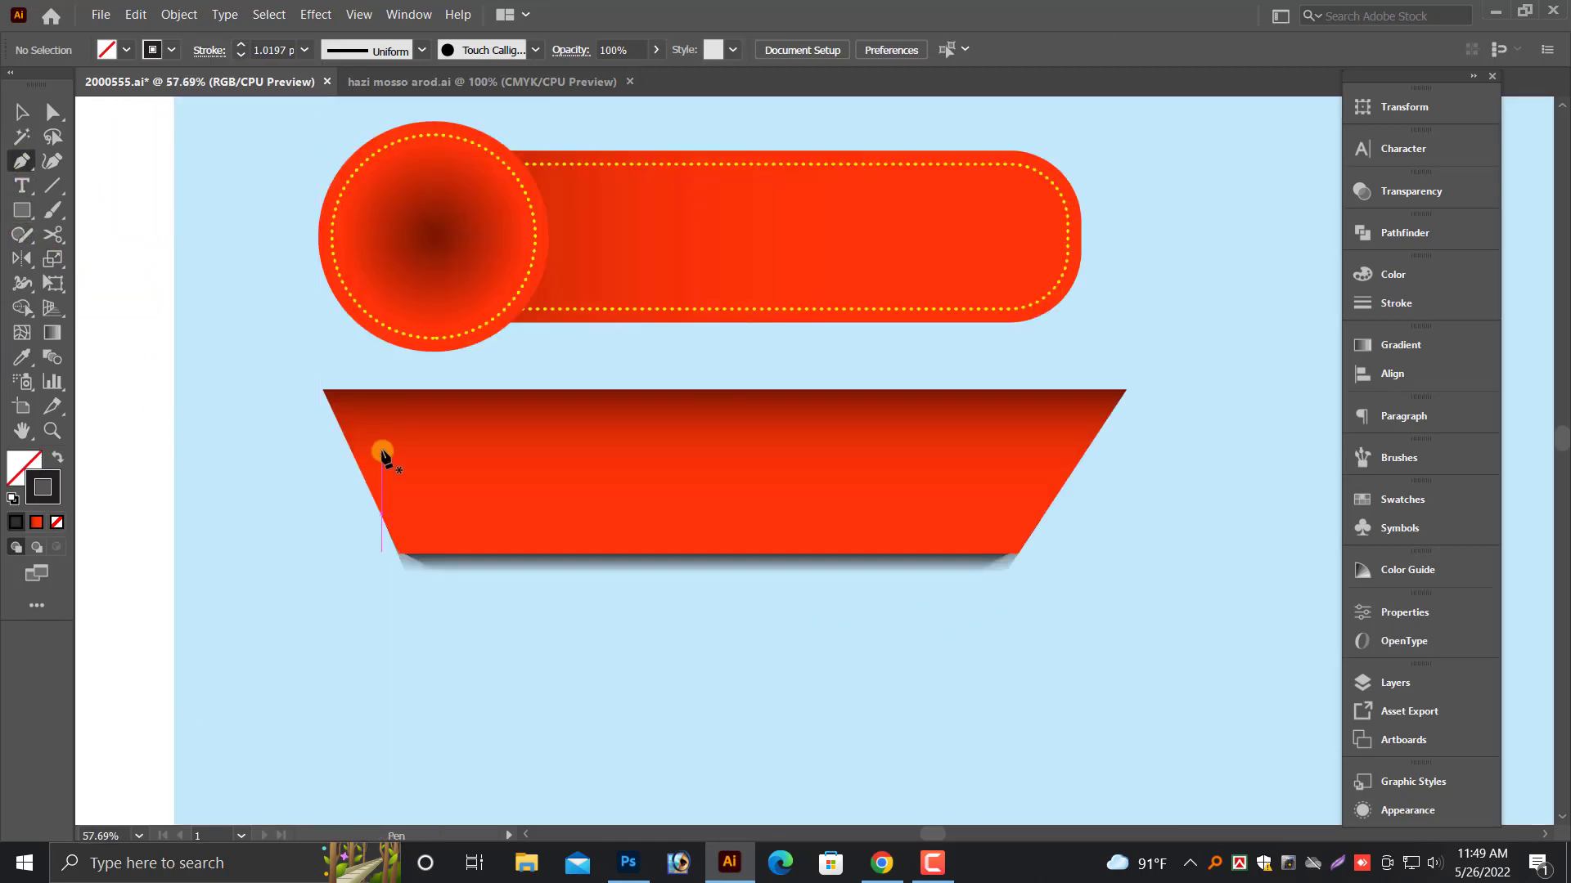
pyautogui.moveTo(423, 431); pyautogui.dragTo(434, 413)
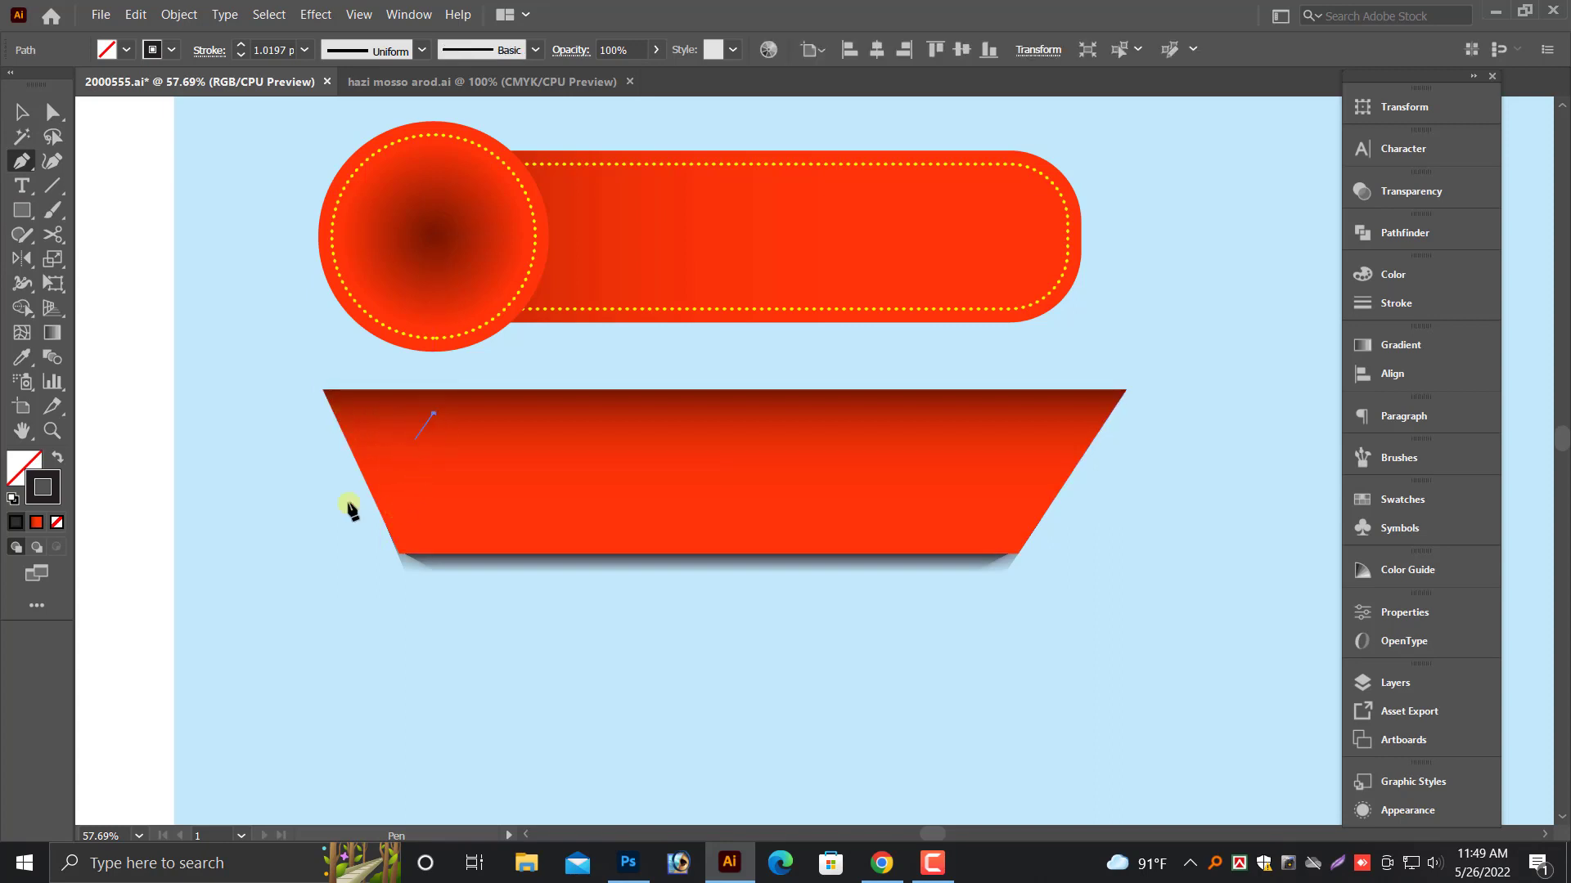
pyautogui.scroll(5, 330, 585)
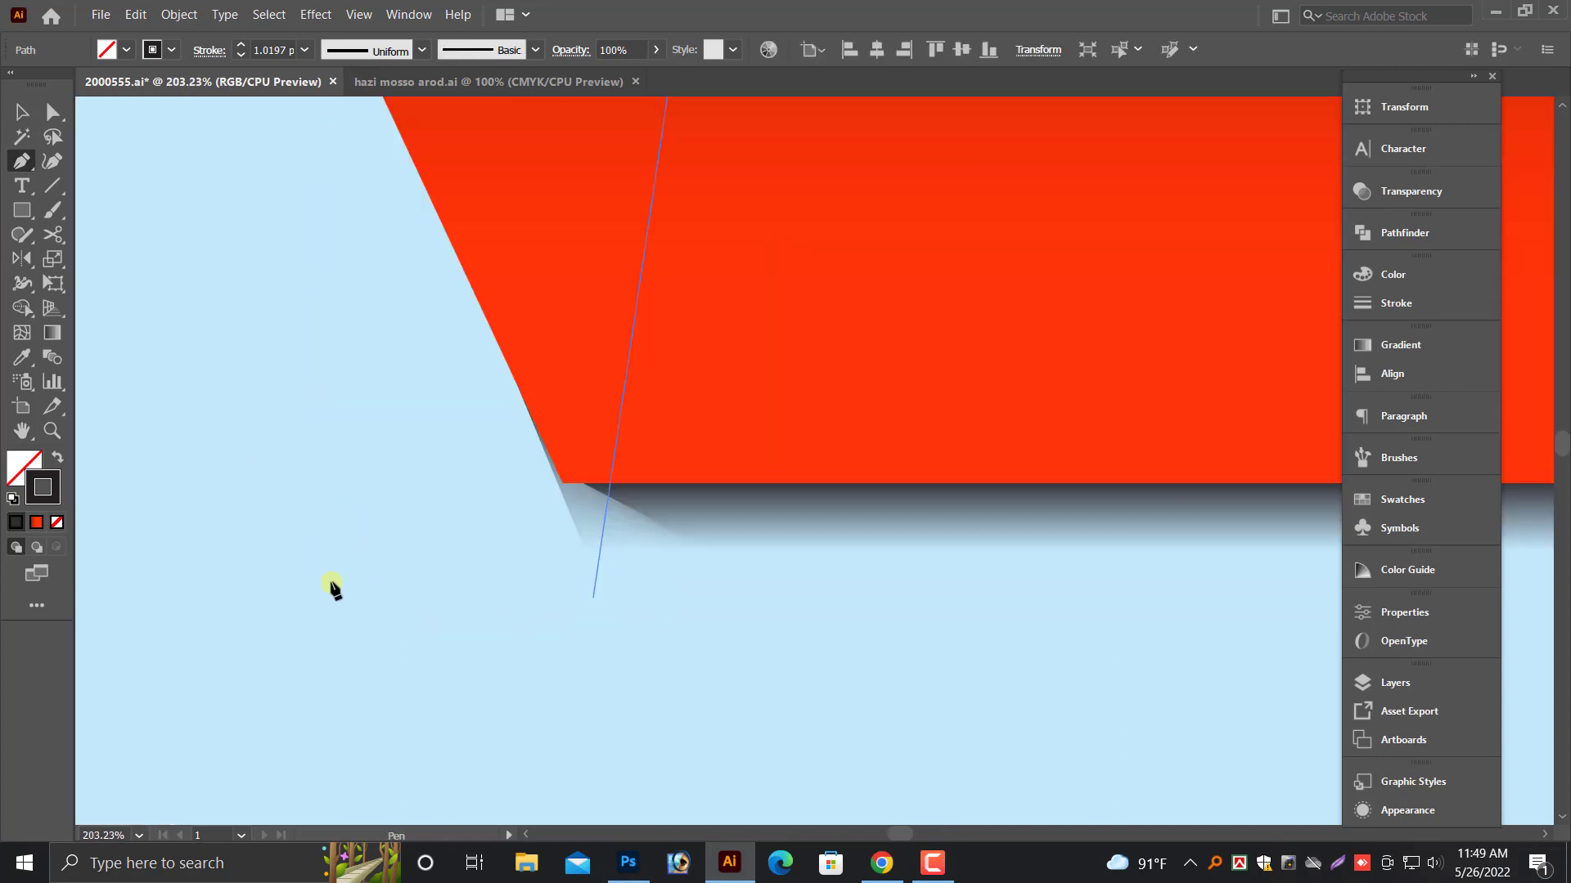
pyautogui.click(320, 483)
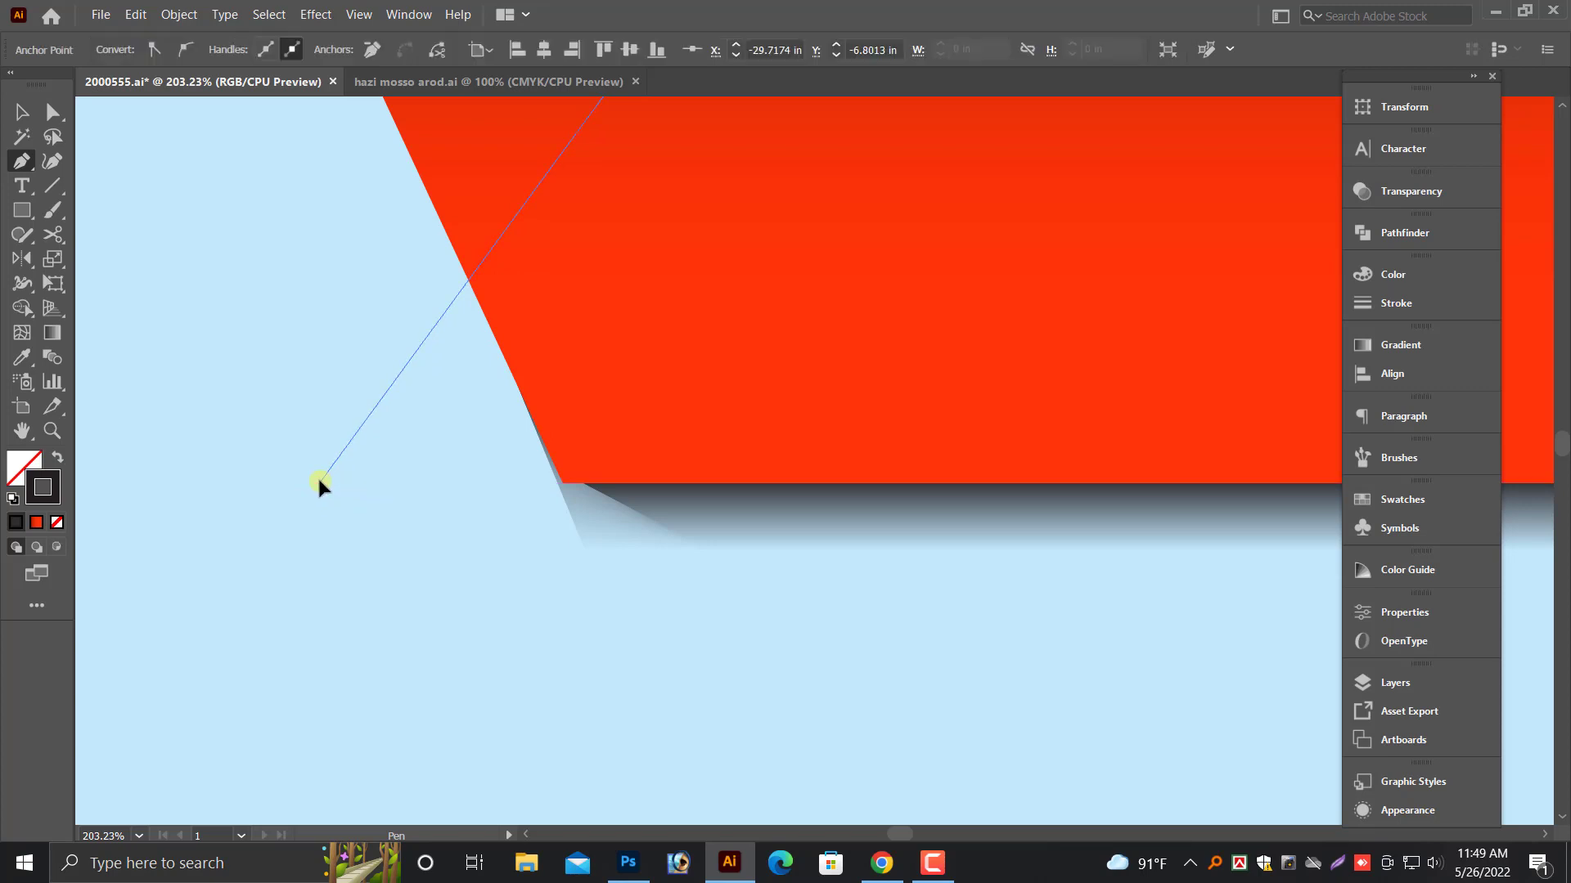
pyautogui.click(657, 482)
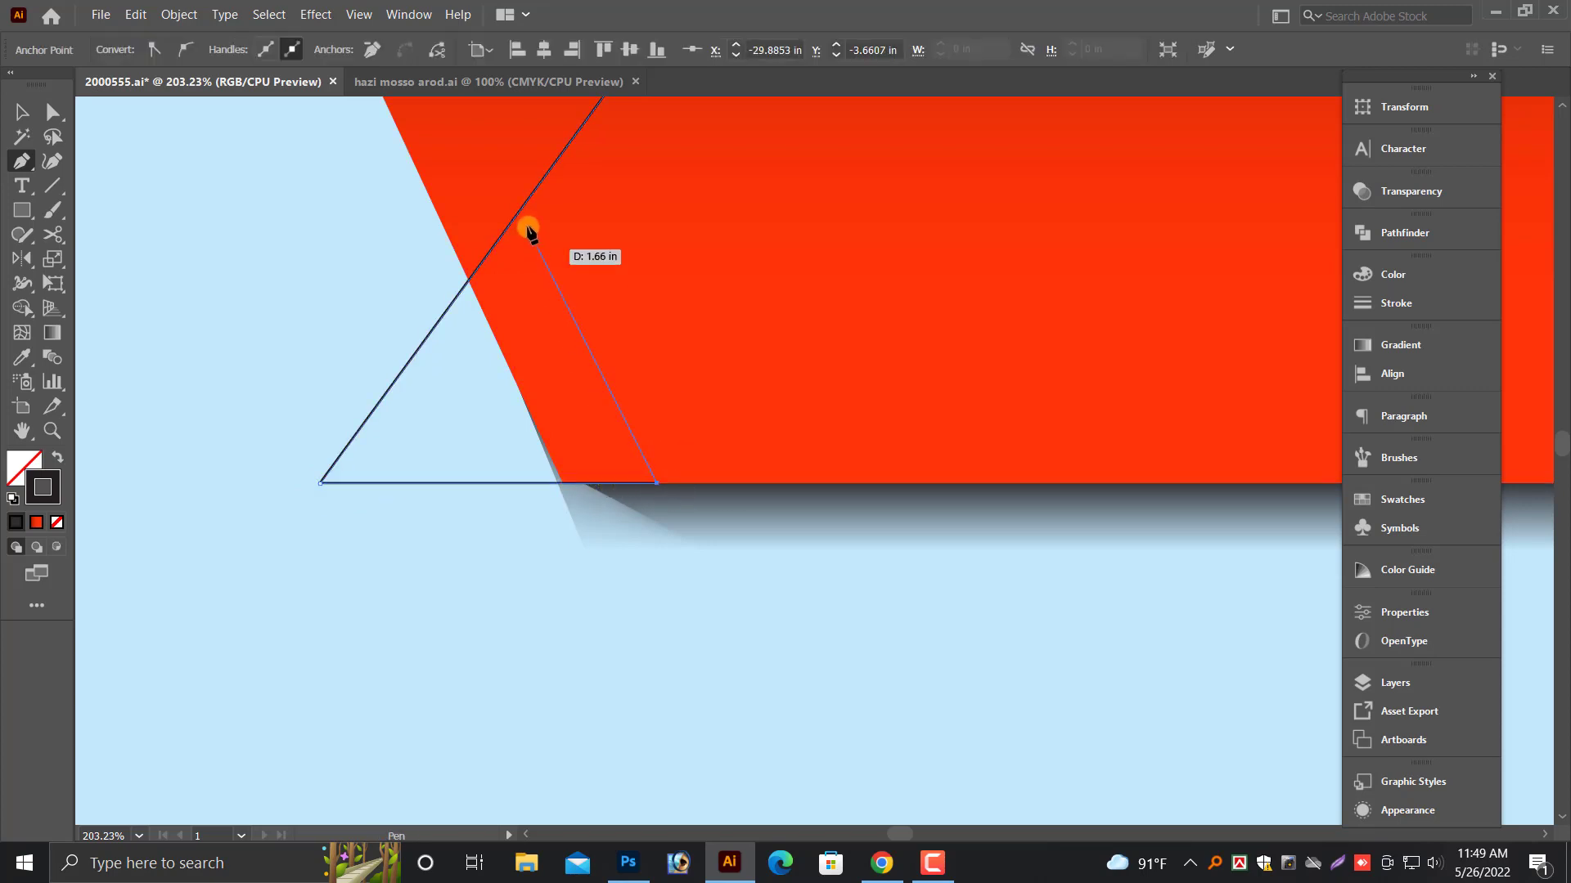
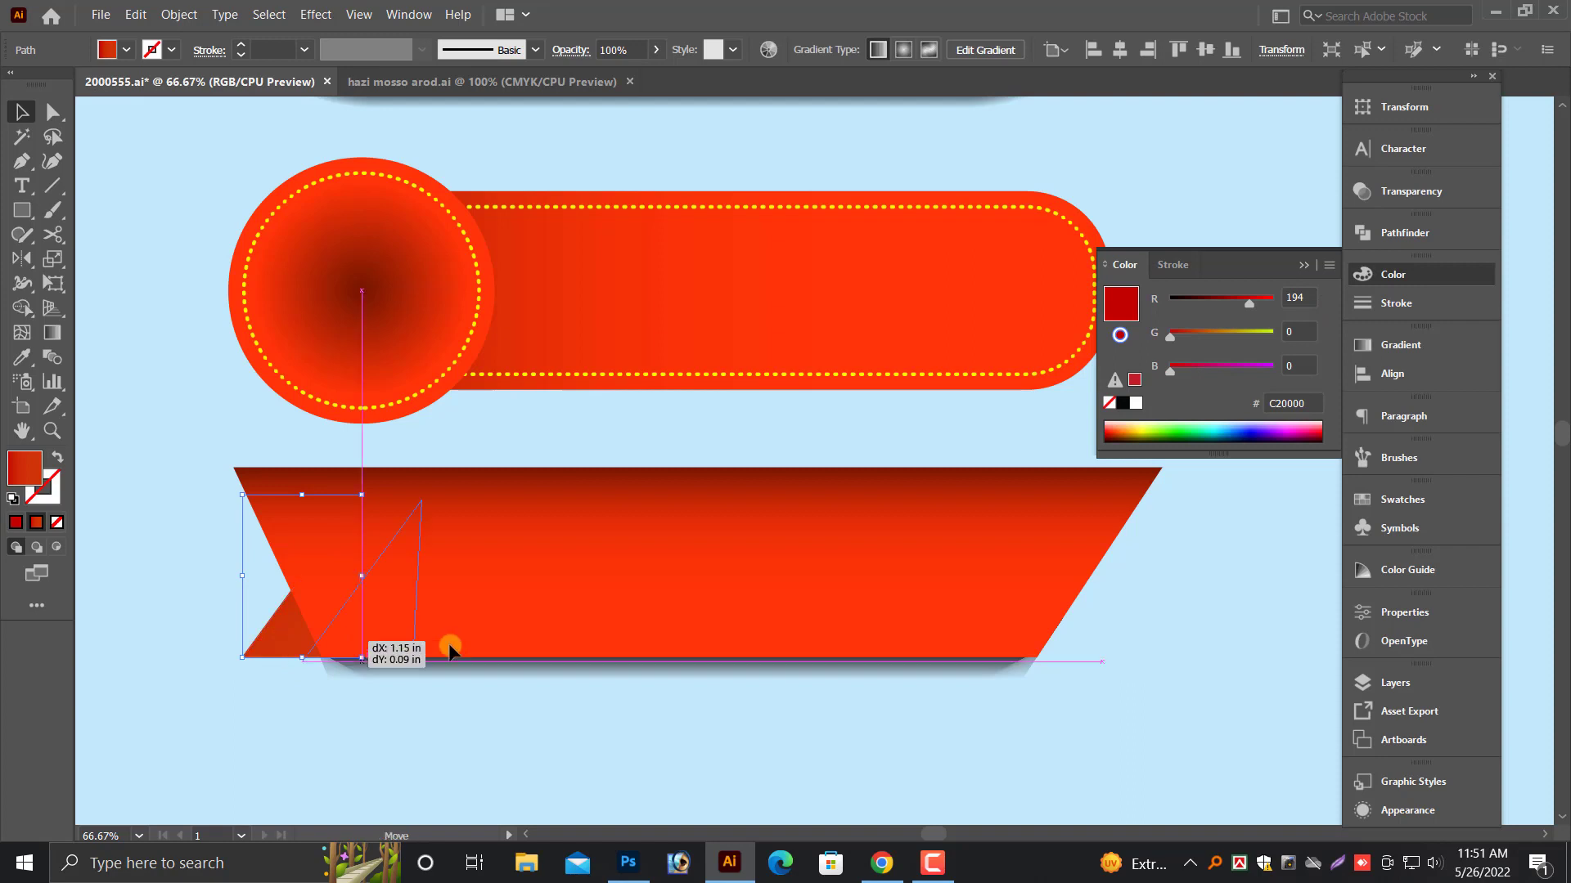
# - Place a copy of the dark-red fold triangle behind the trapezoid's lower-right corner and deselect it
pyautogui.click(892, 741)
pyautogui.scroll(1, 1127, 815)
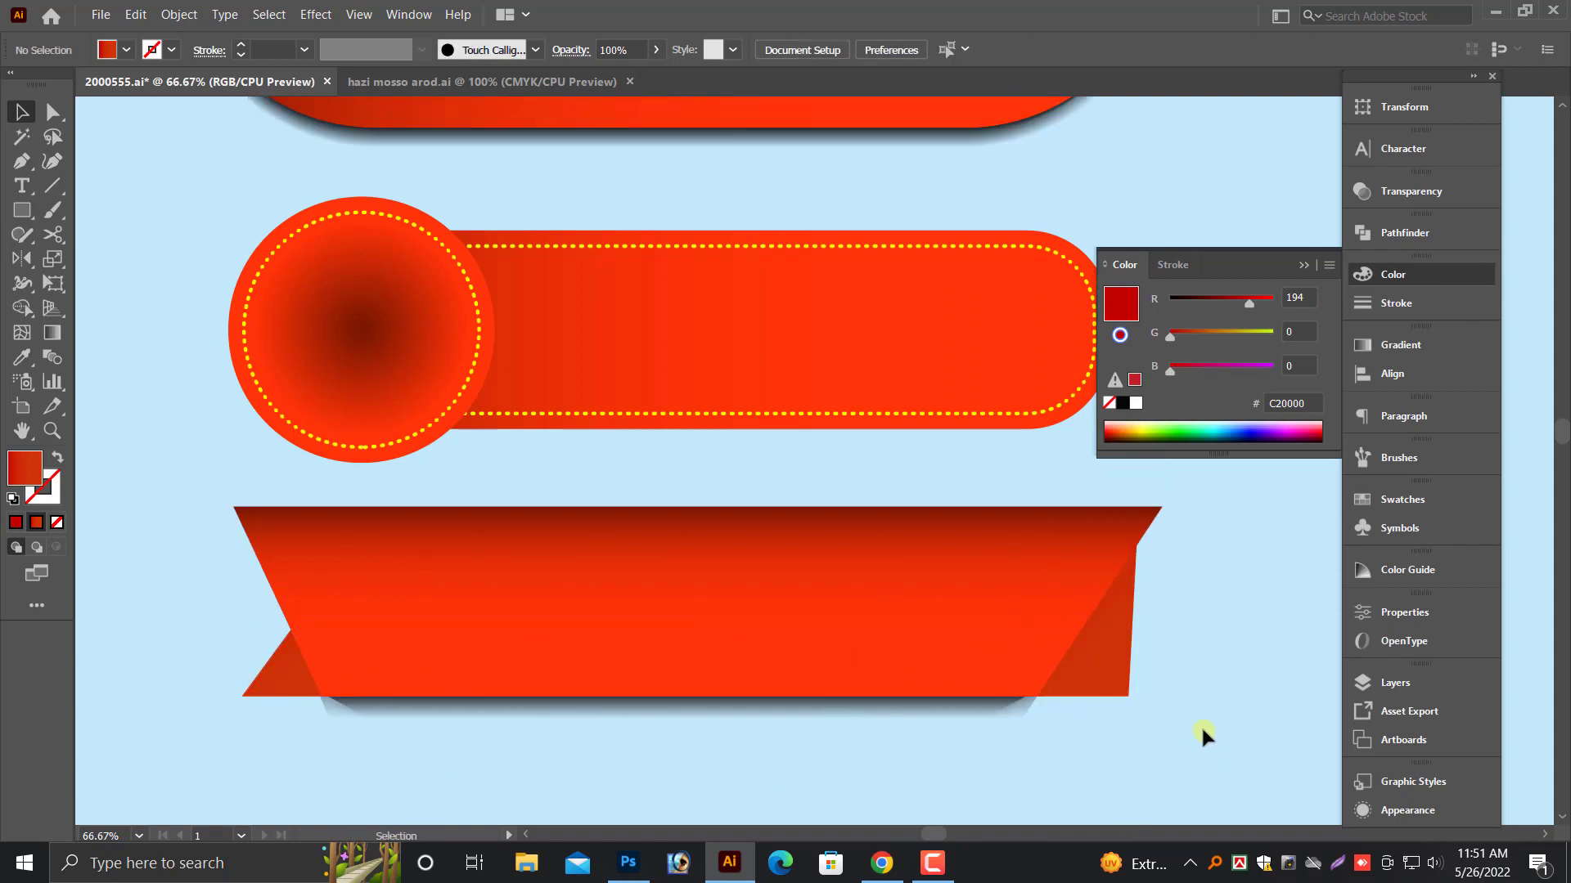
pyautogui.click(1115, 695)
pyautogui.click(1196, 693)
pyautogui.hotkey('ctrl', '-')
pyautogui.hotkey('ctrl', '-')
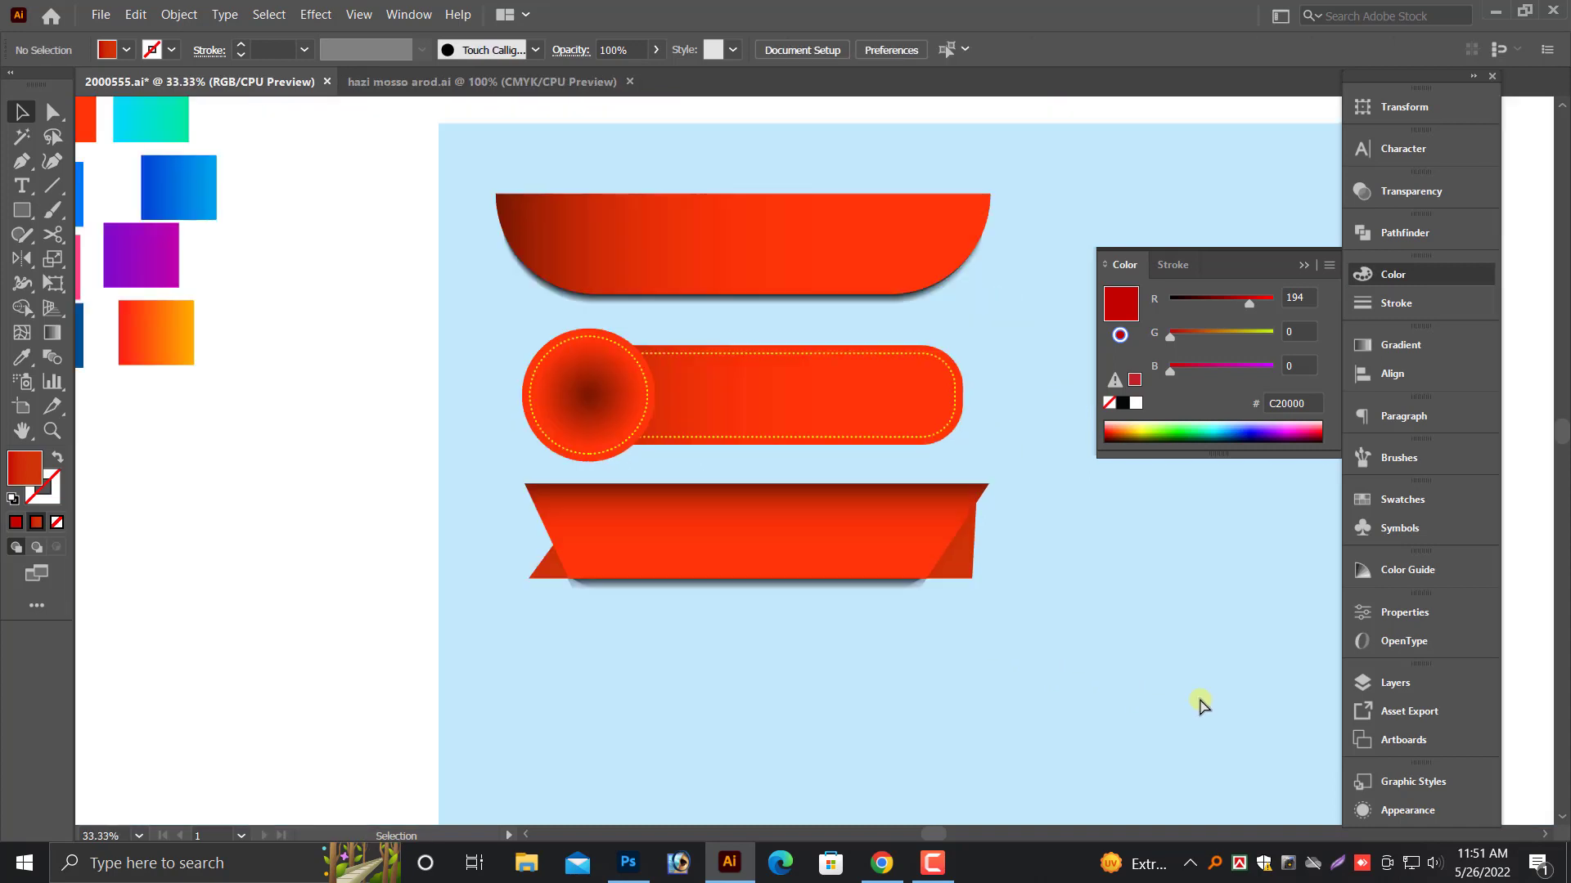
pyautogui.moveTo(1198, 697); pyautogui.dragTo(1038, 728)
pyautogui.moveTo(281, 538); pyautogui.dragTo(929, 679)
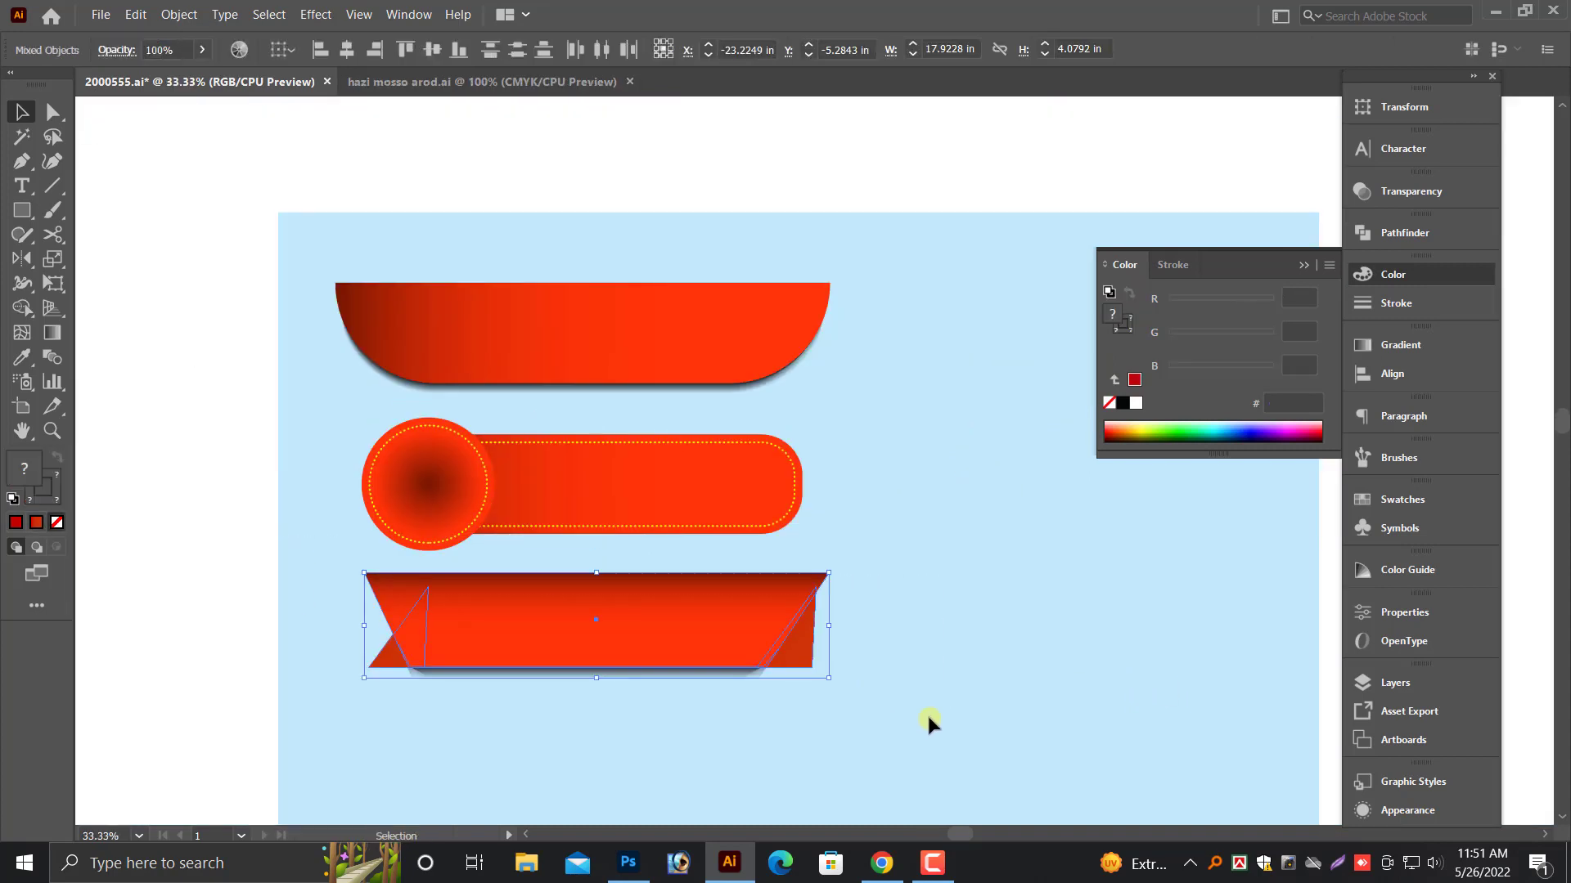
pyautogui.click(926, 714)
pyautogui.scroll(-1, 611, 567)
pyautogui.scroll(2, 611, 567)
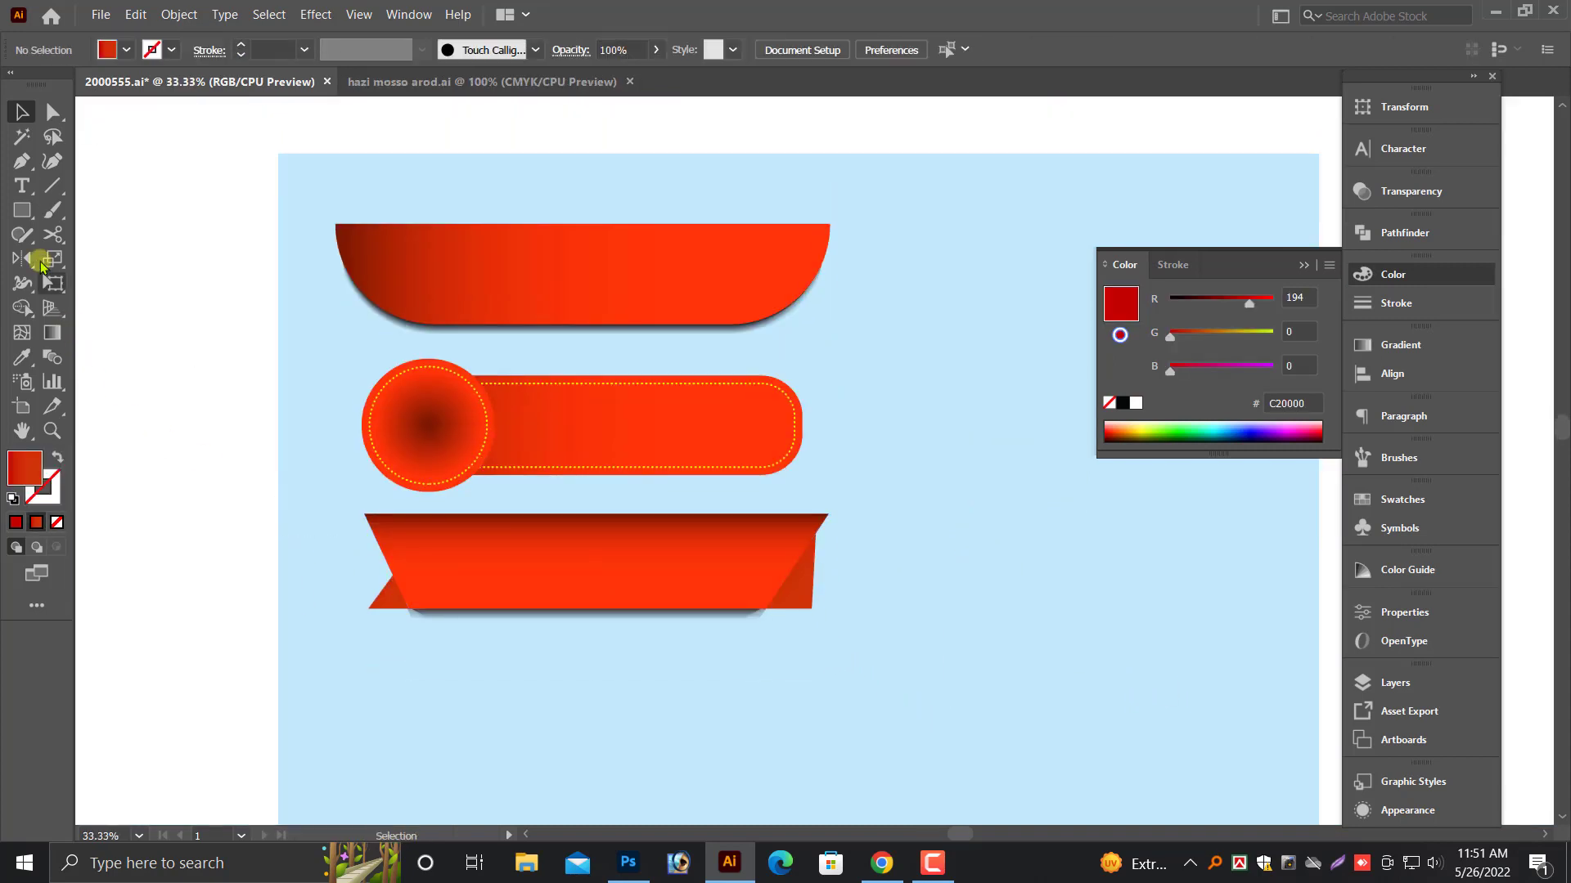
# - Draw a wide rectangle on the artboard beside the top red banner, level with that banner's upper edge
pyautogui.click(22, 211)
pyautogui.moveTo(875, 427); pyautogui.dragTo(613, 544)
pyautogui.moveTo(645, 341); pyautogui.dragTo(1009, 431)
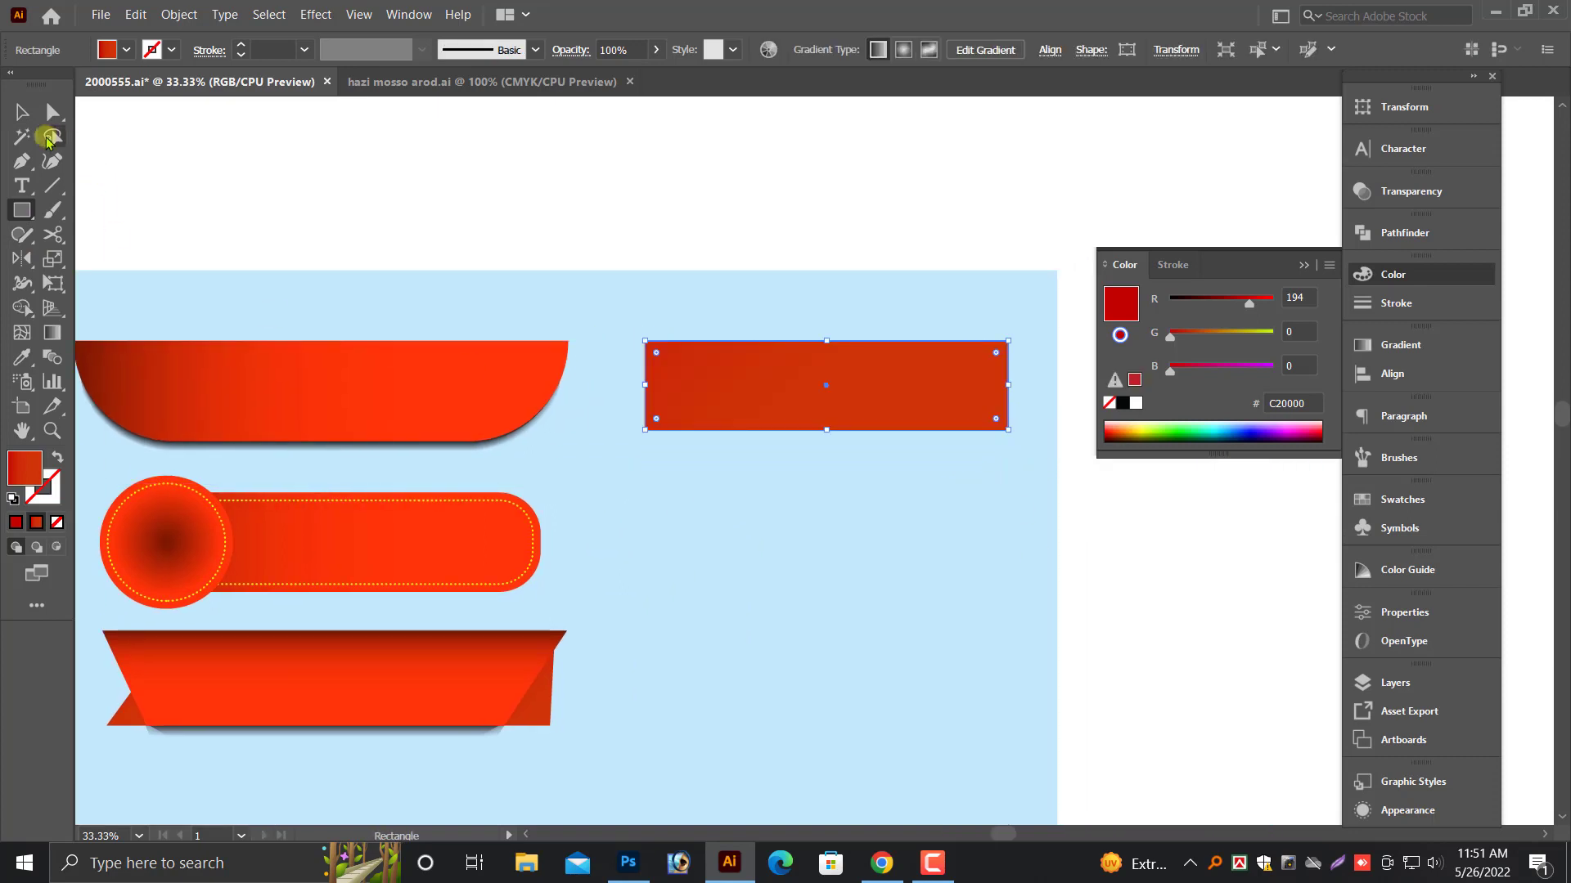
# - Round only the new rectangle's lower-right corner to about 3.44 in, and deselect the shape
pyautogui.press('v')
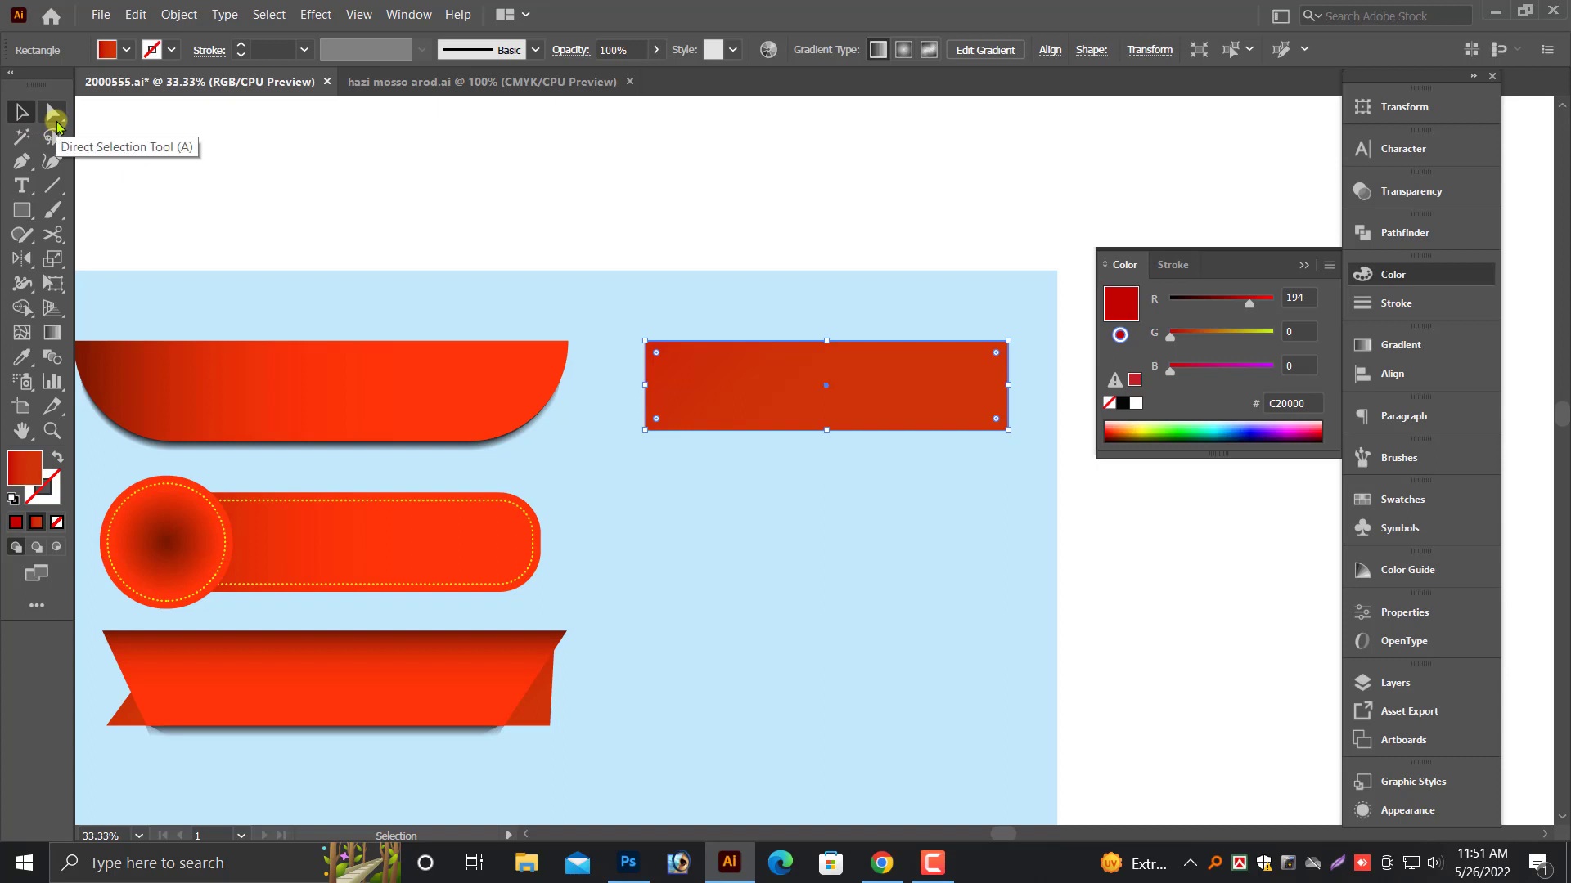
pyautogui.click(52, 114)
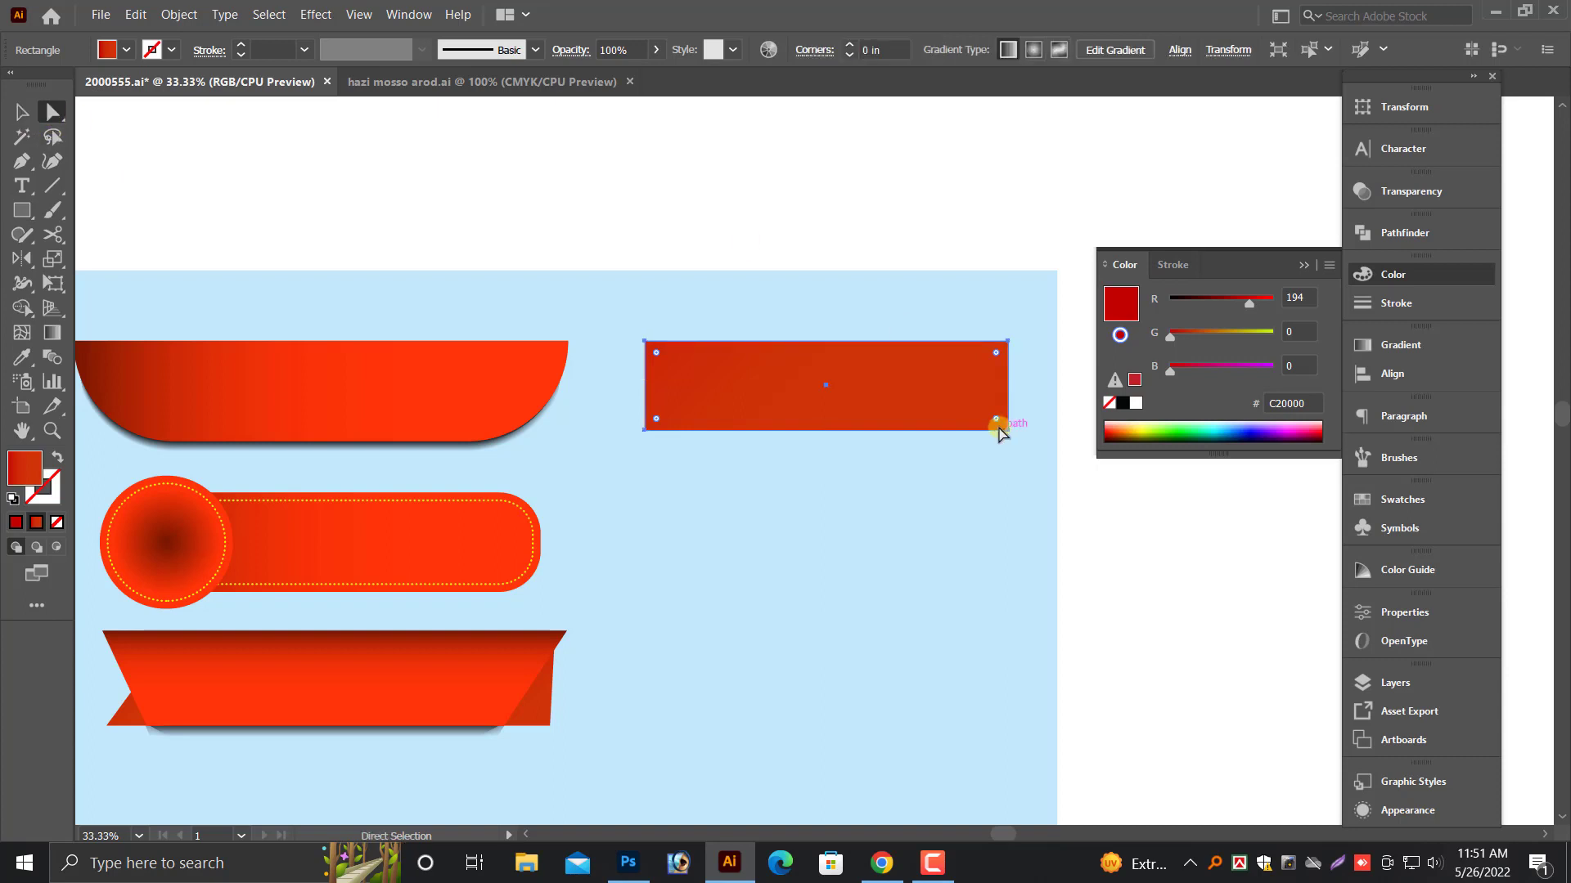
pyautogui.moveTo(996, 420); pyautogui.dragTo(666, 483)
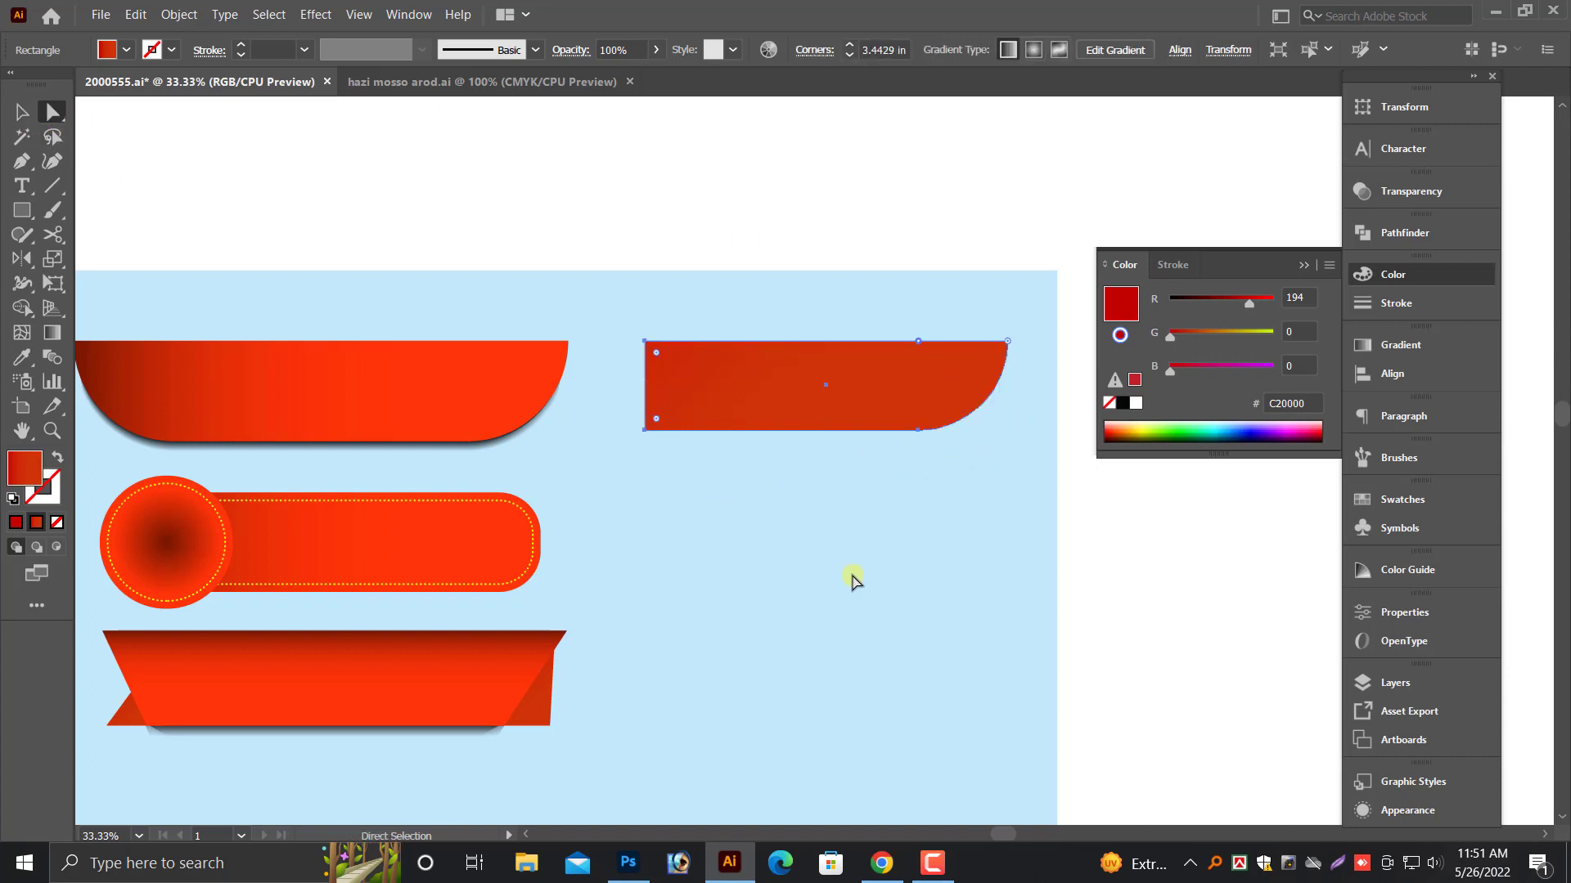
pyautogui.click(18, 112)
pyautogui.click(817, 521)
pyautogui.scroll(1, 818, 518)
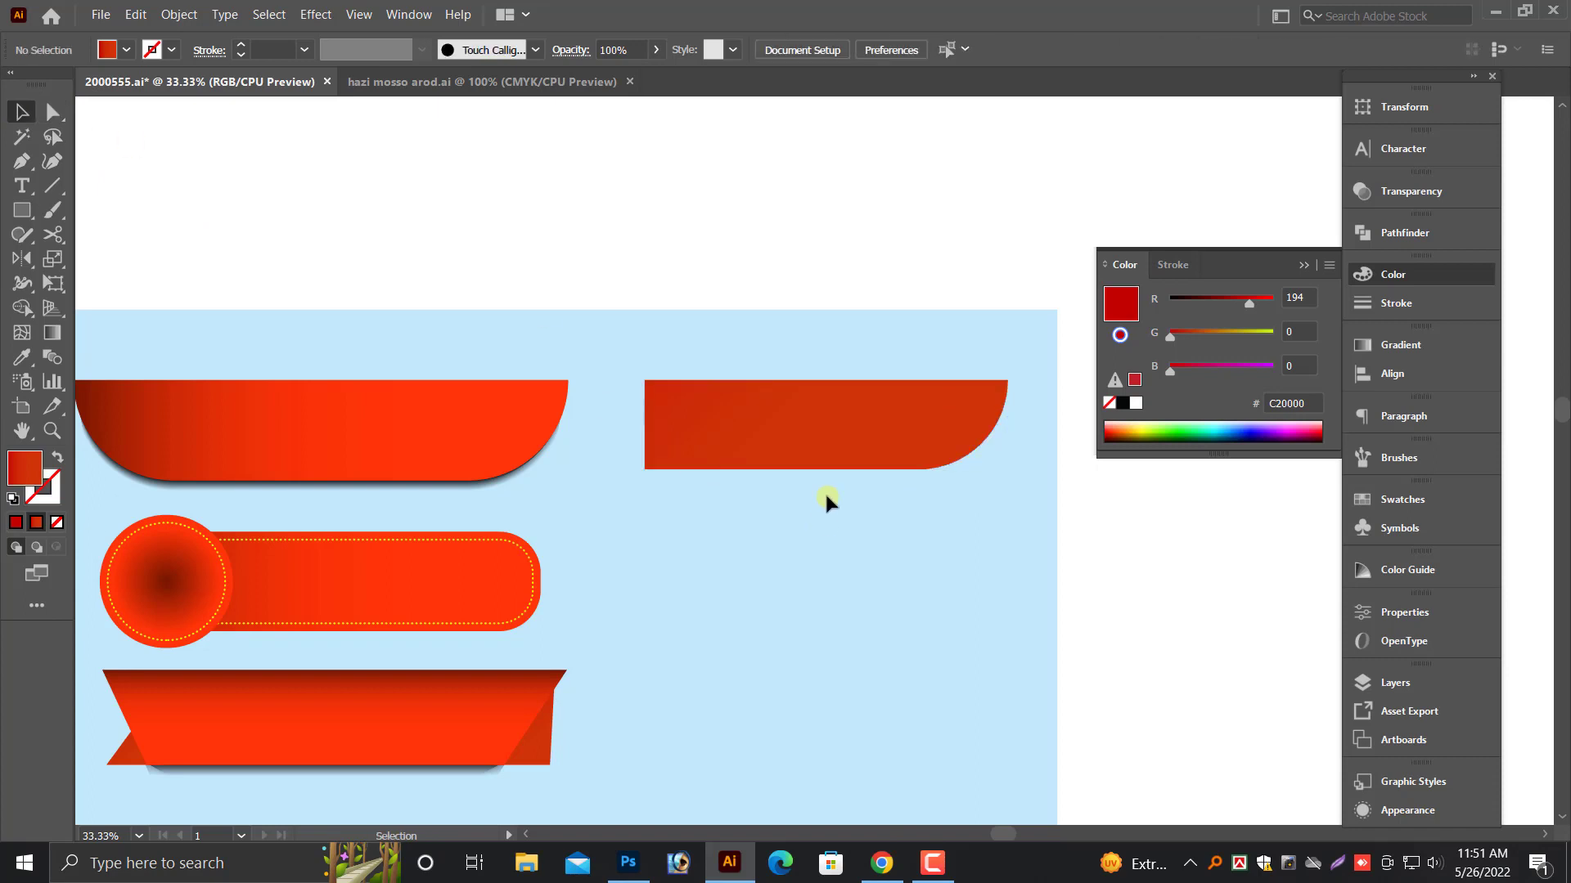
# - Fill the corner-rounded shape with the blue gradient sampled from the sample squares beside the artboard
pyautogui.click(826, 459)
pyautogui.click(22, 358)
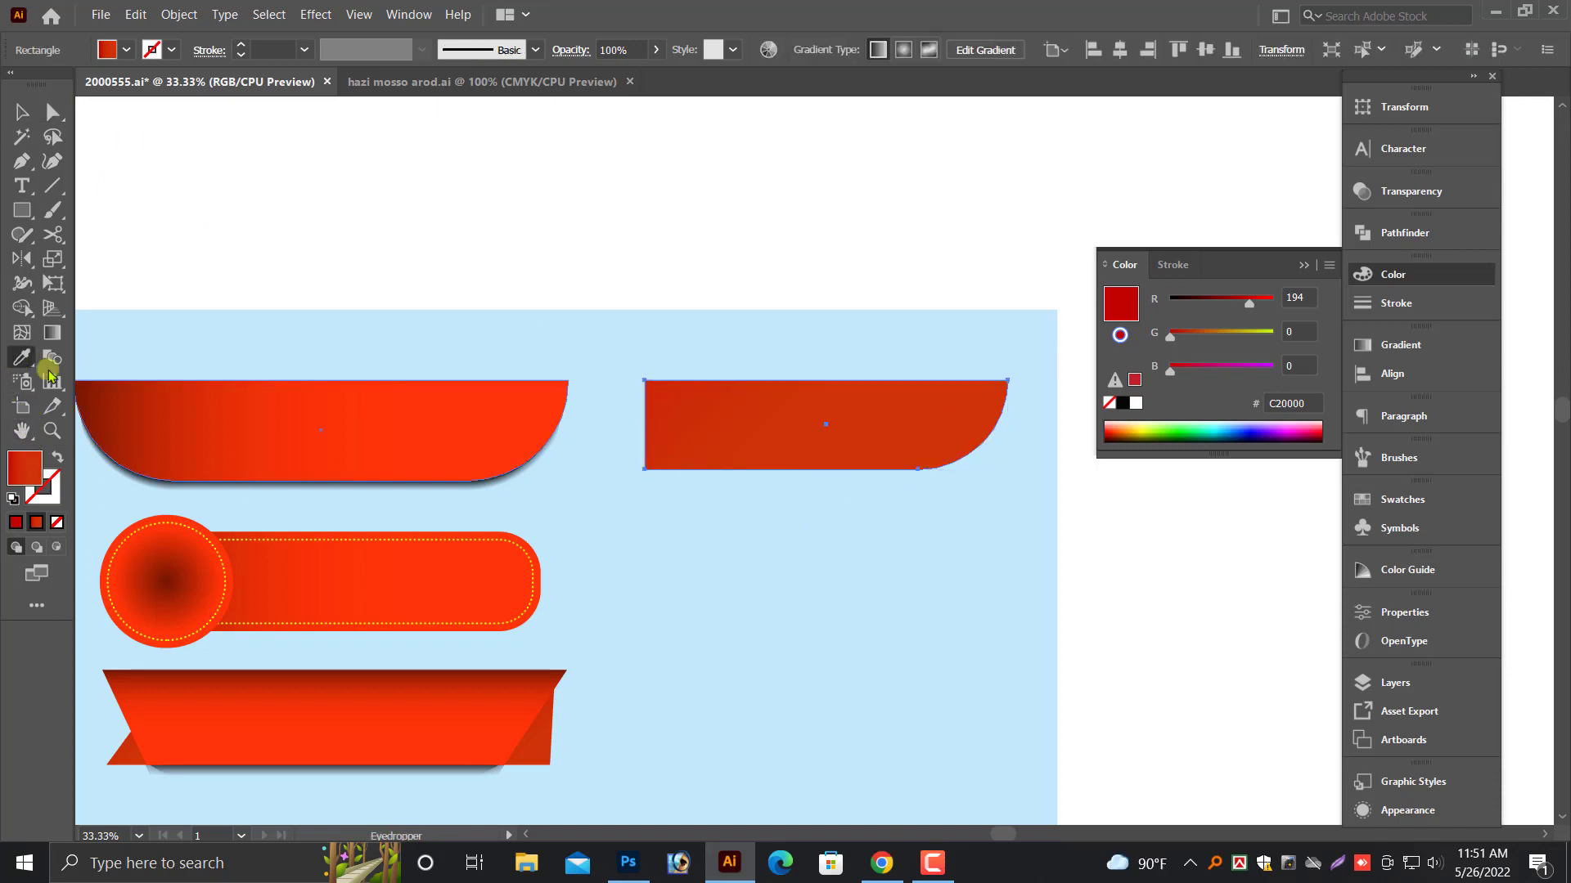
pyautogui.click(524, 443)
pyautogui.hotkey('ctrl', '-')
pyautogui.hotkey('ctrl', '-')
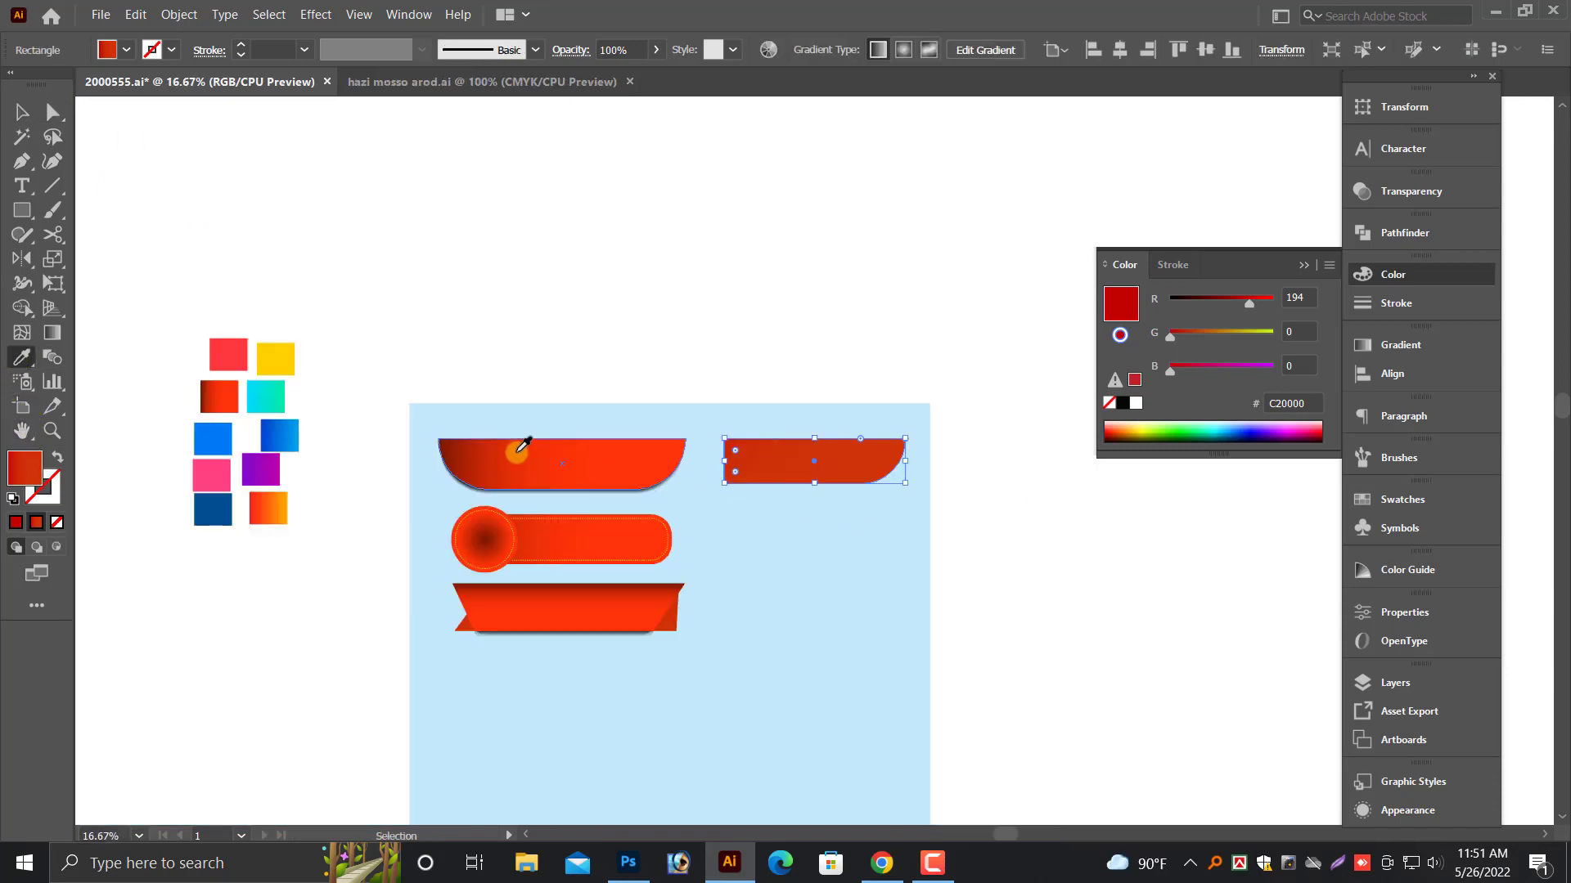
pyautogui.click(283, 438)
pyautogui.click(22, 112)
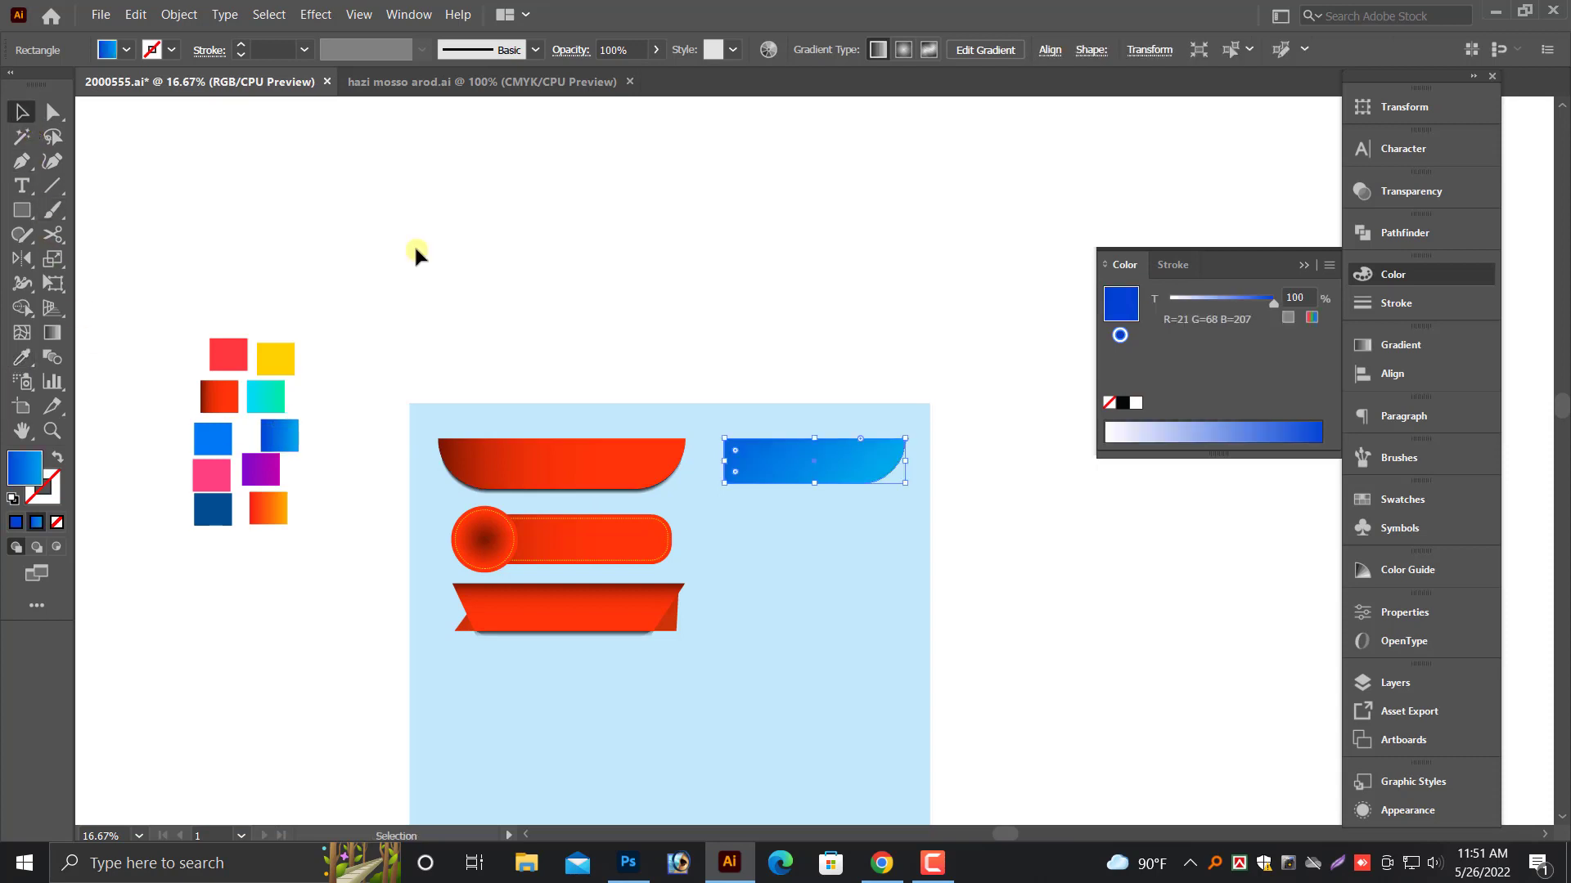
# - Set the blue shape's linear gradient angle to -90°
pyautogui.moveTo(690, 389); pyautogui.dragTo(1062, 568)
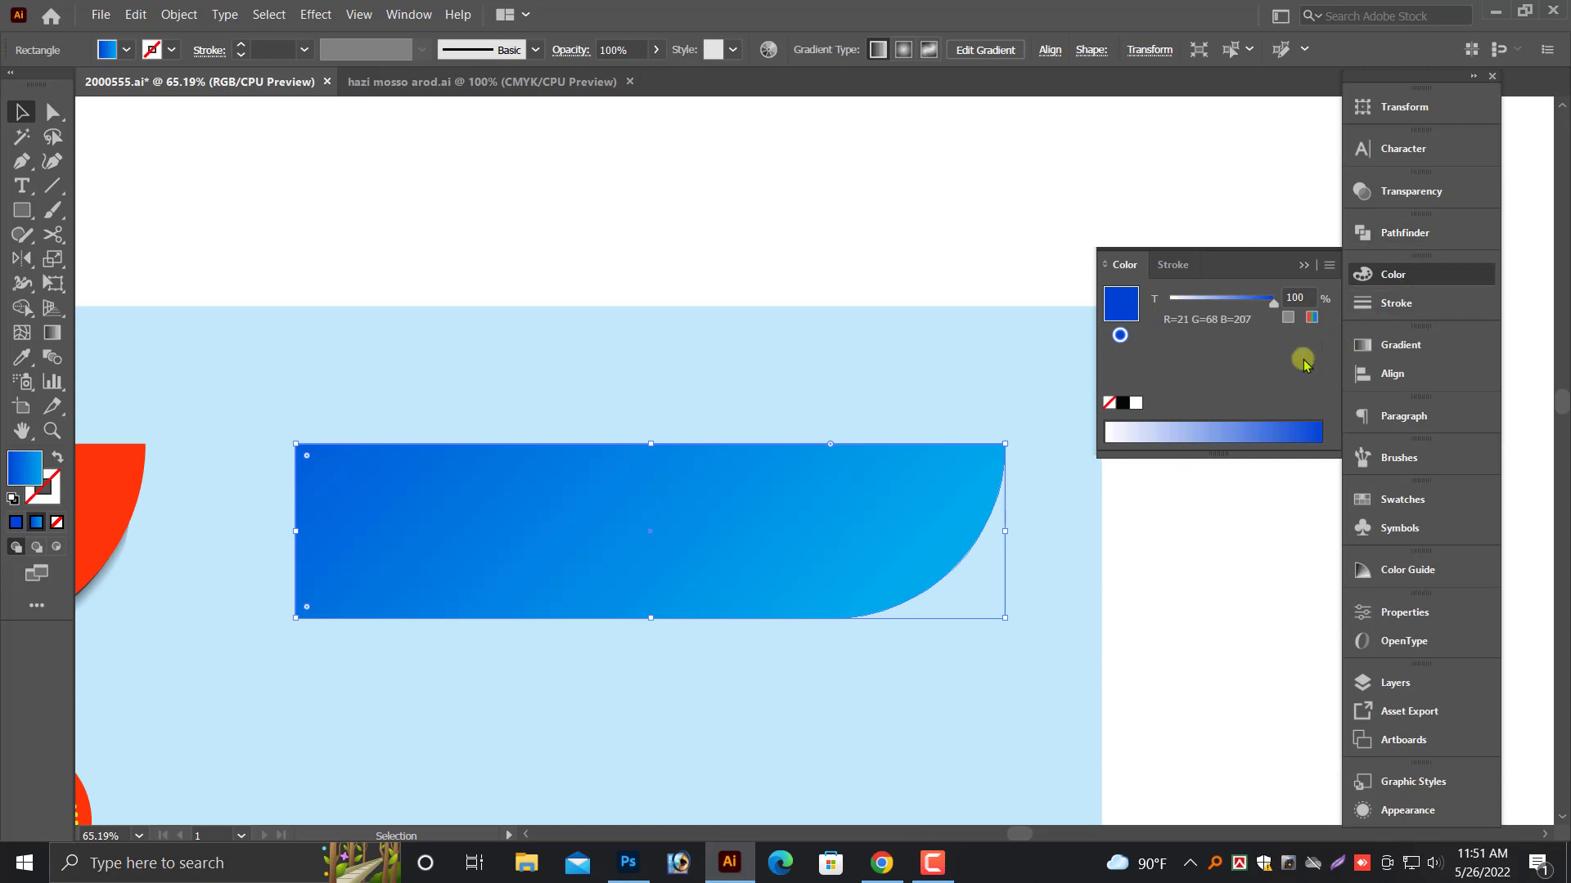
pyautogui.click(1400, 346)
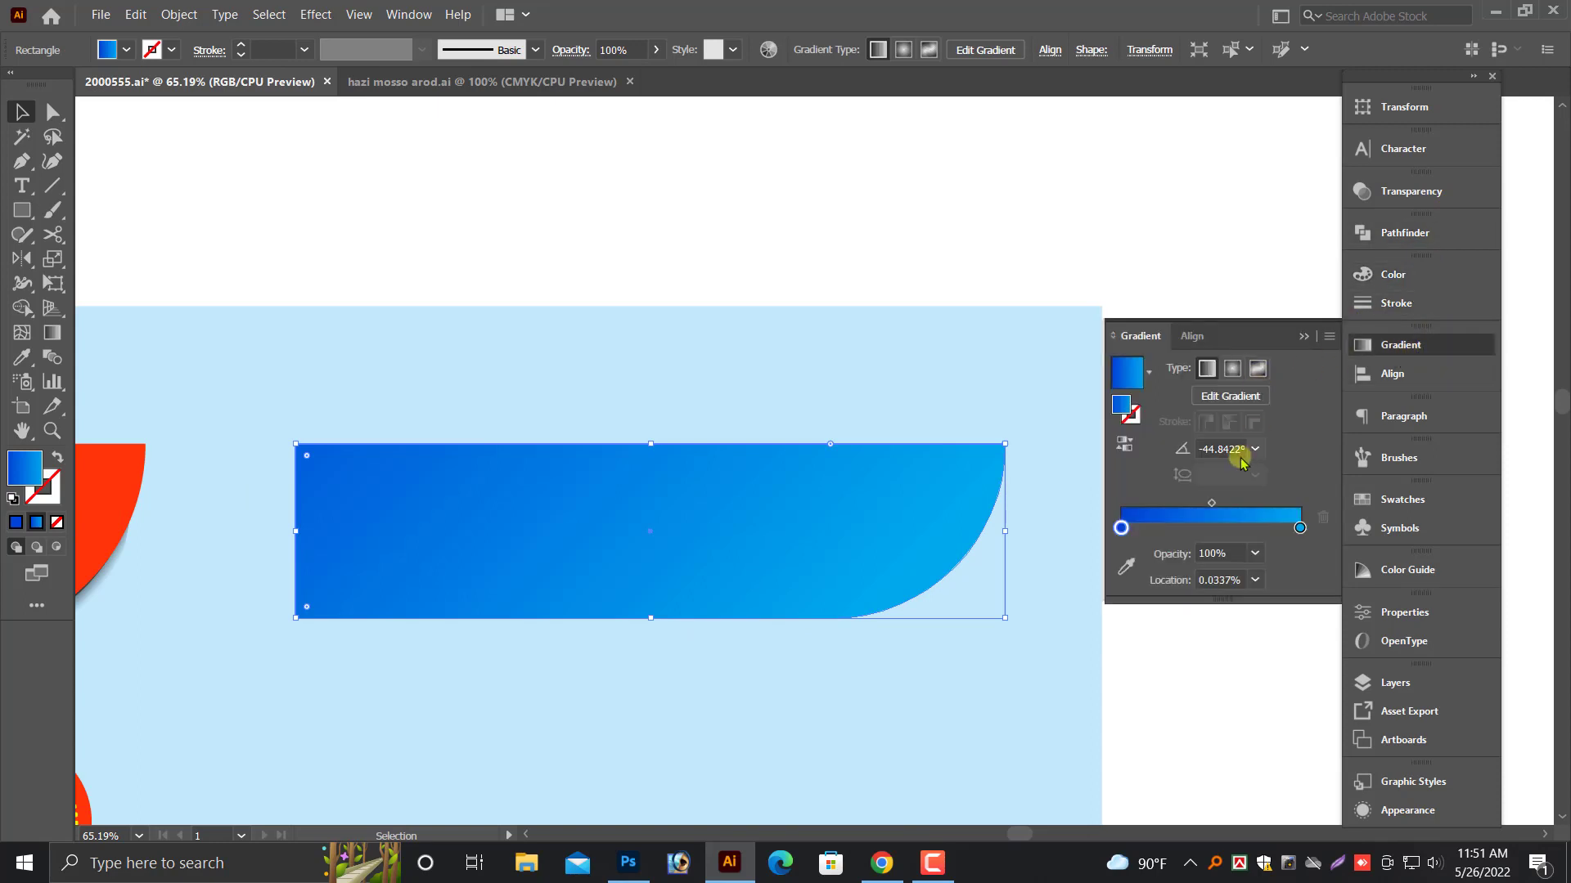
pyautogui.moveTo(1234, 449); pyautogui.dragTo(1107, 439)
pyautogui.press('Return')
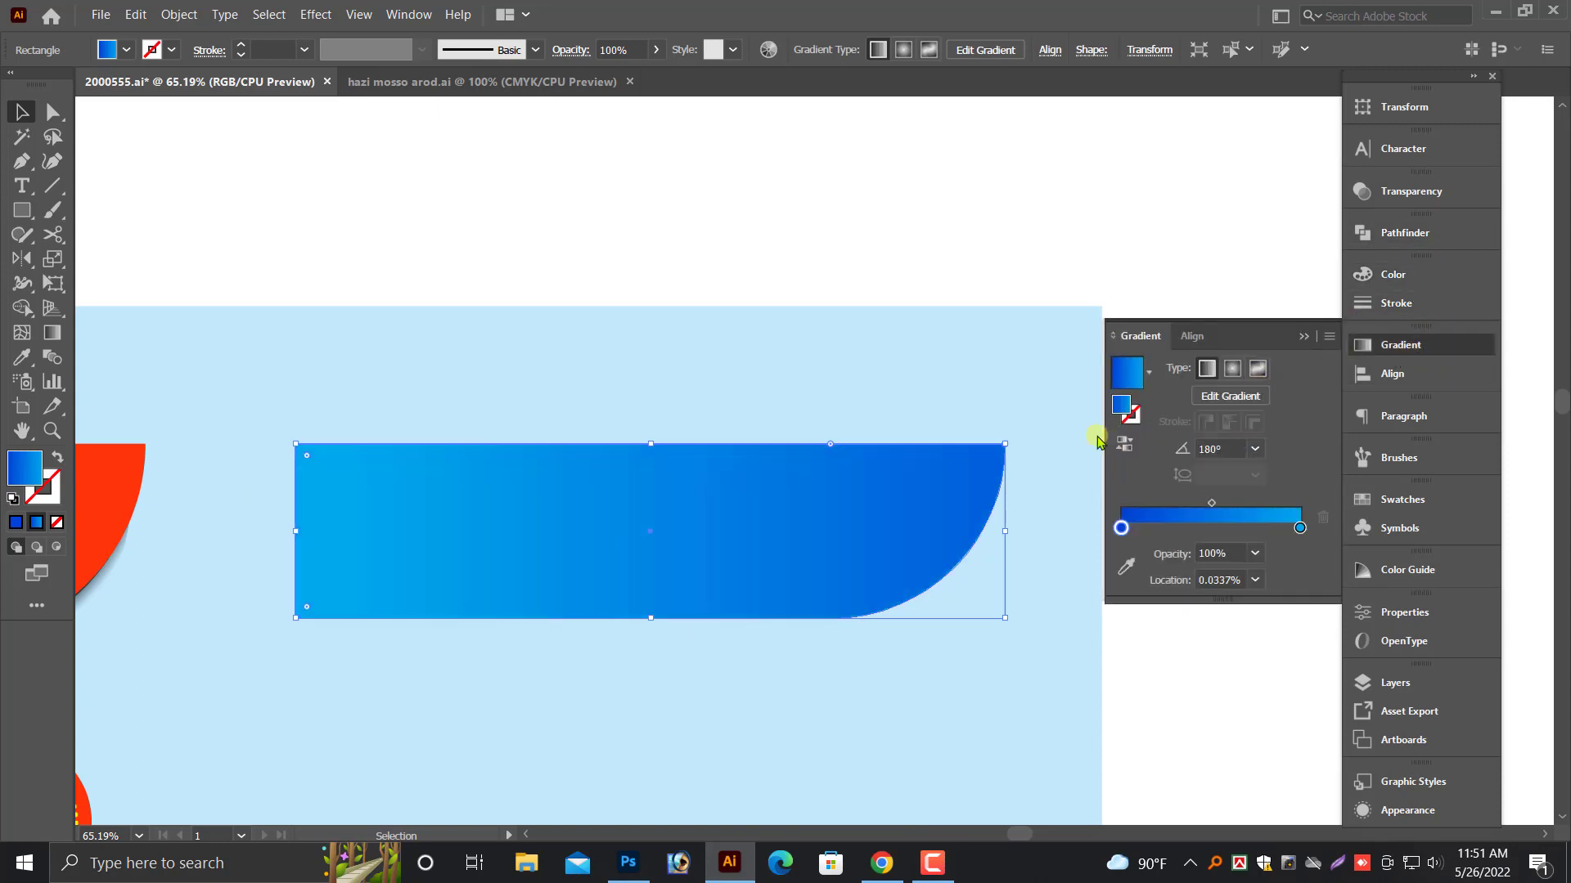
pyautogui.moveTo(1222, 449); pyautogui.dragTo(1129, 439)
pyautogui.write('-90')
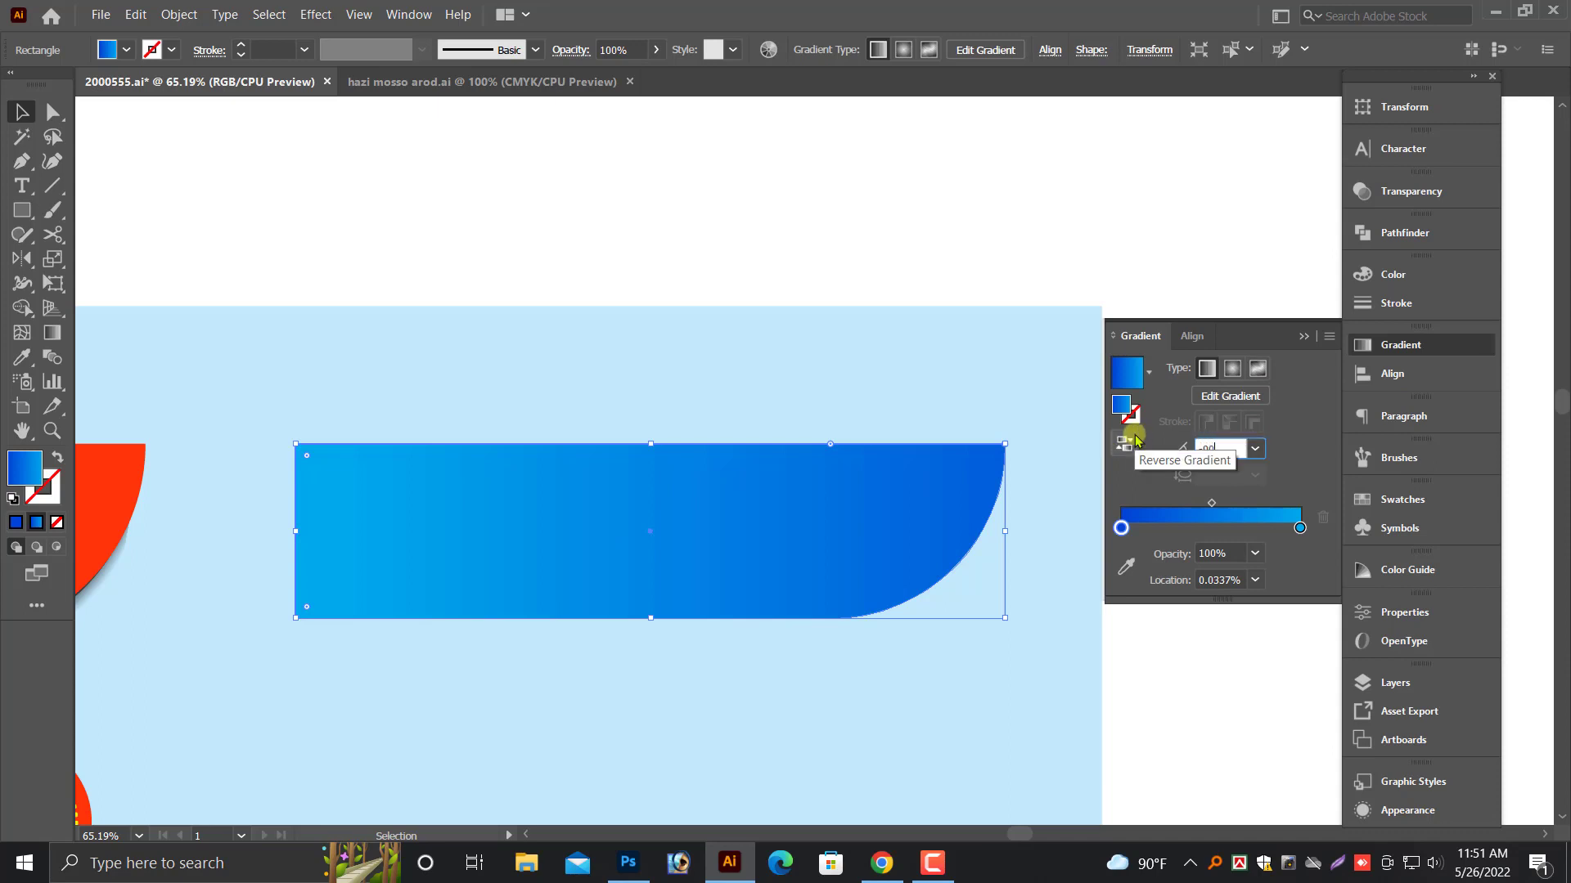
pyautogui.press('Return')
pyautogui.scroll(-1, 1148, 533)
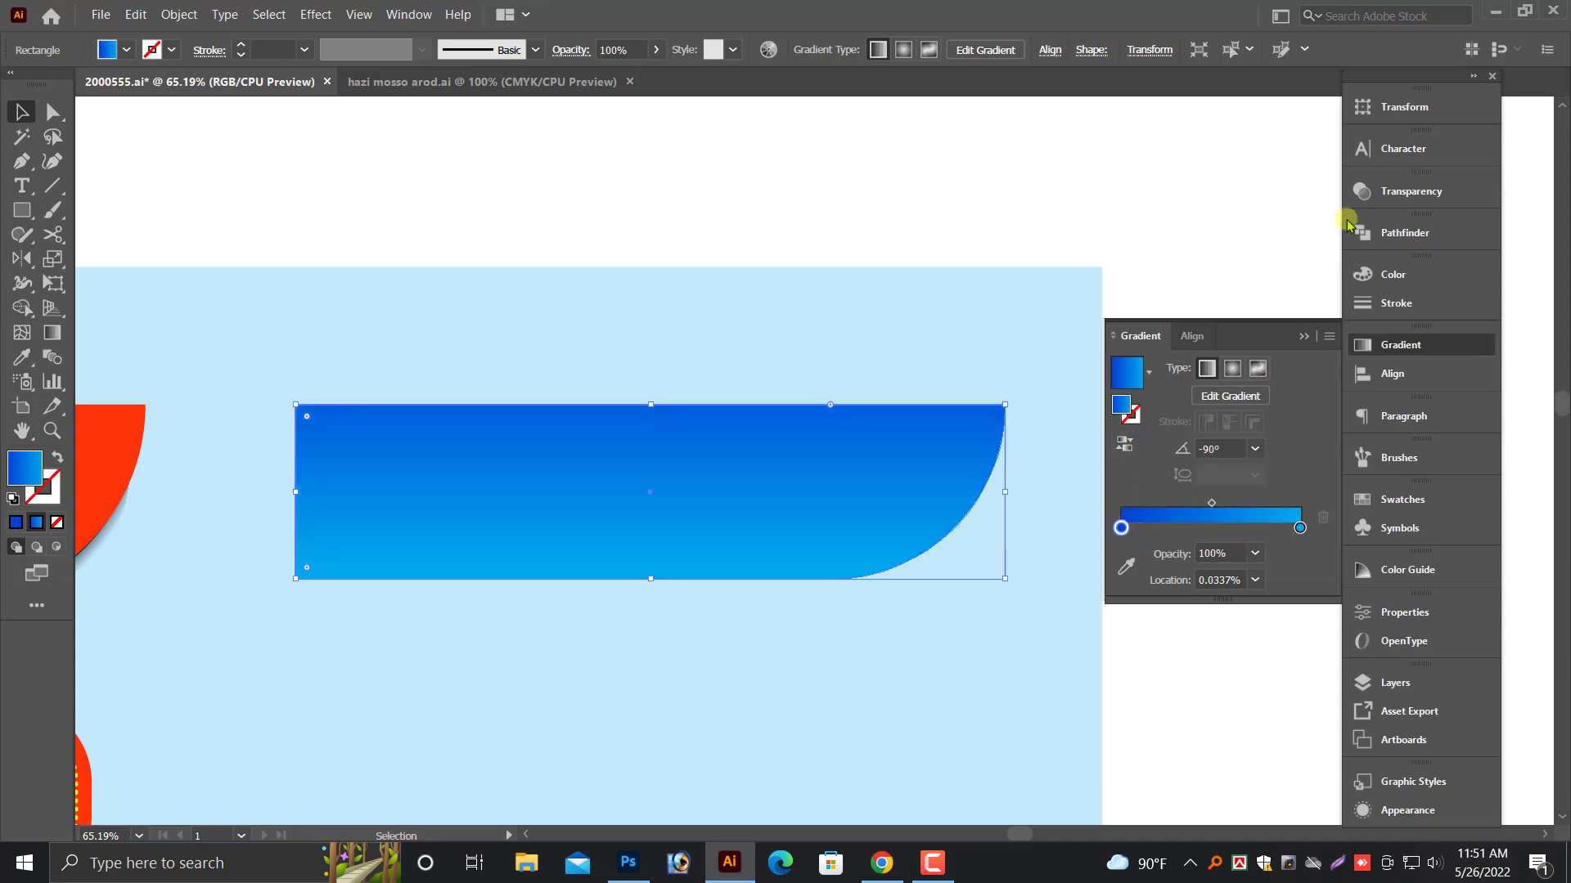
# - Switch the dark gradient stop to RGB, set its color to R 0, G 32, B 184, and deselect the shape
pyautogui.click(1405, 350)
pyautogui.click(1408, 345)
pyautogui.click(1386, 275)
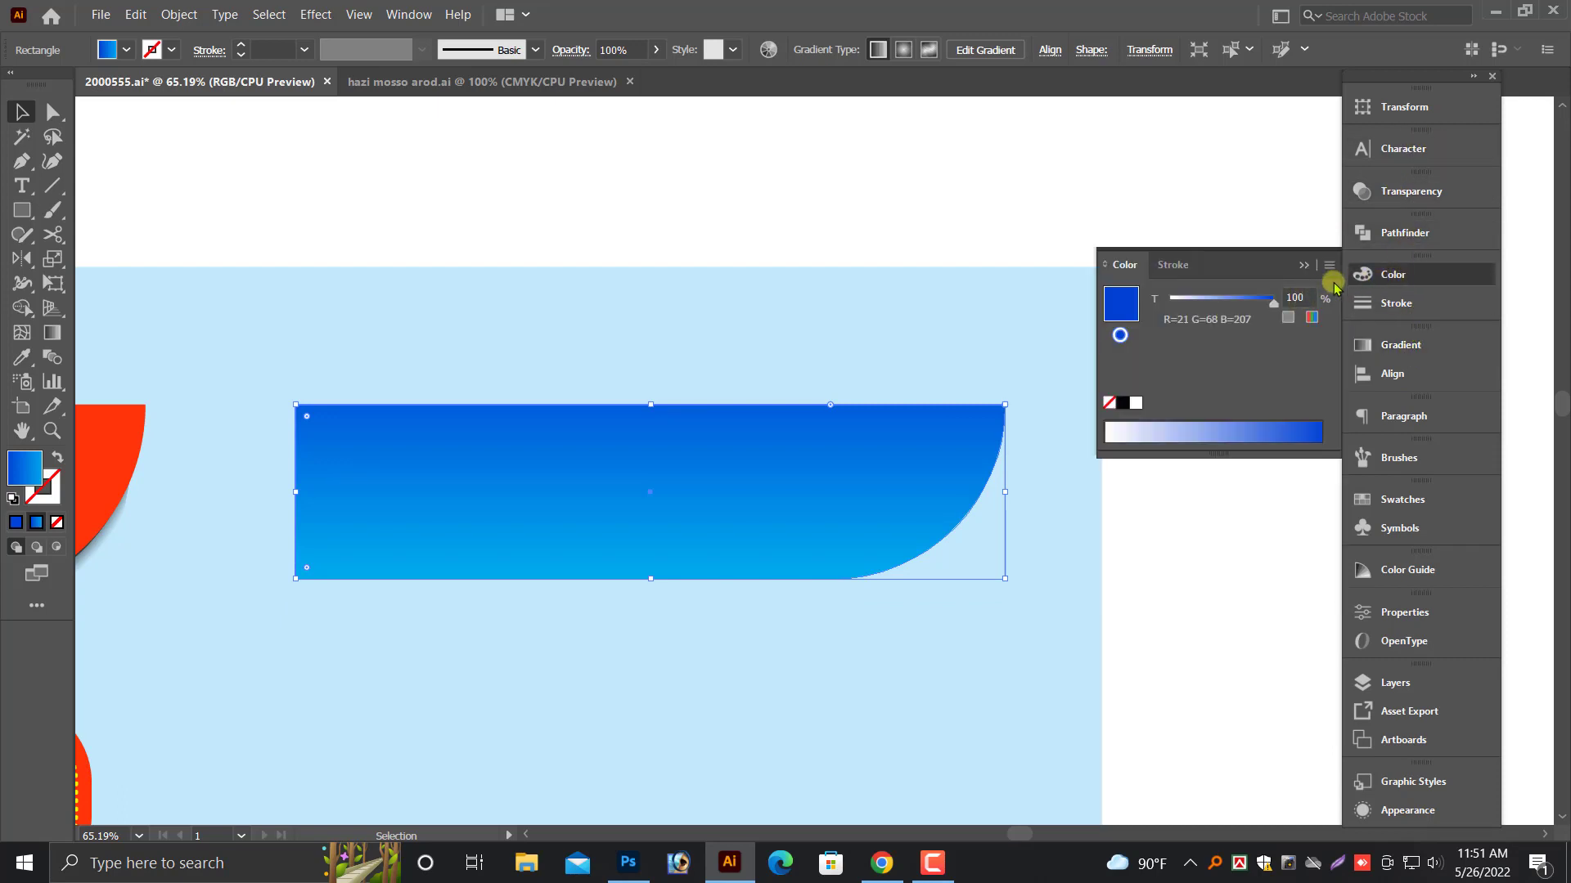
pyautogui.click(1328, 266)
pyautogui.click(1391, 315)
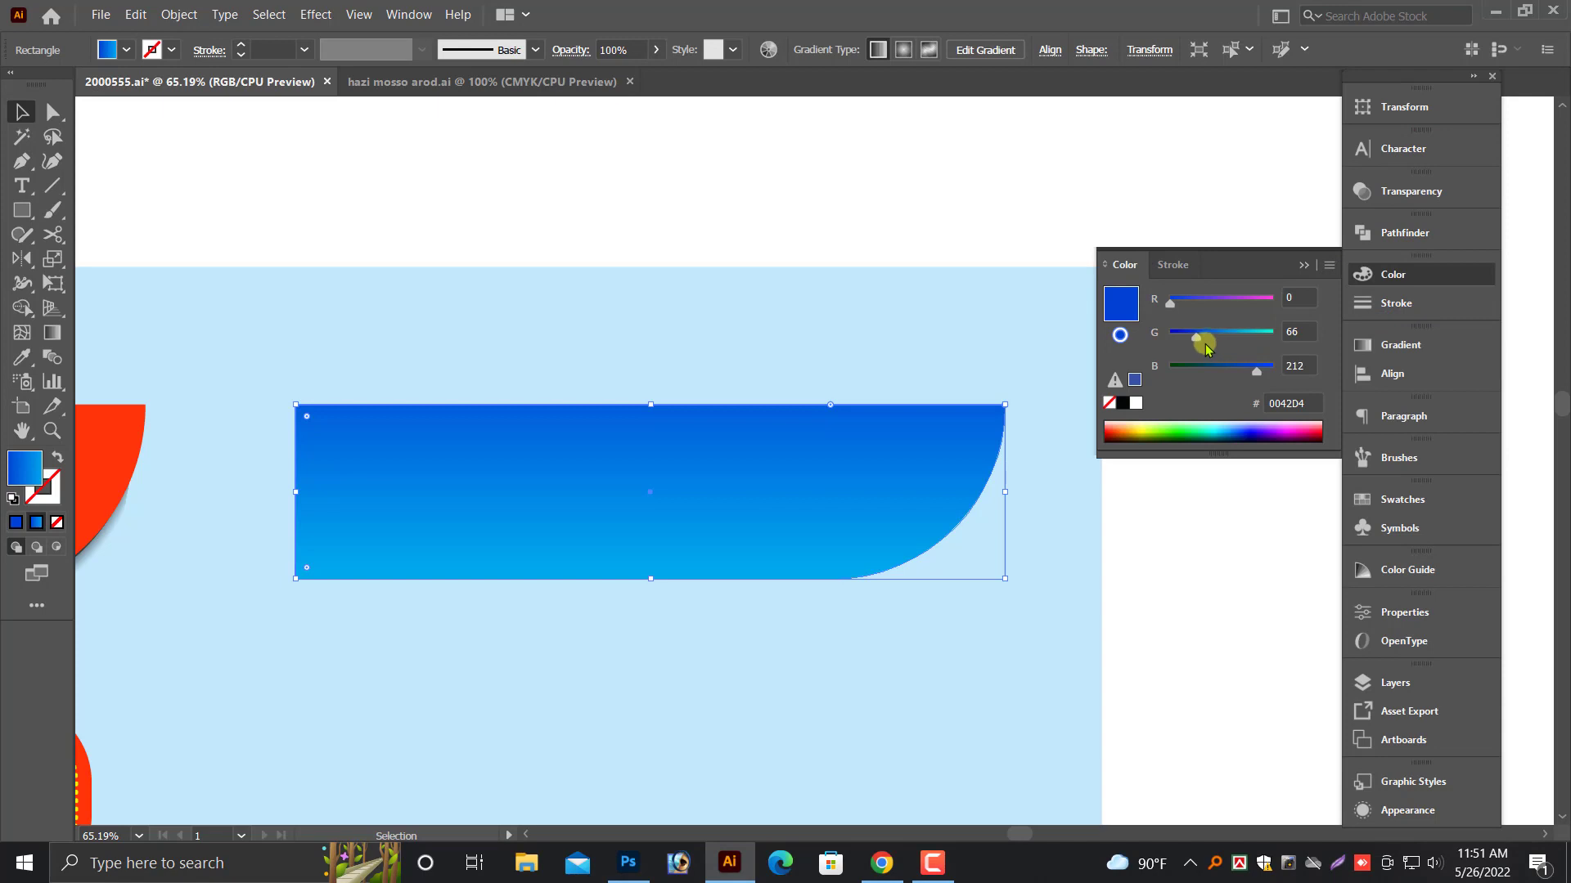
pyautogui.moveTo(1206, 348); pyautogui.dragTo(1185, 336)
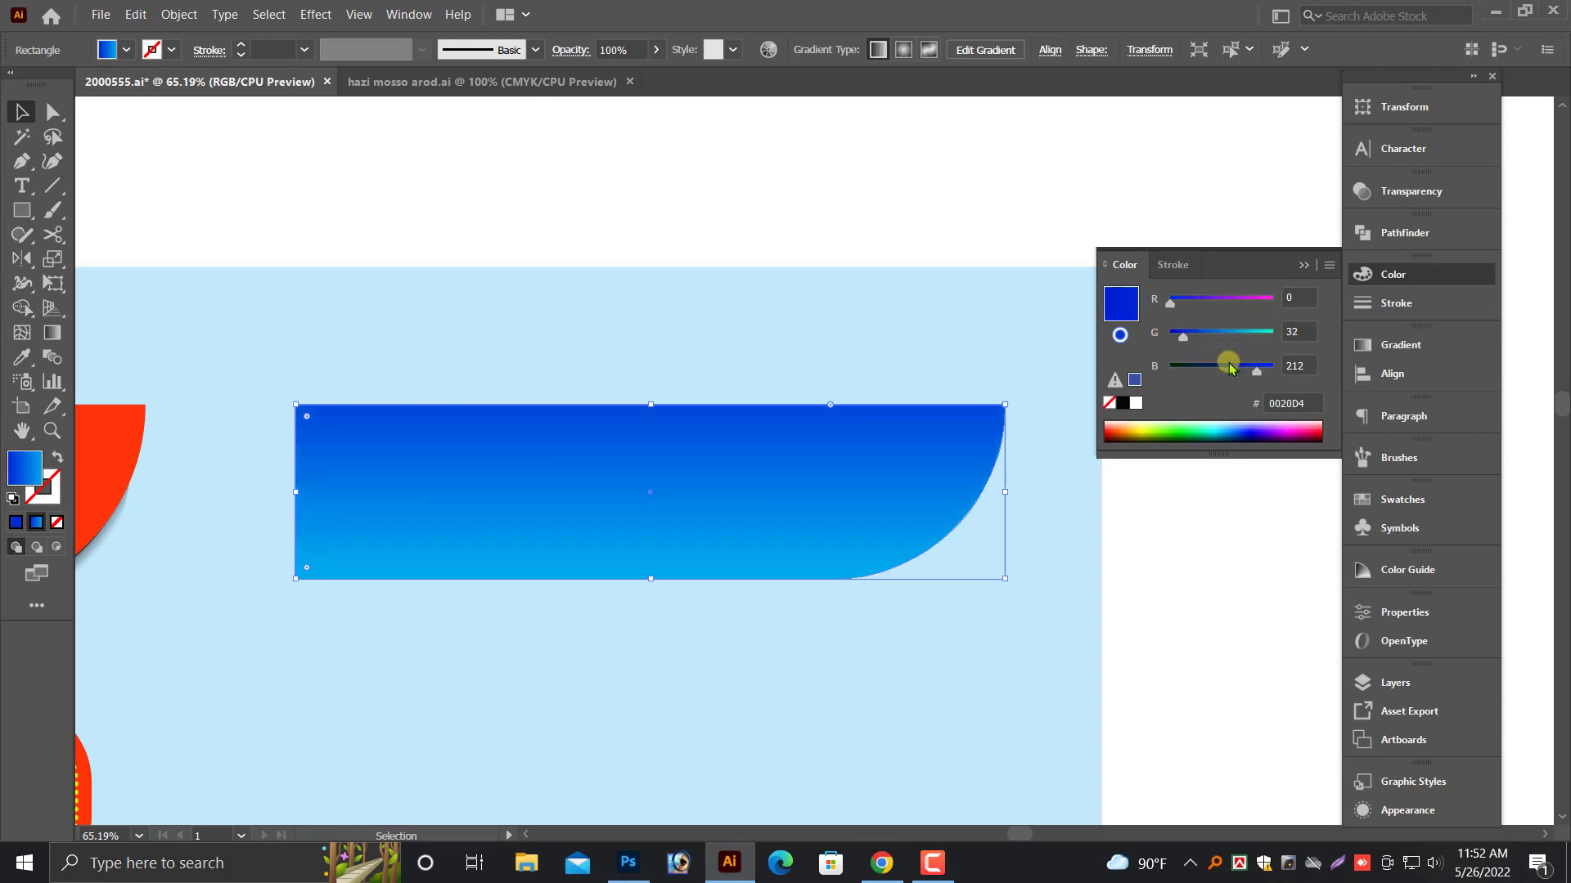
pyautogui.scroll(-3, 1055, 491)
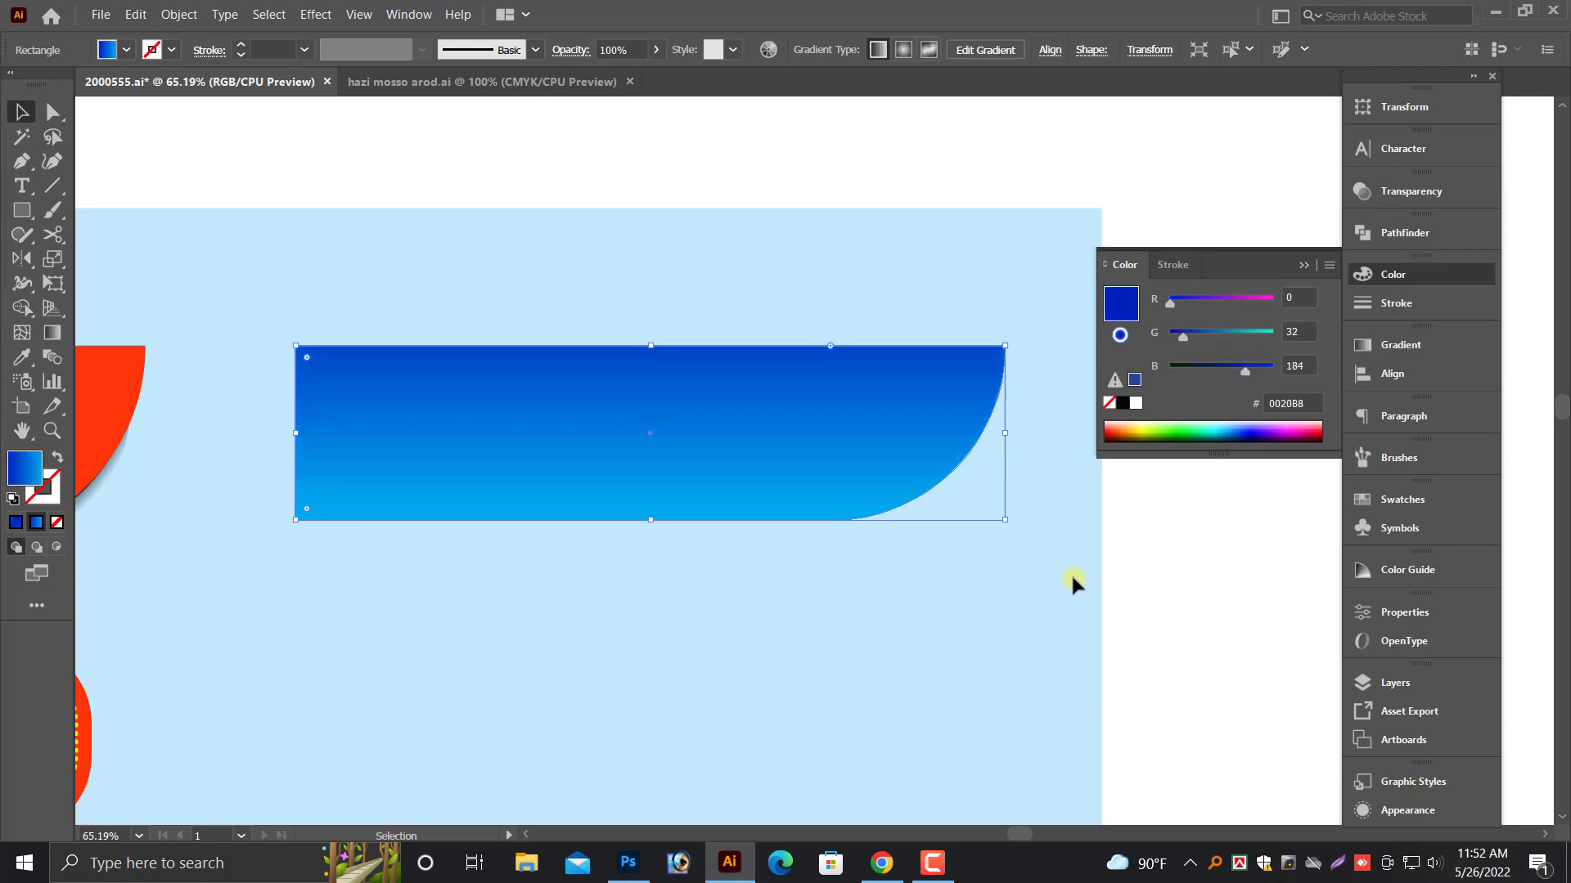
pyautogui.click(1070, 576)
pyautogui.scroll(4, 1077, 561)
pyautogui.scroll(-1, 1078, 560)
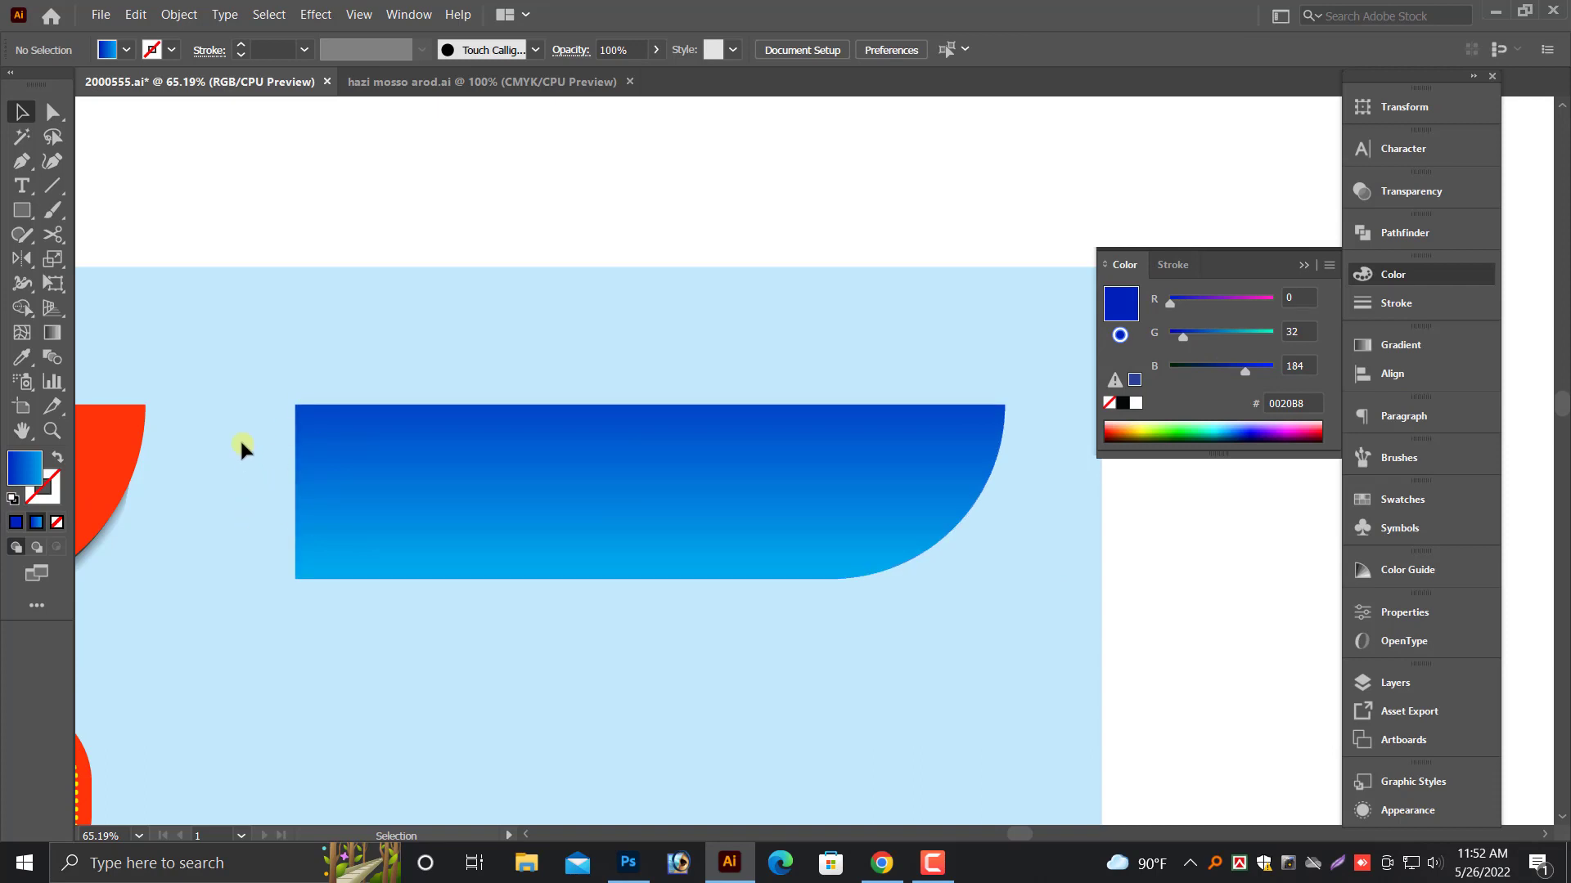
# - Paste a copy of the blue shape in front of it and narrow the copy slightly from its right side
pyautogui.scroll(2, 701, 449)
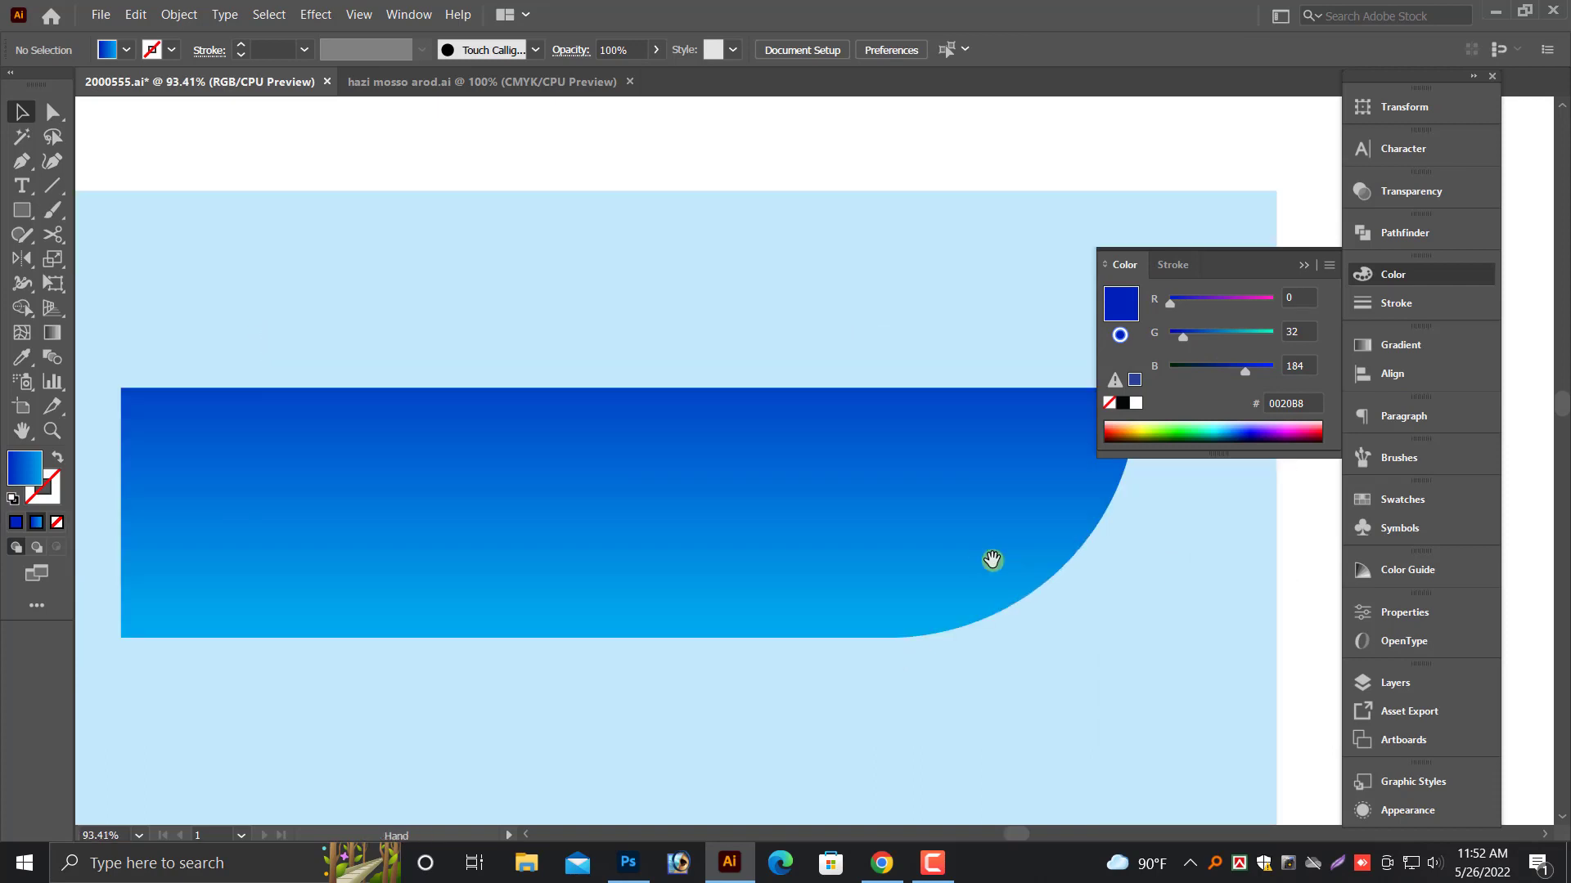
pyautogui.moveTo(965, 558); pyautogui.dragTo(1003, 592)
pyautogui.click(1000, 586)
pyautogui.scroll(3, 1000, 586)
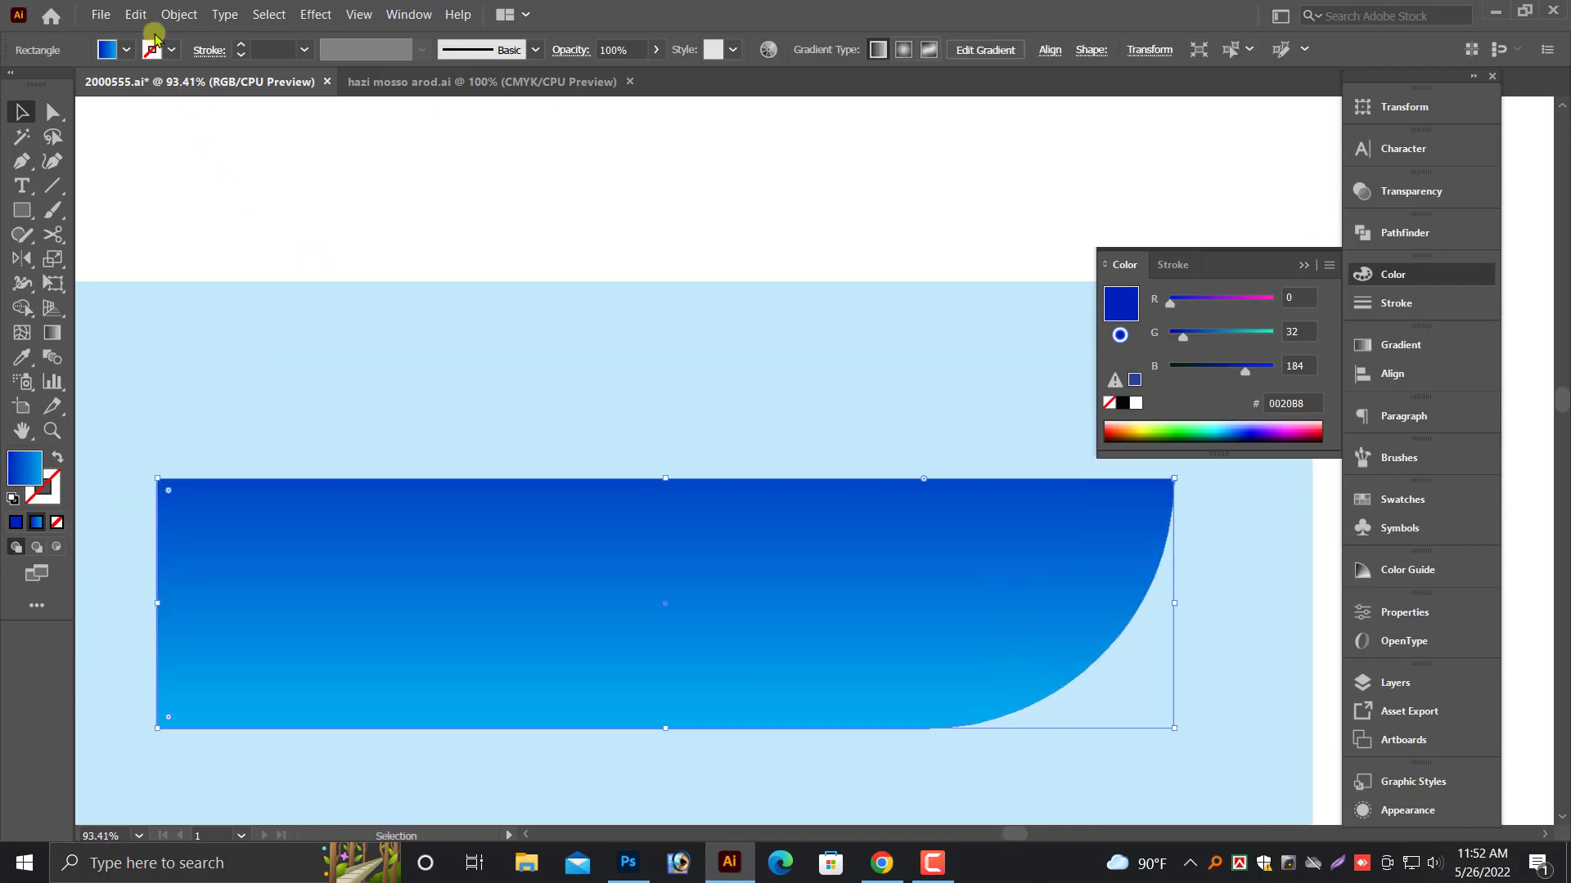
pyautogui.click(136, 15)
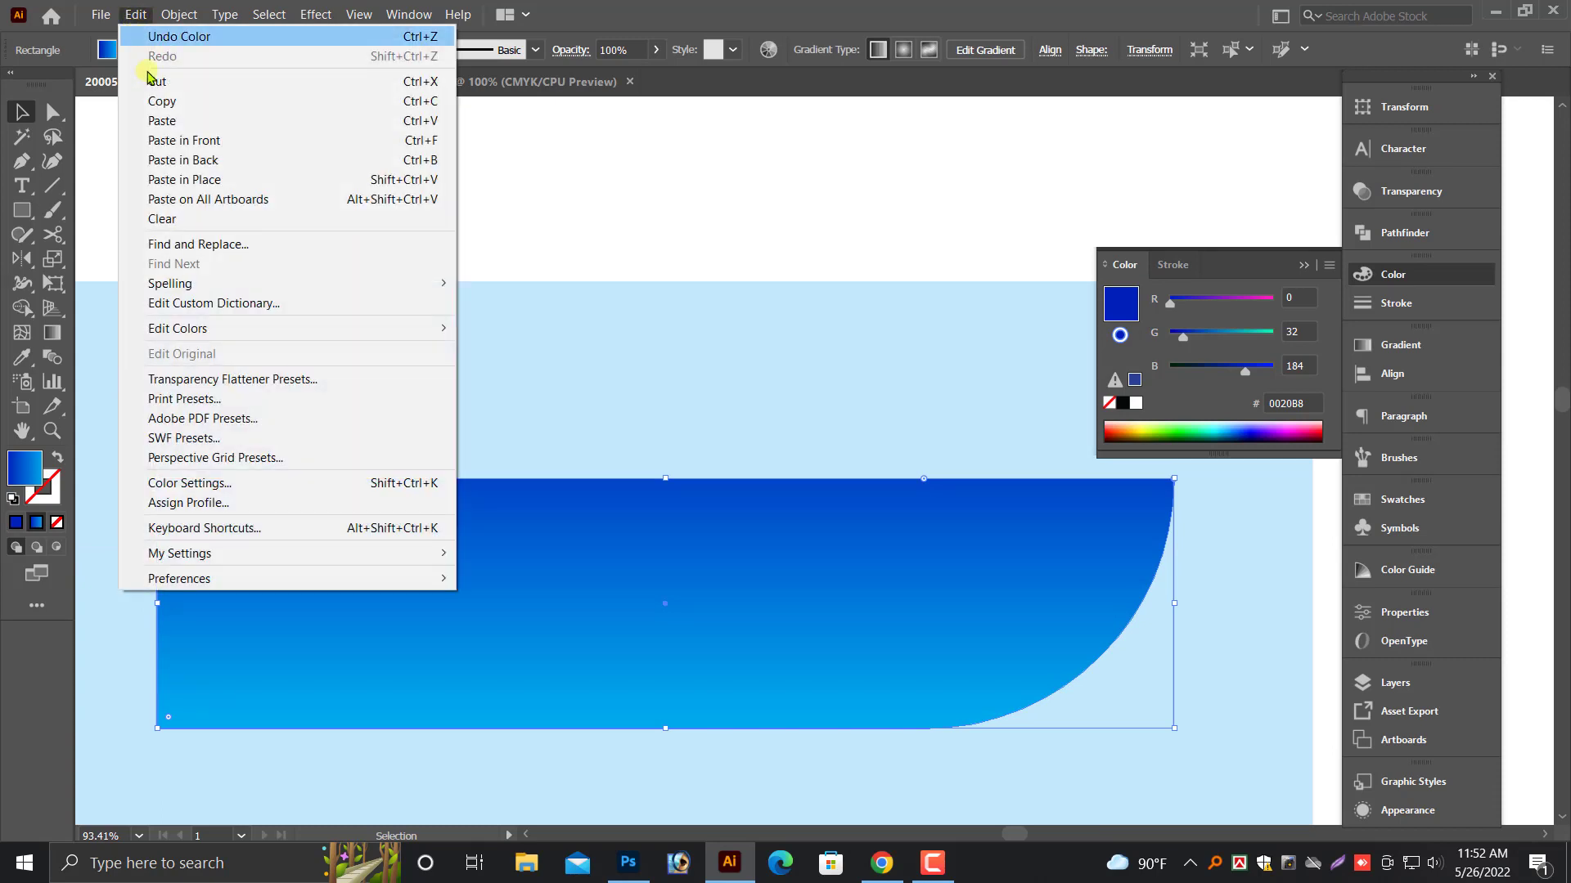
pyautogui.click(136, 15)
pyautogui.click(136, 15)
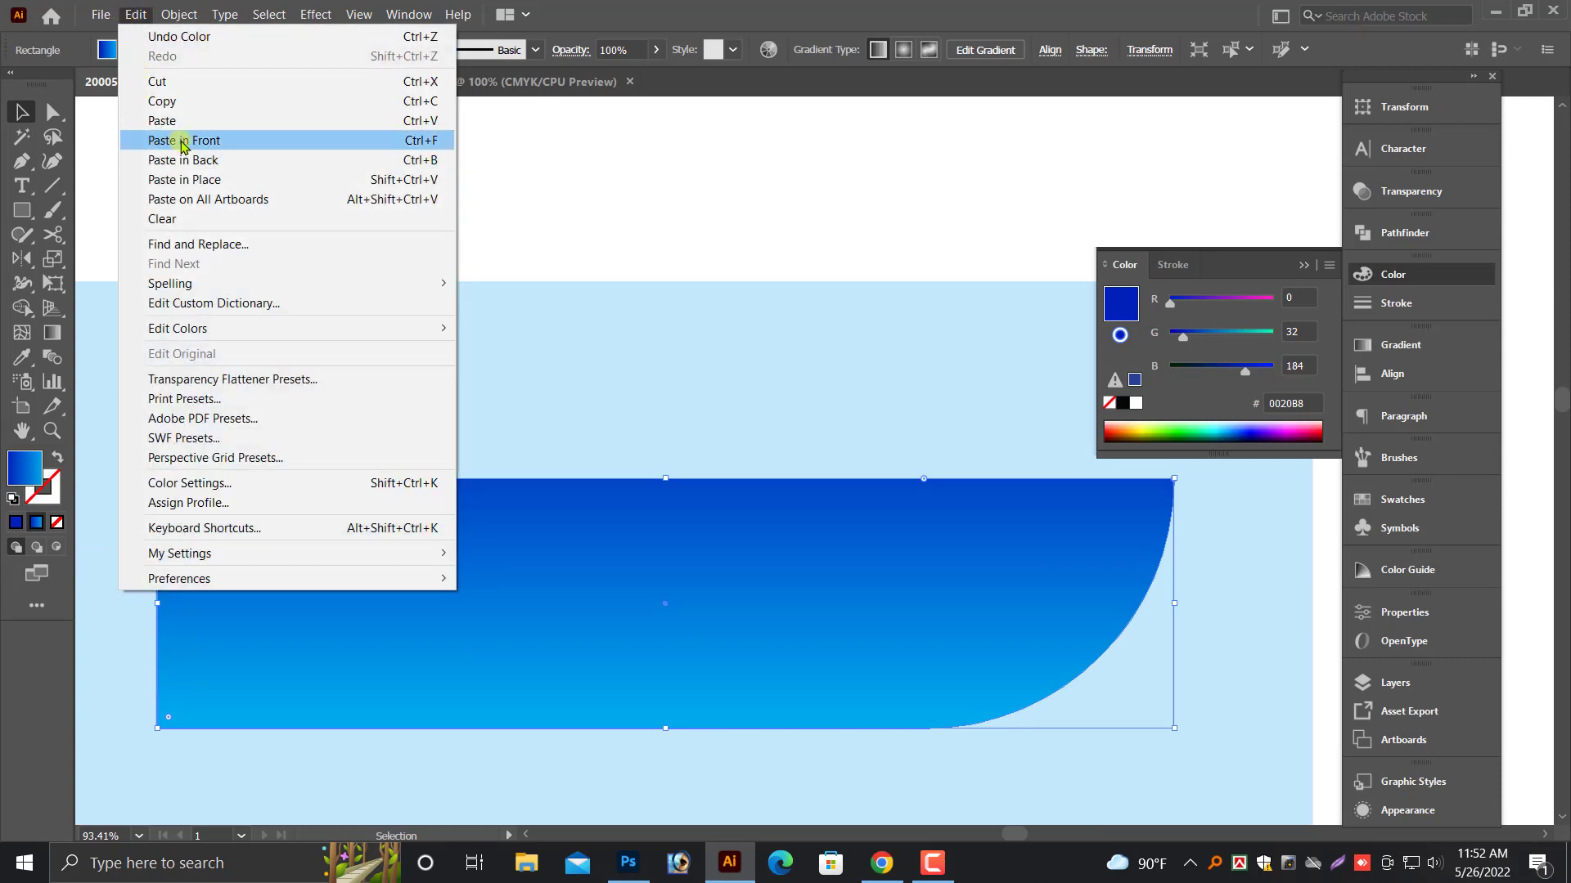
pyautogui.click(183, 141)
pyautogui.moveTo(1171, 603); pyautogui.dragTo(1147, 603)
# - Copy the narrowed blue shape, paste it in front, and narrow the new copy slightly further from its right side
pyautogui.click(132, 18)
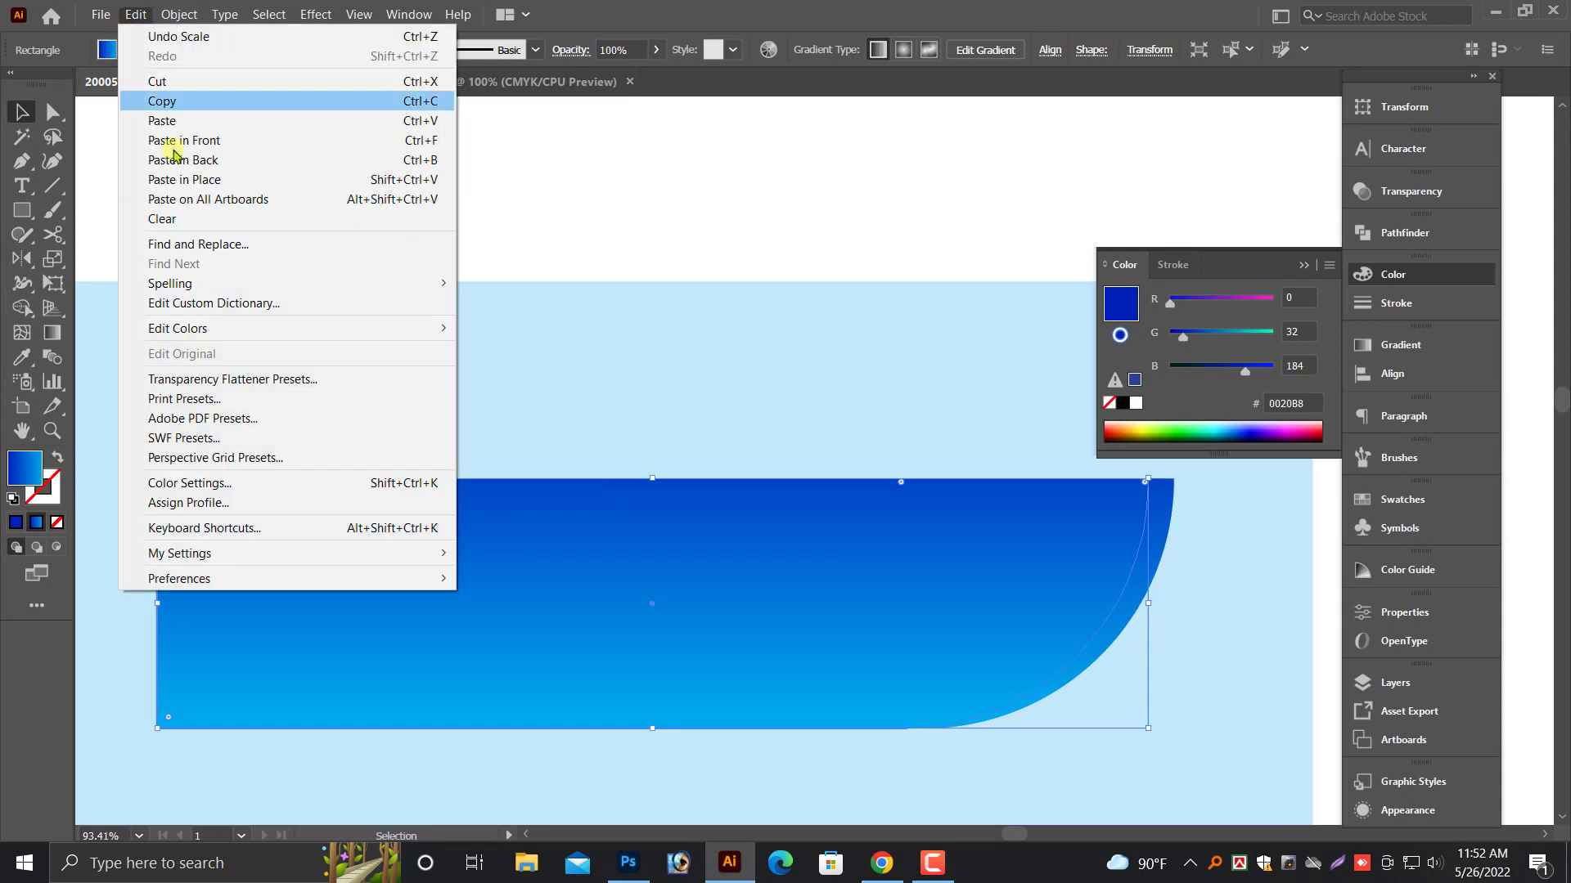
pyautogui.click(162, 100)
pyautogui.click(136, 15)
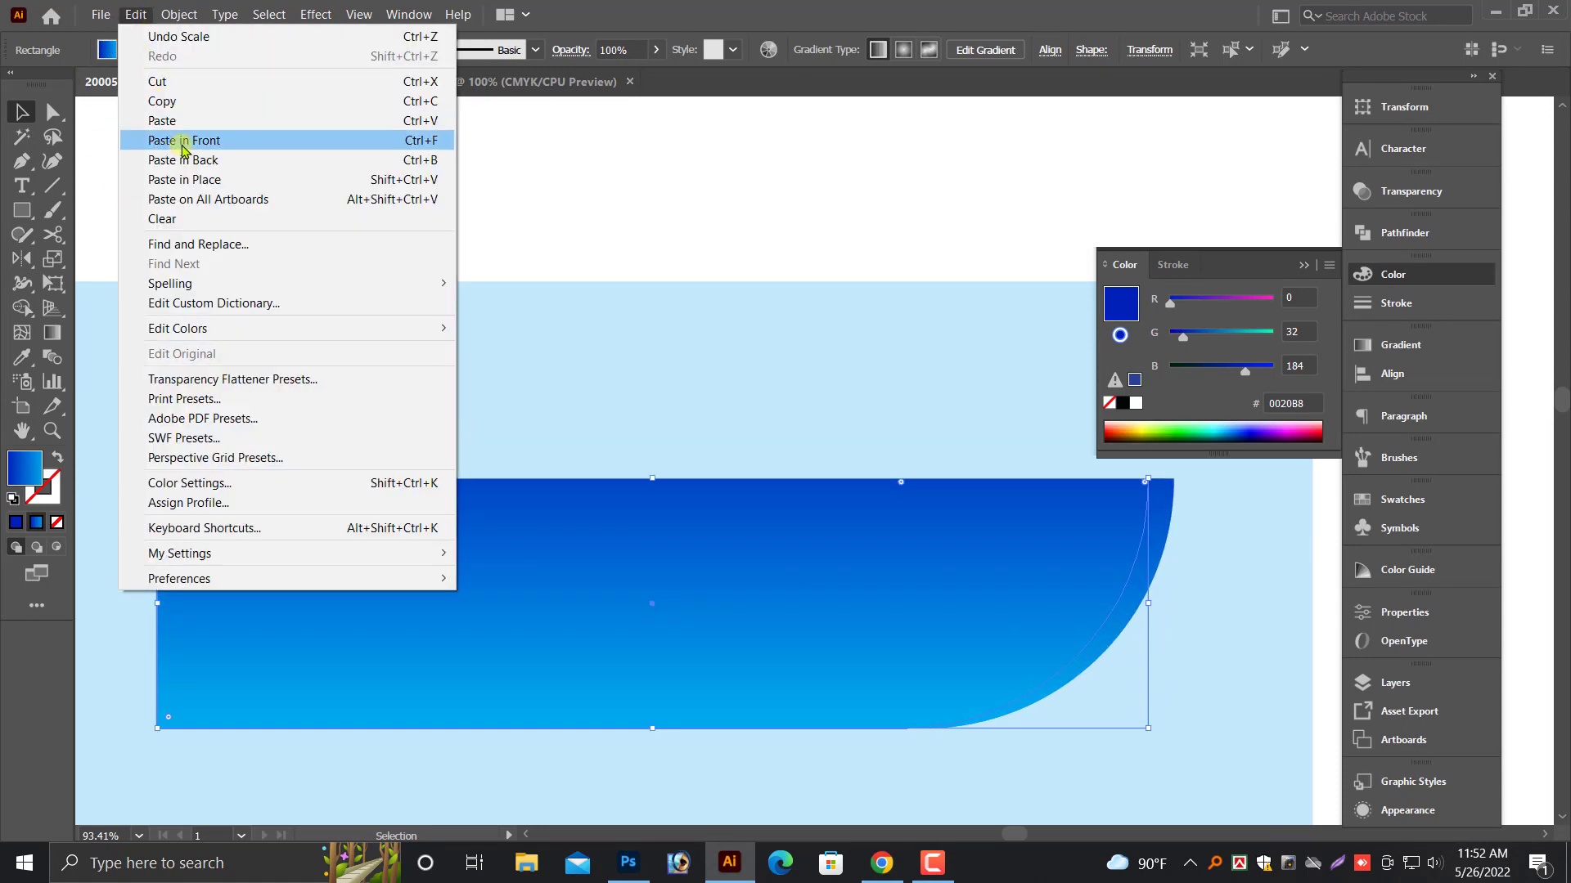
pyautogui.click(187, 140)
pyautogui.moveTo(1148, 603); pyautogui.dragTo(1119, 602)
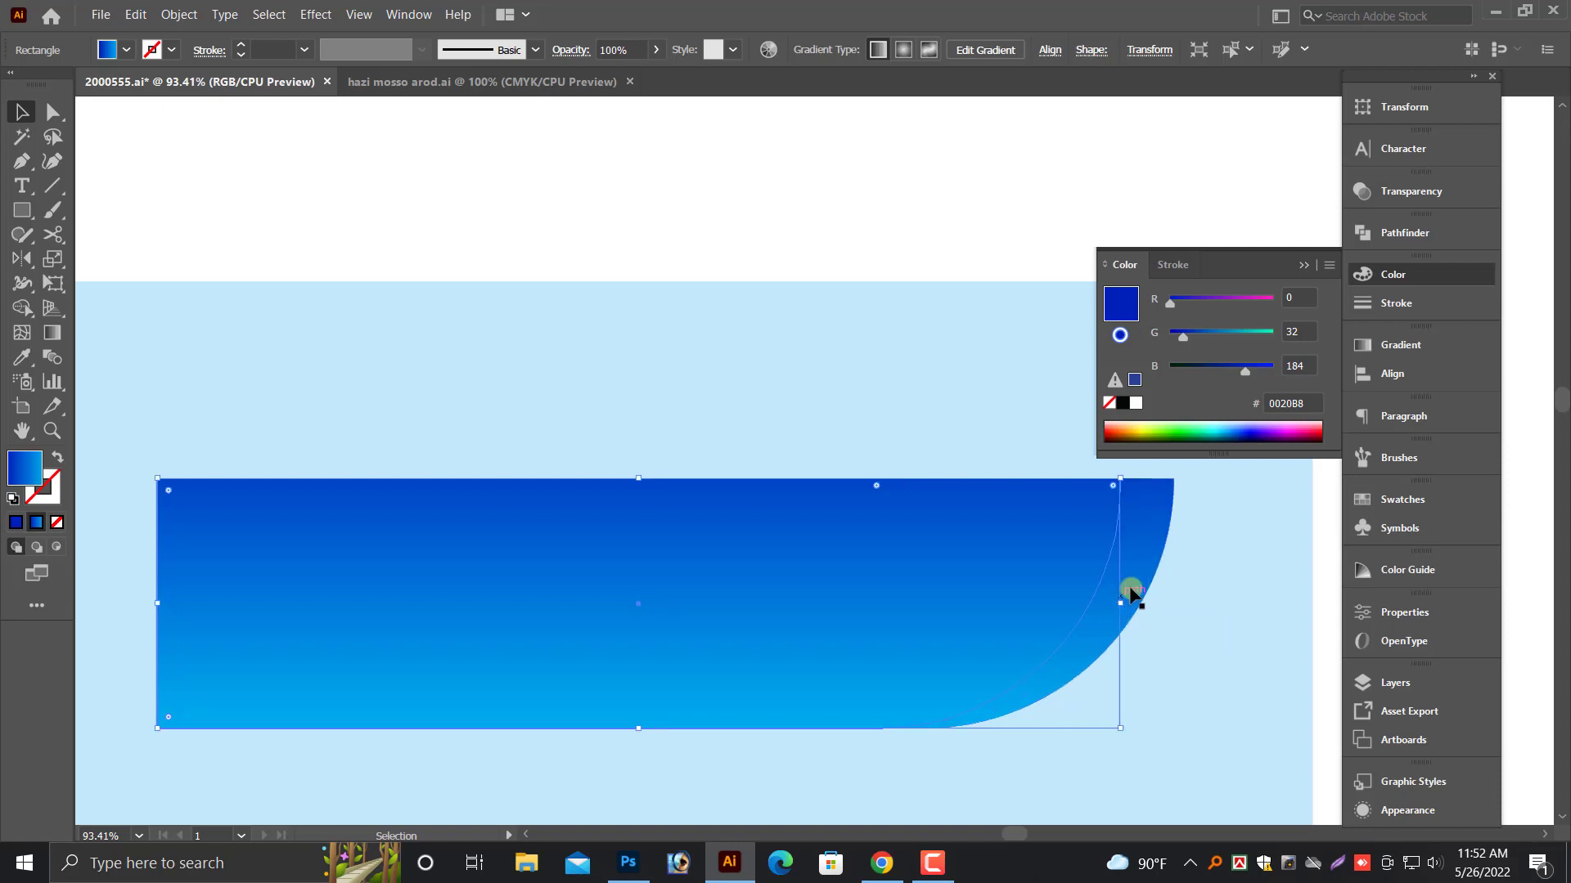
# - Redirect the rearmost blue shape's gradient diagonally from its center to a point beyond its bottom edge, and deselect it
pyautogui.click(1138, 579)
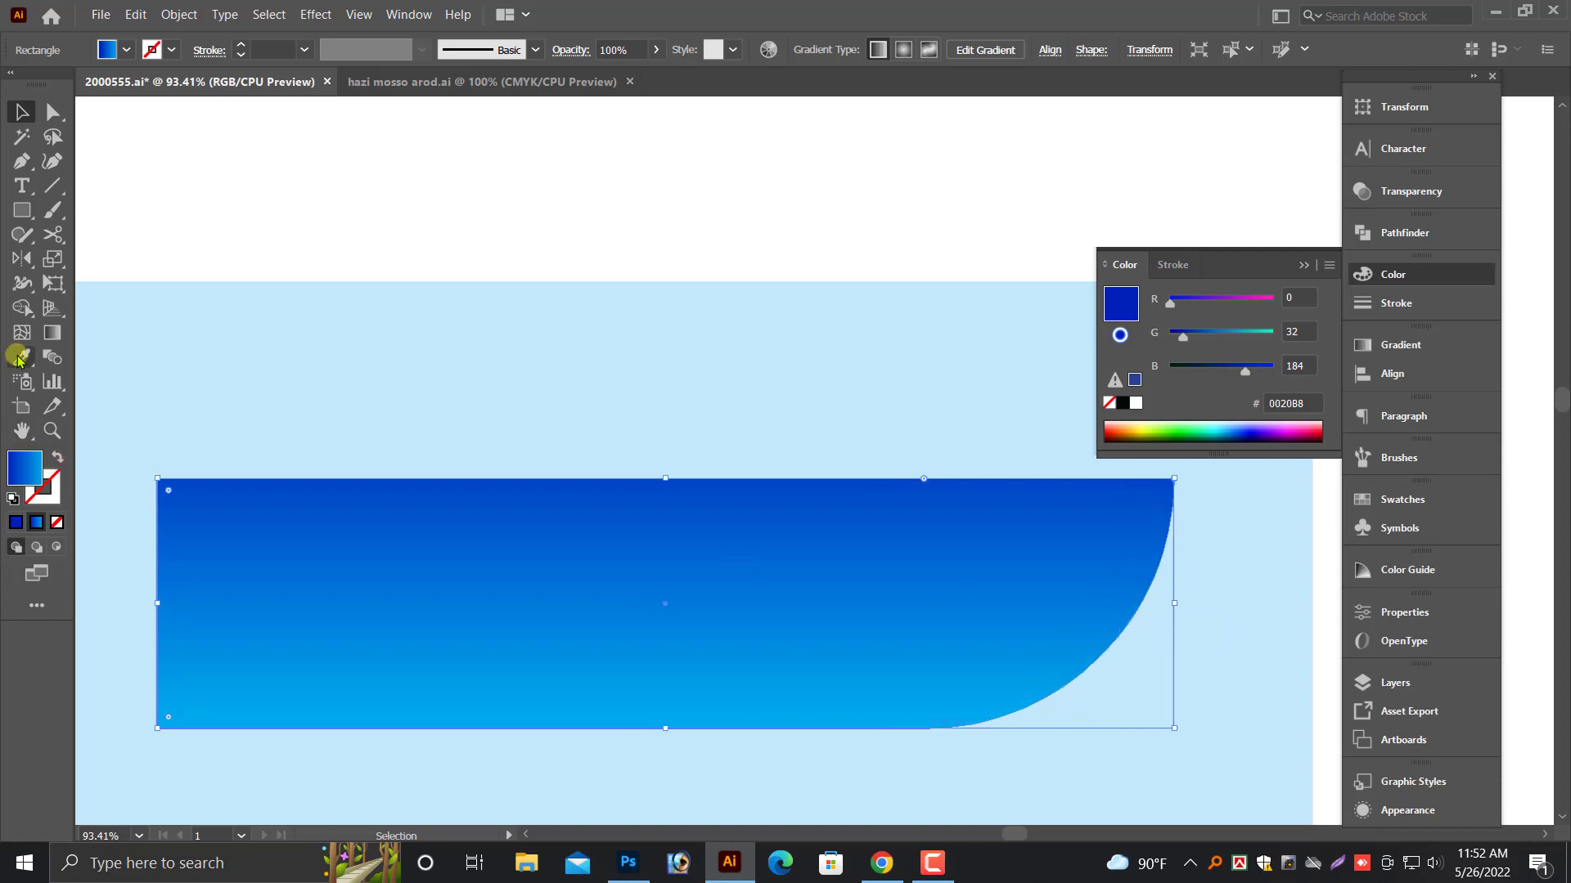
pyautogui.click(54, 339)
pyautogui.moveTo(670, 609); pyautogui.dragTo(965, 851)
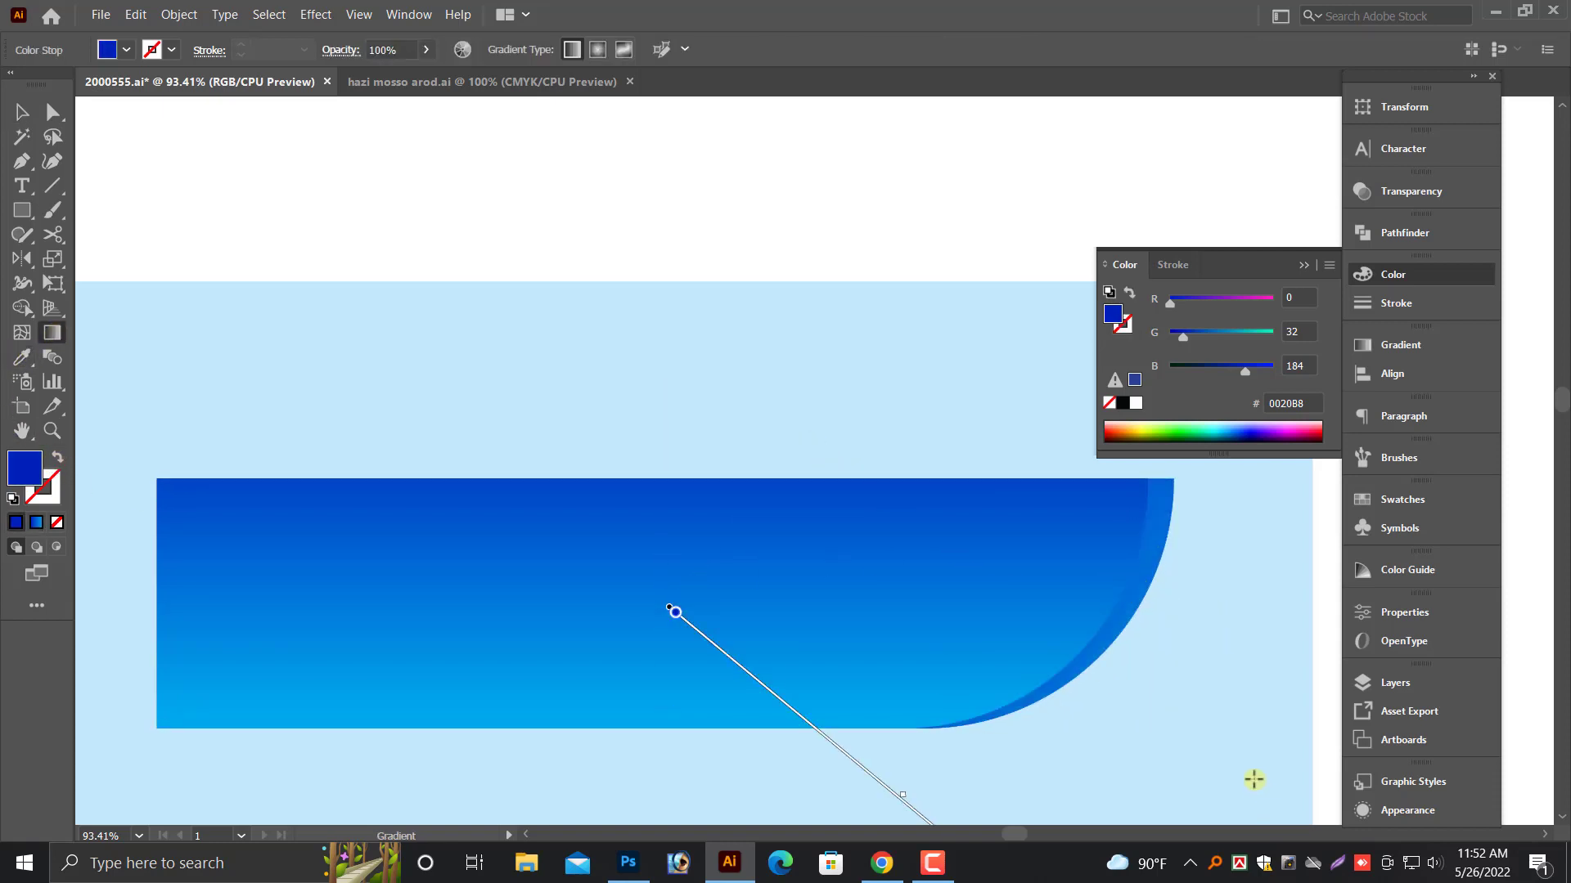
pyautogui.click(20, 112)
pyautogui.click(253, 167)
# - Fill the middle blue copy with the artboard background's light blue C1E8FB using the Eyedropper, and deselect it
pyautogui.click(1063, 566)
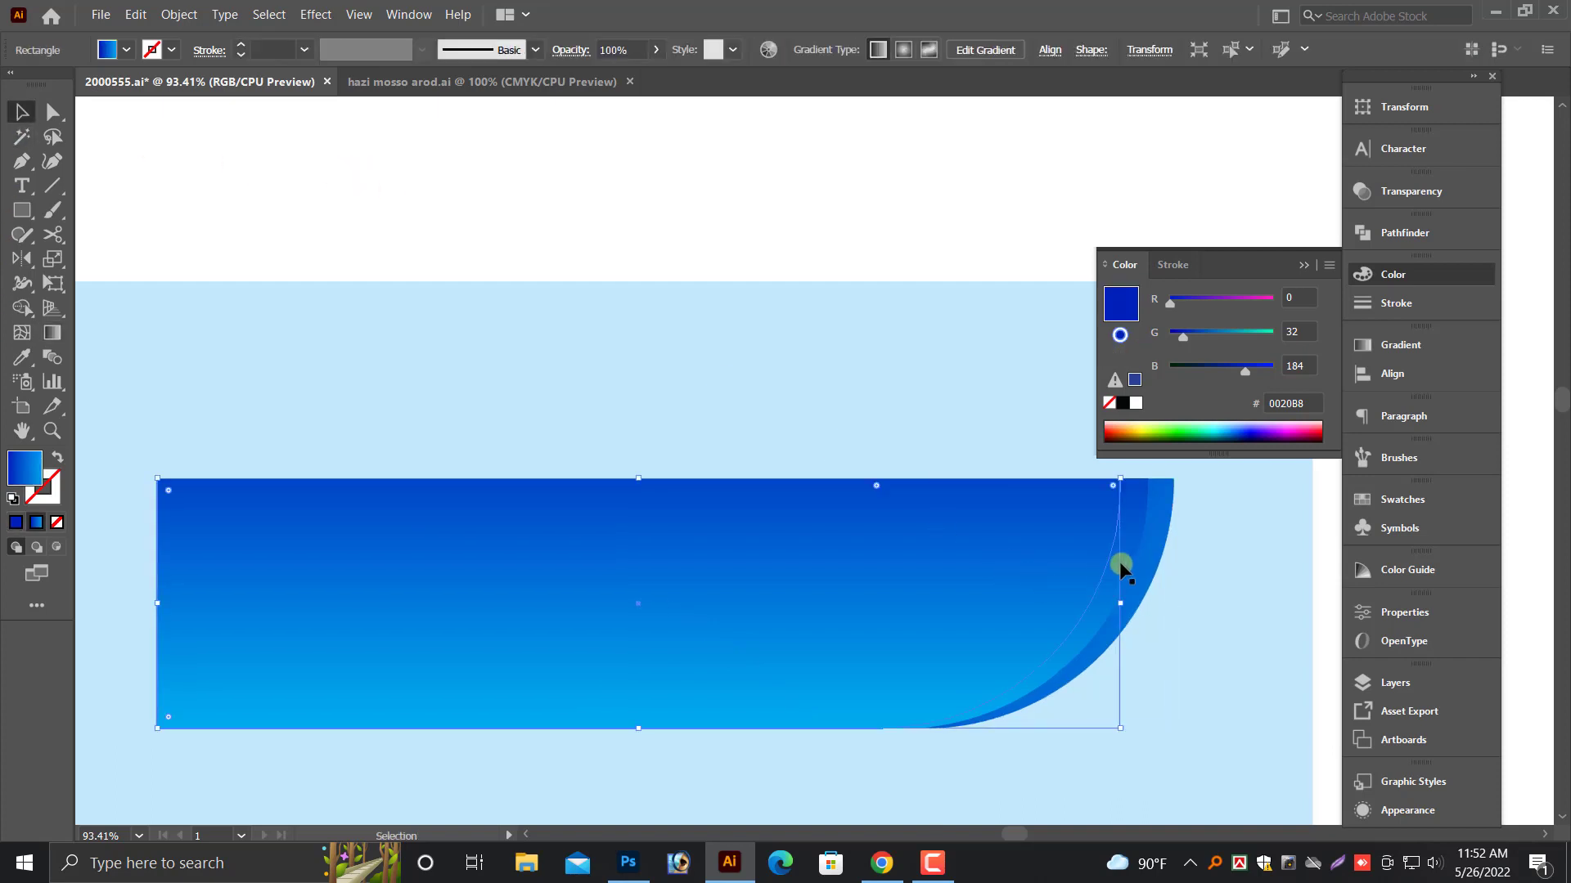
pyautogui.click(41, 362)
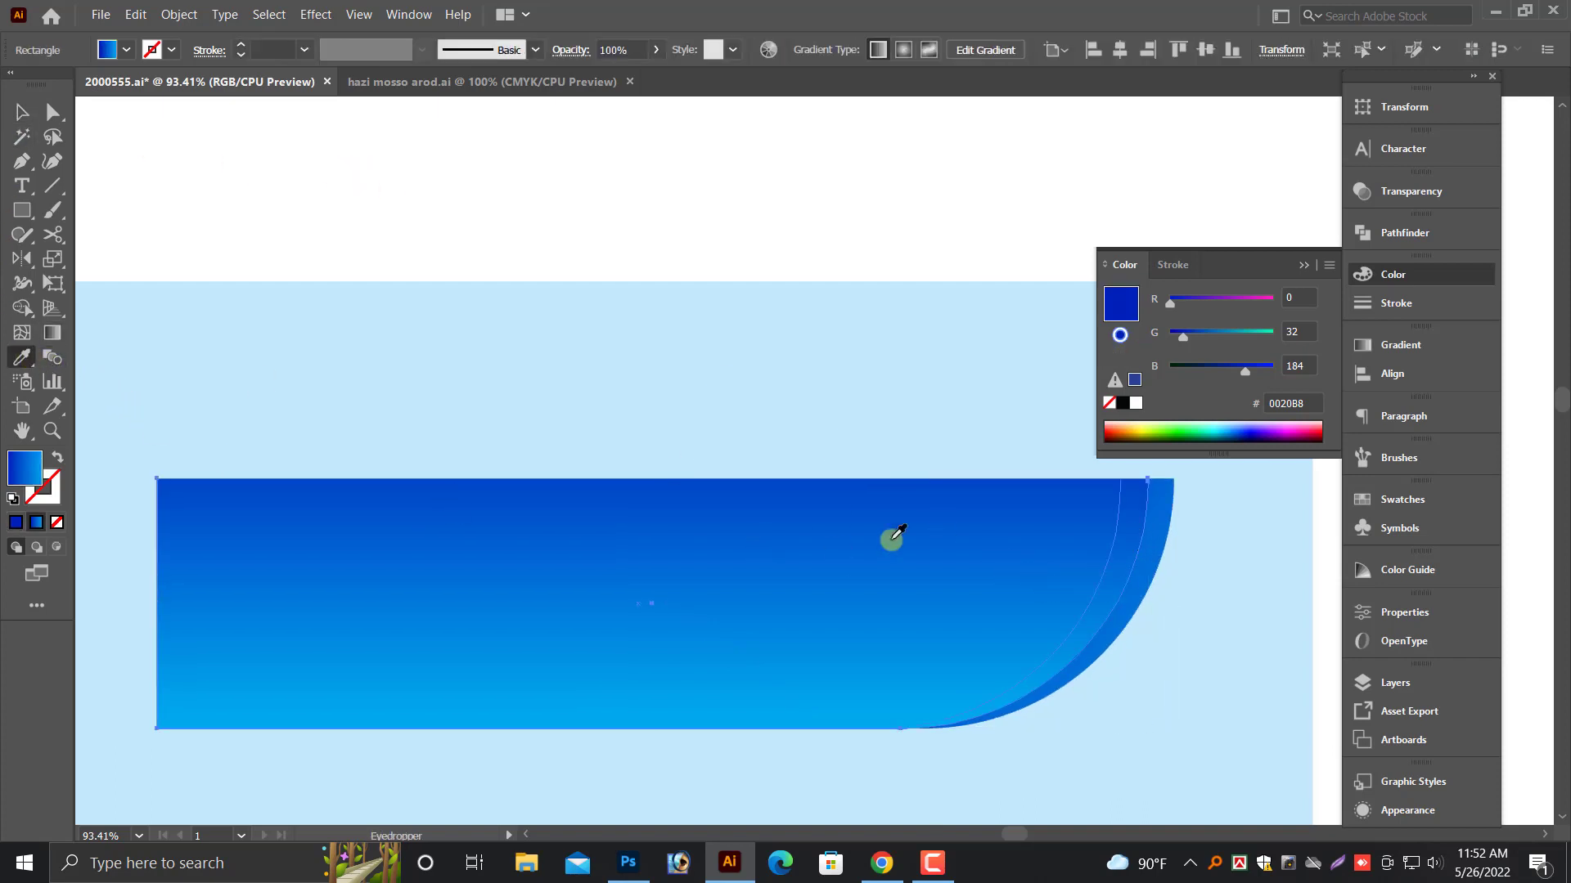
pyautogui.click(1162, 619)
pyautogui.click(18, 116)
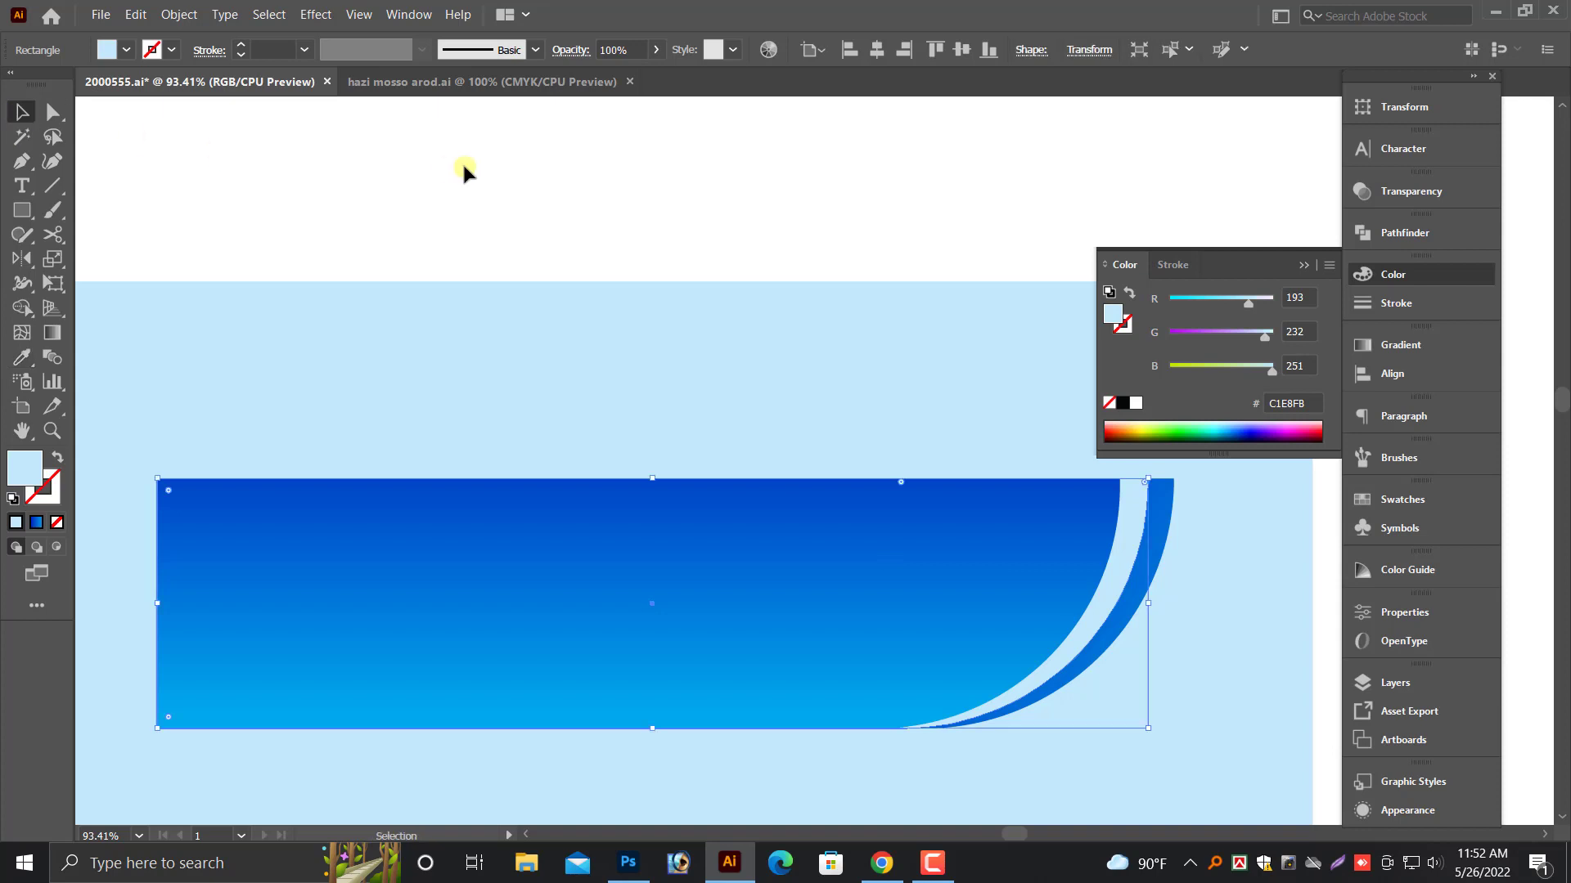
pyautogui.click(461, 161)
# - Review the finished blue banner alongside the three red banners and collapse the color settings
pyautogui.scroll(-1, 402, 291)
pyautogui.scroll(1, 400, 376)
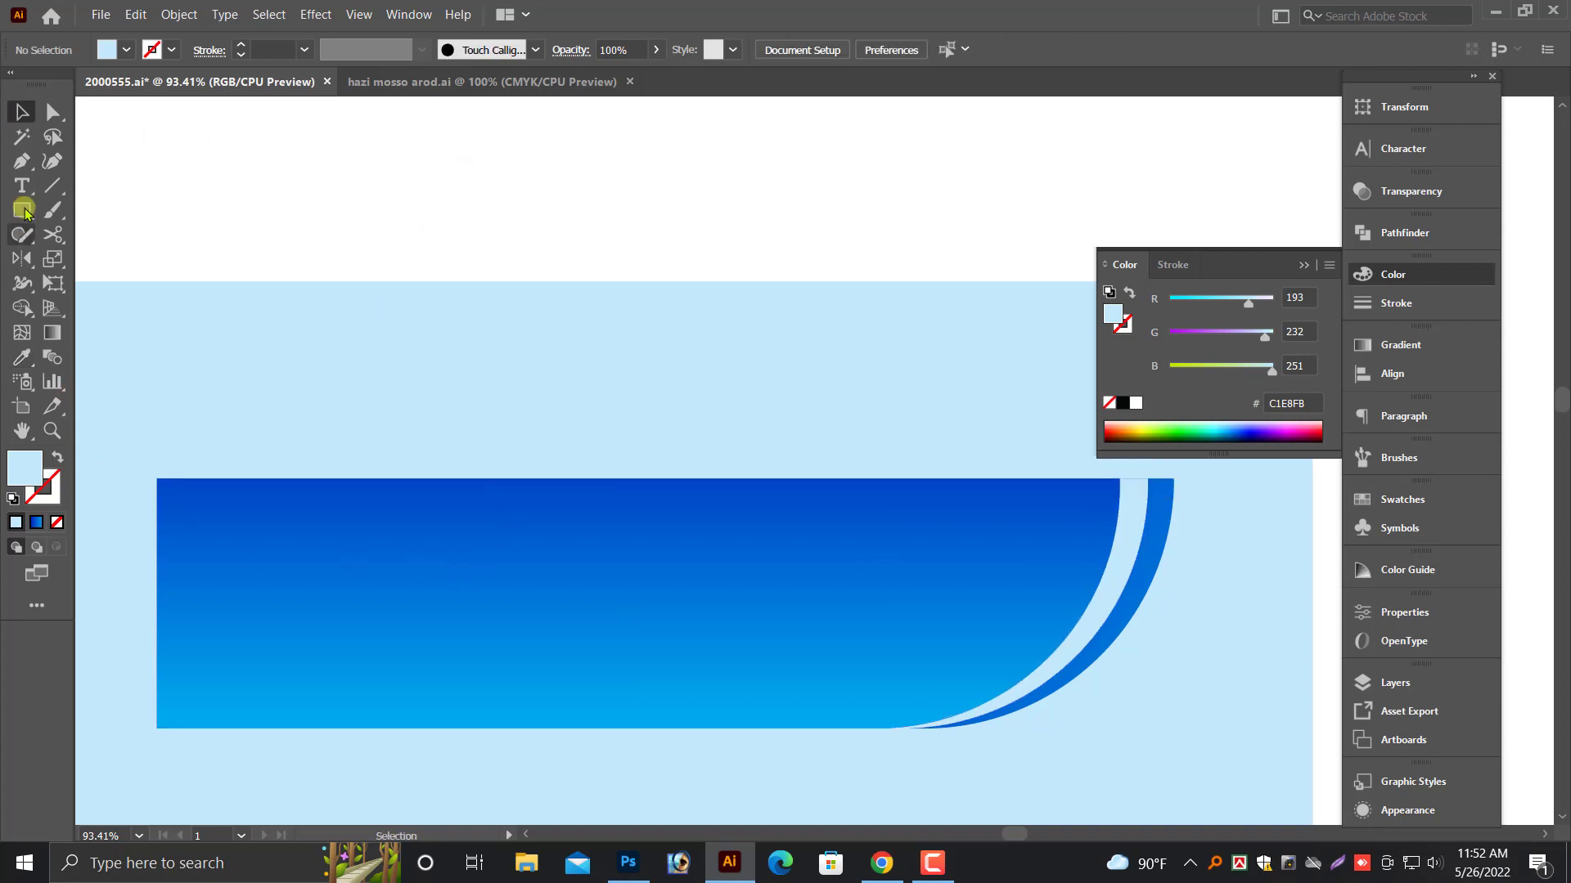
pyautogui.moveTo(361, 374); pyautogui.dragTo(667, 376)
pyautogui.hotkey('alt', 'space')
pyautogui.press('Escape')
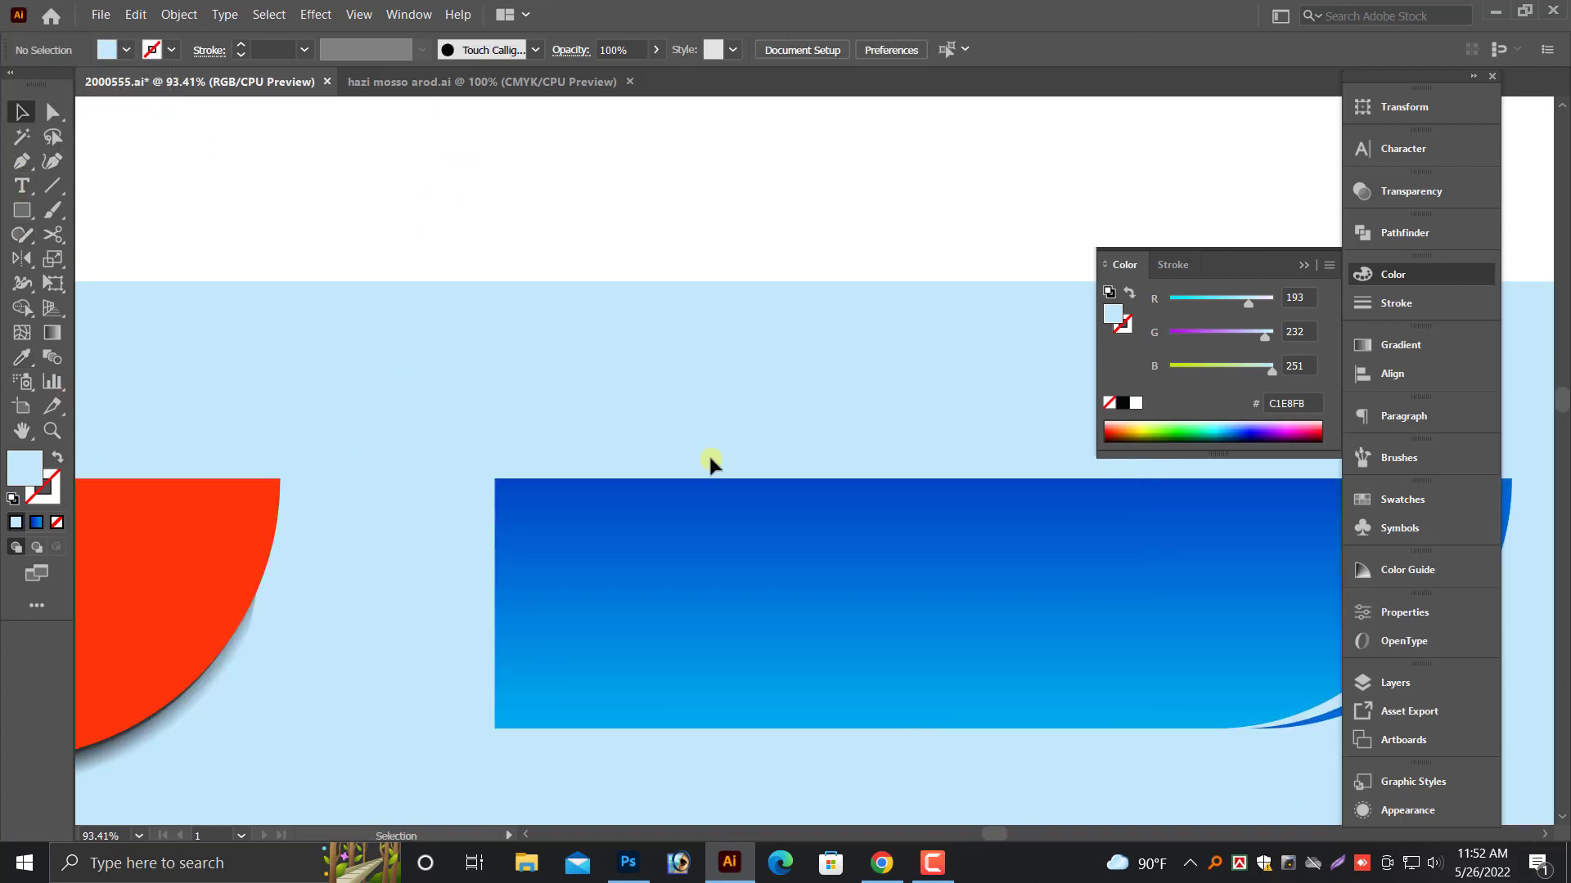
pyautogui.click(957, 700)
pyautogui.hotkey('ctrl', '-')
pyautogui.hotkey('ctrl', '-')
pyautogui.hotkey('ctrl', '-')
pyautogui.click(943, 672)
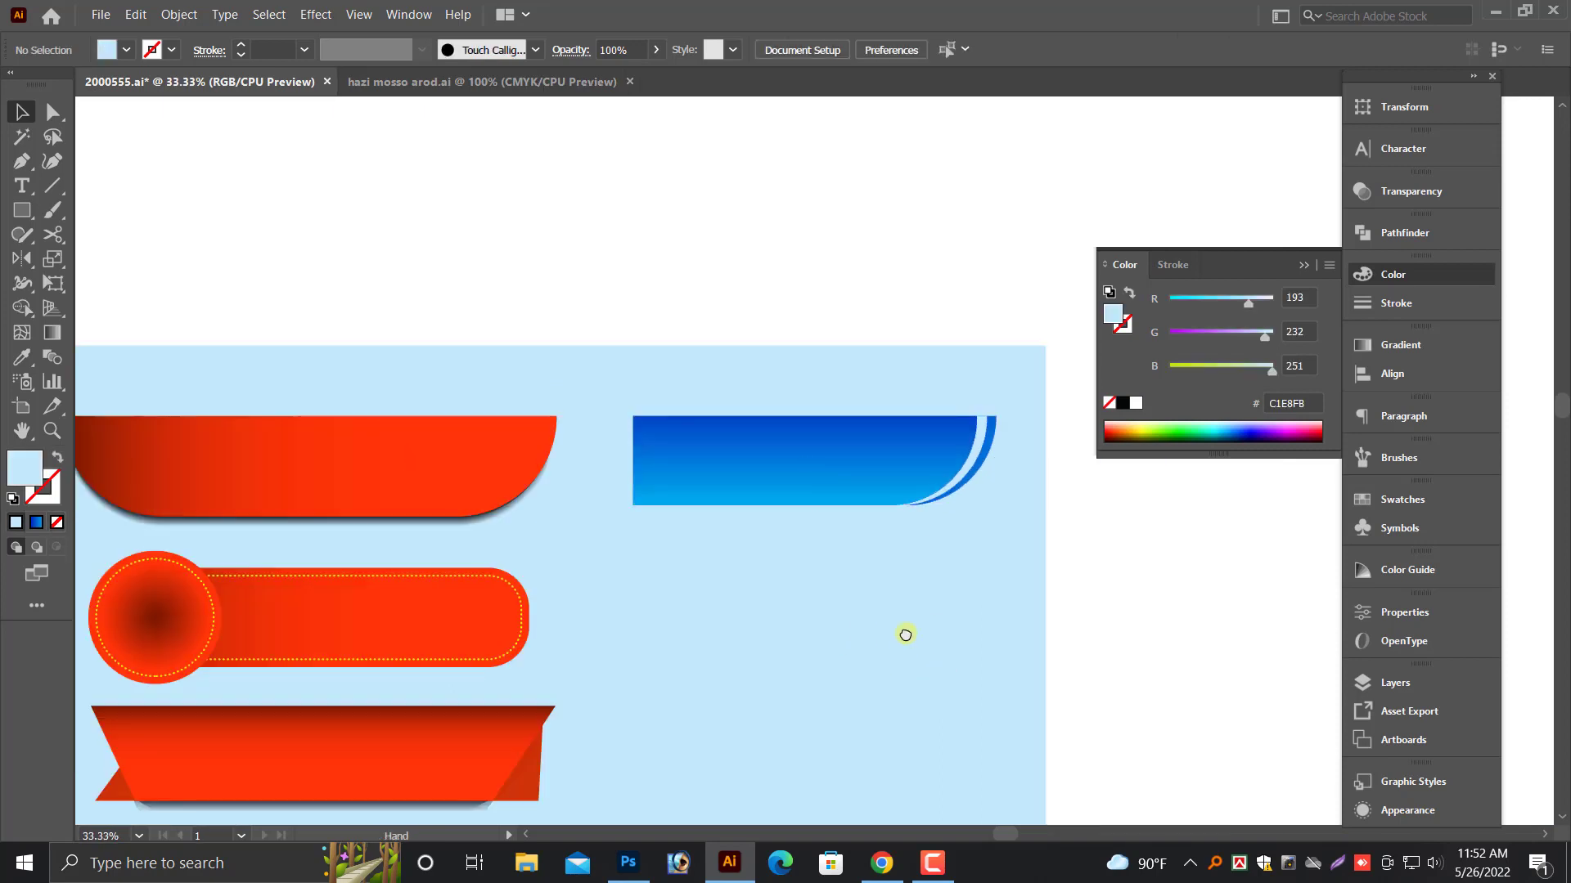
pyautogui.moveTo(905, 635); pyautogui.dragTo(945, 611)
pyautogui.scroll(-1, 908, 624)
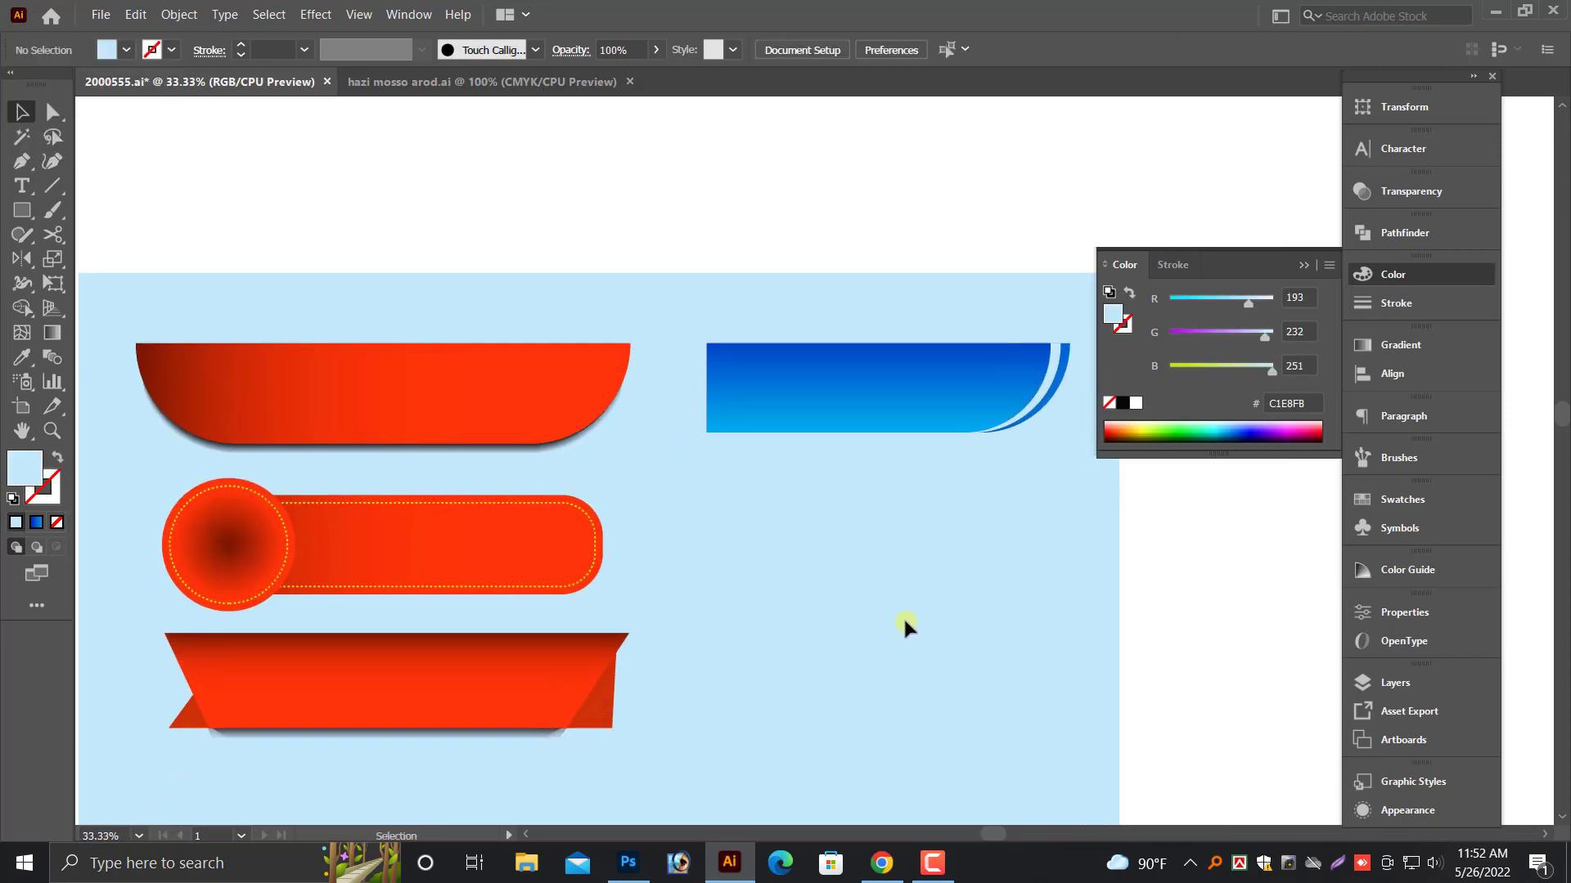
pyautogui.click(1306, 264)
pyautogui.scroll(-2, 932, 538)
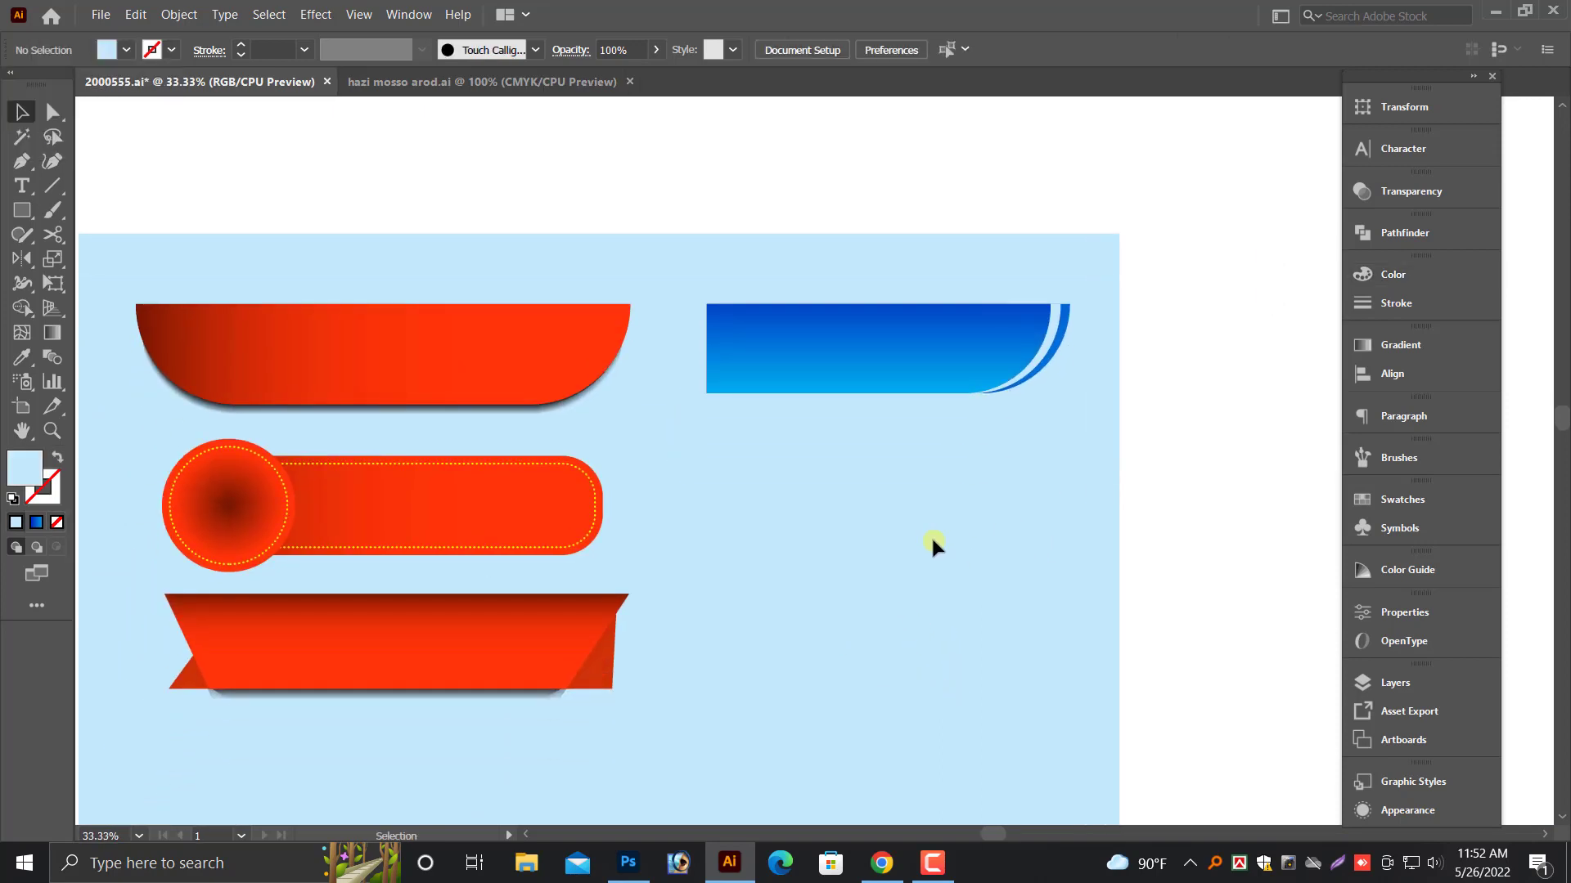
# - Shift the rearmost blue shape slightly downward so it forms a strip beneath the blue banner, and deselect it
pyautogui.hotkey('ctrl', '-')
pyautogui.moveTo(828, 446); pyautogui.dragTo(931, 465)
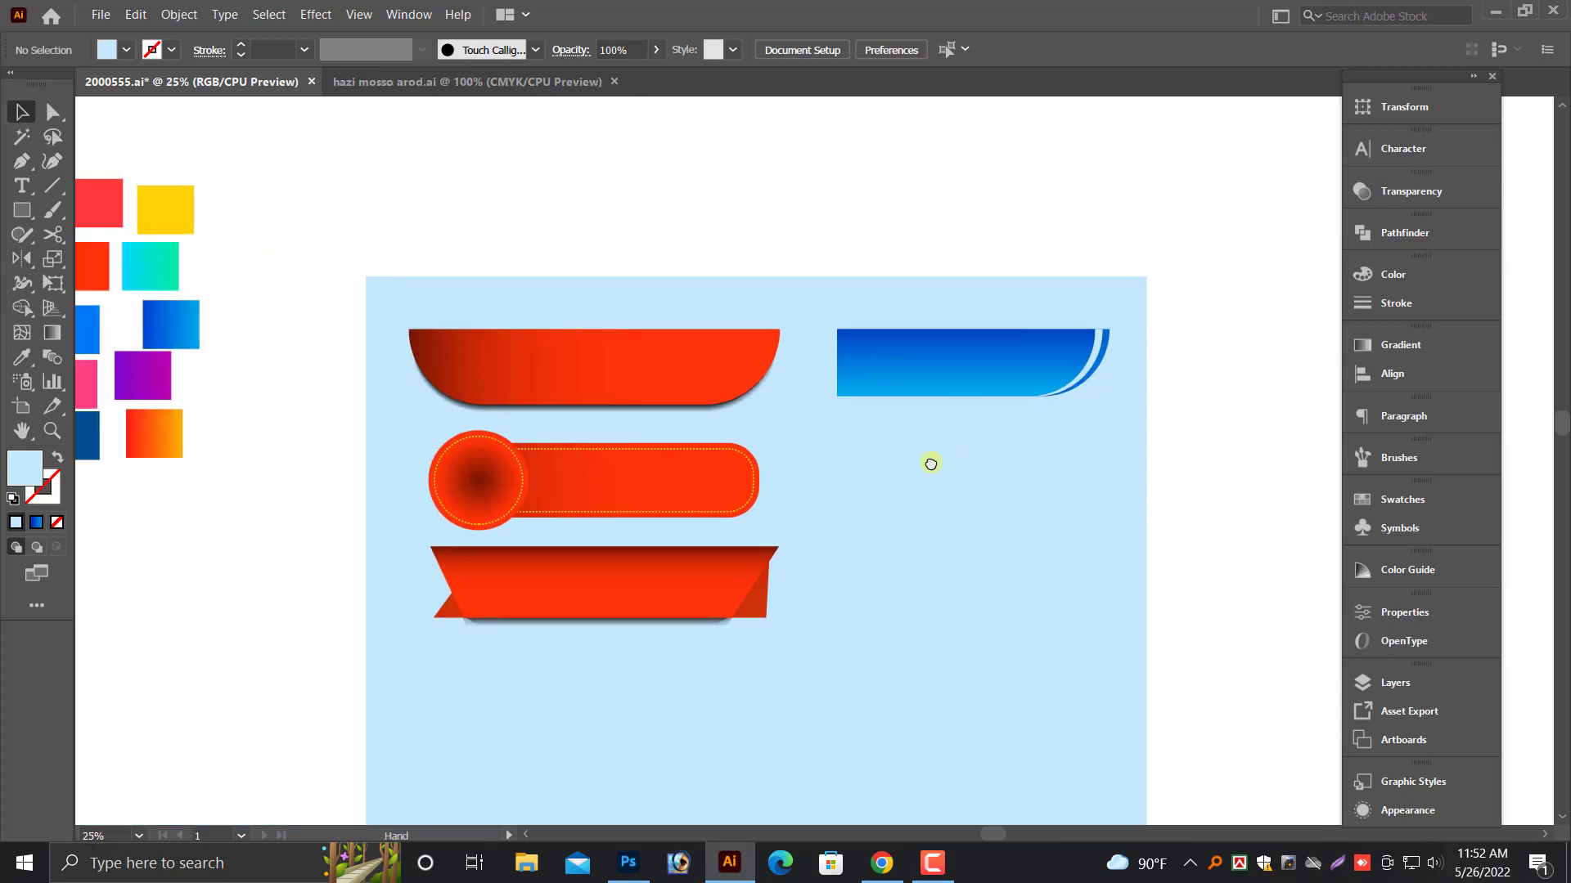
pyautogui.hotkey('alt', 'space')
pyautogui.moveTo(897, 264); pyautogui.dragTo(1023, 479)
pyautogui.click(1024, 481)
pyautogui.scroll(2, 1024, 481)
pyautogui.moveTo(922, 302); pyautogui.dragTo(1246, 479)
pyautogui.moveTo(983, 523); pyautogui.dragTo(1252, 450)
pyautogui.click(1257, 421)
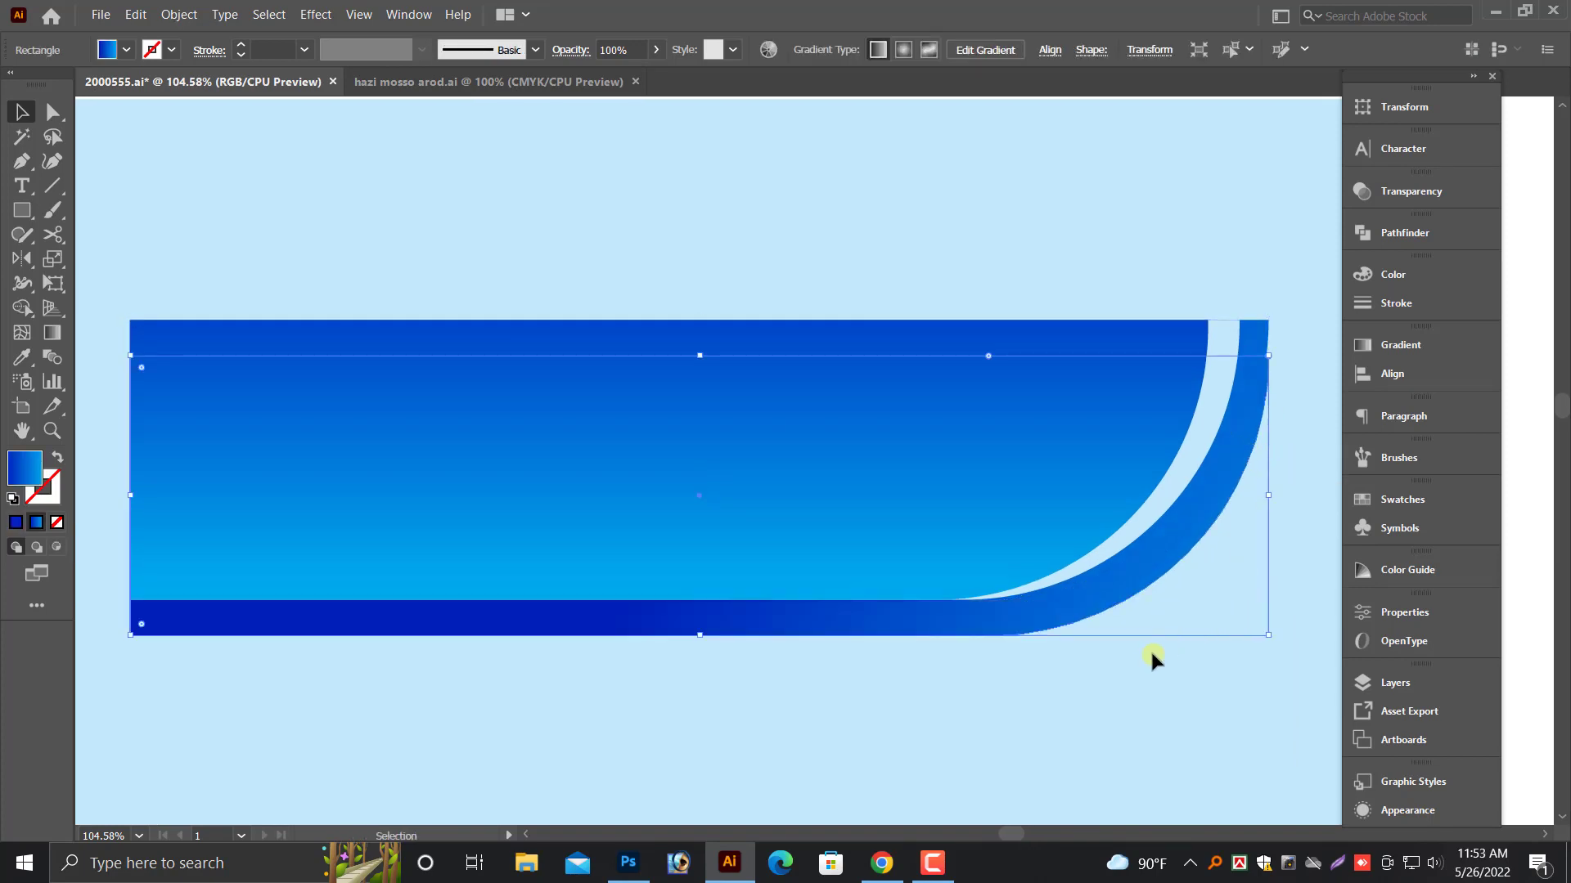
pyautogui.click(1112, 675)
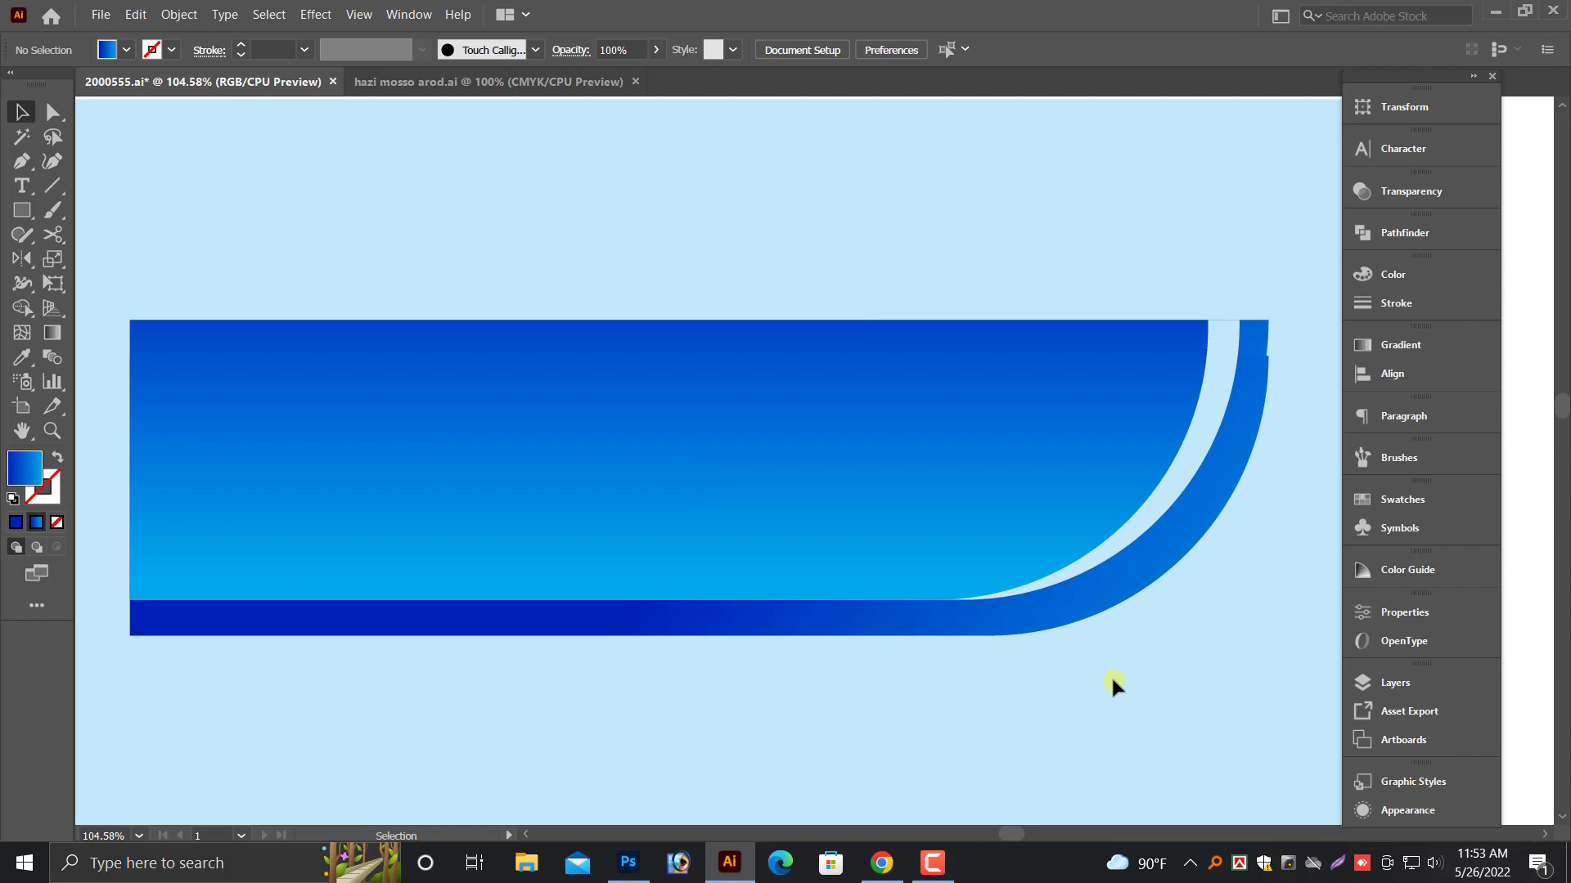
# - Stretch the rearmost blue shape's top edge up to align with the banner's top edge, and deselect it
pyautogui.click(1268, 384)
pyautogui.moveTo(1271, 356); pyautogui.dragTo(1267, 320)
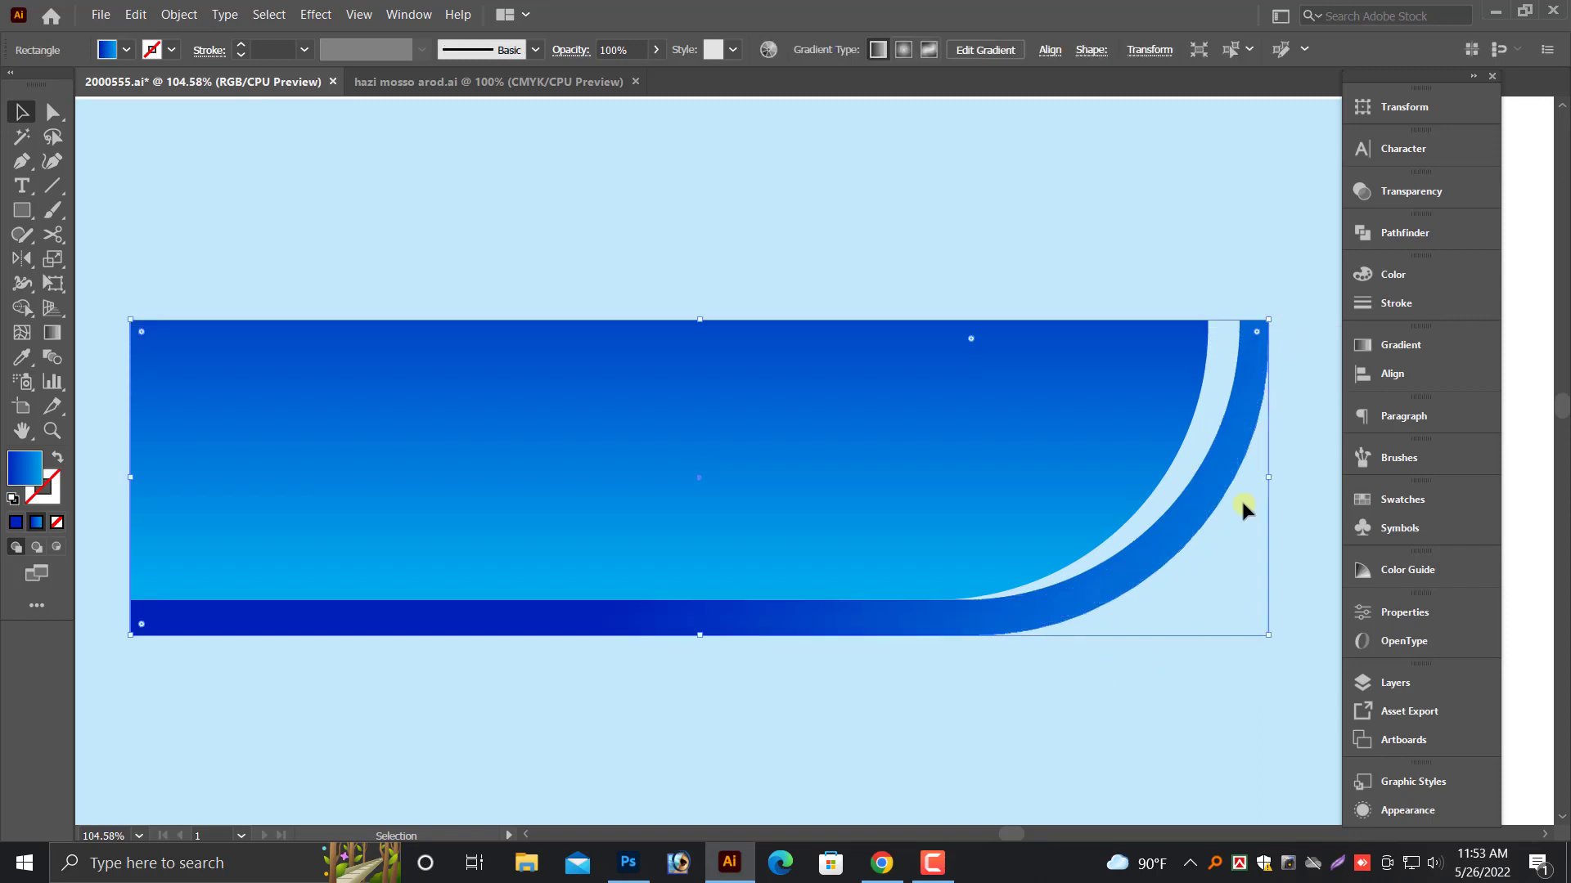
pyautogui.click(1180, 654)
# - Draw a rectangle with the current blue gradient fill in the empty area below the blue banner
pyautogui.hotkey('ctrl', '-')
pyautogui.hotkey('ctrl', '-')
pyautogui.hotkey('ctrl', '-')
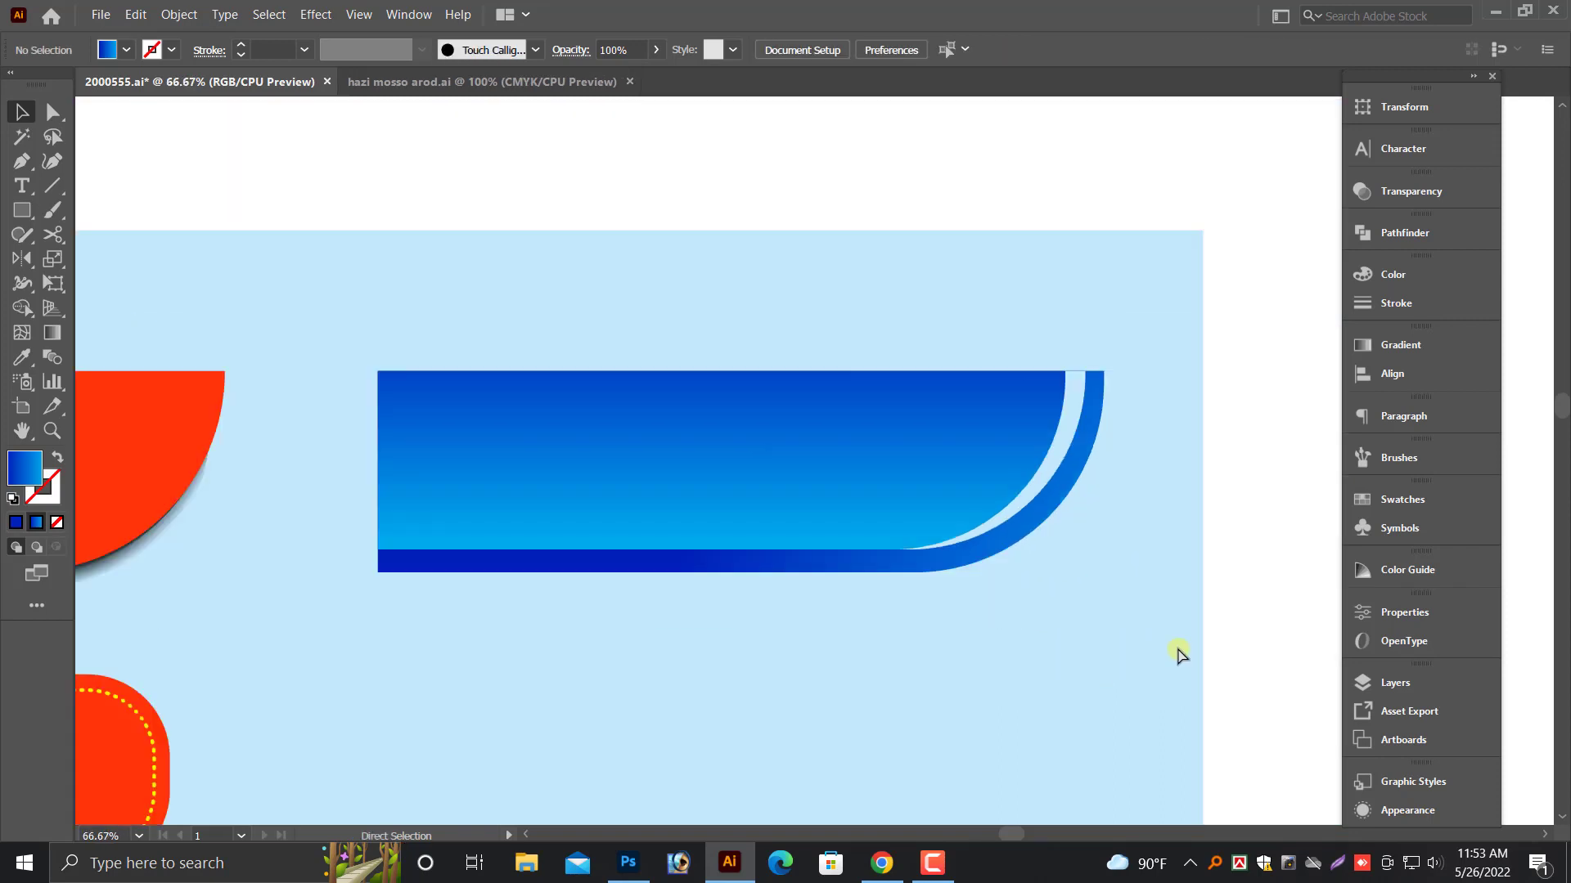
pyautogui.hotkey('ctrl', '-')
pyautogui.hotkey('alt', 'space')
pyautogui.moveTo(737, 691); pyautogui.dragTo(1003, 565)
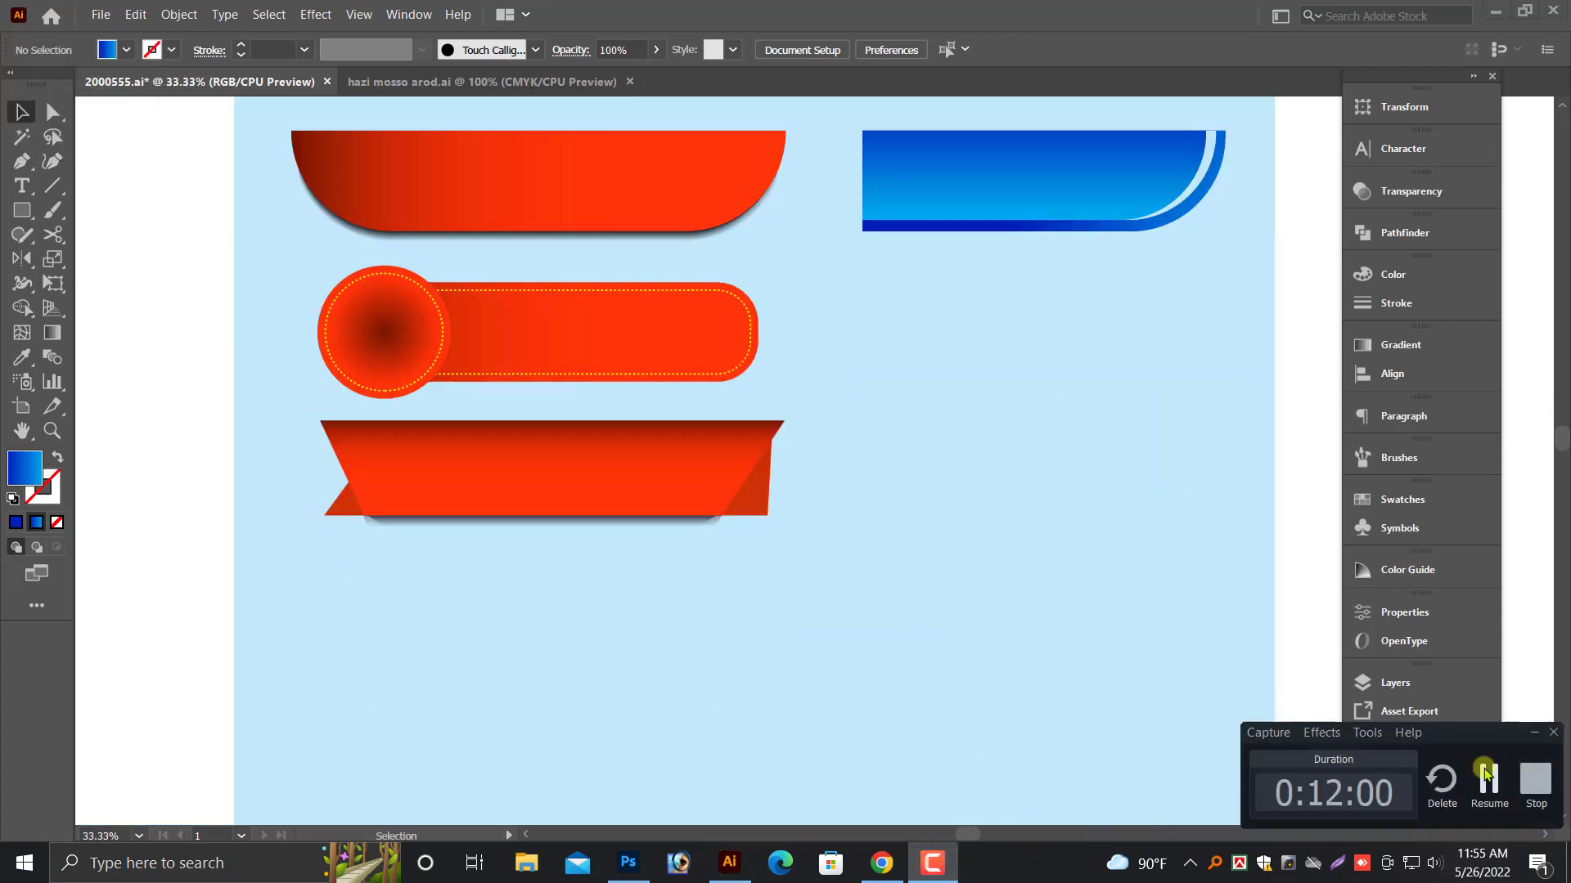
pyautogui.click(24, 211)
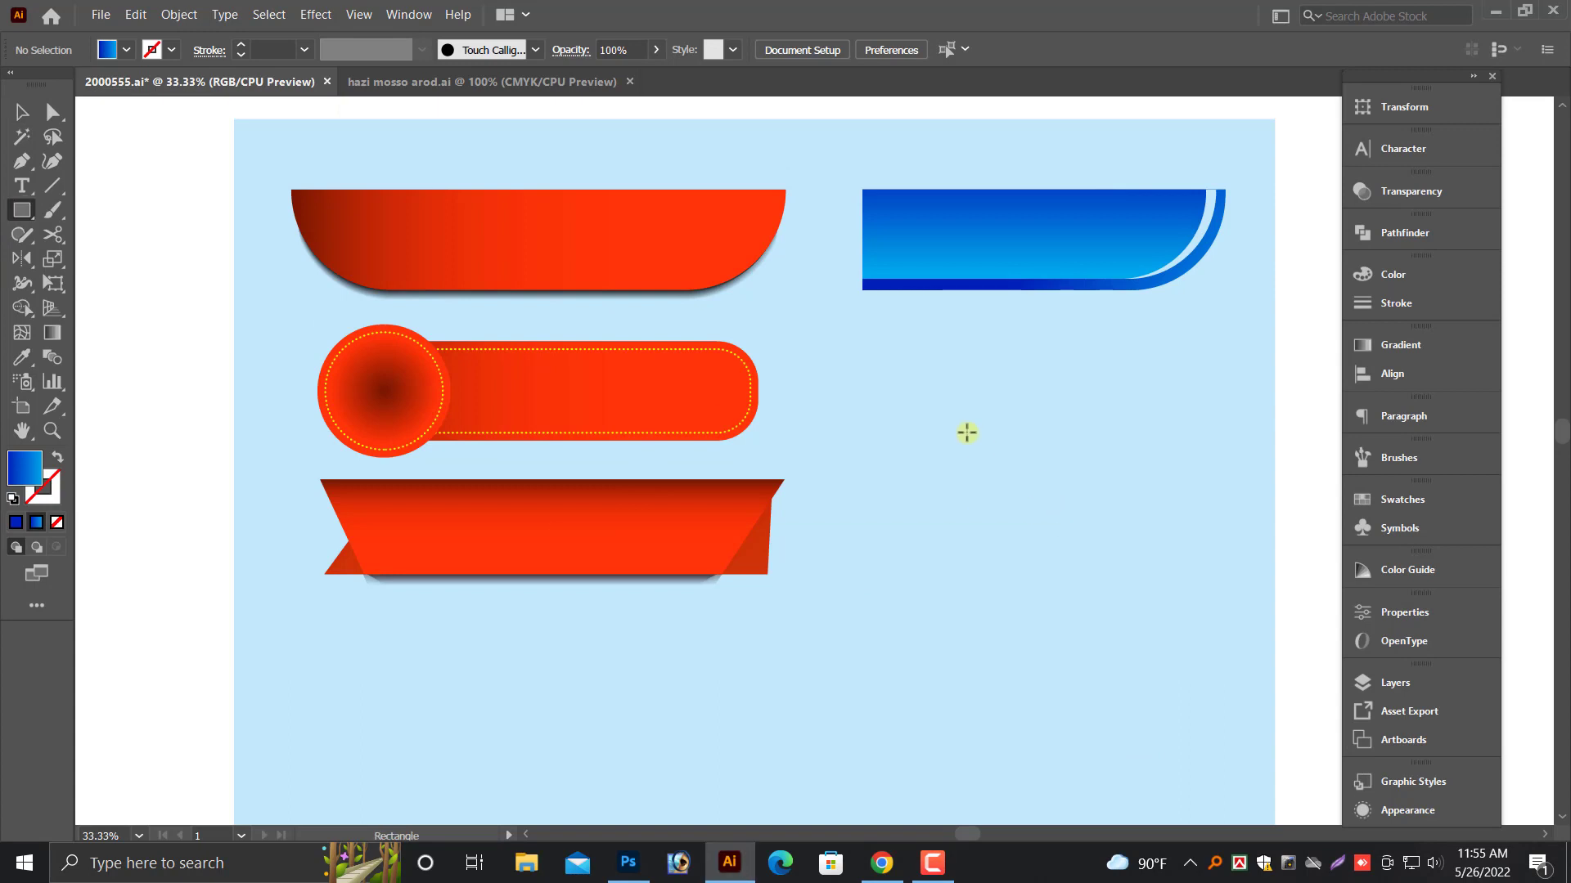
pyautogui.moveTo(903, 365)
pyautogui.mouseDown()
pyautogui.moveTo(1154, 567)
pyautogui.moveTo(1154, 544)
pyautogui.mouseUp()
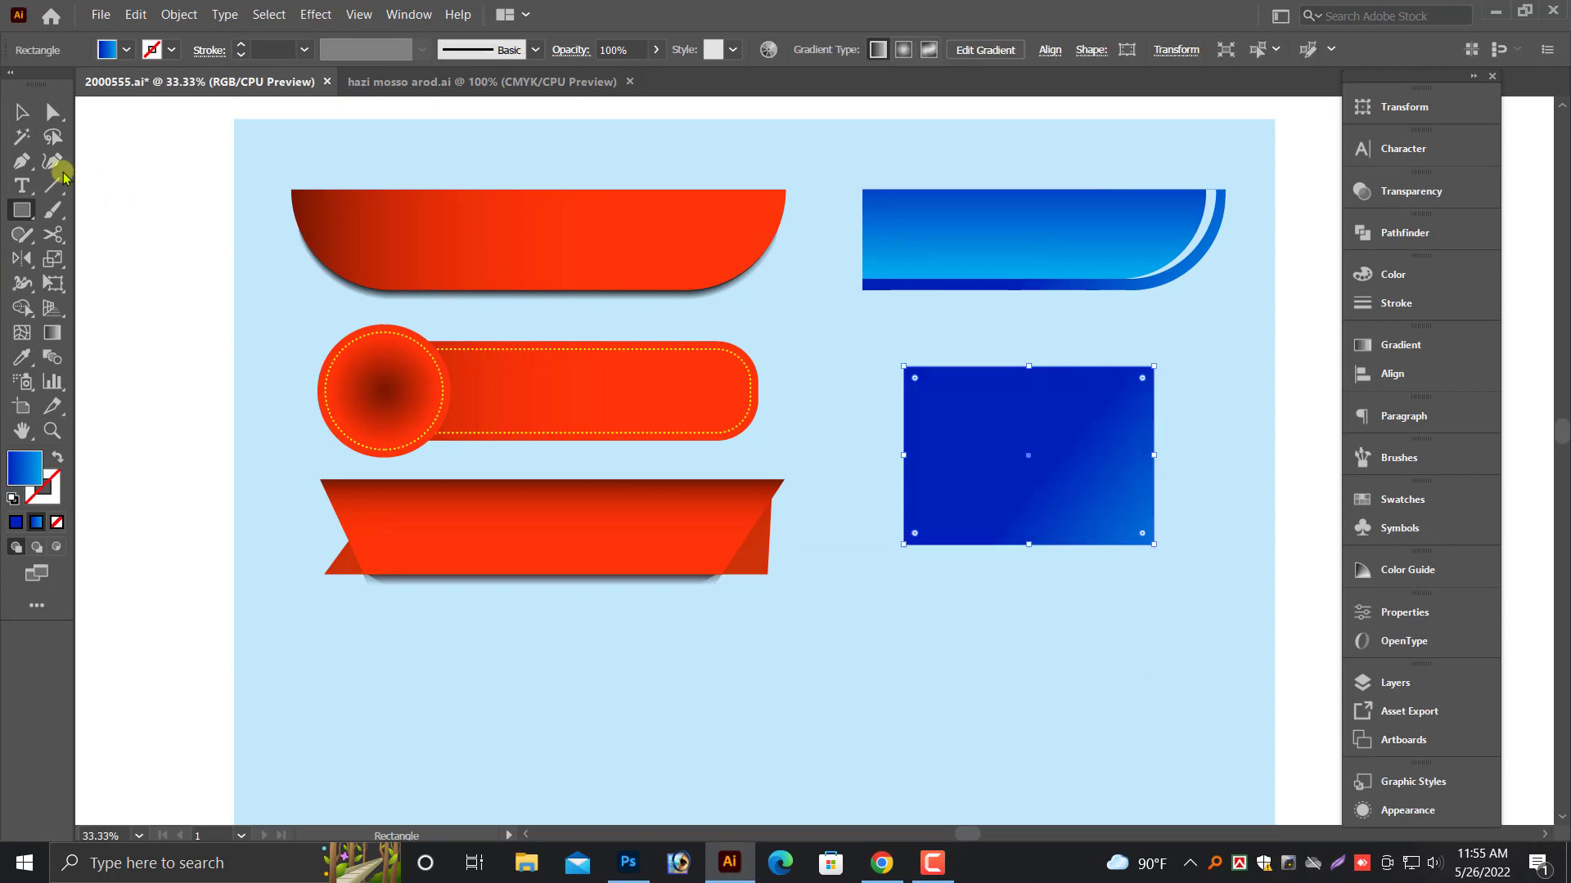
pyautogui.click(22, 112)
pyautogui.scroll(2, 1052, 508)
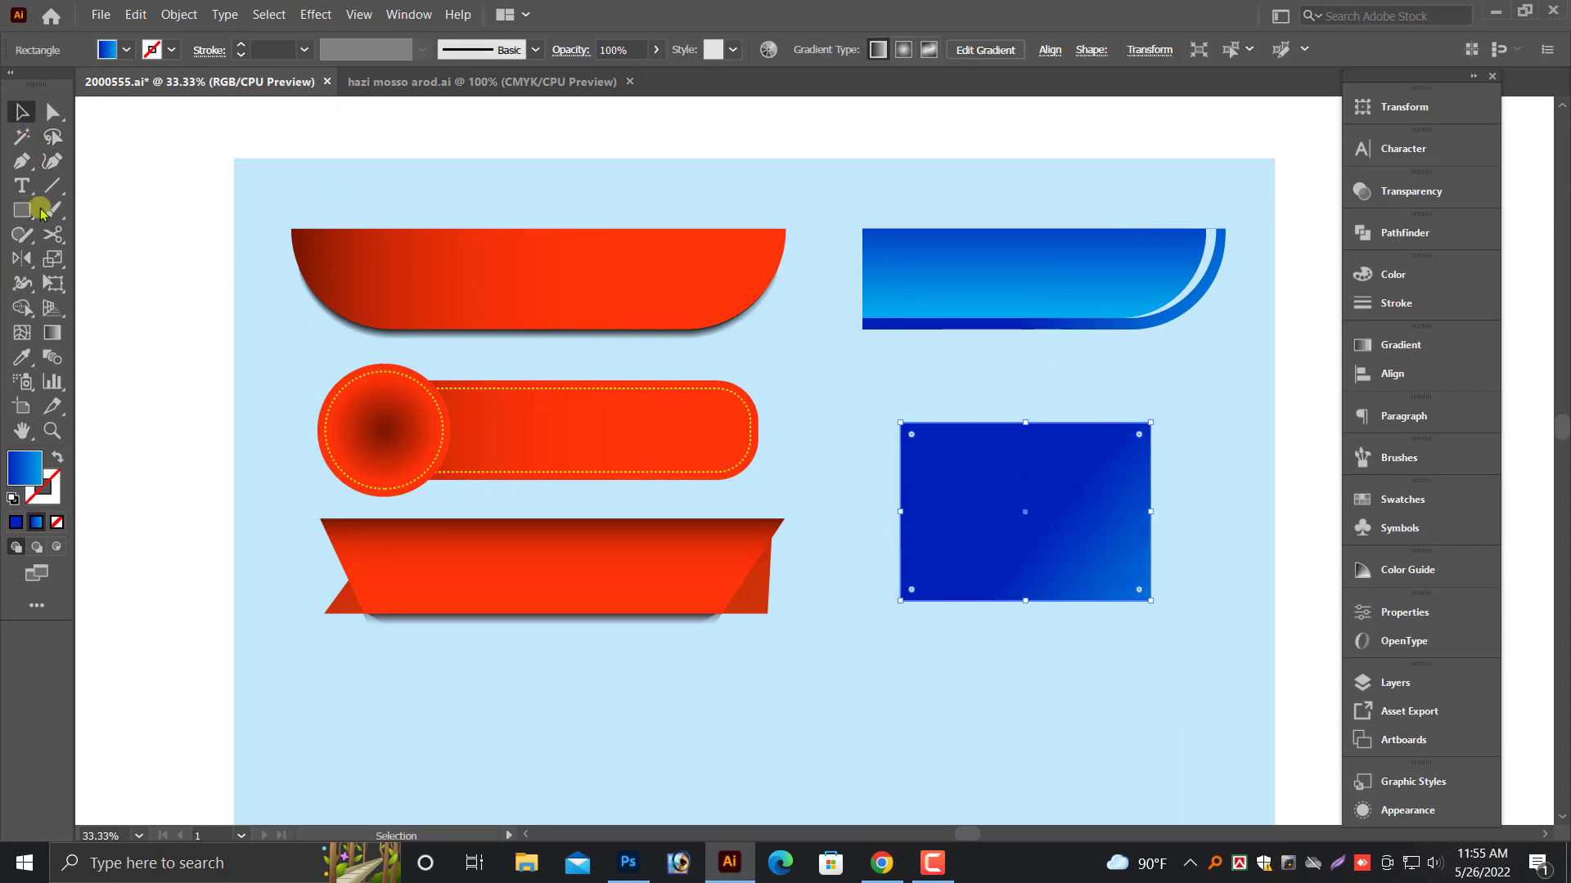
# - In outline view, raise the new rectangle's top-left anchor point slightly to slope its top edge, deselect it and return to preview
pyautogui.click(53, 112)
pyautogui.hotkey('ctrl', 'y')
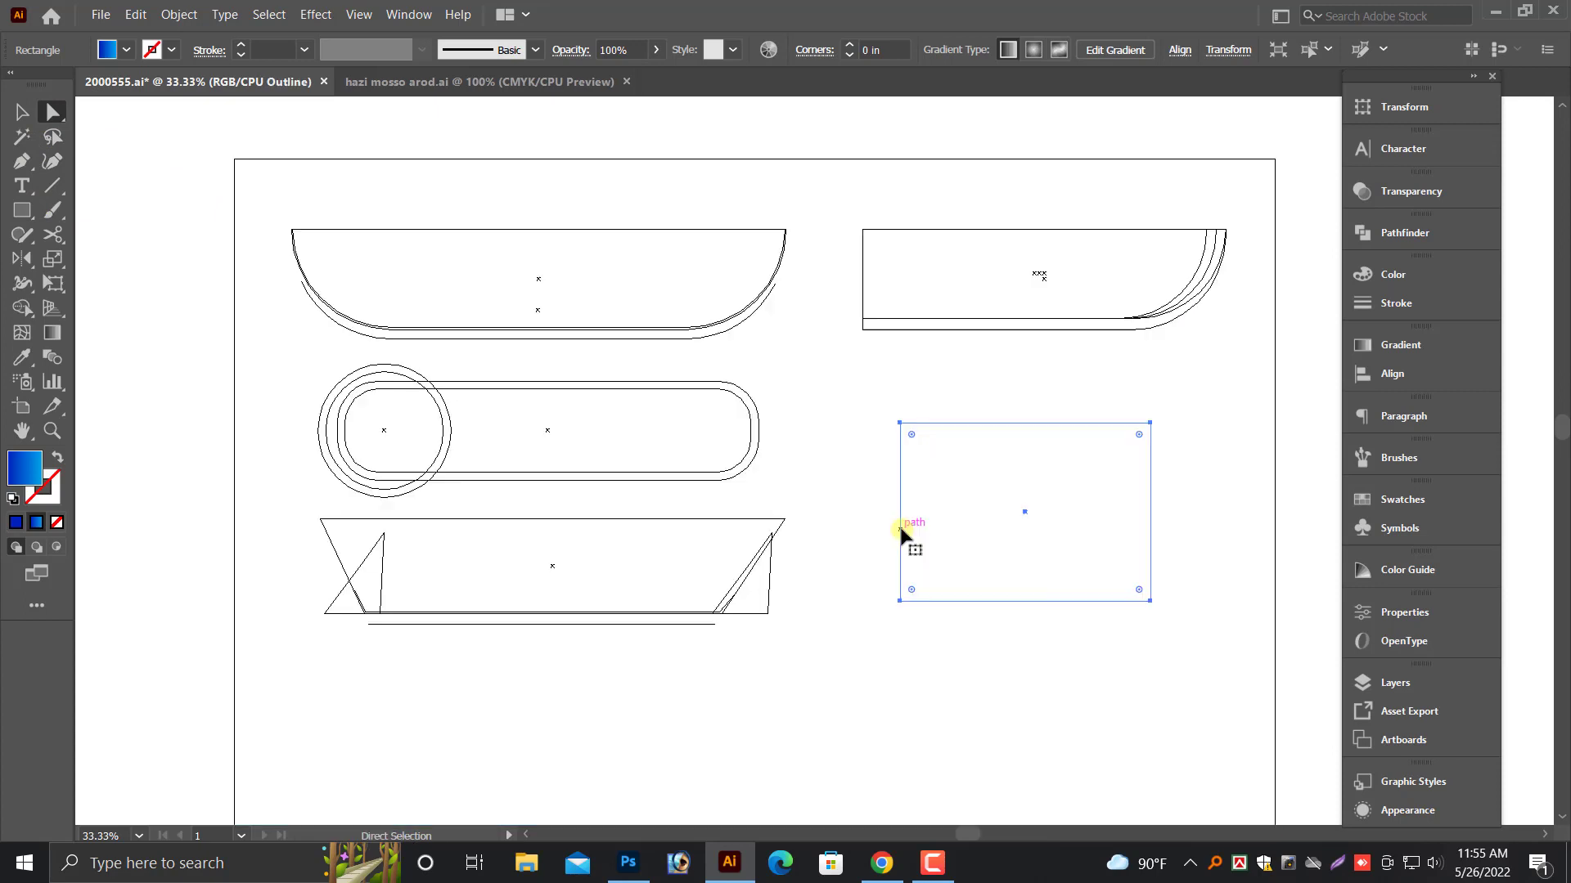
pyautogui.click(852, 502)
pyautogui.moveTo(900, 423); pyautogui.dragTo(900, 401)
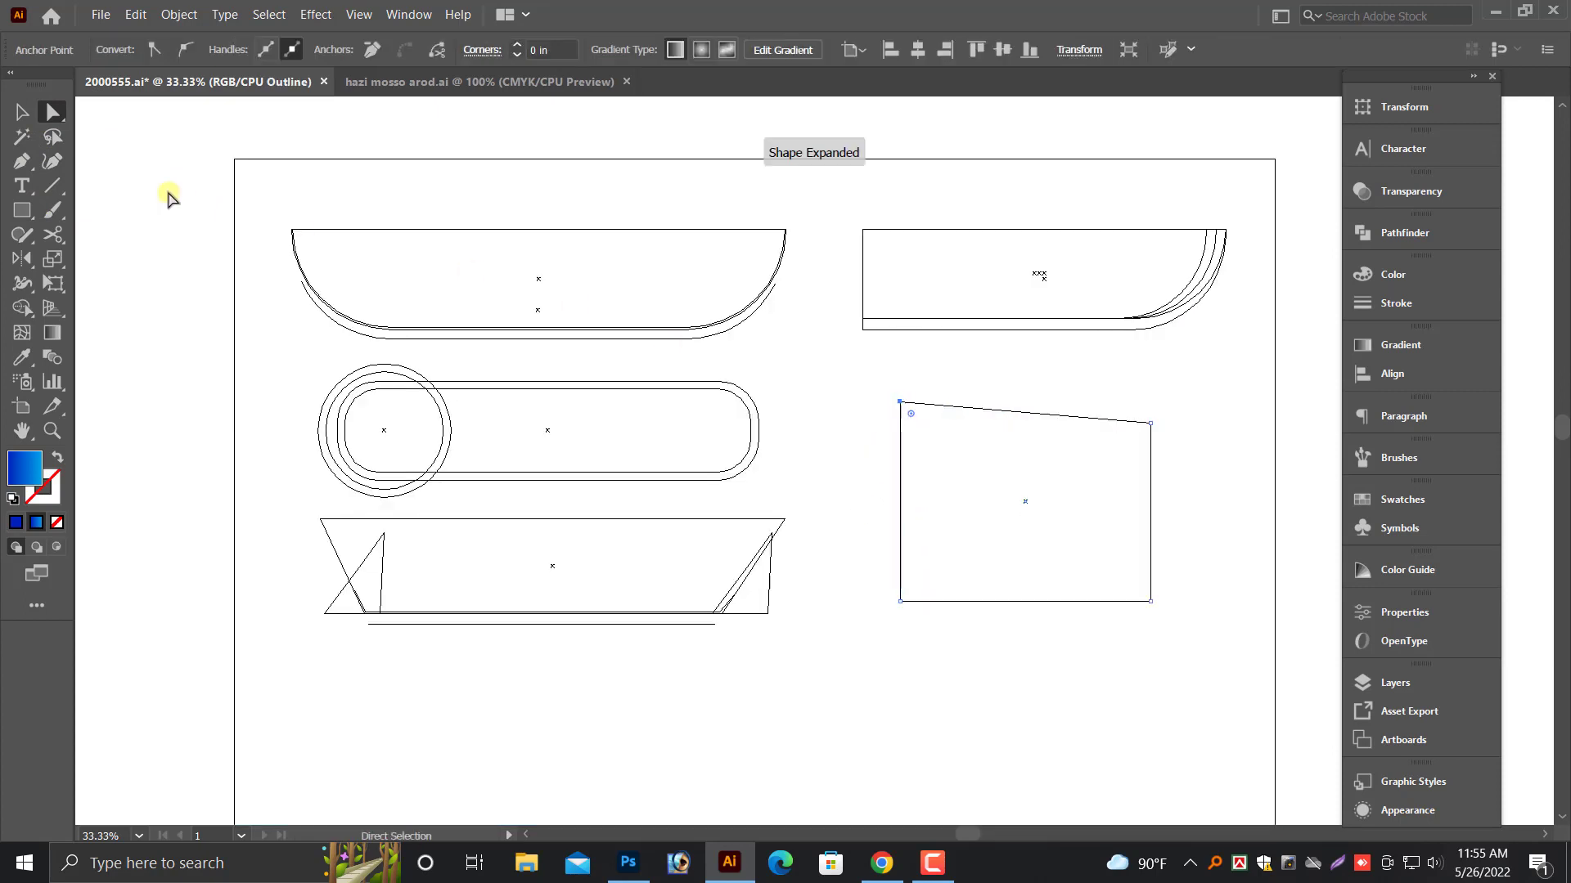
pyautogui.click(37, 113)
pyautogui.click(823, 382)
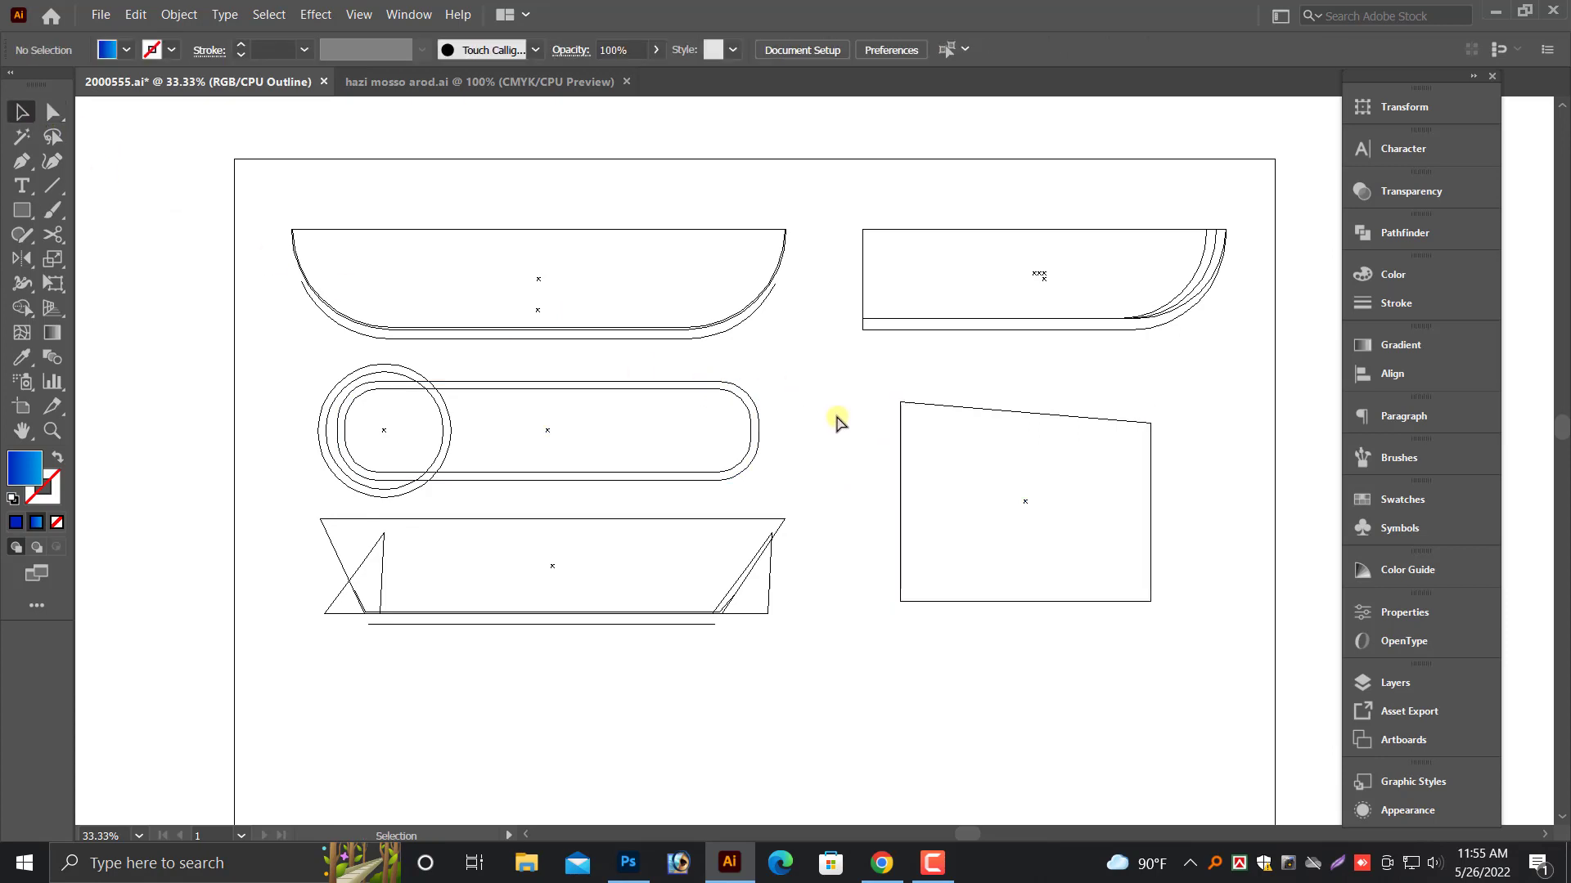
pyautogui.hotkey('ctrl', 'y')
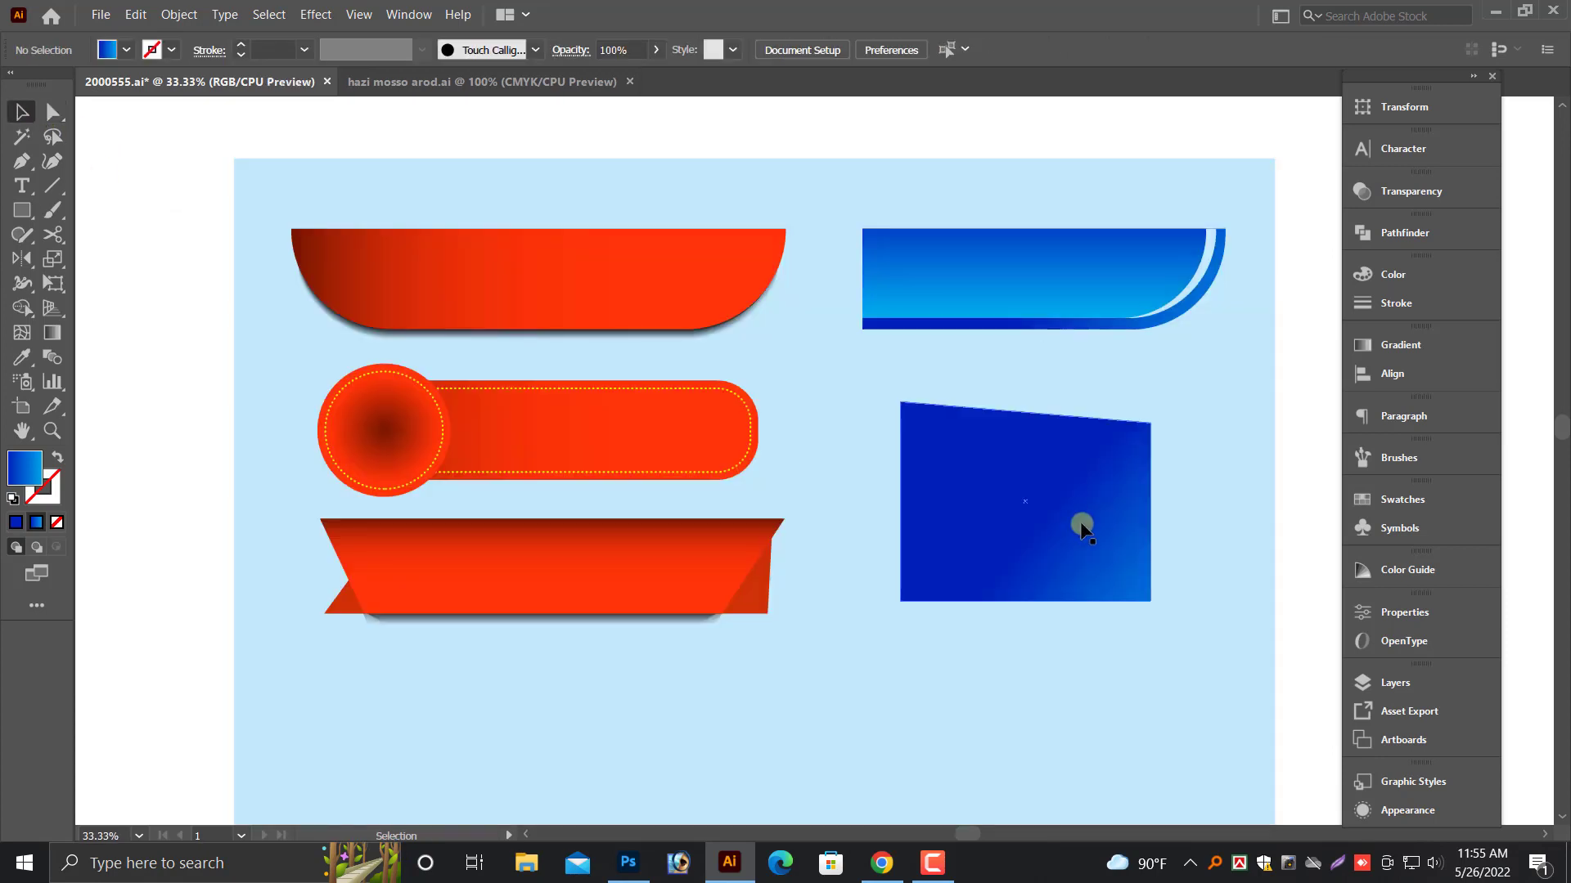
pyautogui.scroll(-2, 1075, 526)
pyautogui.scroll(1, 1074, 525)
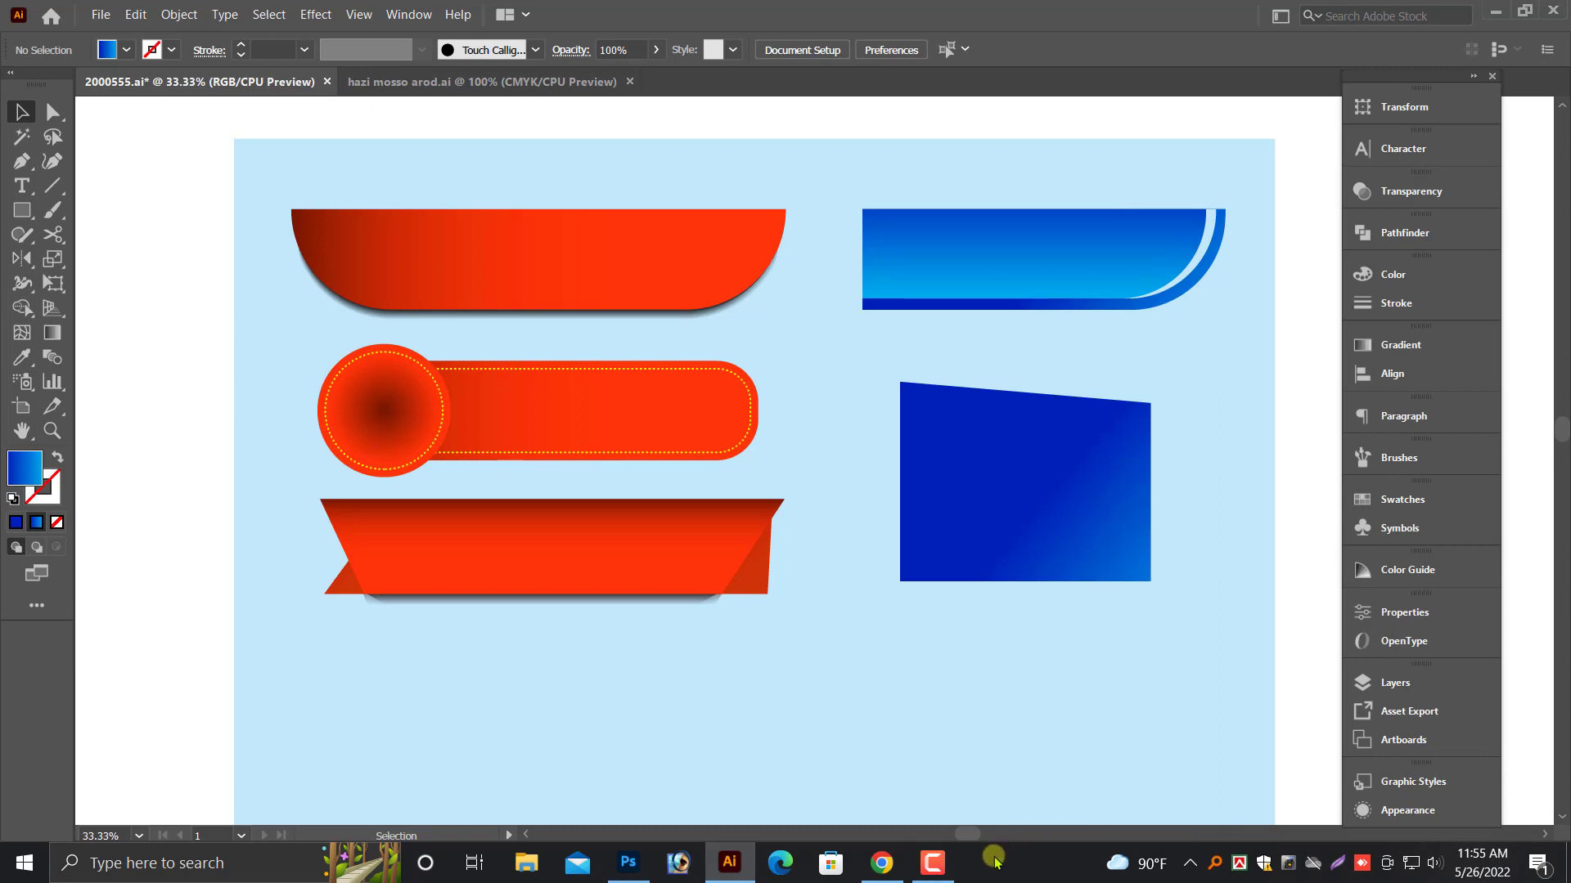
pyautogui.scroll(3, 1142, 686)
pyautogui.click(932, 863)
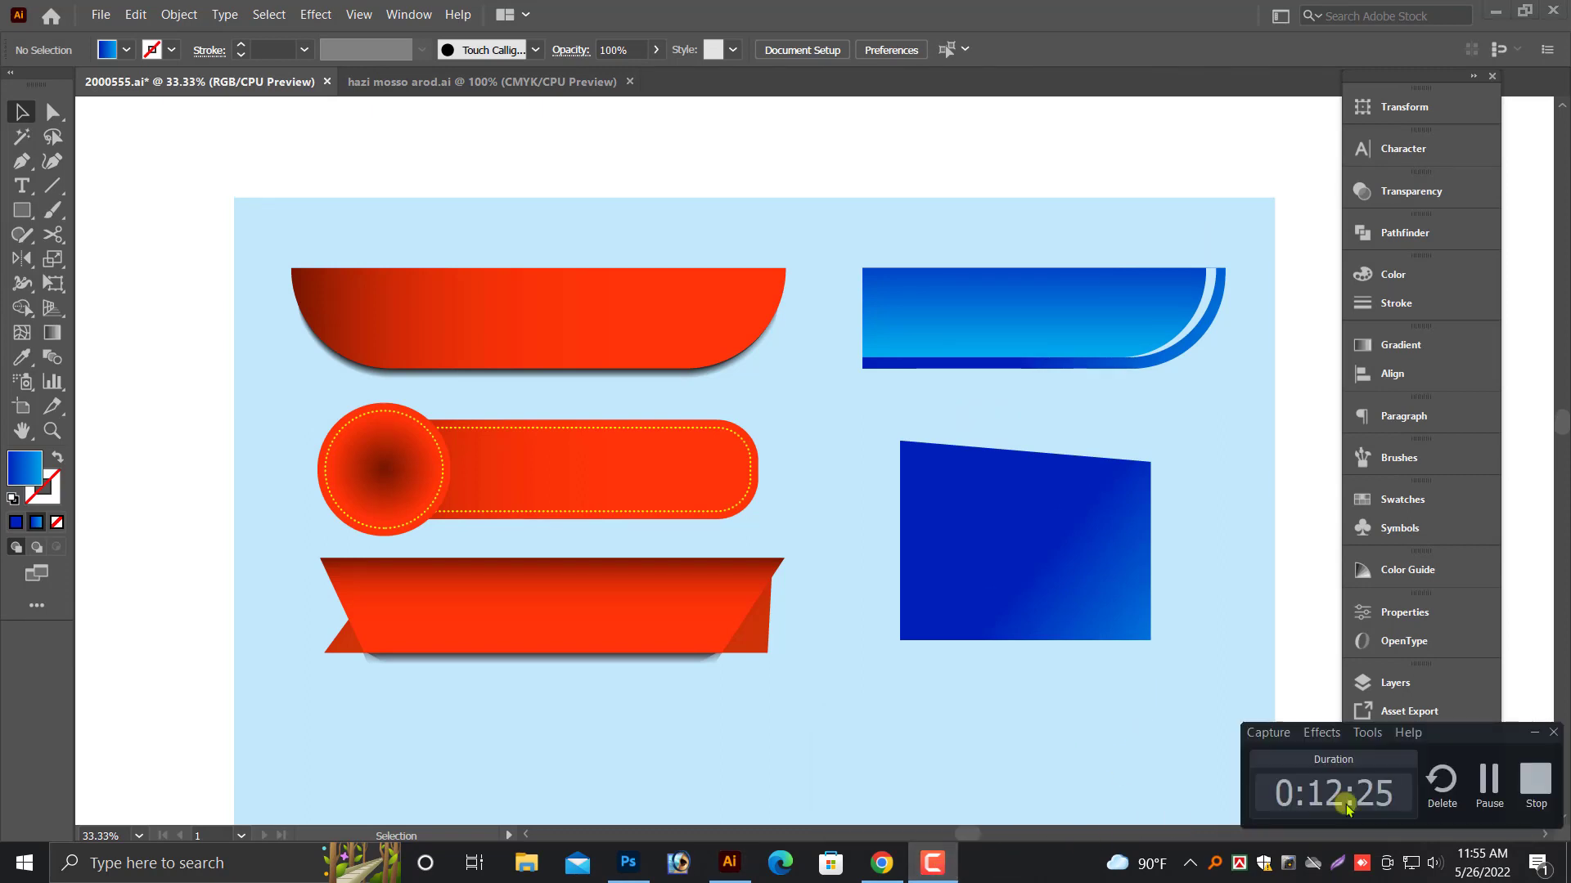
# - Draw a four-point fold shape with the Pen tool at the lower right corner of the slanted blue shape
pyautogui.scroll(-3, 1122, 646)
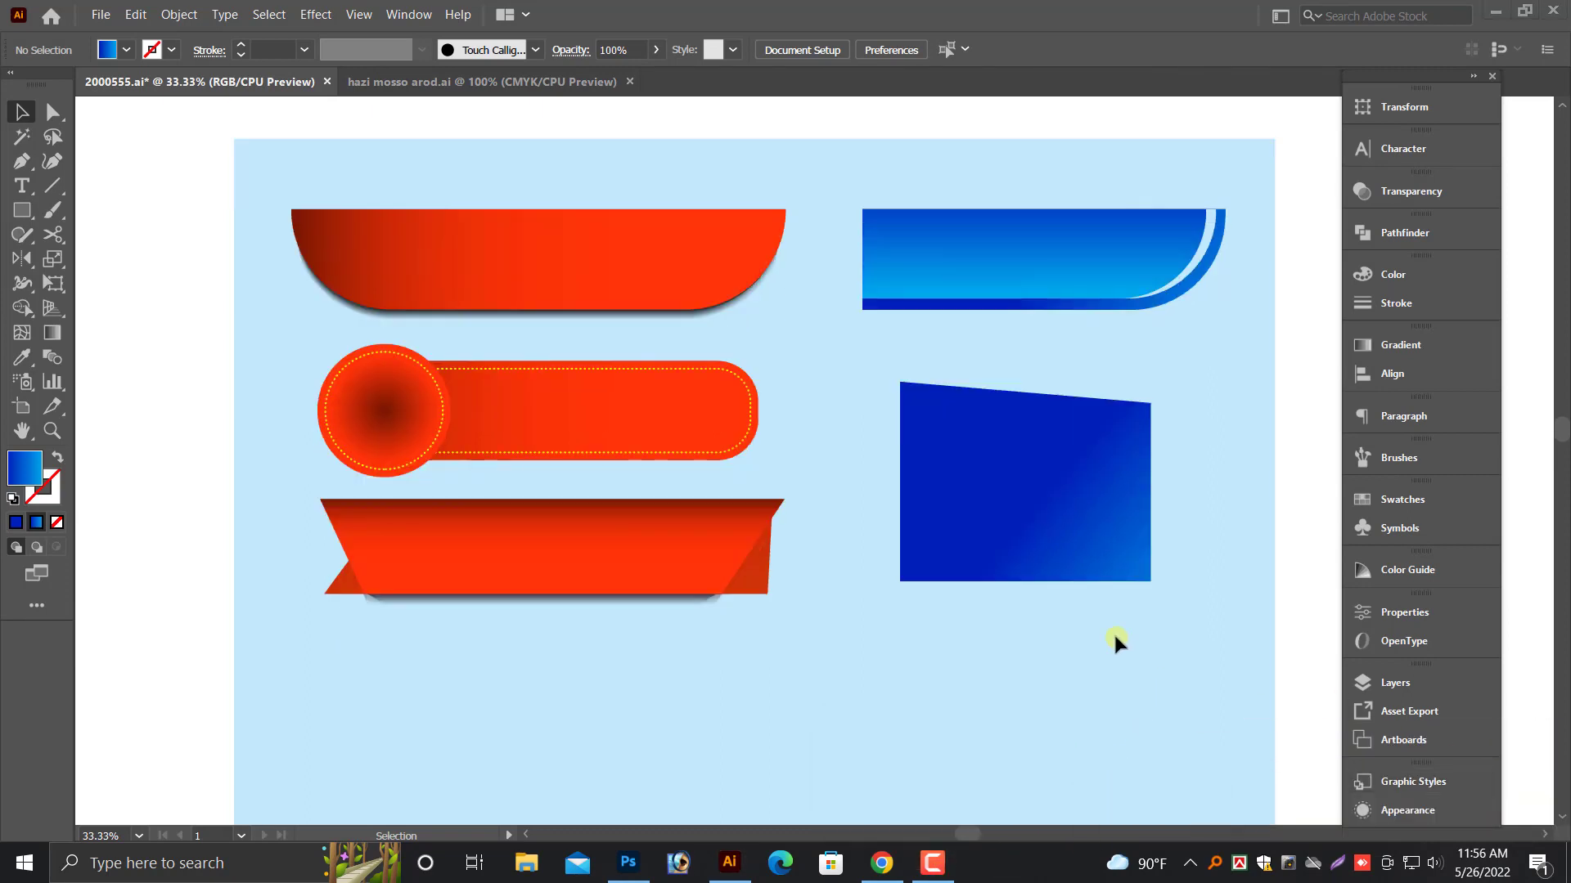
pyautogui.click(21, 161)
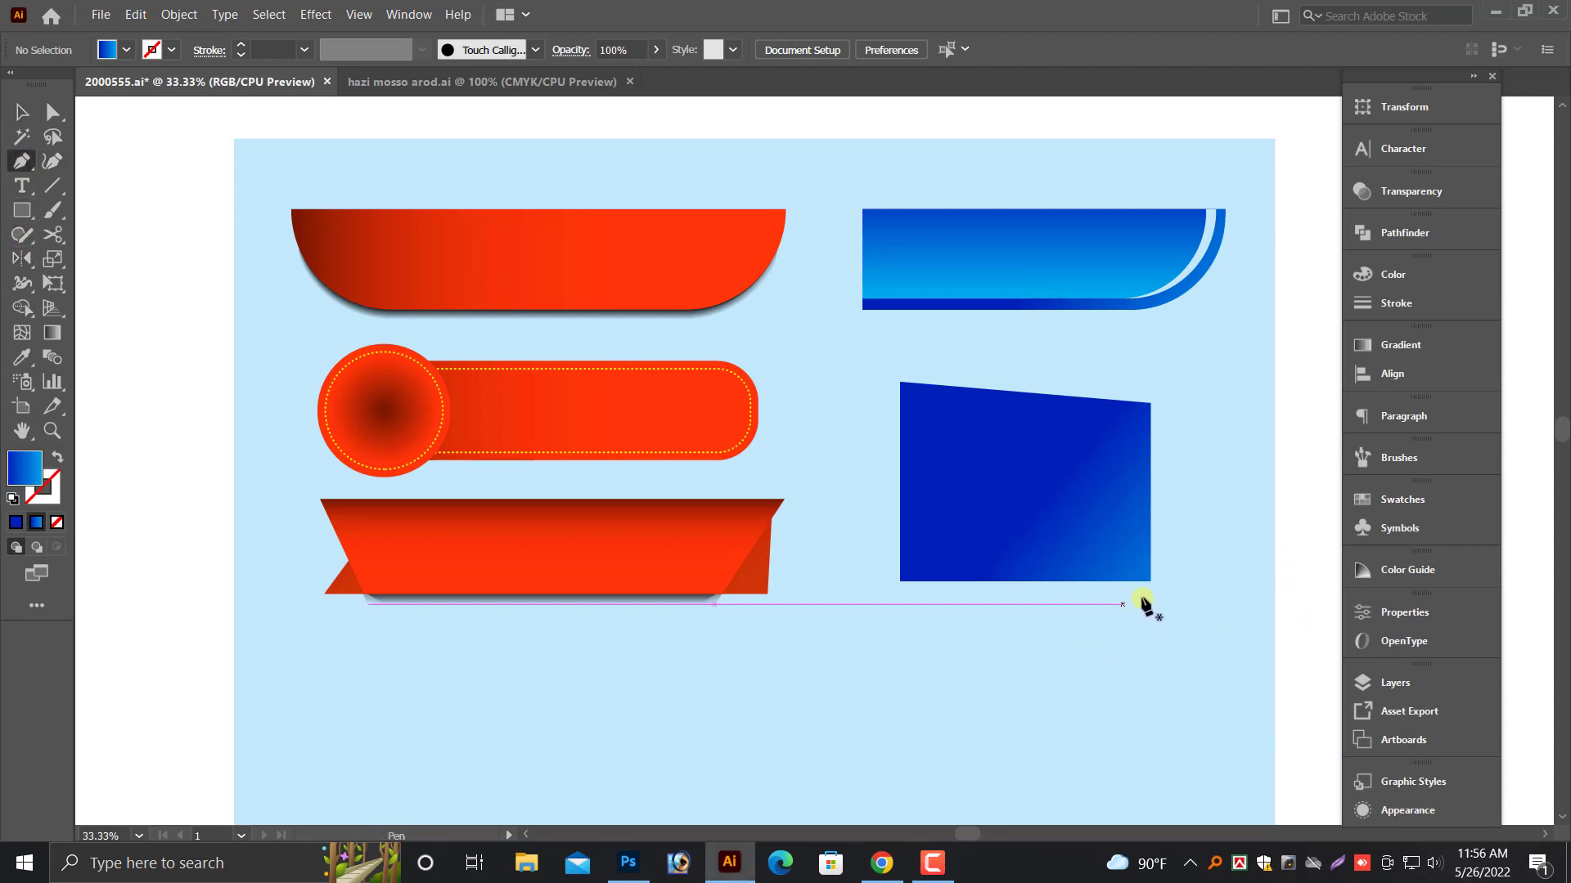
pyautogui.moveTo(903, 388); pyautogui.dragTo(1309, 697)
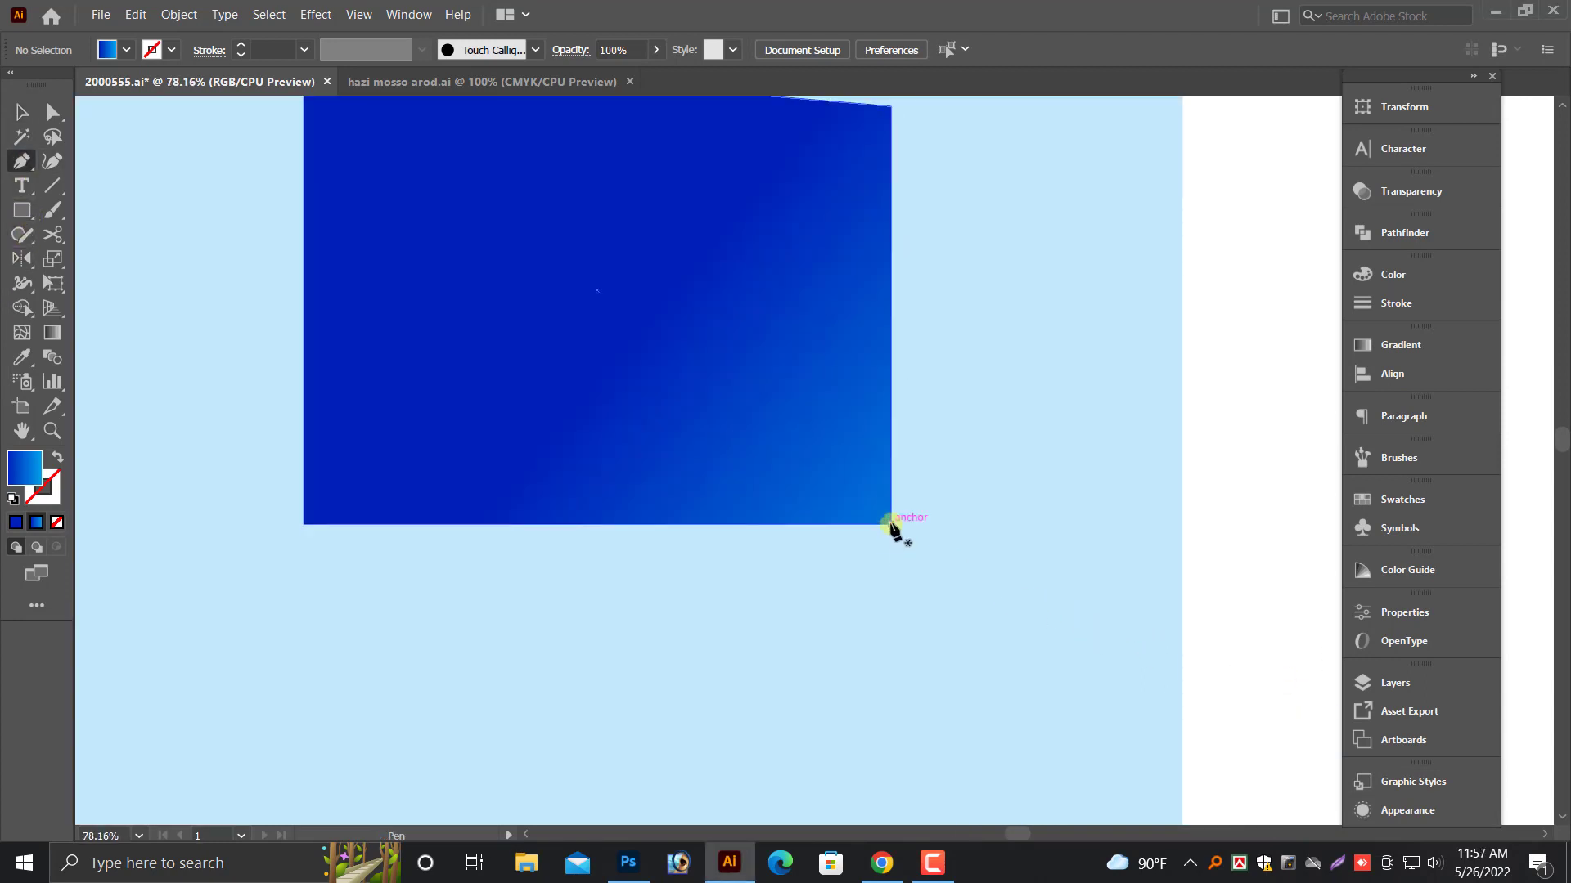
pyautogui.click(891, 524)
pyautogui.click(768, 623)
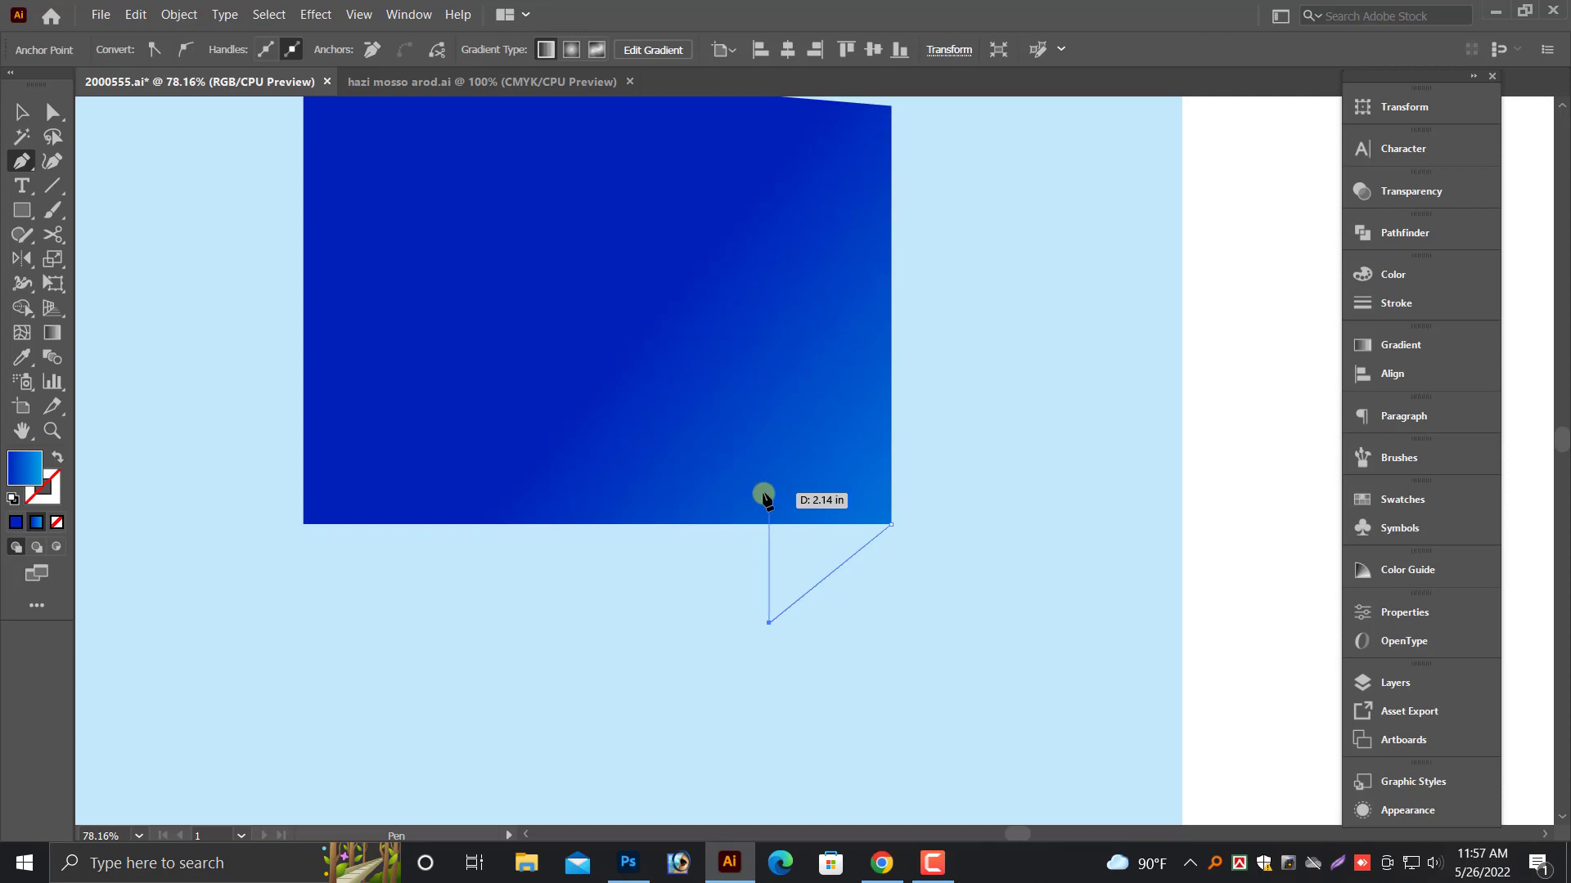
pyautogui.click(769, 494)
pyautogui.click(882, 493)
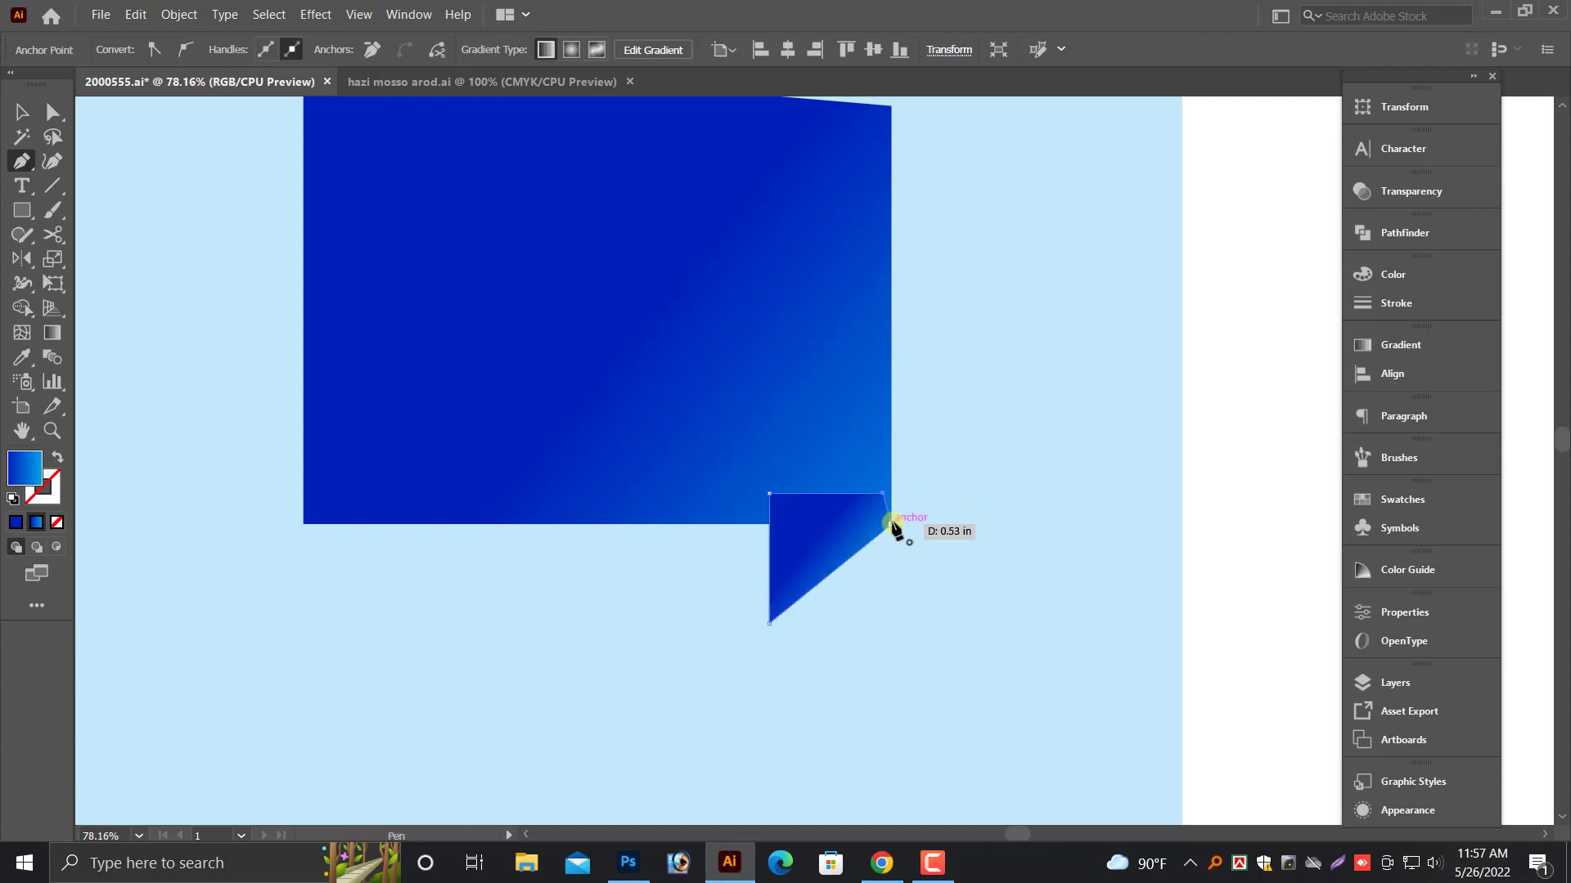
pyautogui.click(892, 524)
pyautogui.click(25, 116)
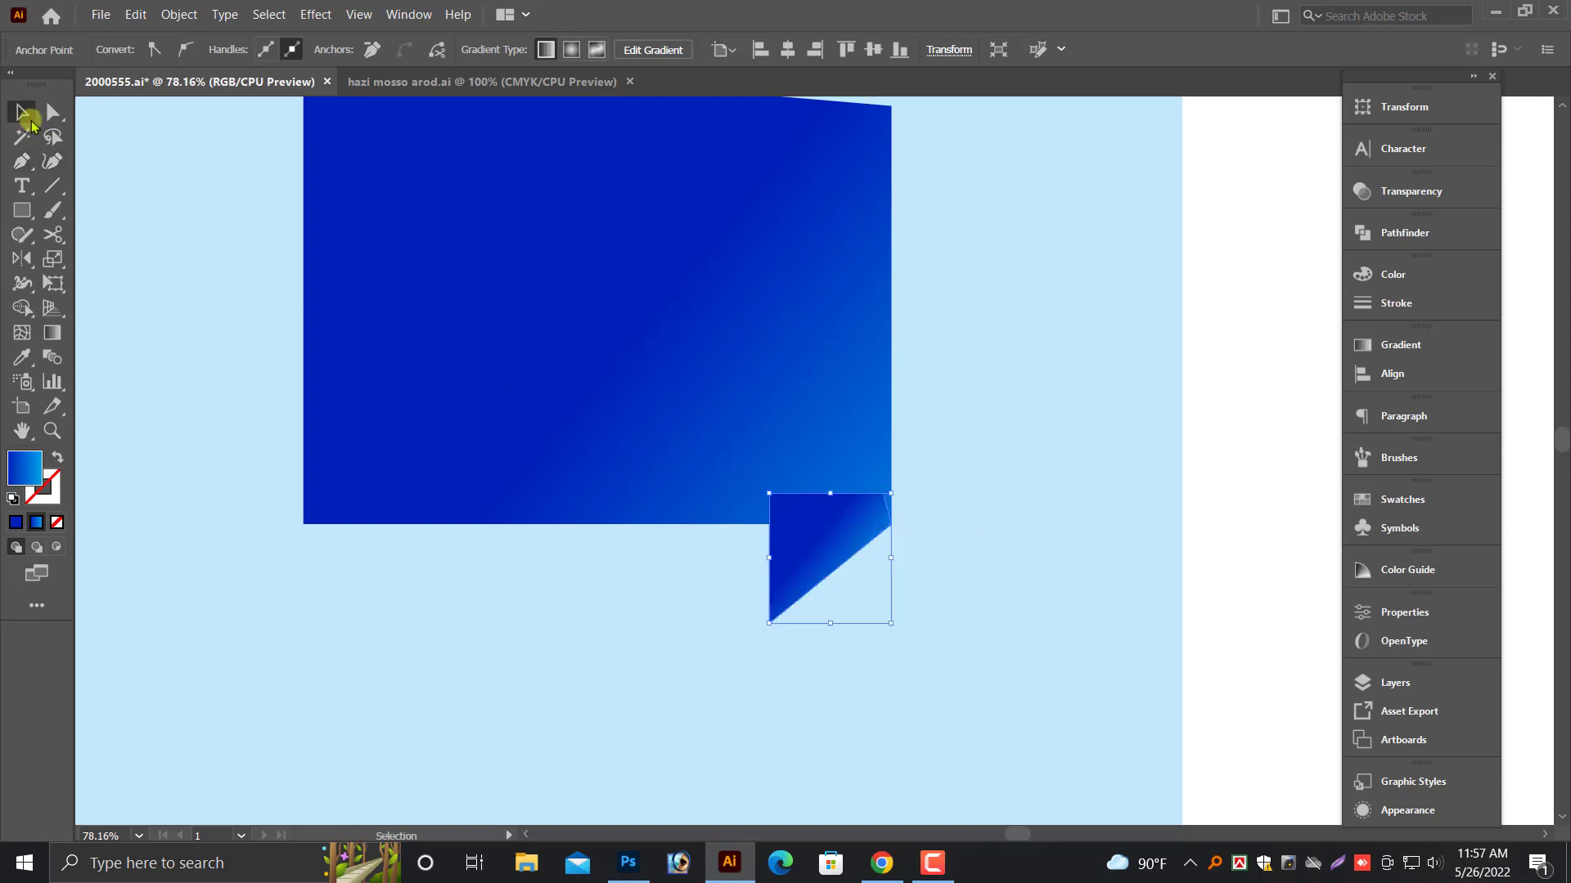
# - Bring the slanted blue shape to the front so it covers the upper part of its fold
pyautogui.rightClick(750, 347)
pyautogui.press('Escape')
pyautogui.click(678, 358)
pyautogui.rightClick(679, 358)
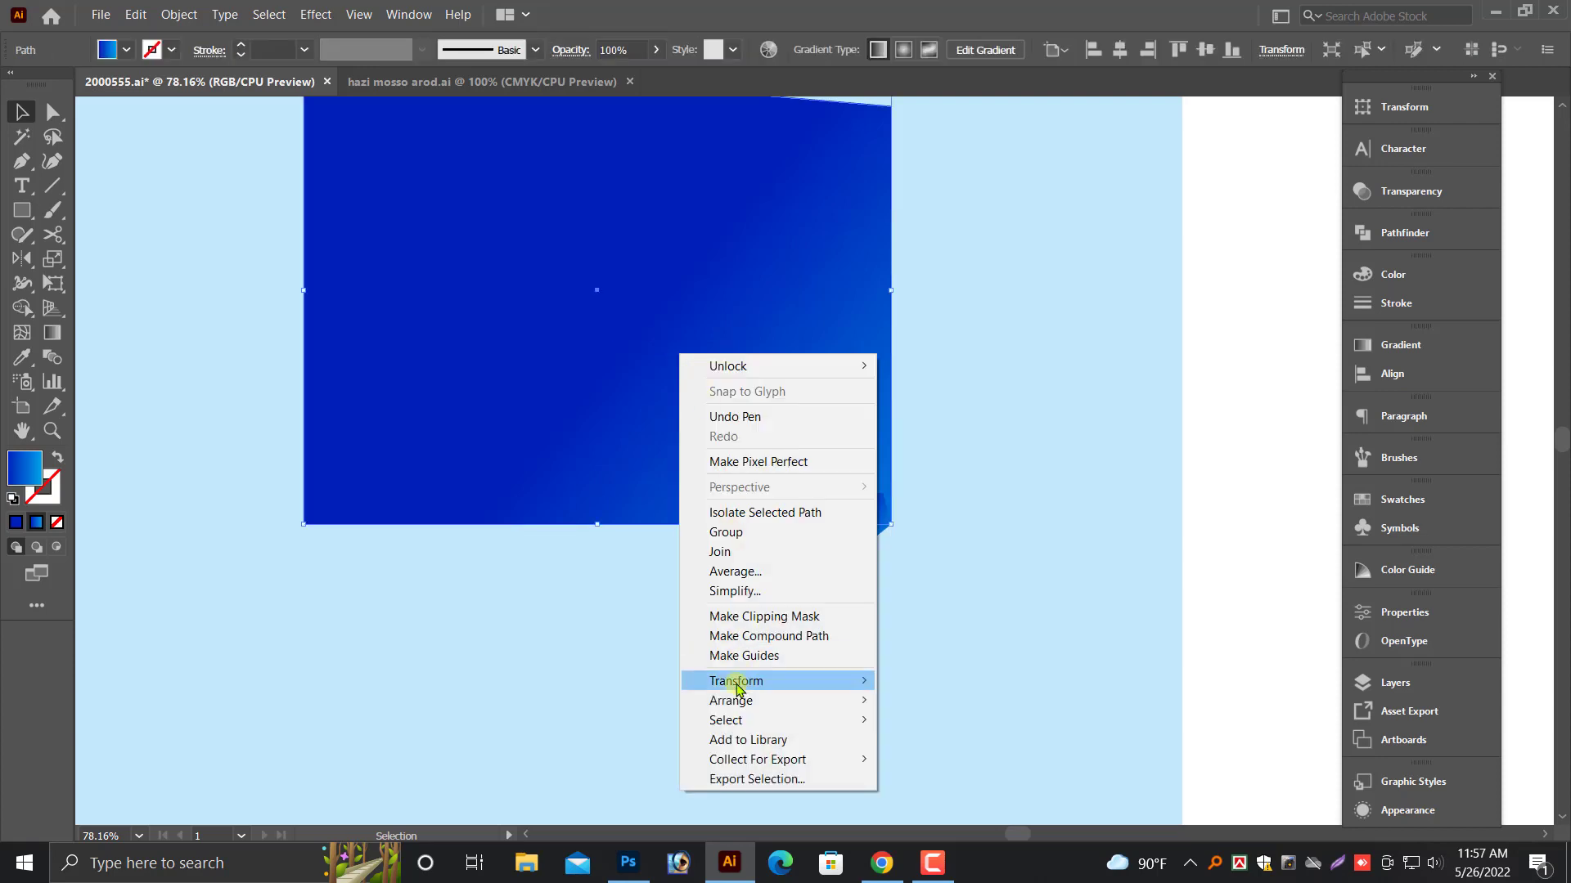
pyautogui.moveTo(724, 703)
pyautogui.click(941, 700)
pyautogui.click(1087, 575)
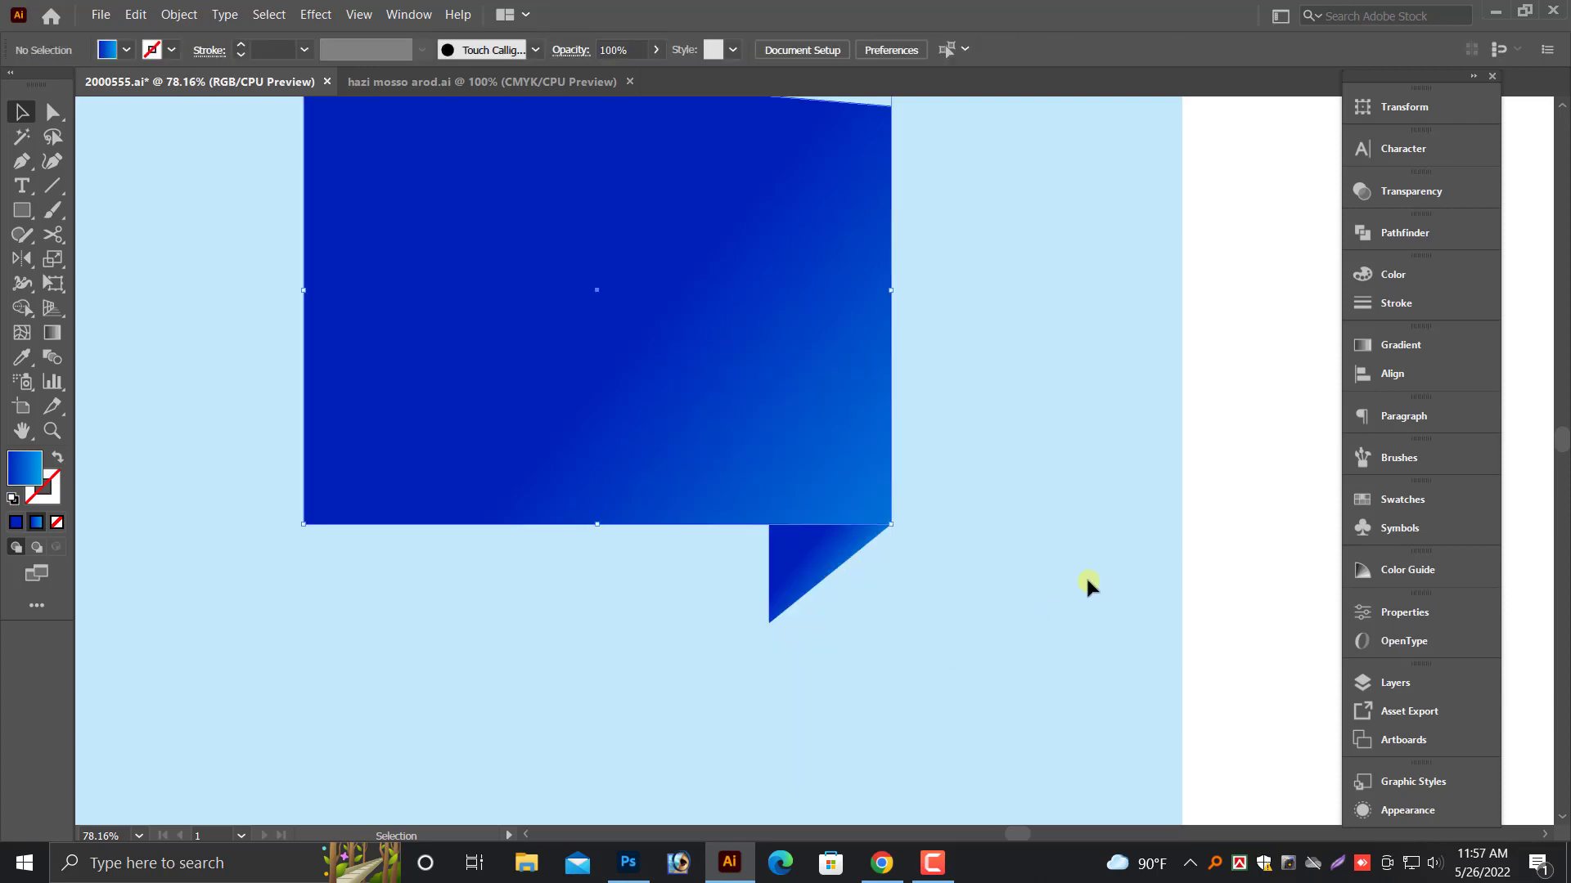
# - Select the slanted blue shape together with its fold and enlarge both slightly
pyautogui.scroll(-2, 1086, 576)
pyautogui.moveTo(954, 560); pyautogui.dragTo(1250, 567)
pyautogui.hotkey('alt', 'space')
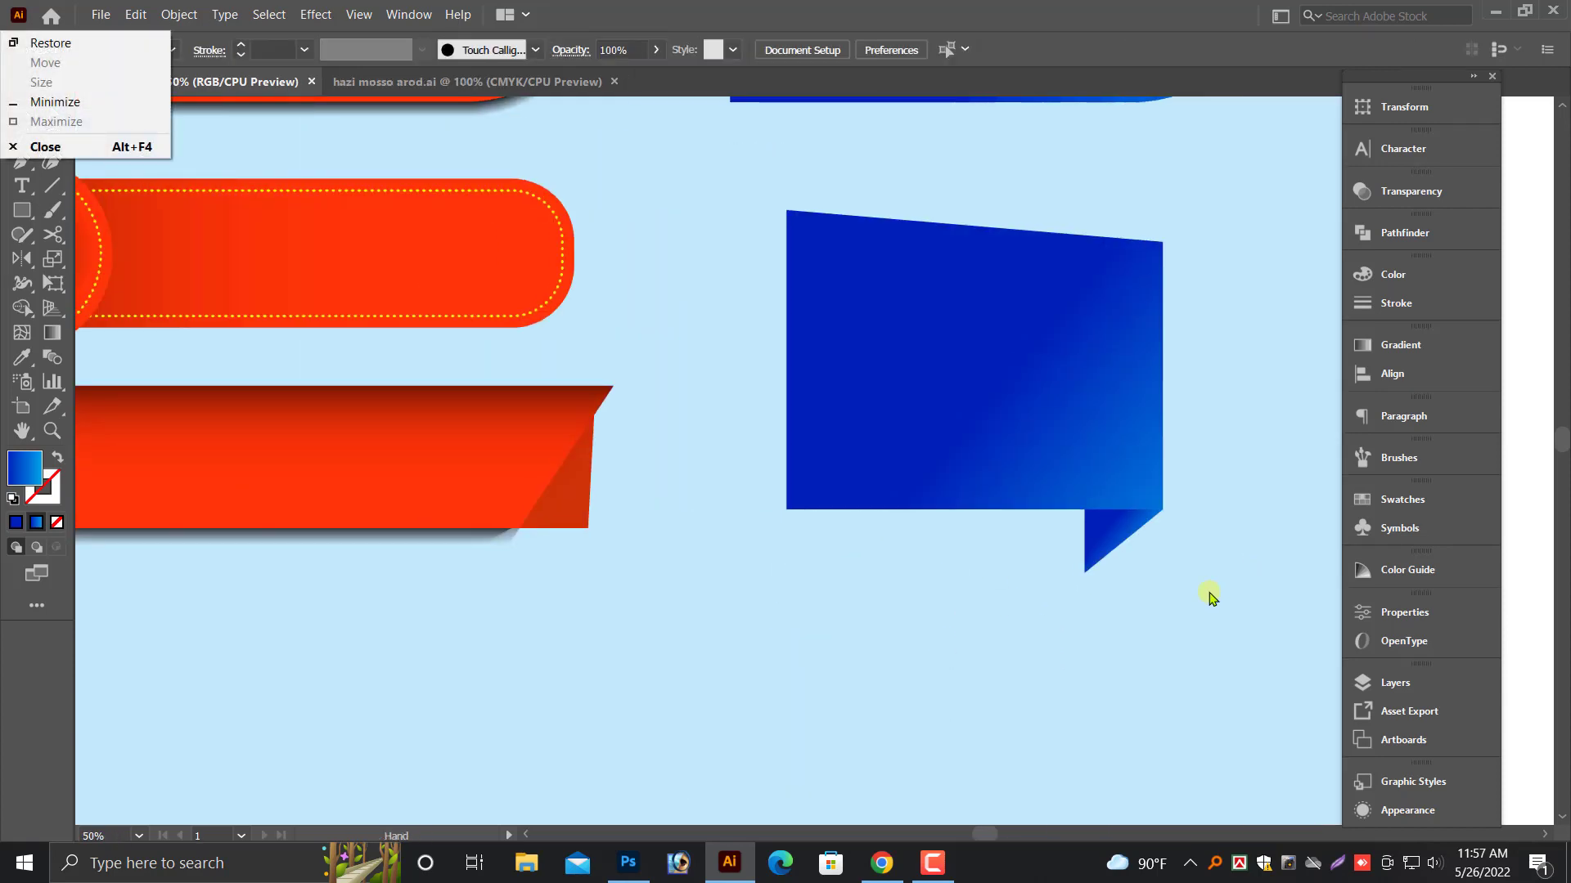
pyautogui.press('Escape')
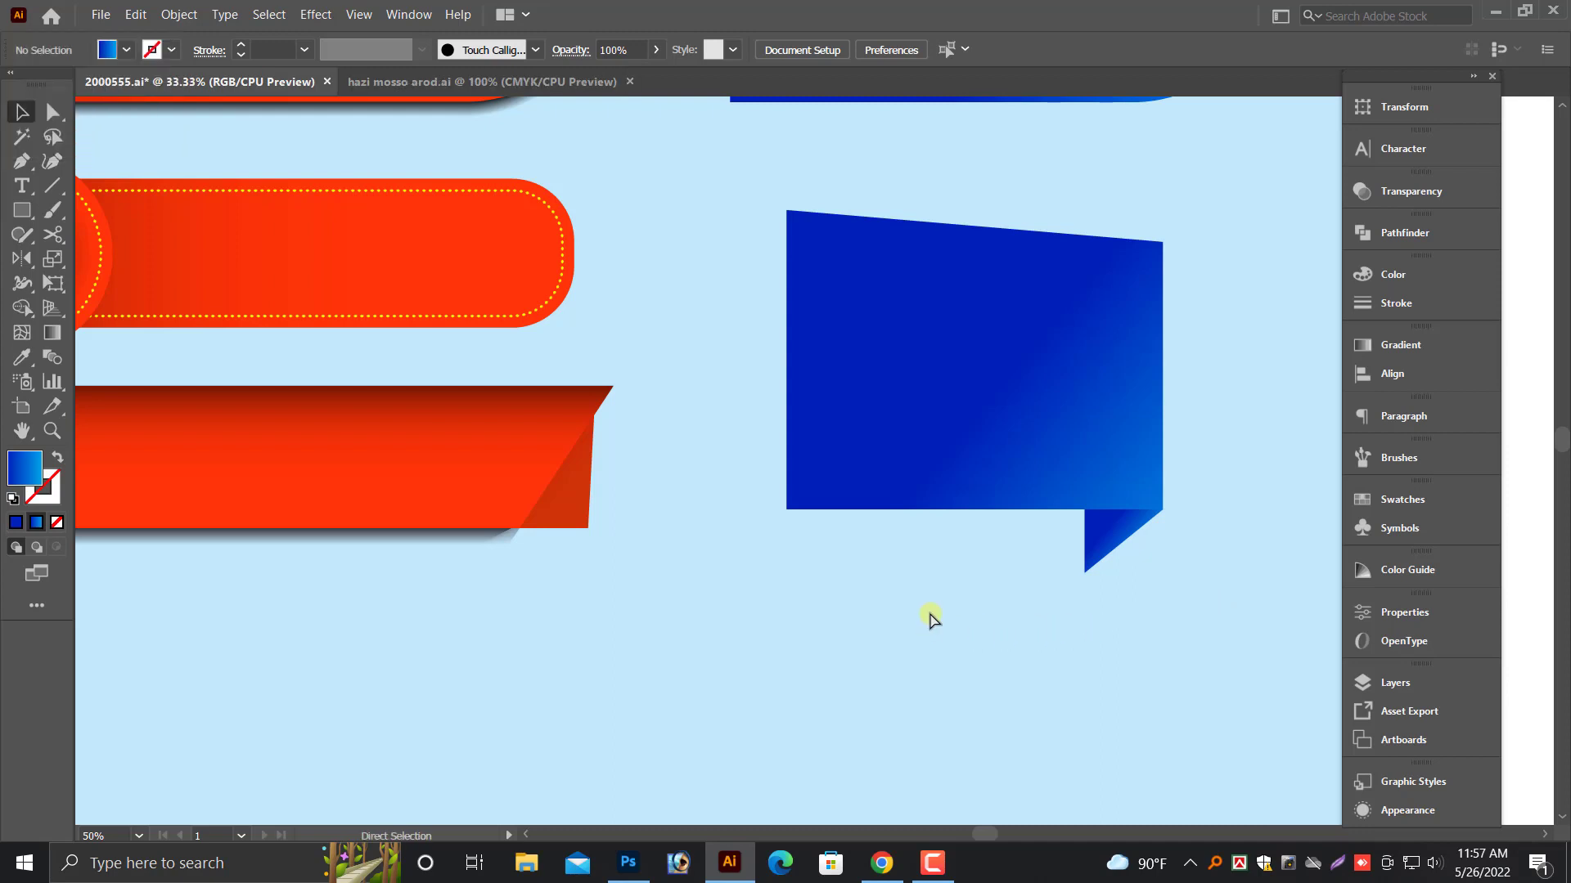
pyautogui.scroll(-2, 930, 628)
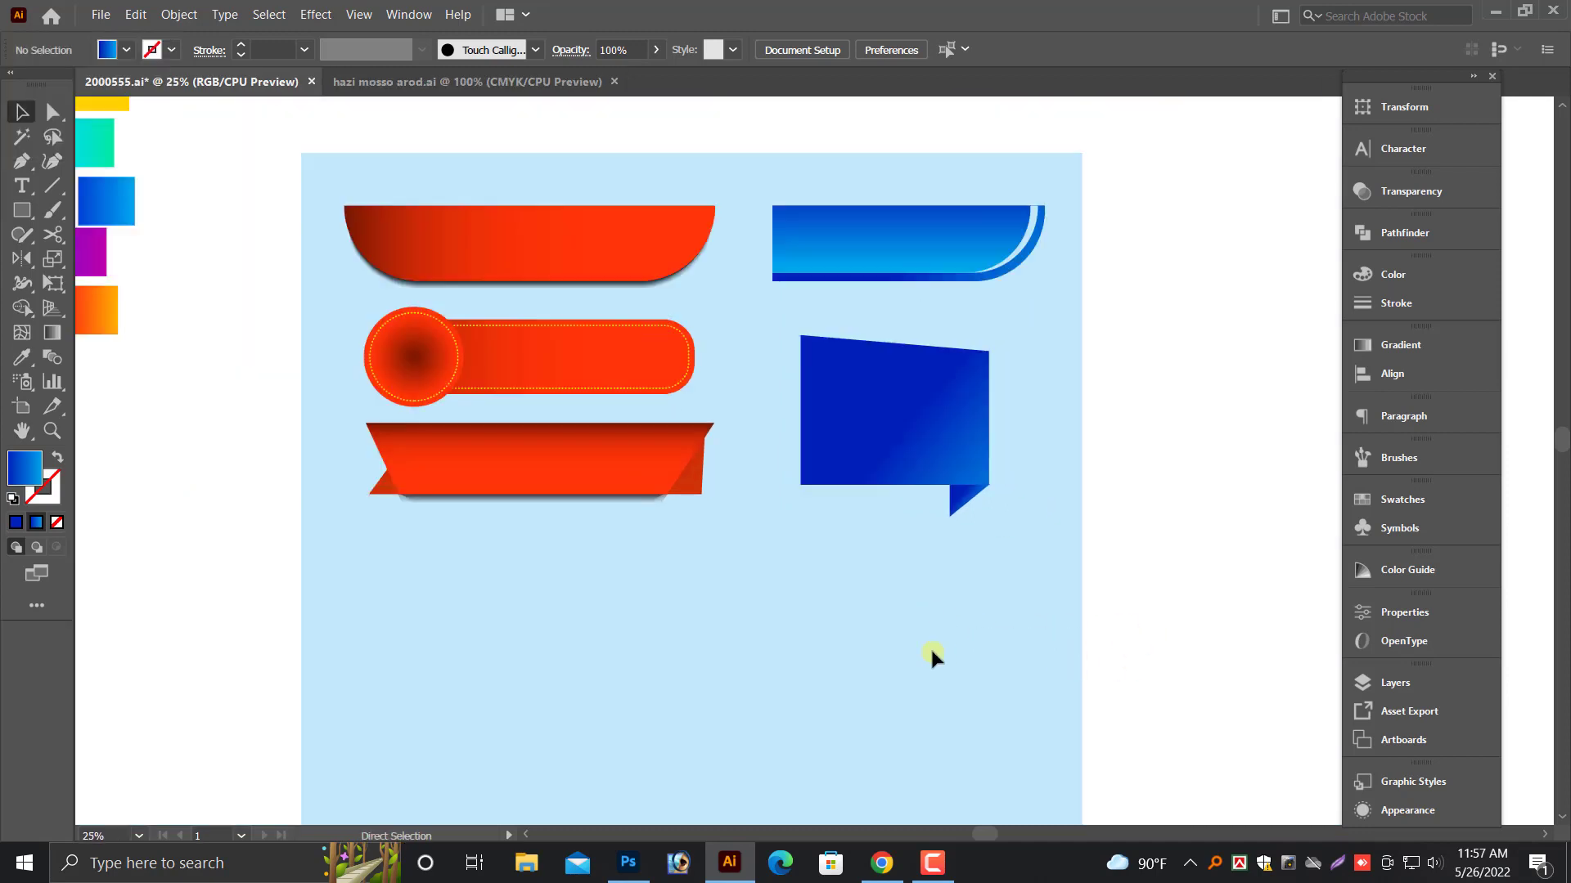
pyautogui.scroll(2, 930, 646)
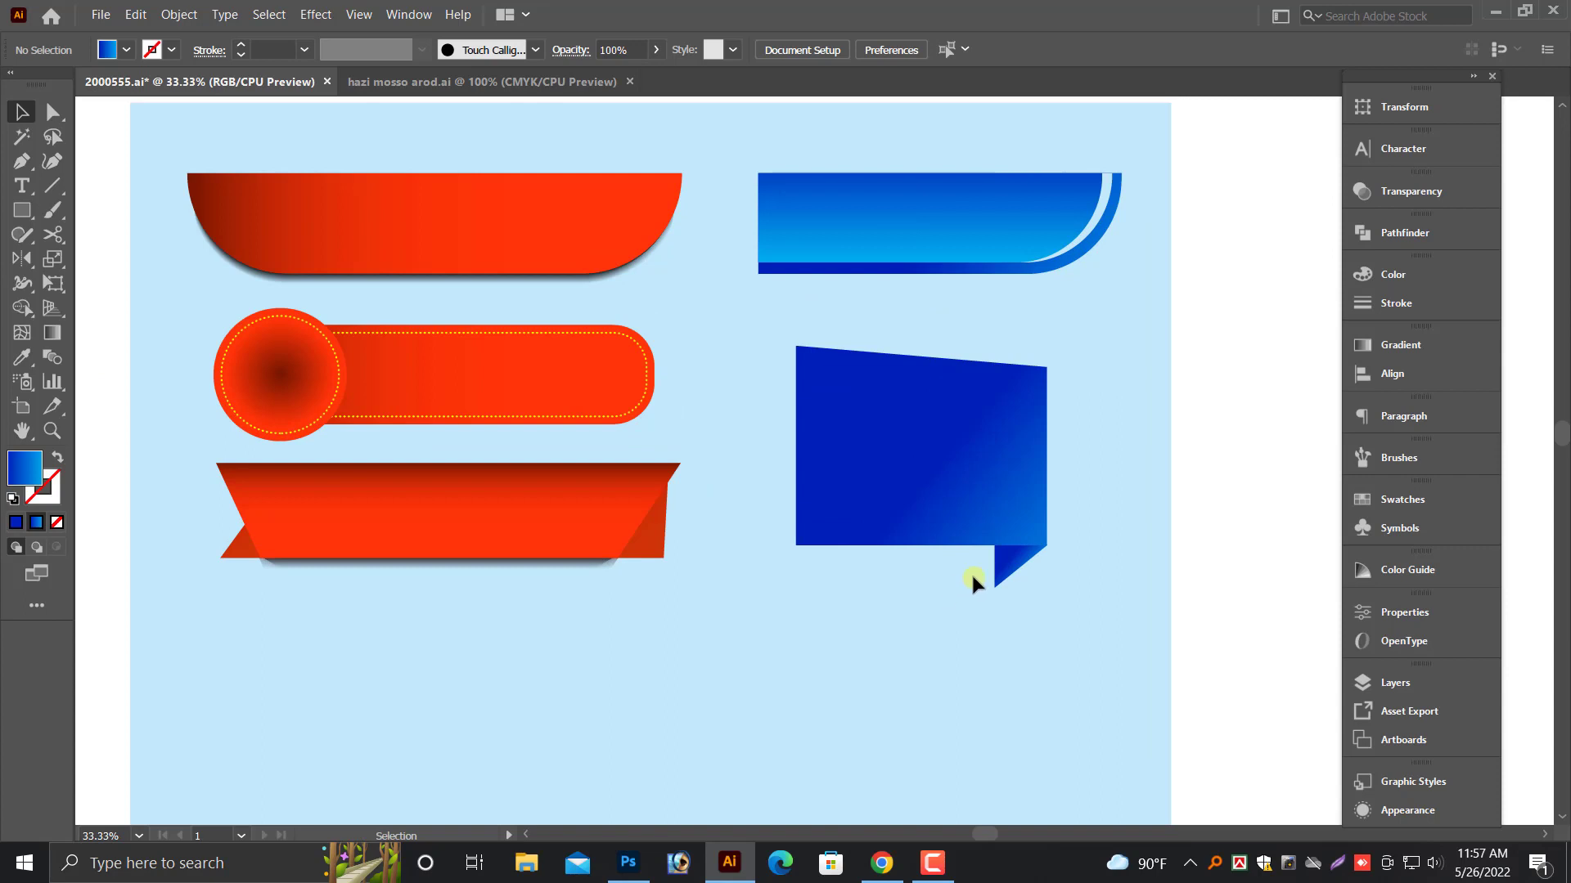
pyautogui.scroll(1, 911, 630)
pyautogui.click(1029, 496)
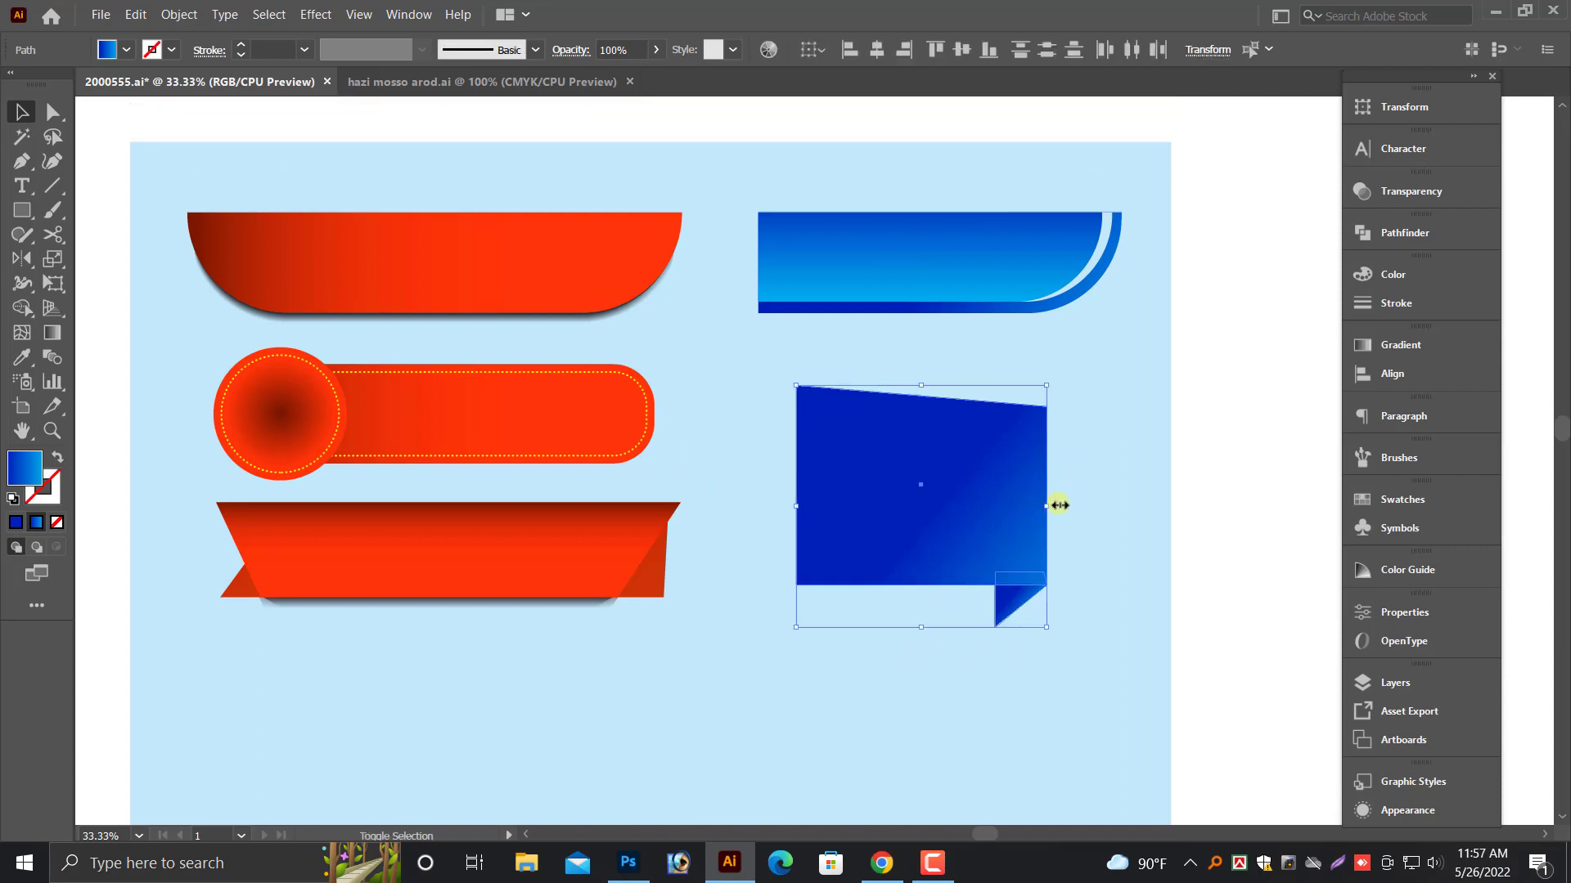
pyautogui.moveTo(1060, 504); pyautogui.dragTo(1063, 505)
pyautogui.click(831, 704)
# - Draw a blue gradient rectangle in the empty area below the red ribbon banner
pyautogui.moveTo(817, 673); pyautogui.dragTo(919, 443)
pyautogui.scroll(-2, 846, 565)
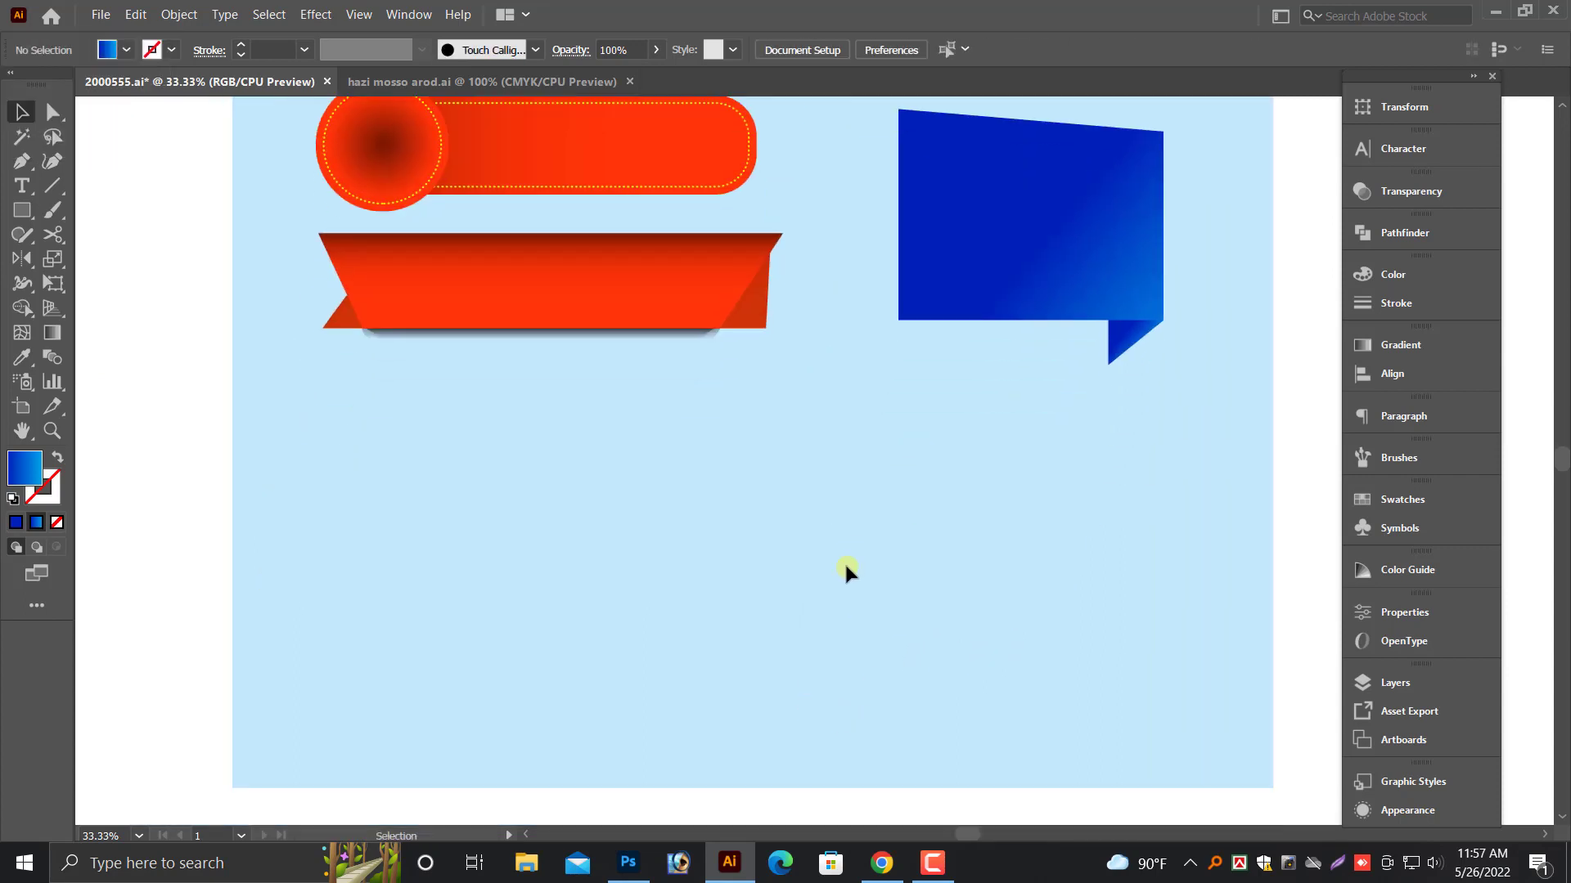
pyautogui.scroll(2, 846, 569)
pyautogui.click(23, 210)
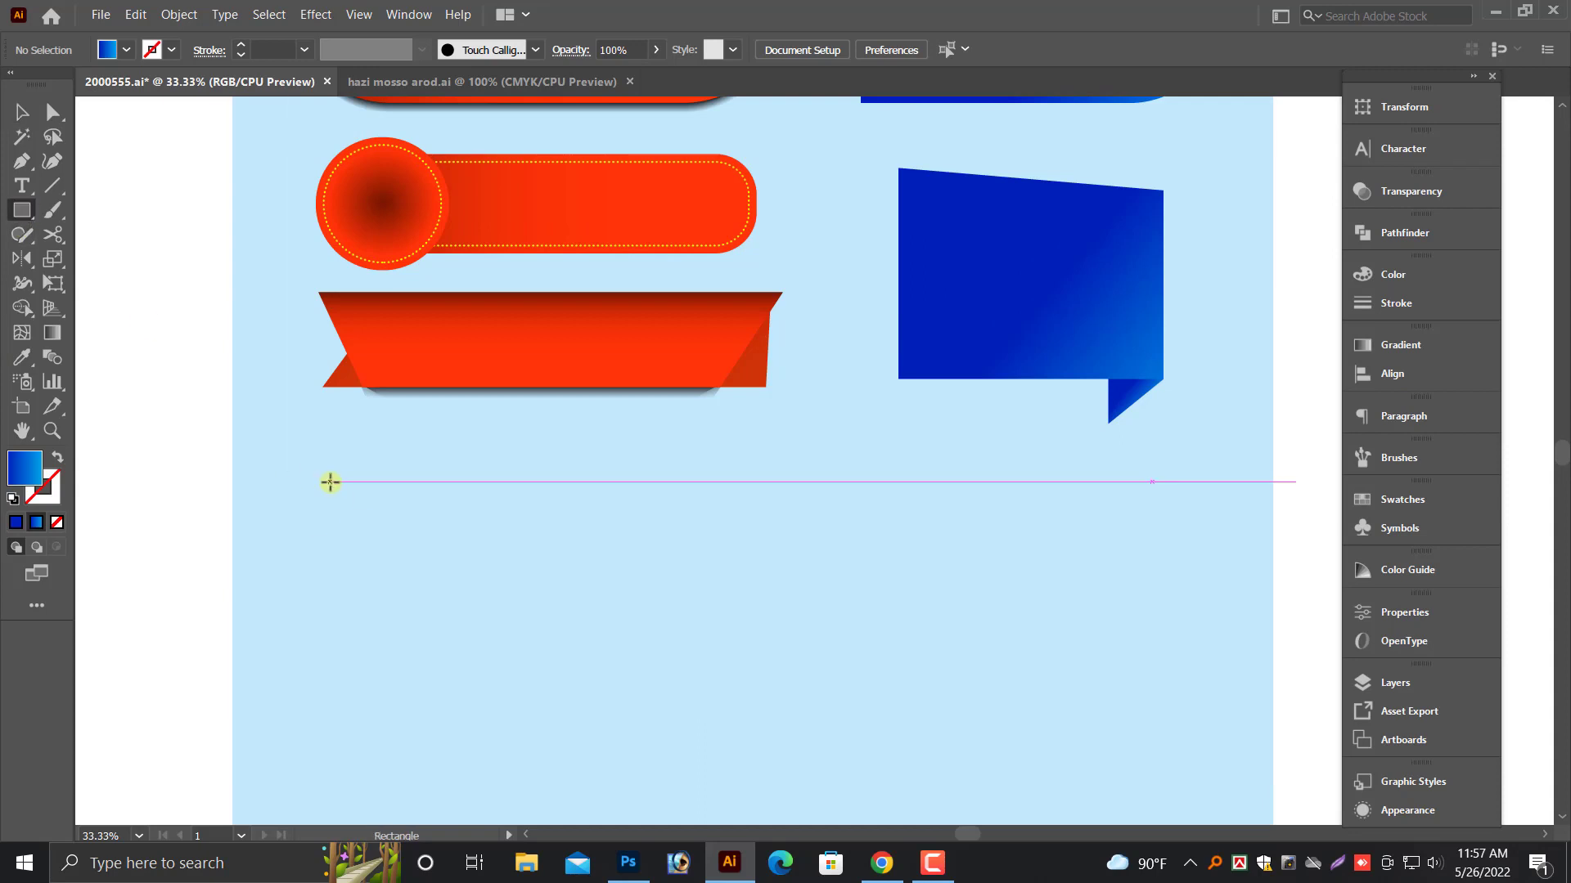
pyautogui.scroll(-2, 385, 516)
pyautogui.moveTo(336, 406); pyautogui.dragTo(643, 585)
pyautogui.press('v')
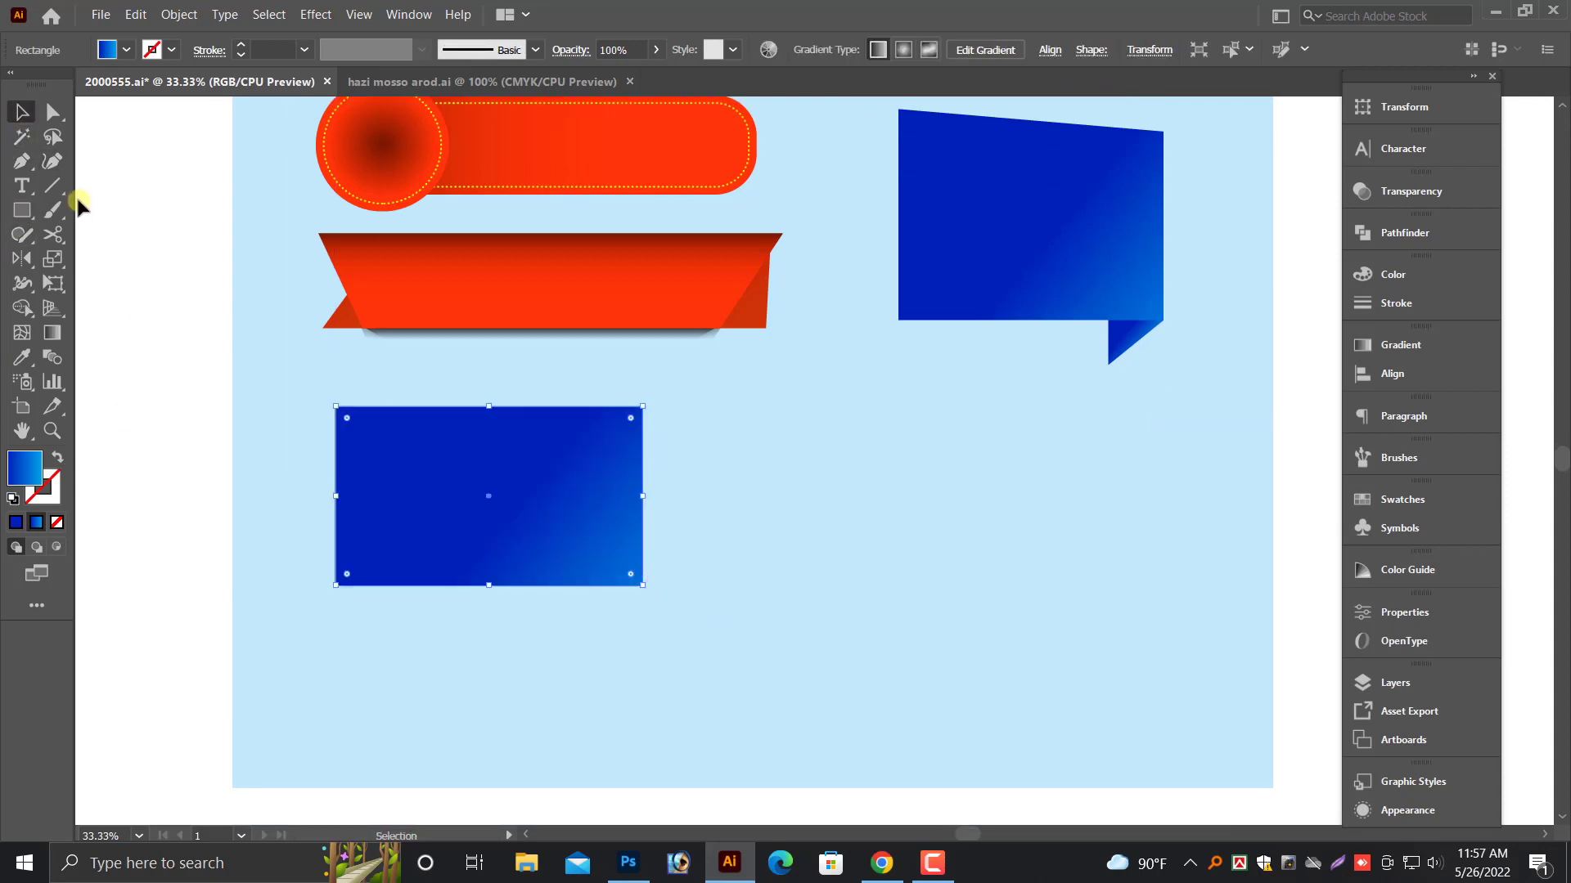
pyautogui.click(97, 351)
# - Draw a four-sided fold with the Pen tool, hanging from the new rectangle's lower left corner
pyautogui.press('p')
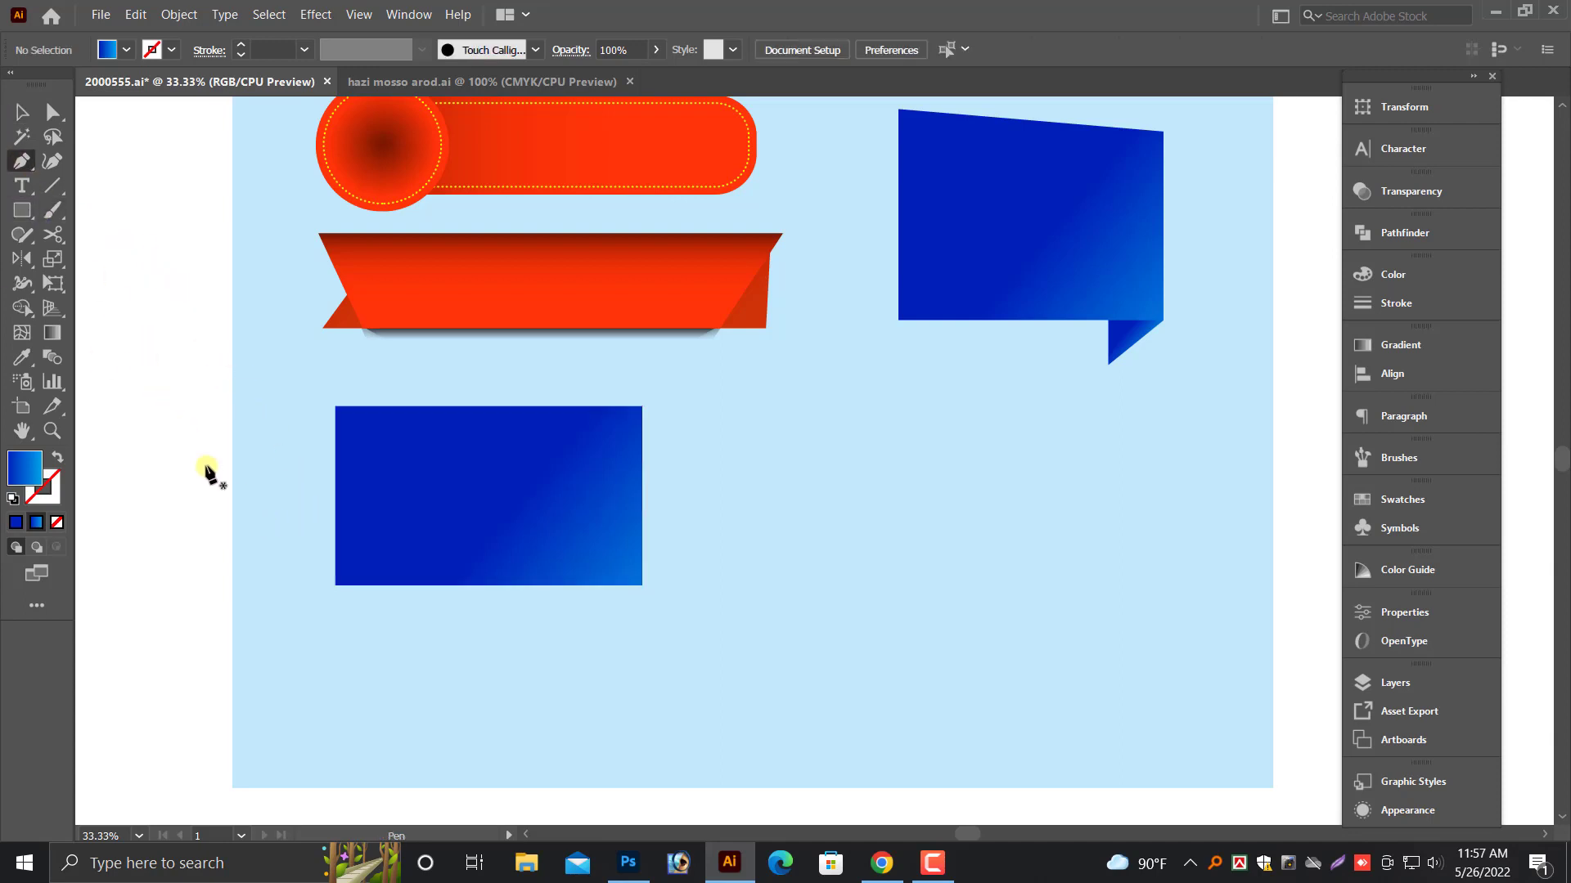
pyautogui.click(336, 586)
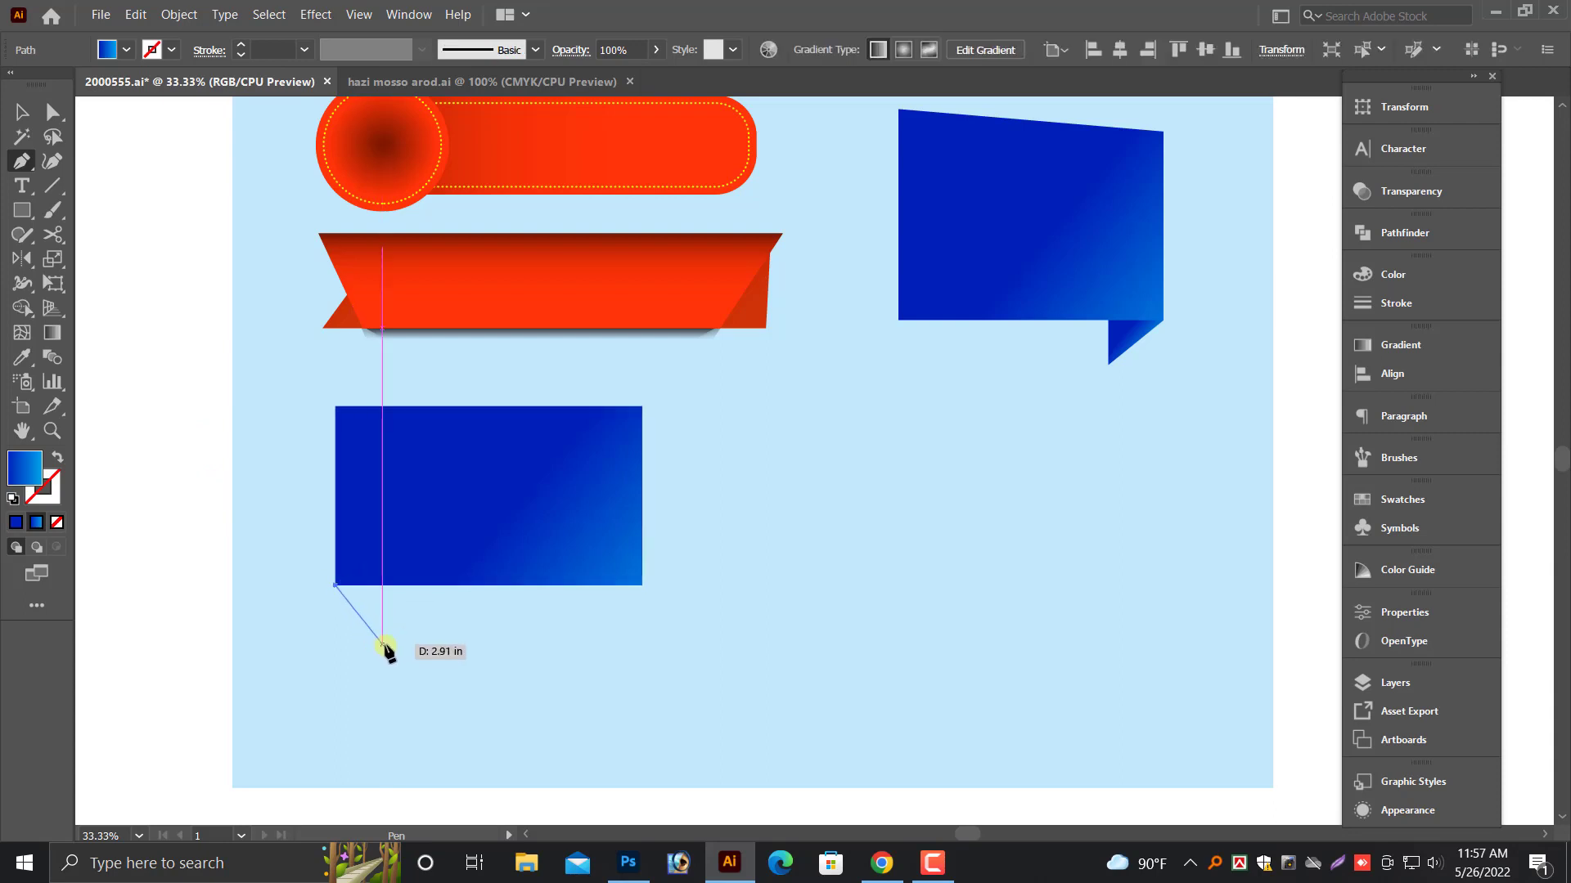
pyautogui.click(407, 648)
pyautogui.click(407, 558)
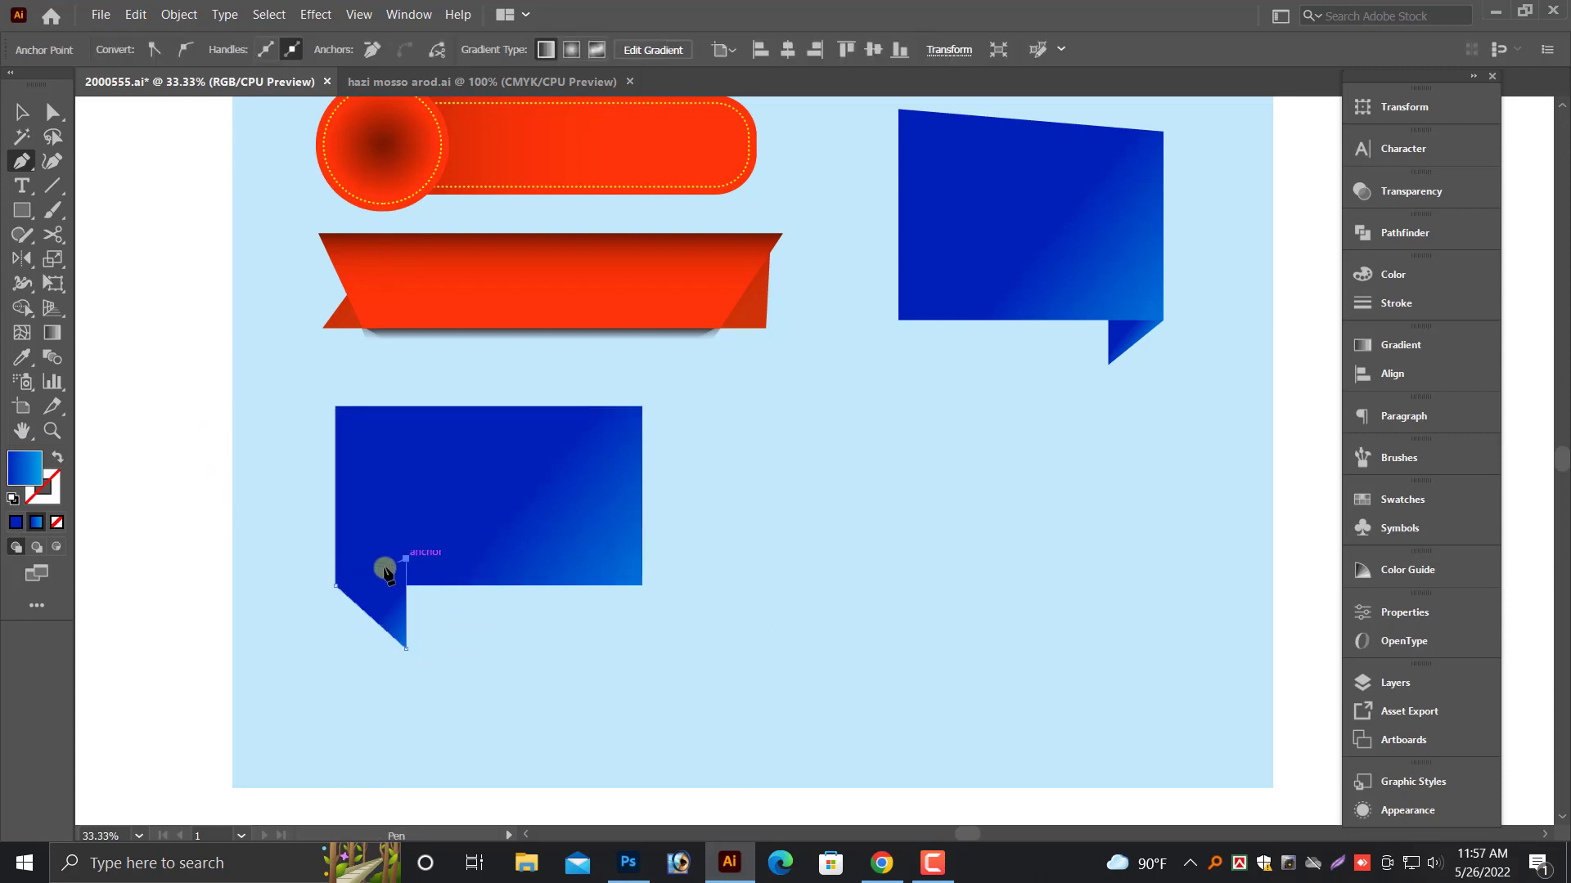
pyautogui.click(337, 586)
pyautogui.click(20, 113)
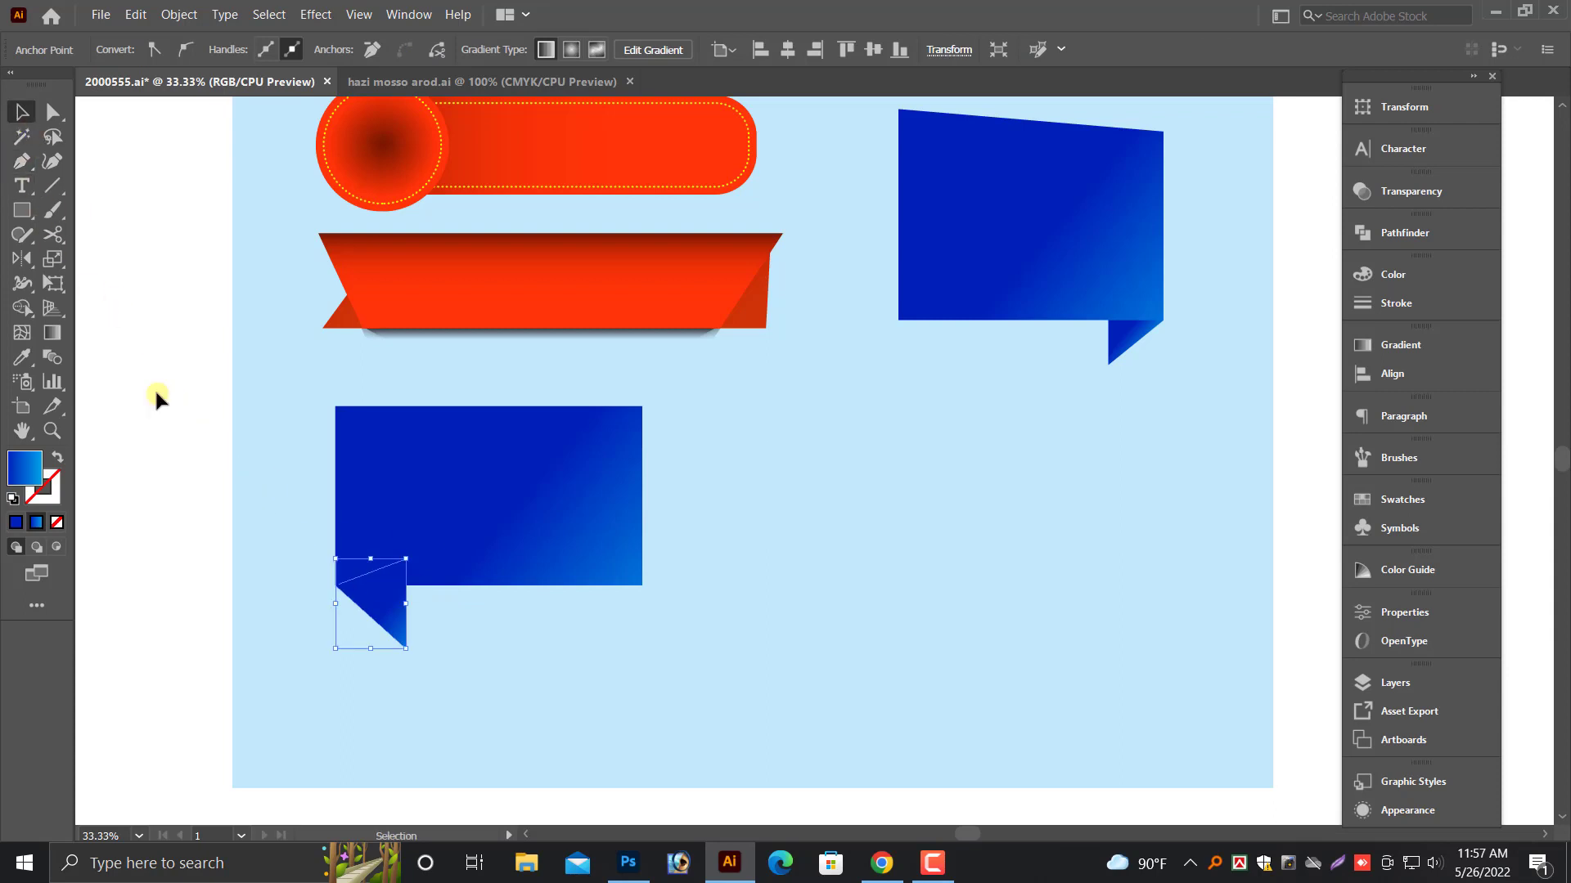
pyautogui.click(175, 507)
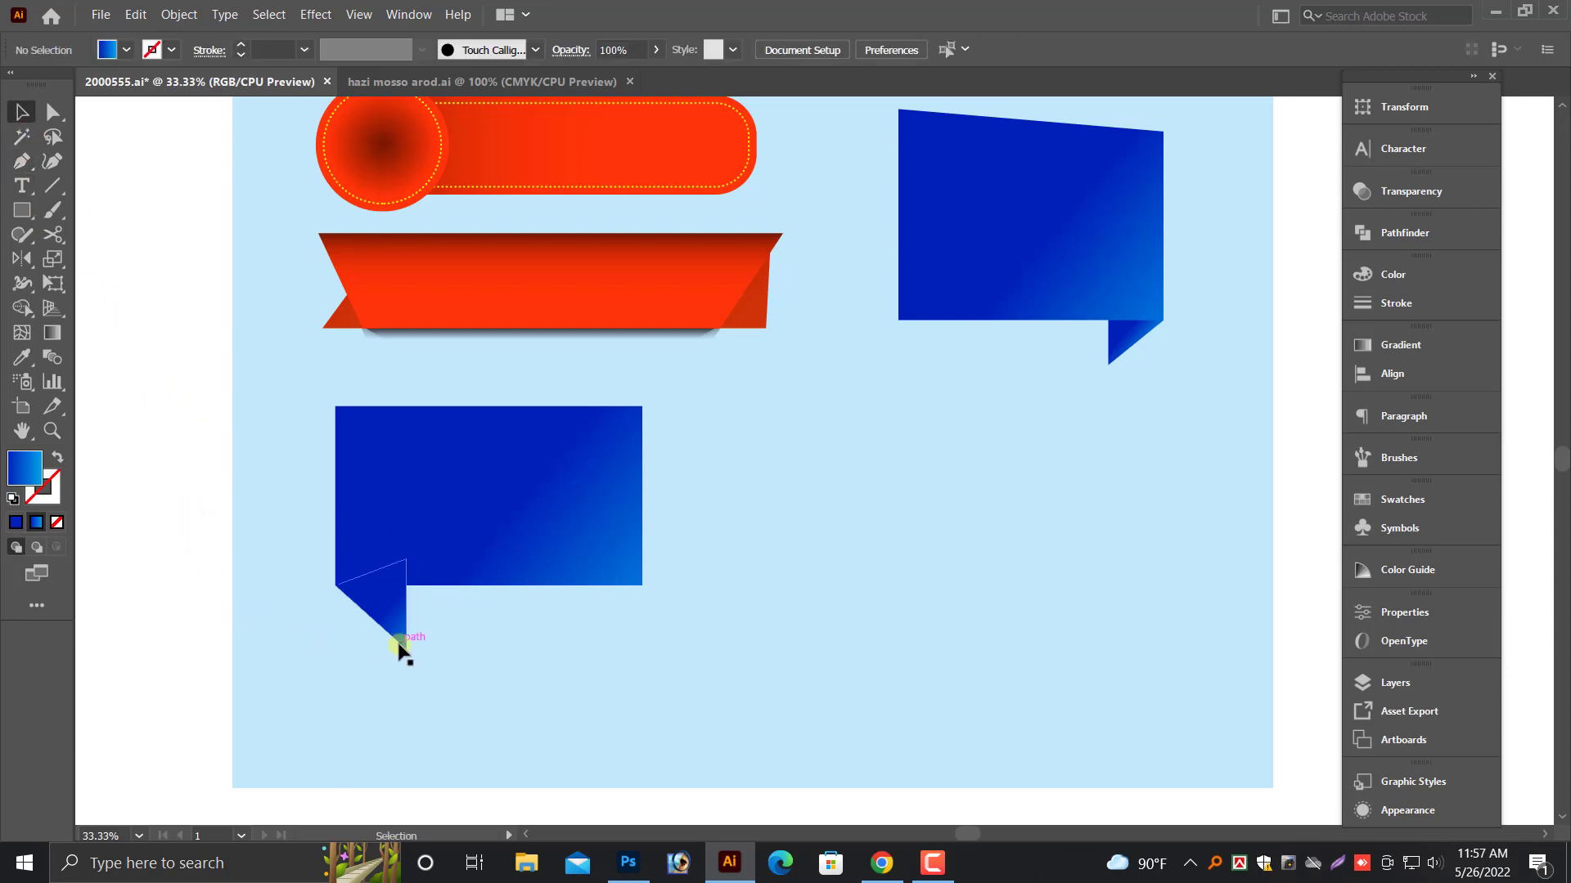
# - Draw a triangular ribbon tail with the Pen tool, starting at the fold's lower tip and extending to the left
pyautogui.click(22, 162)
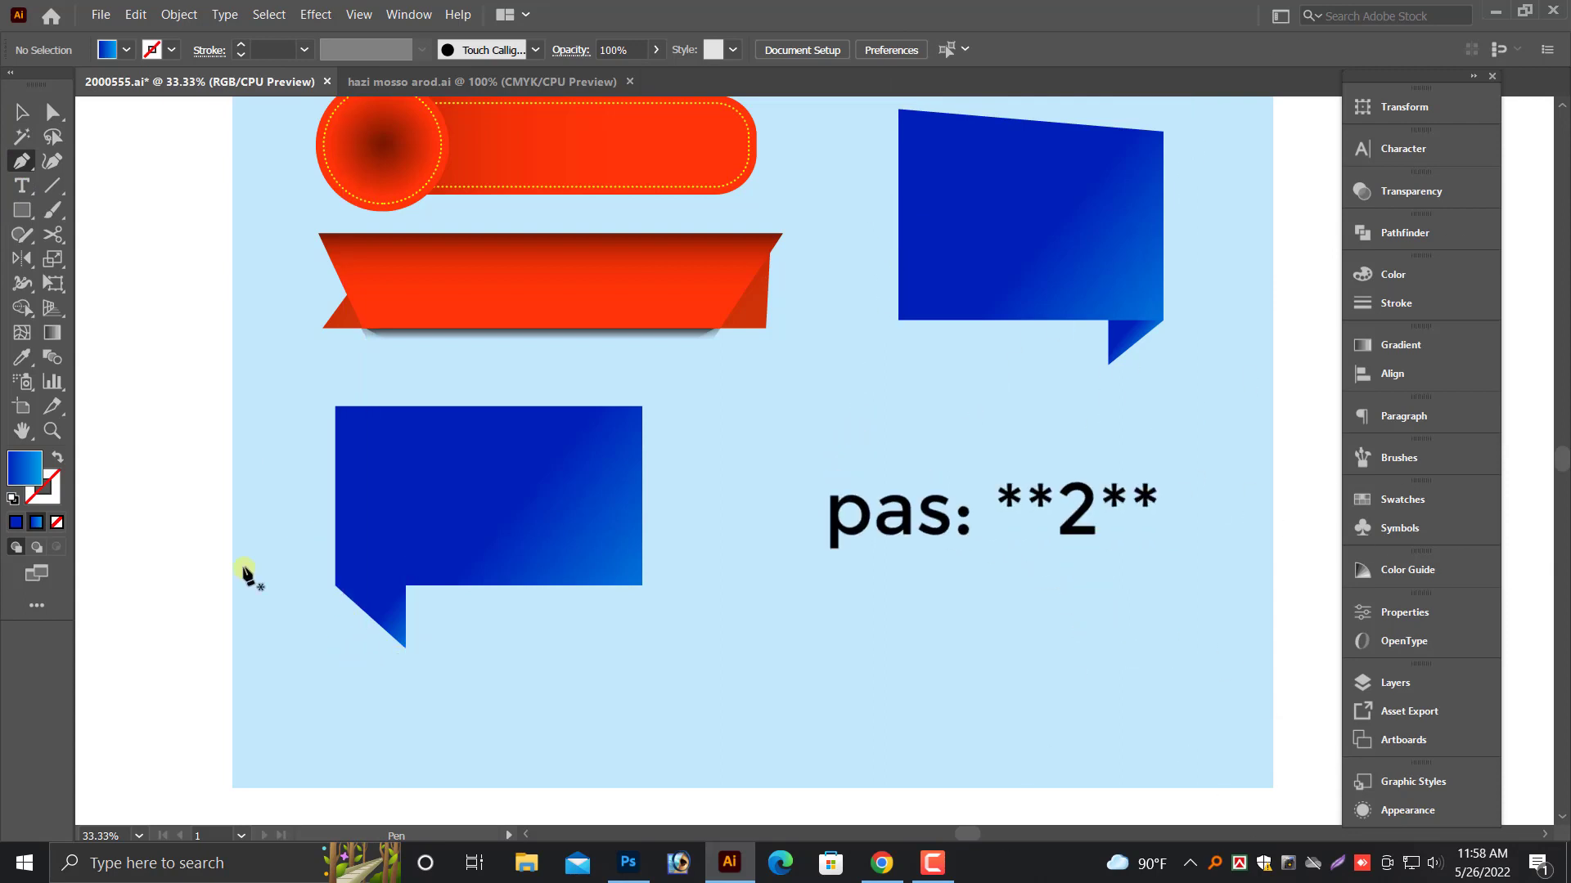
pyautogui.scroll(5, 317, 633)
pyautogui.click(793, 717)
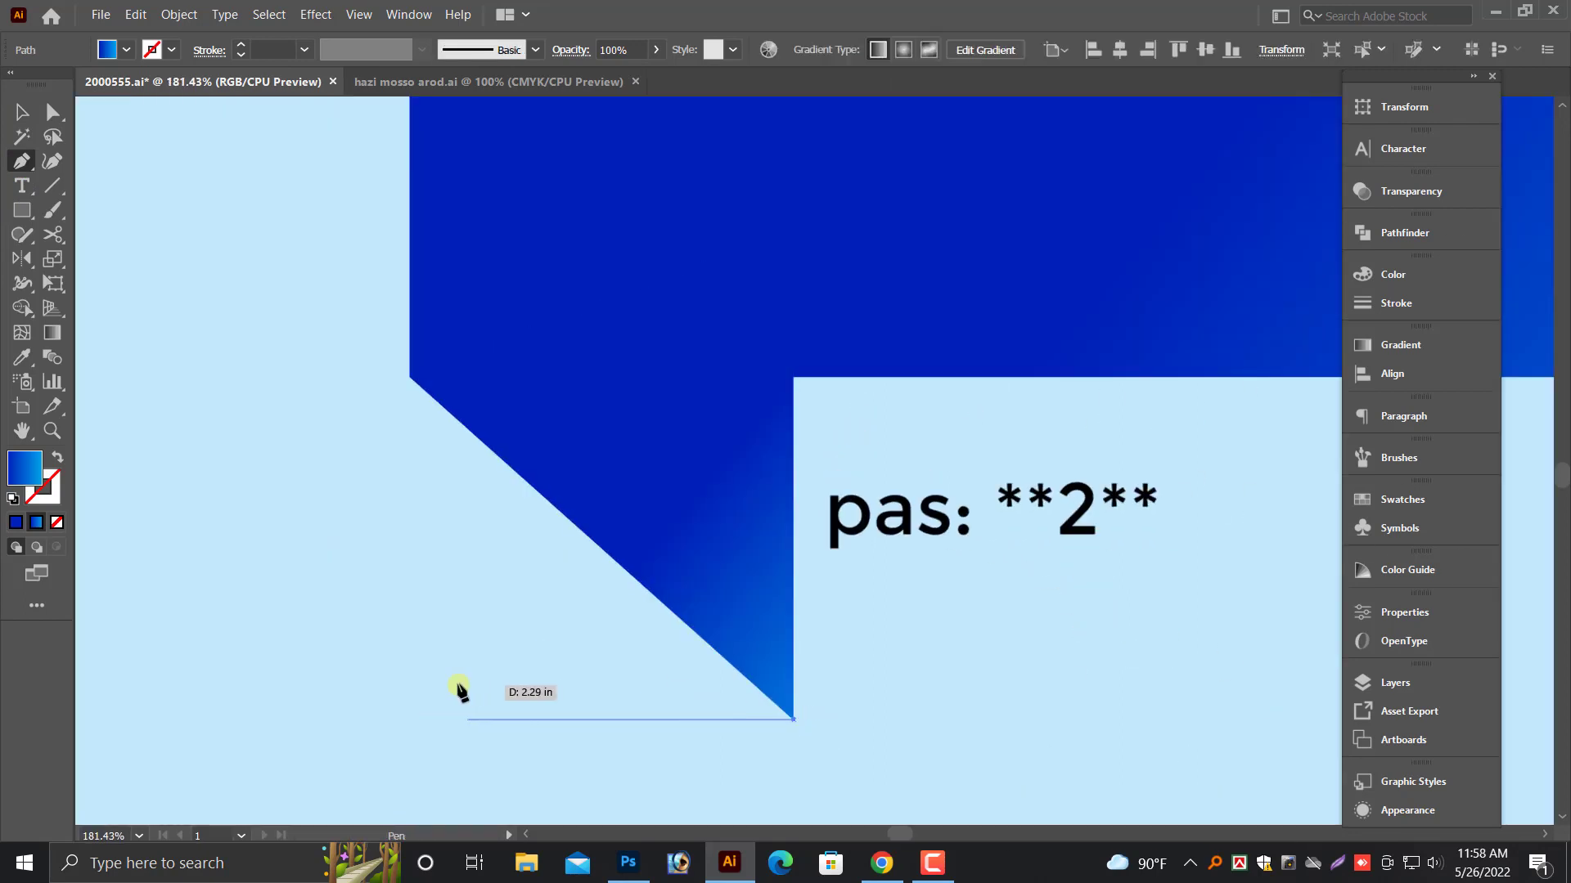
pyautogui.click(435, 720)
pyautogui.click(619, 416)
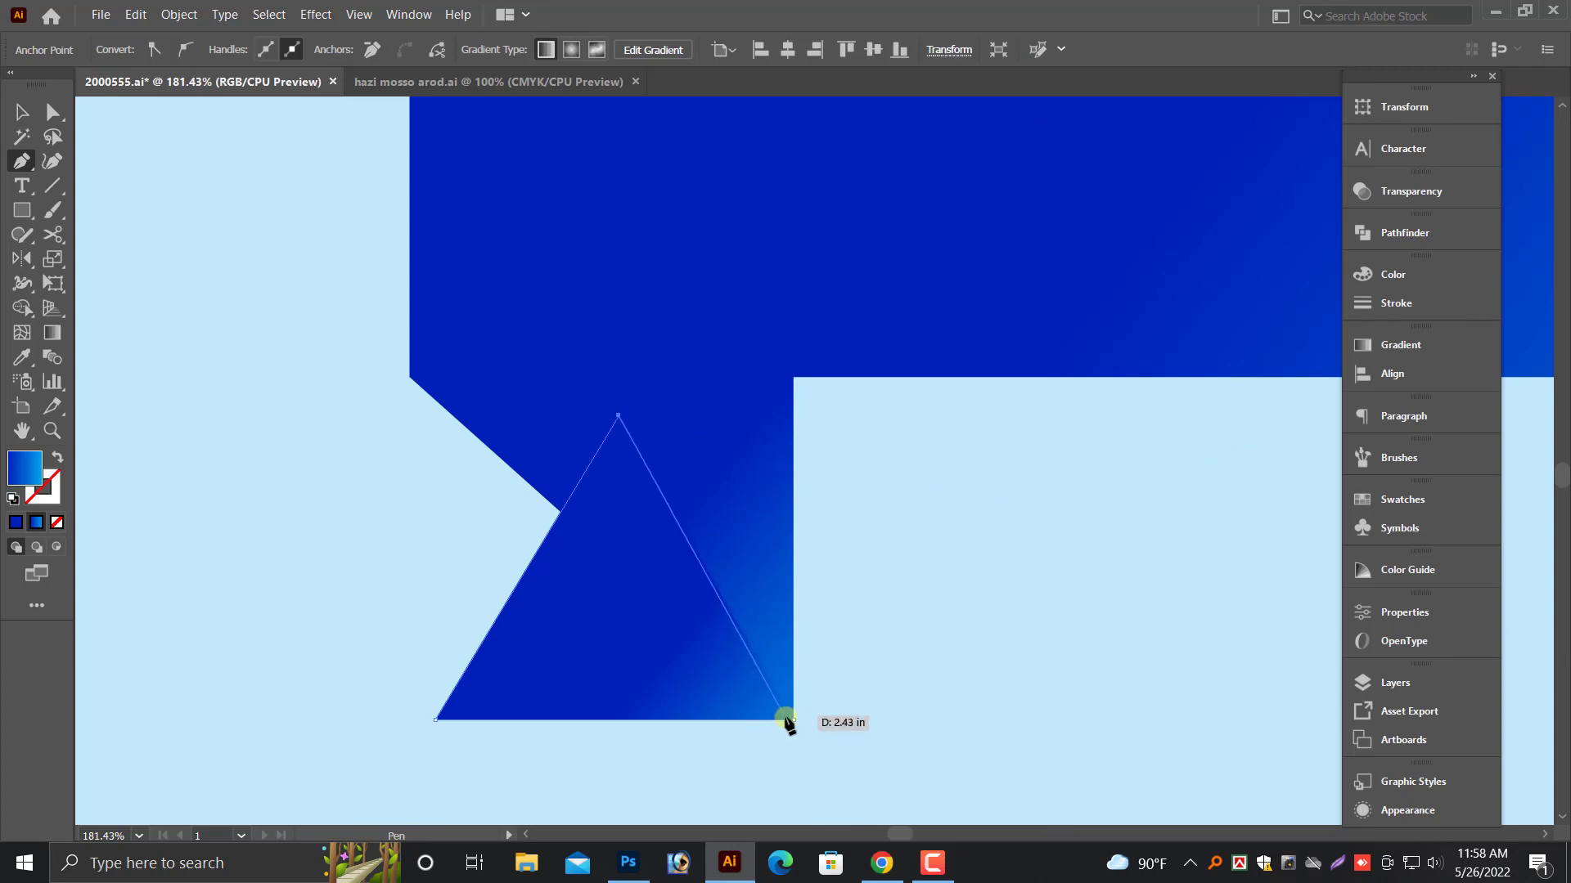
pyautogui.click(793, 719)
pyautogui.click(23, 111)
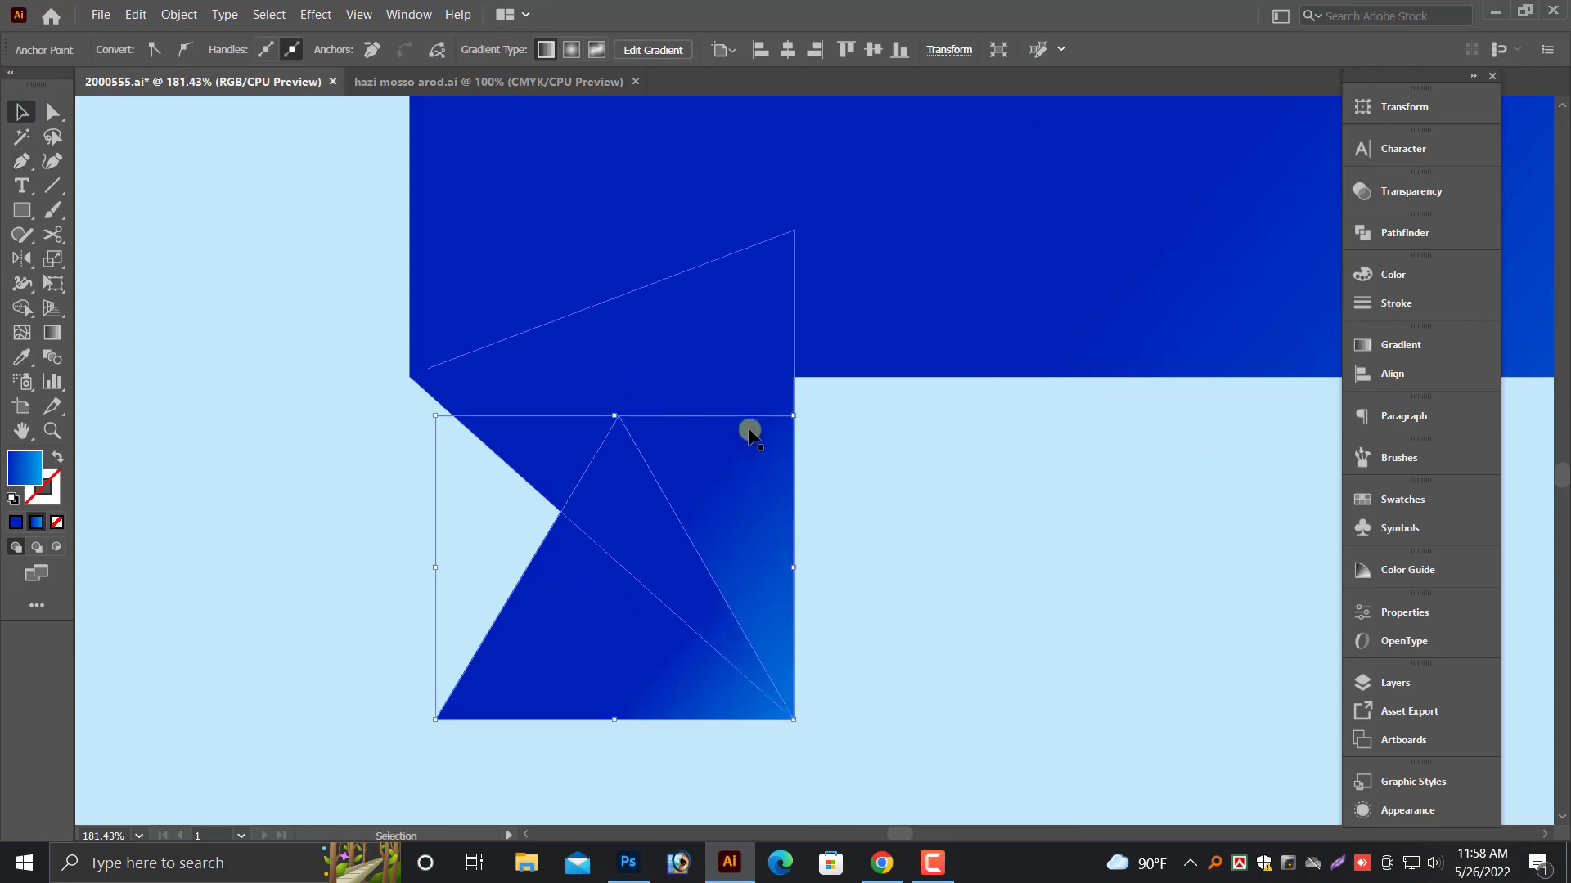
# - Redirect the fold's gradient so it runs from light blue at the left to dark blue at the lower right
pyautogui.click(752, 436)
pyautogui.click(52, 354)
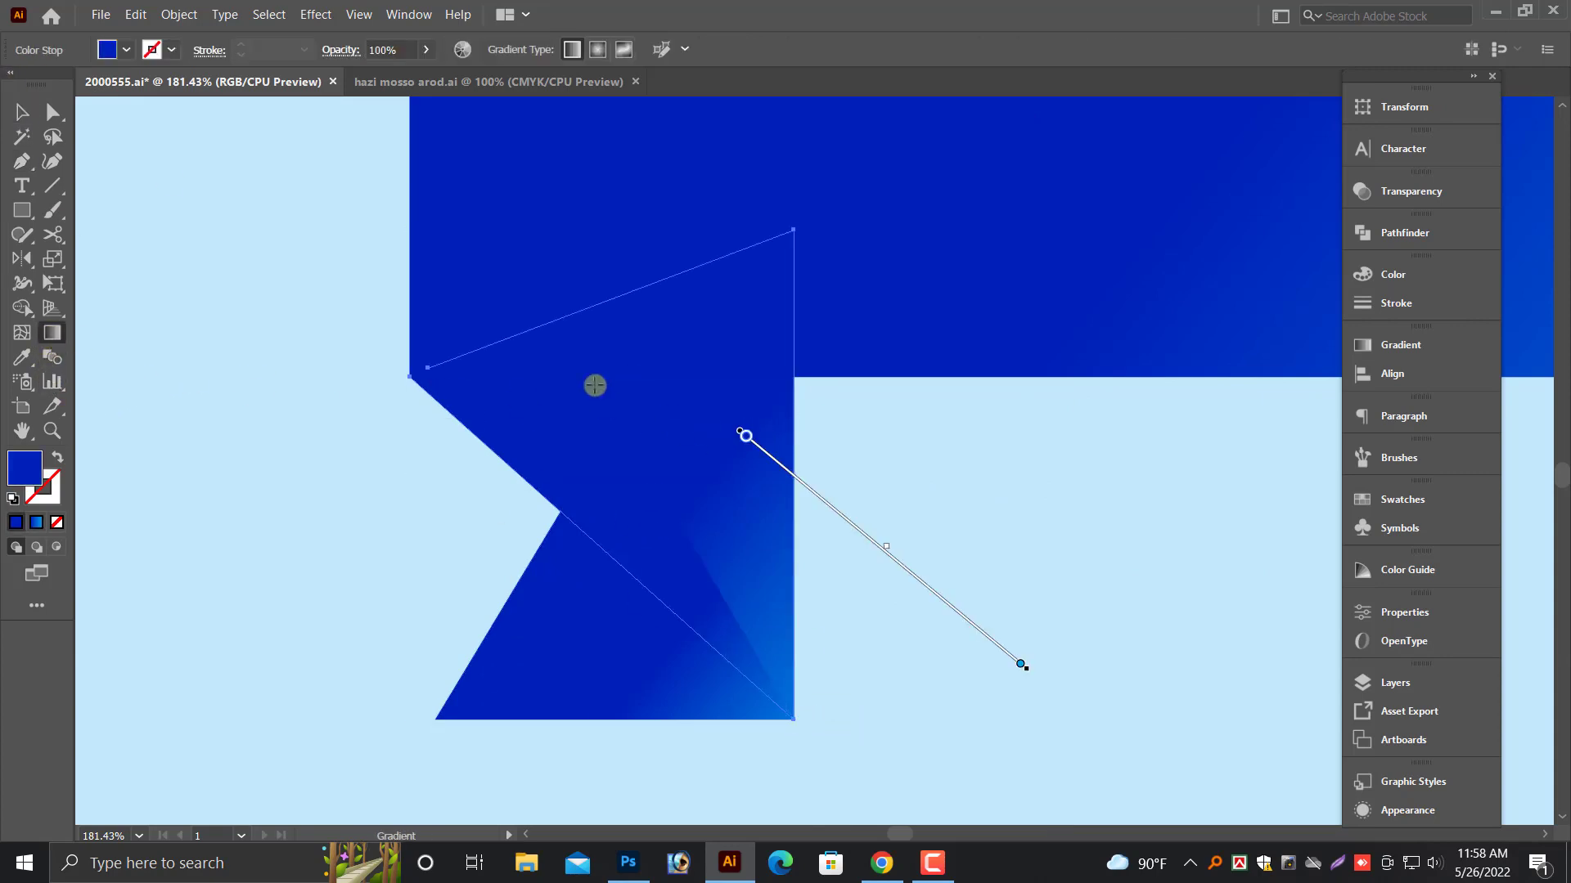
pyautogui.moveTo(579, 283); pyautogui.dragTo(892, 581)
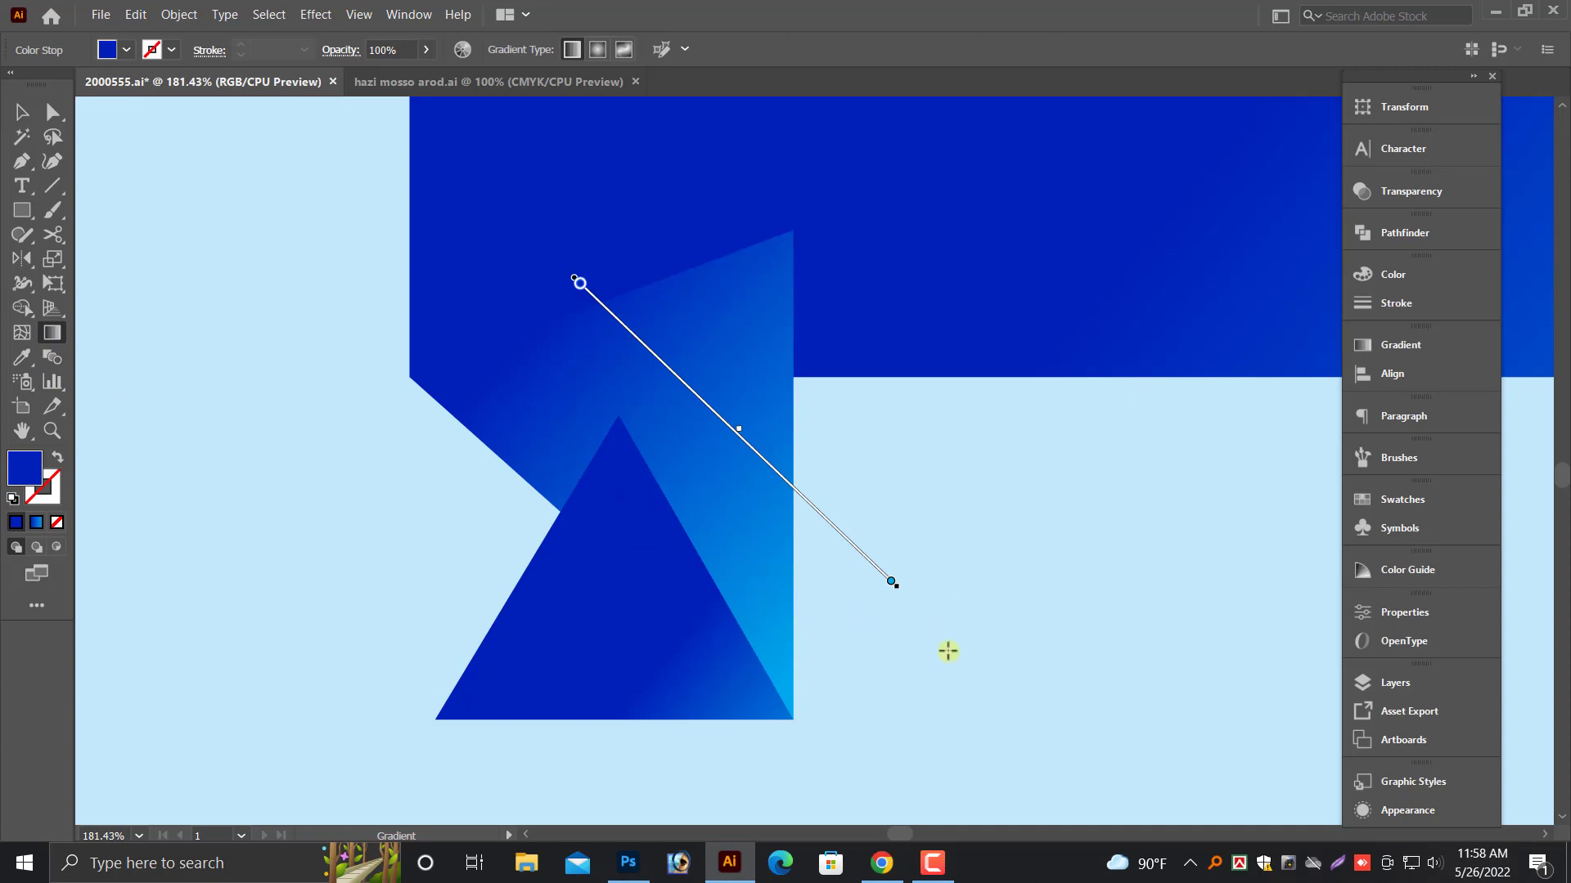
pyautogui.moveTo(452, 266); pyautogui.dragTo(985, 592)
pyautogui.click(21, 112)
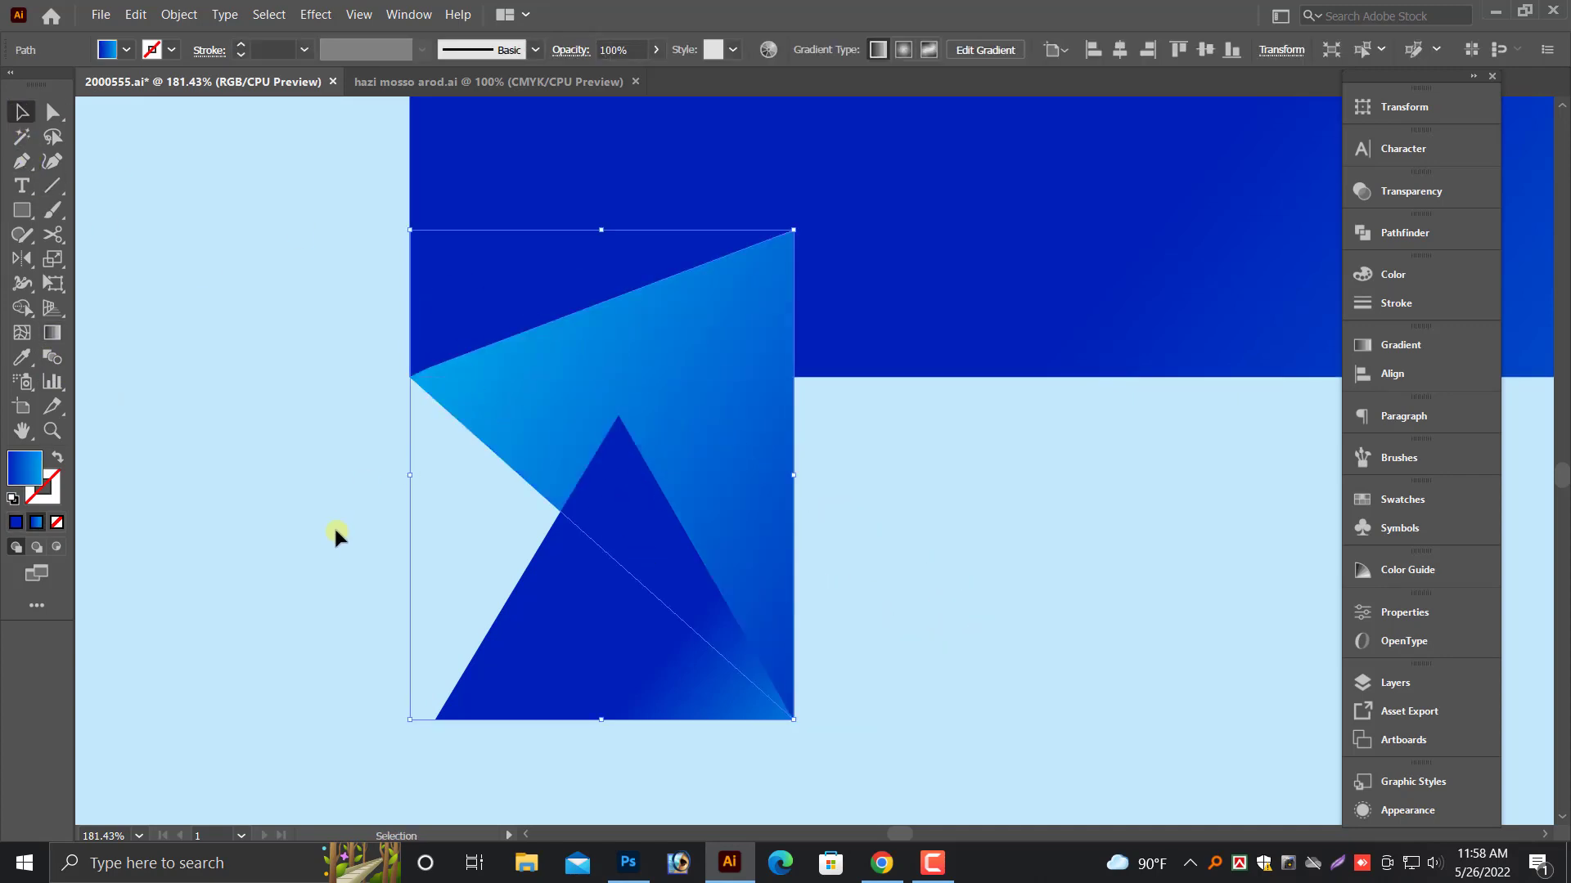
# - Bring the blue rectangle to the front so it covers the top of the fold
pyautogui.click(687, 684)
pyautogui.click(998, 328)
pyautogui.rightClick(998, 328)
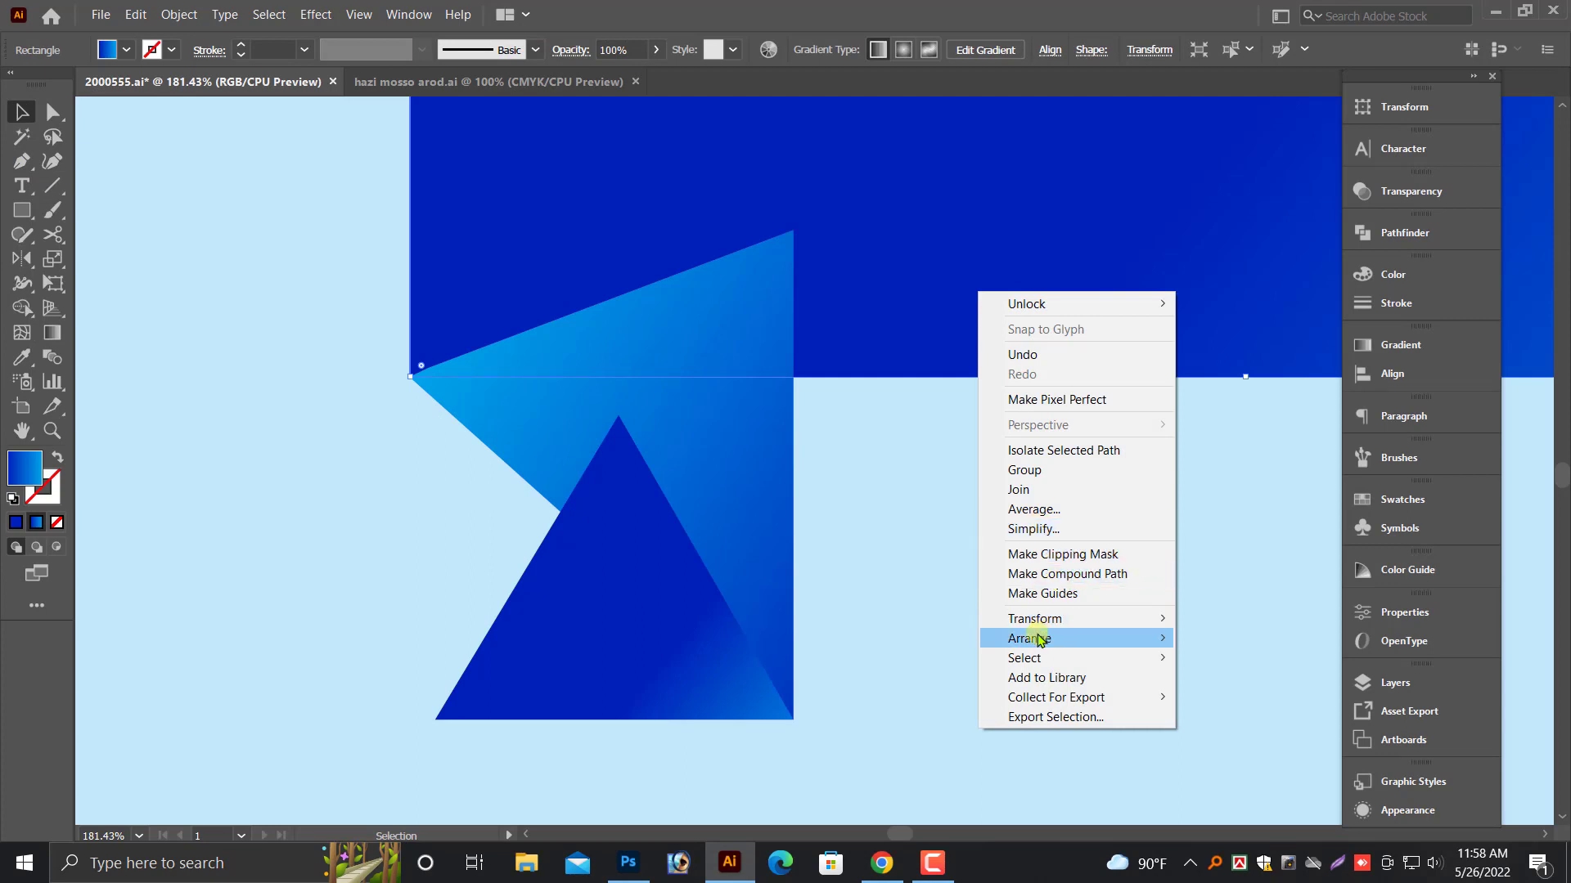
pyautogui.moveTo(1044, 638)
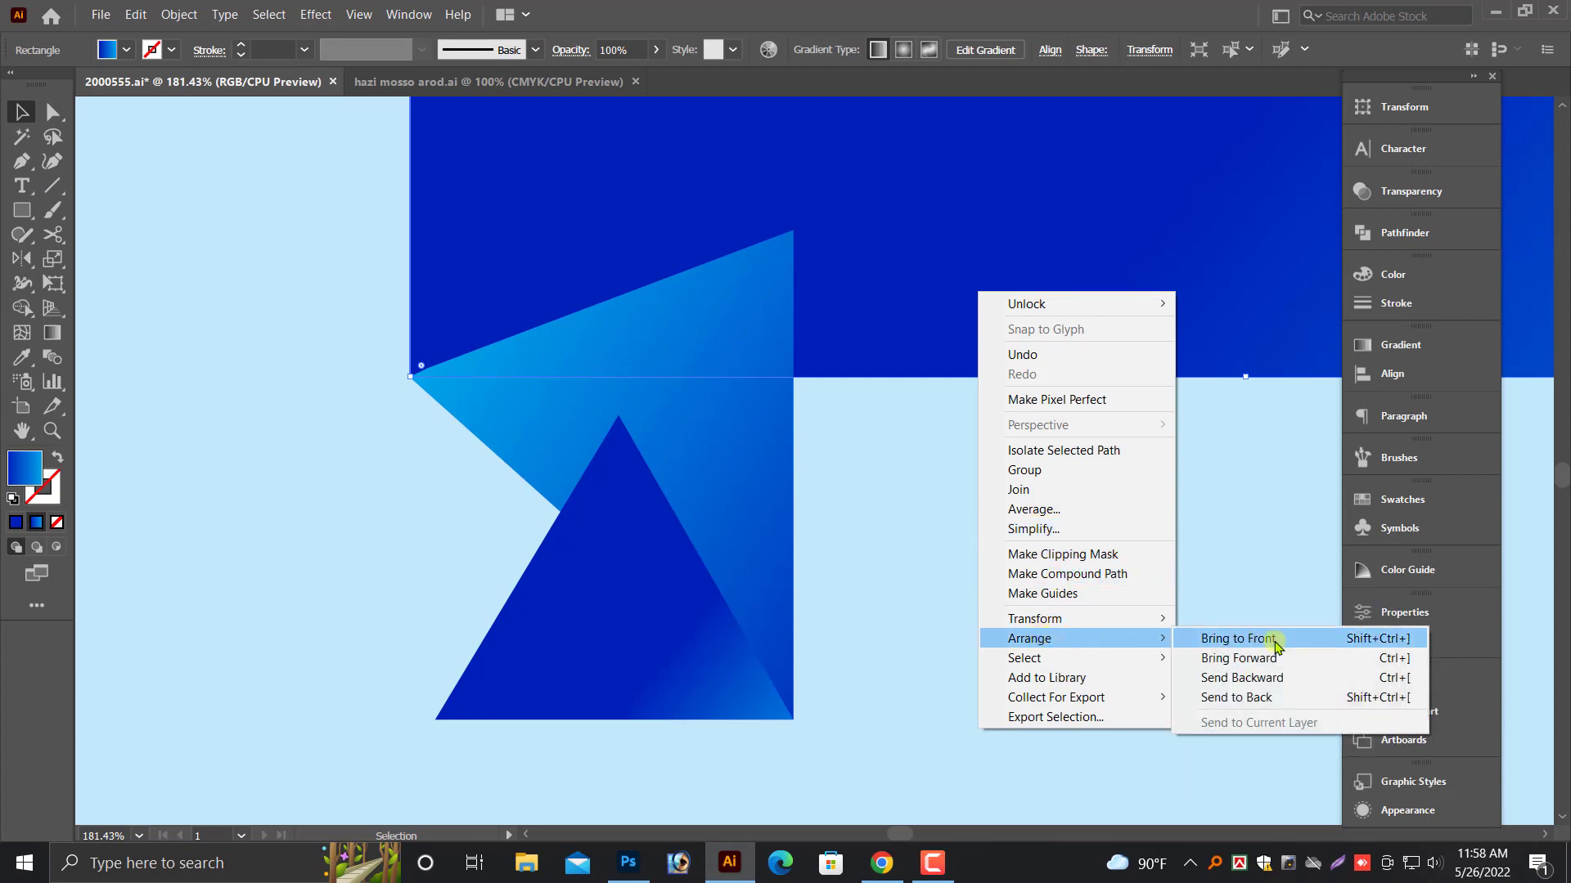
pyautogui.click(1211, 638)
# - Place the triangular tail behind the fold but in front of the light blue background
pyautogui.scroll(1, 870, 511)
pyautogui.click(642, 600)
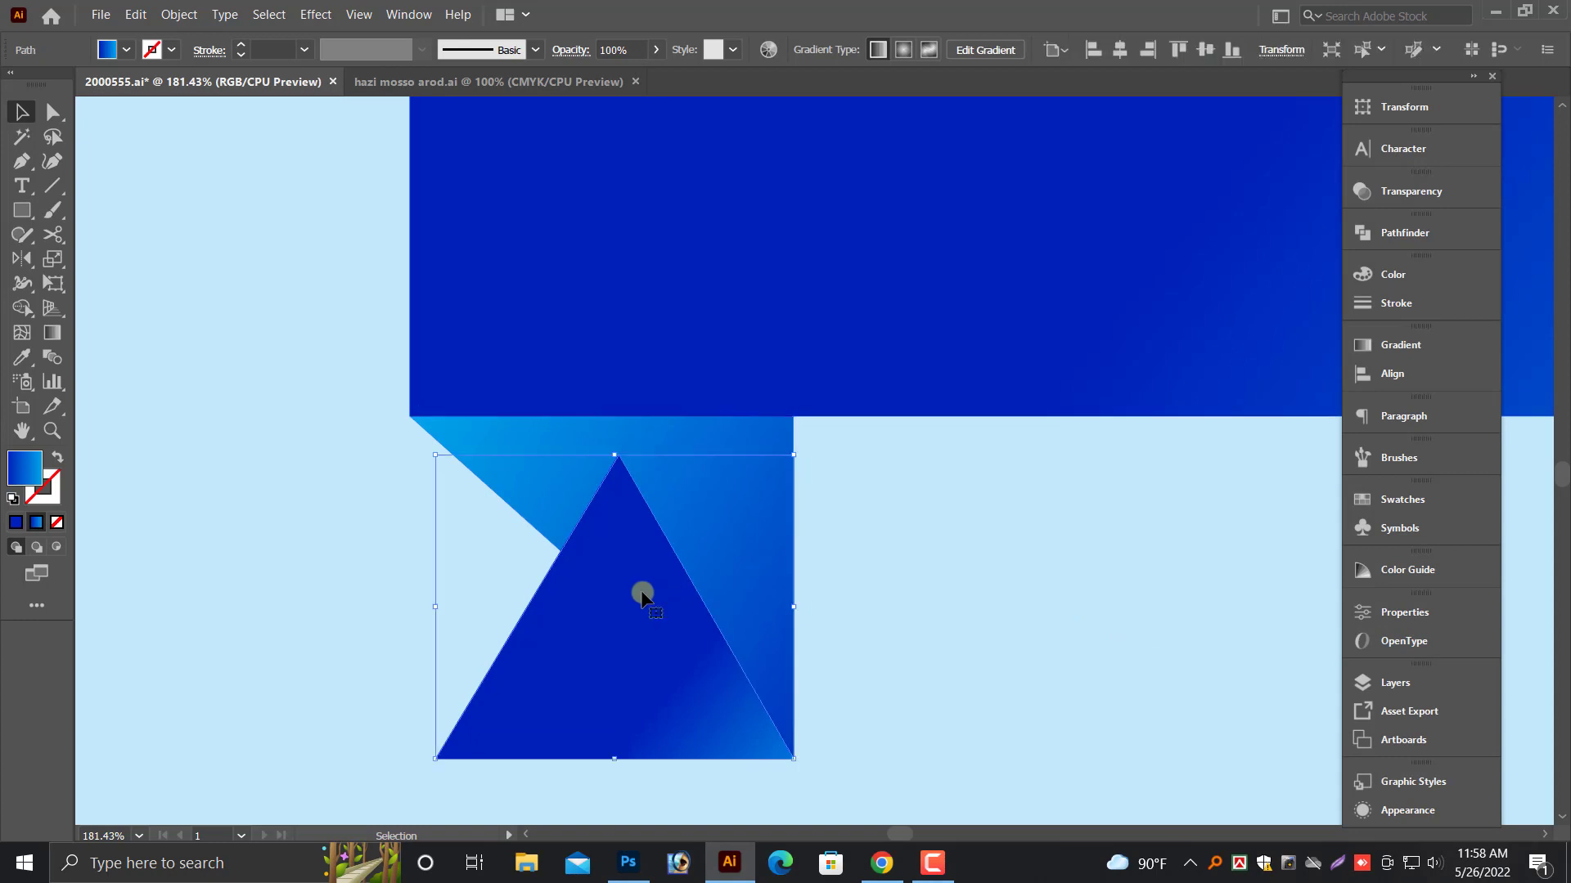
pyautogui.hotkey('ctrl', 'shift', '[')
pyautogui.hotkey('ctrl', ']')
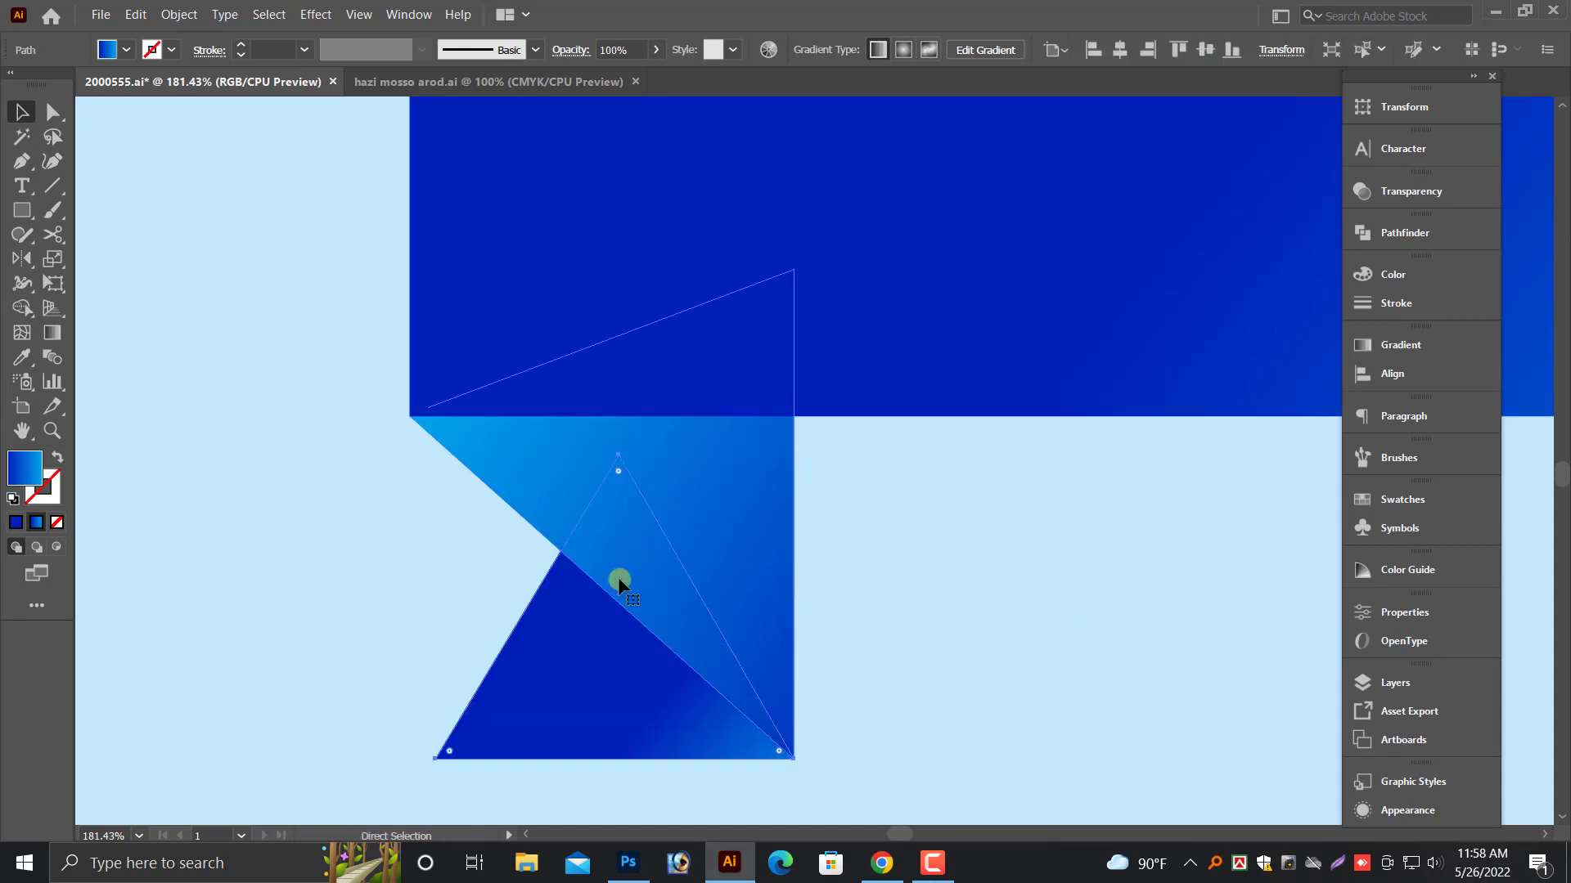
# - Move the blue rectangle with its fold and tail slightly upward, closer to the red ribbon banner
pyautogui.hotkey('ctrl', '-')
pyautogui.hotkey('ctrl', '-')
pyautogui.hotkey('ctrl', '-')
pyautogui.hotkey('ctrl', '-')
pyautogui.moveTo(812, 573); pyautogui.dragTo(419, 635)
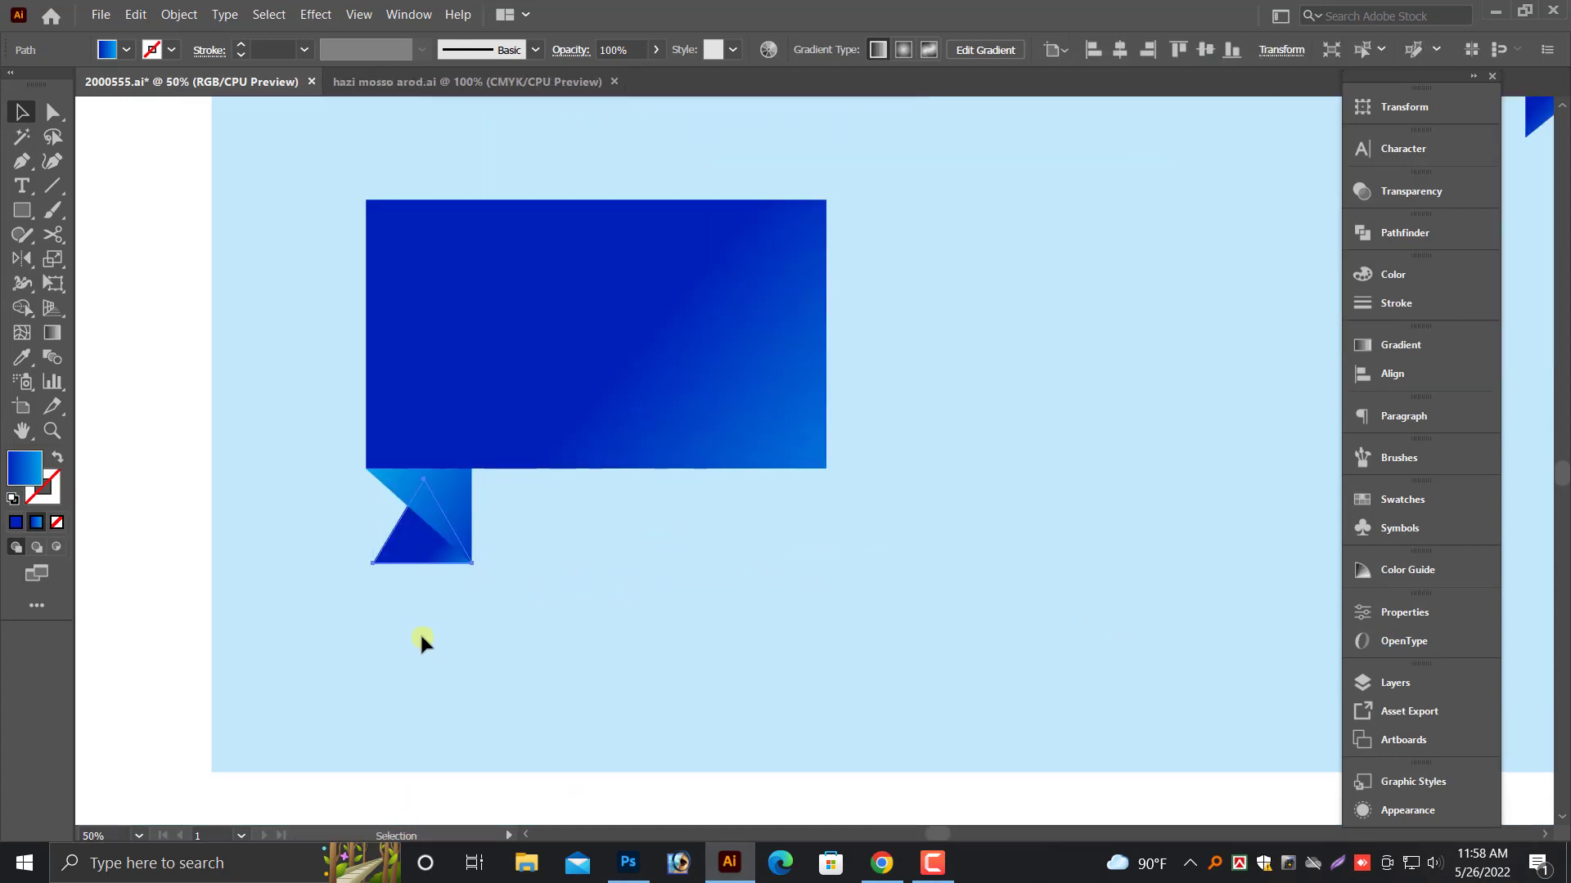
pyautogui.scroll(2, 419, 635)
pyautogui.click(296, 425)
pyautogui.moveTo(297, 426); pyautogui.dragTo(769, 659)
pyautogui.moveTo(763, 544); pyautogui.dragTo(763, 496)
pyautogui.click(821, 622)
pyautogui.scroll(1, 753, 633)
pyautogui.hotkey('ctrl', '-')
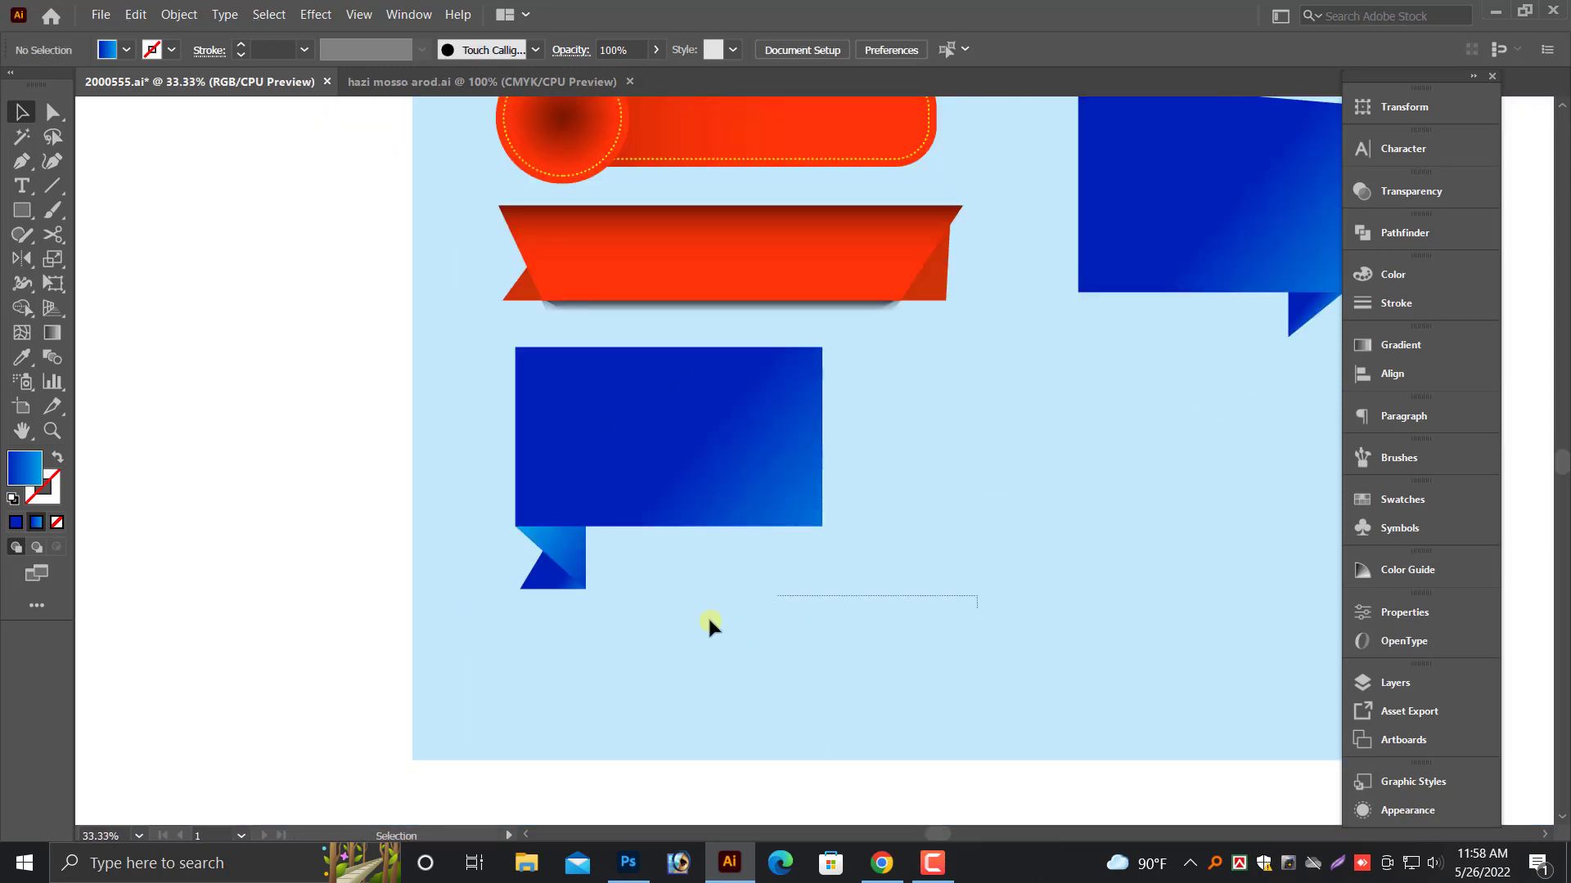
pyautogui.scroll(1, 720, 629)
pyautogui.hscroll(5, 640, 622)
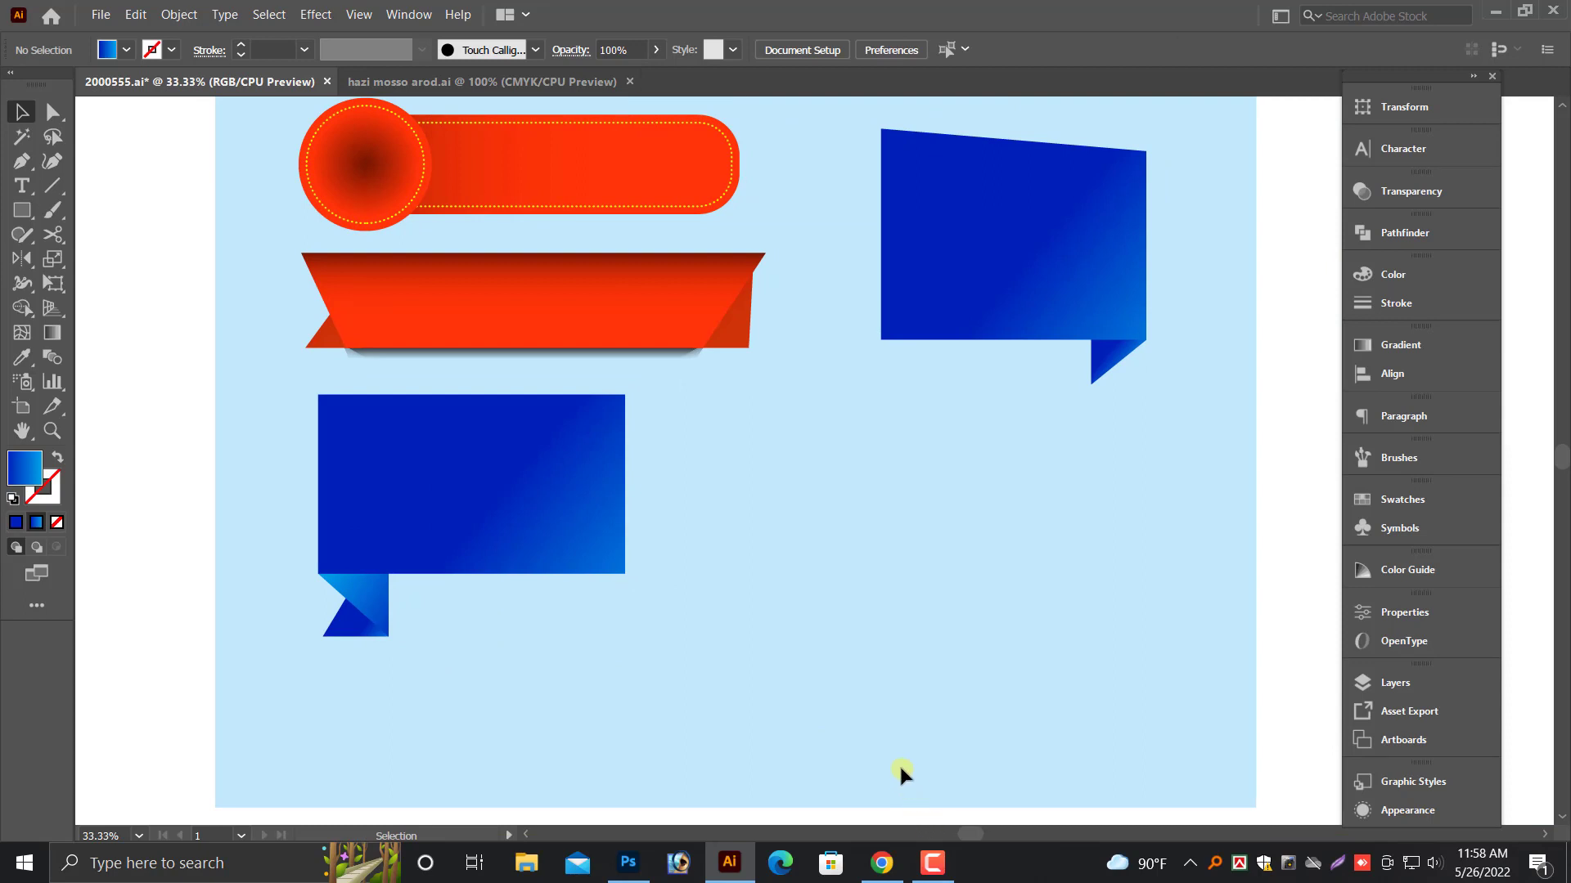
# - Draw a blue gradient square beside the lower blue rectangle, below the red ribbon's level, and shift it slightly down and left
pyautogui.hscroll(3, 839, 685)
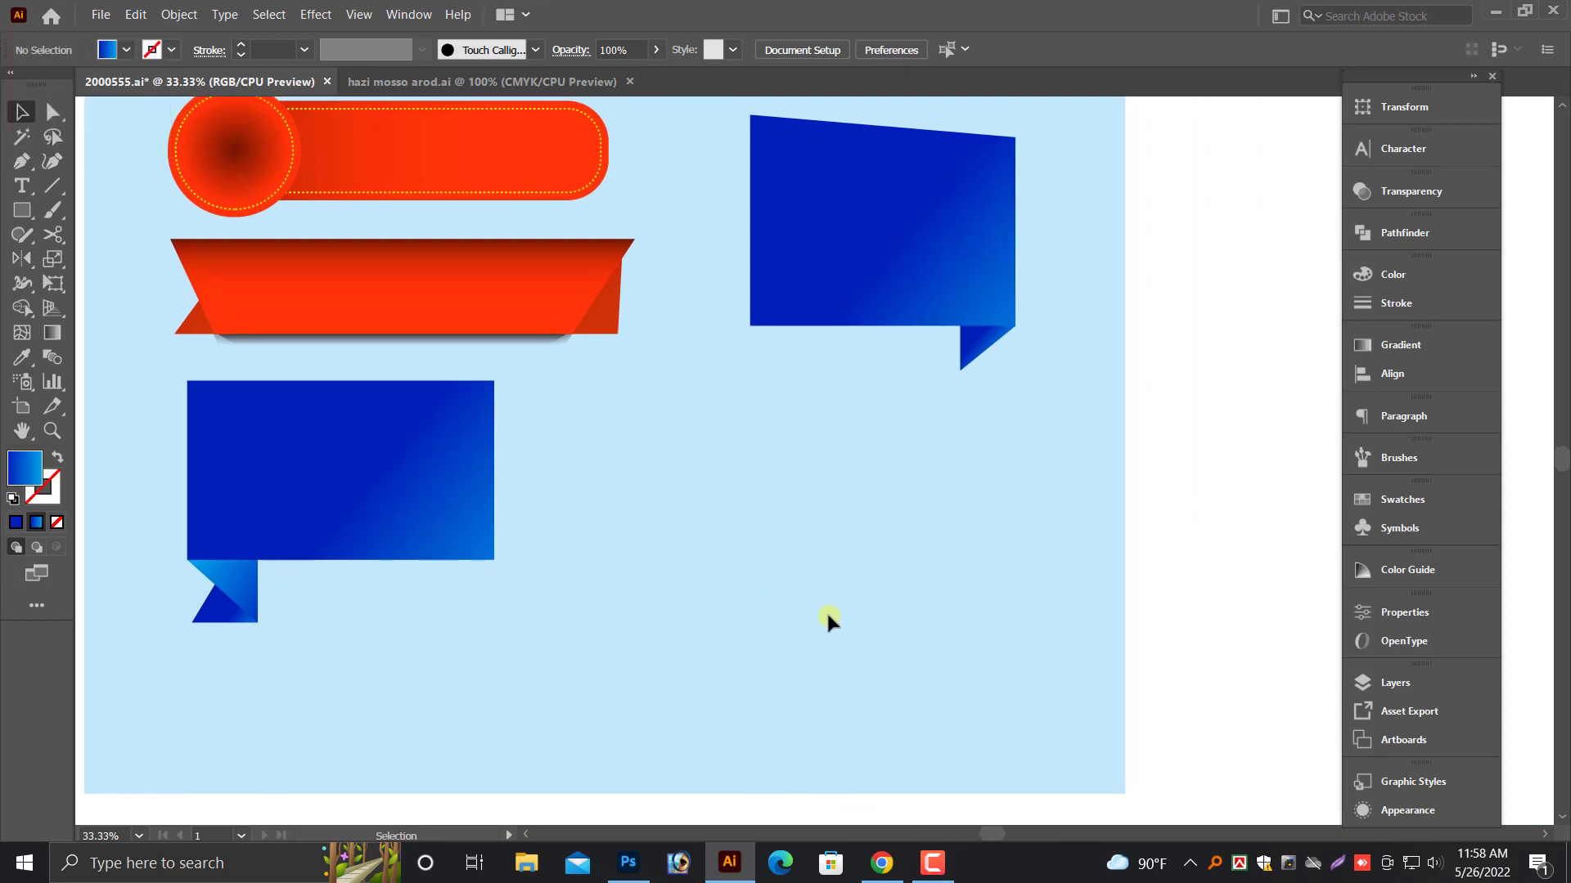
pyautogui.scroll(1, 824, 611)
pyautogui.click(22, 210)
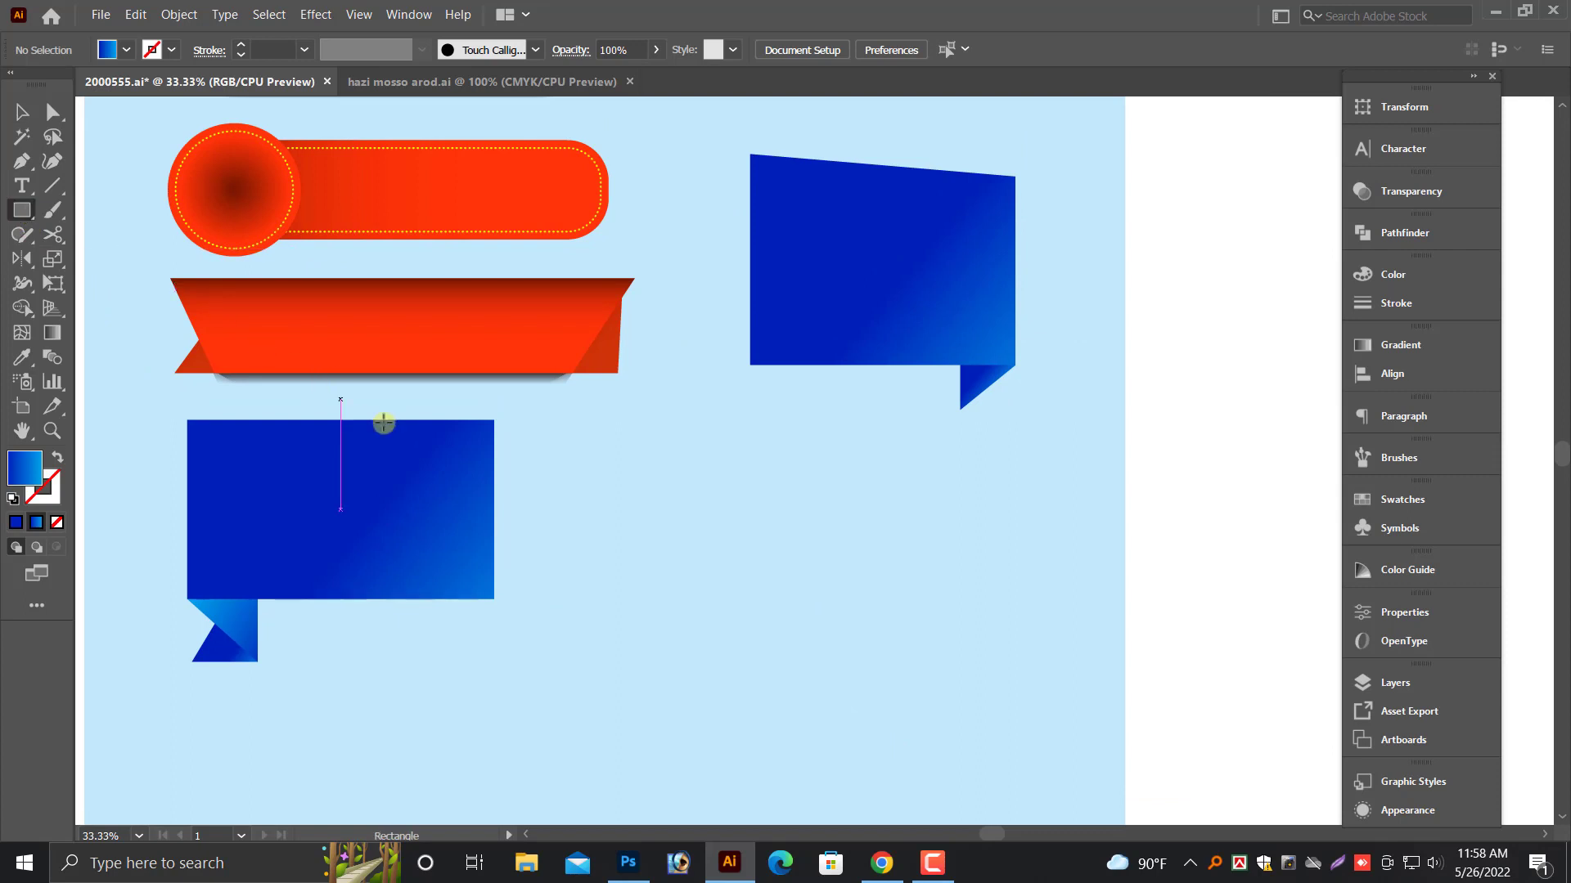
pyautogui.scroll(-2, 486, 467)
pyautogui.moveTo(609, 367); pyautogui.dragTo(805, 561)
pyautogui.press('v')
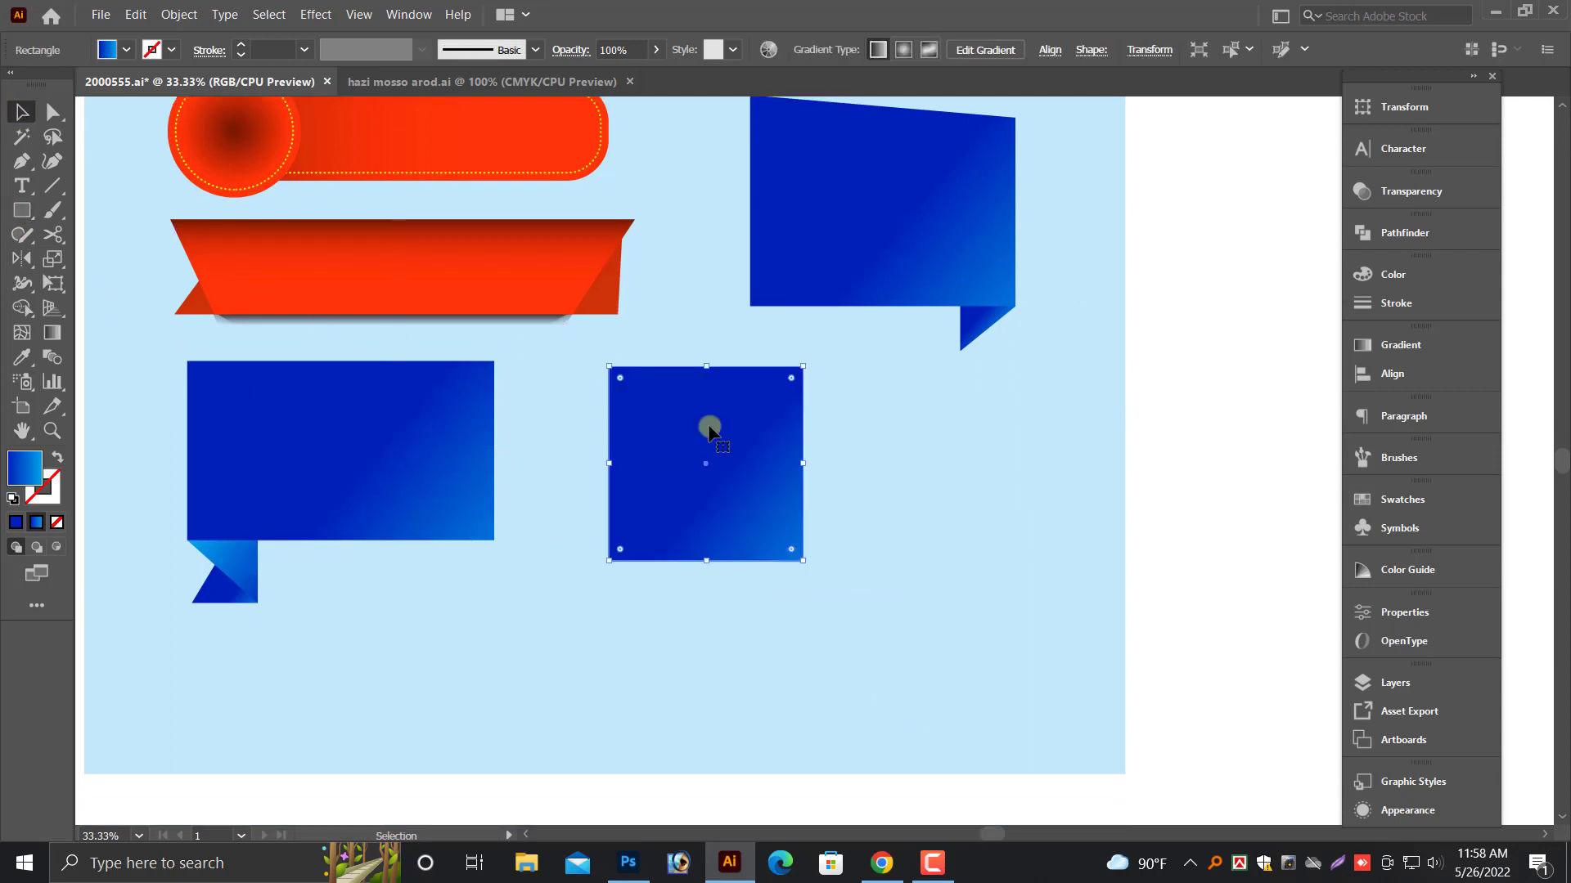
pyautogui.moveTo(758, 469); pyautogui.dragTo(752, 485)
pyautogui.scroll(2, 740, 489)
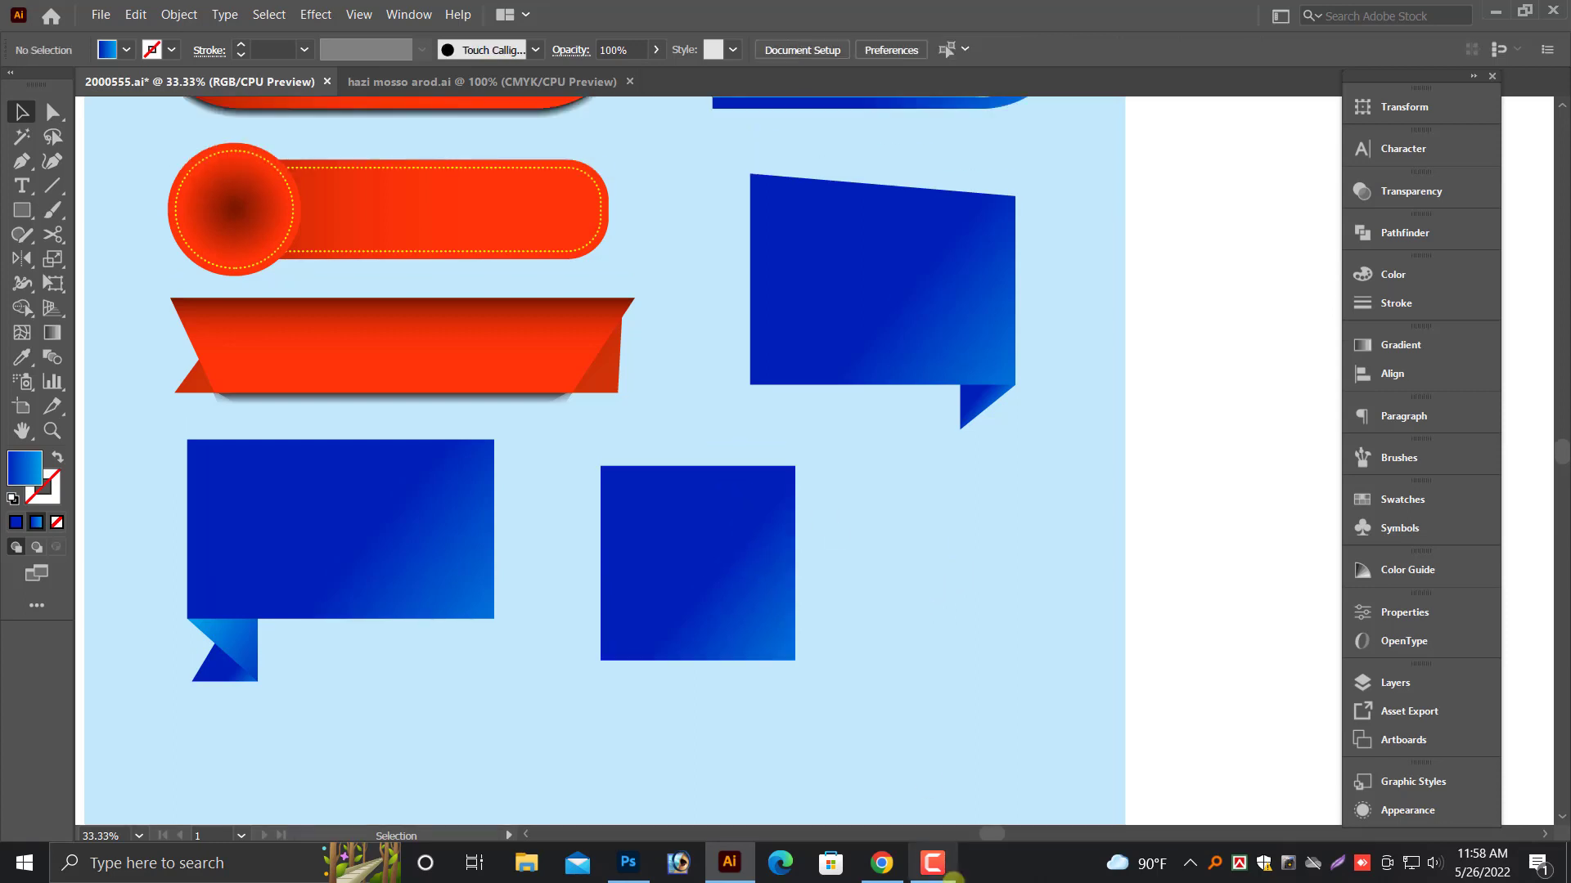
pyautogui.click(933, 863)
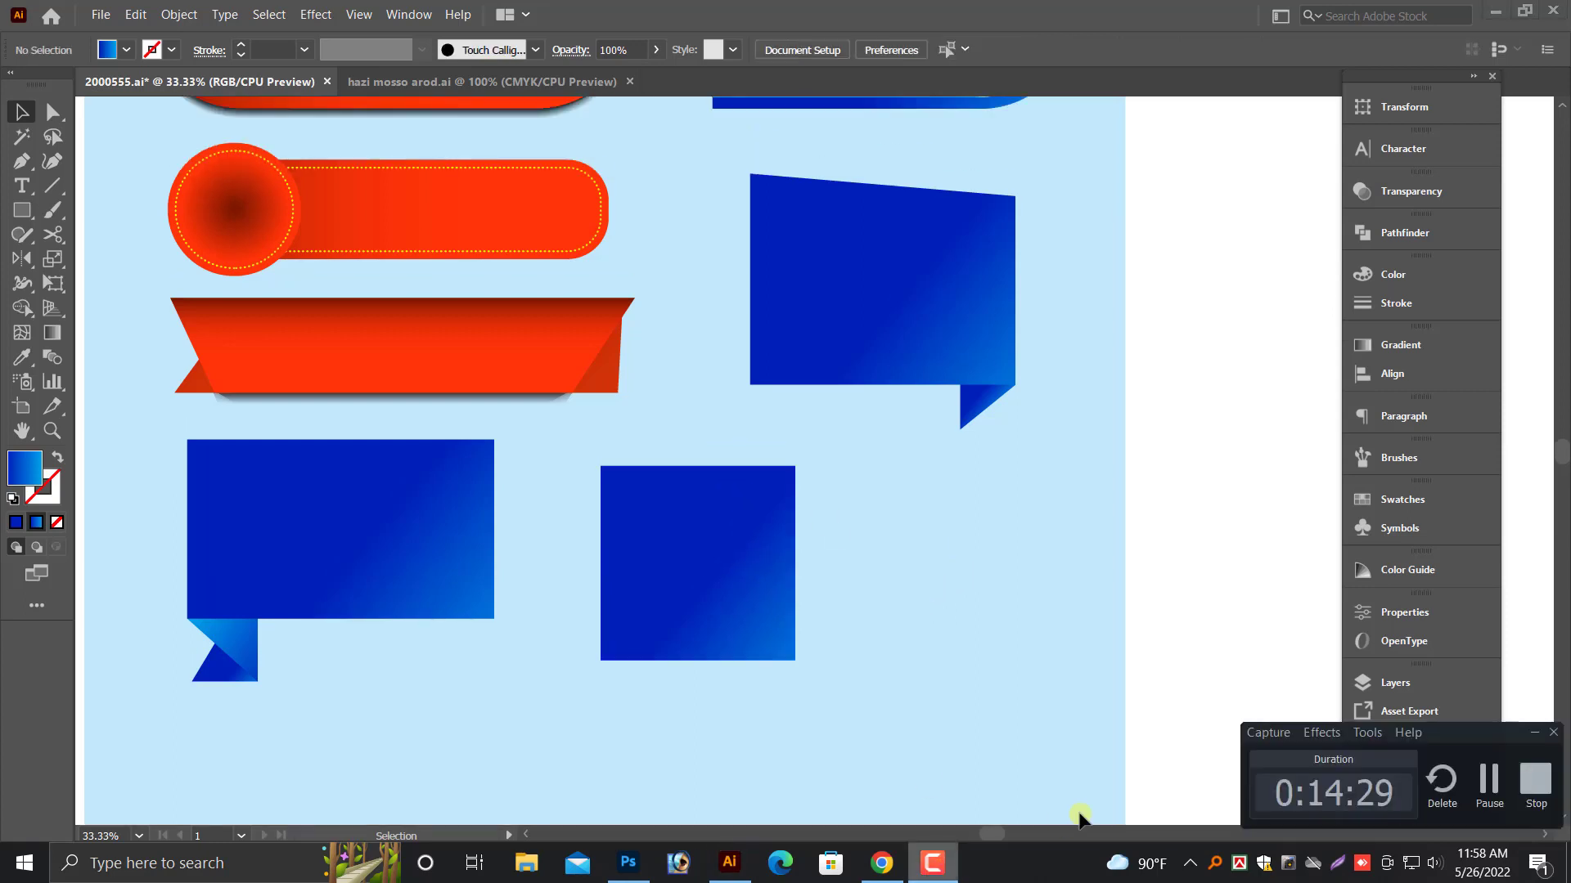
pyautogui.click(1483, 783)
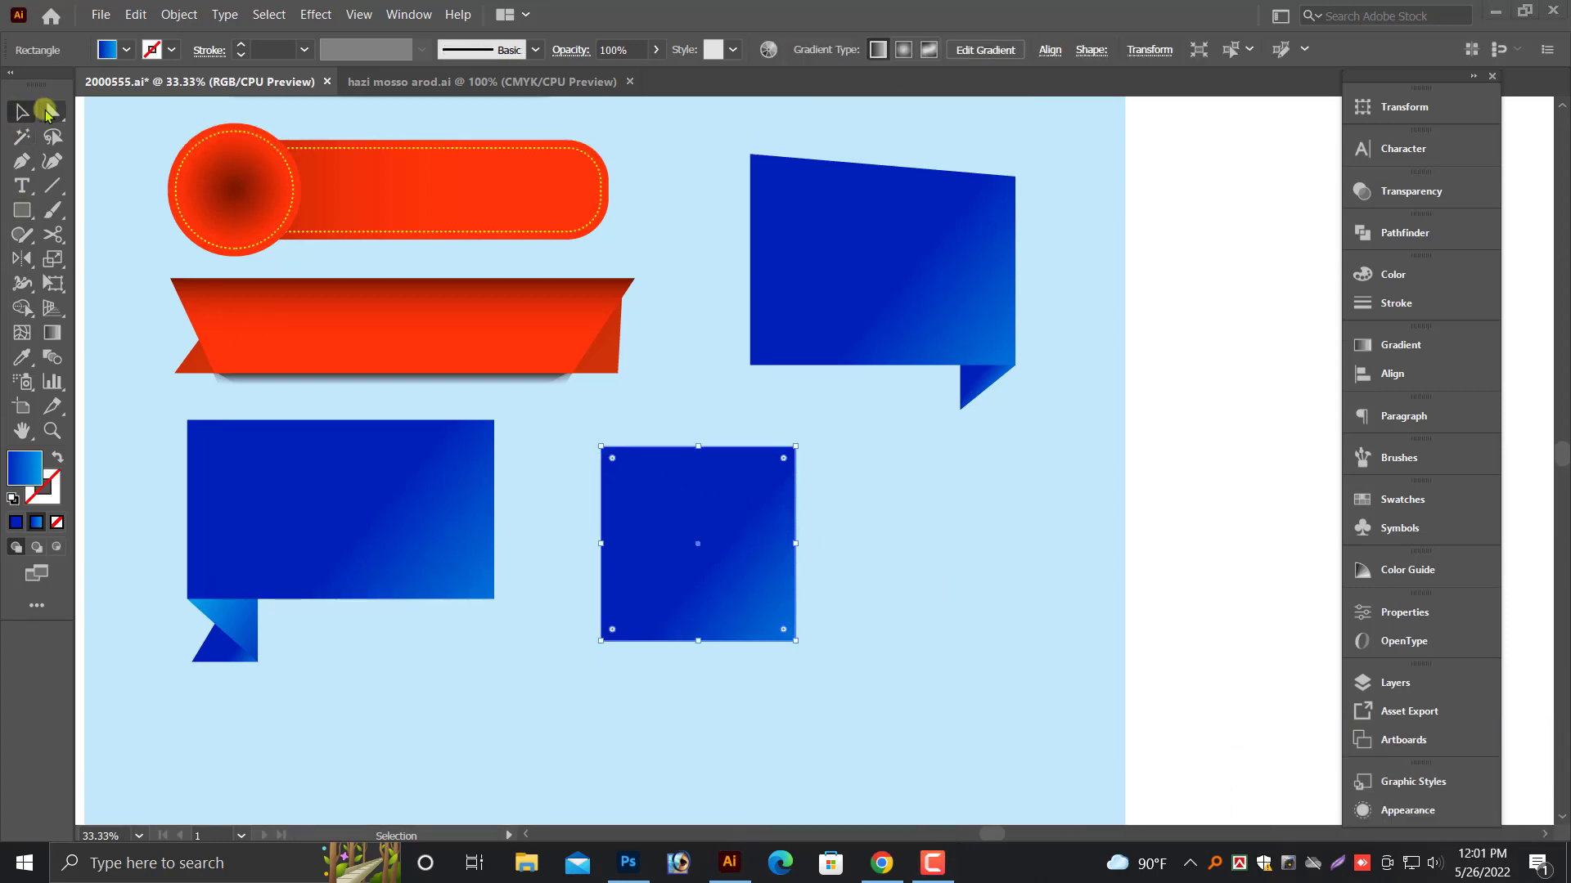
# - Pull the new blue square's upper-left corner slightly outward and raise its bottom edge to form a slanted panel
pyautogui.click(45, 111)
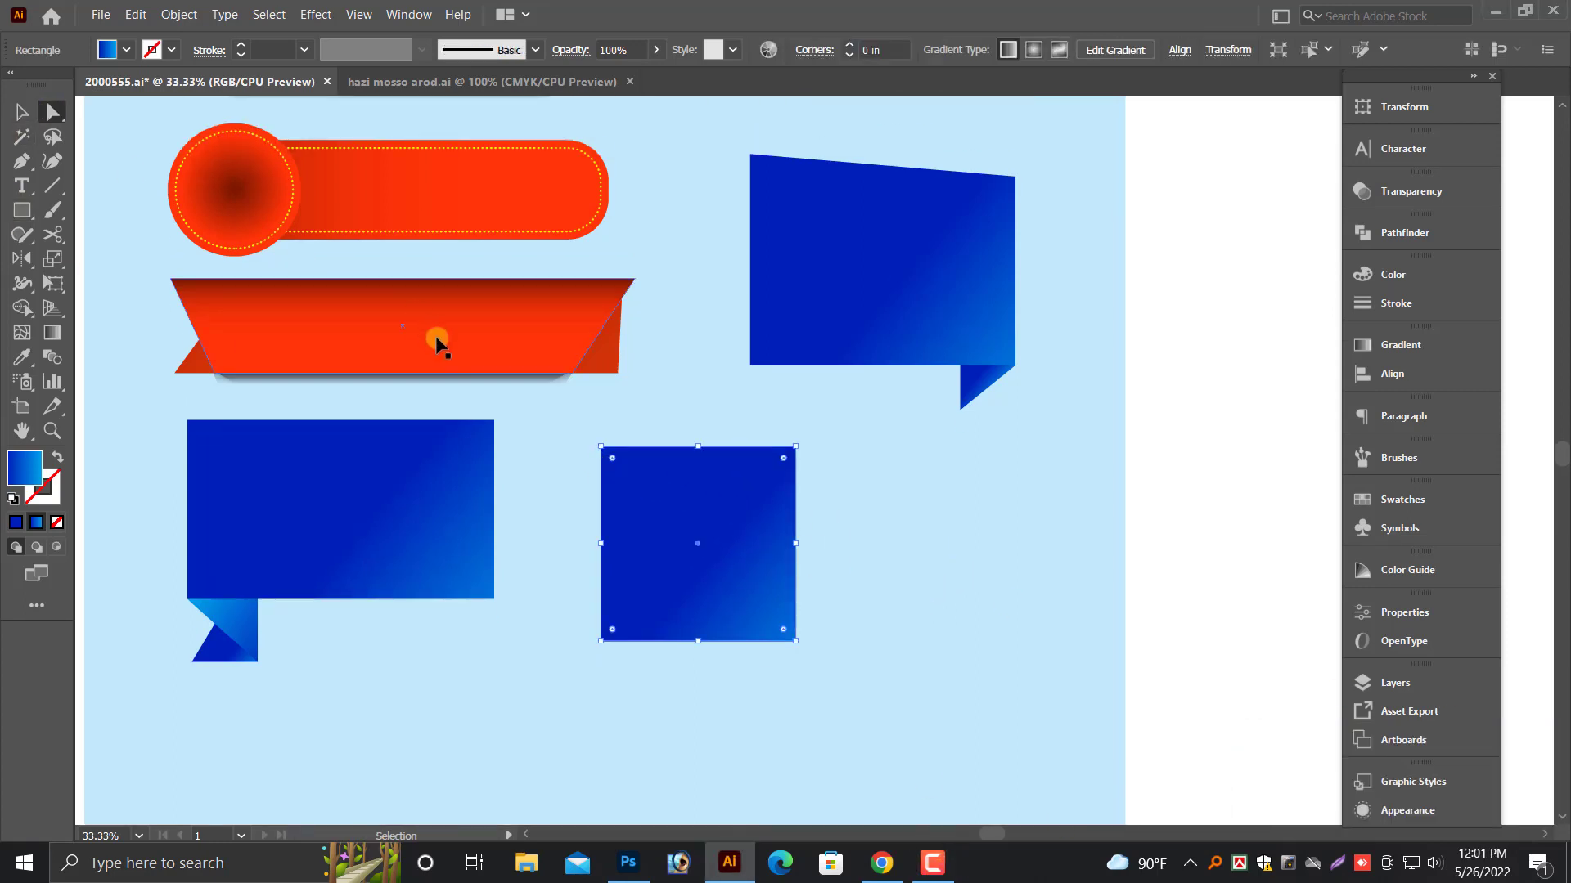
pyautogui.hotkey('ctrl', 'y')
pyautogui.moveTo(600, 447); pyautogui.dragTo(592, 436)
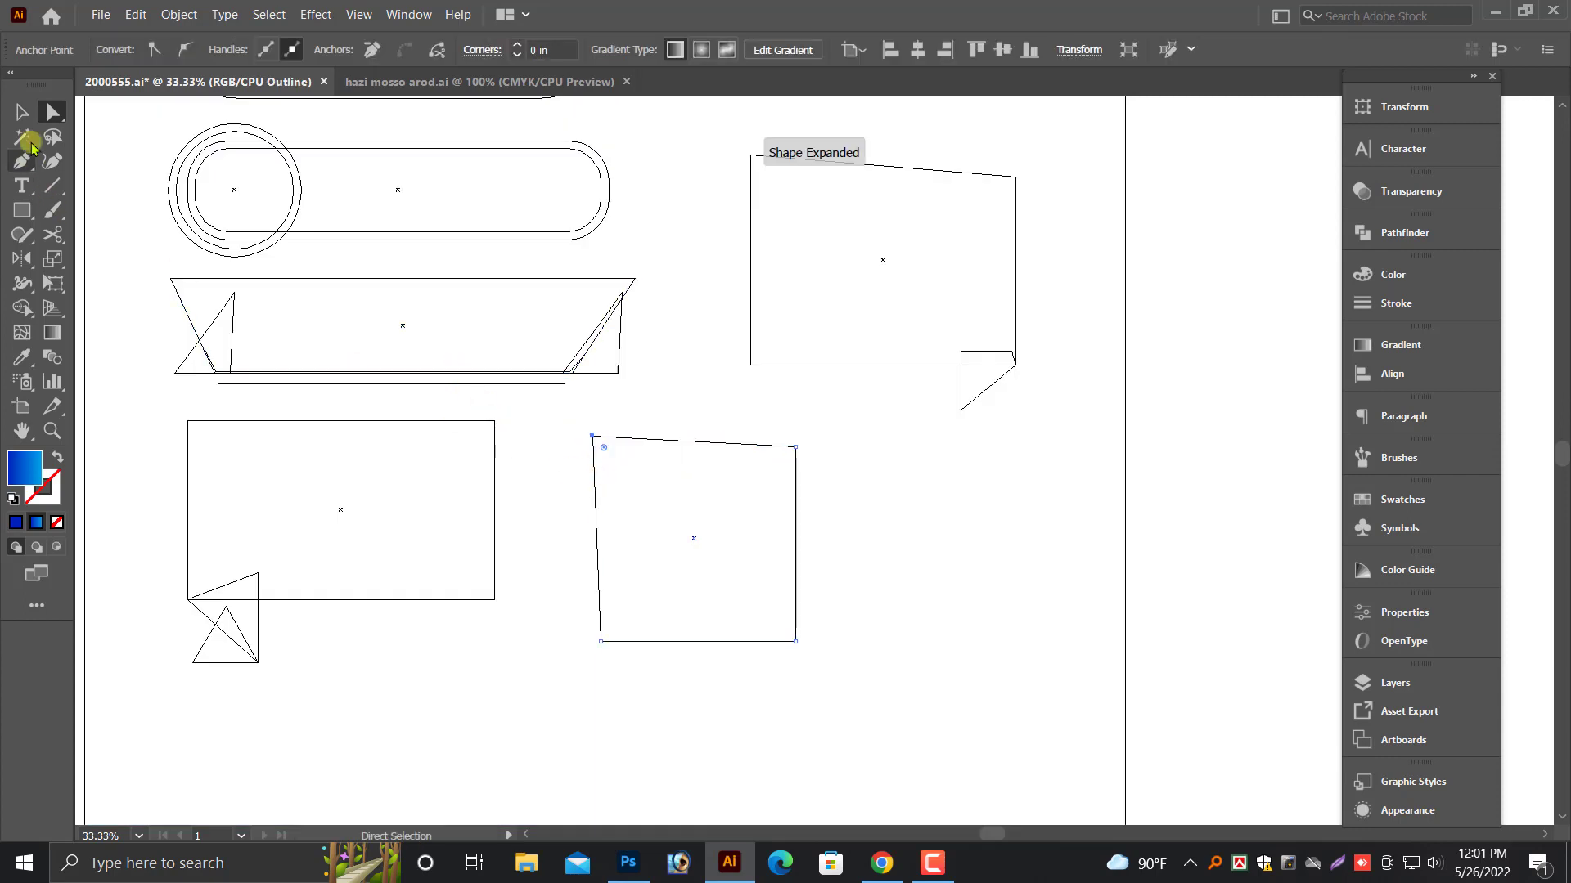
pyautogui.click(22, 112)
pyautogui.moveTo(699, 642); pyautogui.dragTo(699, 619)
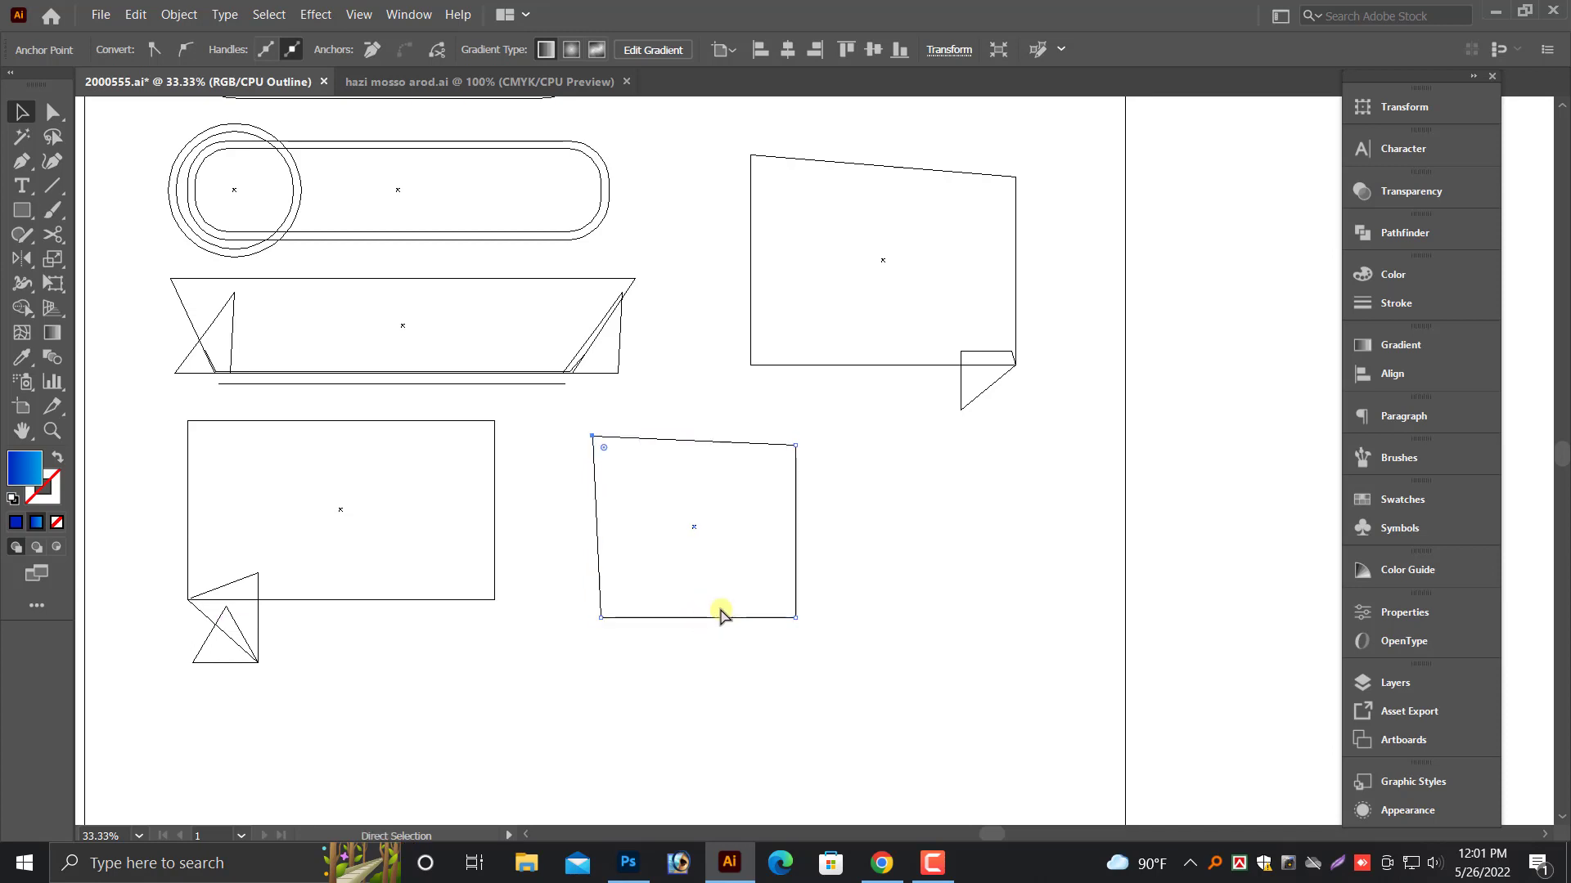
pyautogui.hotkey('ctrl', 'y')
pyautogui.click(818, 677)
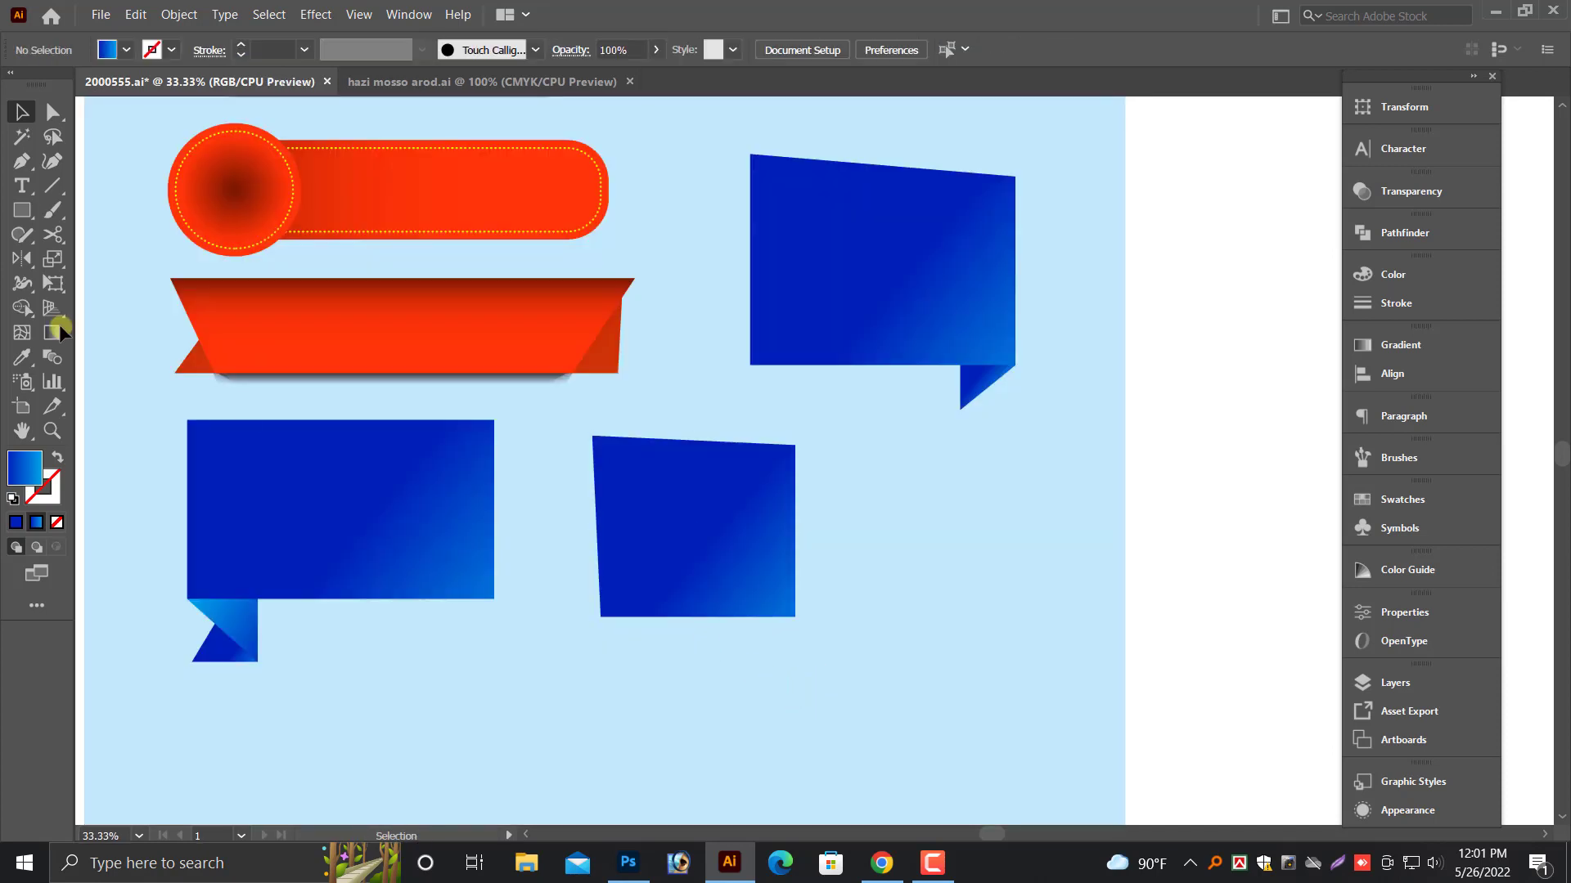
# - Draw a four-point fold with the Pen tool, running from the slanted panel's lower-right corner down to the middle below its bottom edge
pyautogui.click(19, 166)
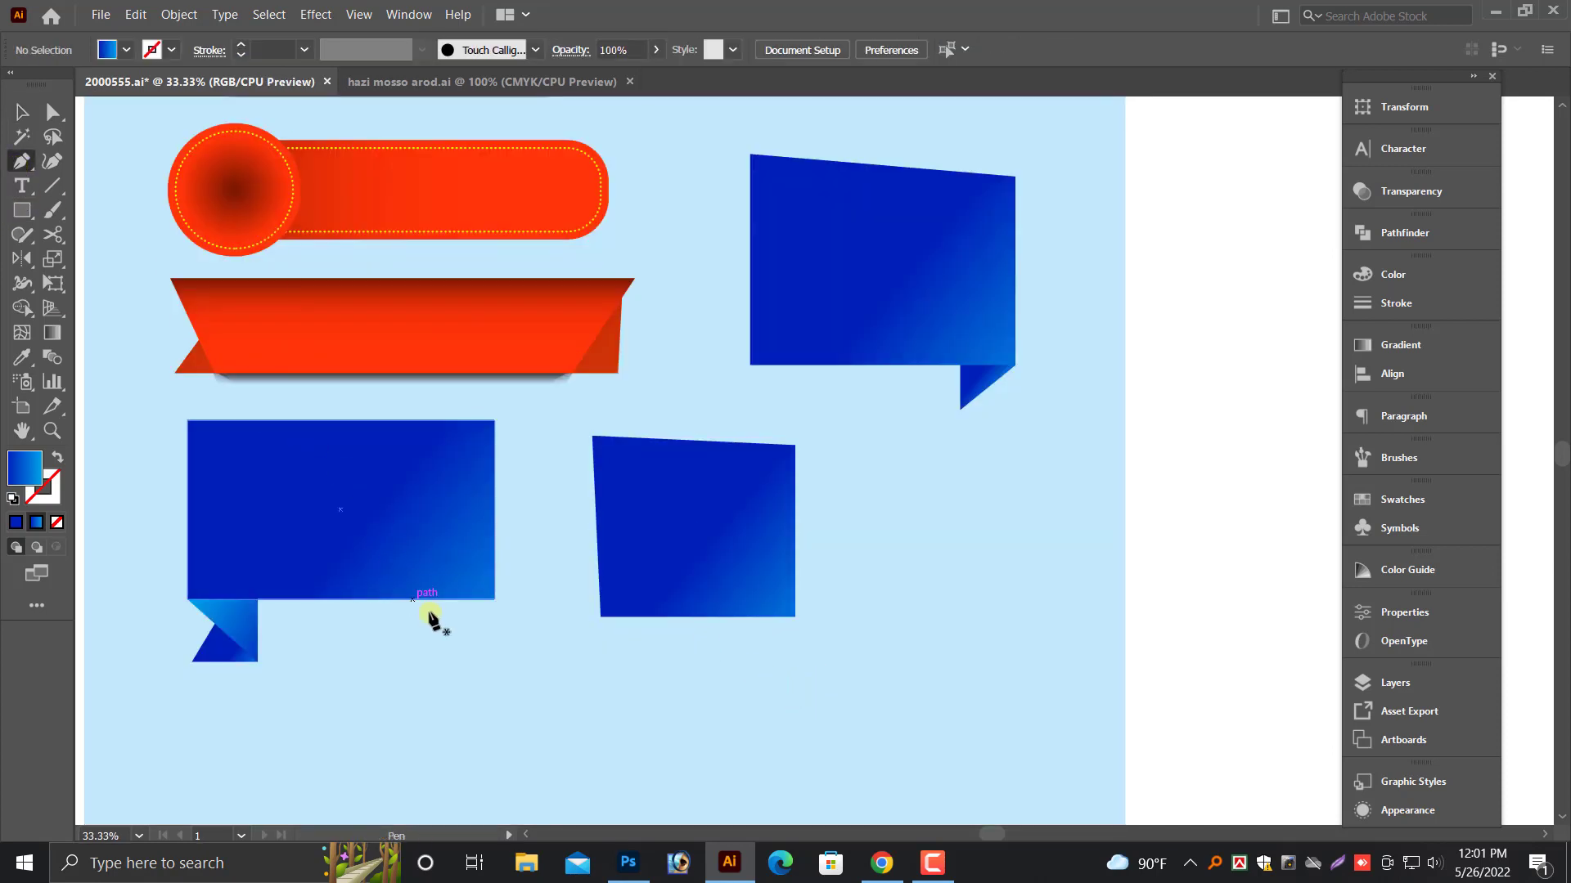
pyautogui.click(794, 616)
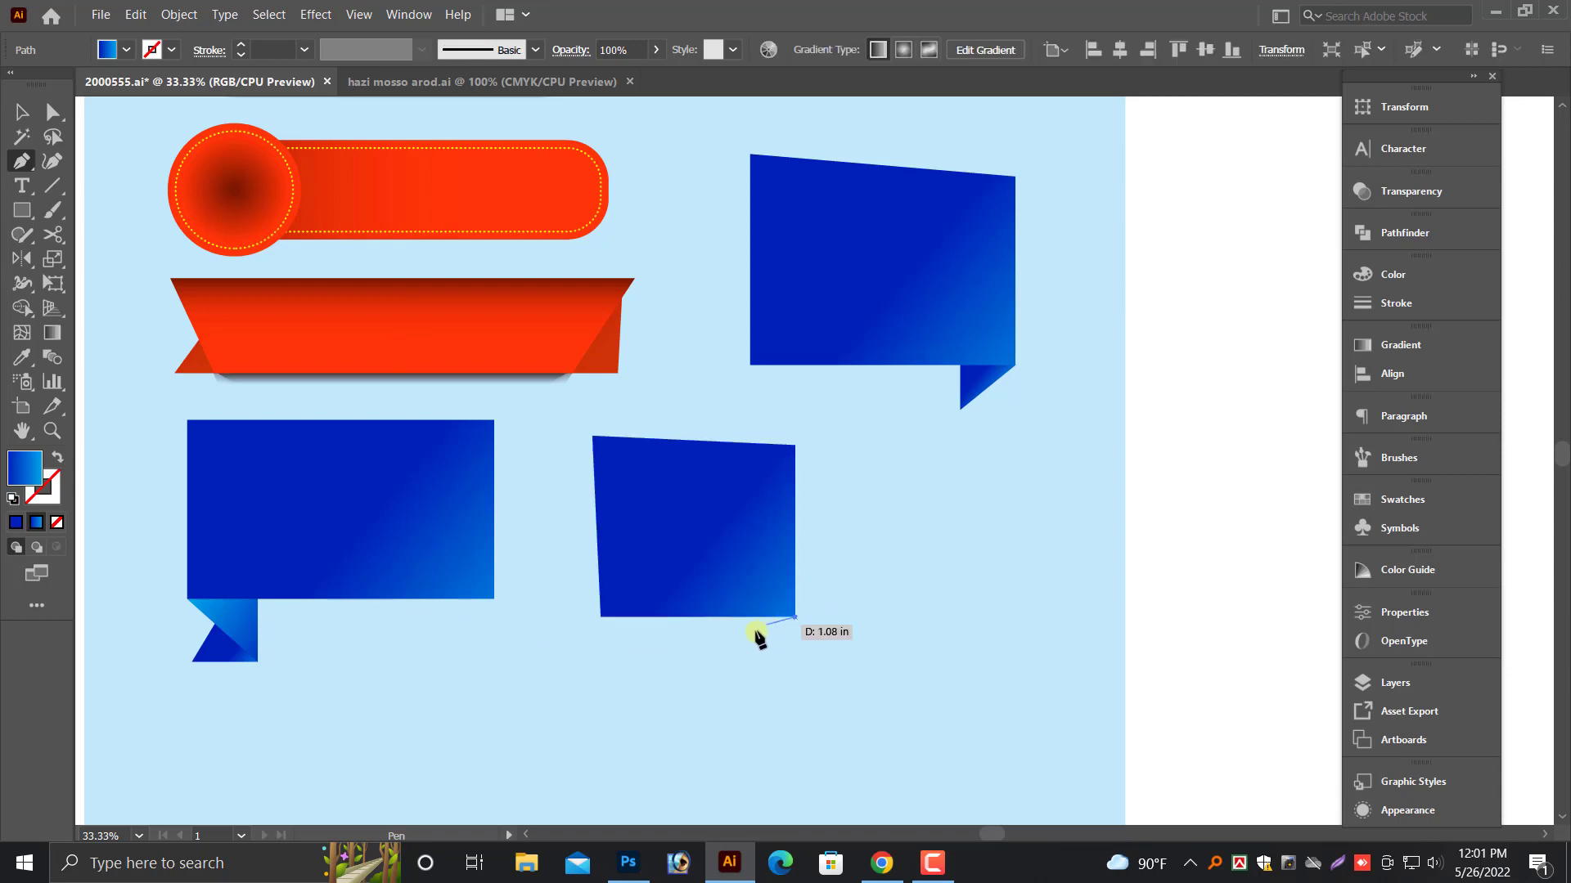
pyautogui.click(693, 653)
pyautogui.click(693, 607)
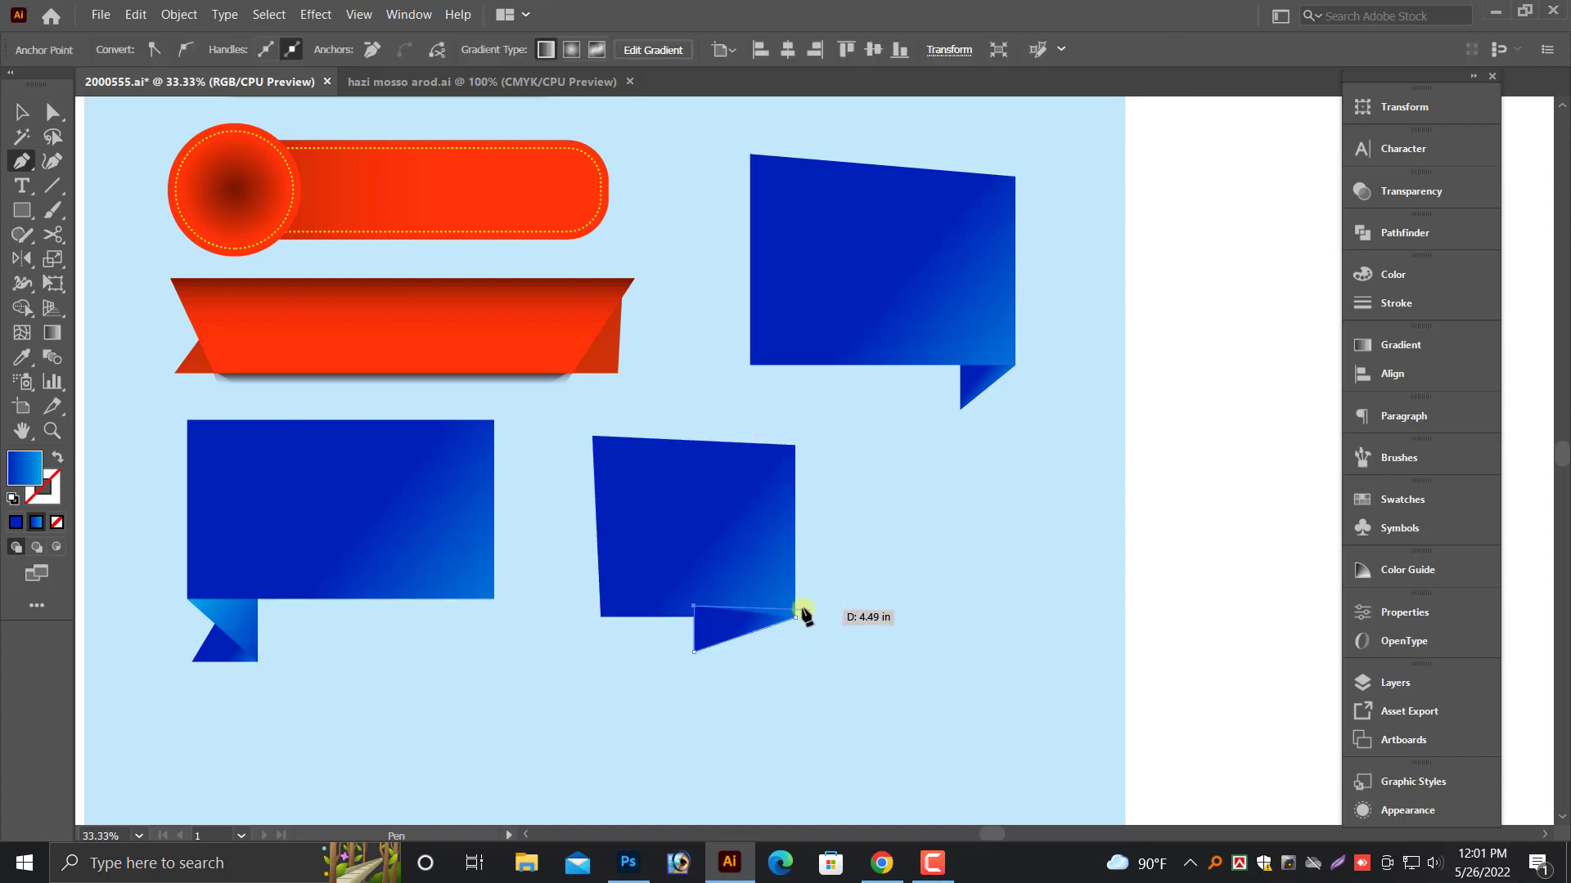
pyautogui.click(784, 599)
pyautogui.click(792, 618)
pyautogui.press('v')
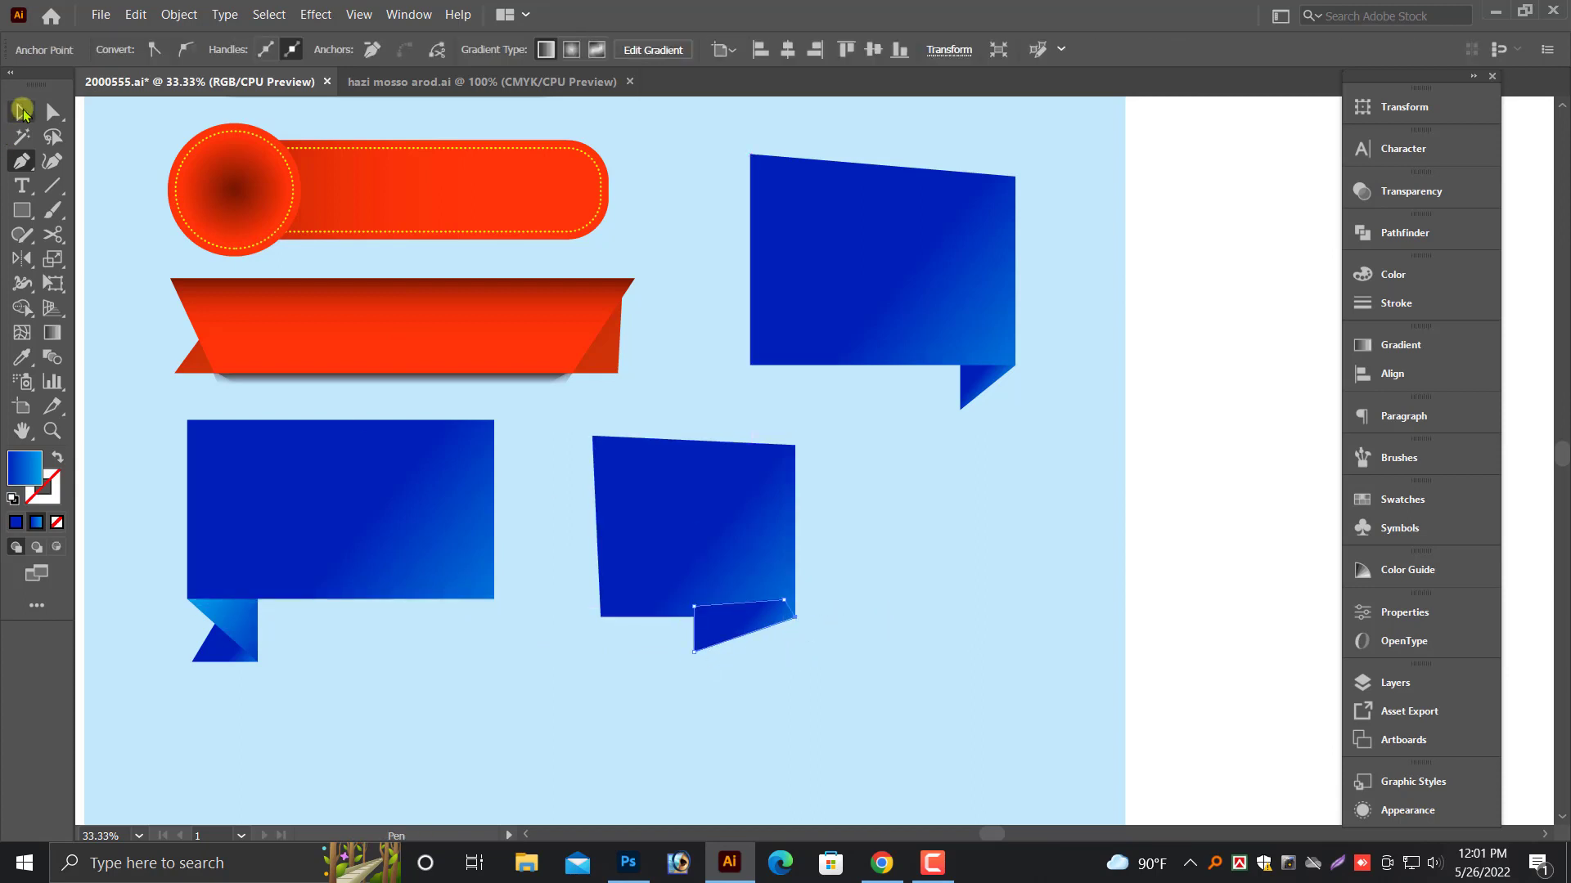
pyautogui.click(584, 675)
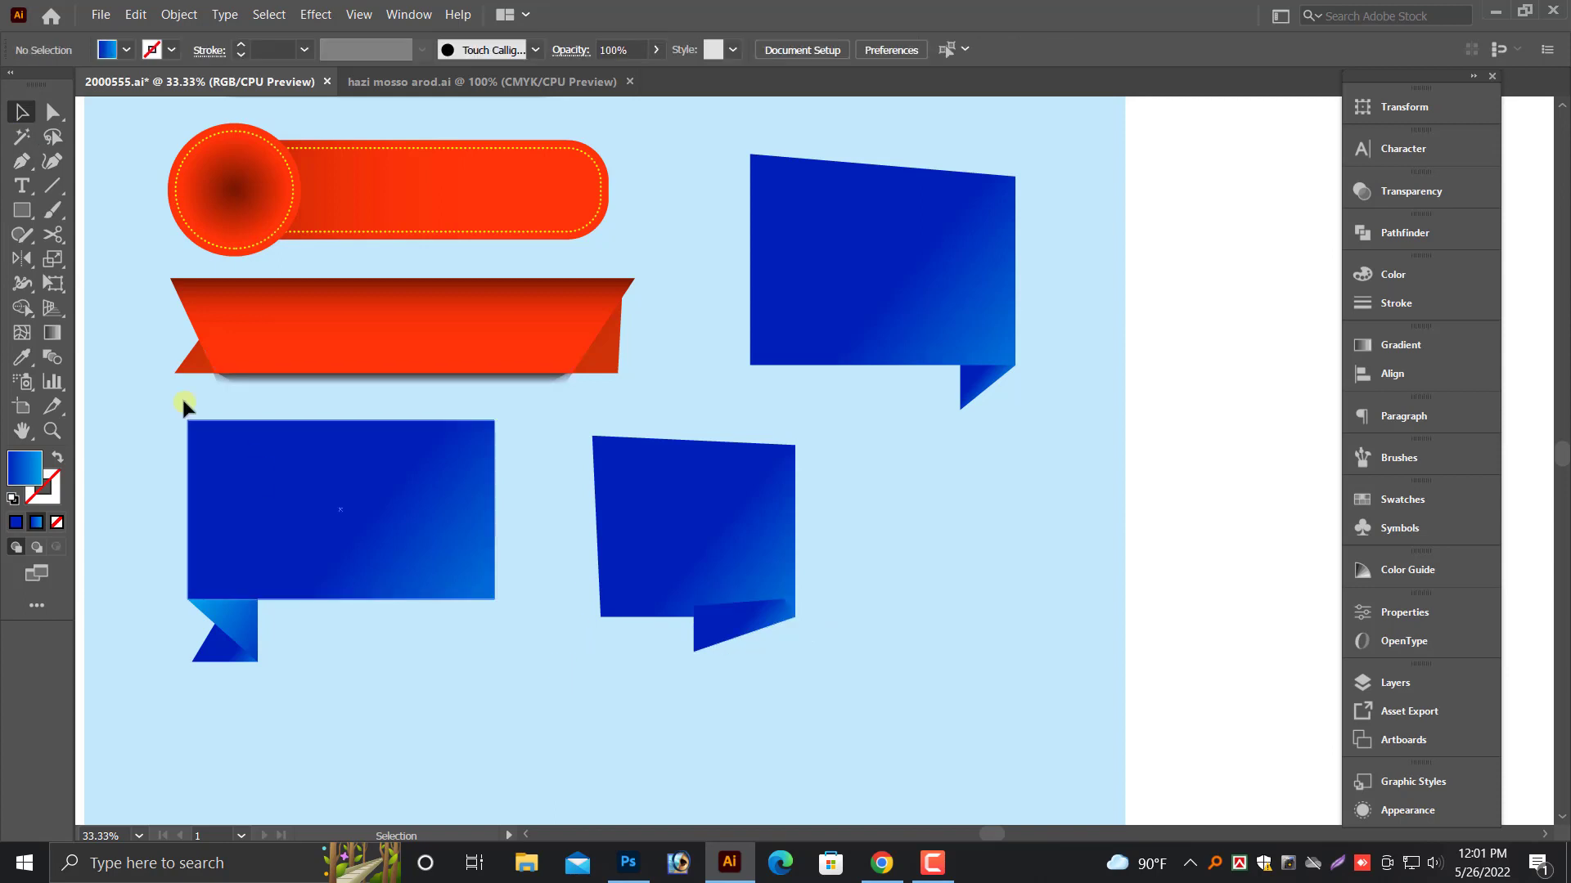
# - Draw a pointed triangular tail with the Pen tool from the fold's lower-left corner down to the right
pyautogui.click(20, 163)
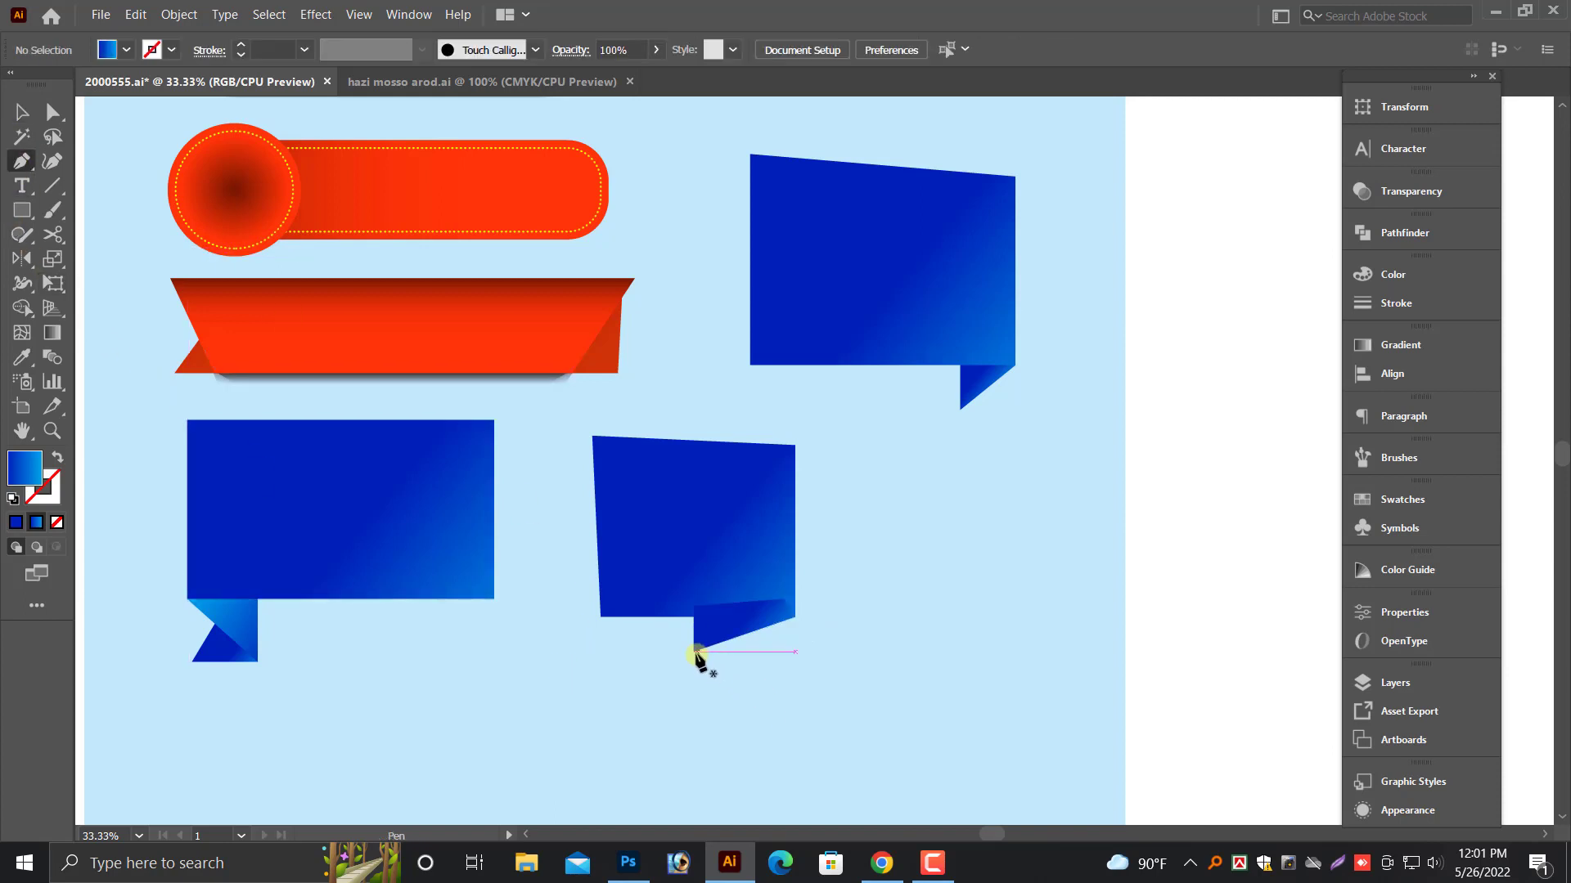
pyautogui.click(694, 652)
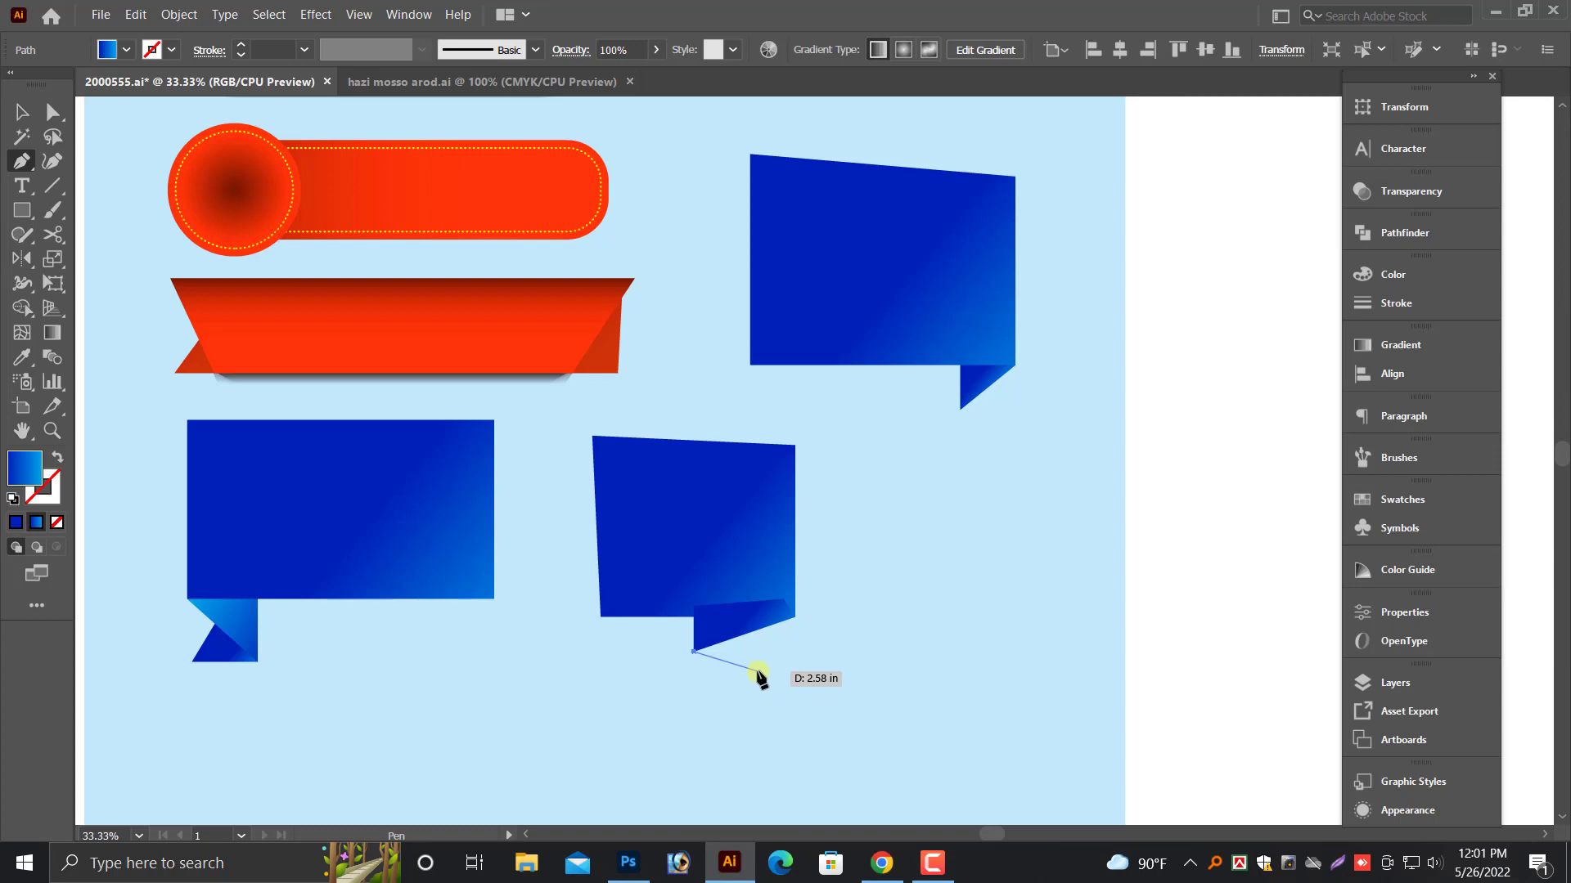
pyautogui.click(758, 671)
pyautogui.click(719, 634)
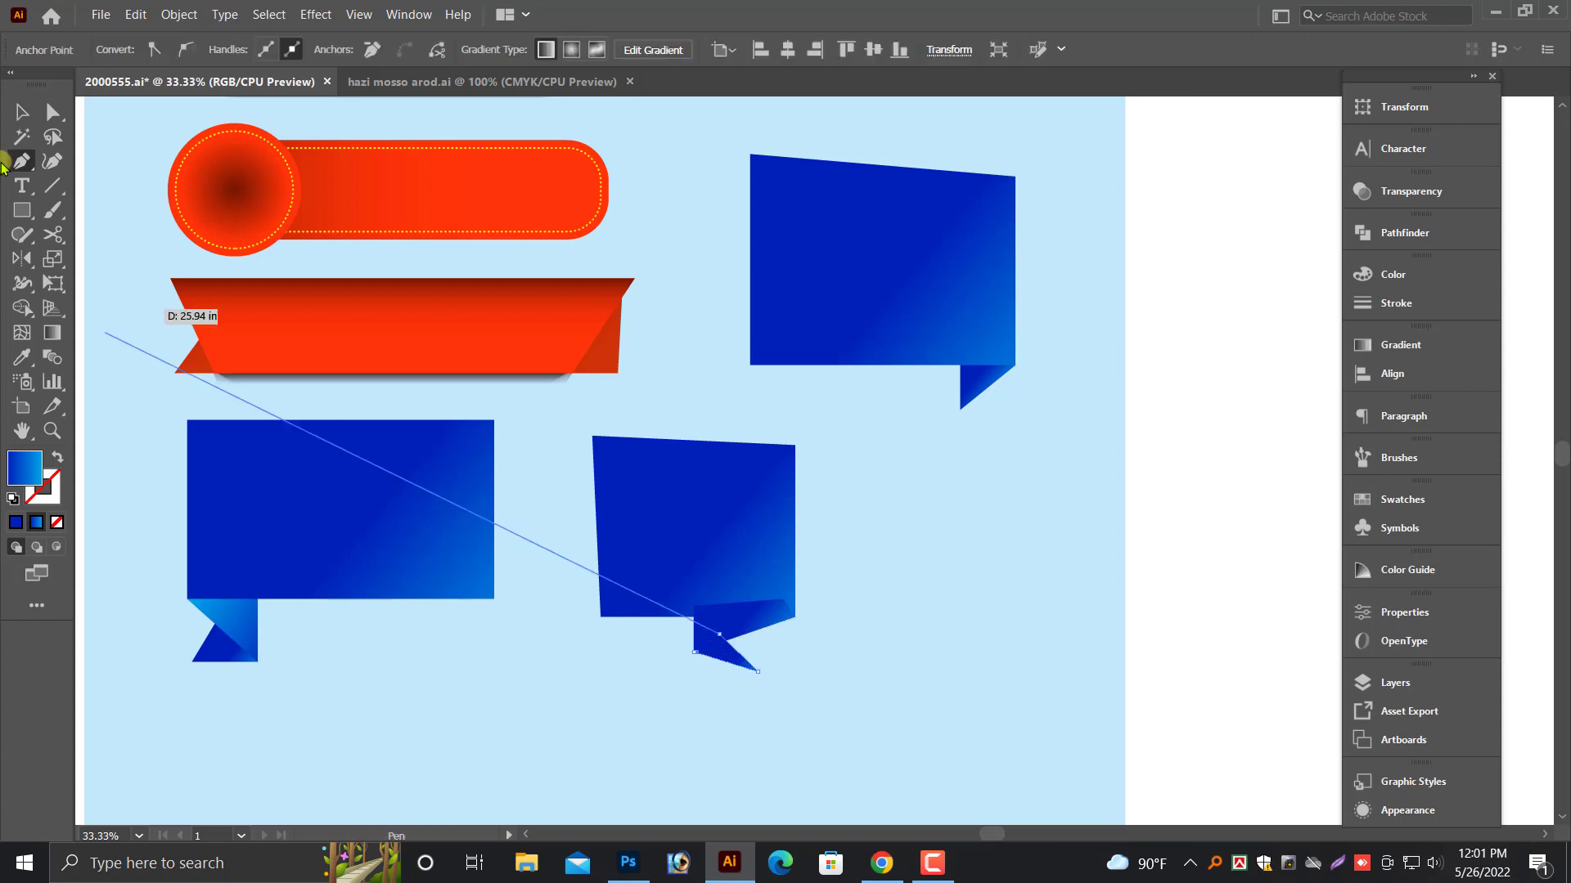
pyautogui.click(21, 112)
# - Bring the slanted panel in front of its fold and place the triangular tail behind the fold
pyautogui.scroll(5, 720, 578)
pyautogui.rightClick(848, 563)
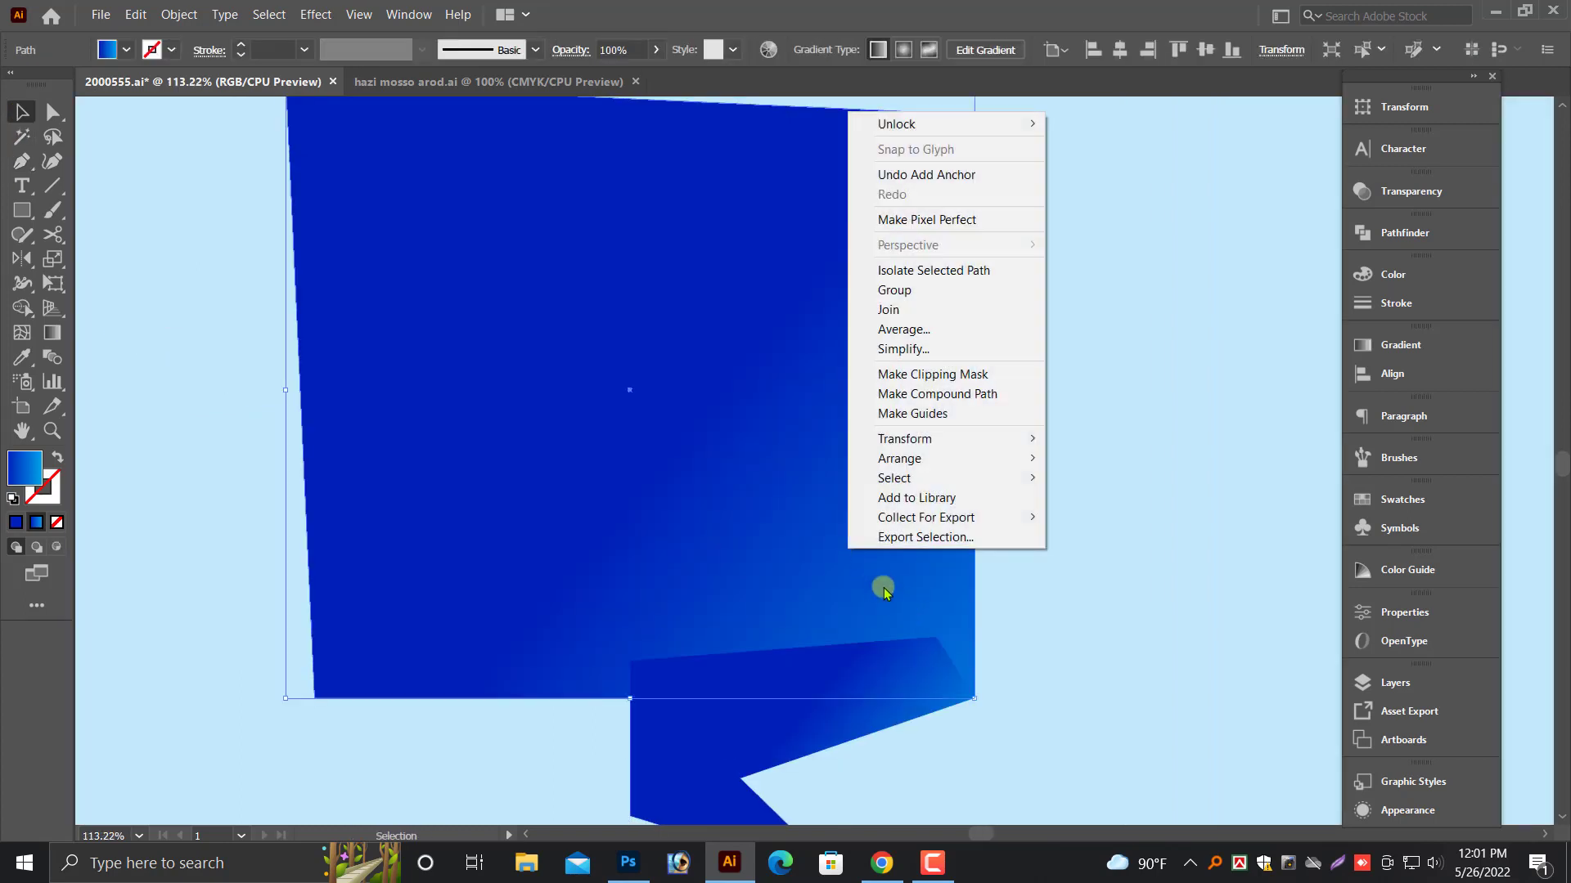
pyautogui.click(1085, 543)
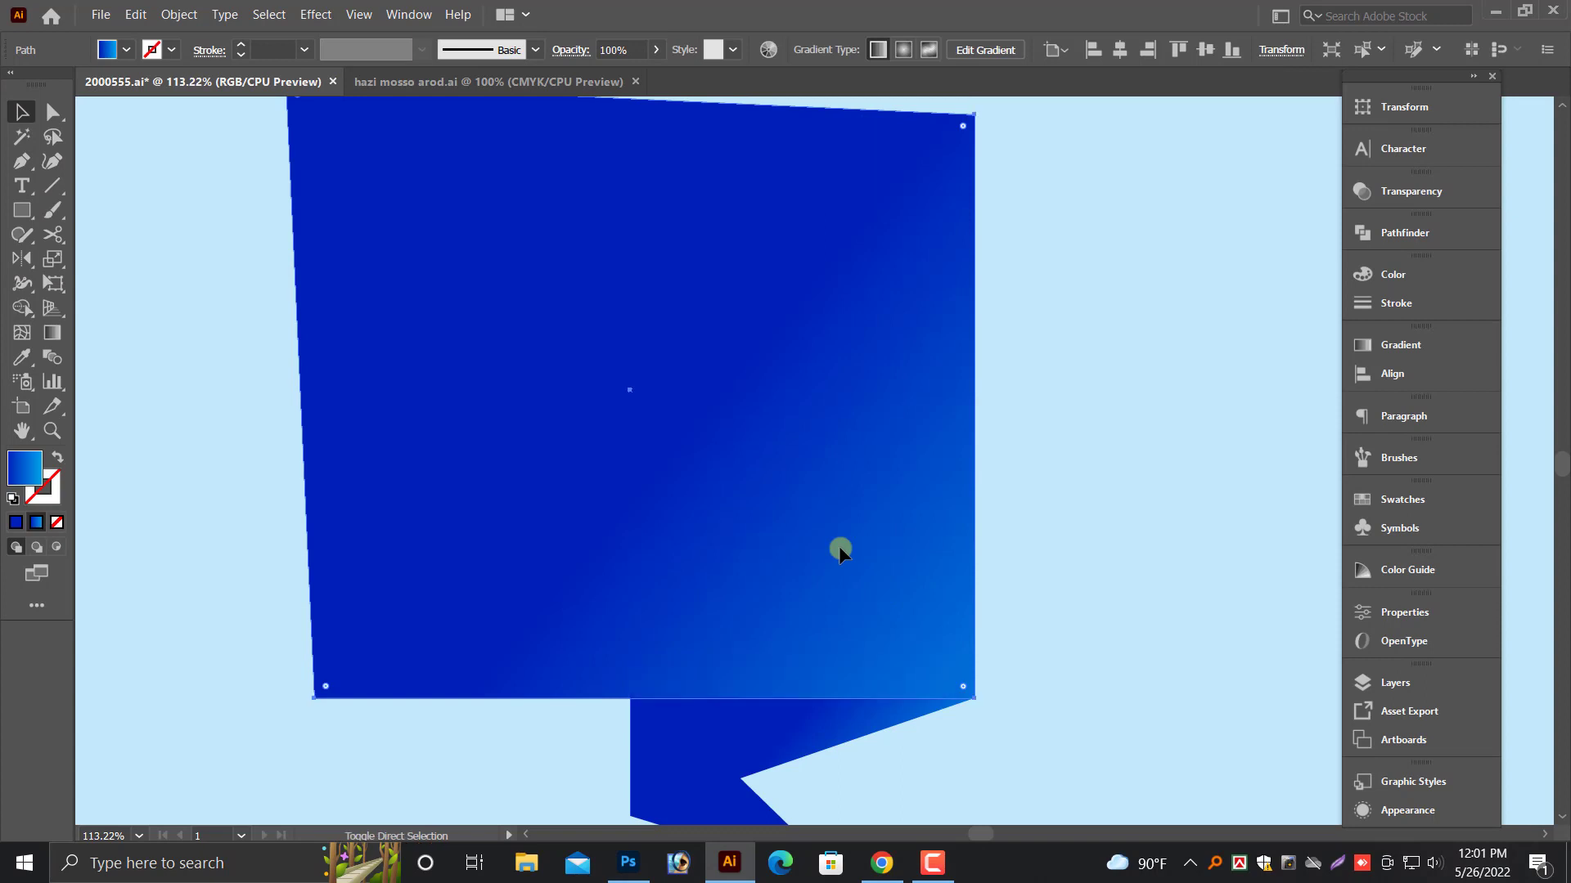
pyautogui.scroll(-3, 840, 552)
pyautogui.click(717, 597)
pyautogui.click(752, 704)
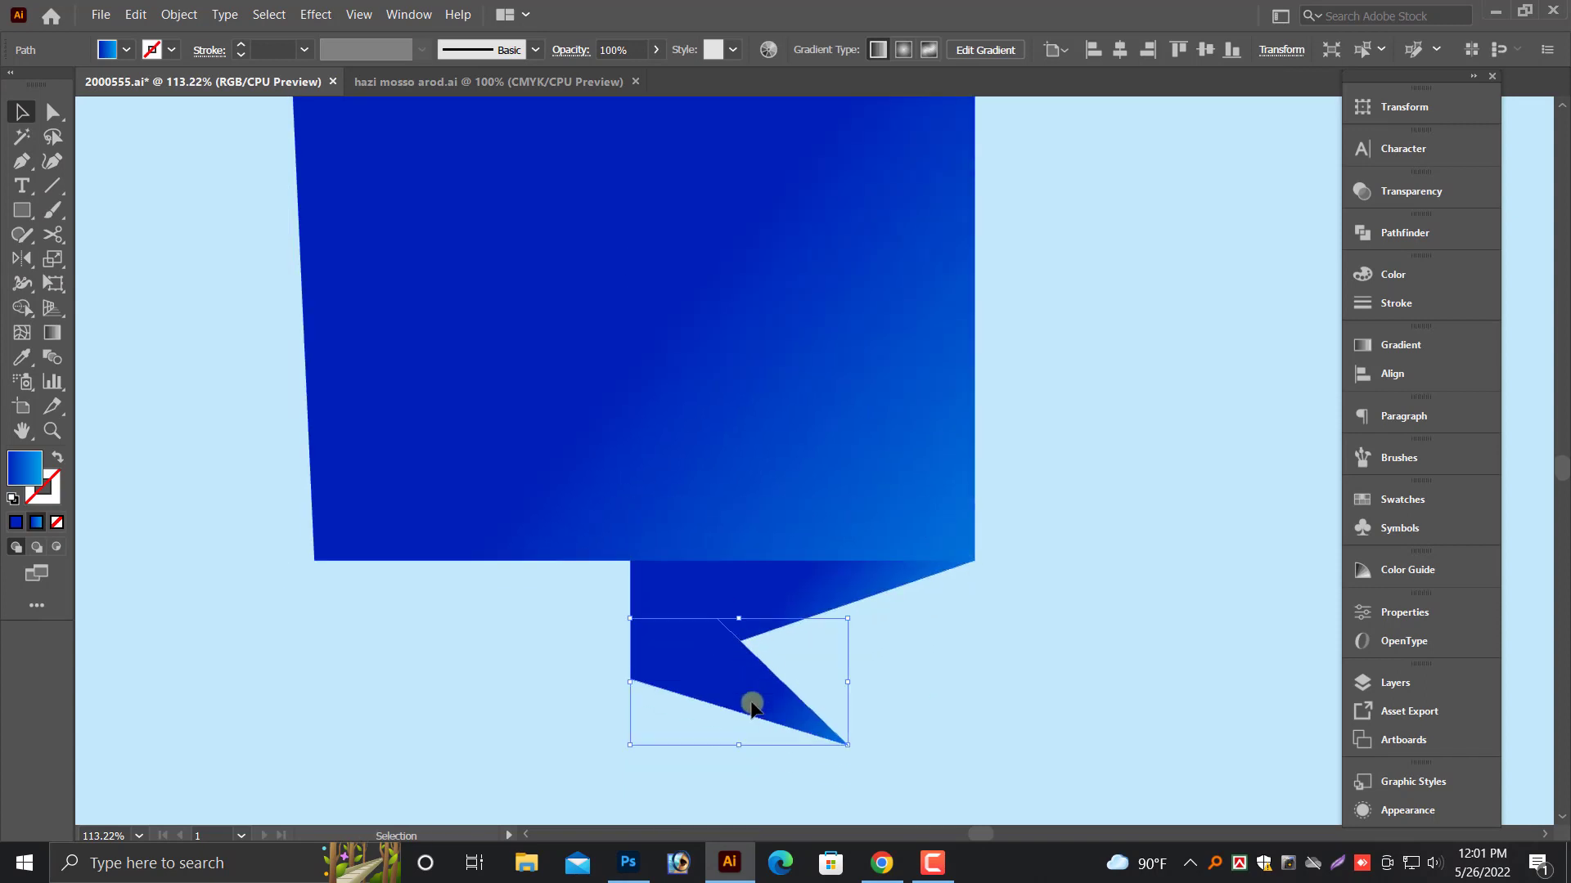
pyautogui.click(775, 599)
# - Redirect the tail's gradient diagonally so it runs from darker blue at its left corner to light blue at its right point
pyautogui.click(725, 689)
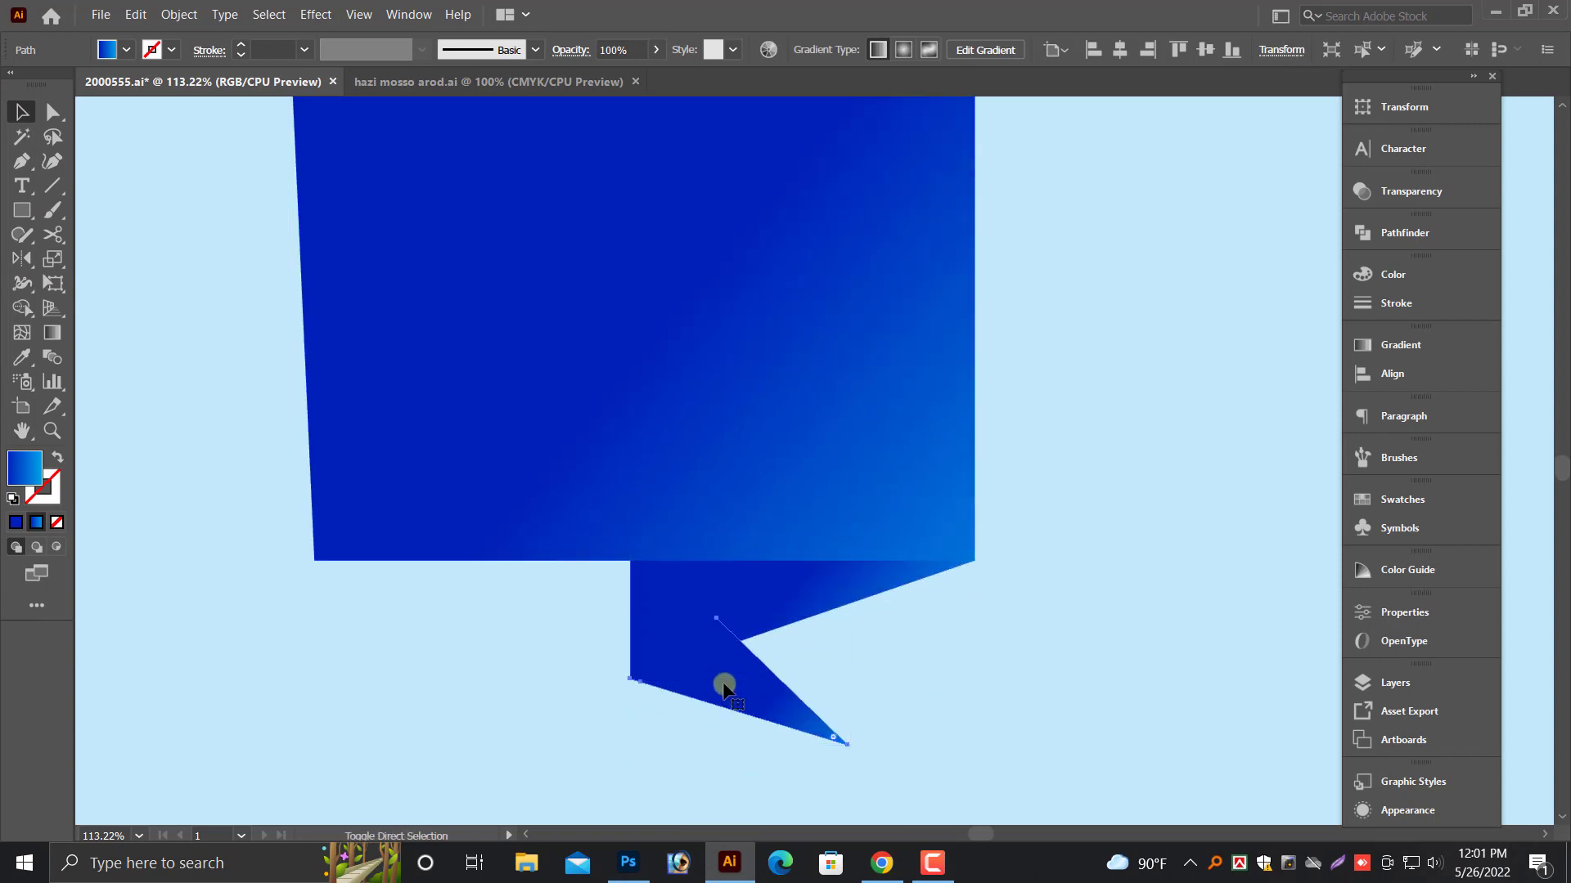
pyautogui.click(53, 334)
pyautogui.moveTo(652, 790); pyautogui.dragTo(763, 690)
pyautogui.press('v')
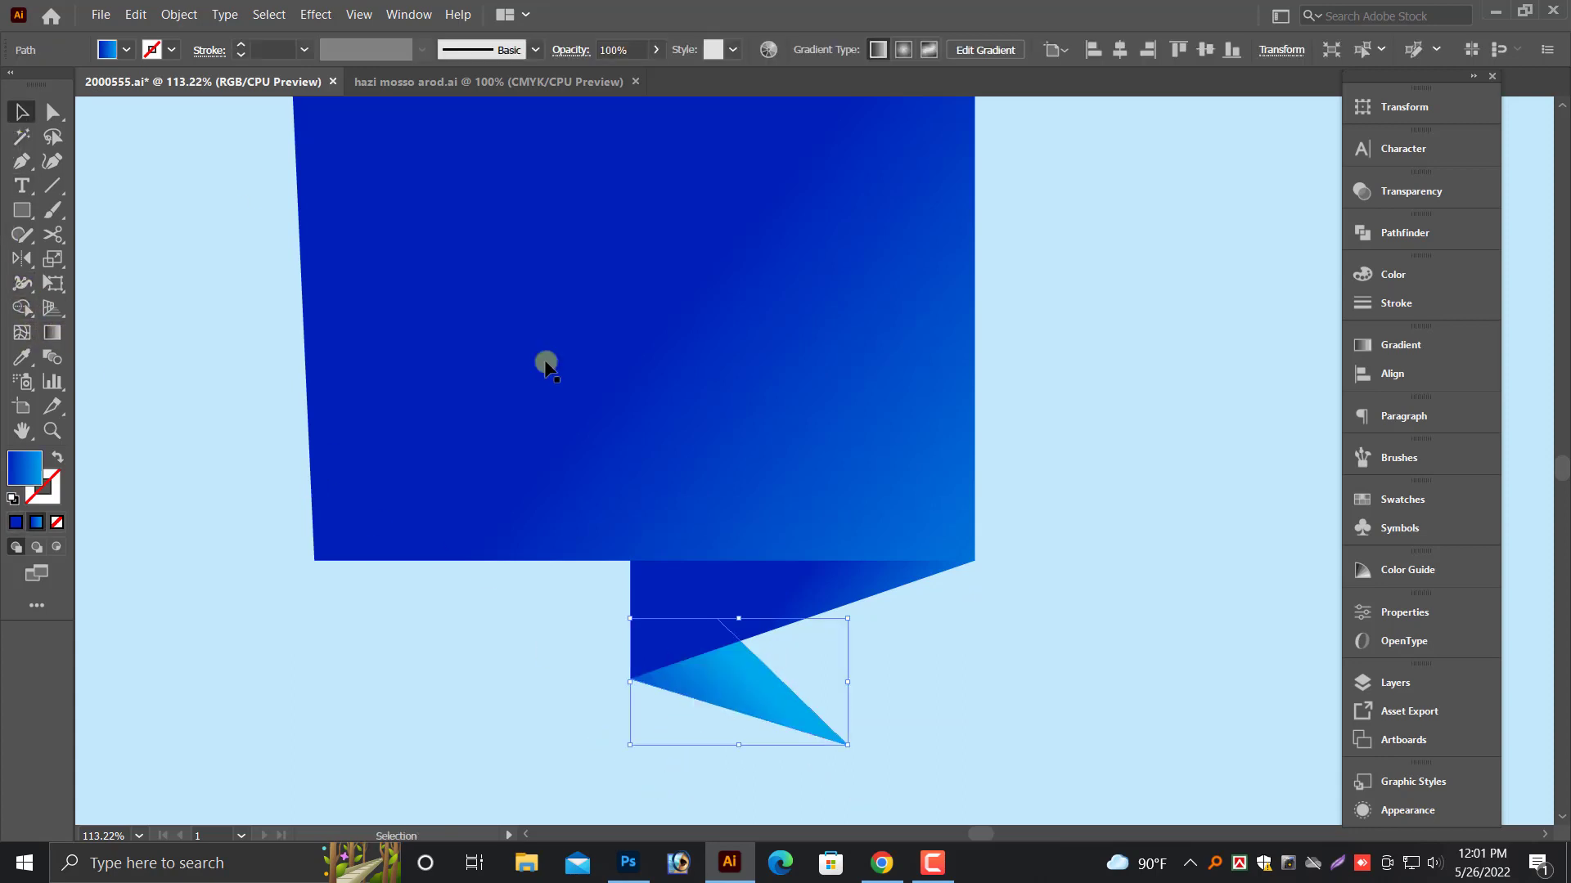
# - Redirect the fold's gradient so it runs from light blue at the left to dark blue at the right corner
pyautogui.click(684, 588)
pyautogui.click(52, 333)
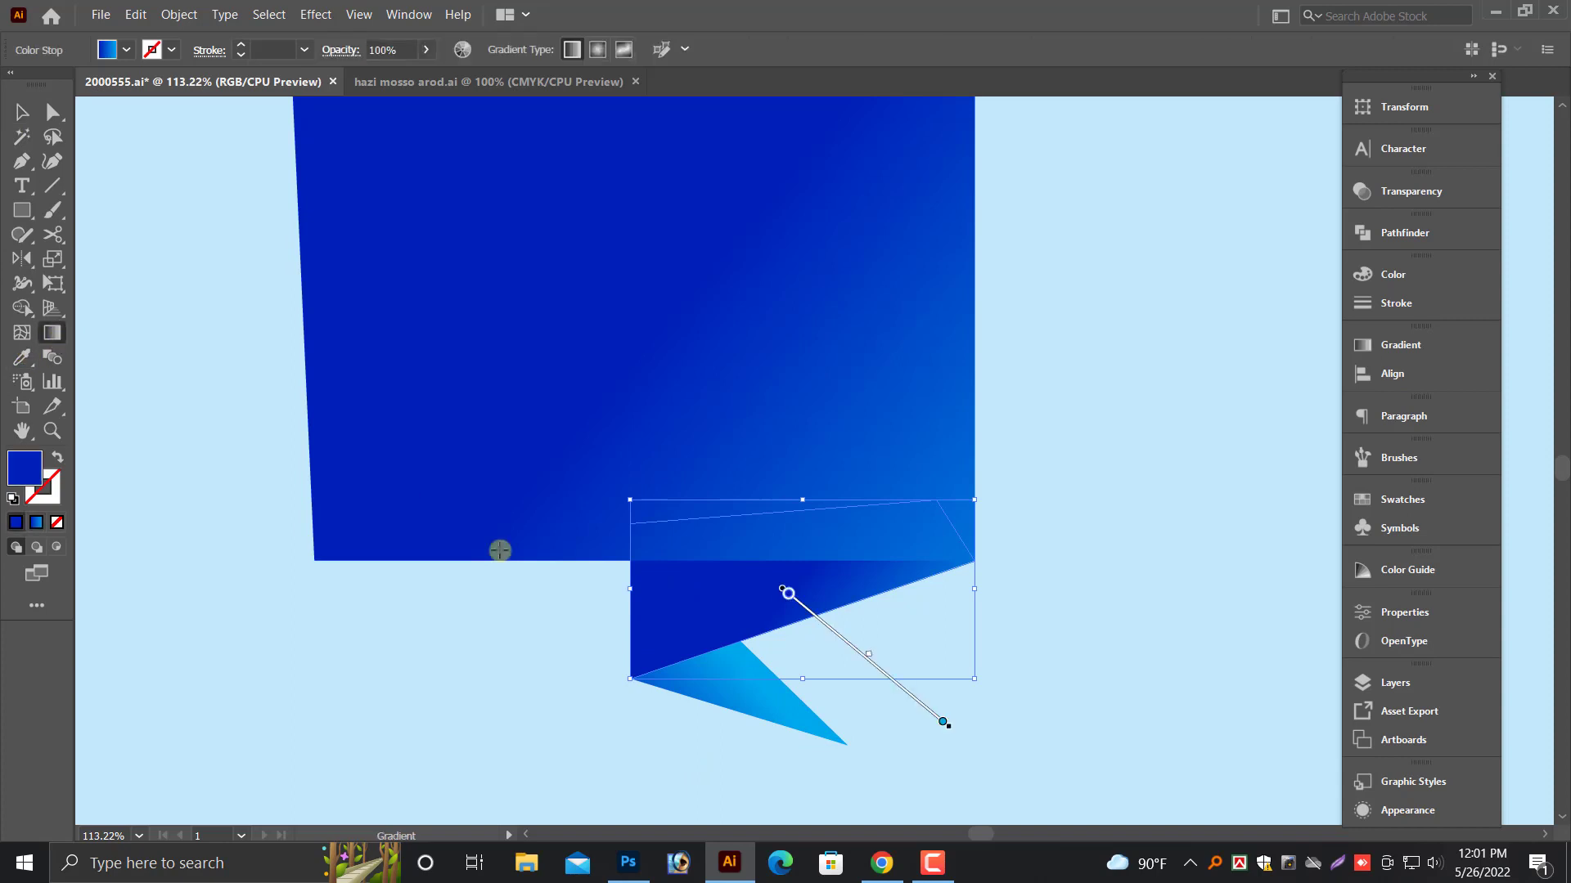
pyautogui.moveTo(574, 502); pyautogui.dragTo(820, 605)
pyautogui.moveTo(760, 565); pyautogui.dragTo(838, 647)
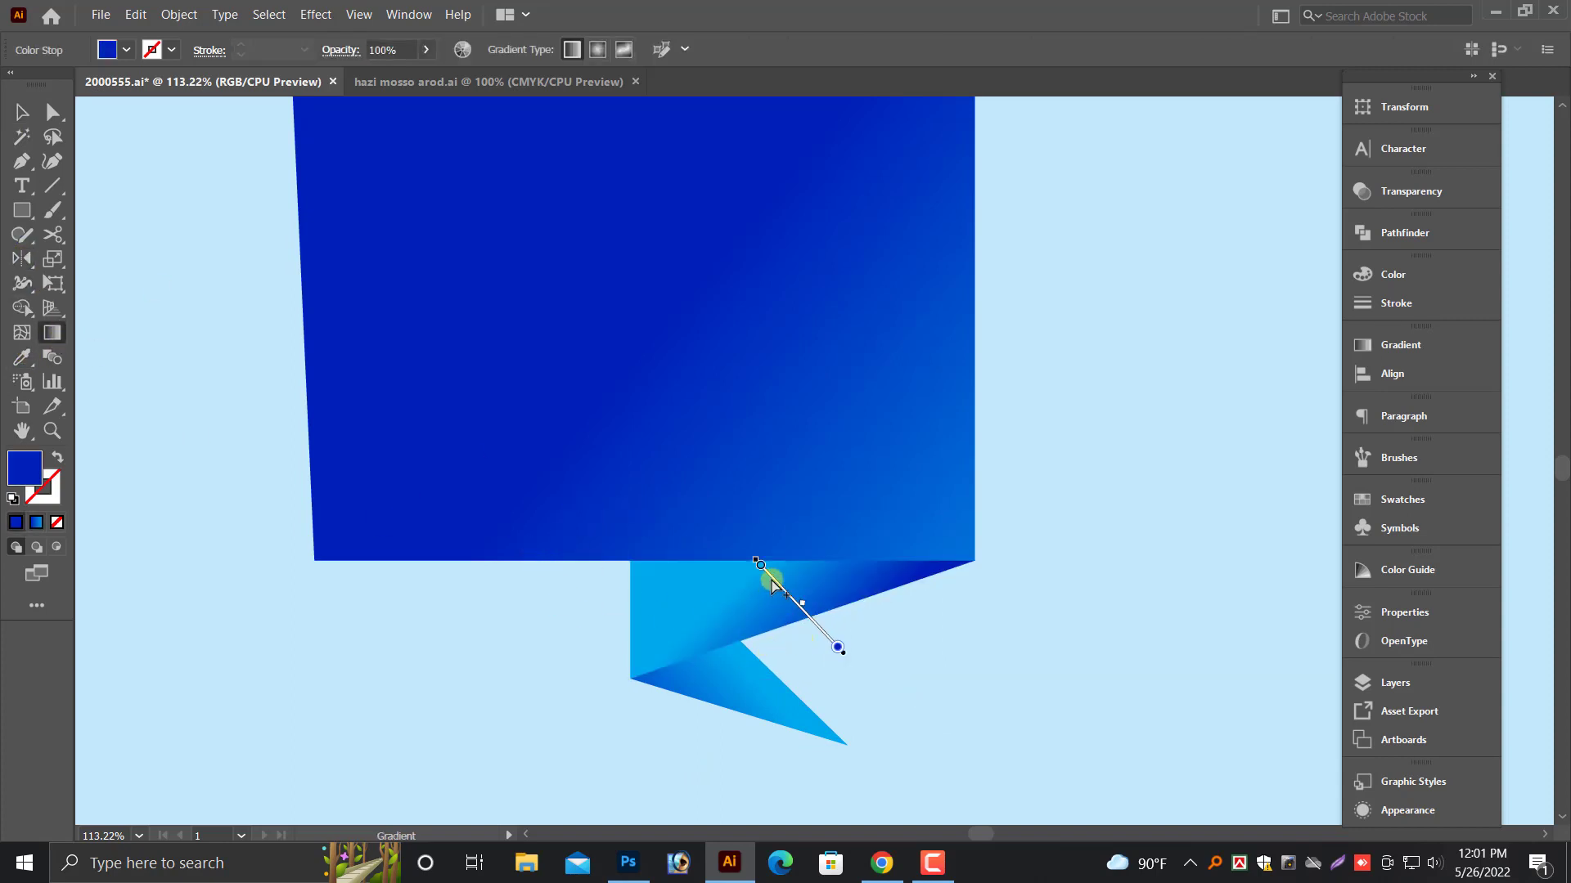
pyautogui.moveTo(772, 584); pyautogui.dragTo(748, 558)
pyautogui.click(18, 109)
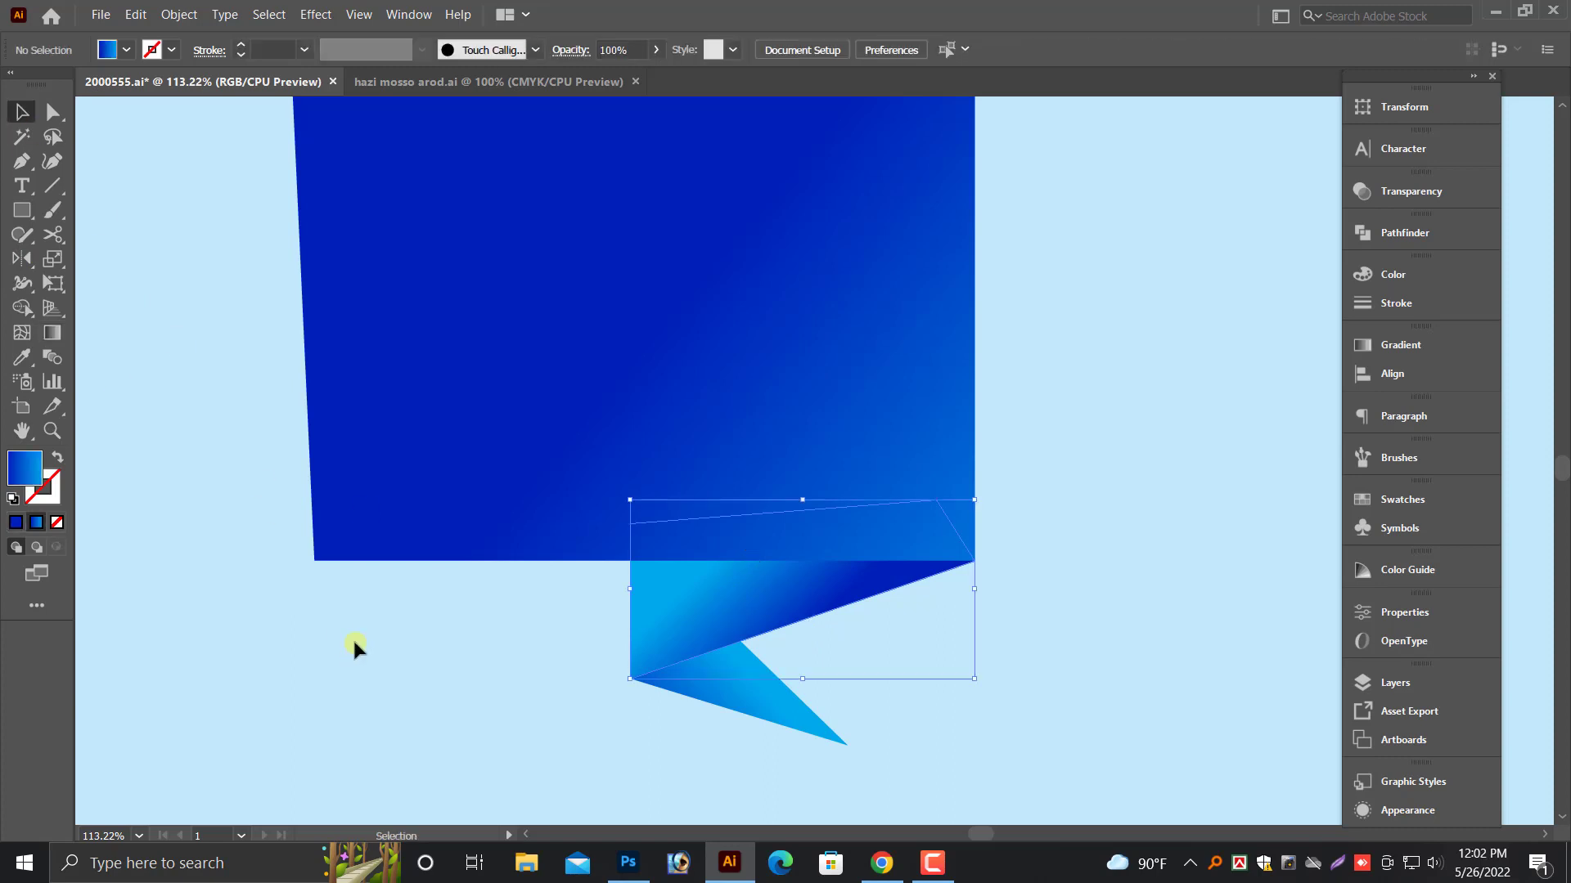
pyautogui.click(352, 637)
# - Unlock the light blue background and stretch its right edge outward to nearly double its width
pyautogui.hotkey('ctrl', '-')
pyautogui.hotkey('ctrl', '-')
pyautogui.hotkey('ctrl', '-')
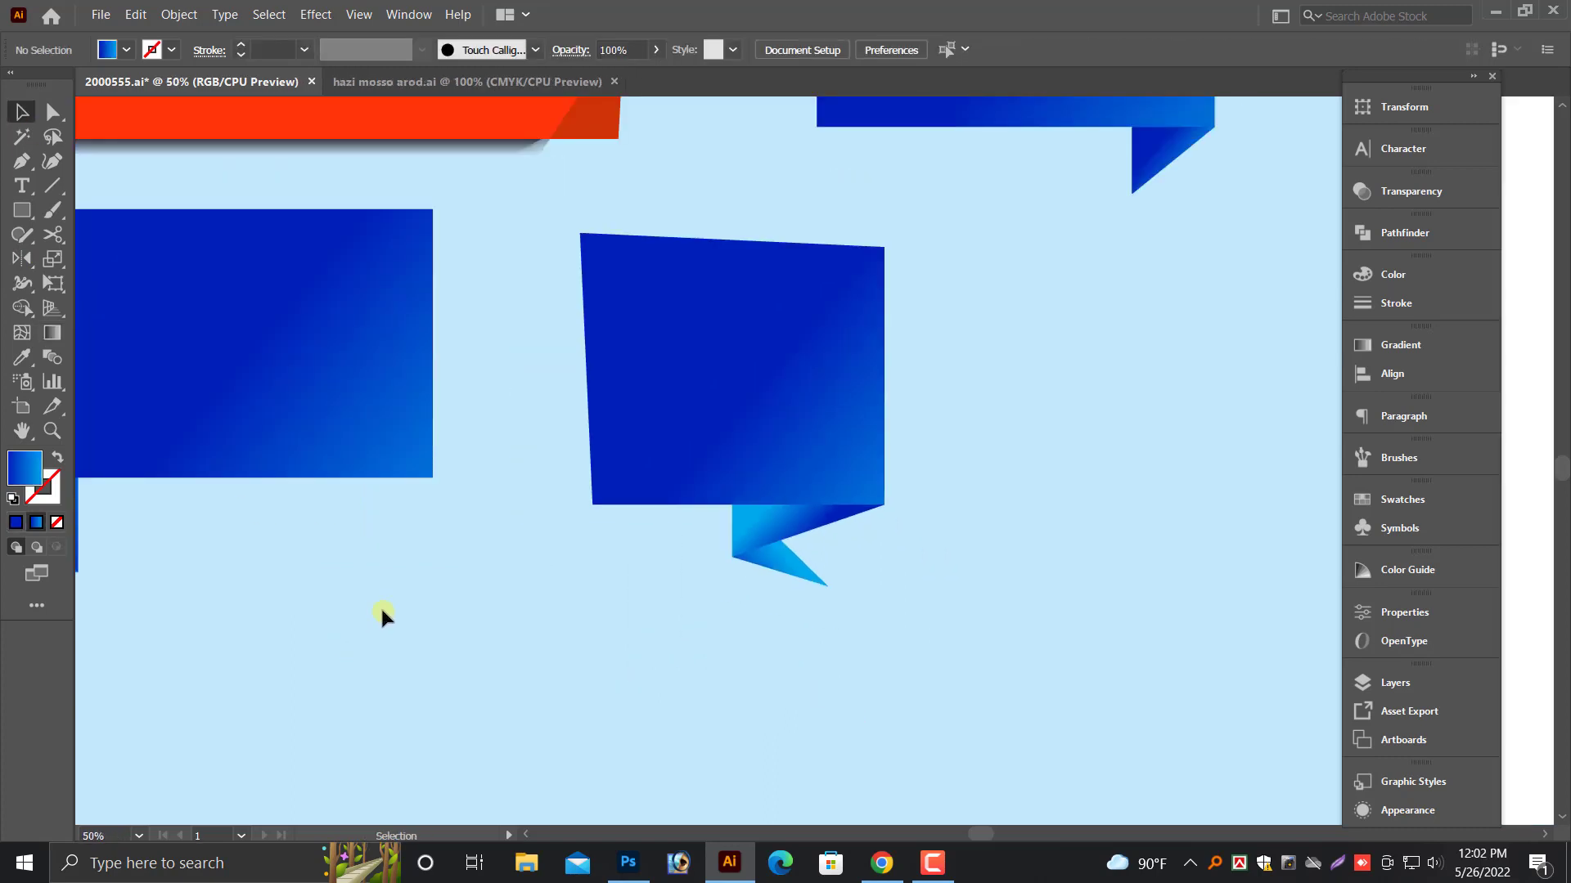
pyautogui.scroll(-1, 576, 604)
pyautogui.hotkey('ctrl', '-')
pyautogui.hotkey('ctrl', '-')
pyautogui.moveTo(619, 554); pyautogui.dragTo(528, 698)
pyautogui.hotkey('alt', 'space')
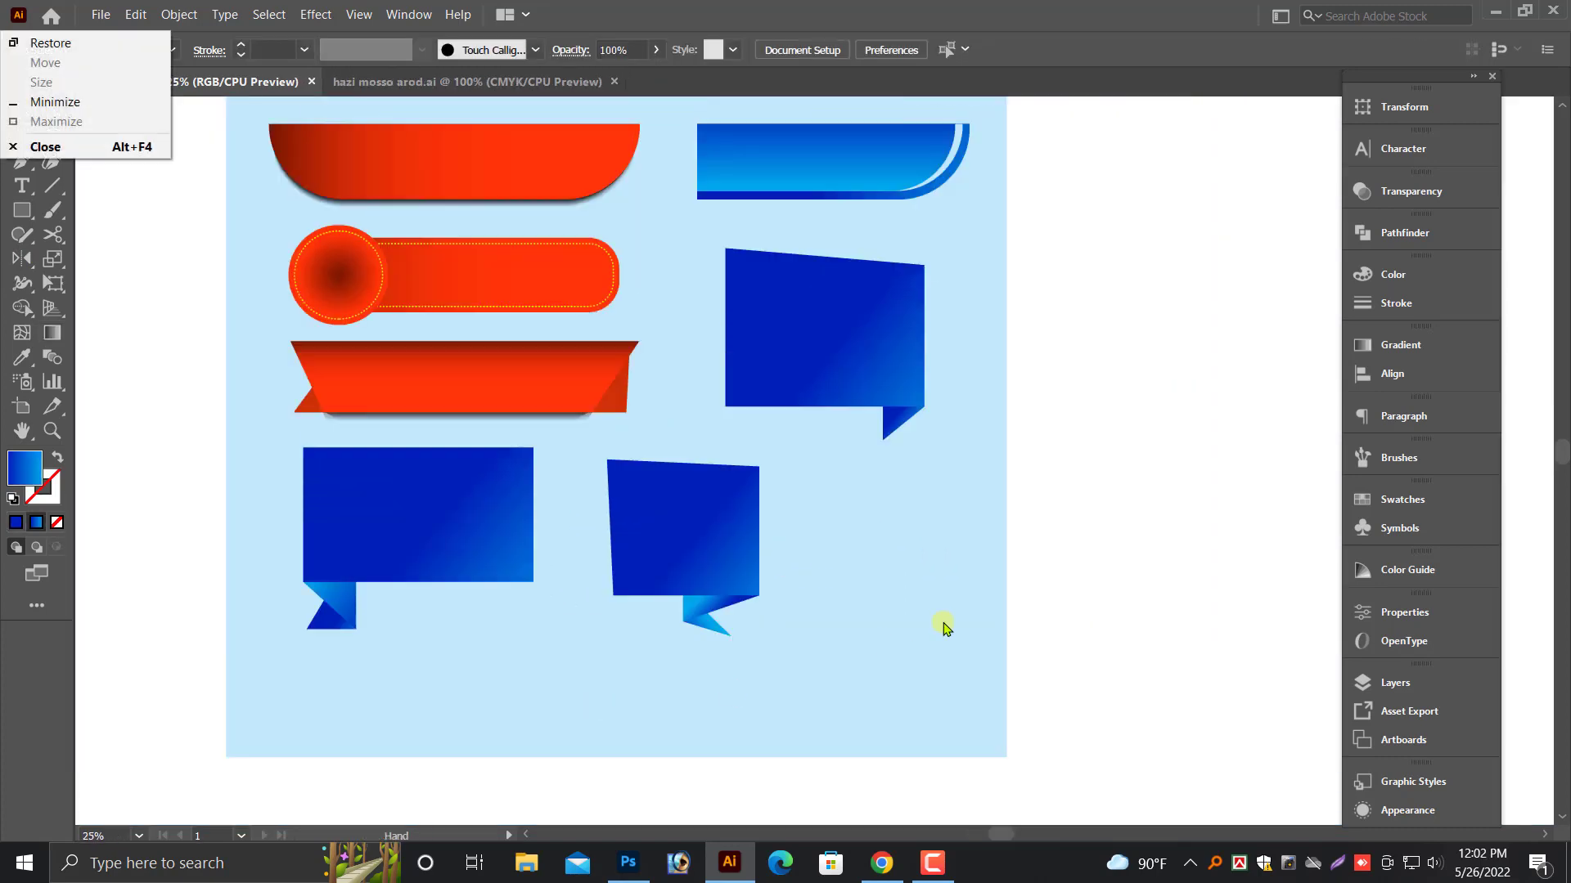
pyautogui.press('Escape')
pyautogui.hotkey('ctrl', '-')
pyautogui.moveTo(1047, 544); pyautogui.dragTo(958, 564)
pyautogui.hotkey('ctrl', 'alt', '2')
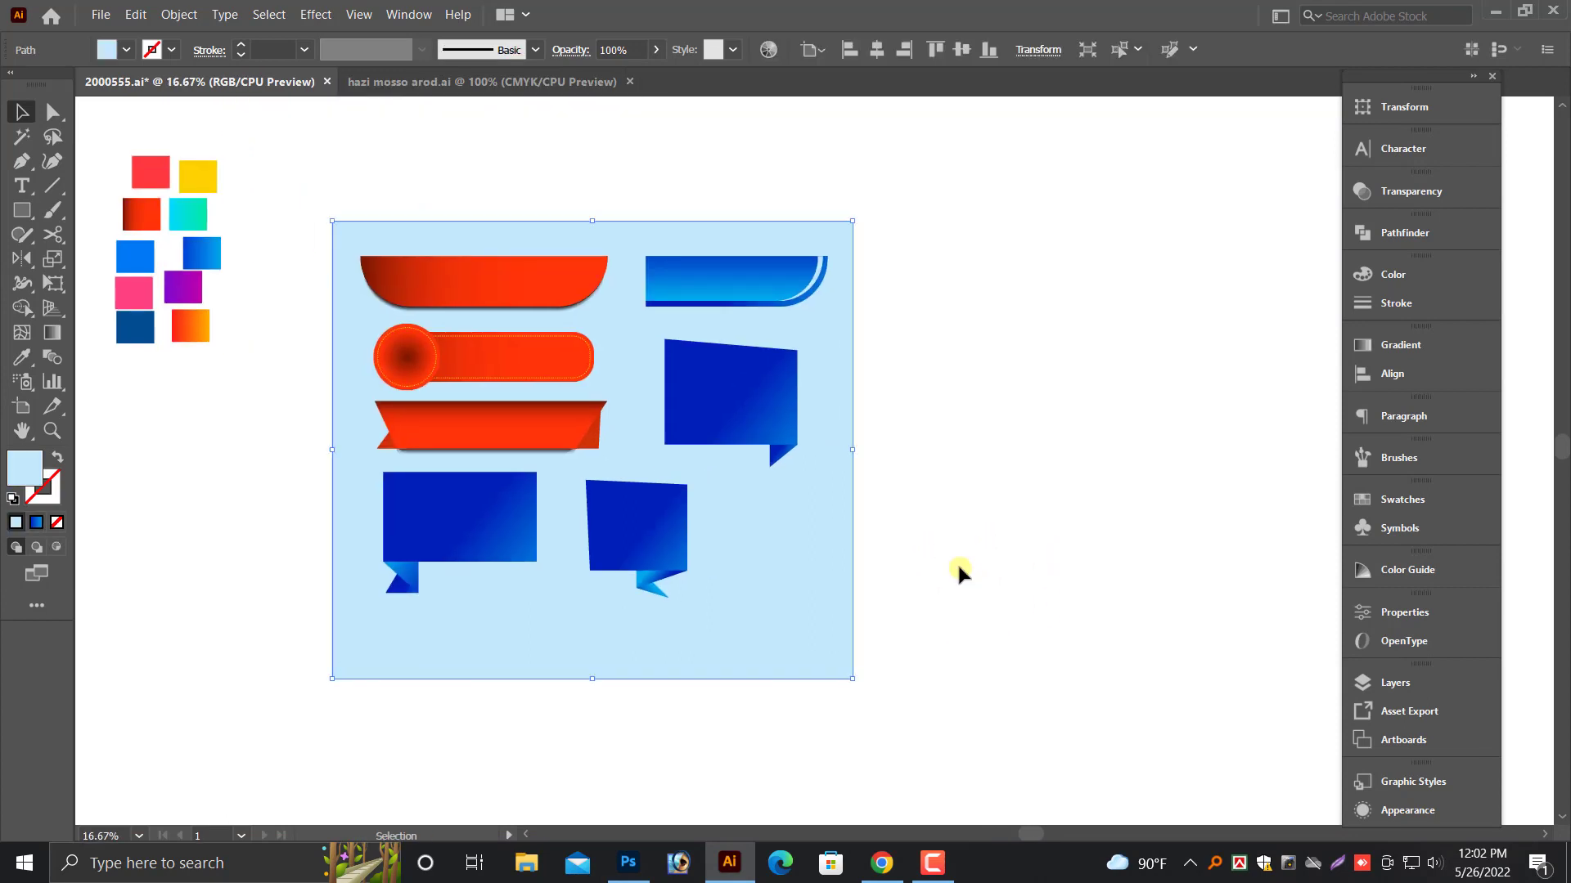
pyautogui.click(959, 562)
pyautogui.press('a')
pyautogui.moveTo(851, 449); pyautogui.dragTo(1191, 453)
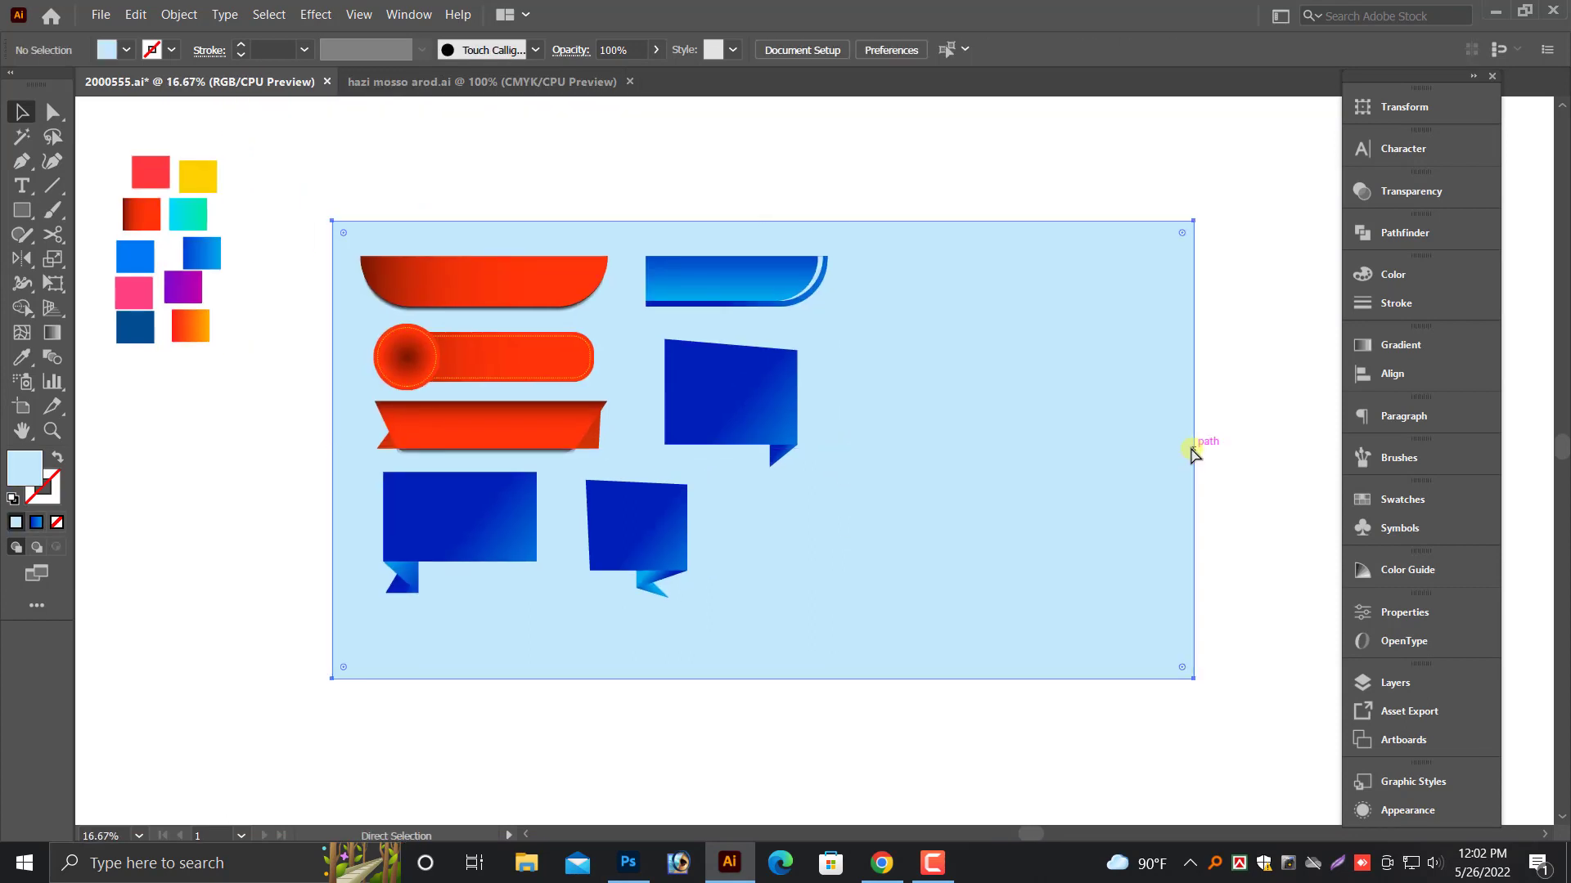
pyautogui.press('v')
# - Draw a wide rectangle in the empty background area, right of the blue rounded banner and level with its top edge
pyautogui.hotkey('ctrl', '+')
pyautogui.hotkey('ctrl', '+')
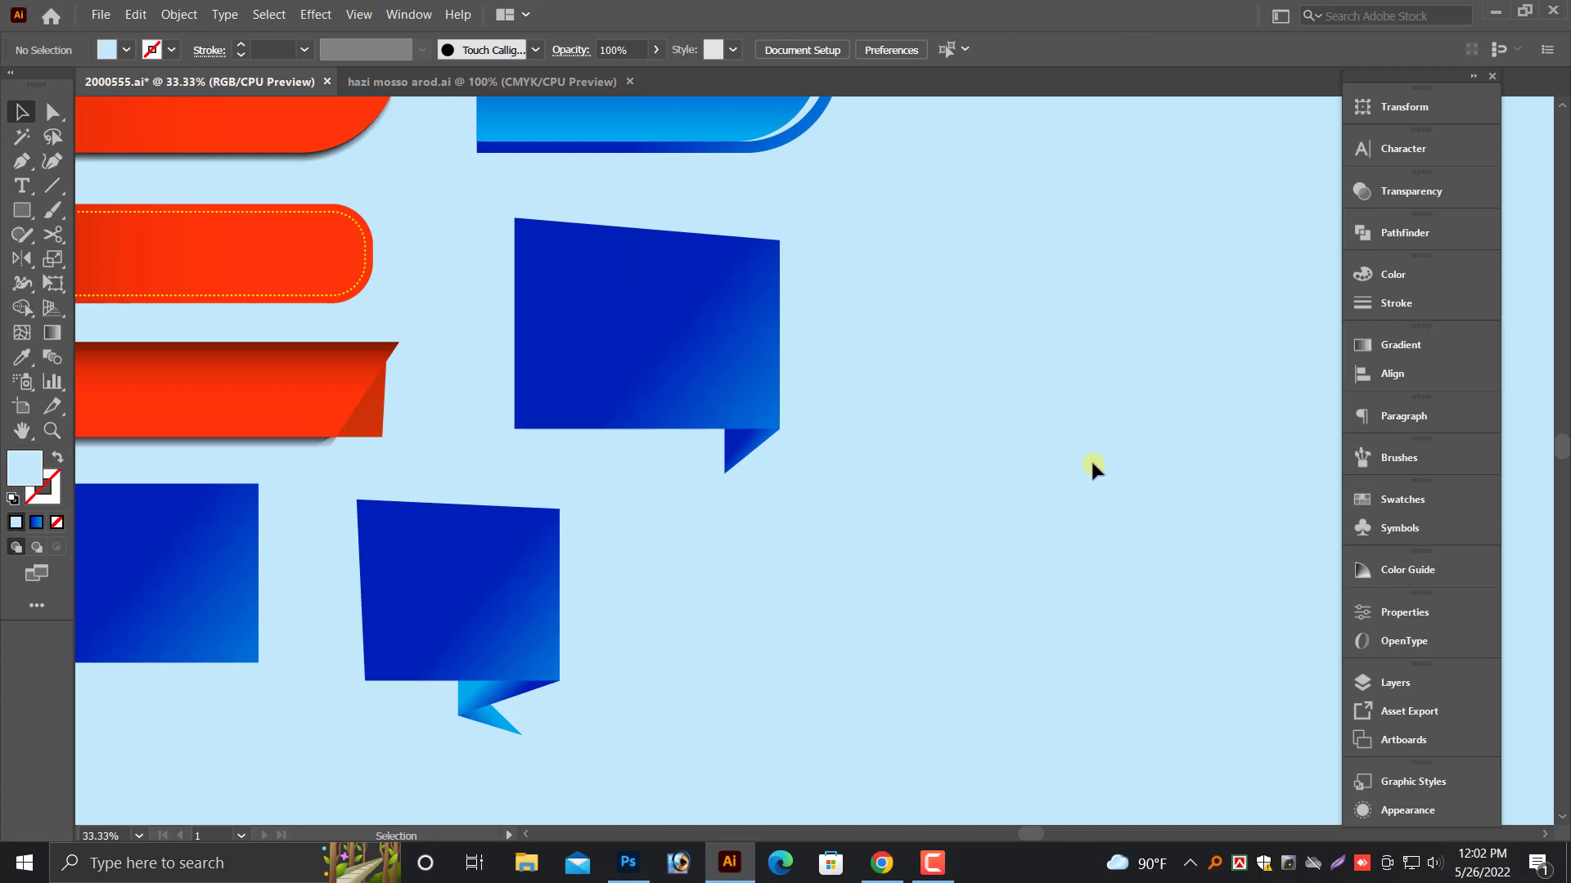
pyautogui.scroll(1, 1092, 464)
pyautogui.moveTo(975, 424); pyautogui.dragTo(697, 540)
pyautogui.hotkey('alt', 'space')
pyautogui.hotkey('alt', 'space')
pyautogui.click(18, 215)
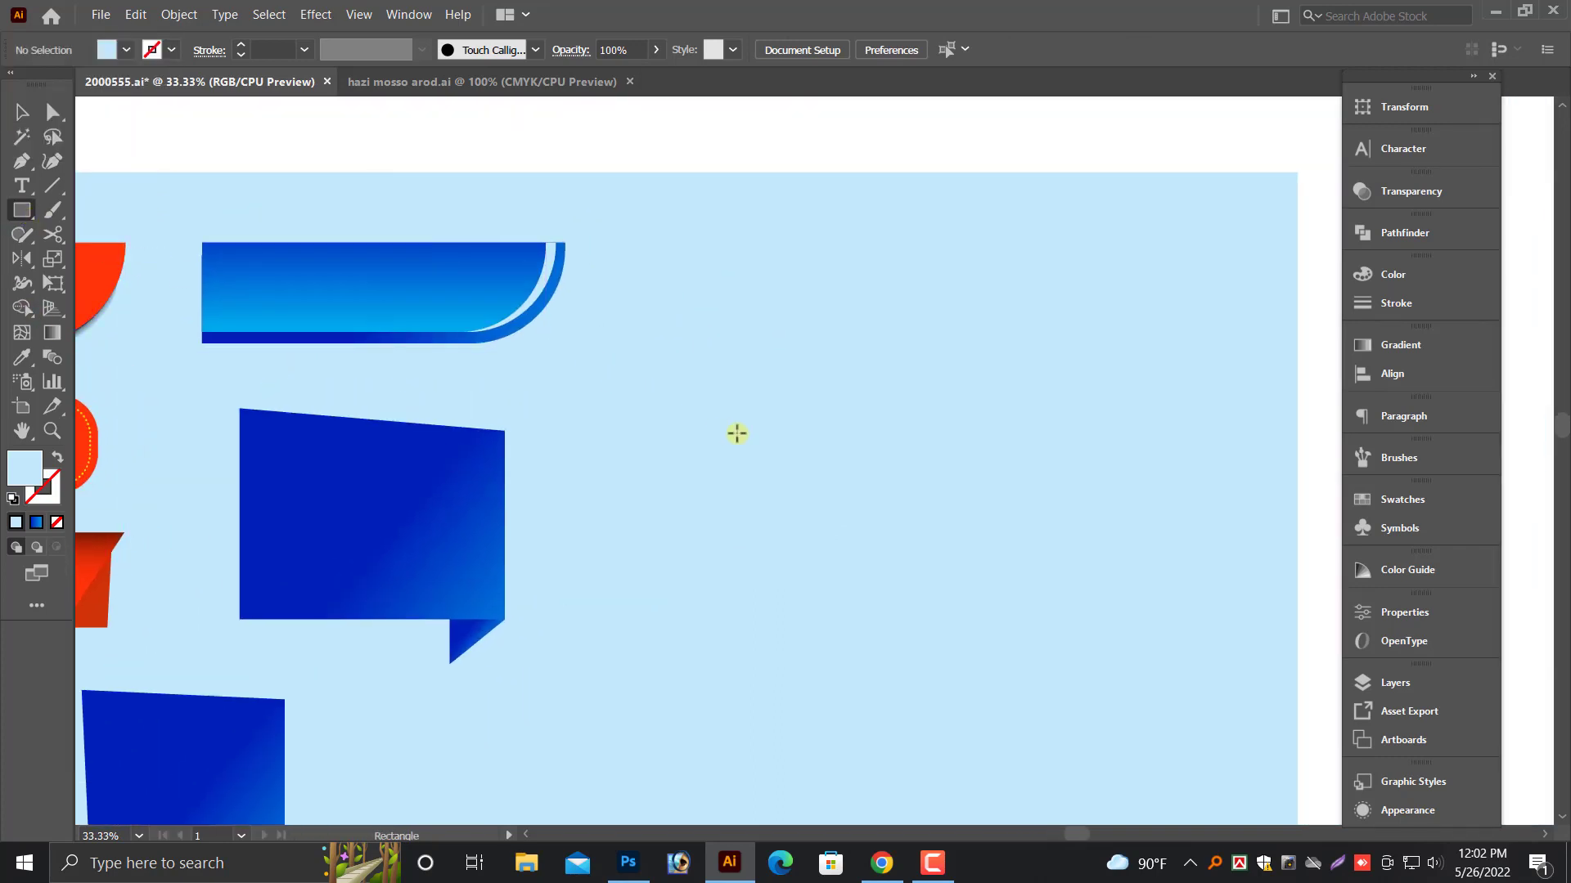
pyautogui.scroll(2, 670, 287)
pyautogui.moveTo(676, 282); pyautogui.dragTo(1058, 418)
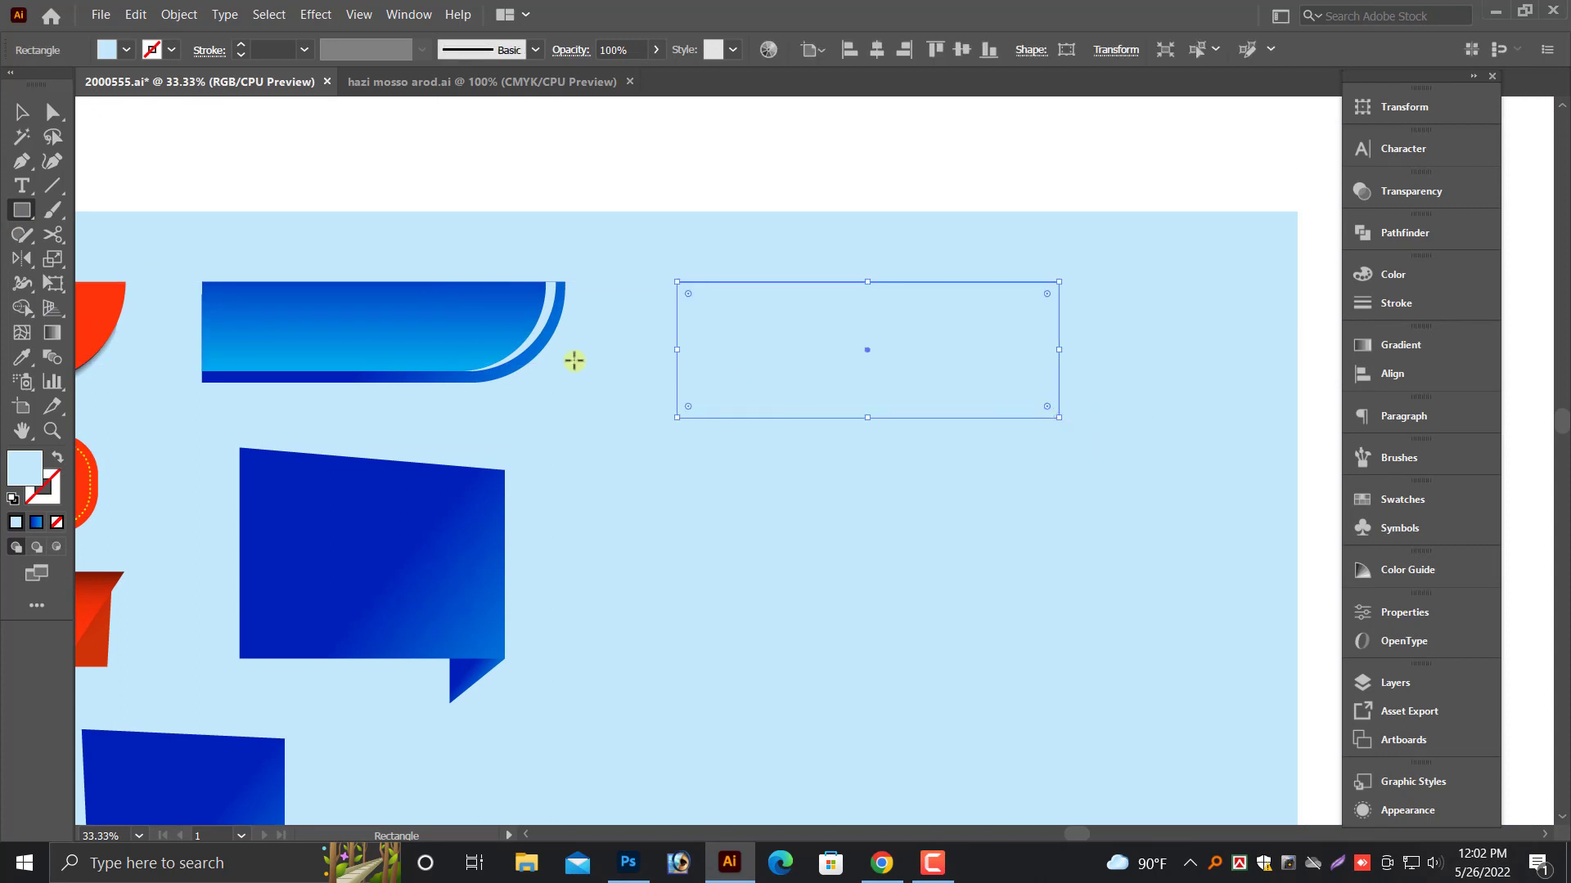
pyautogui.click(20, 112)
# - Fill the new wide rectangle with the purple-to-magenta gradient sampled from the swatch squares left of the background
pyautogui.hotkey('ctrl', '-')
pyautogui.hotkey('ctrl', '-')
pyautogui.hotkey('ctrl', '-')
pyautogui.hotkey('ctrl', '-')
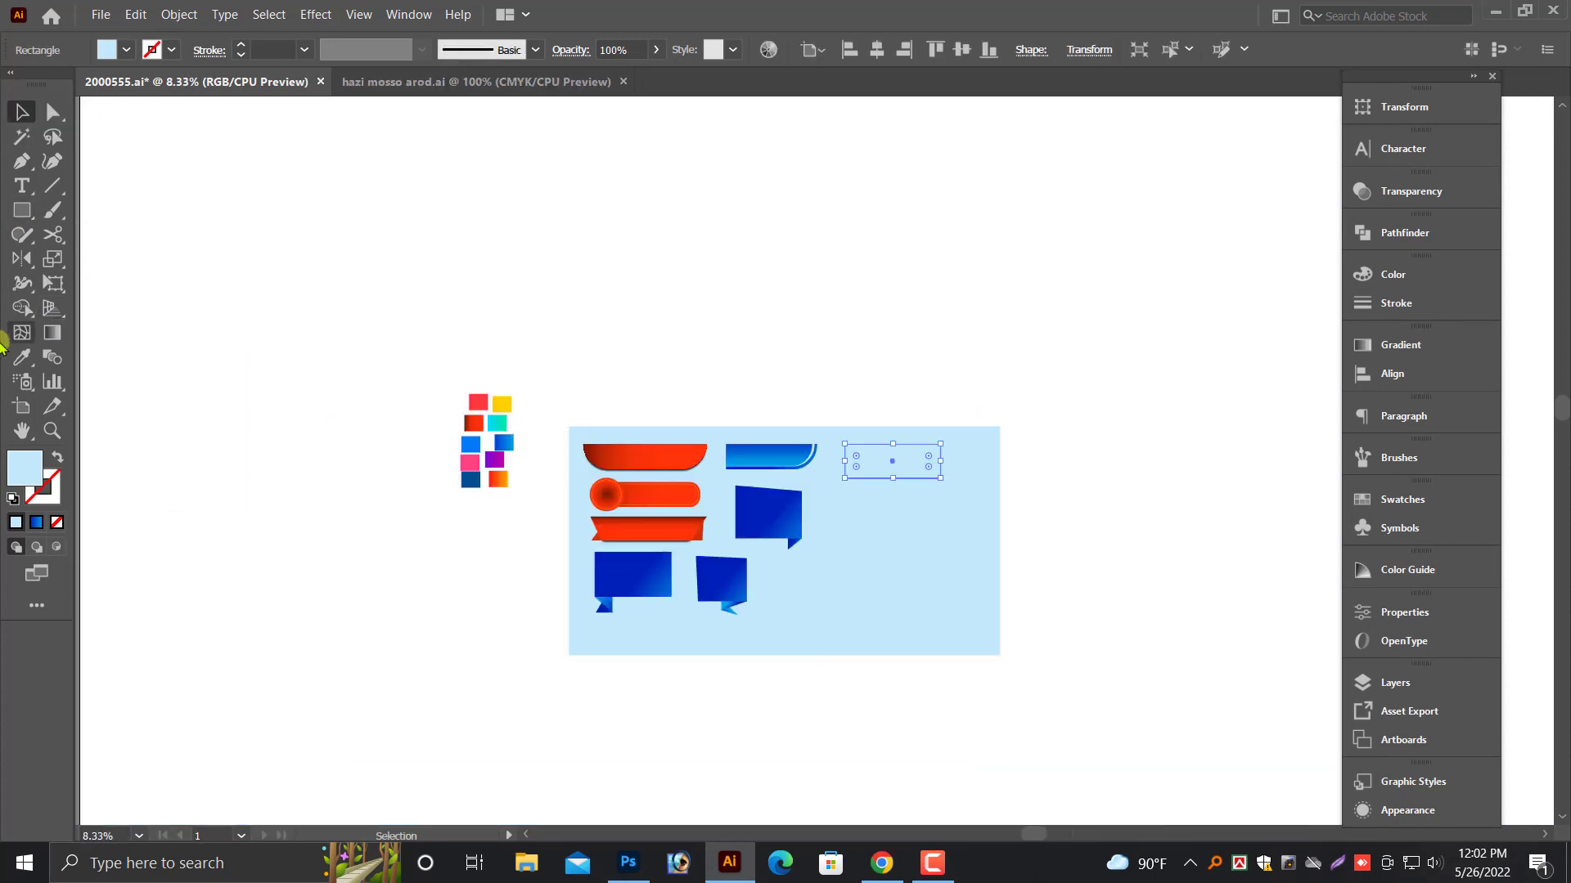
pyautogui.click(15, 361)
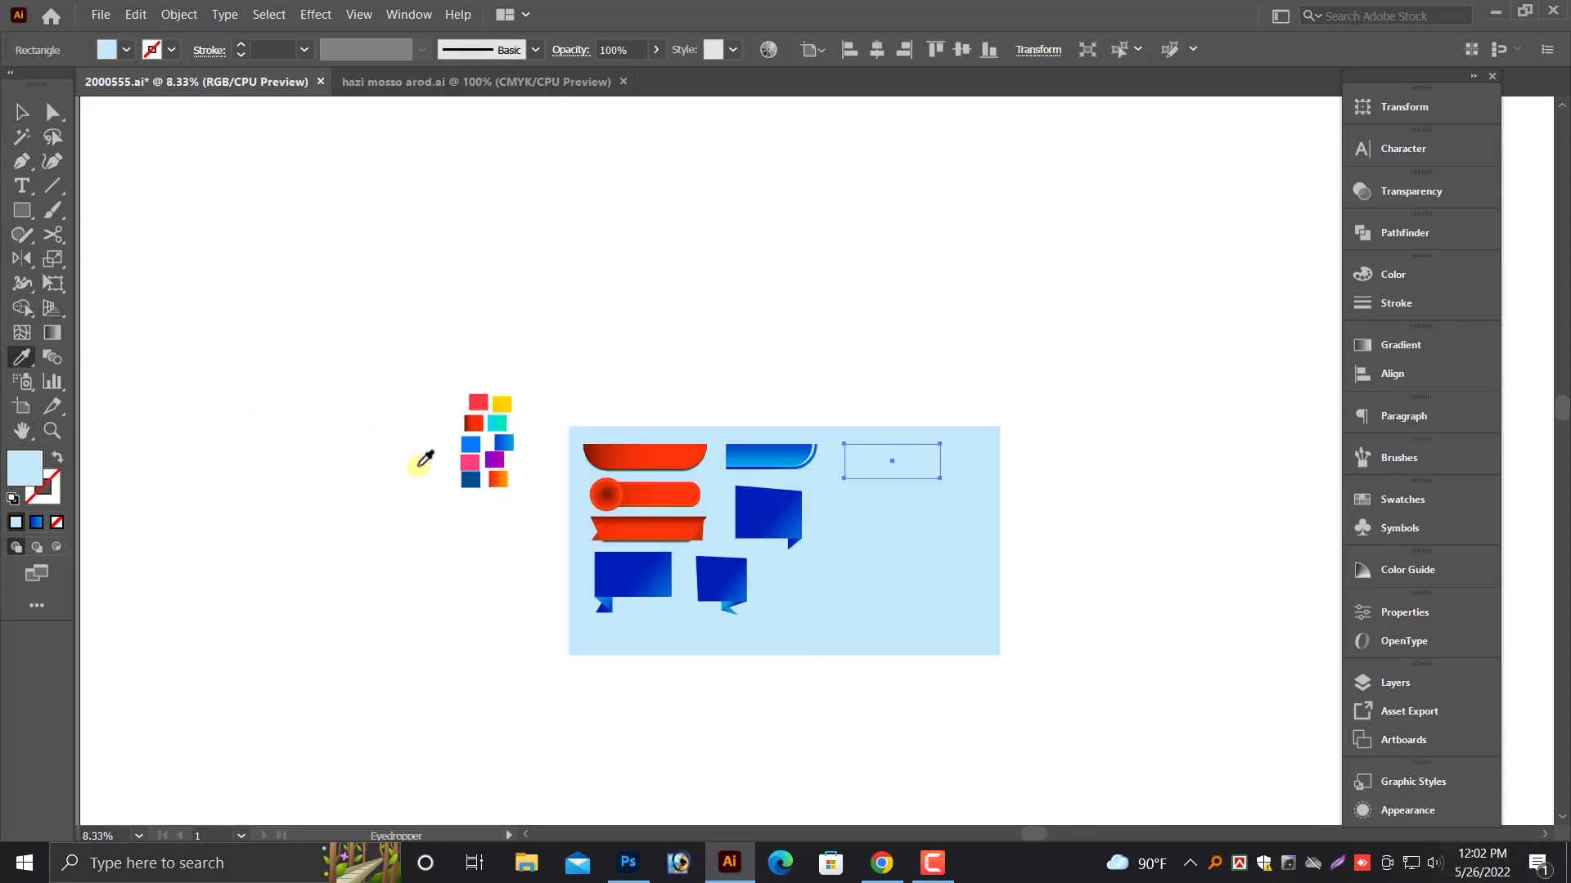
pyautogui.click(472, 464)
pyautogui.click(496, 463)
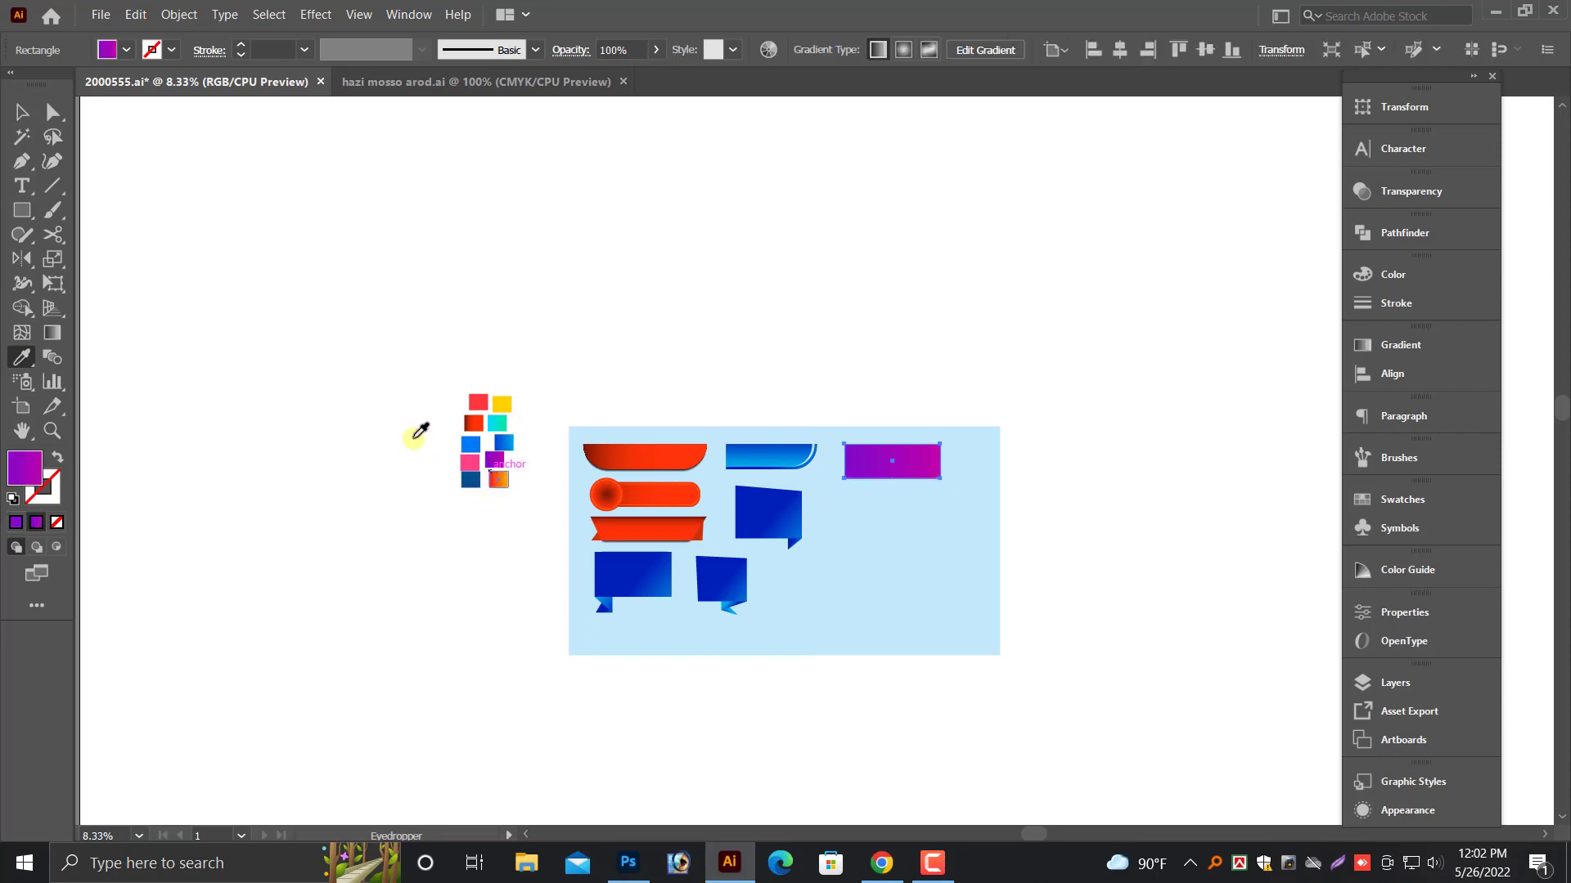
pyautogui.click(27, 110)
# - Draw a four-sided flap from the purple rectangle's lower-left corner, sloping down past mid-width and closing with its upper edge overlapping the rectangle
pyautogui.moveTo(757, 355); pyautogui.dragTo(1049, 514)
pyautogui.moveTo(921, 547); pyautogui.dragTo(989, 554)
pyautogui.click(570, 461)
pyautogui.moveTo(602, 439); pyautogui.dragTo(1184, 674)
pyautogui.moveTo(1052, 658); pyautogui.dragTo(1019, 581)
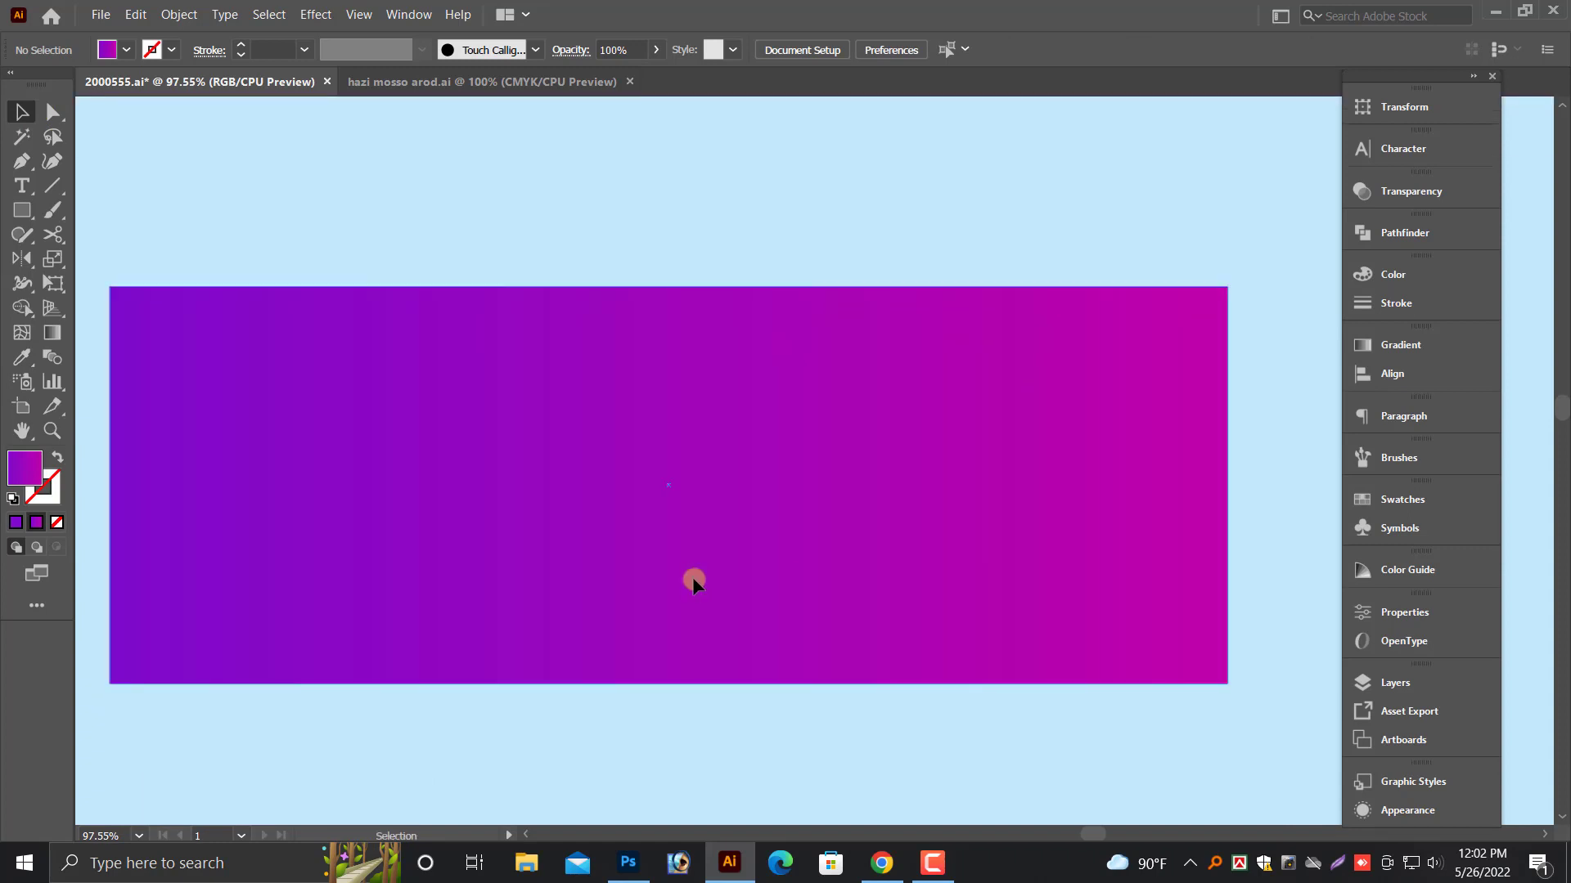
pyautogui.click(692, 577)
pyautogui.scroll(-6, 692, 577)
pyautogui.click(654, 657)
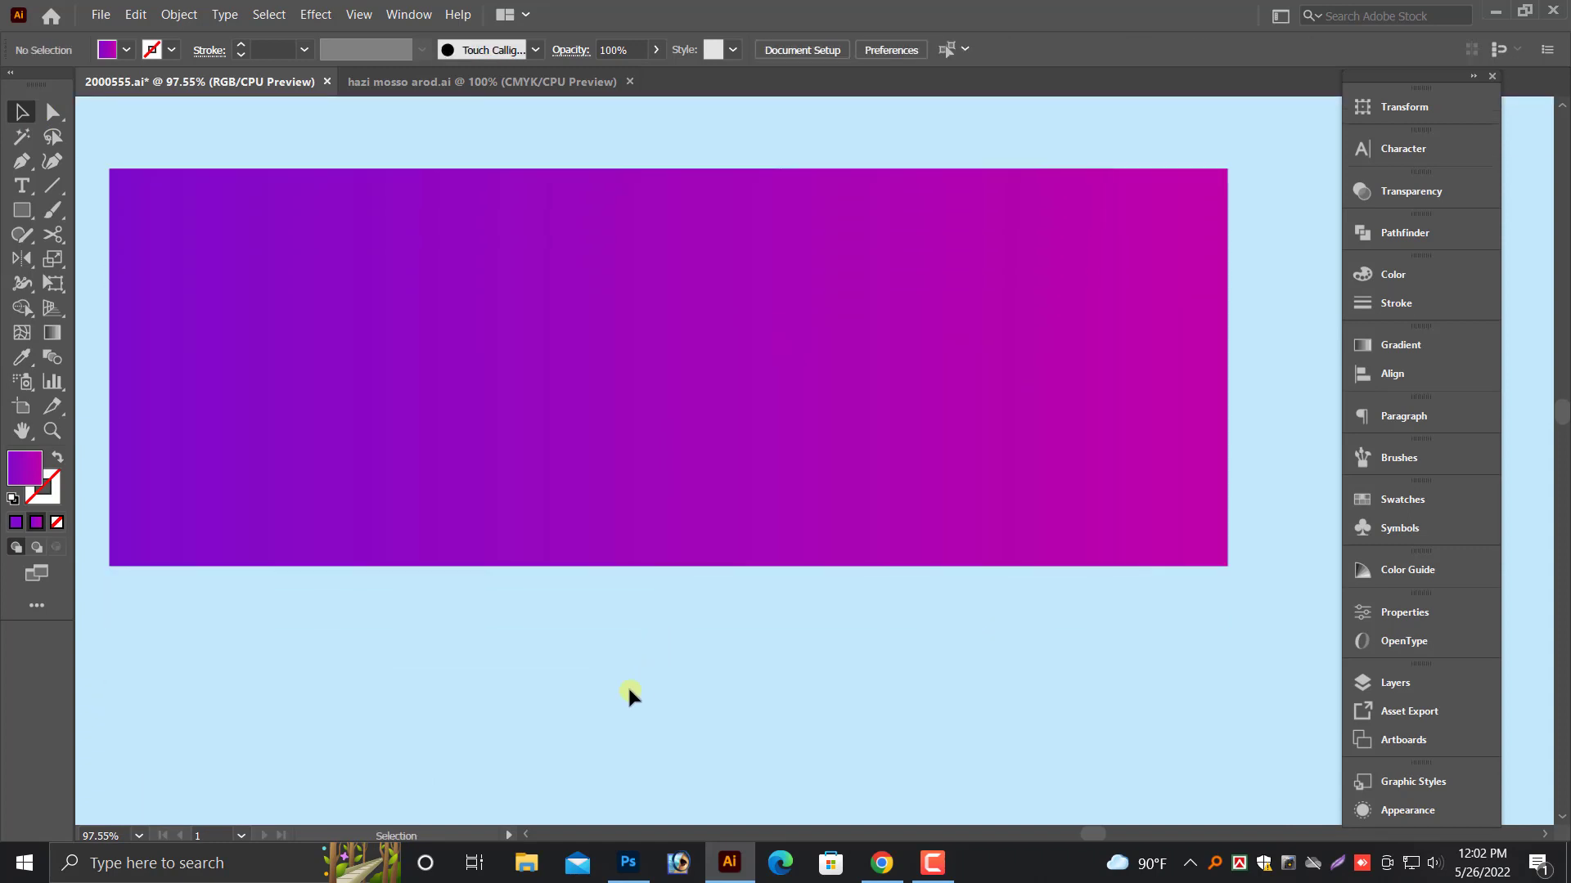
pyautogui.click(22, 163)
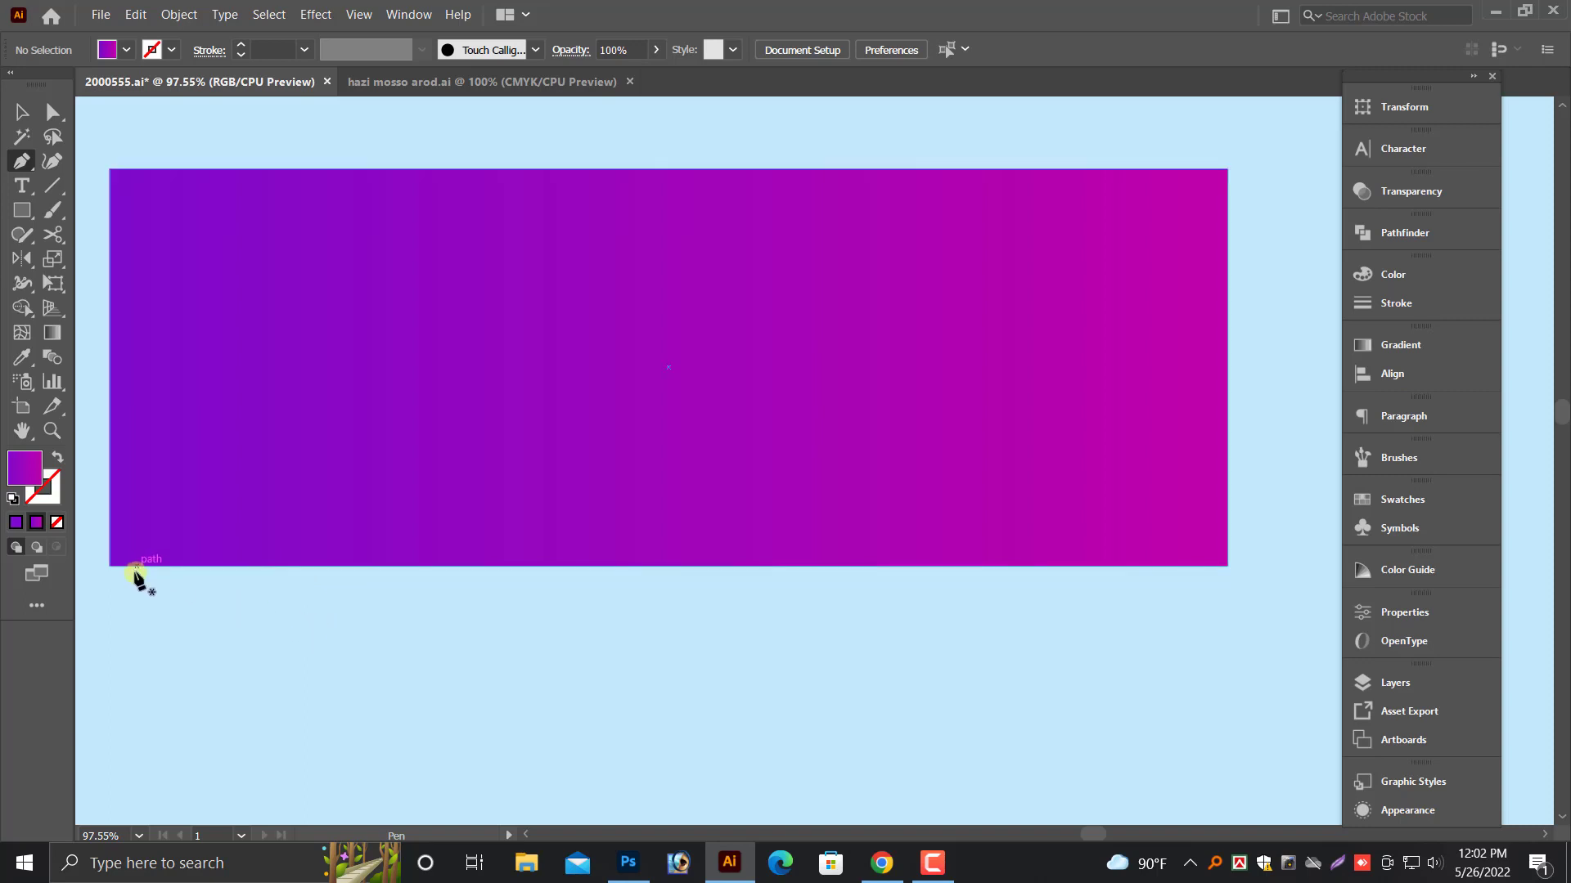
pyautogui.click(110, 565)
pyautogui.click(843, 680)
pyautogui.click(842, 544)
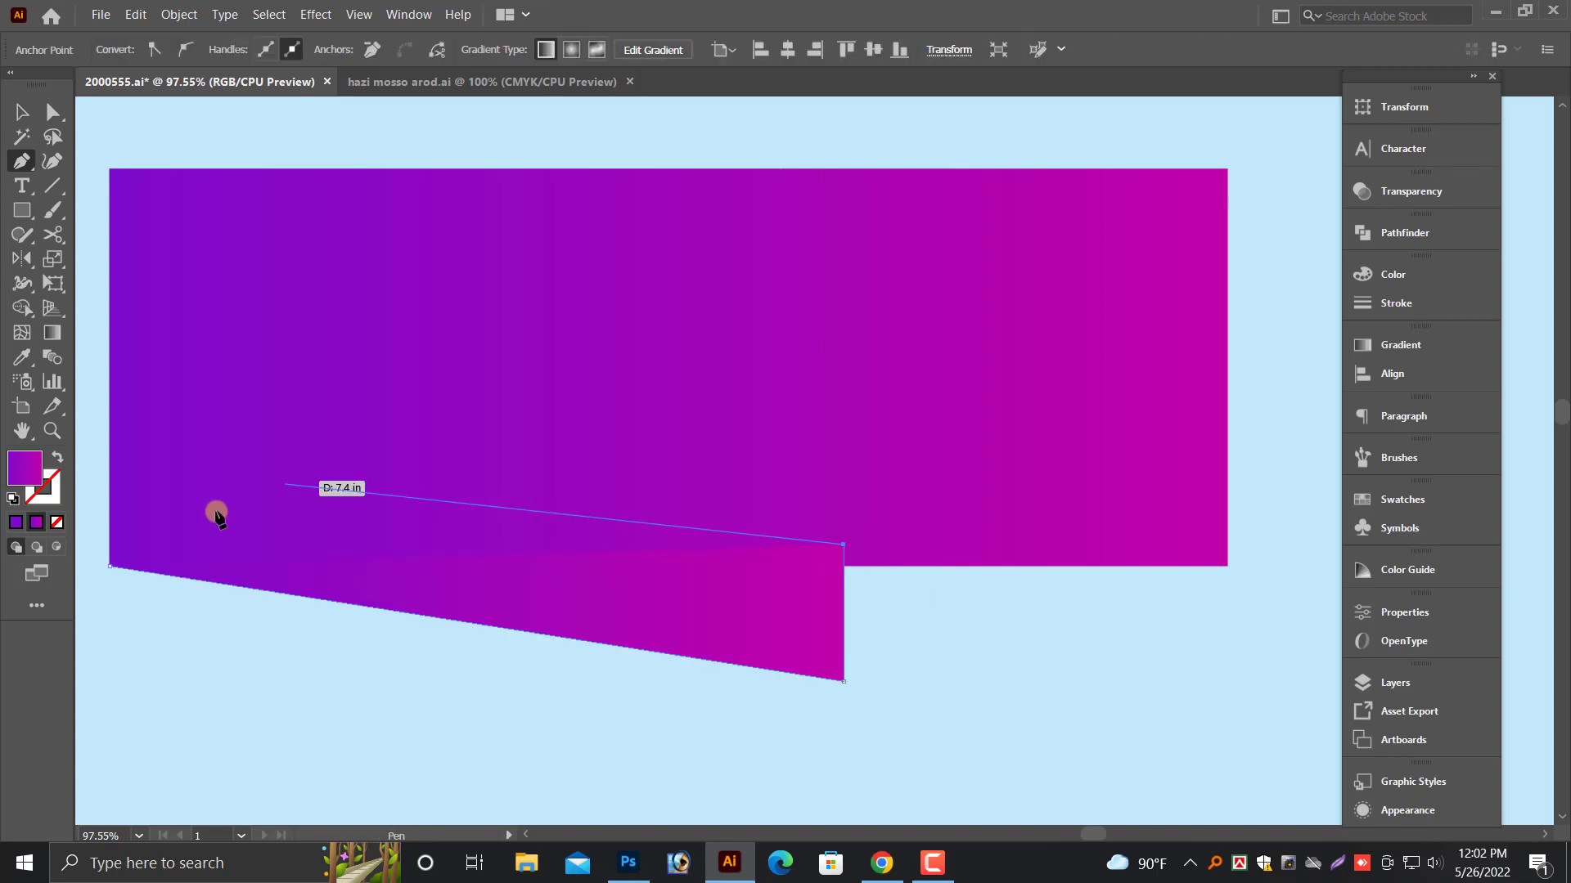
pyautogui.click(120, 544)
pyautogui.click(111, 566)
pyautogui.press('v')
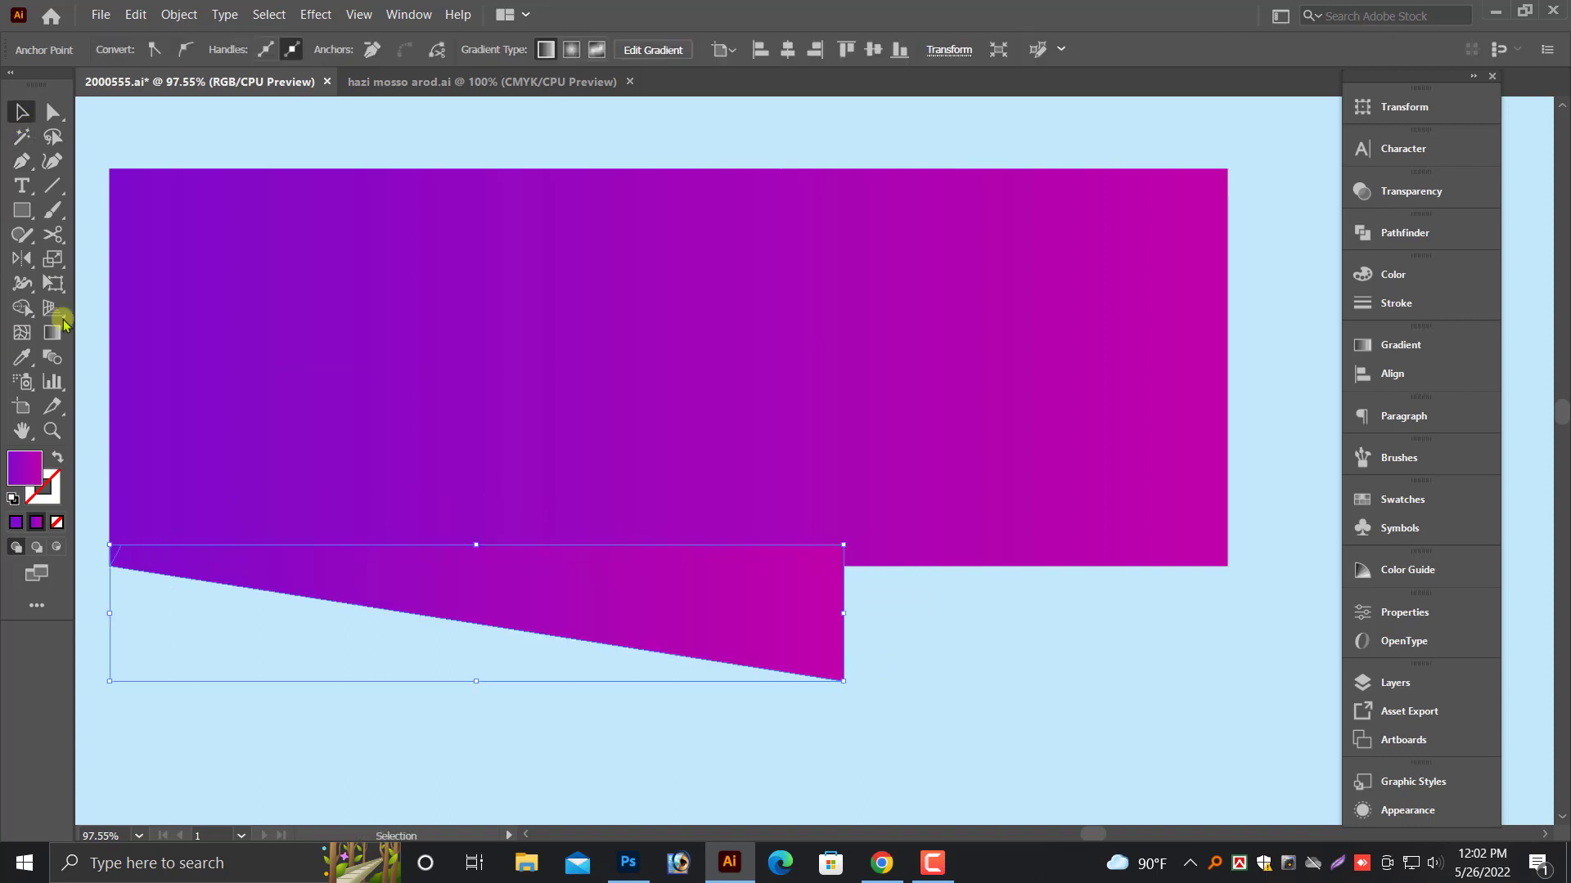
# - Redirect the flap's gradient from magenta at its upper edge toward purple below, and bring the rectangle in front of the flap
pyautogui.click(51, 333)
pyautogui.moveTo(497, 558); pyautogui.dragTo(433, 759)
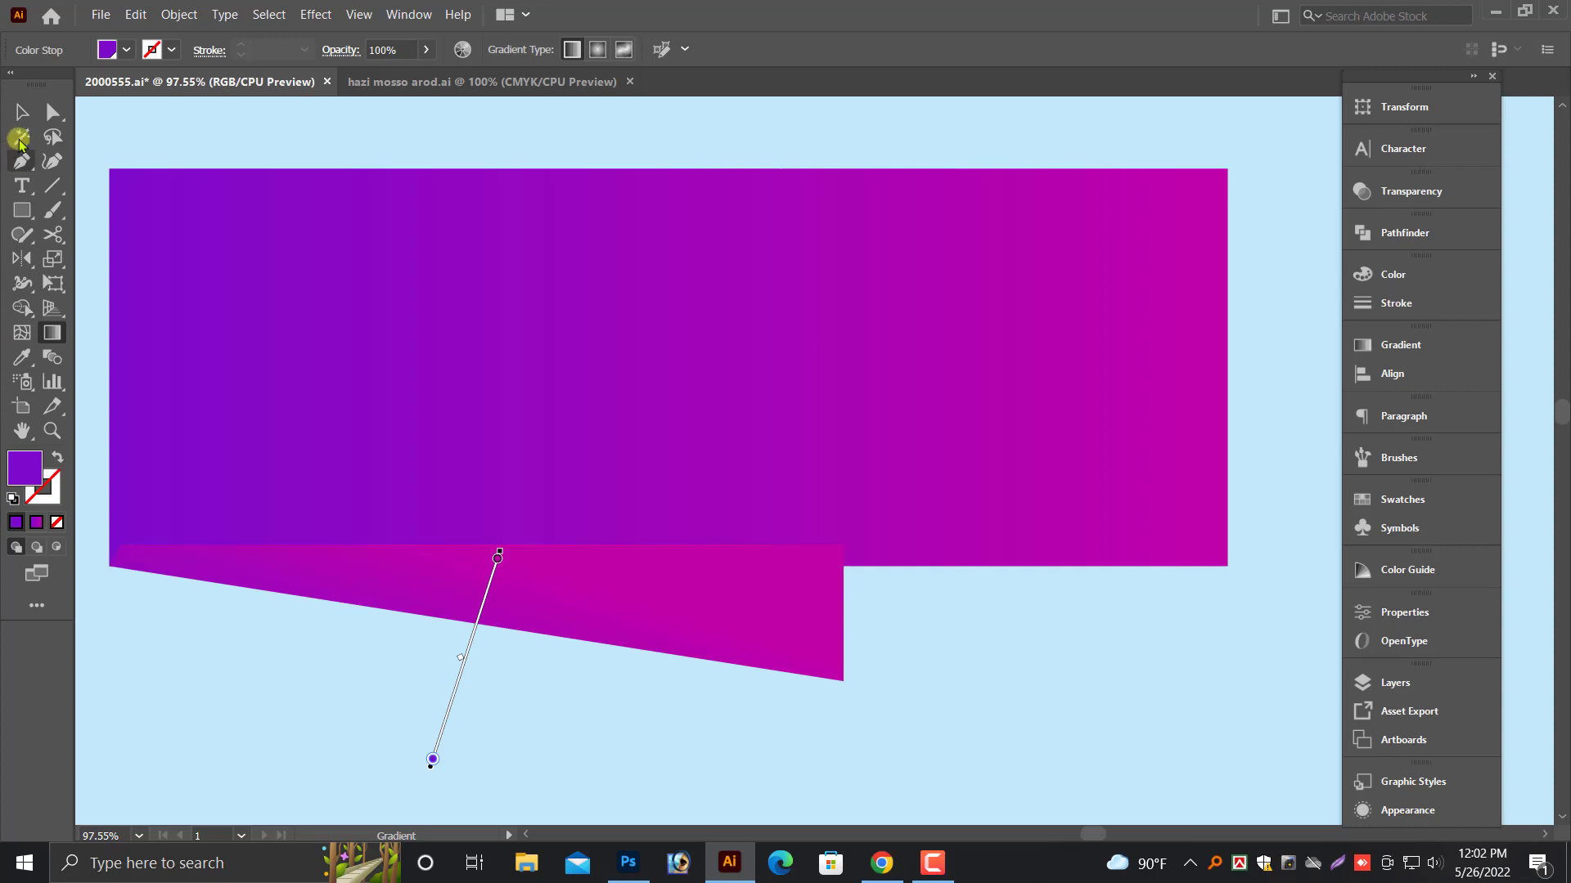
pyautogui.click(21, 112)
pyautogui.click(565, 372)
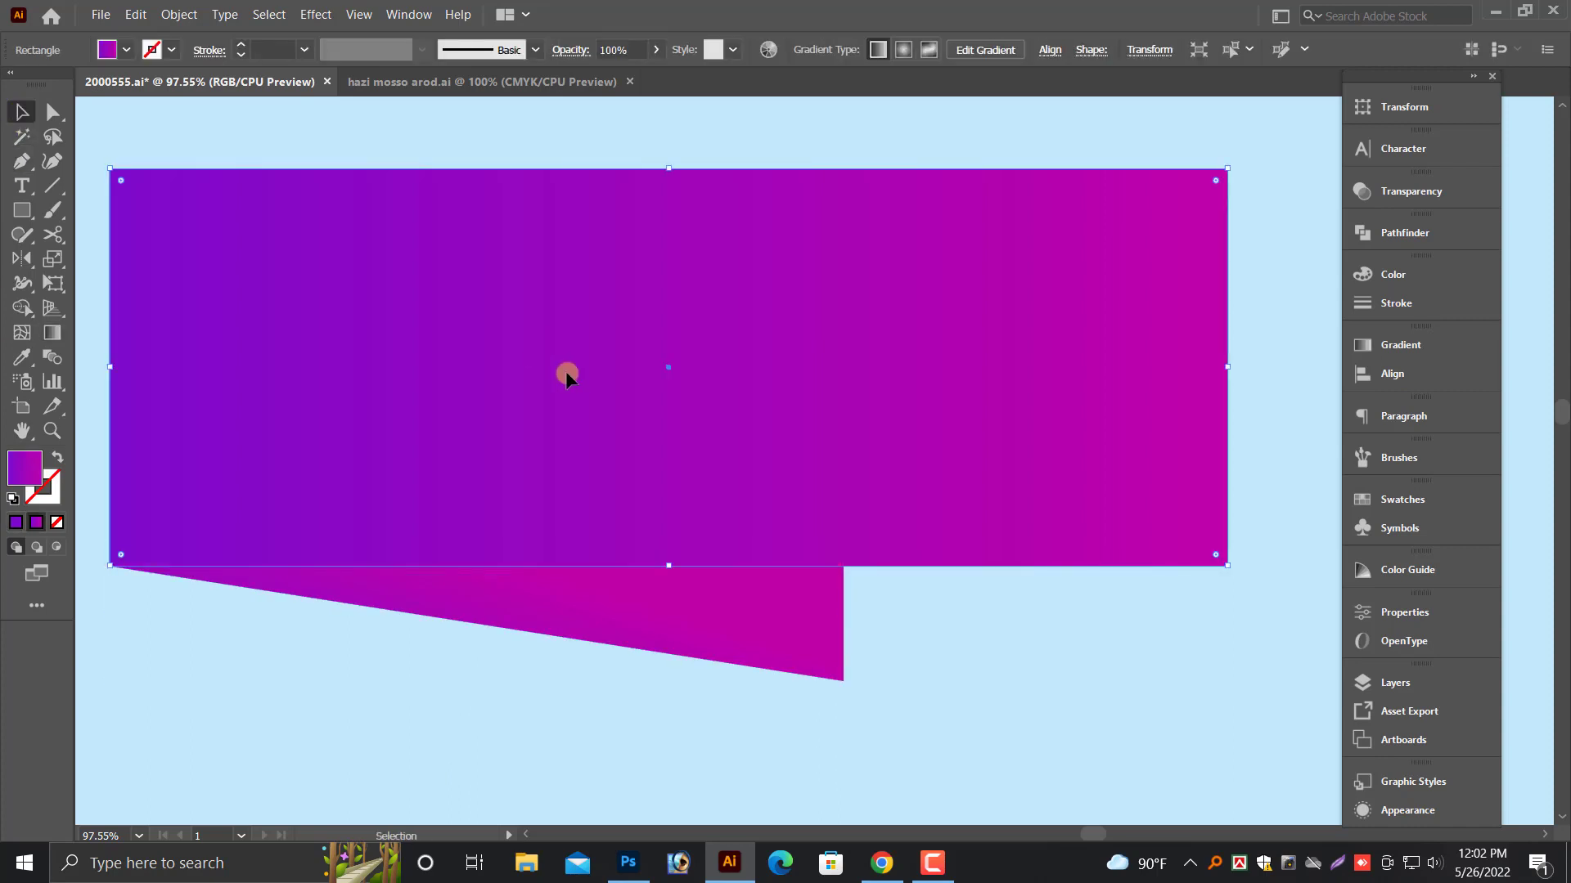
pyautogui.scroll(-2, 614, 392)
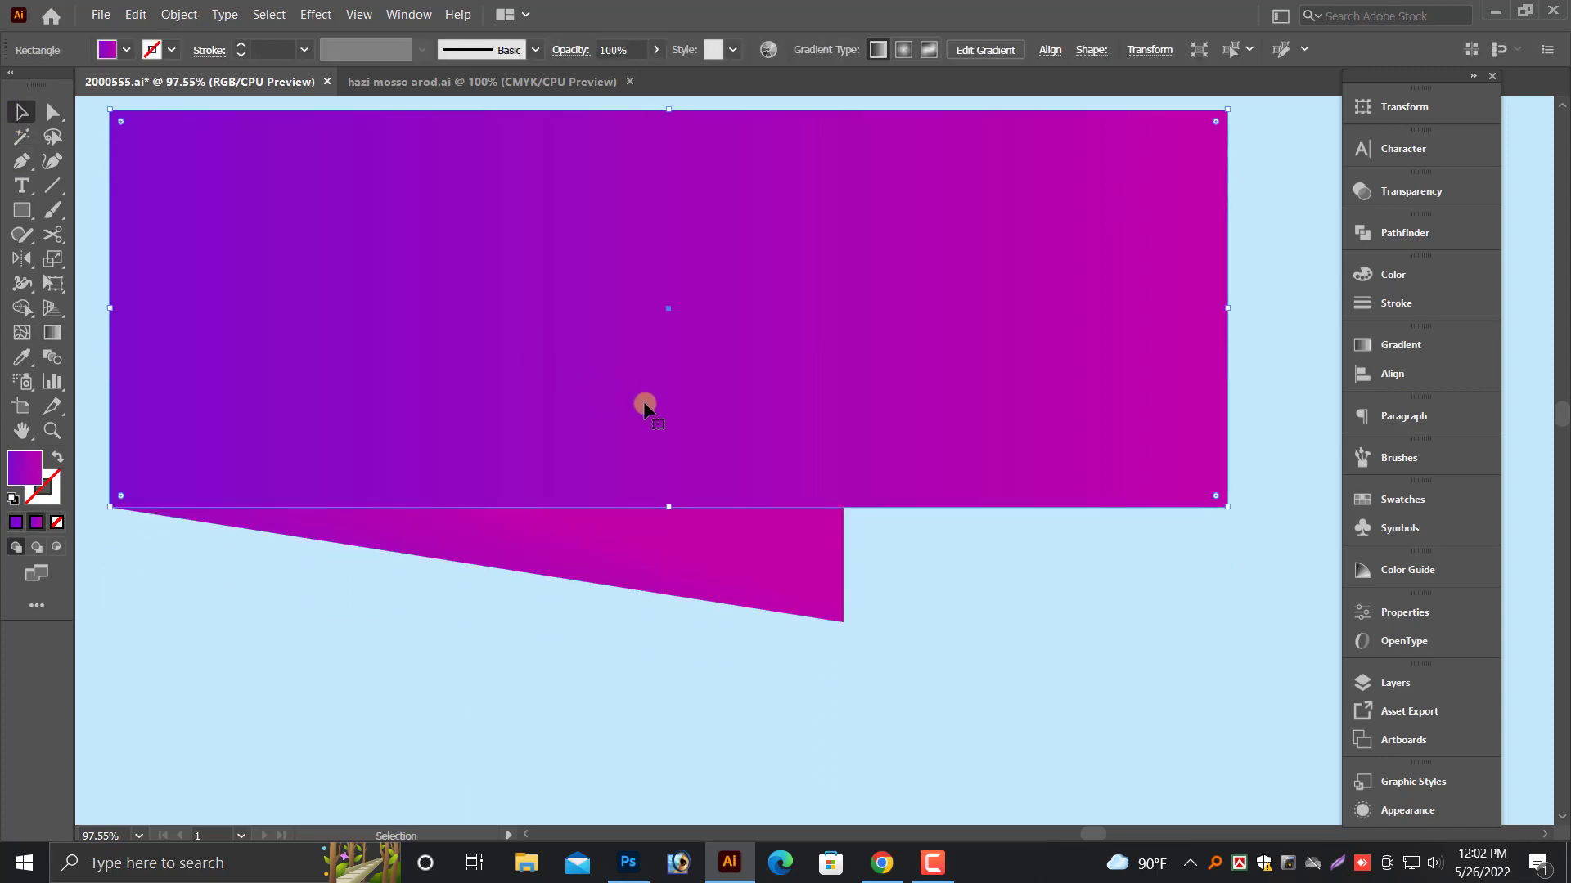
pyautogui.click(719, 649)
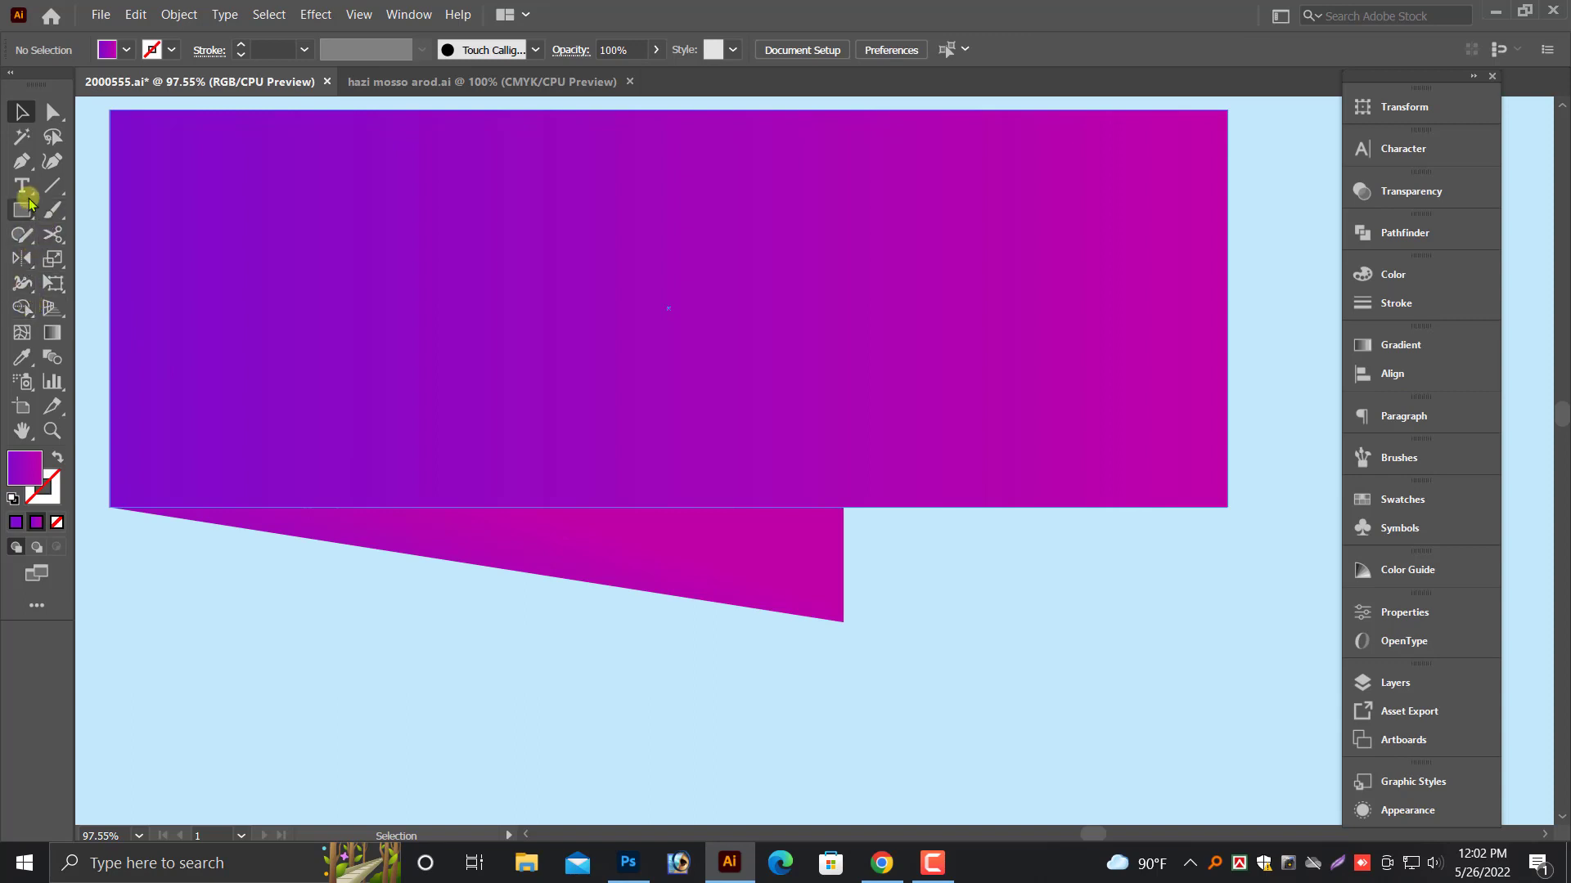
# - Draw a pointed four-sided fold leftward from the flap's lower-right corner and arrange it behind the flap but above the background
pyautogui.click(21, 164)
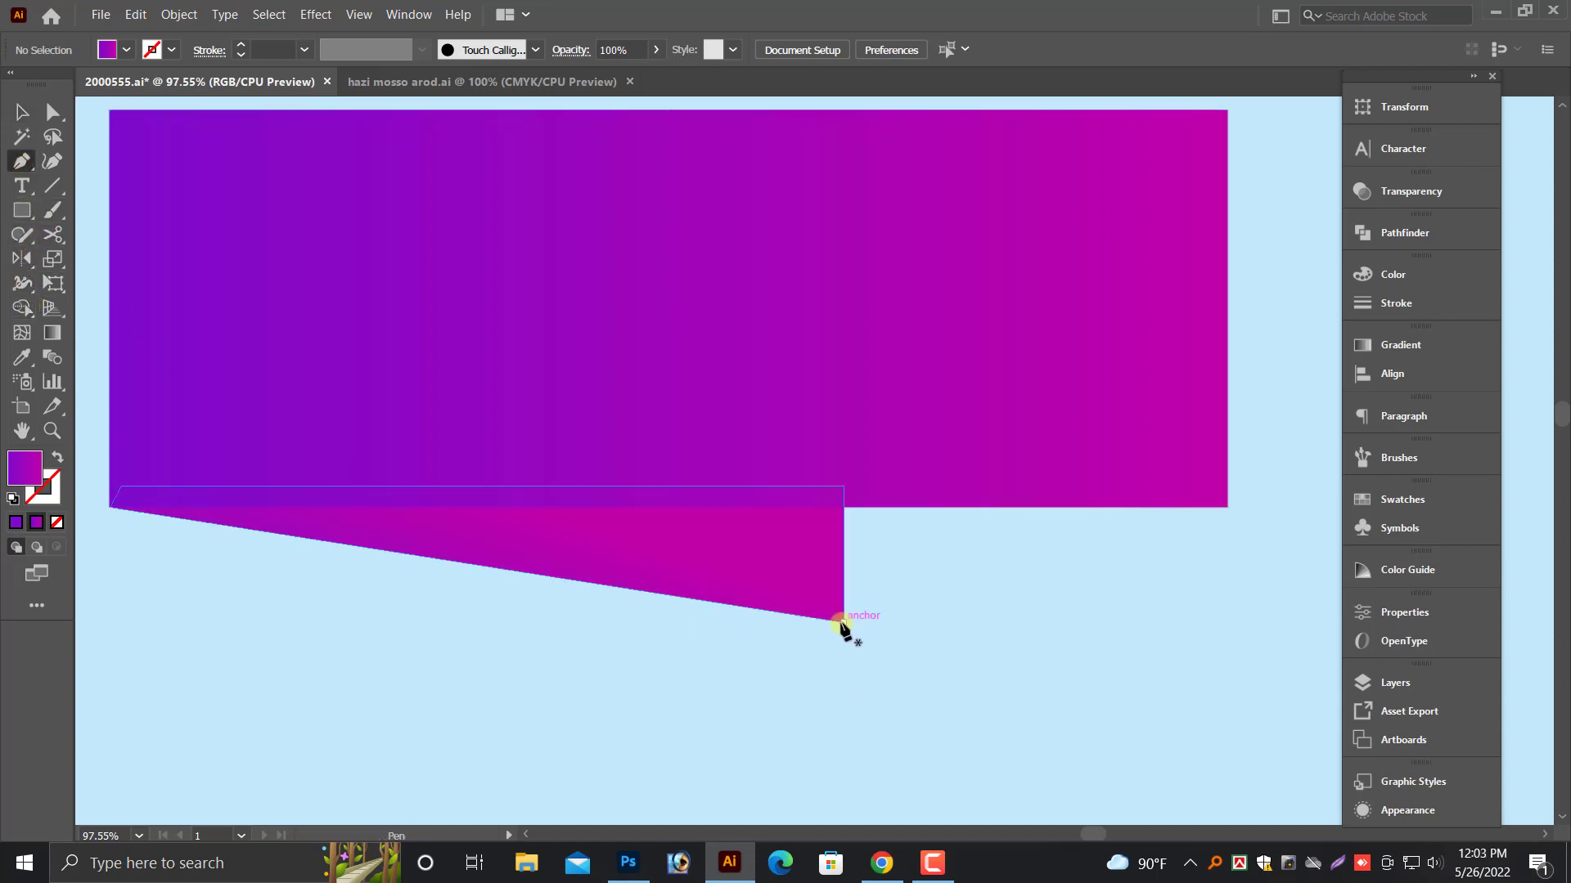
pyautogui.click(843, 622)
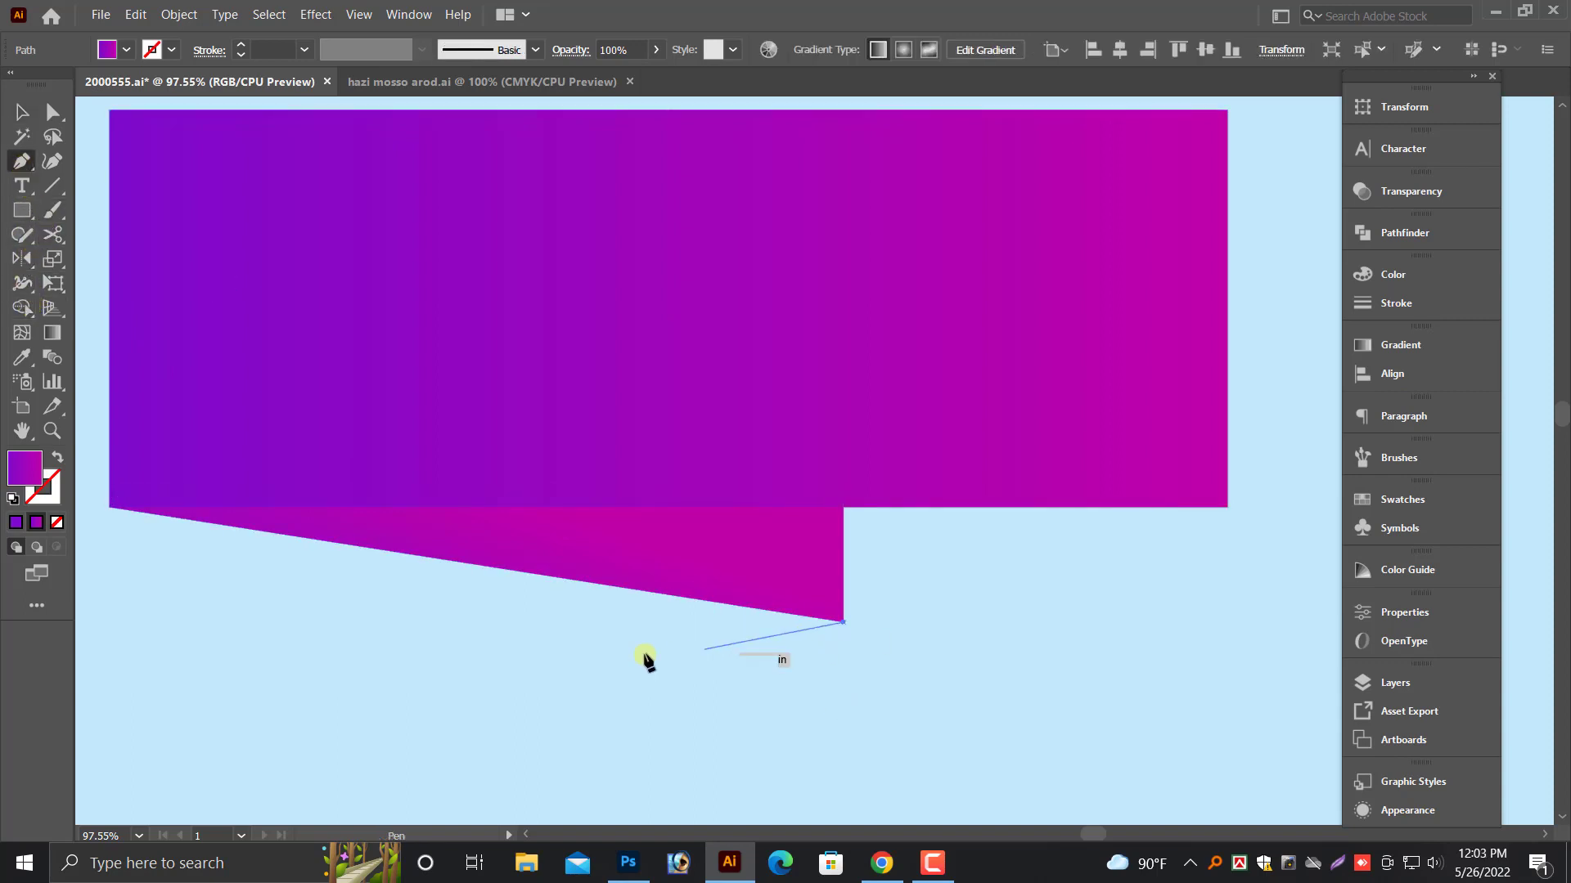
pyautogui.click(406, 639)
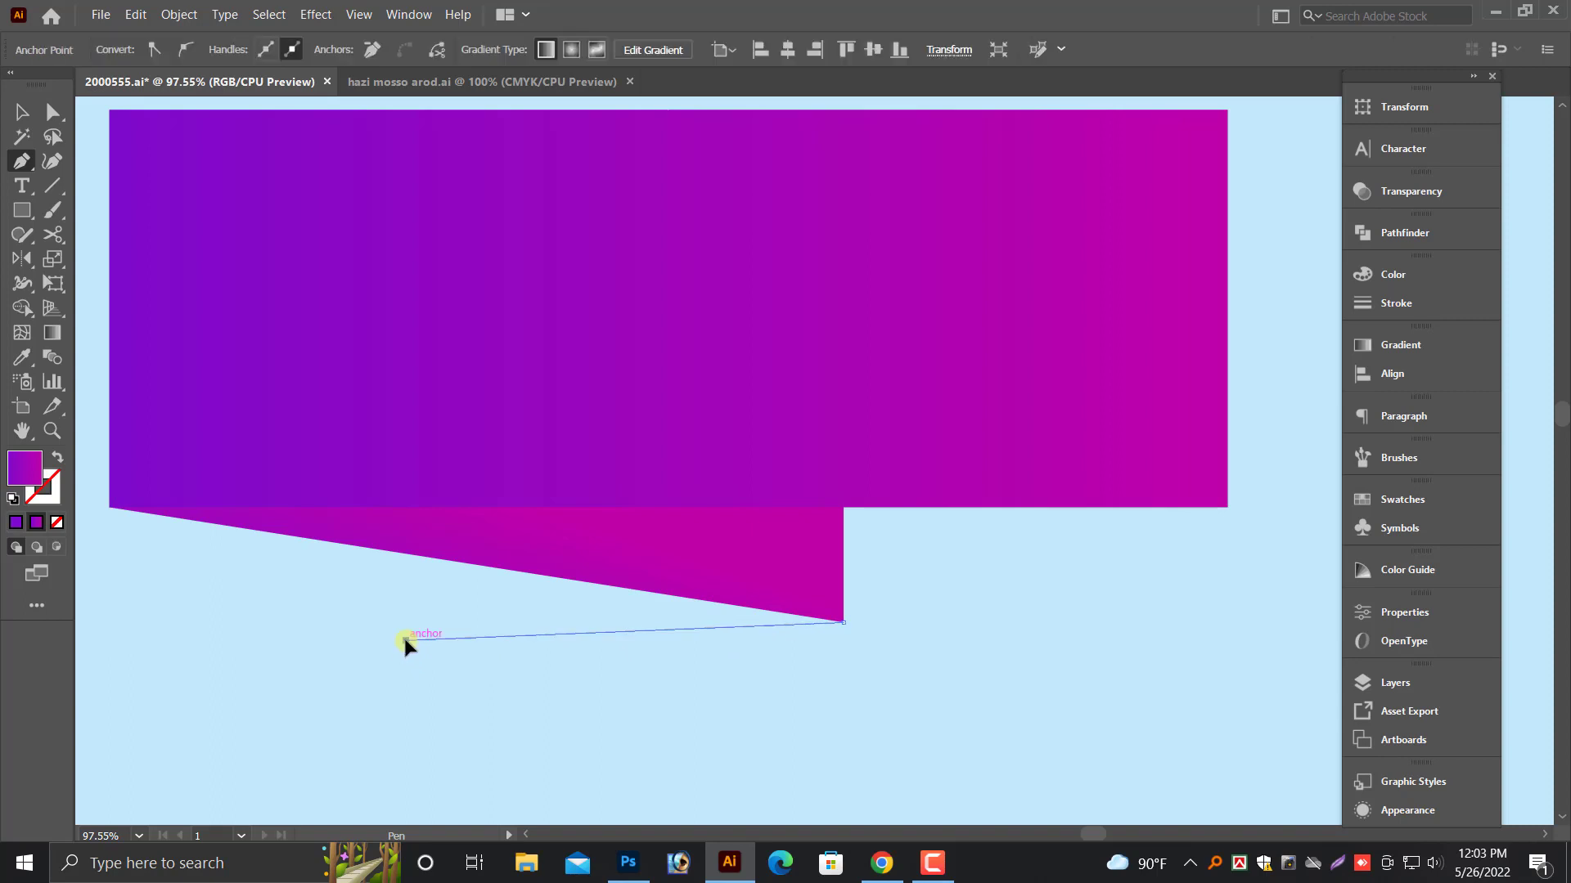
pyautogui.click(491, 549)
pyautogui.click(813, 570)
pyautogui.click(845, 622)
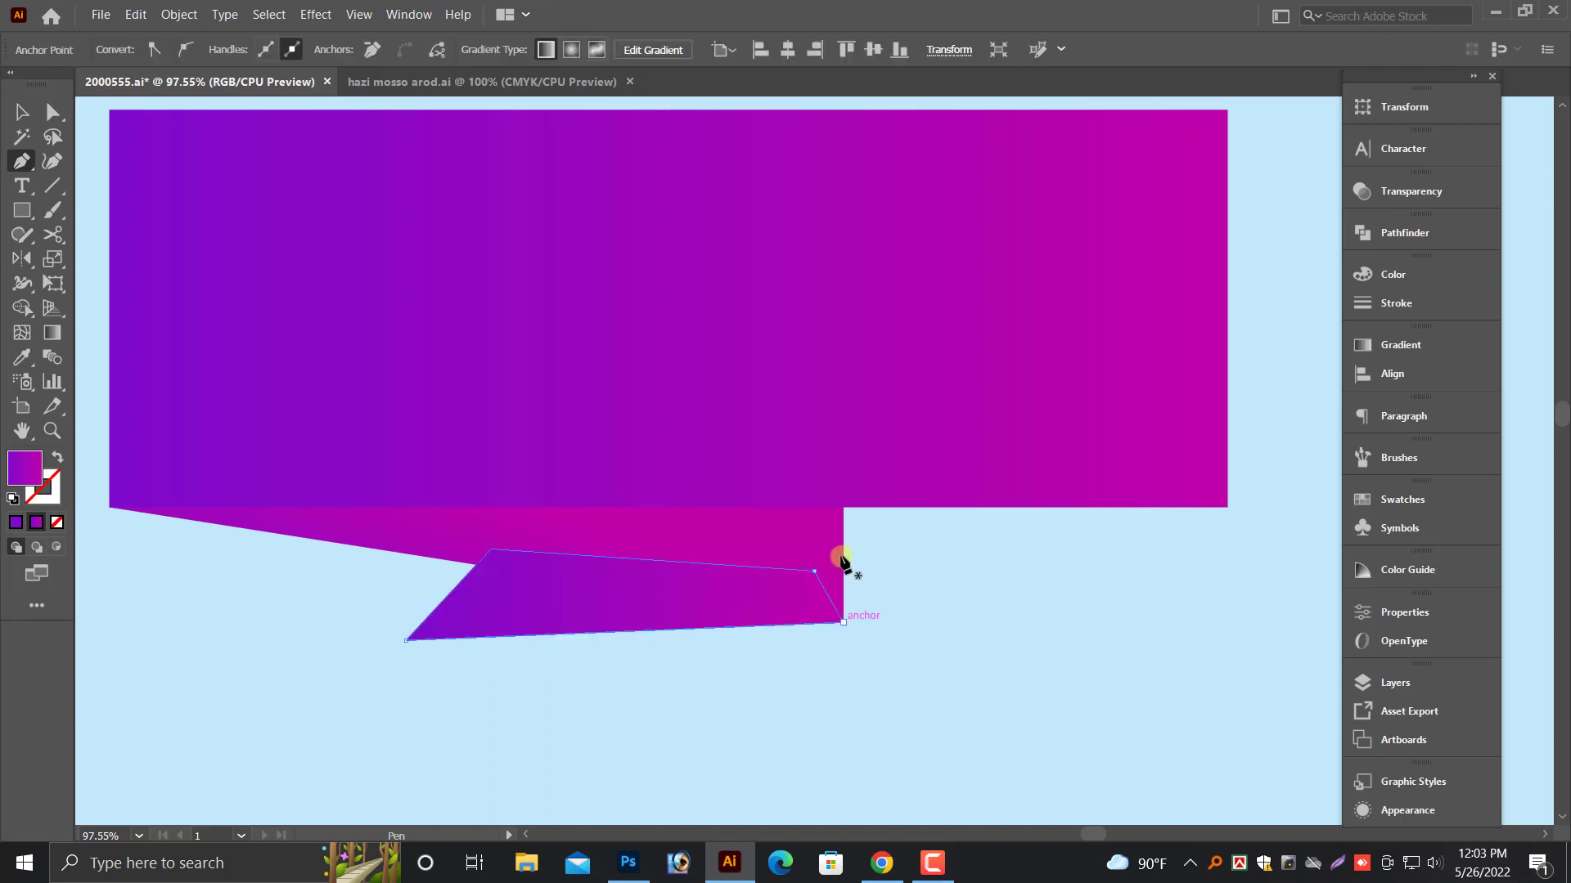
pyautogui.click(23, 113)
pyautogui.hotkey('ctrl', 'shift', '[')
pyautogui.hotkey('ctrl', ']')
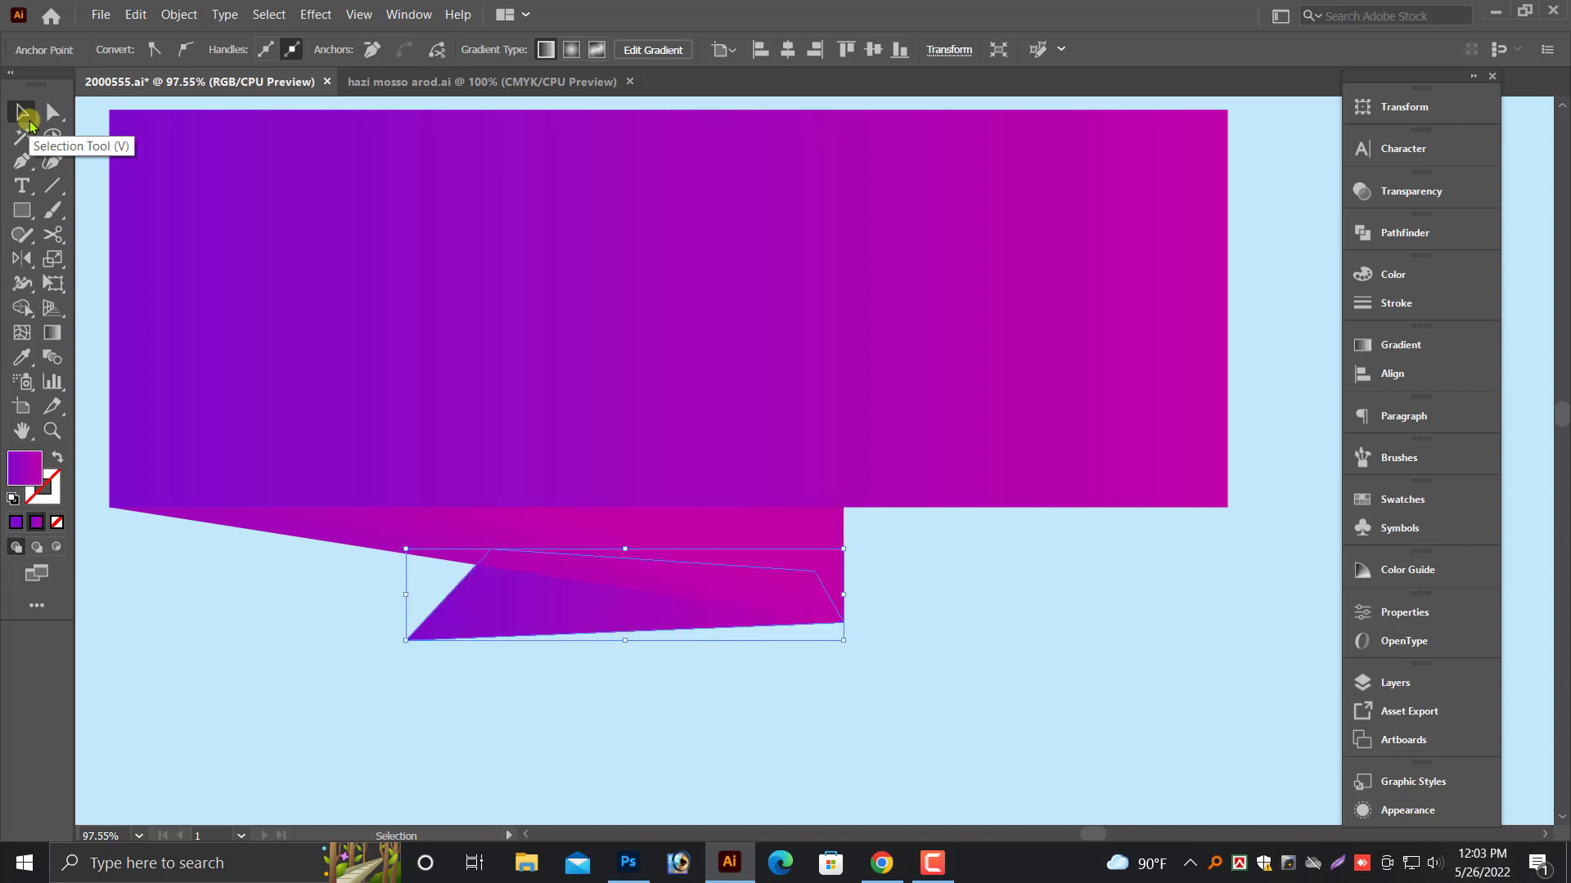
# - Redirect the lower fold's gradient from purple at the left to magenta at the right, sloping slightly downward
pyautogui.scroll(-1, 152, 430)
pyautogui.click(52, 332)
pyautogui.moveTo(578, 692); pyautogui.dragTo(666, 540)
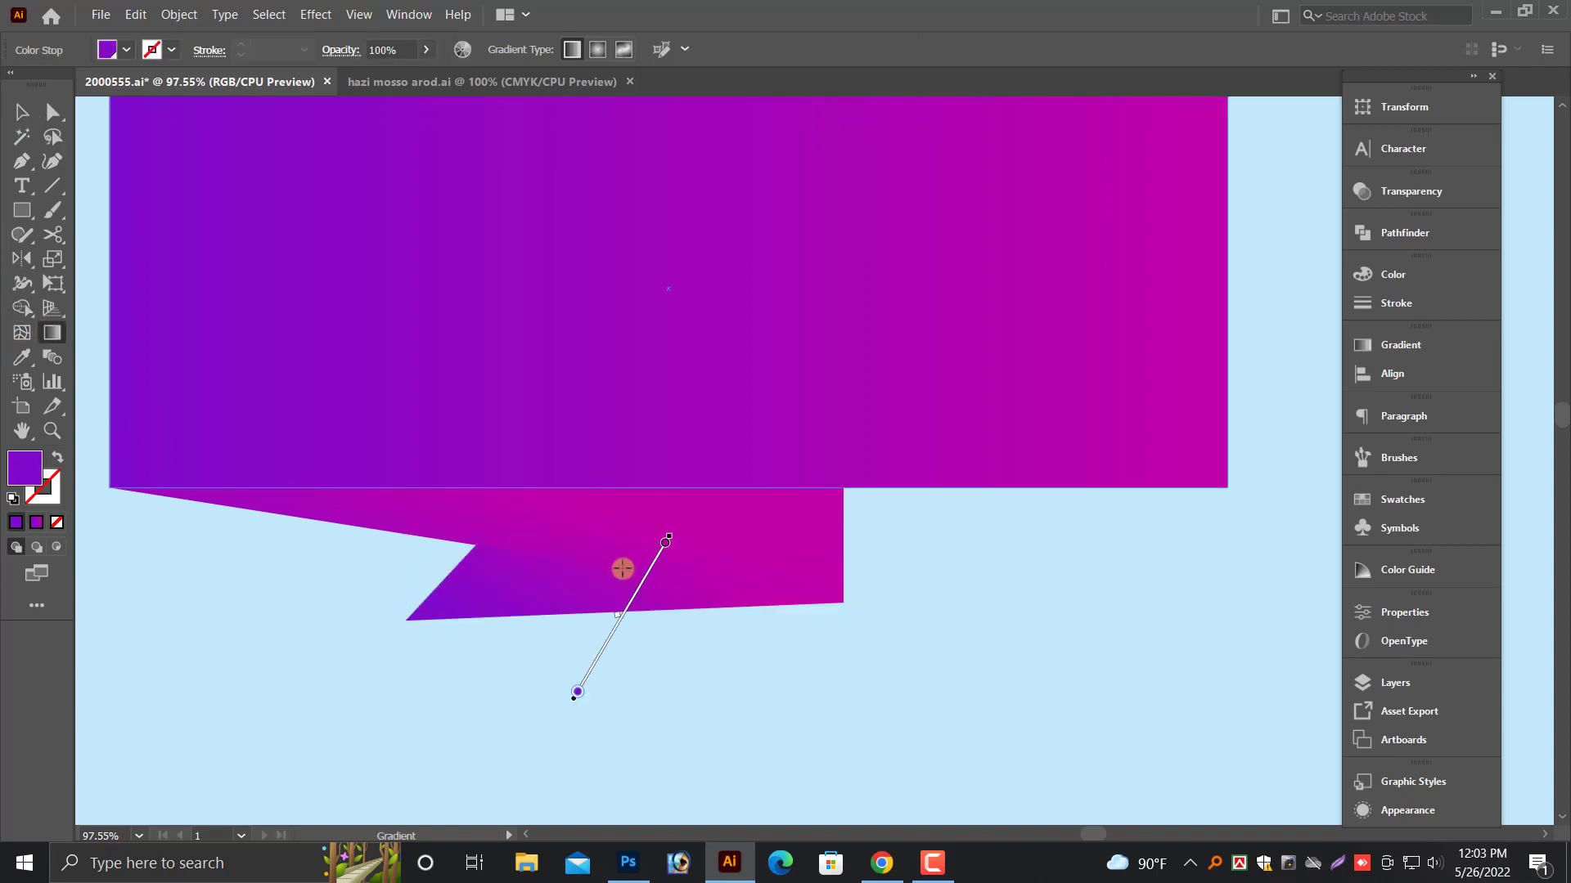
pyautogui.moveTo(390, 535); pyautogui.dragTo(858, 643)
pyautogui.moveTo(571, 740); pyautogui.dragTo(640, 575)
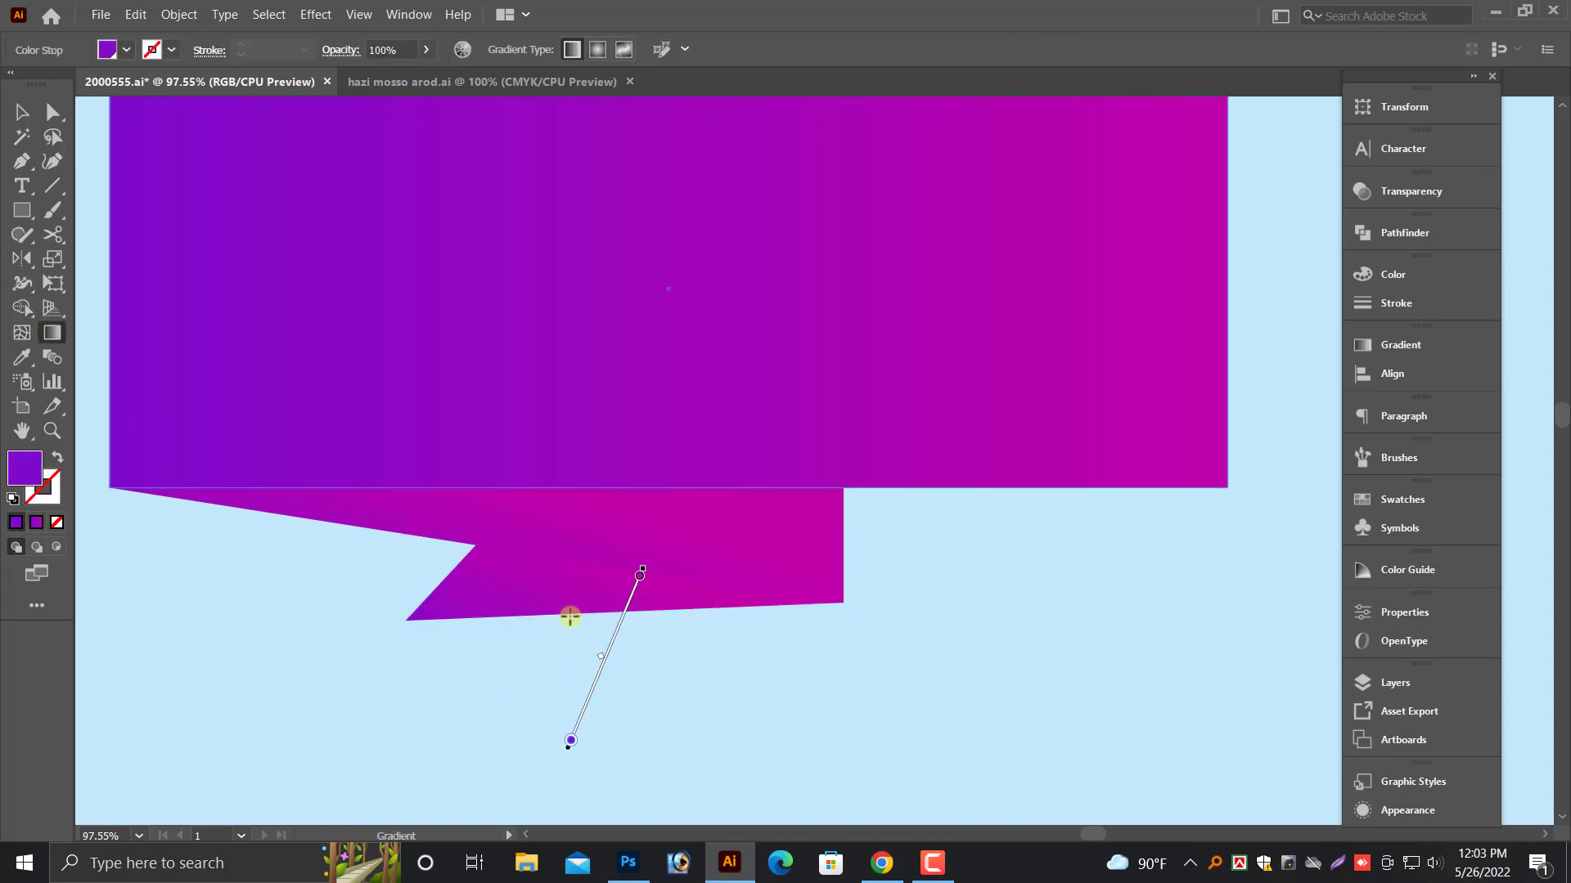
pyautogui.hotkey('ctrl', 'z')
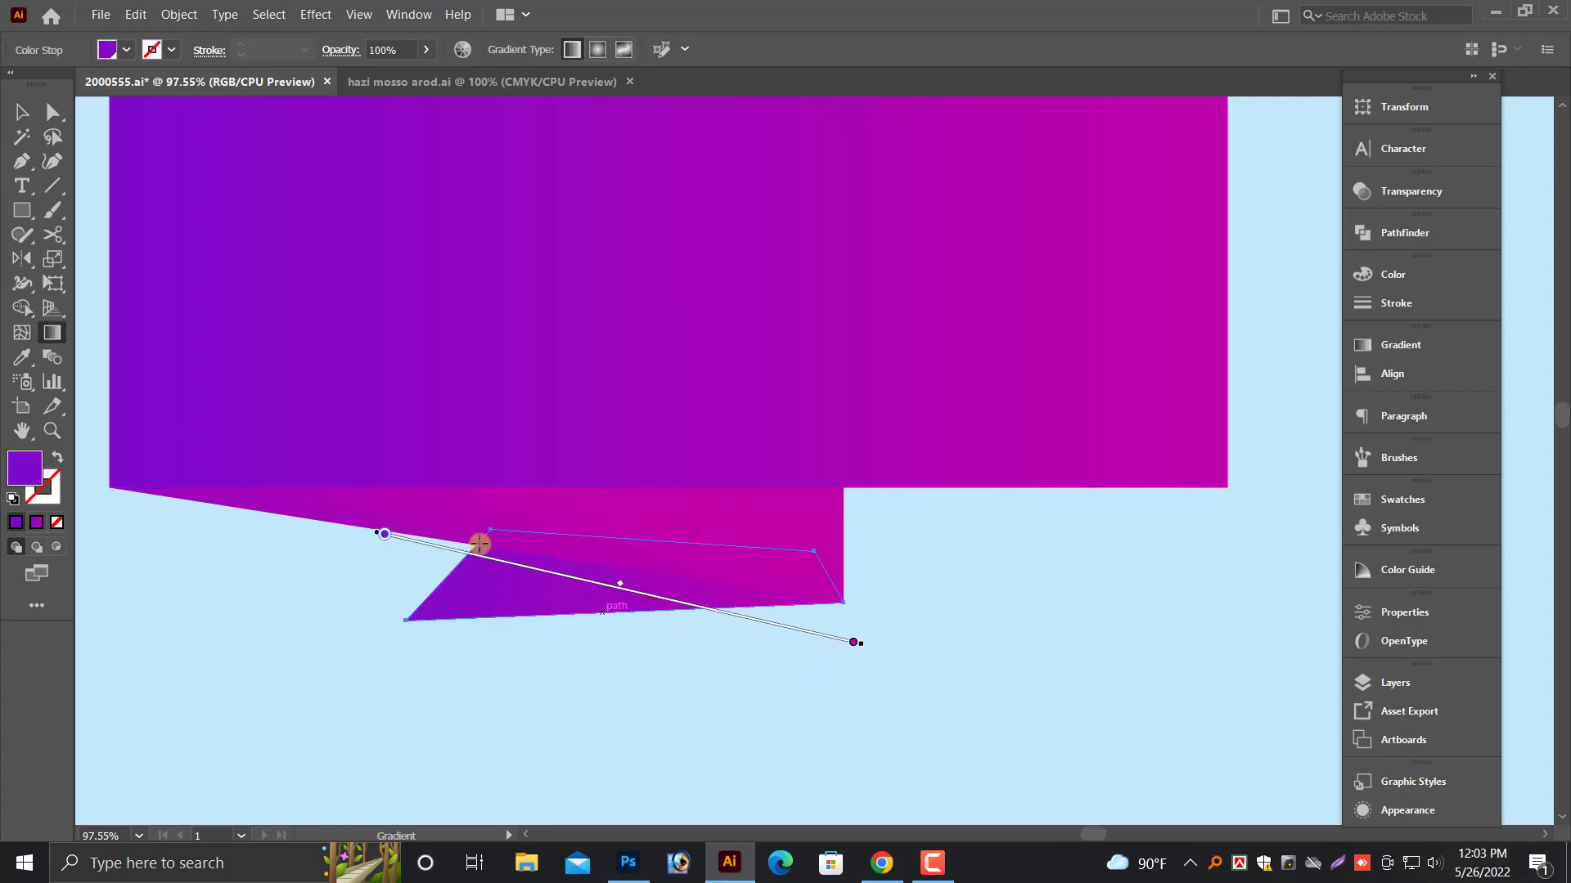
pyautogui.click(22, 137)
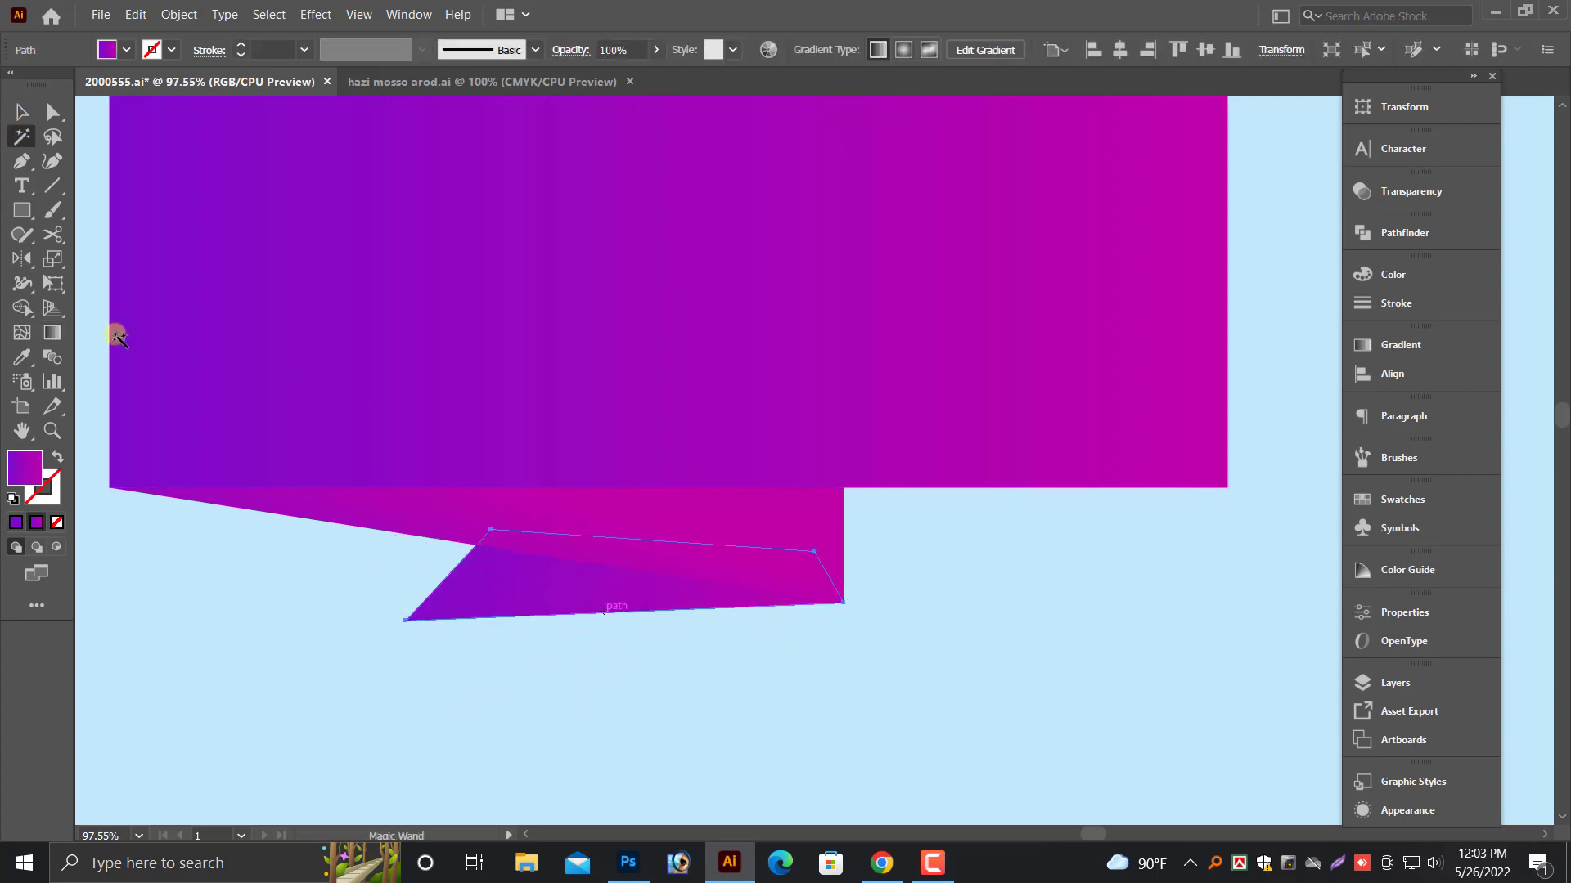
pyautogui.click(515, 624)
pyautogui.click(565, 593)
pyautogui.click(877, 659)
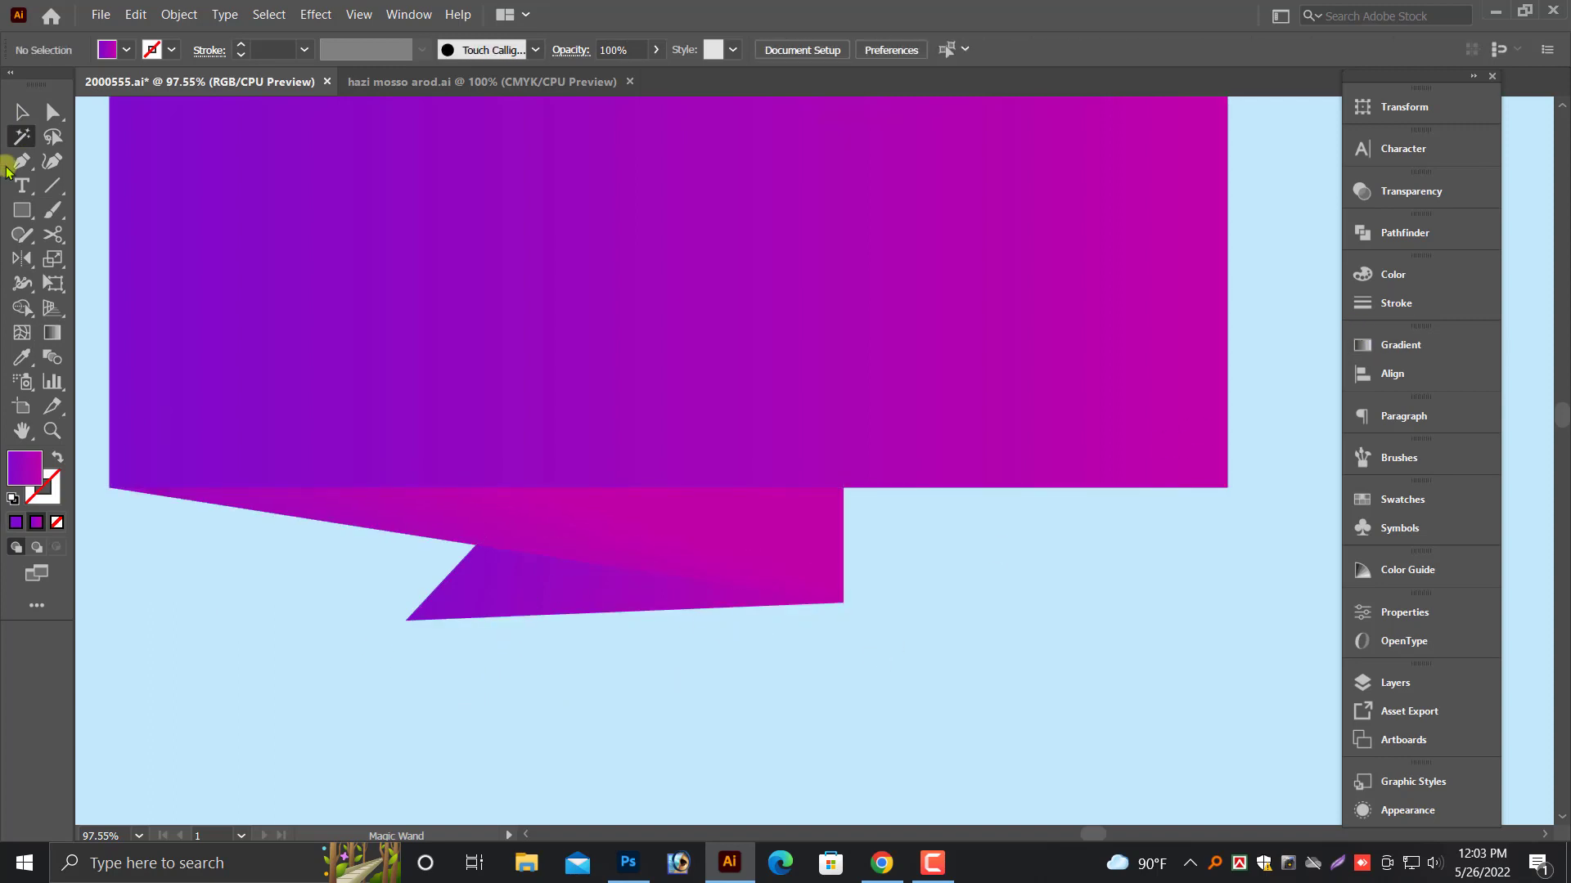
# - Recolor the purple left stop of the lower fold's gradient to RGB 72, 10, 203 (#480ACB)
pyautogui.click(22, 112)
pyautogui.click(506, 581)
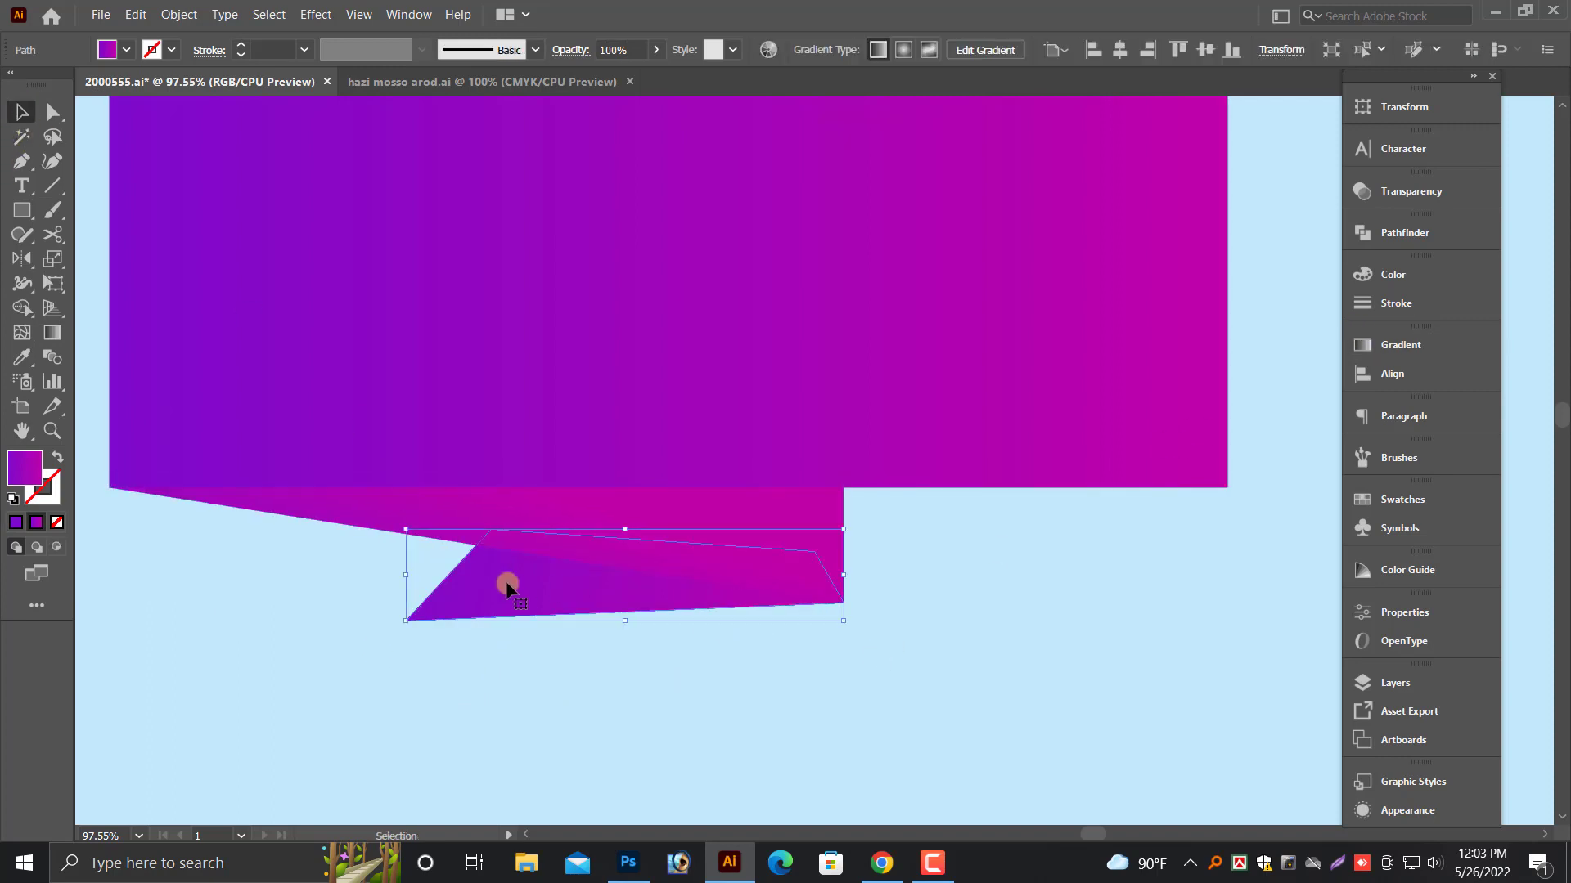
pyautogui.click(1400, 345)
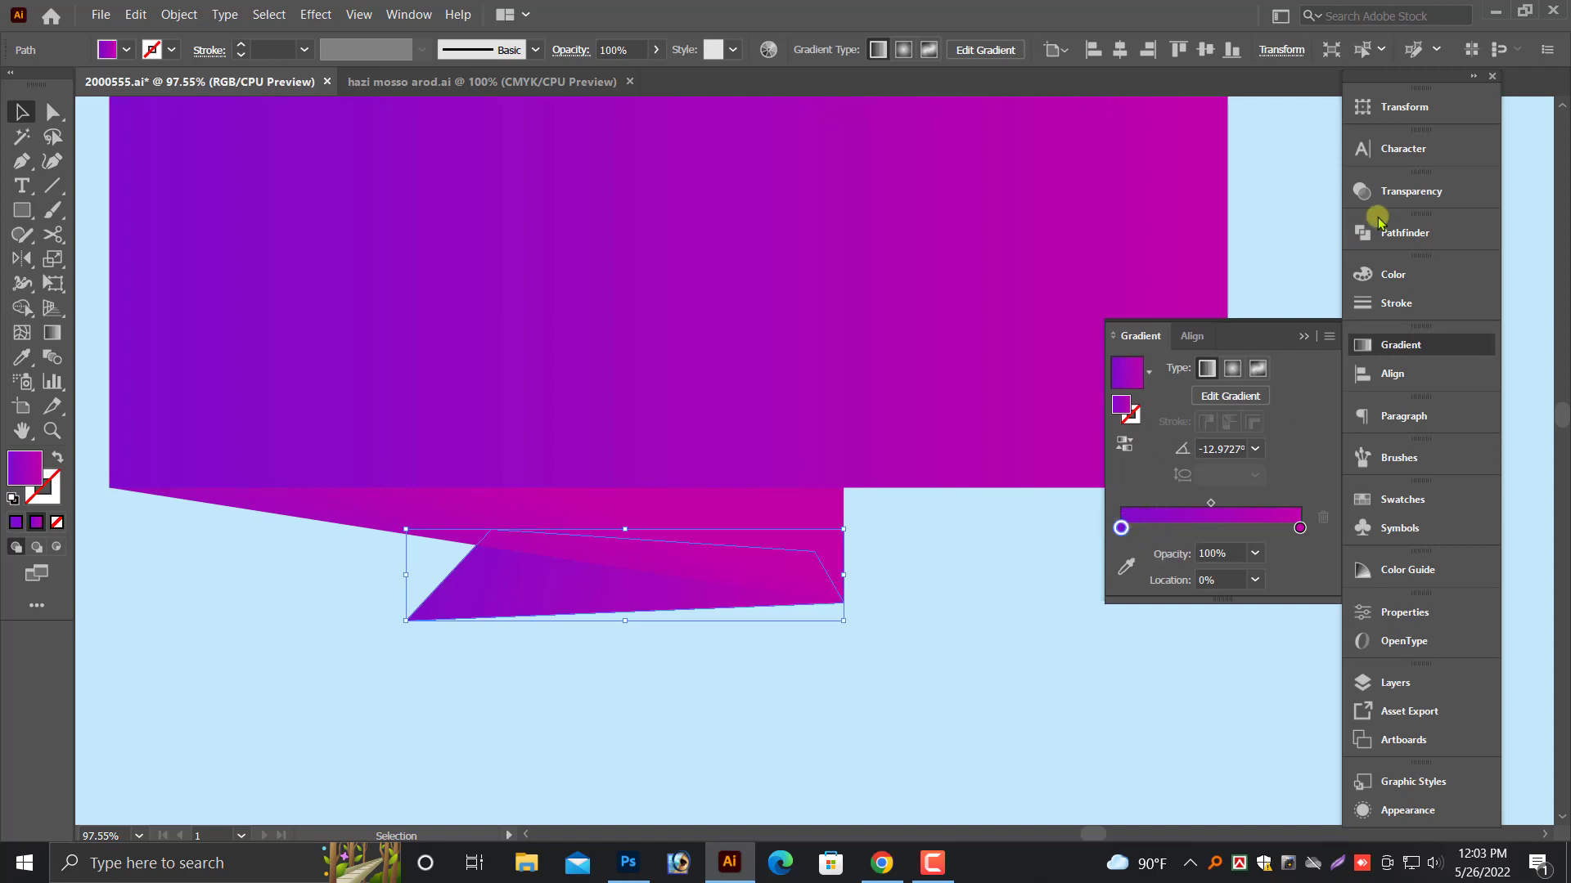
pyautogui.click(1395, 275)
pyautogui.click(1328, 269)
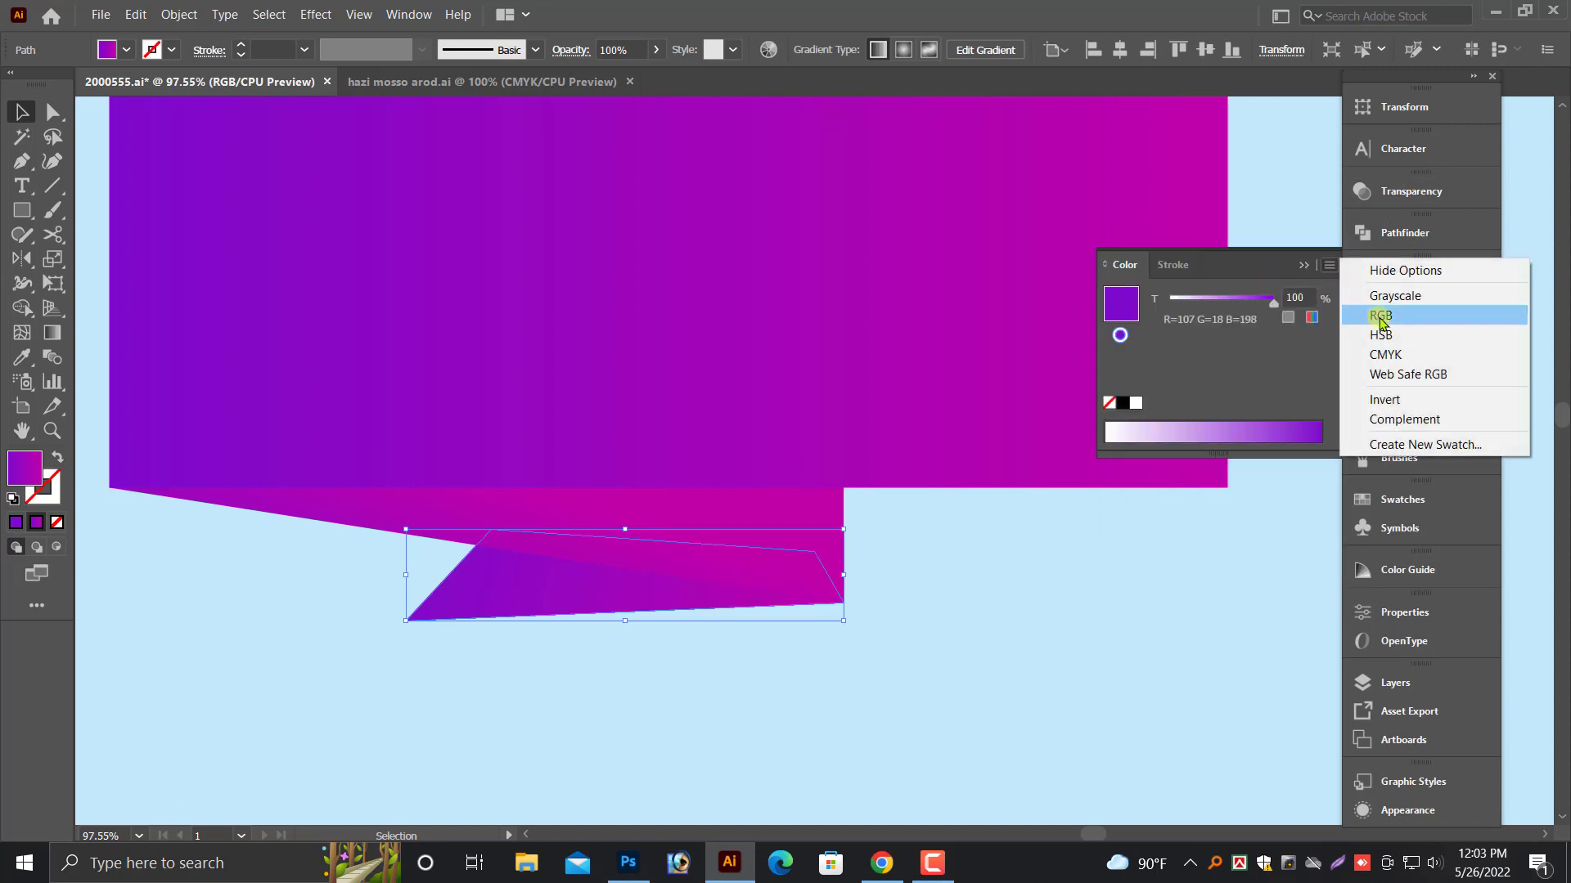
pyautogui.click(1378, 317)
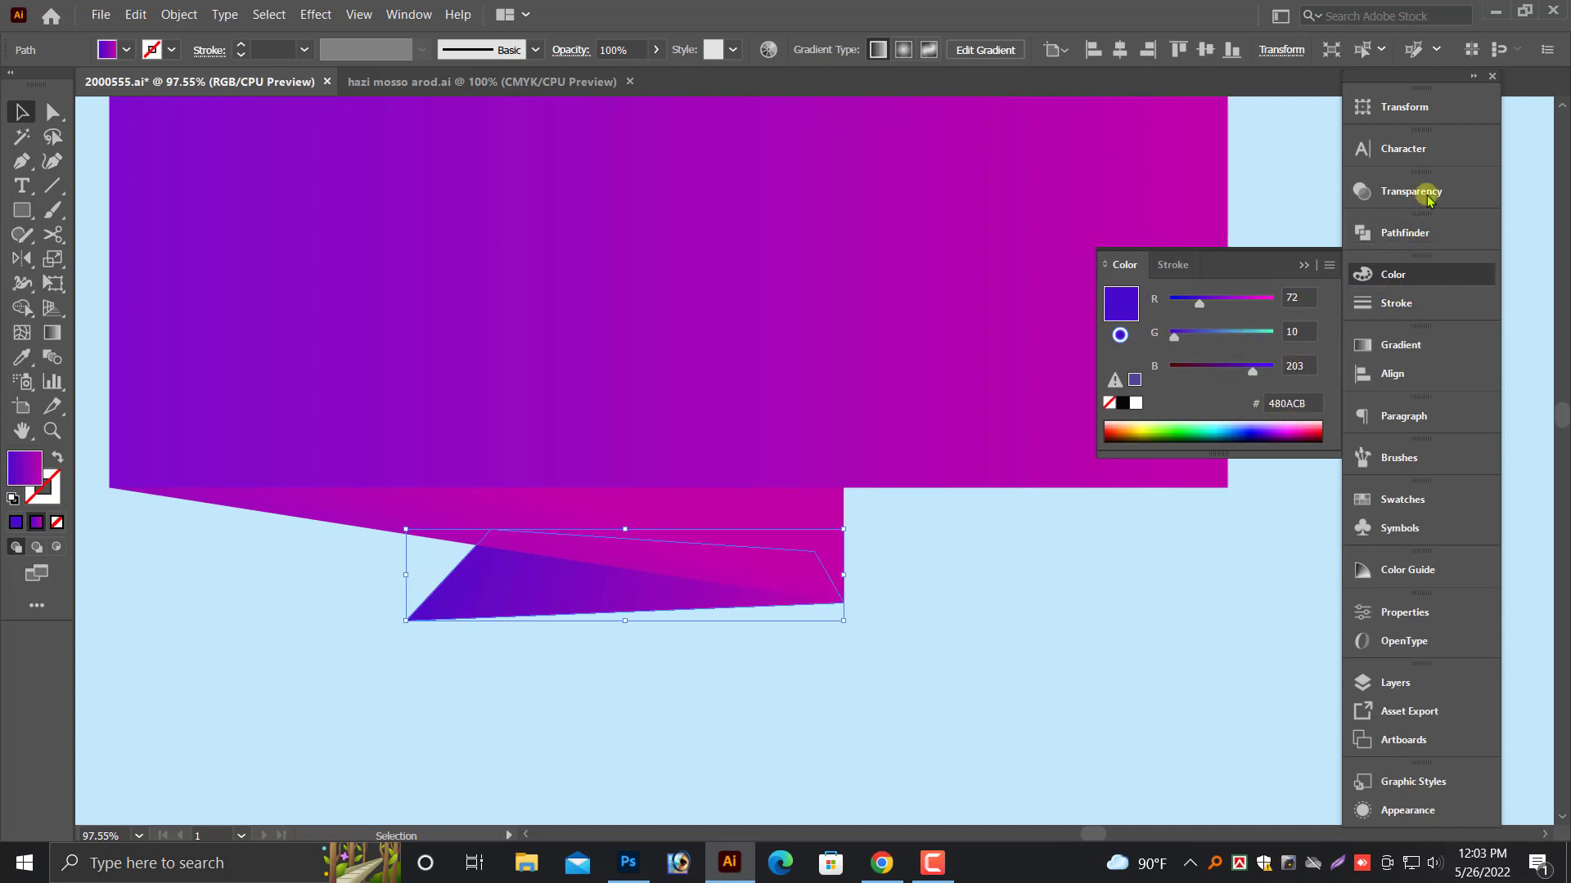
# - Recolor the magenta right stop of the lower fold's gradient to RGB 122, 1, 169 (#7A01A9)
pyautogui.click(1397, 345)
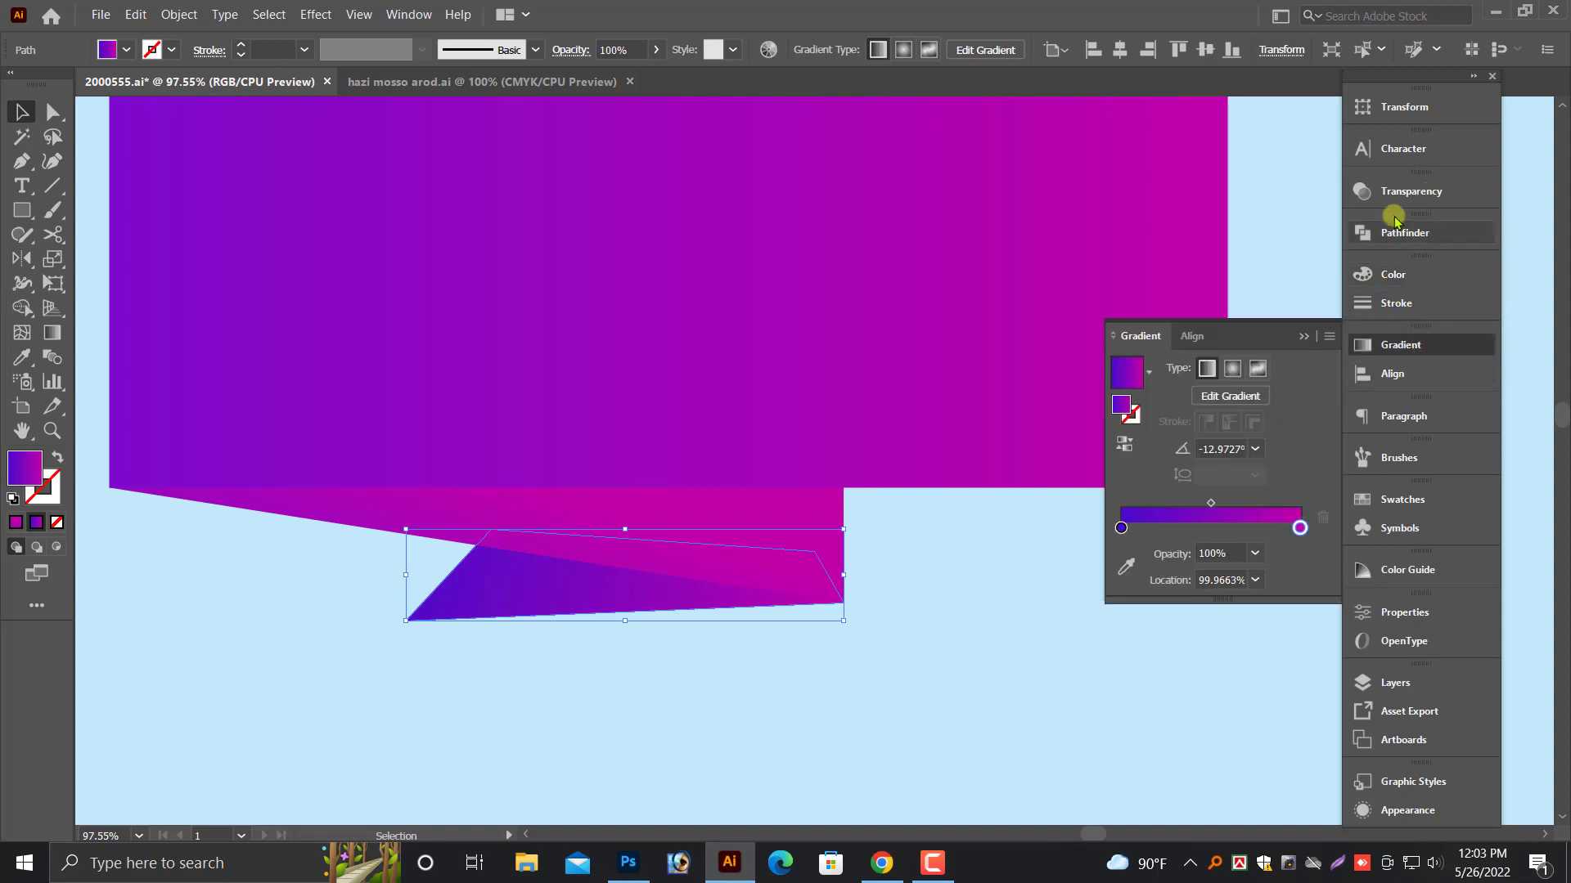
pyautogui.click(1393, 275)
pyautogui.click(1328, 264)
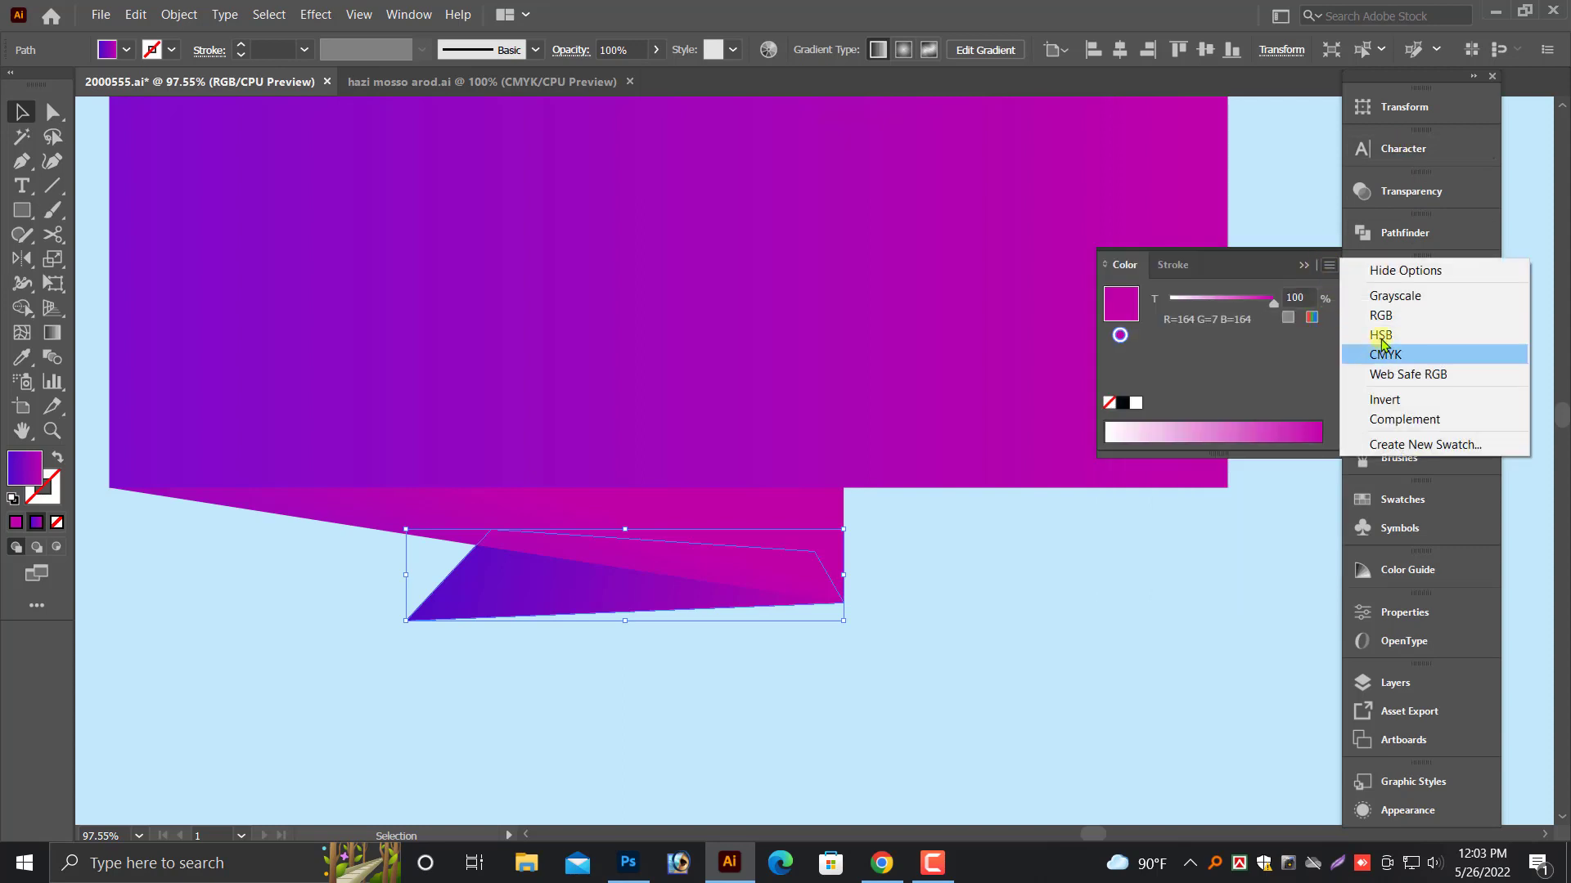
pyautogui.click(1391, 350)
pyautogui.moveTo(1235, 299); pyautogui.dragTo(1219, 303)
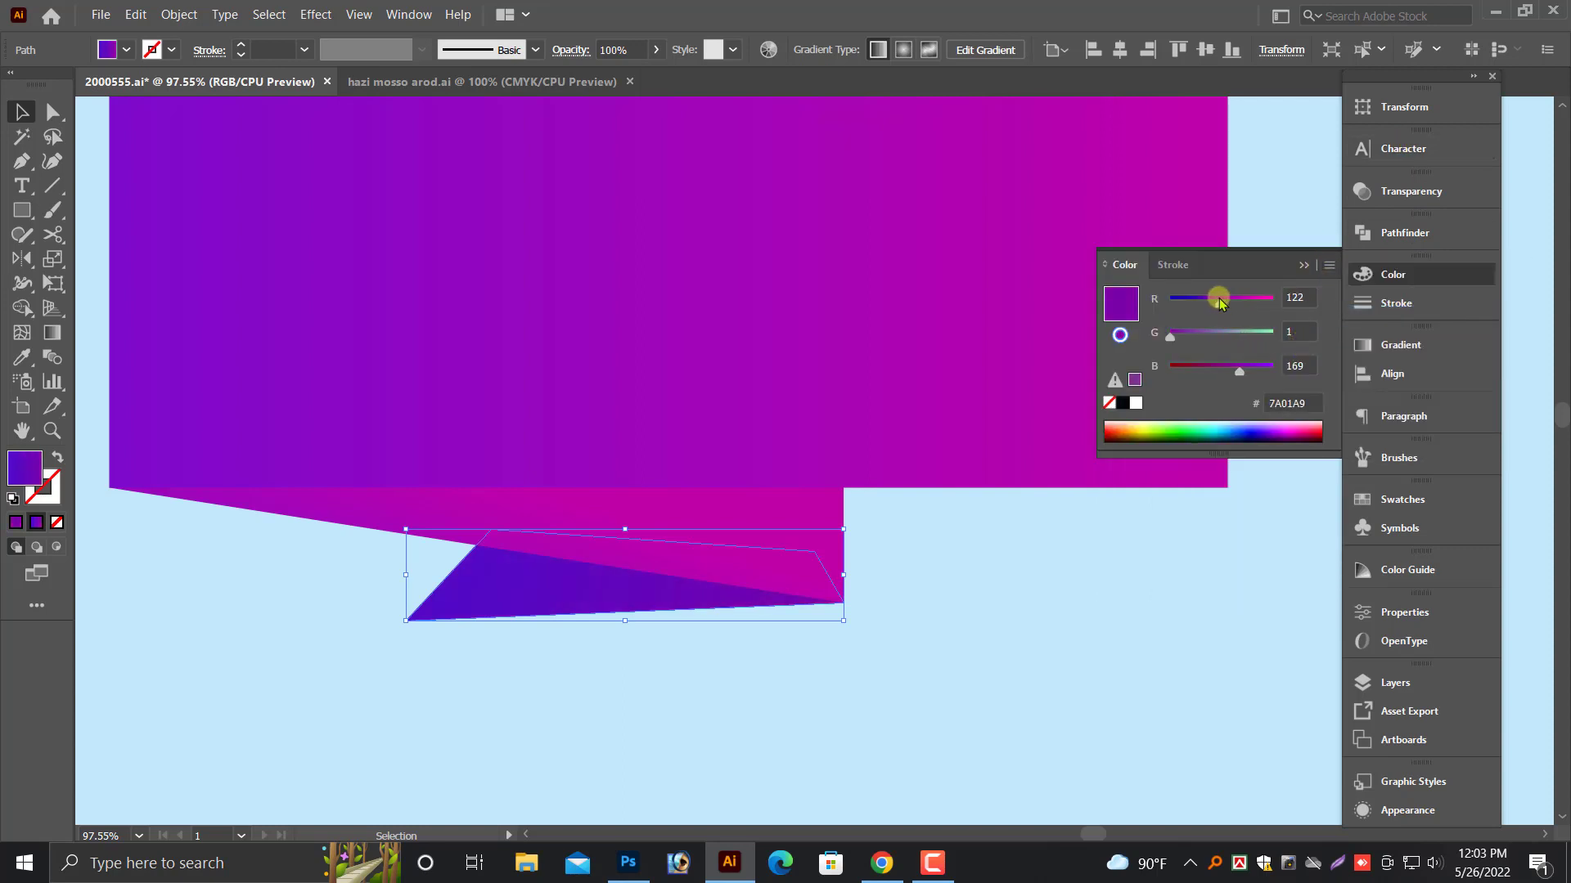
pyautogui.click(1088, 552)
# - Make the purple banner and its two folds slightly taller together, keeping their width
pyautogui.hotkey('ctrl', '-')
pyautogui.hotkey('ctrl', '-')
pyautogui.hotkey('ctrl', '-')
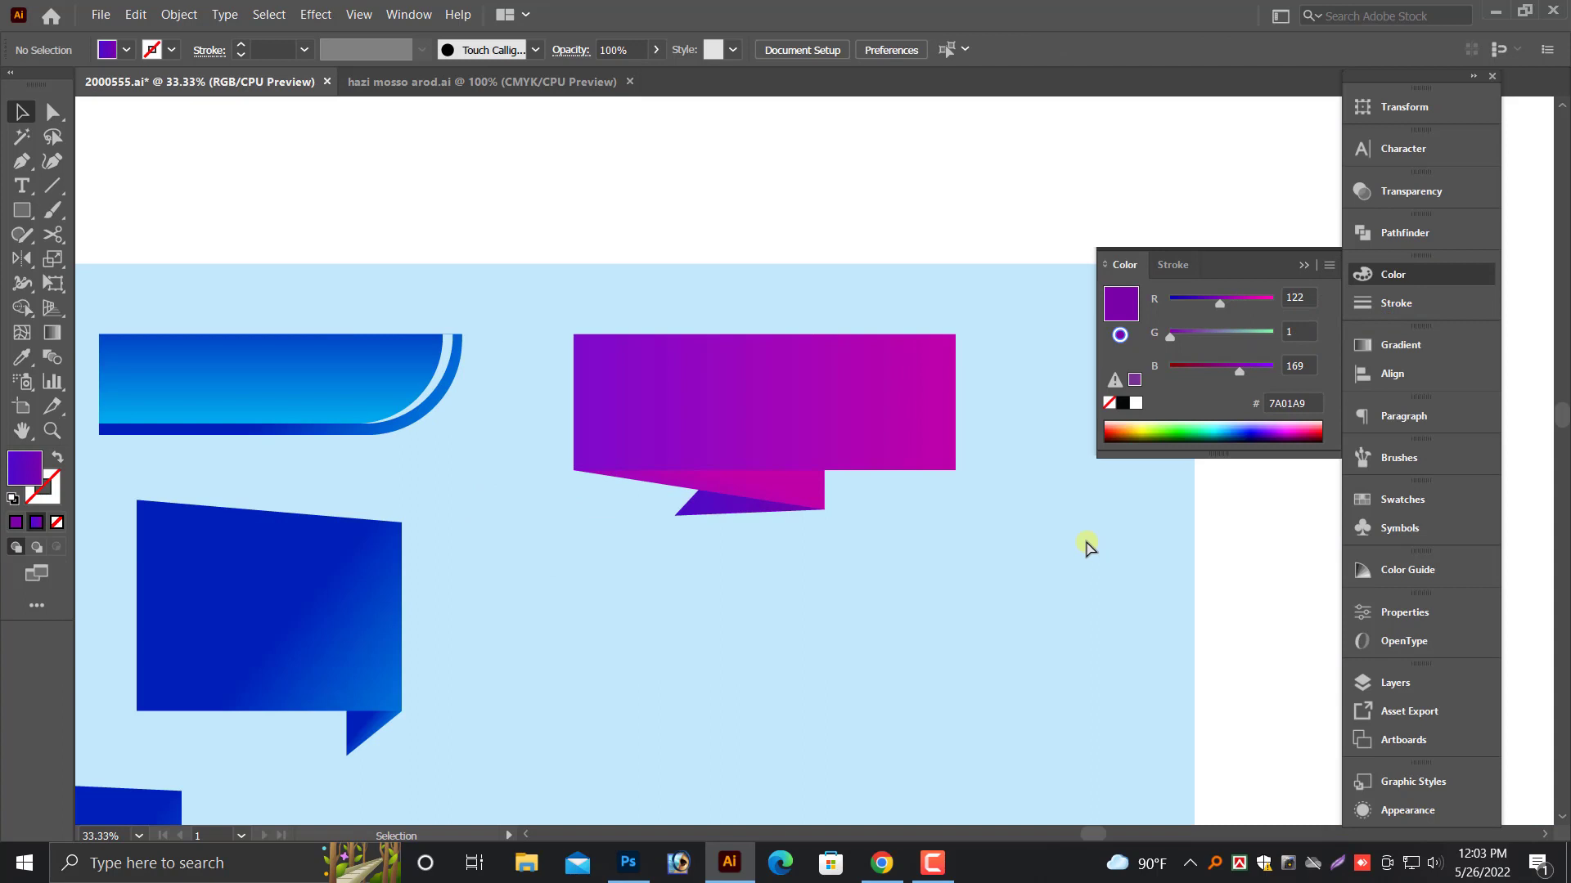
pyautogui.click(738, 360)
pyautogui.moveTo(768, 336); pyautogui.dragTo(769, 381)
pyautogui.click(881, 629)
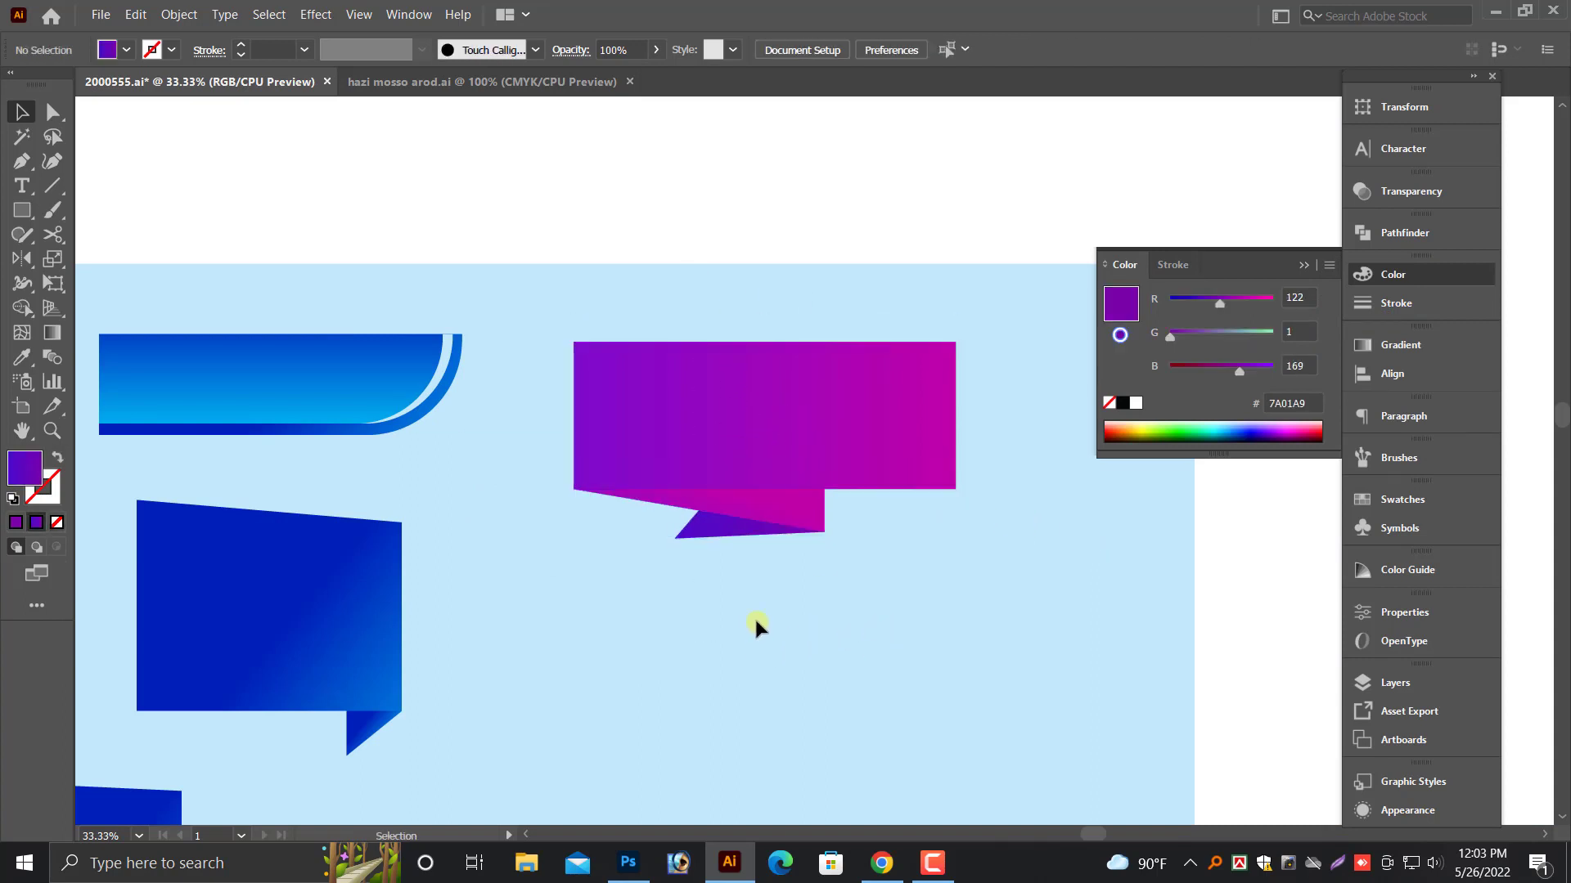
# - Duplicate the purple gradient rectangle straight down into the empty area below the folded banner
pyautogui.moveTo(871, 630); pyautogui.dragTo(743, 589)
pyautogui.scroll(-1, 343, 467)
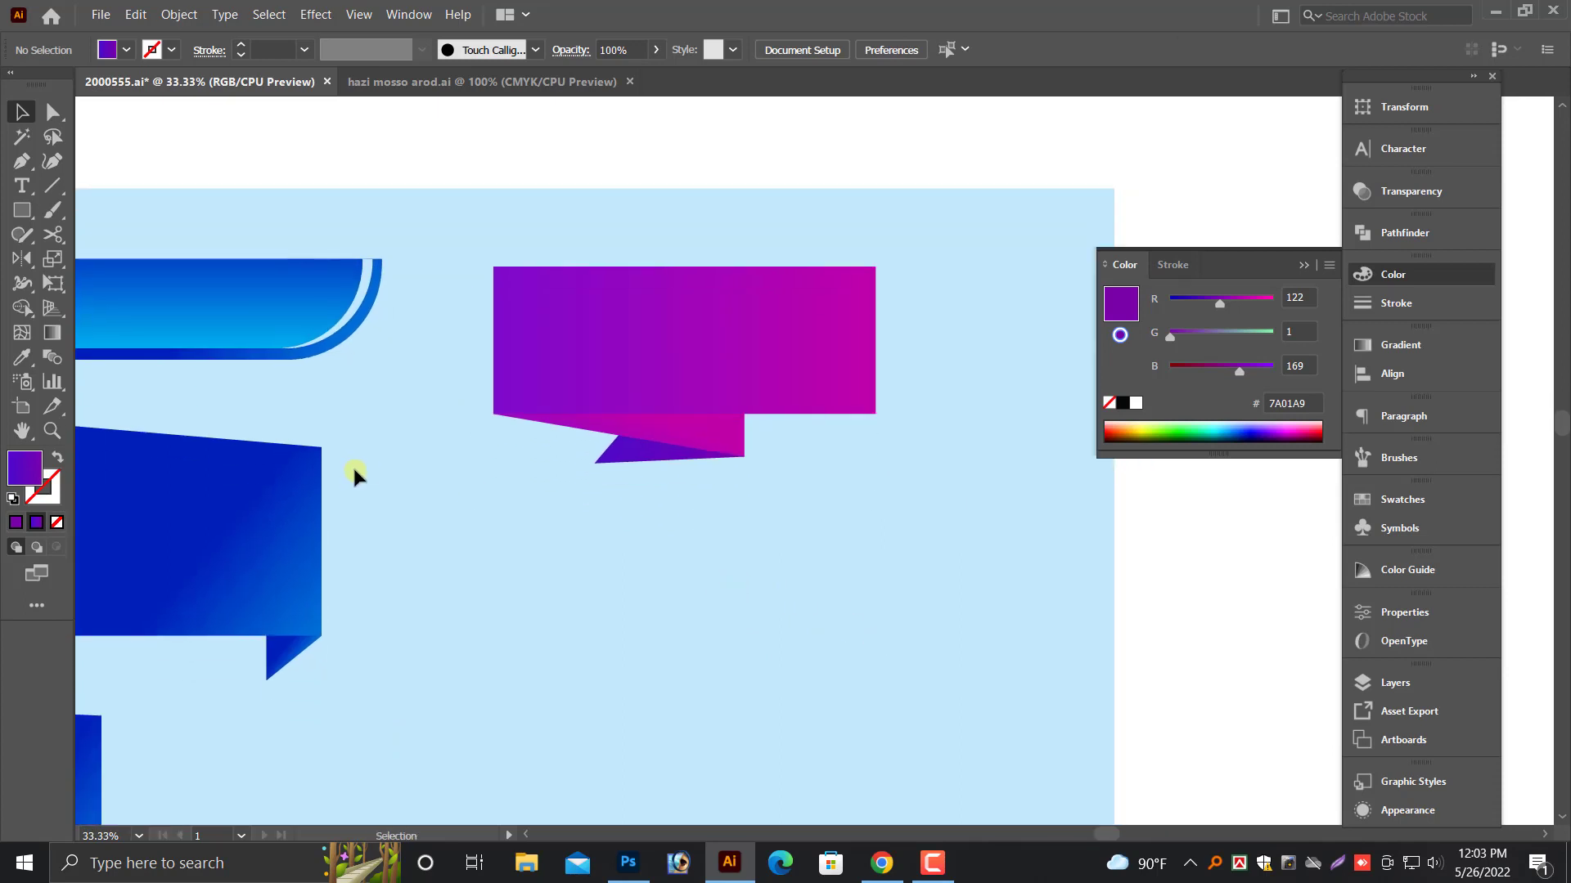
pyautogui.click(726, 403)
pyautogui.moveTo(726, 403); pyautogui.dragTo(726, 634)
pyautogui.click(757, 603)
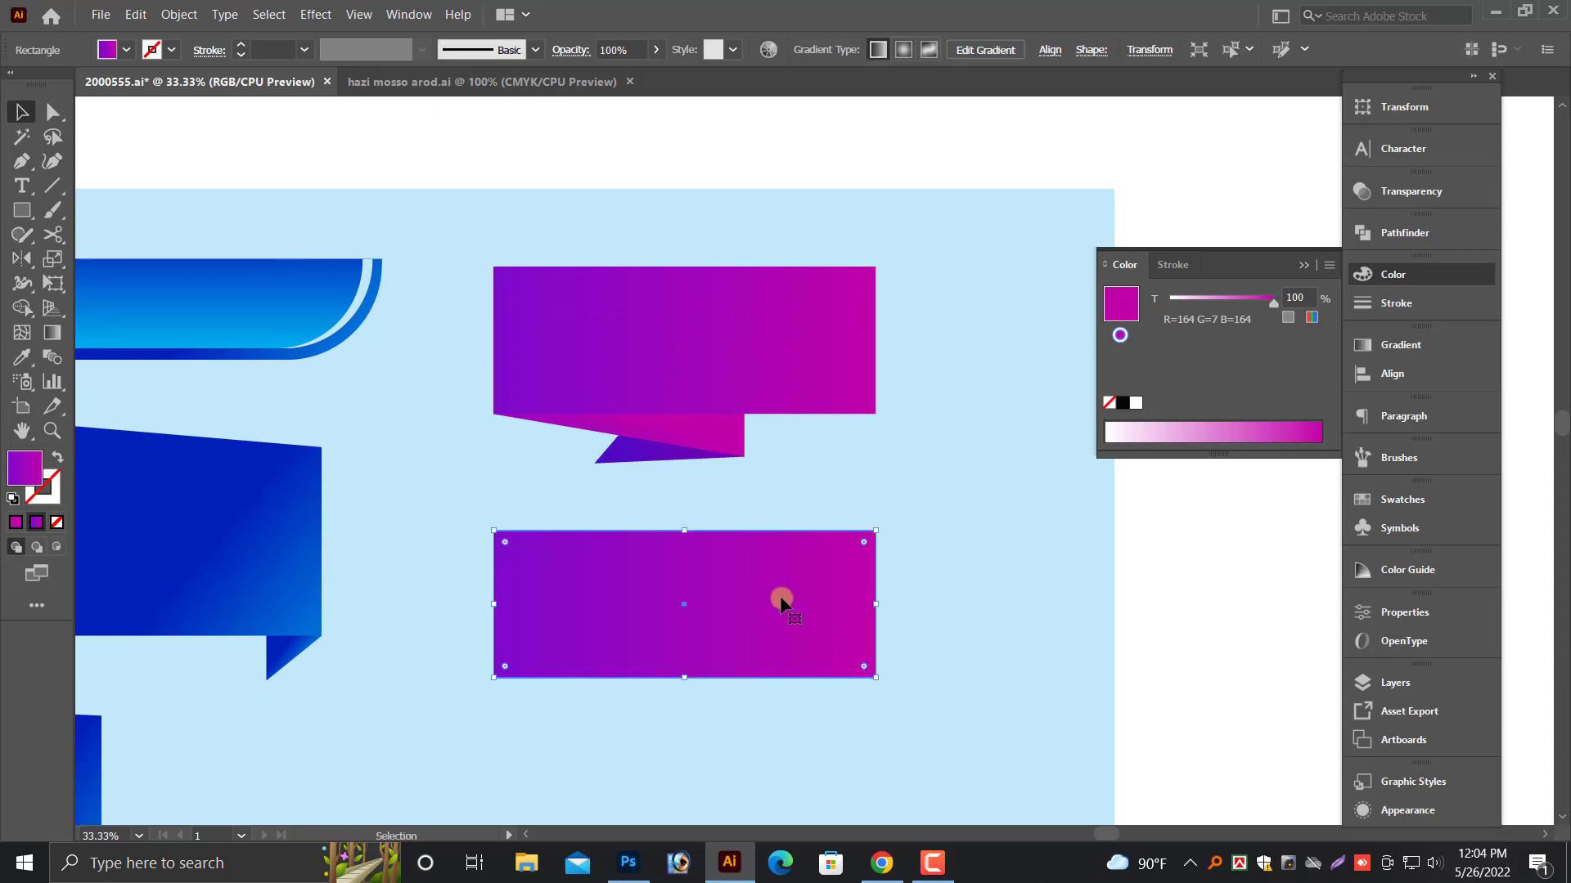
pyautogui.click(894, 584)
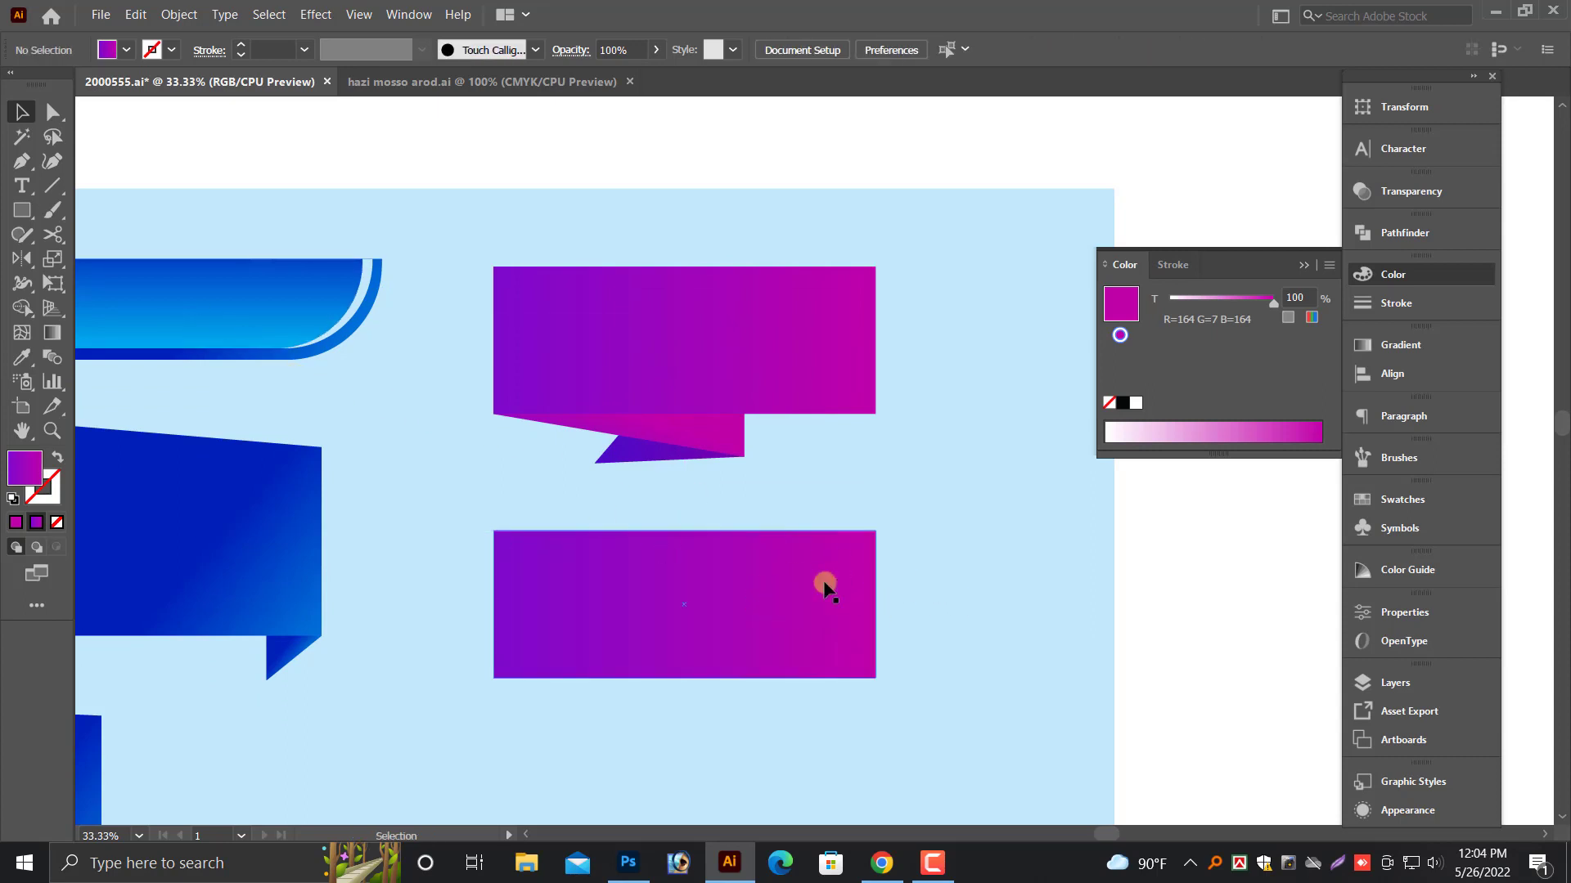
# - Reshape the duplicated purple rectangle by raising its upper-right corner slightly and shifting its lower-right corner inward
pyautogui.hotkey('ctrl', 'y')
pyautogui.press('a')
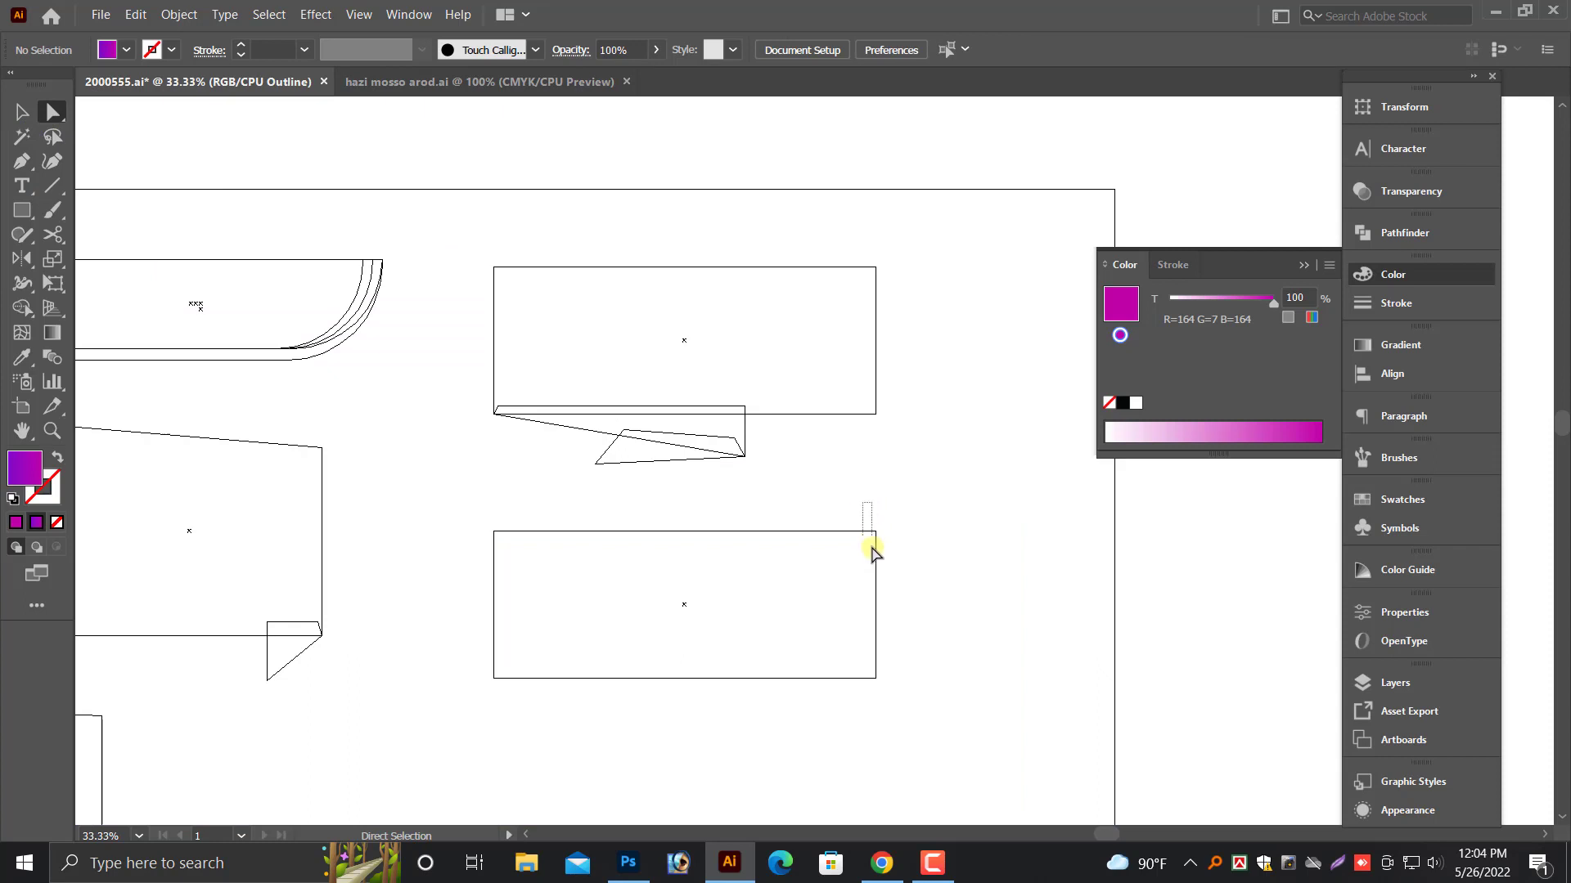
pyautogui.moveTo(875, 532); pyautogui.dragTo(875, 516)
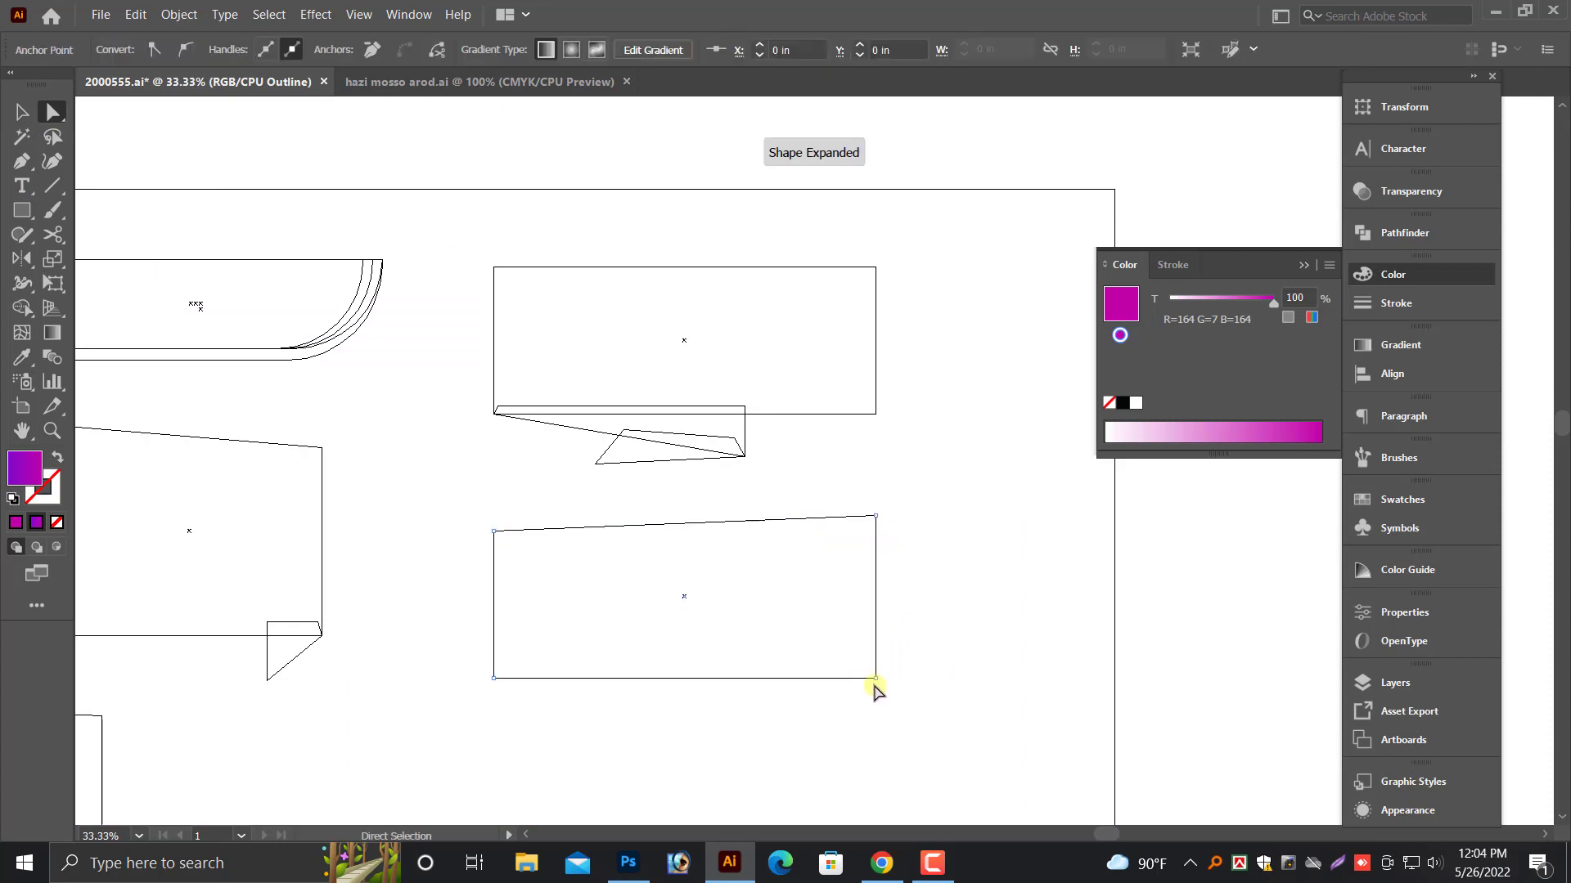
pyautogui.moveTo(875, 679); pyautogui.dragTo(844, 678)
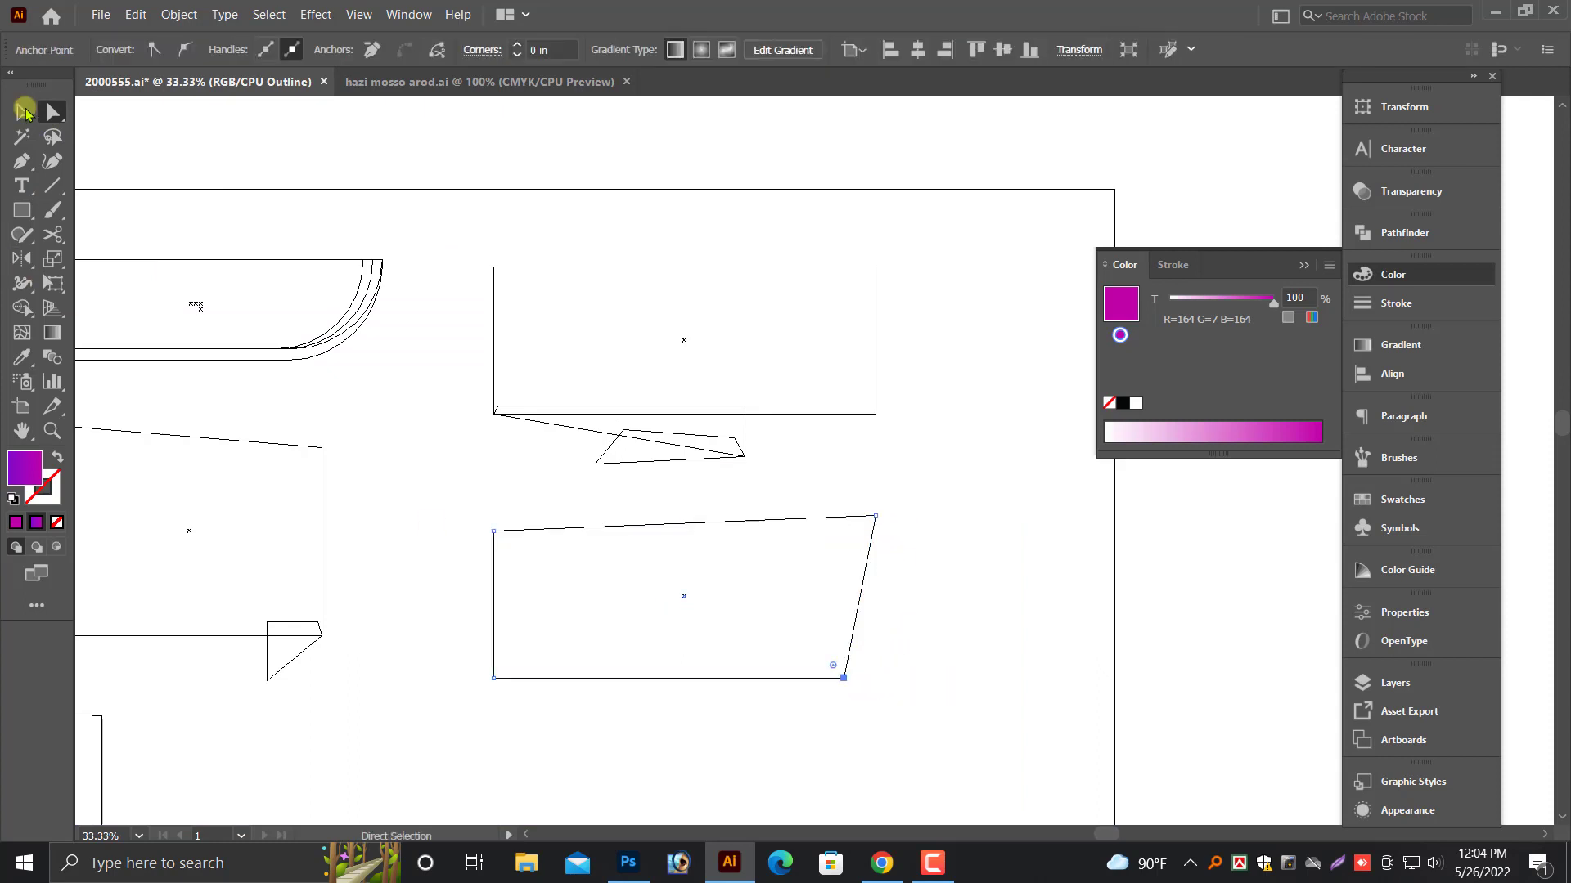
pyautogui.click(24, 110)
pyautogui.hotkey('ctrl', 'y')
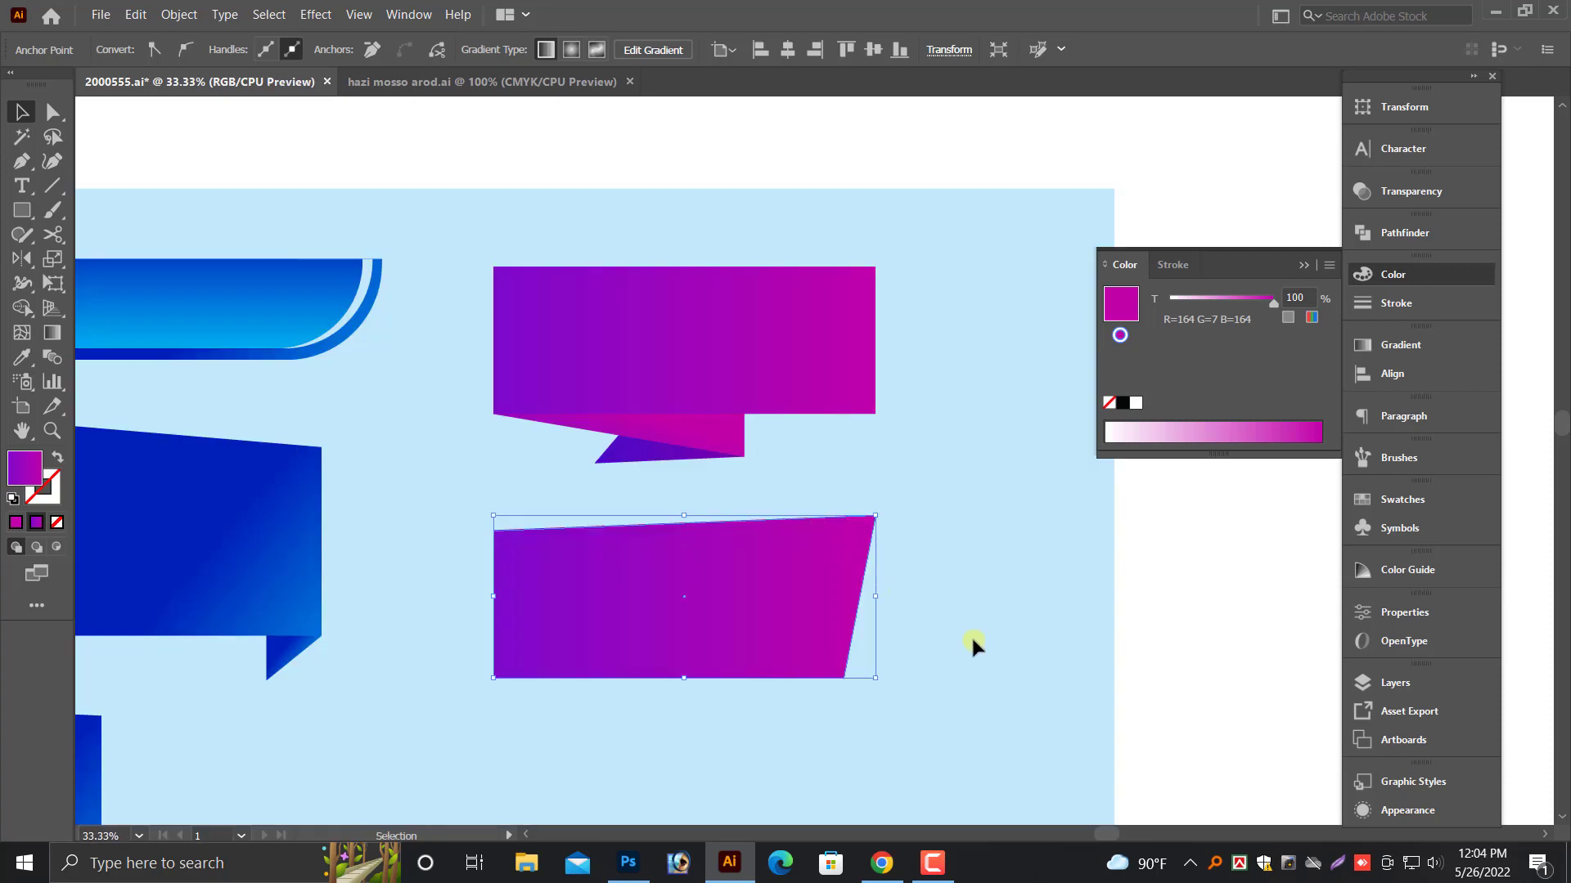
pyautogui.click(970, 635)
# - Draw a slanted fold with the Pen tool from the reshaped banner's lower-right corner to a point below its lower edge, overlapping the banner
pyautogui.scroll(-1, 960, 629)
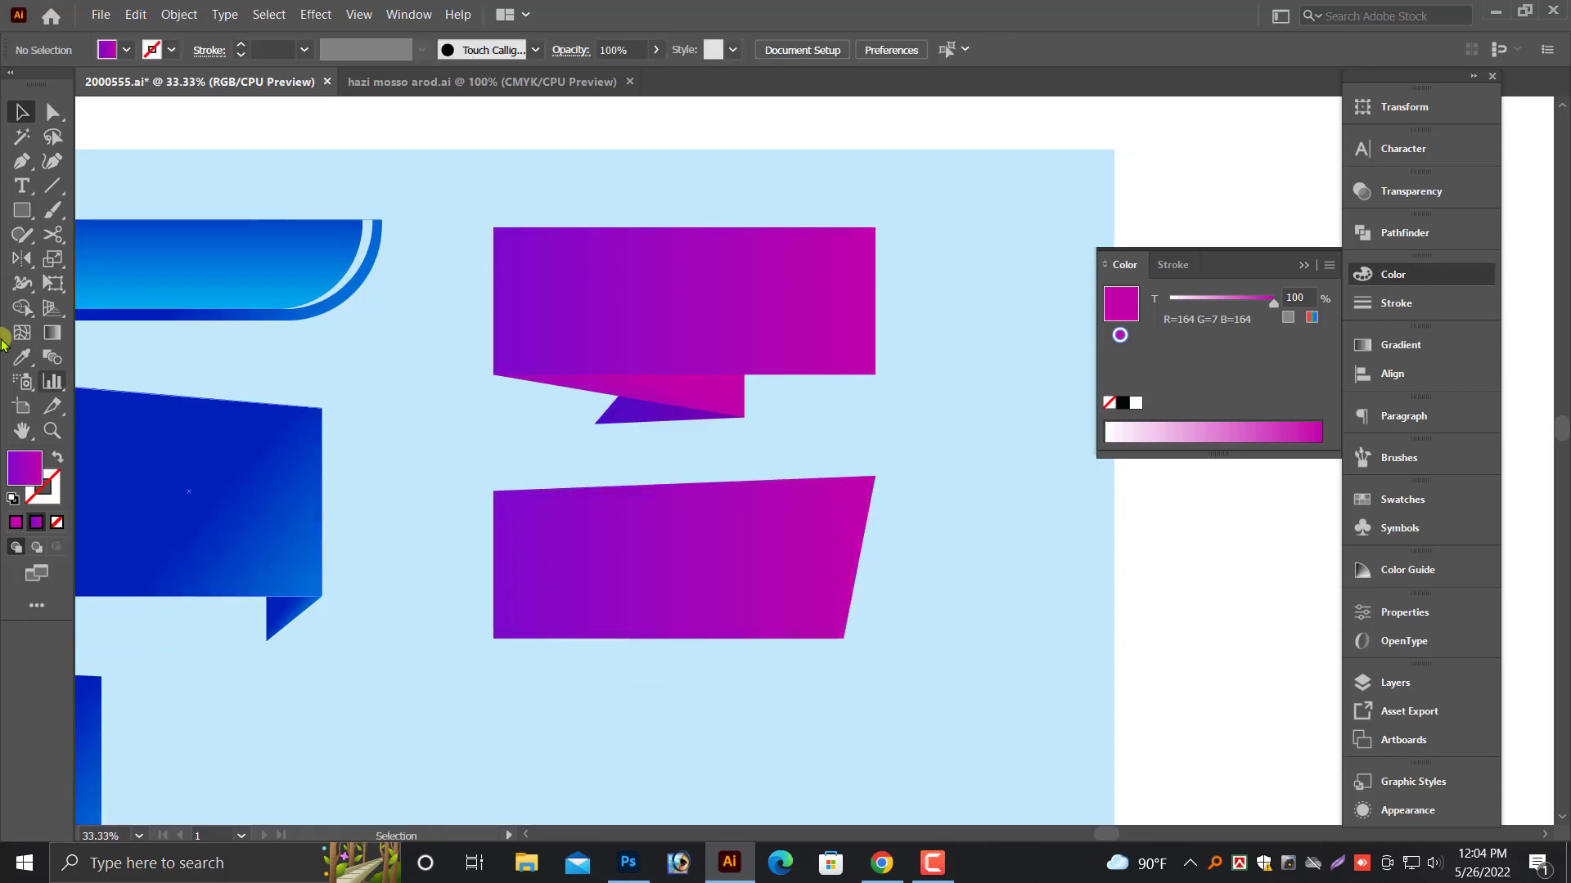
pyautogui.click(22, 161)
pyautogui.scroll(-1, 564, 663)
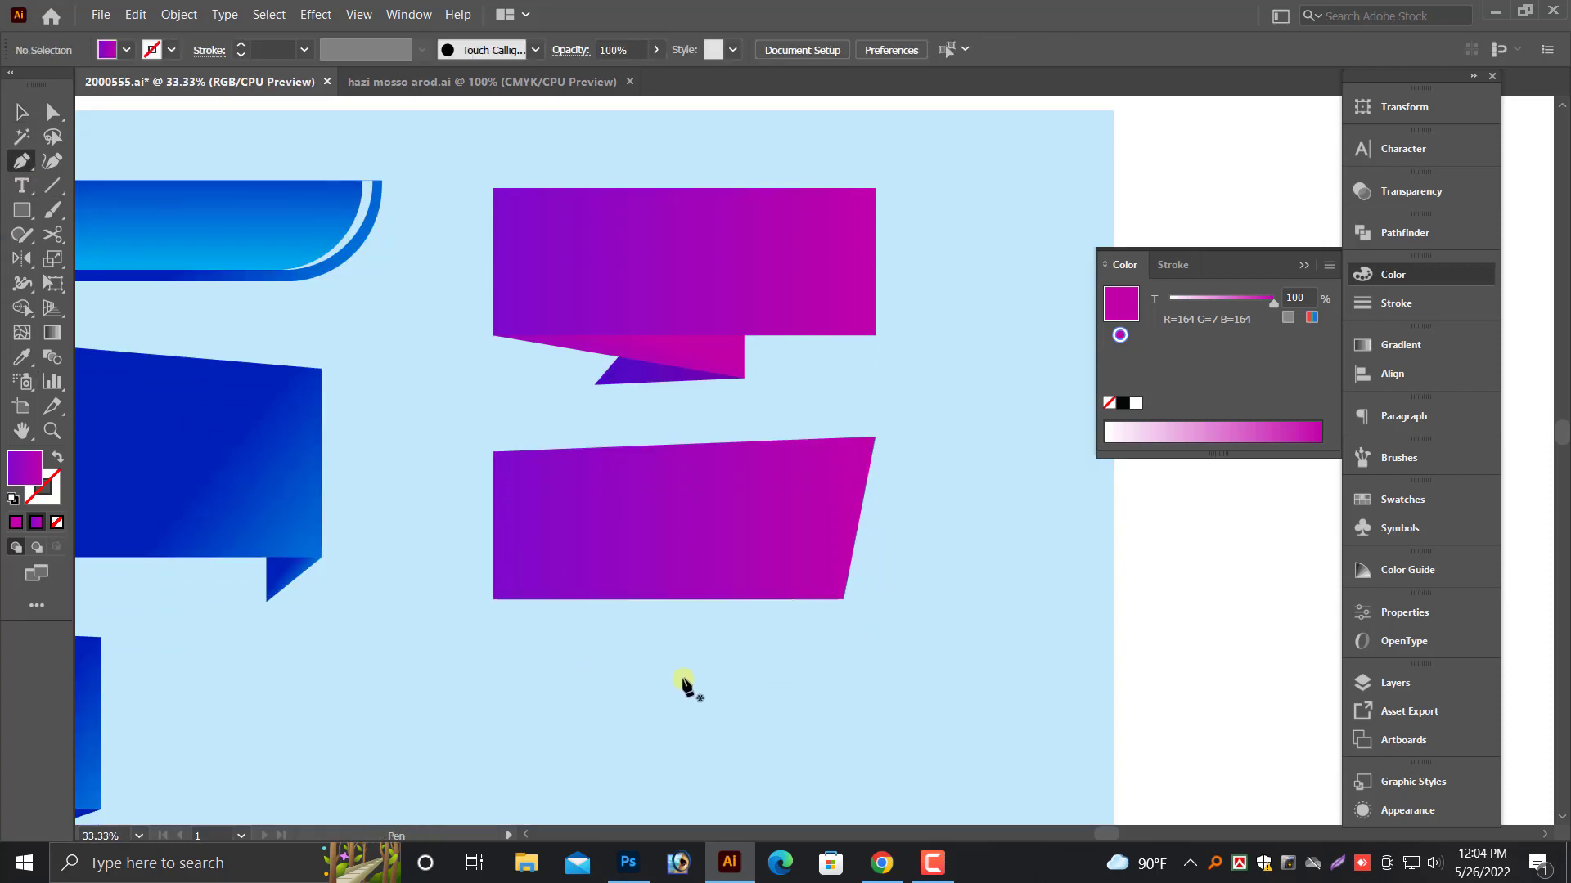
pyautogui.click(842, 602)
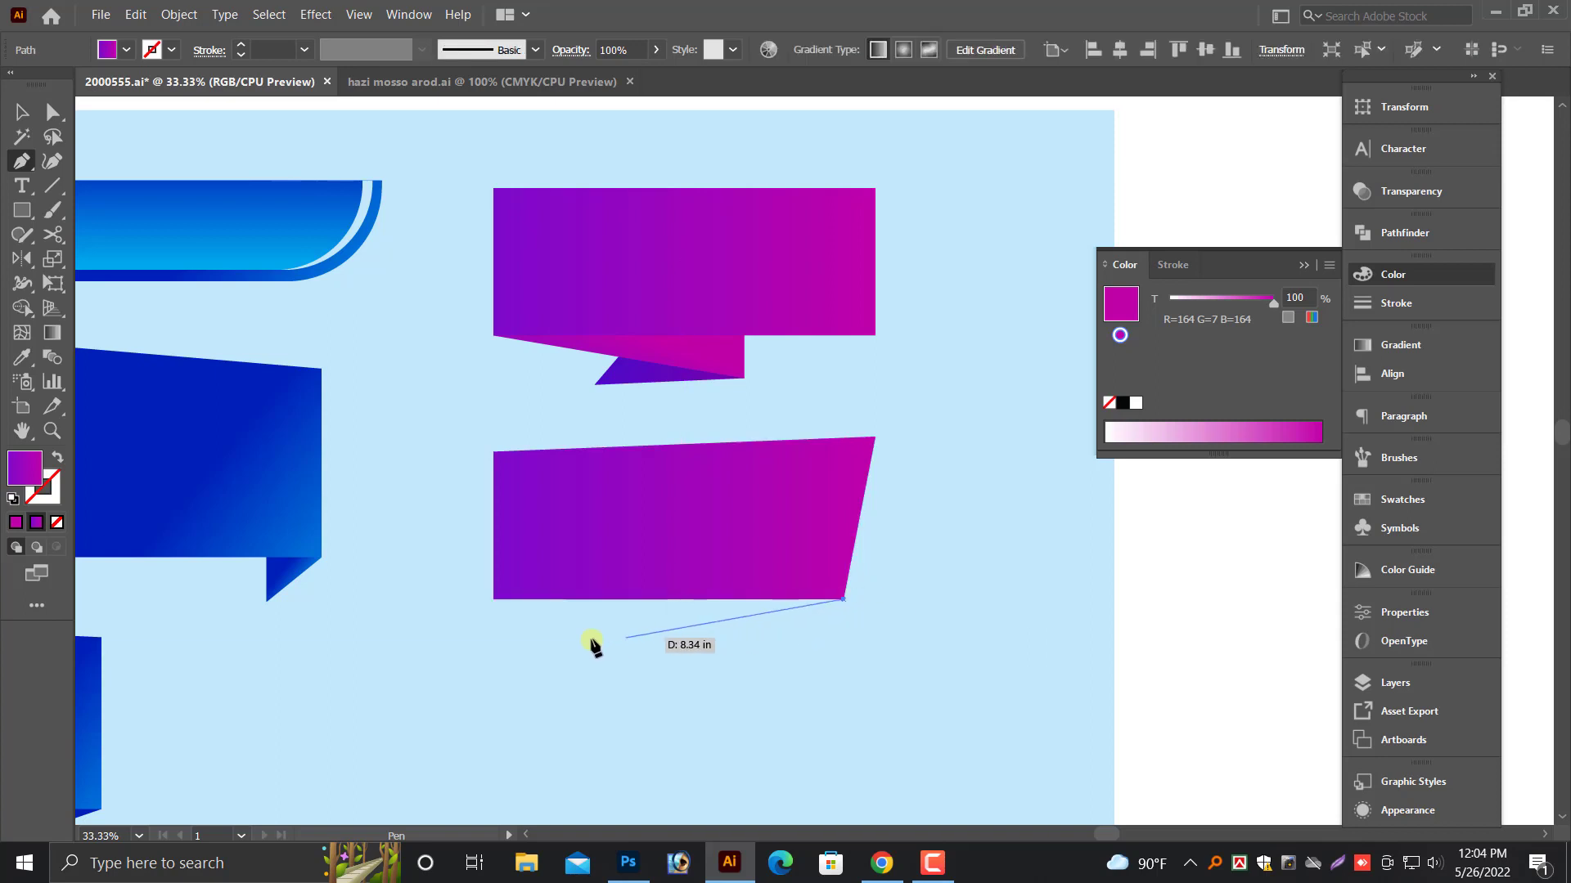
pyautogui.click(548, 638)
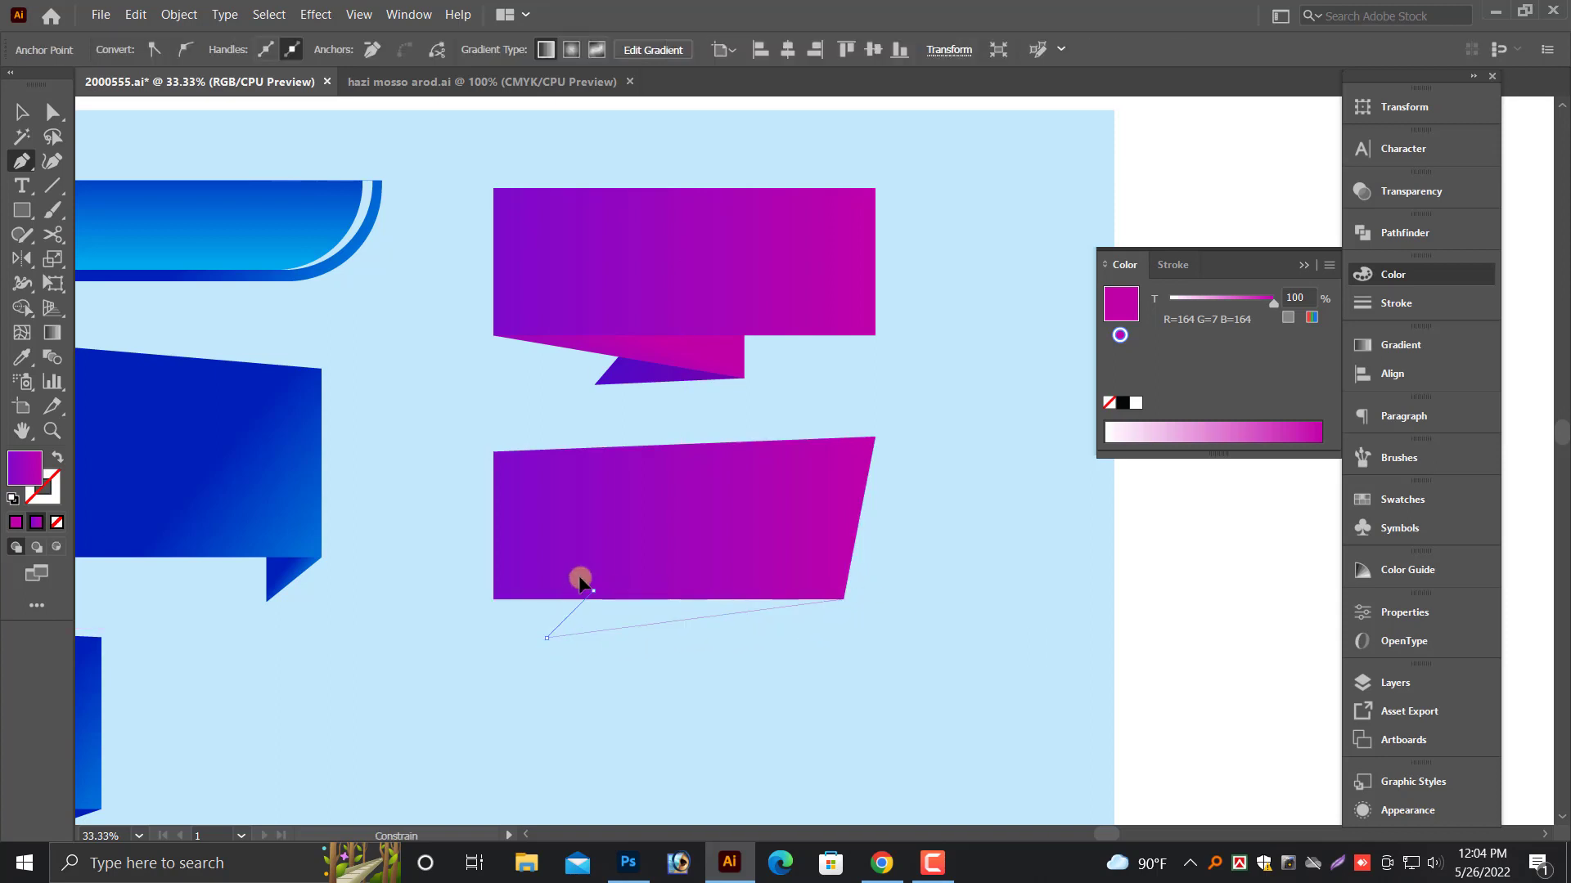
pyautogui.click(594, 578)
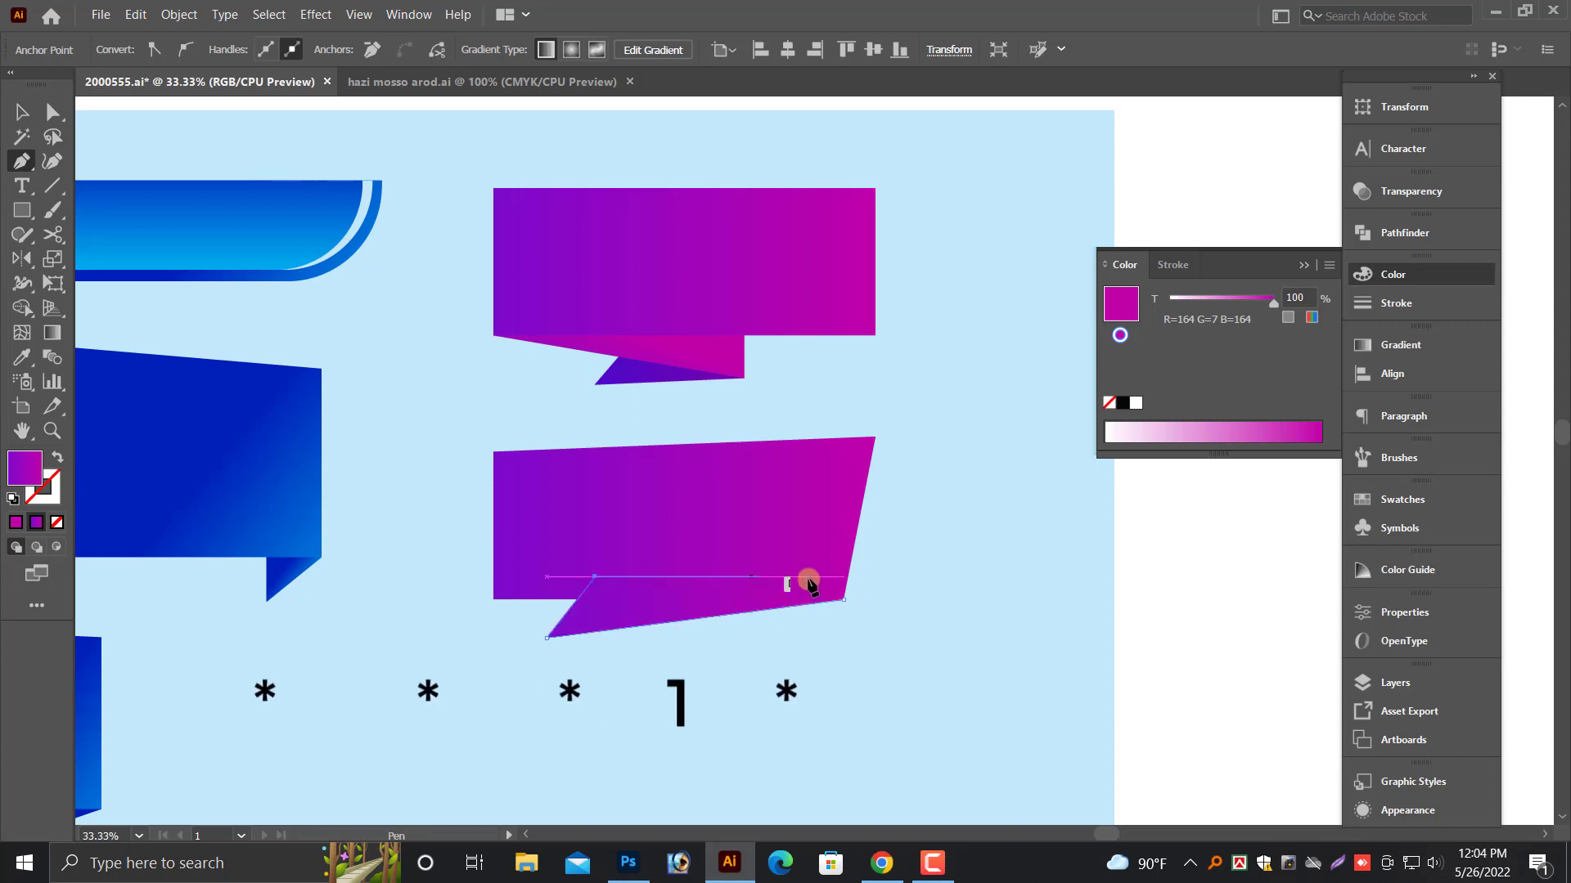
pyautogui.click(808, 573)
pyautogui.click(844, 600)
pyautogui.click(20, 113)
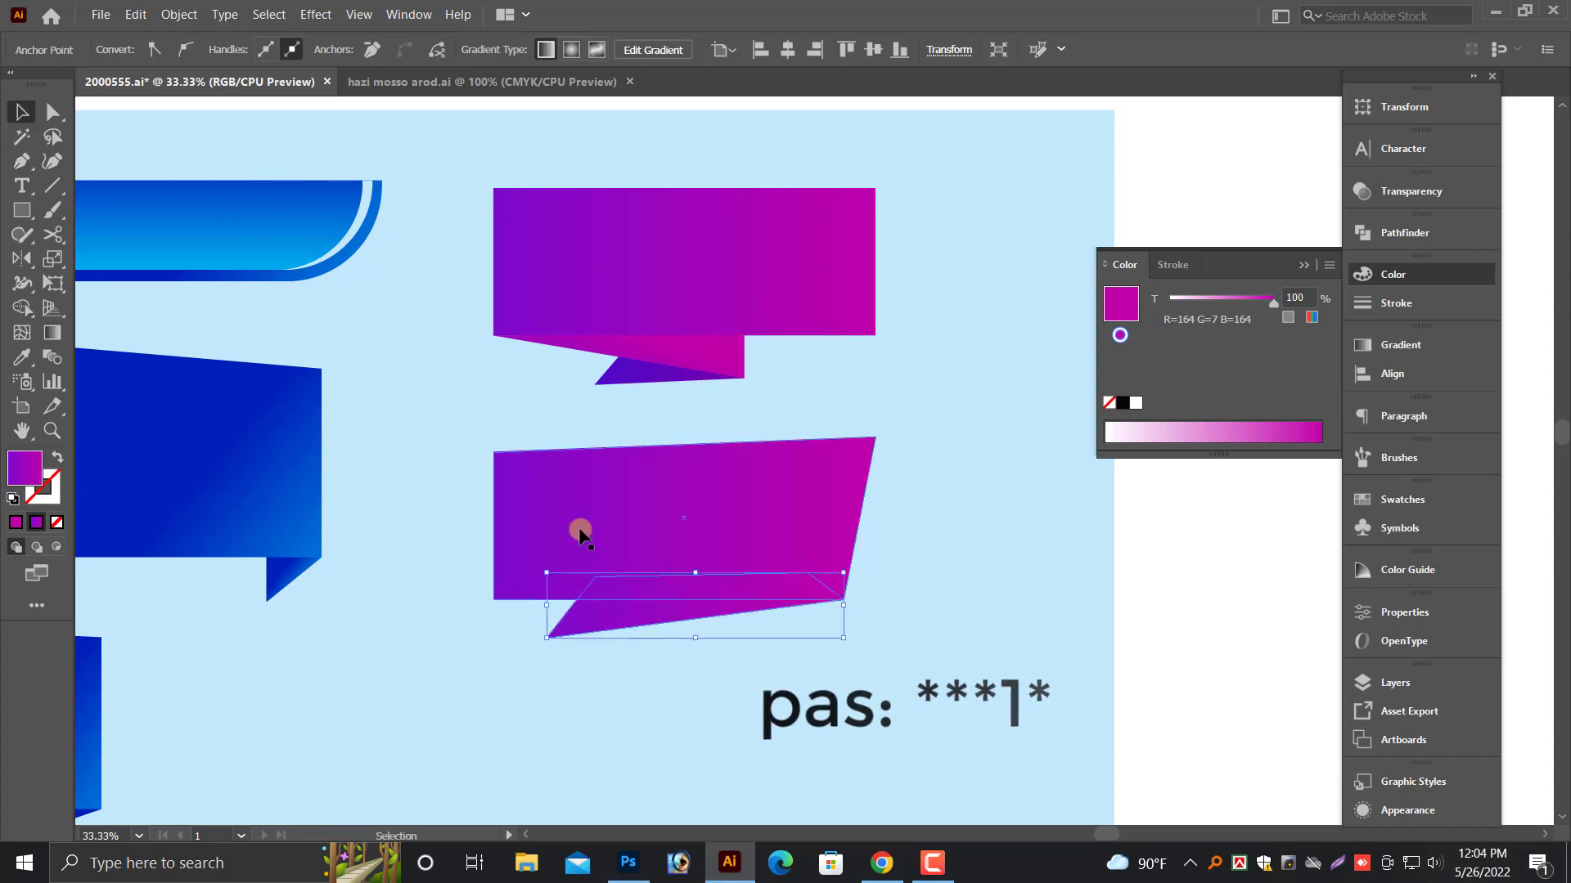
pyautogui.click(598, 705)
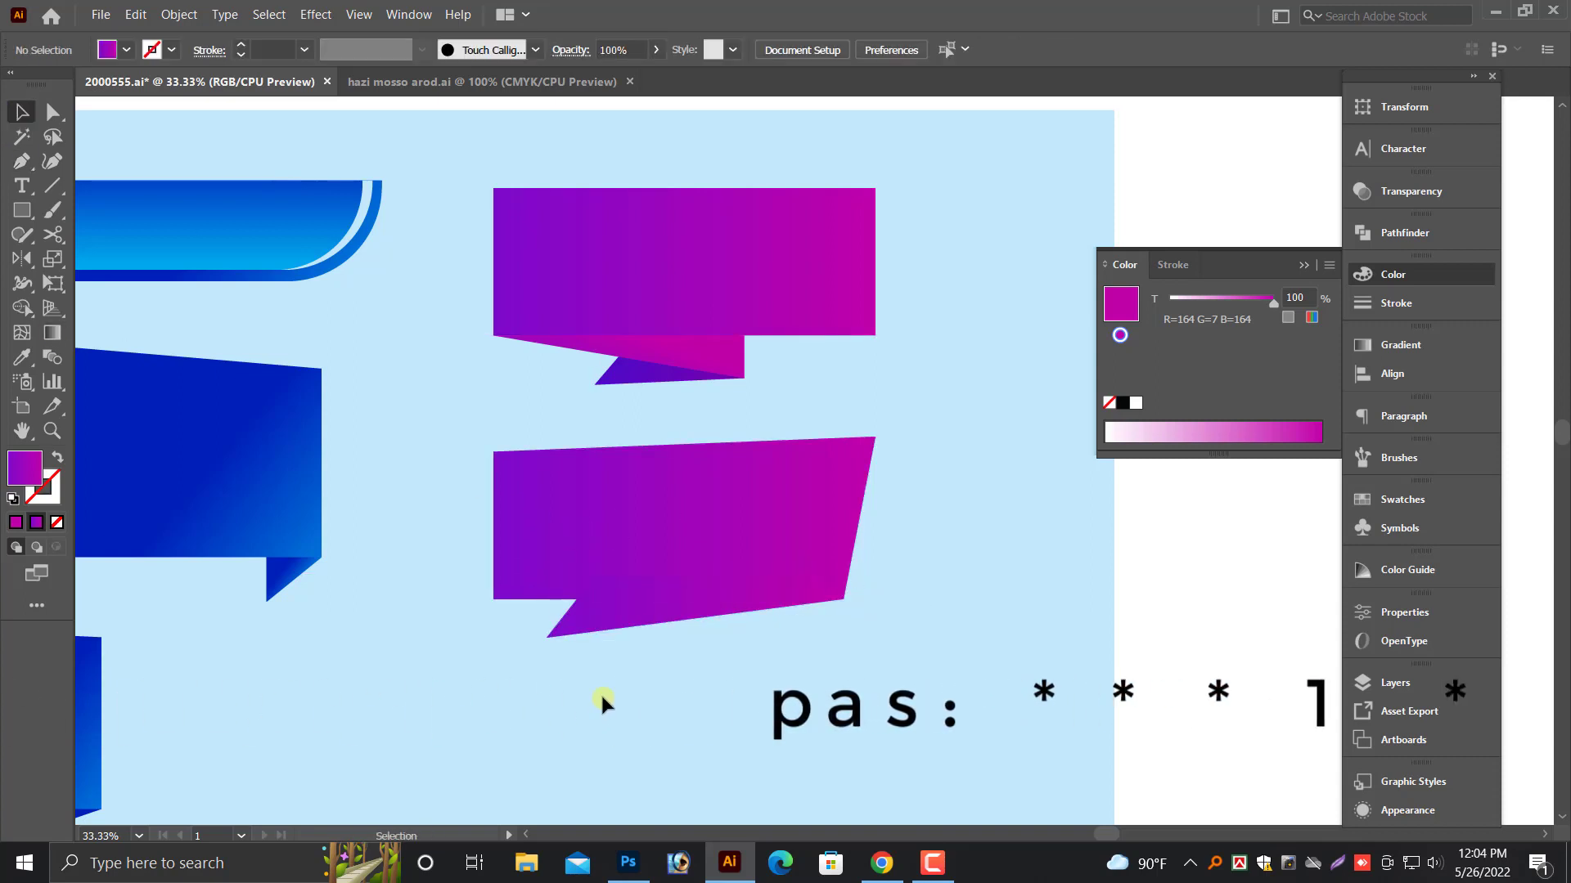
# - Draw a triangular second fold with the Pen tool, starting at the first fold's pointed tip and reaching up beneath the banner
pyautogui.scroll(-1, 536, 654)
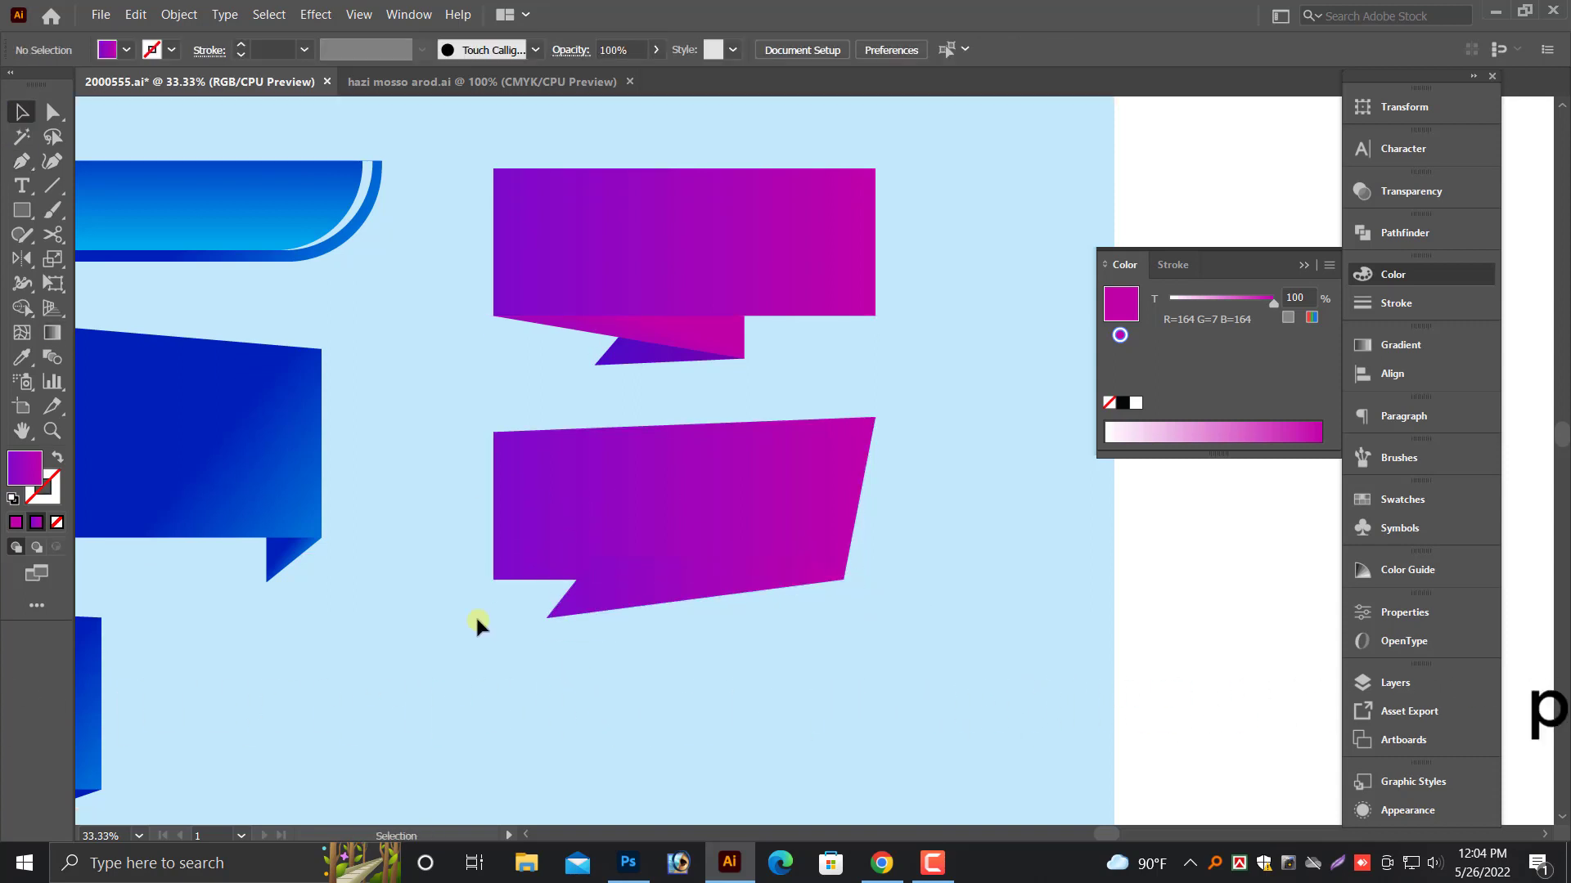
pyautogui.click(23, 168)
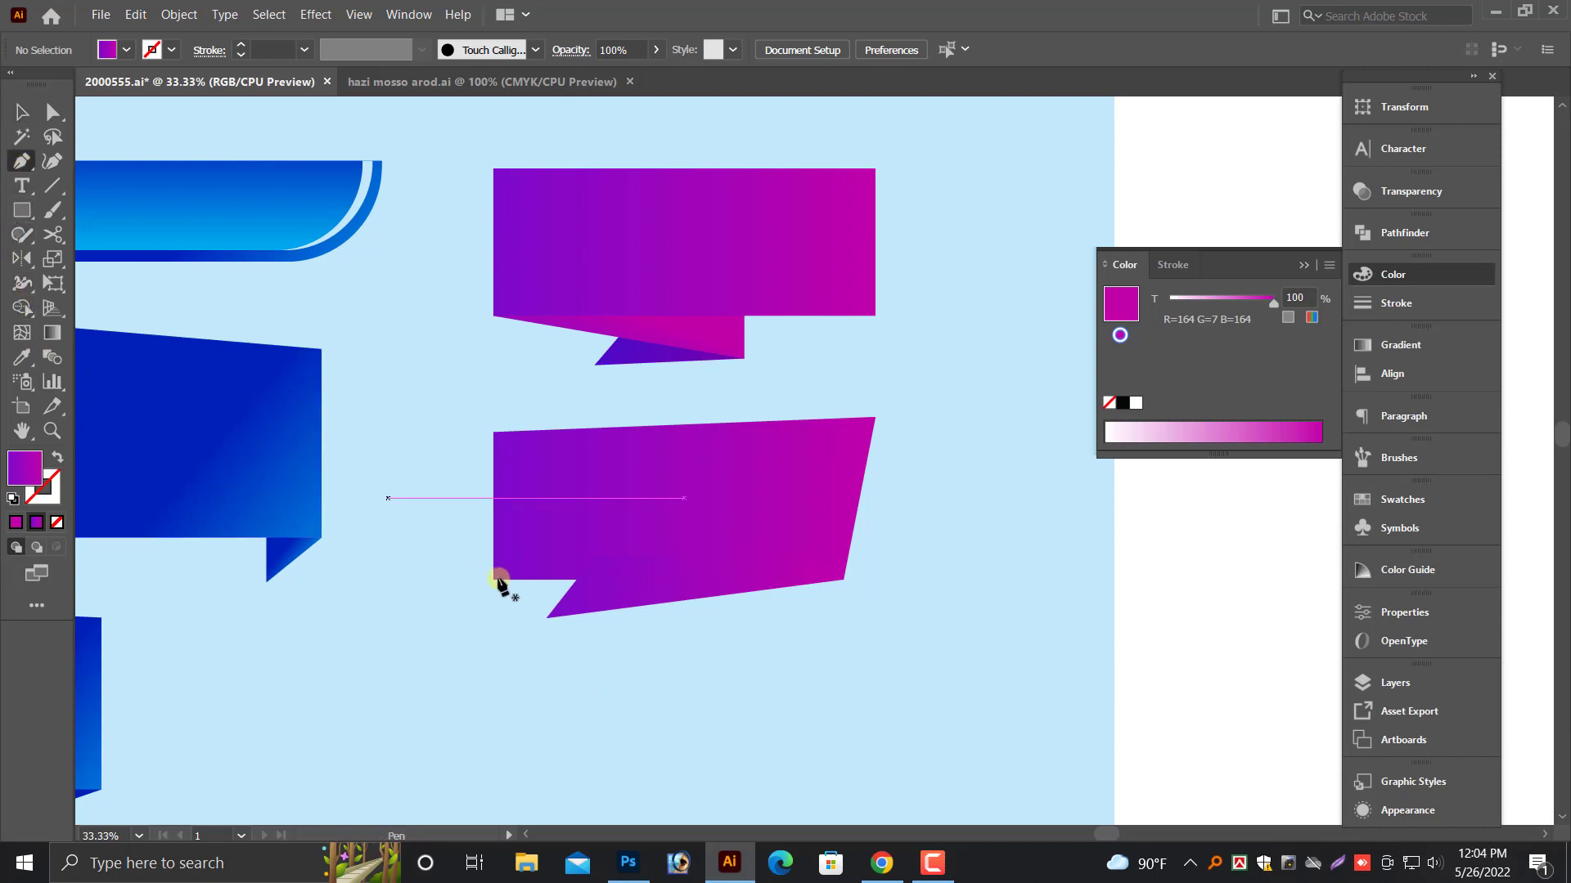
pyautogui.click(546, 619)
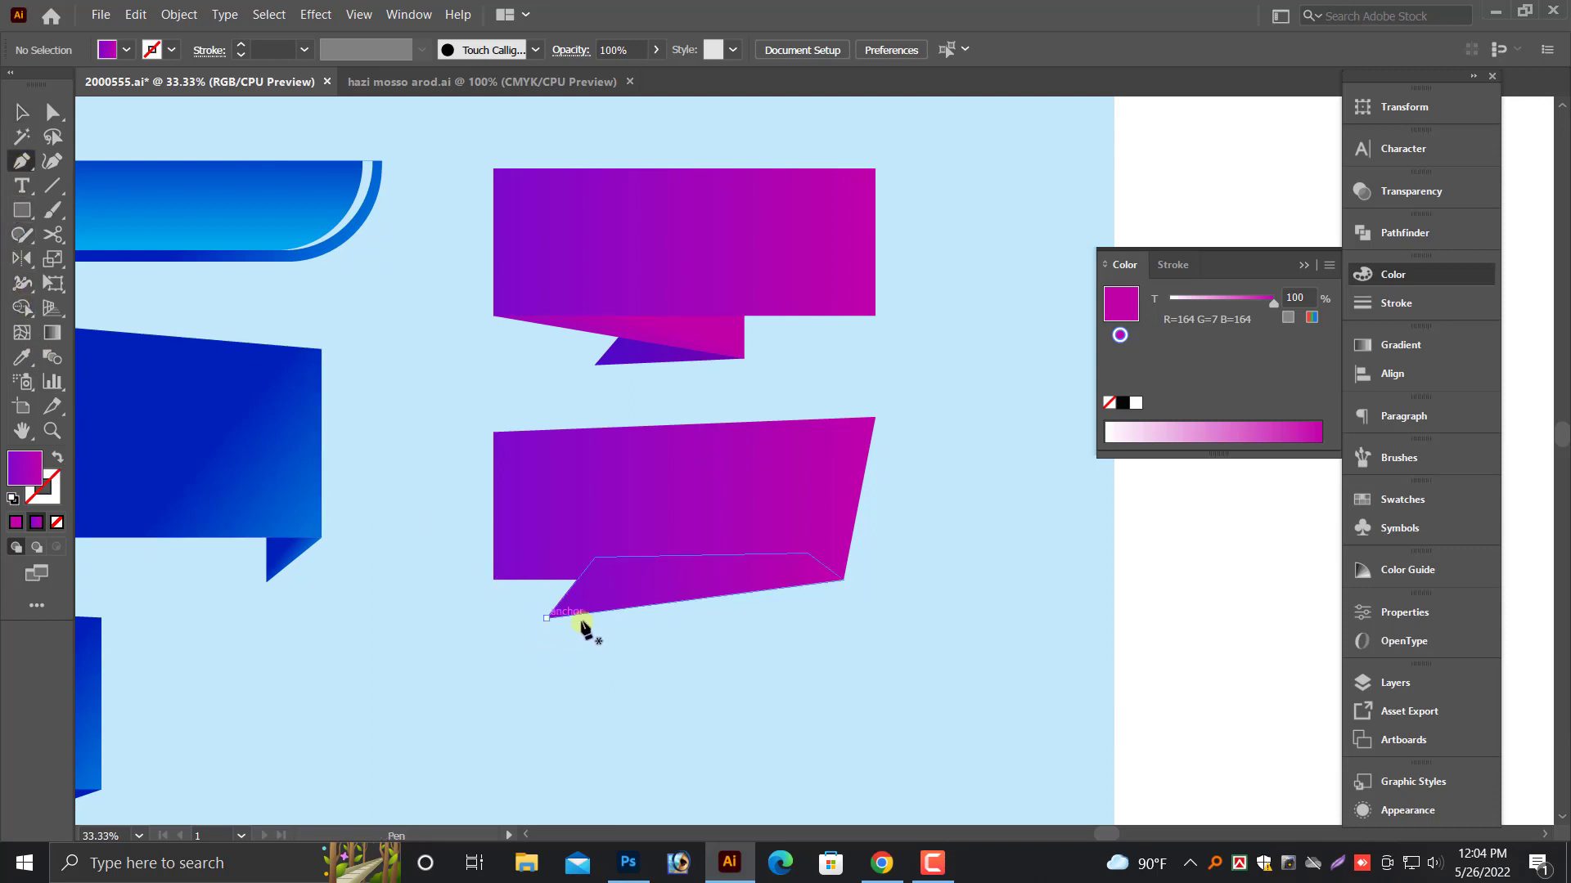
pyautogui.click(726, 636)
pyautogui.click(703, 575)
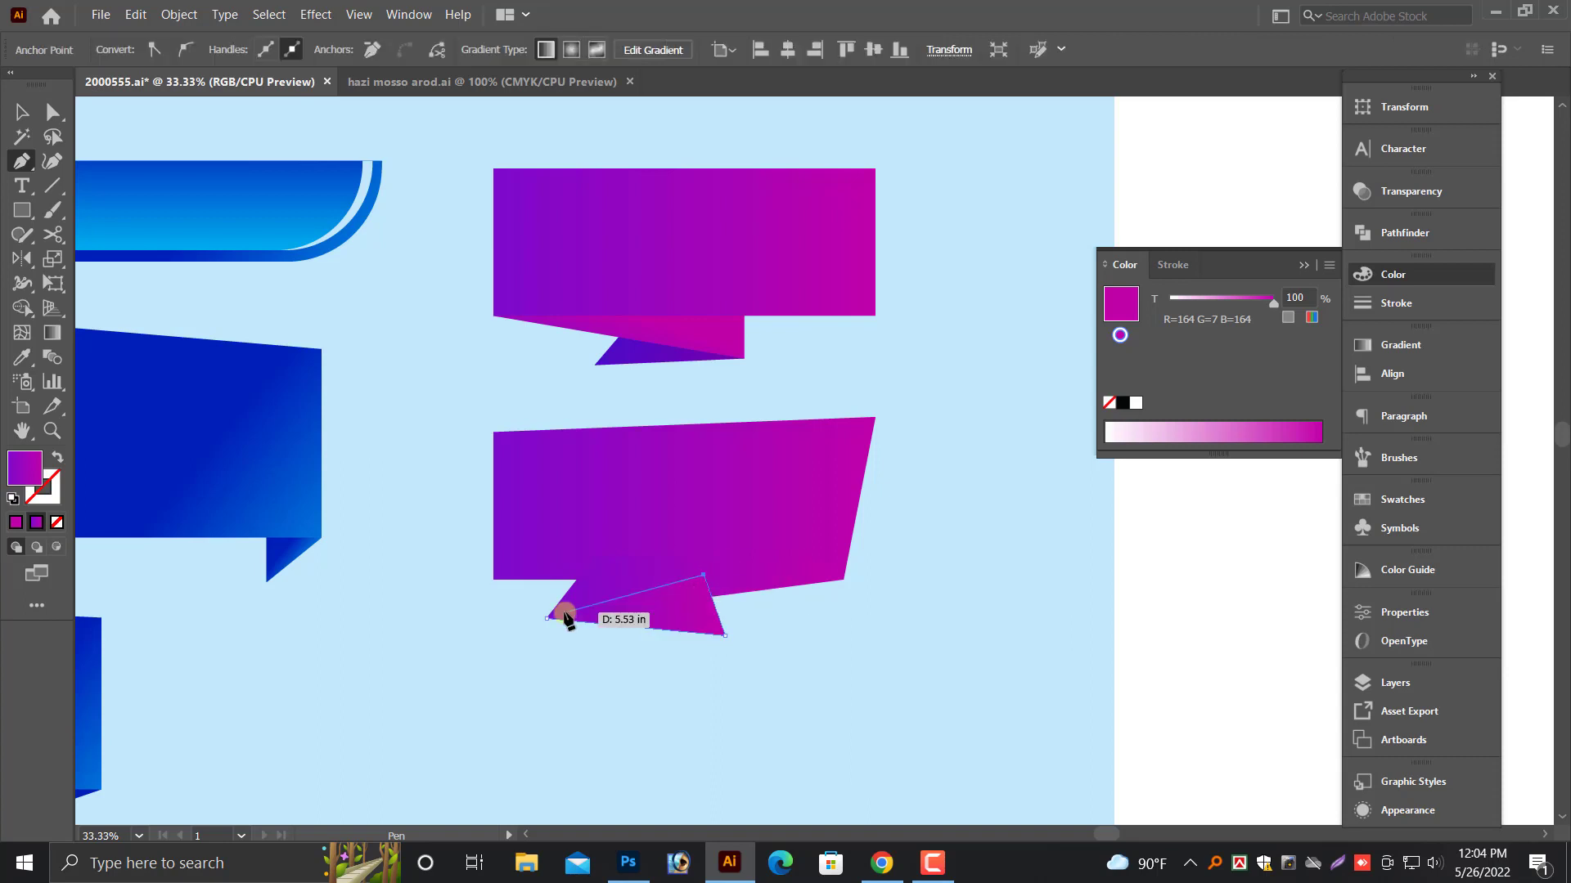
pyautogui.click(564, 616)
pyautogui.click(18, 115)
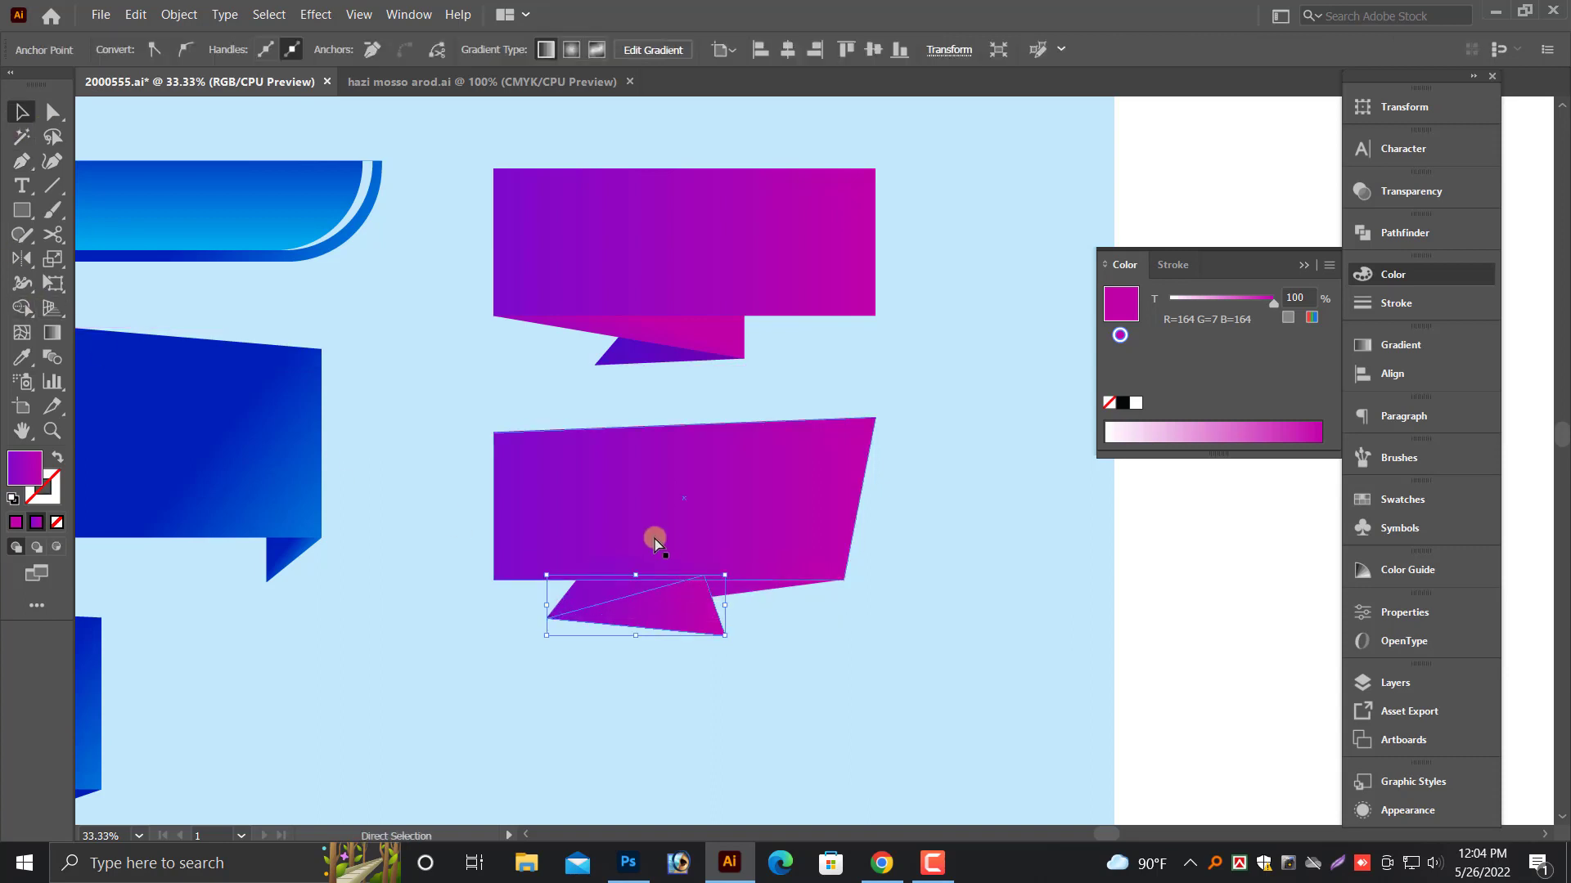
# - Fill the reshaped banner with the red-to-orange gradient sampled from the swatch squares beside the artboard
pyautogui.hotkey('ctrl', '-')
pyautogui.hotkey('ctrl', '-')
pyautogui.hotkey('ctrl', '-')
pyautogui.hotkey('ctrl', '-')
pyautogui.click(900, 429)
pyautogui.hotkey('ctrl', 'space')
pyautogui.moveTo(379, 216); pyautogui.dragTo(1041, 484)
pyautogui.scroll(-1, 918, 591)
pyautogui.click(18, 357)
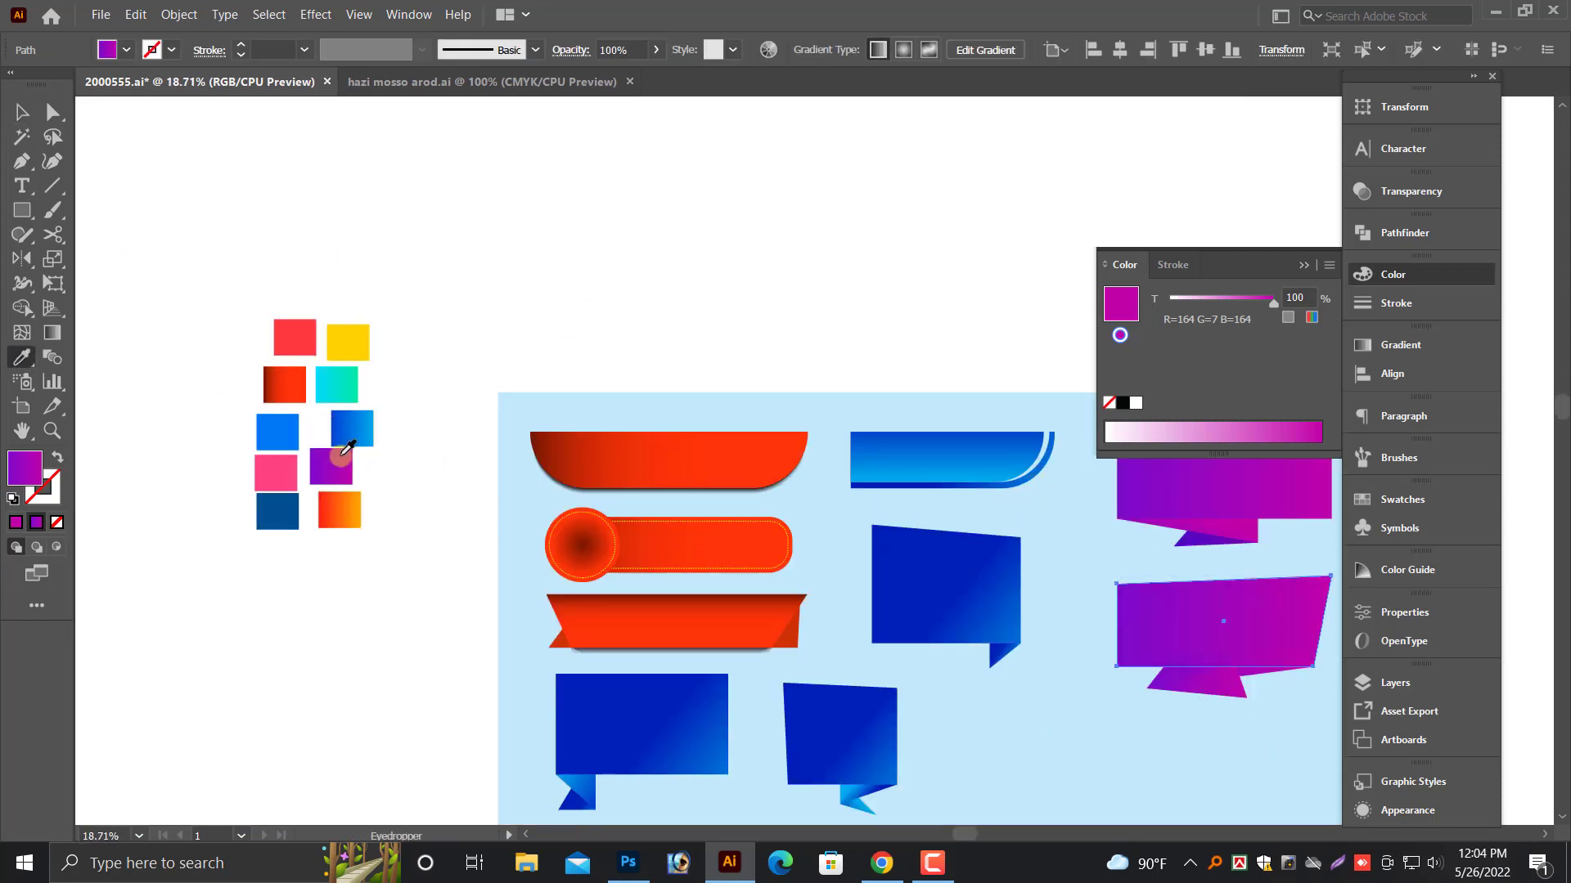
pyautogui.click(341, 508)
pyautogui.click(27, 112)
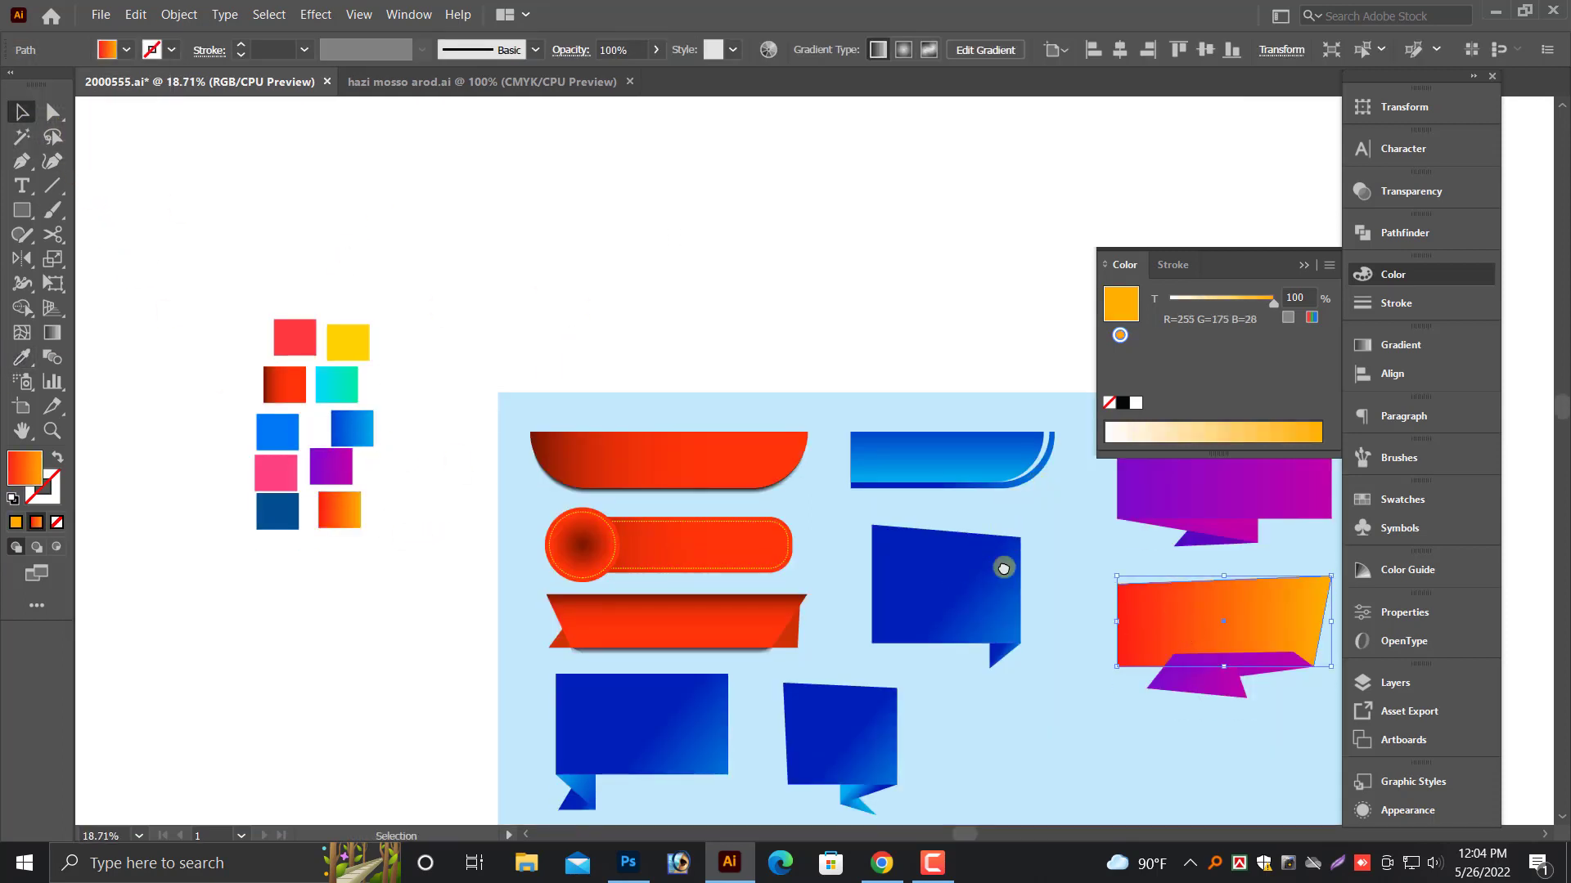
# - Bring the orange gradient banner in front of its two purple folds
pyautogui.press('space')
pyautogui.moveTo(1003, 568); pyautogui.dragTo(729, 460)
pyautogui.click(797, 456)
pyautogui.hotkey('ctrl', 'space')
pyautogui.moveTo(847, 461); pyautogui.dragTo(1317, 604)
pyautogui.press('space')
pyautogui.moveTo(1087, 610); pyautogui.dragTo(1269, 631)
pyautogui.click(722, 494)
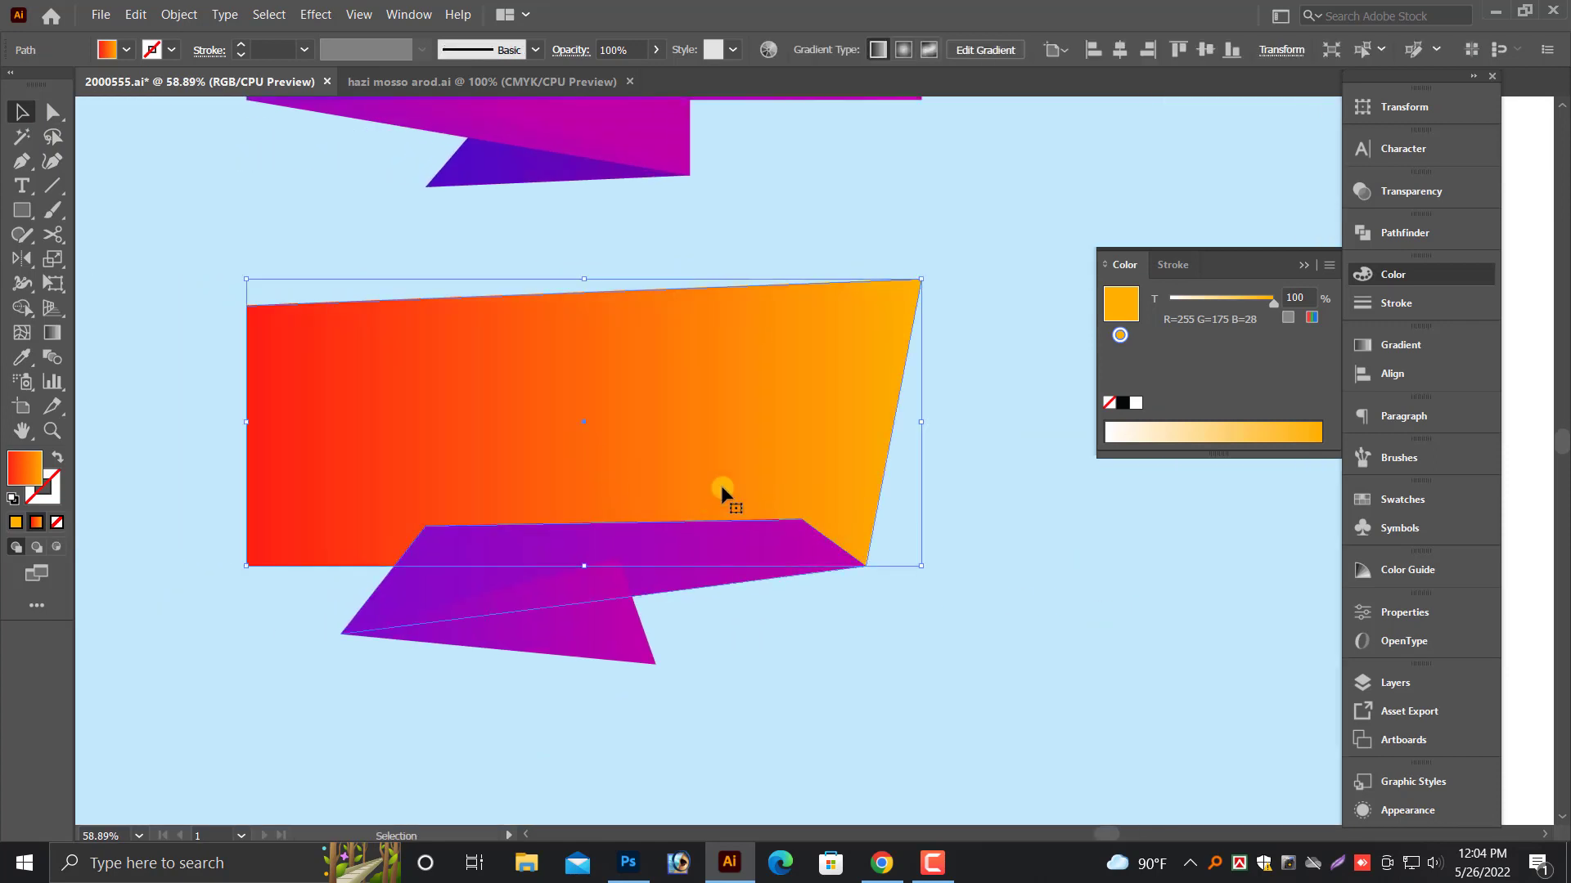
pyautogui.hotkey('ctrl', 'shift', ']')
# - Fill the upper fold with the banner's red-to-orange gradient and redirect it diagonally so orange lies toward the upper right
pyautogui.click(417, 599)
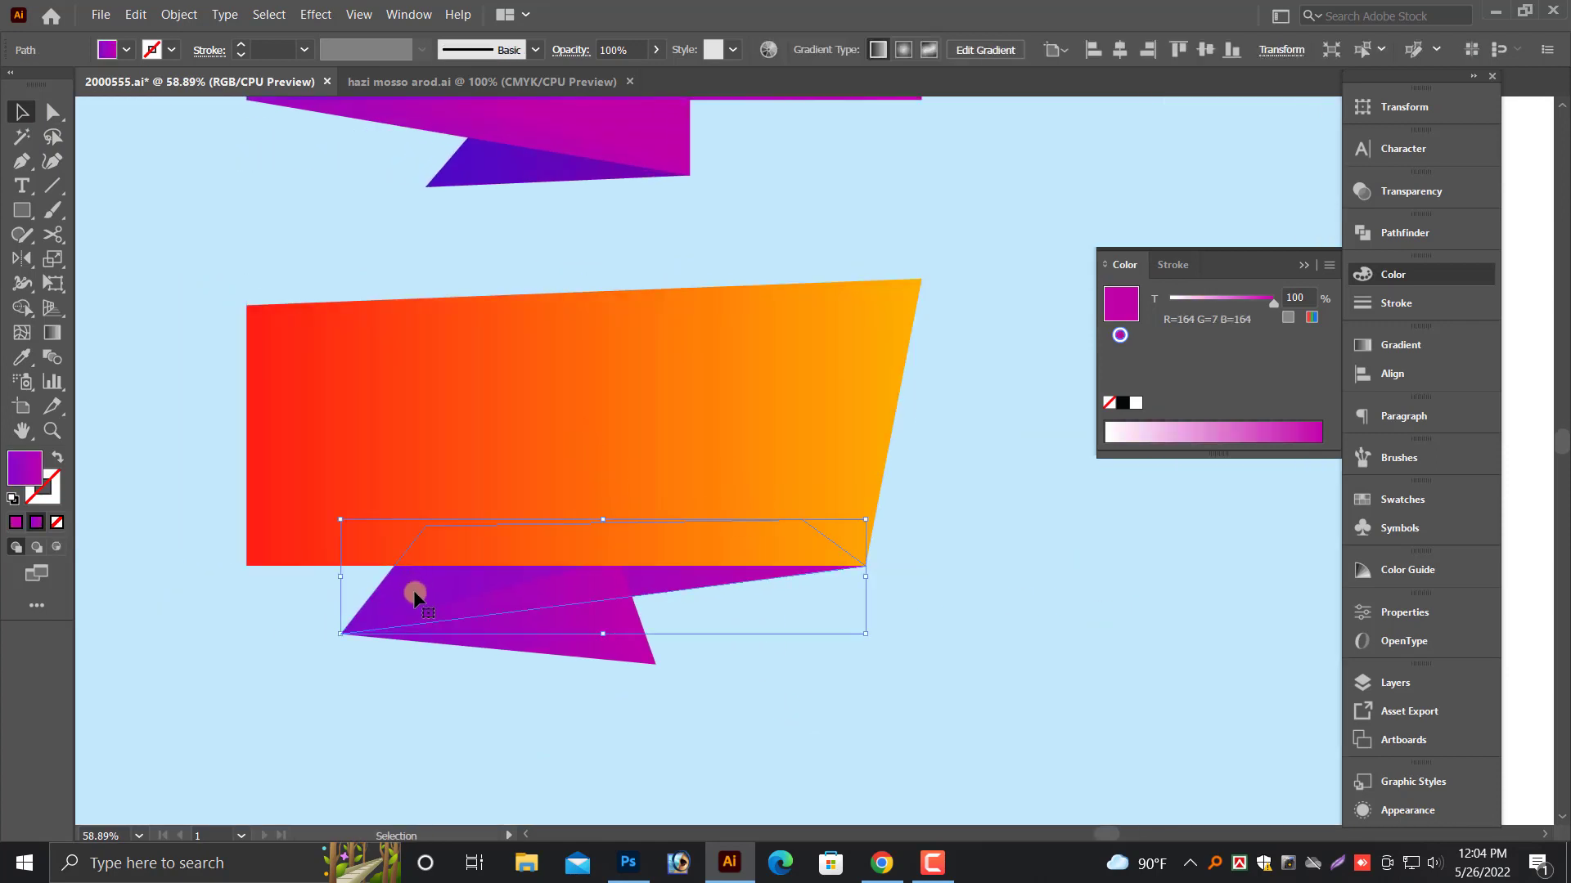
pyautogui.click(354, 514)
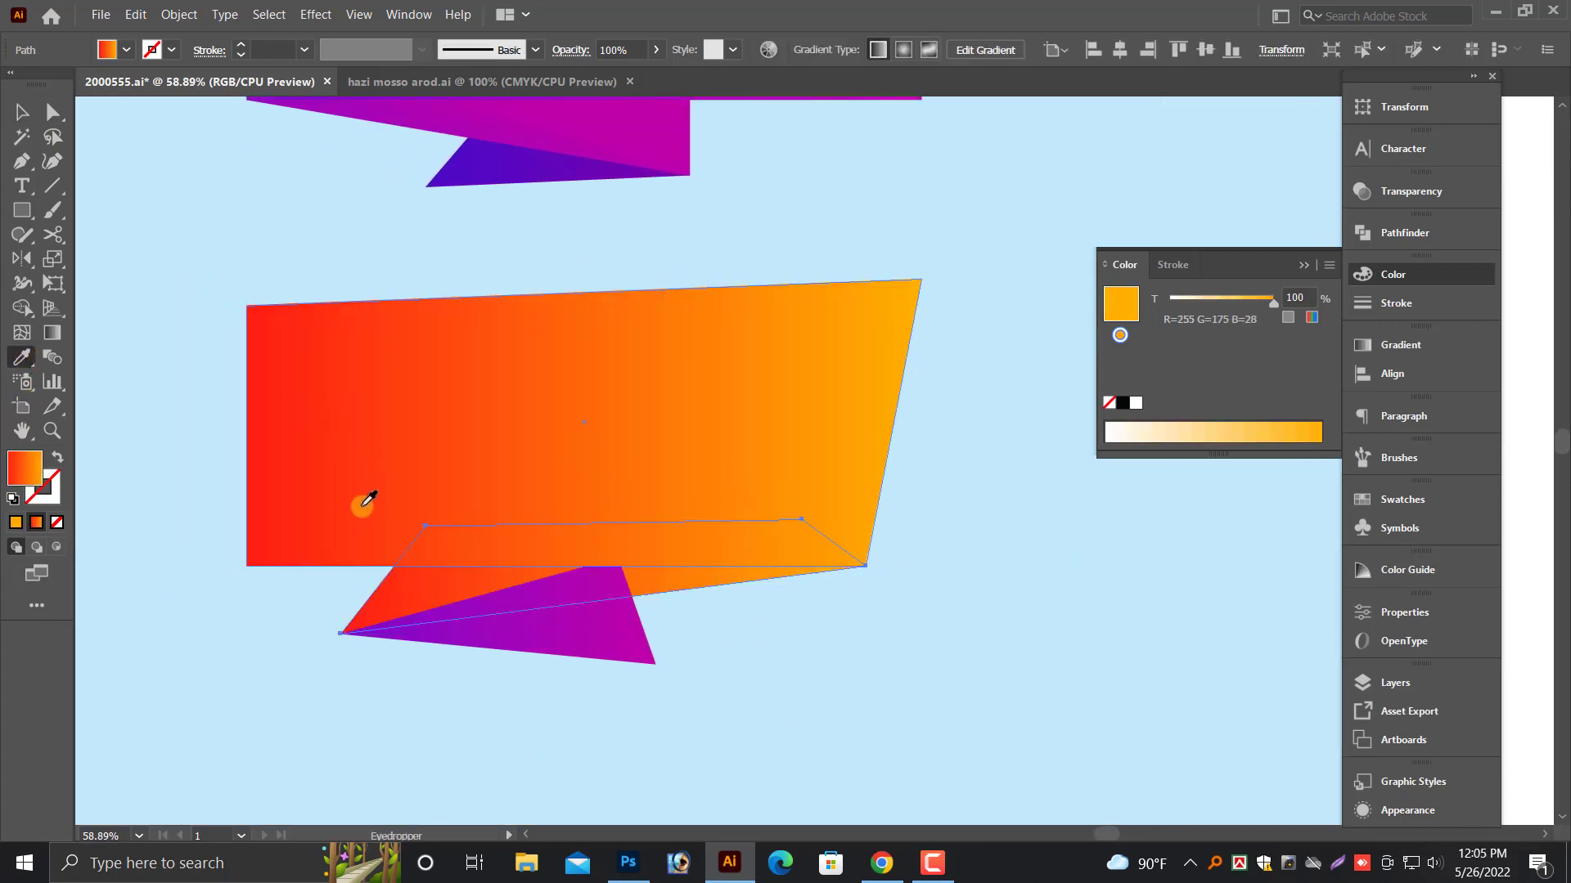
pyautogui.click(22, 112)
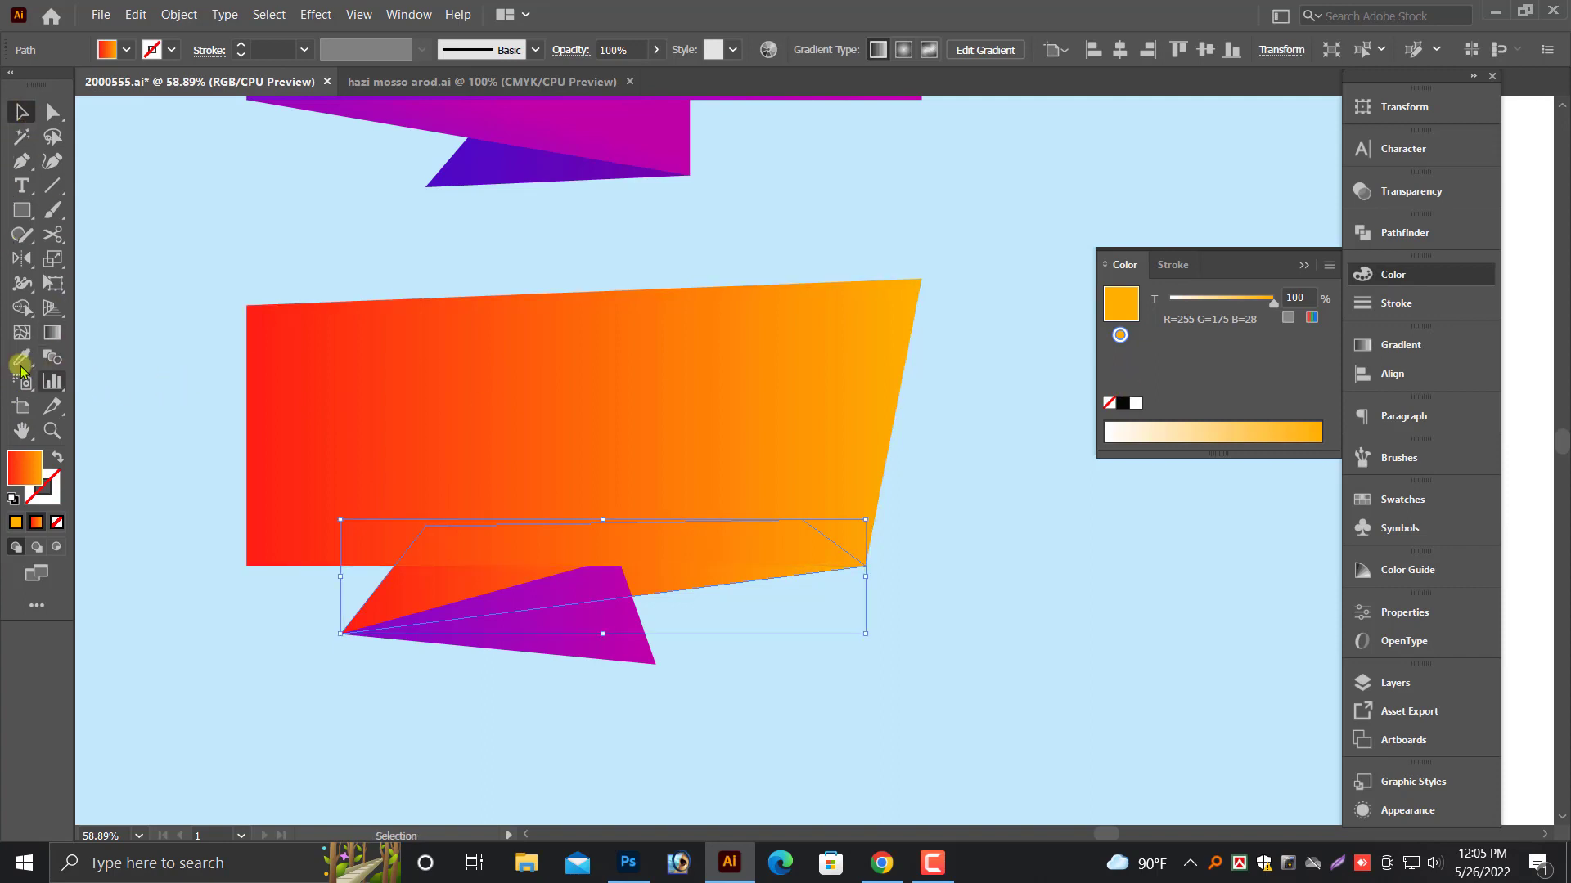
pyautogui.click(52, 332)
pyautogui.moveTo(508, 449); pyautogui.dragTo(726, 618)
pyautogui.moveTo(416, 728); pyautogui.dragTo(566, 528)
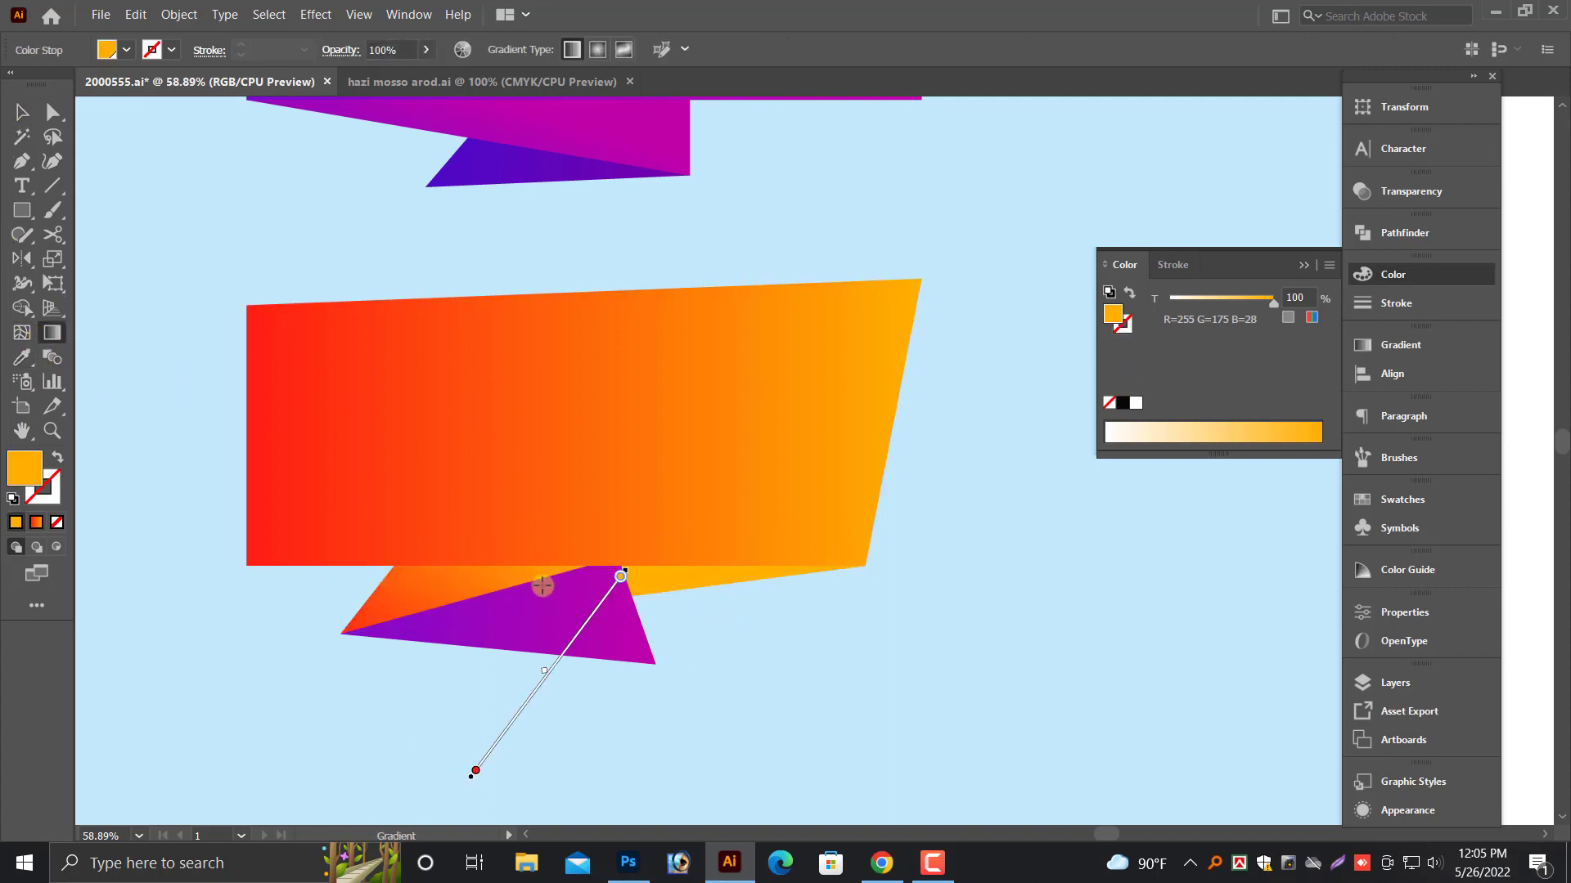
pyautogui.click(23, 112)
# - Send the purple triangular fold behind the orange upper fold while keeping it above the light blue background
pyautogui.click(498, 654)
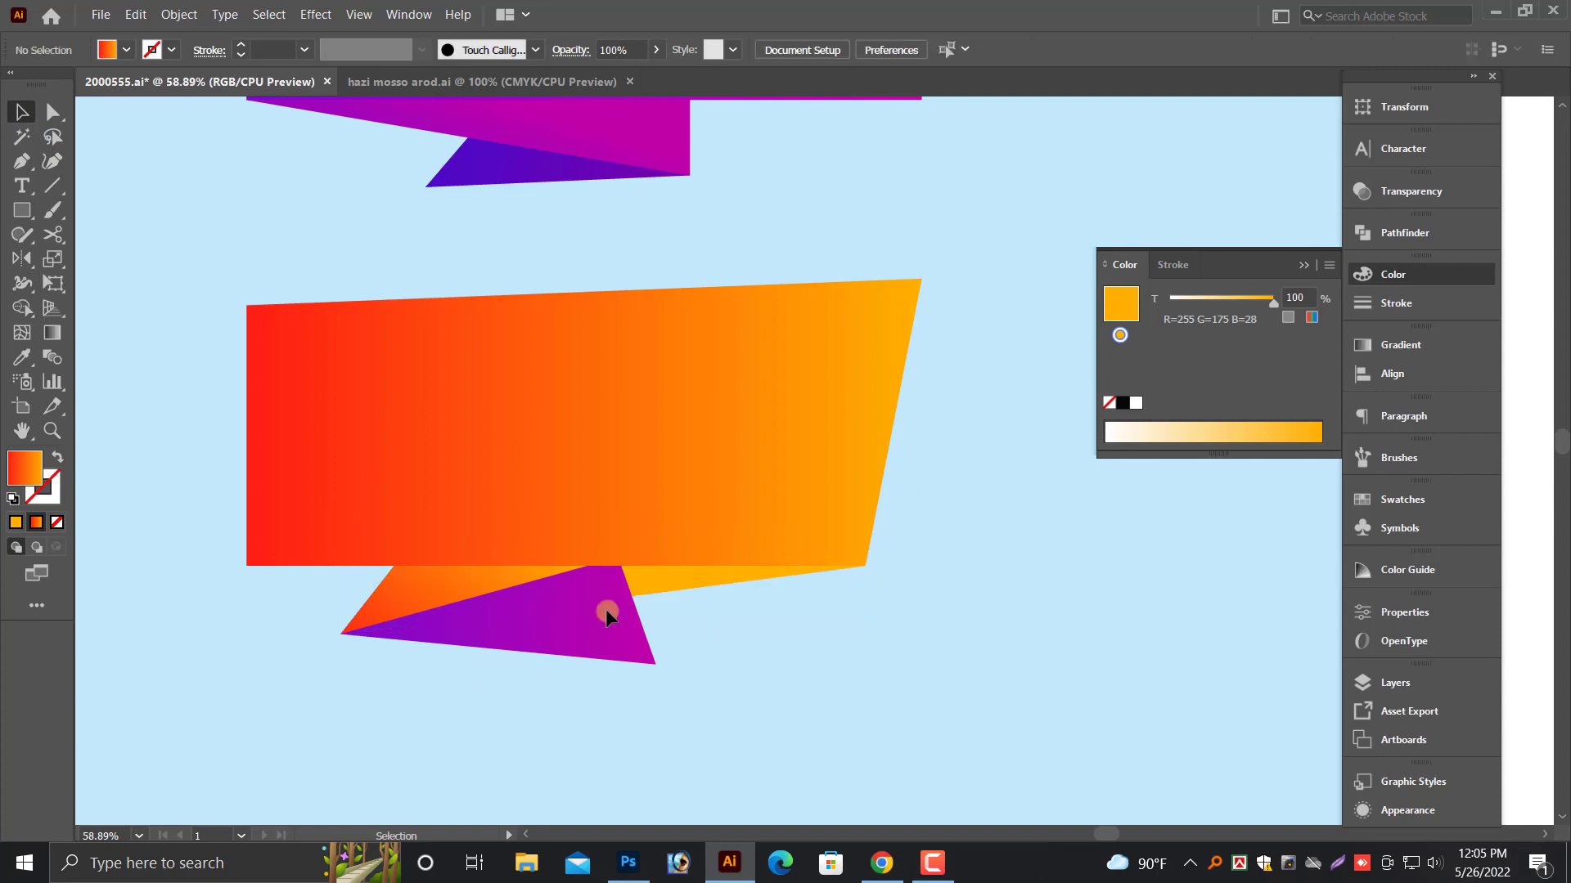
pyautogui.click(606, 614)
pyautogui.hotkey('ctrl', 'shift', '[')
pyautogui.hotkey('ctrl', ']')
# - Fill the purple triangular fold with the red-to-orange gradient sampled from the banner
pyautogui.click(22, 358)
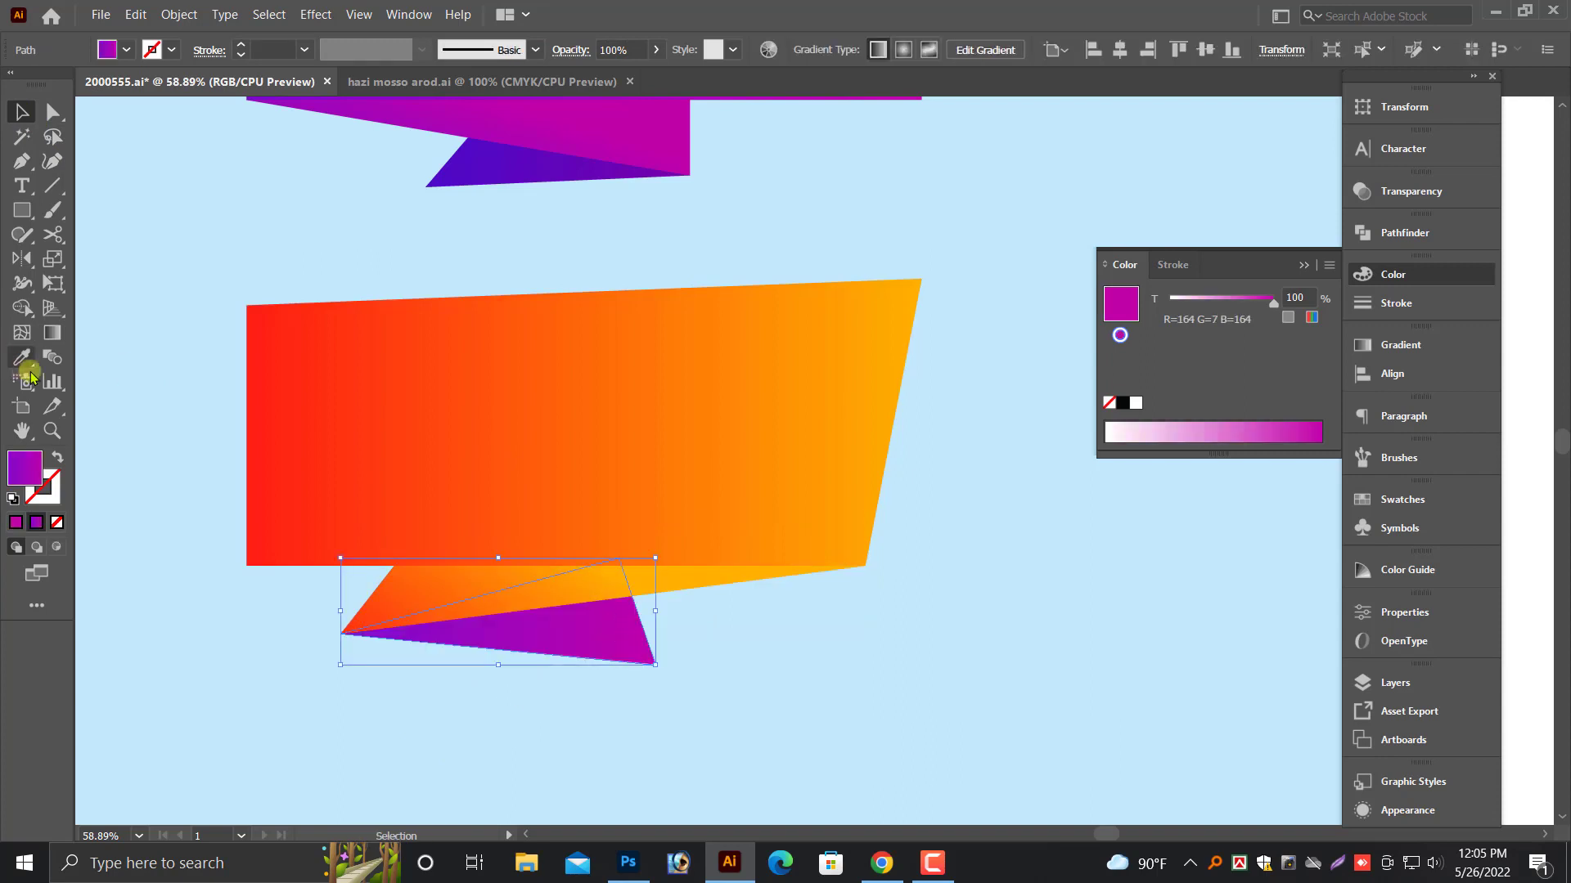
pyautogui.click(536, 602)
pyautogui.hotkey('ctrl', 'z')
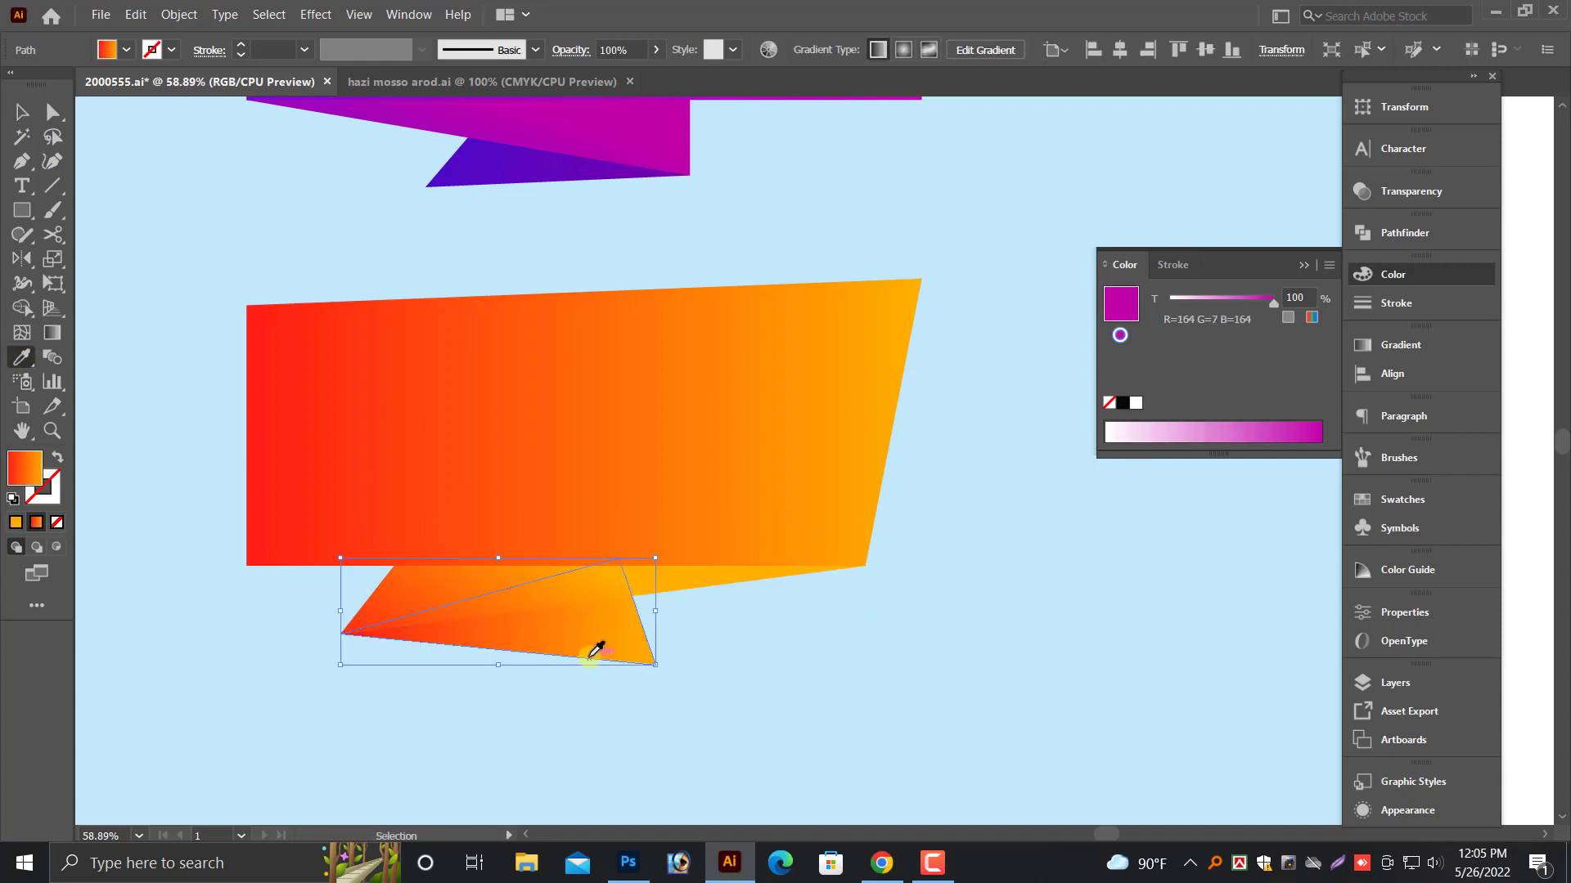
pyautogui.click(737, 464)
pyautogui.click(23, 112)
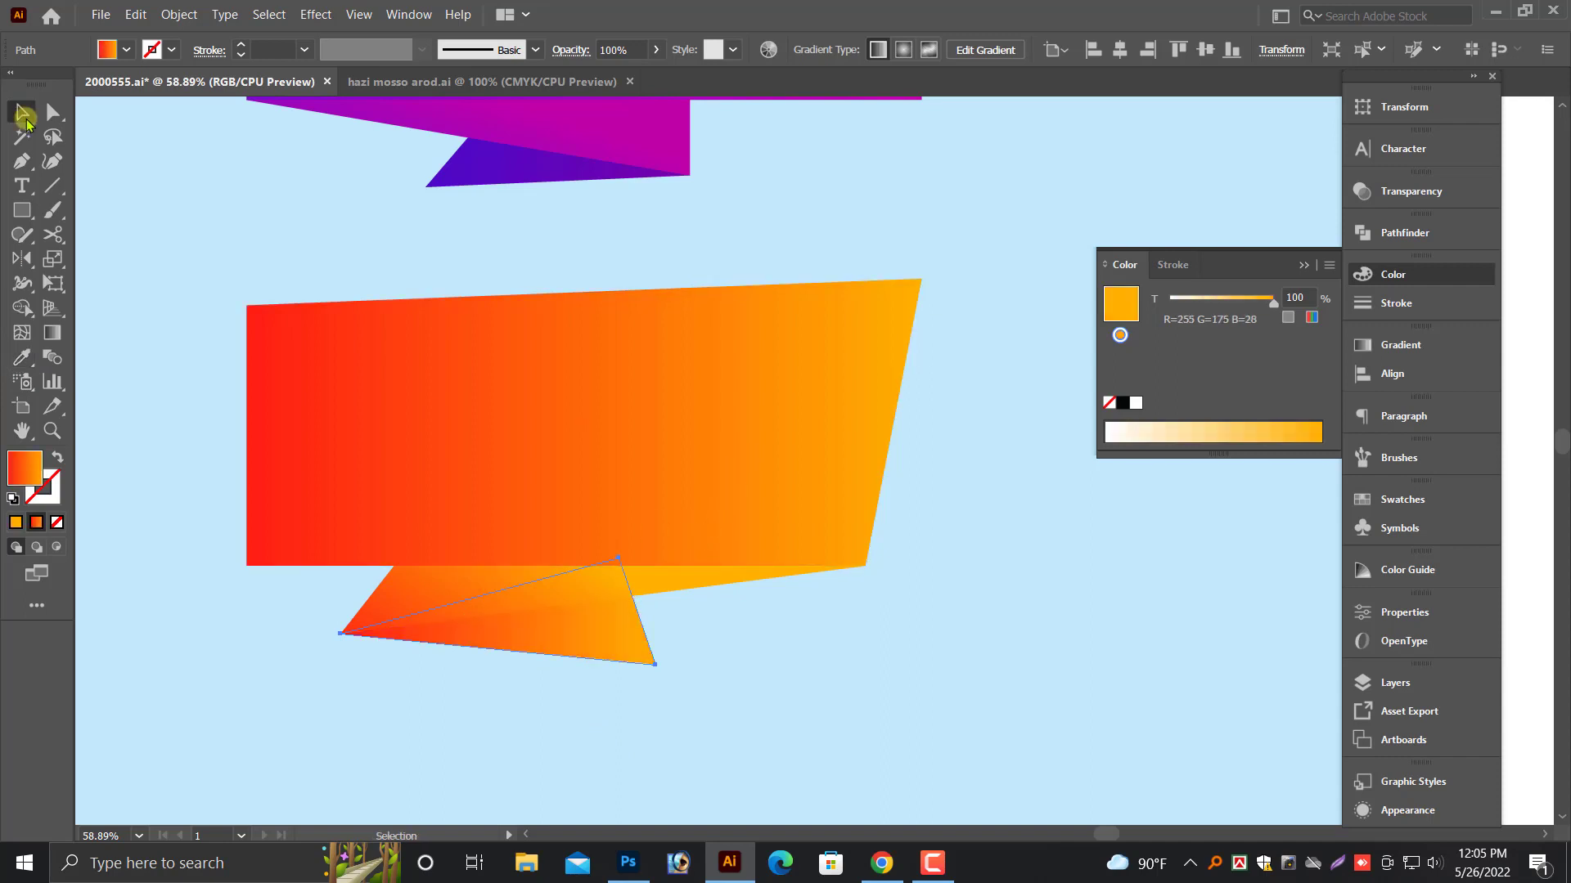
# - Redirect the triangular fold's gradient to run almost vertically at about -95°, from red above to orange below
pyautogui.click(52, 333)
pyautogui.moveTo(319, 505); pyautogui.dragTo(769, 762)
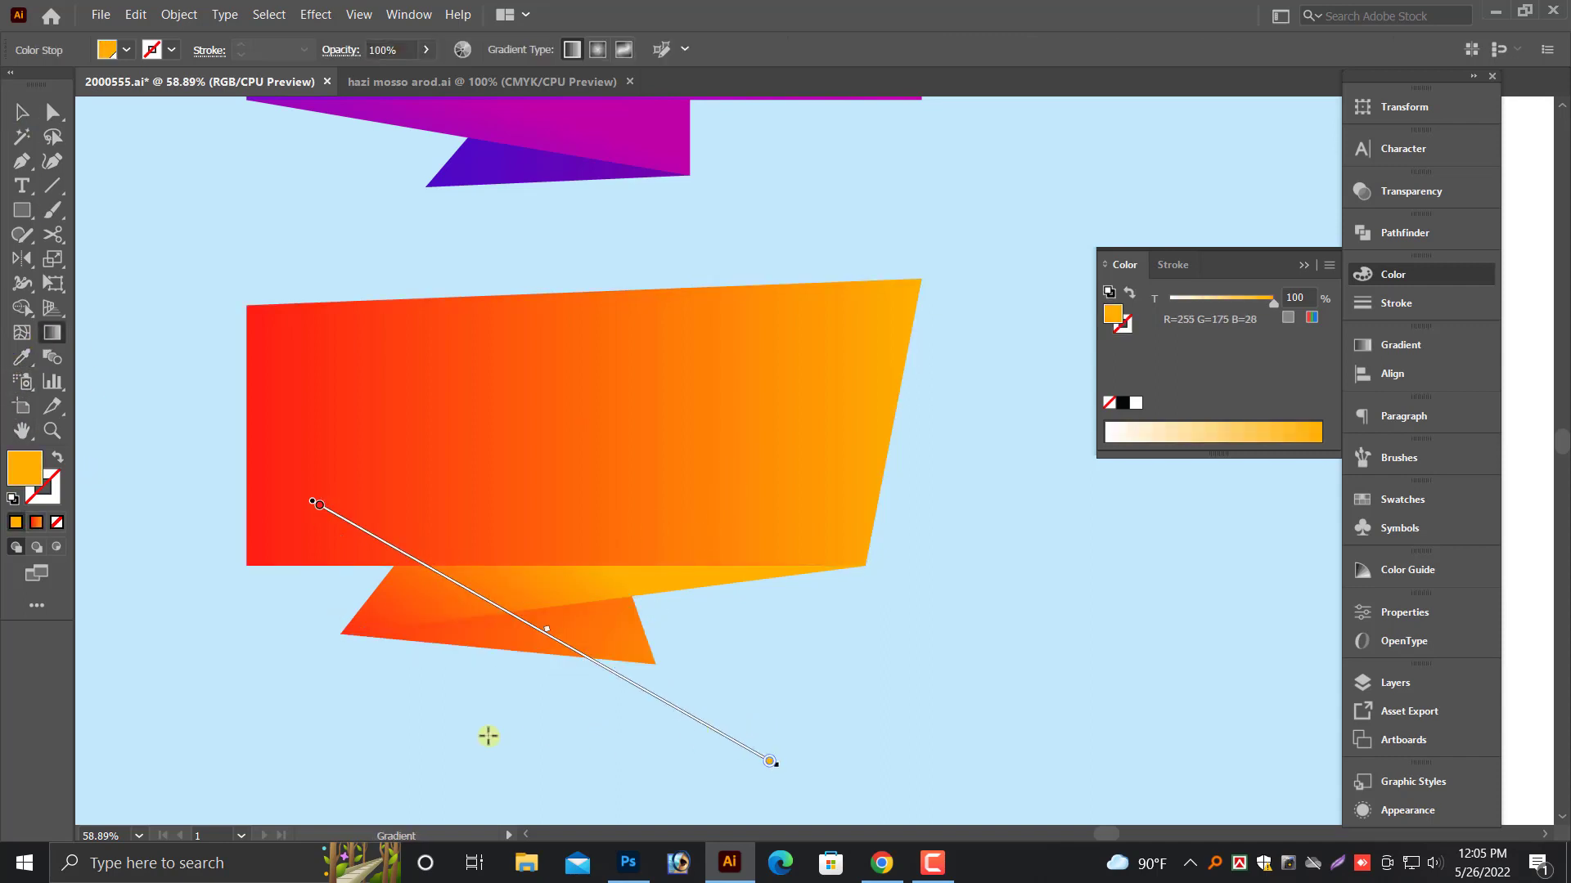
pyautogui.moveTo(489, 736); pyautogui.dragTo(628, 579)
pyautogui.moveTo(556, 513); pyautogui.dragTo(540, 708)
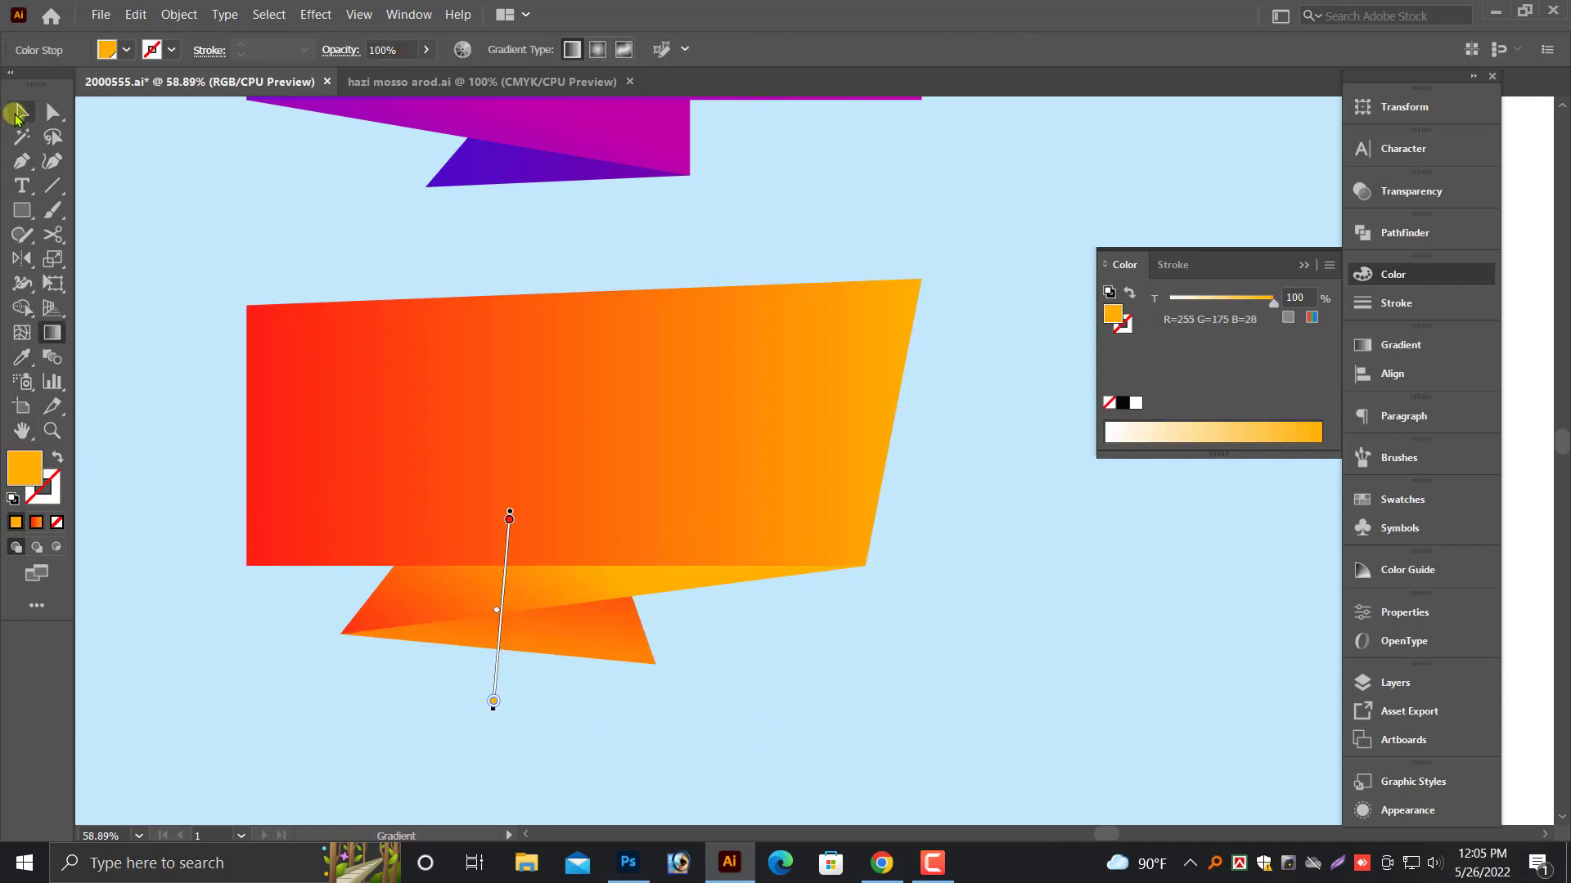
pyautogui.click(18, 113)
# - Recolor the orange end stop of the triangular fold's gradient to RGB 140, 162, 0 (#8CA200)
pyautogui.scroll(4, 412, 629)
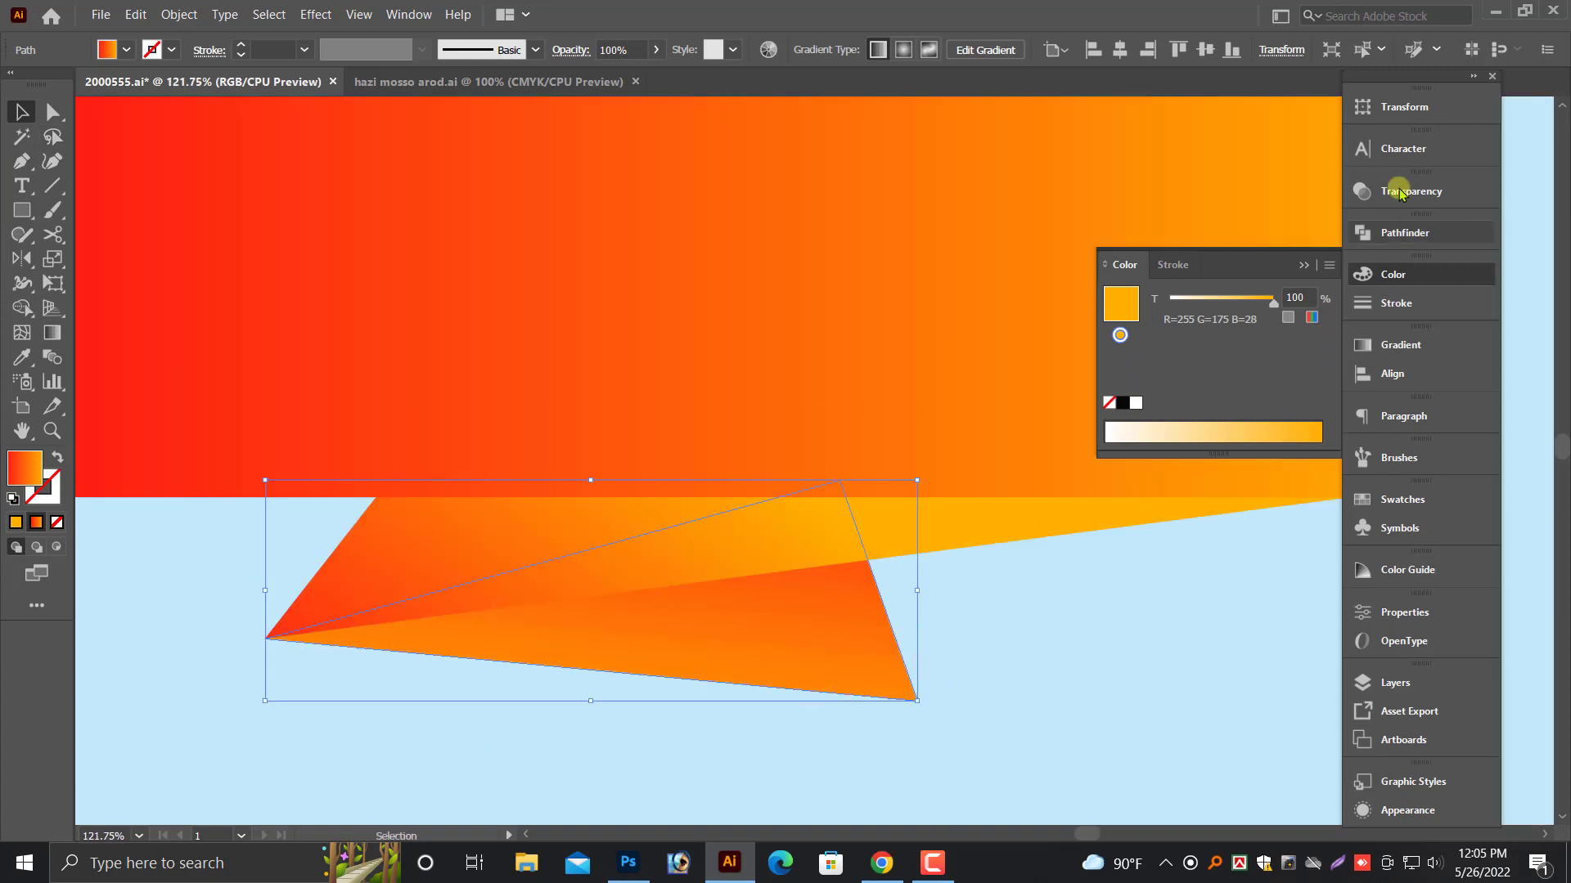
pyautogui.click(1422, 416)
pyautogui.click(1400, 345)
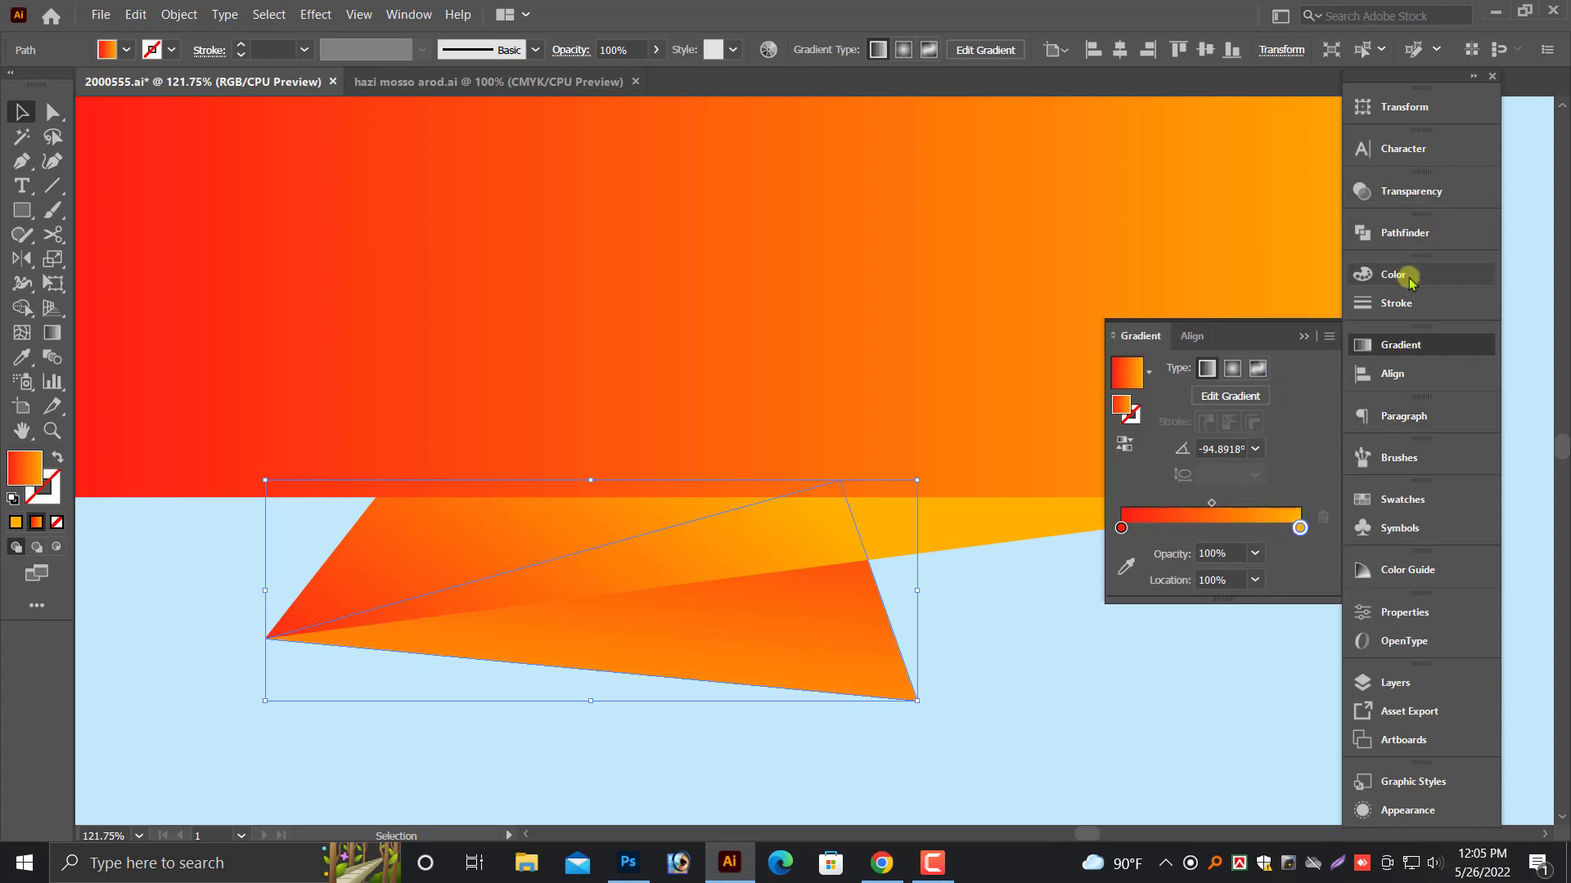
pyautogui.click(1358, 283)
pyautogui.click(1318, 268)
pyautogui.click(1321, 319)
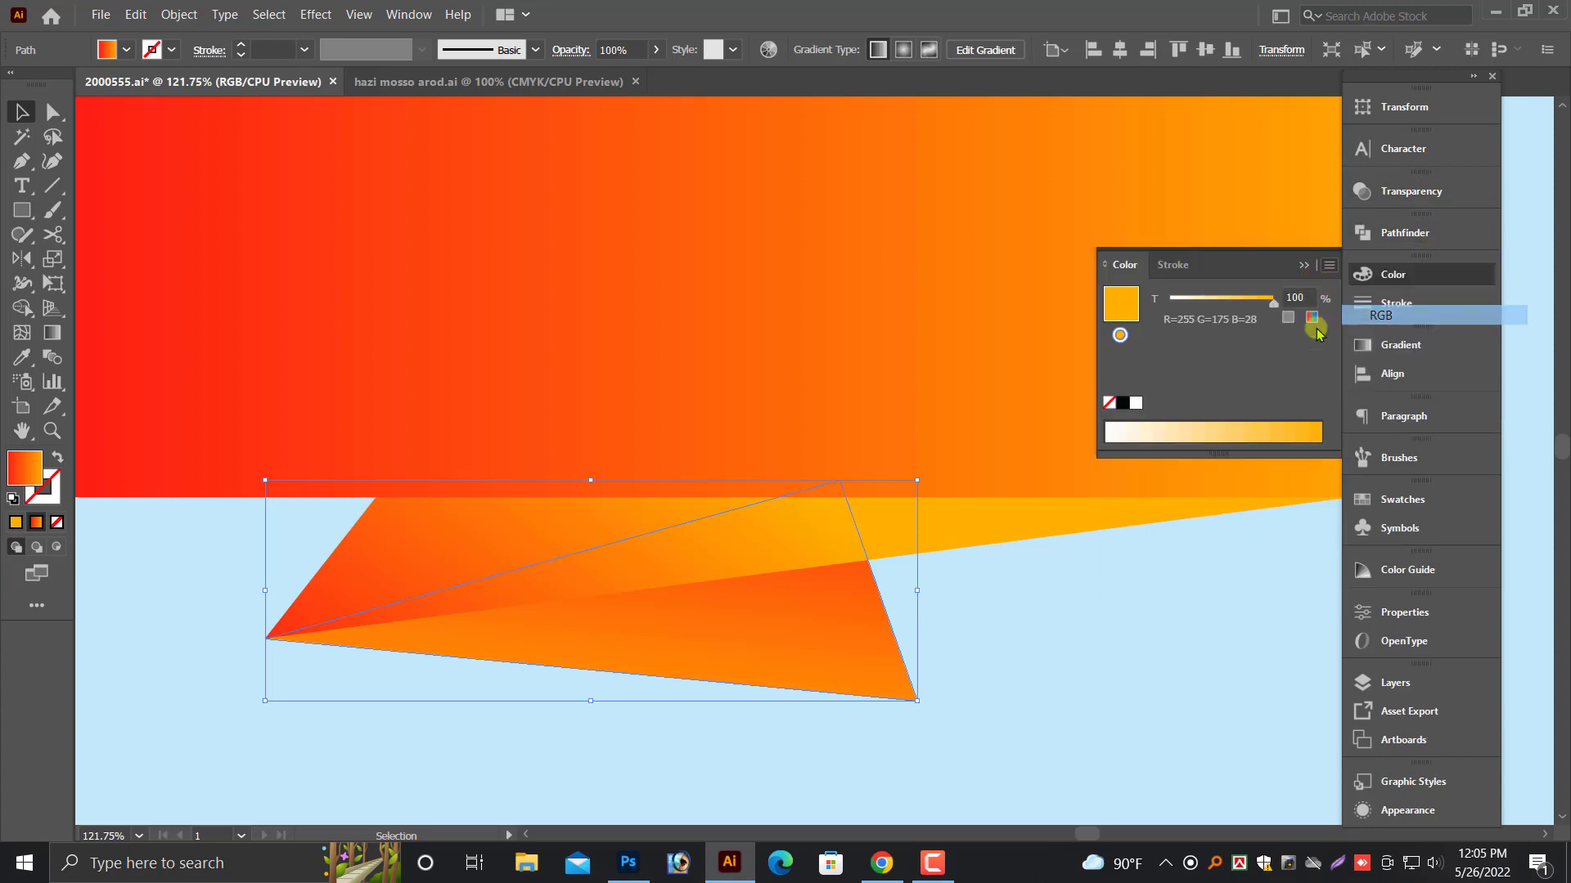
pyautogui.moveTo(1237, 335)
pyautogui.mouseDown()
pyautogui.moveTo(1221, 337)
pyautogui.moveTo(1238, 304)
pyautogui.mouseUp()
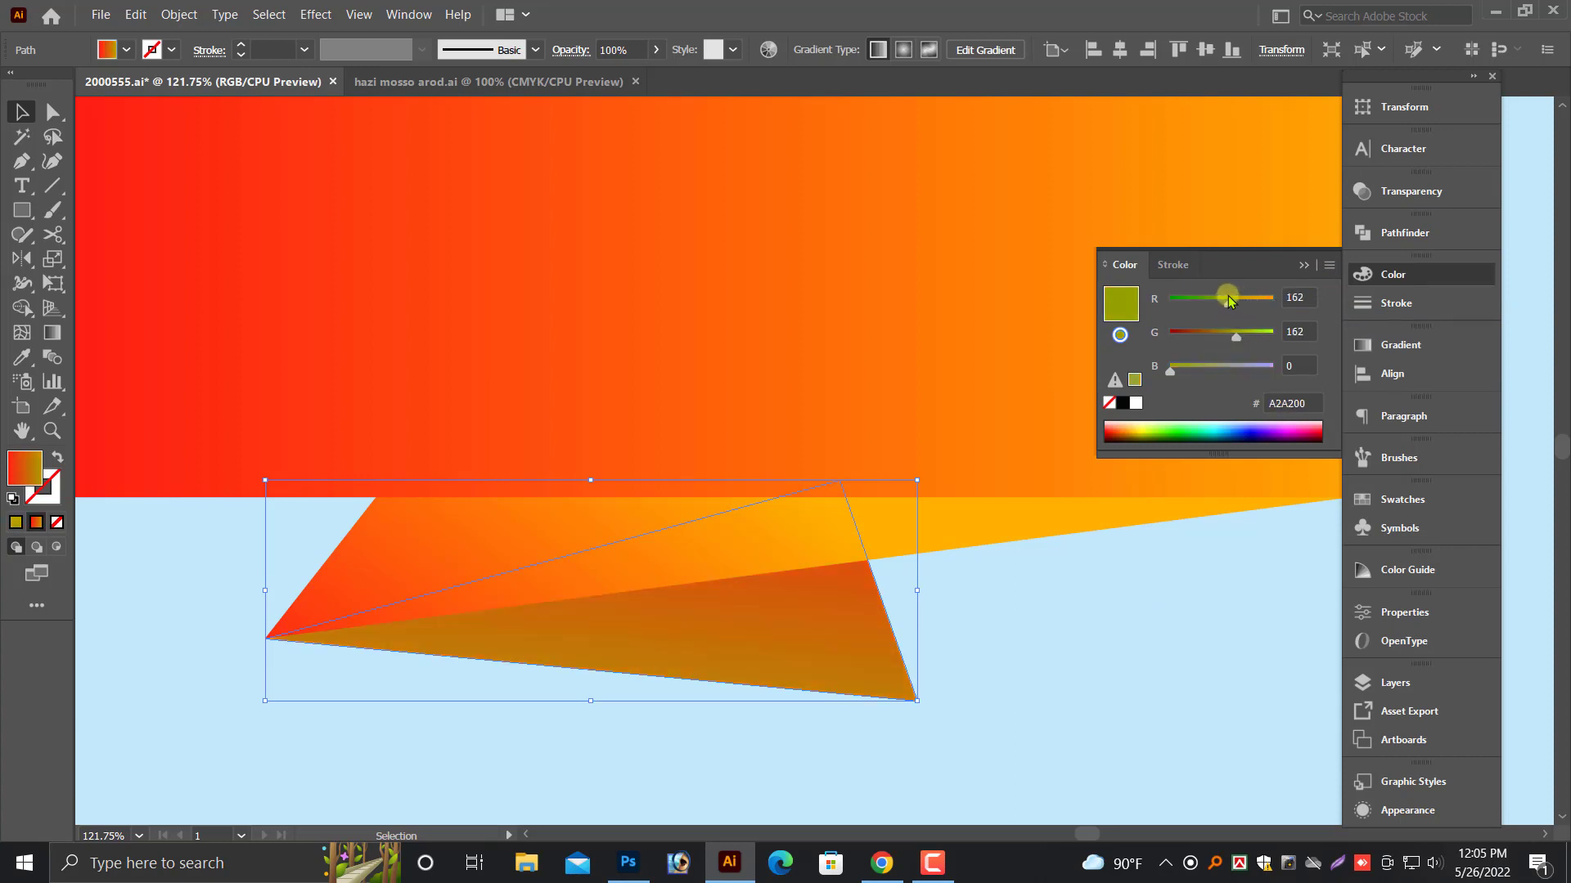
pyautogui.click(1124, 614)
pyautogui.hotkey('ctrl', '-')
pyautogui.hotkey('ctrl', '-')
pyautogui.hotkey('ctrl', '-')
pyautogui.hotkey('ctrl', '-')
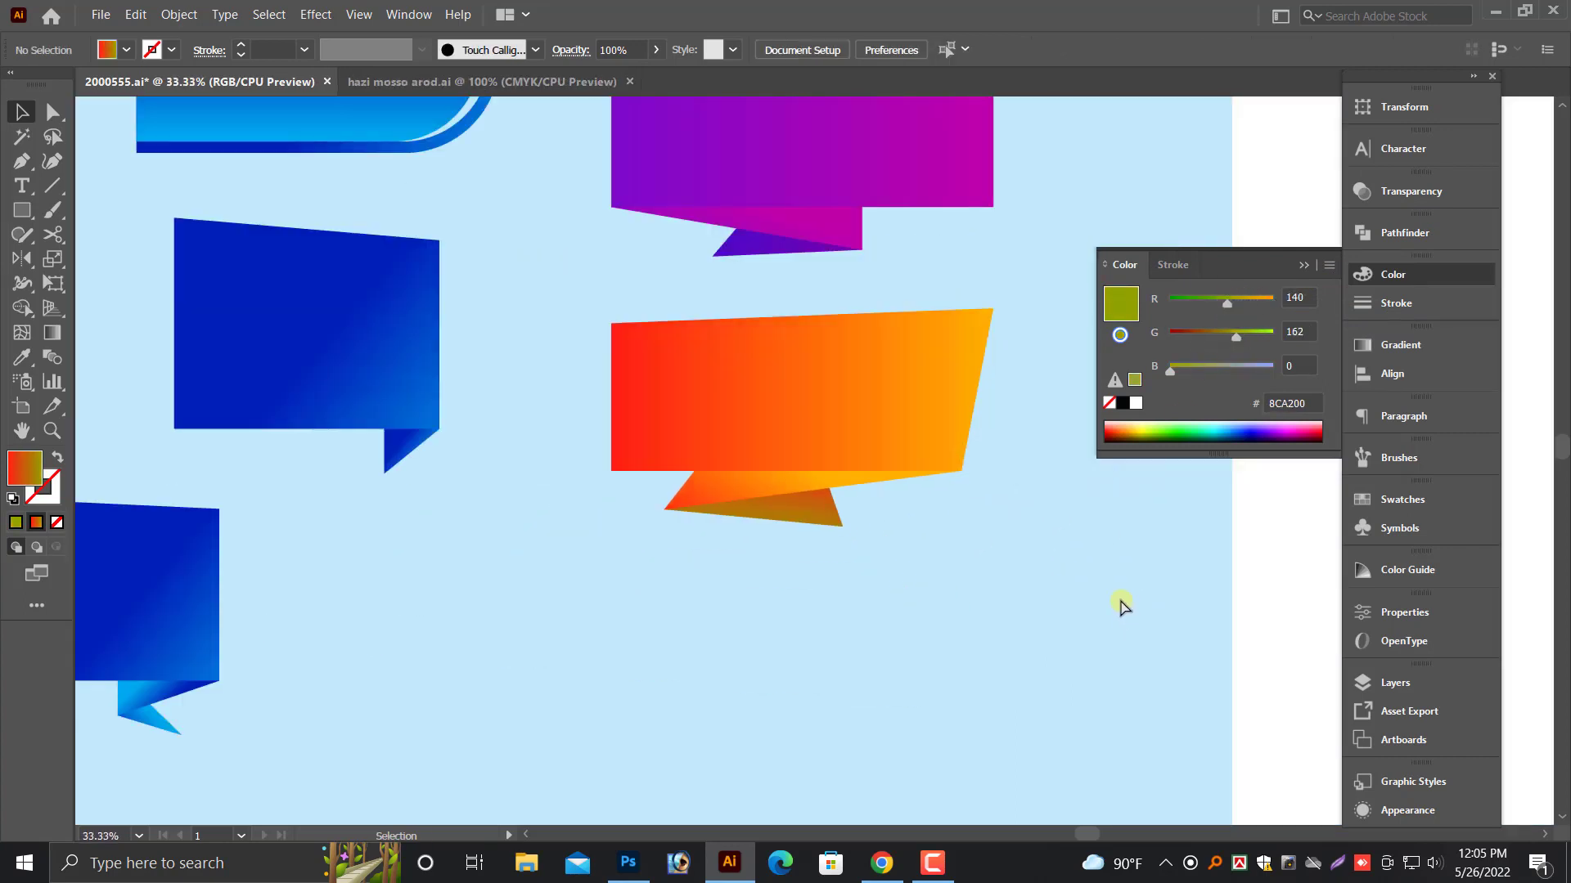
pyautogui.hotkey('ctrl', '-')
pyautogui.hotkey('ctrl', '-')
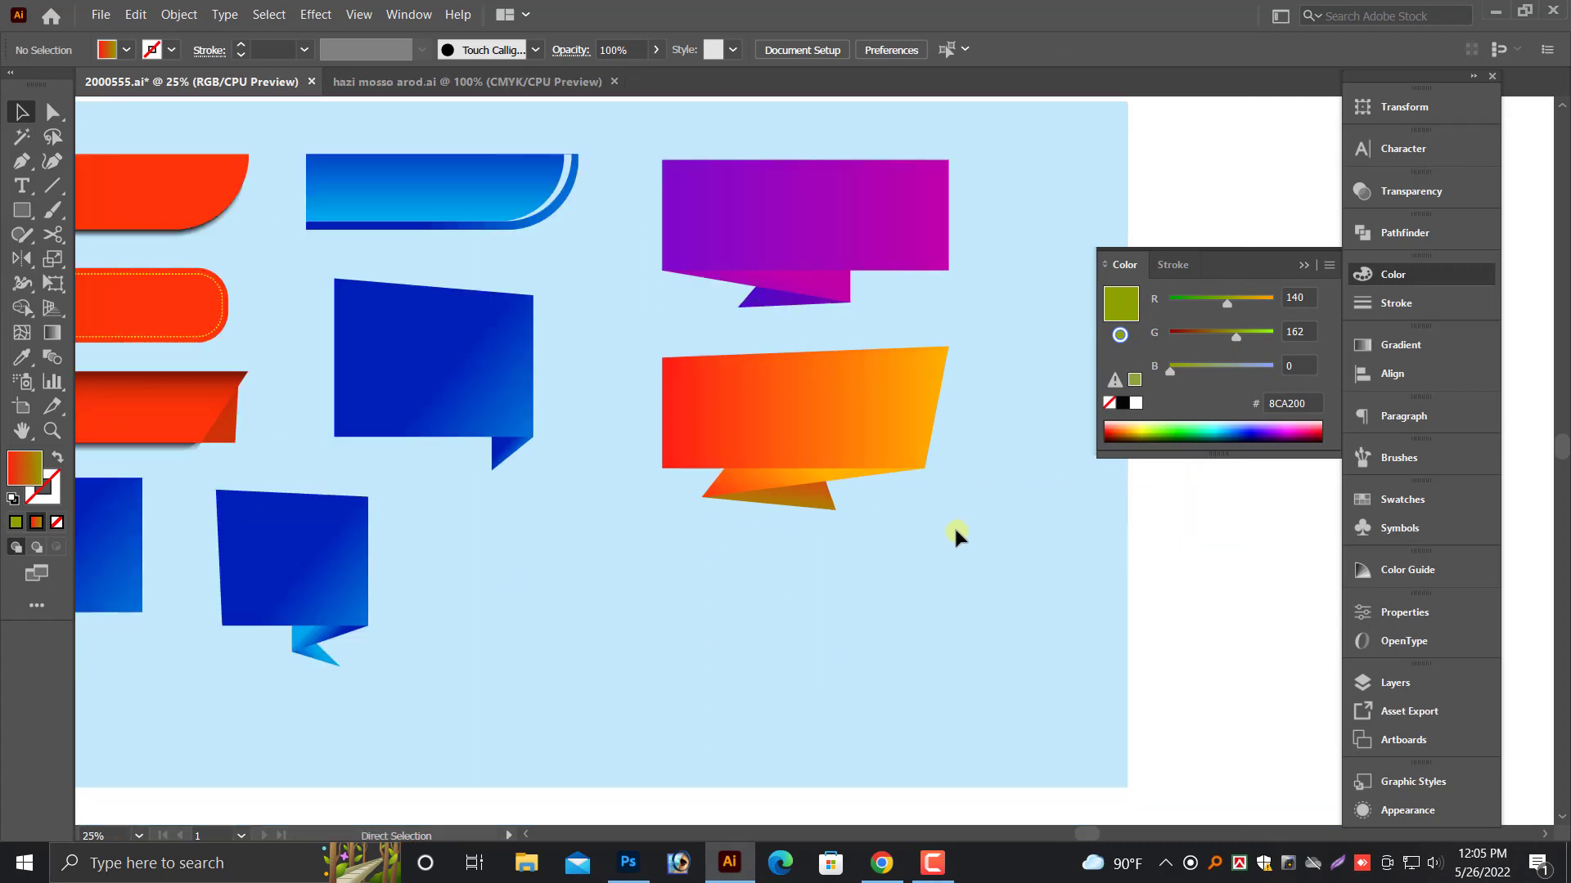
# - Draw a circle with the Ellipse tool over the wide end of the orange banner
pyautogui.scroll(1, 954, 512)
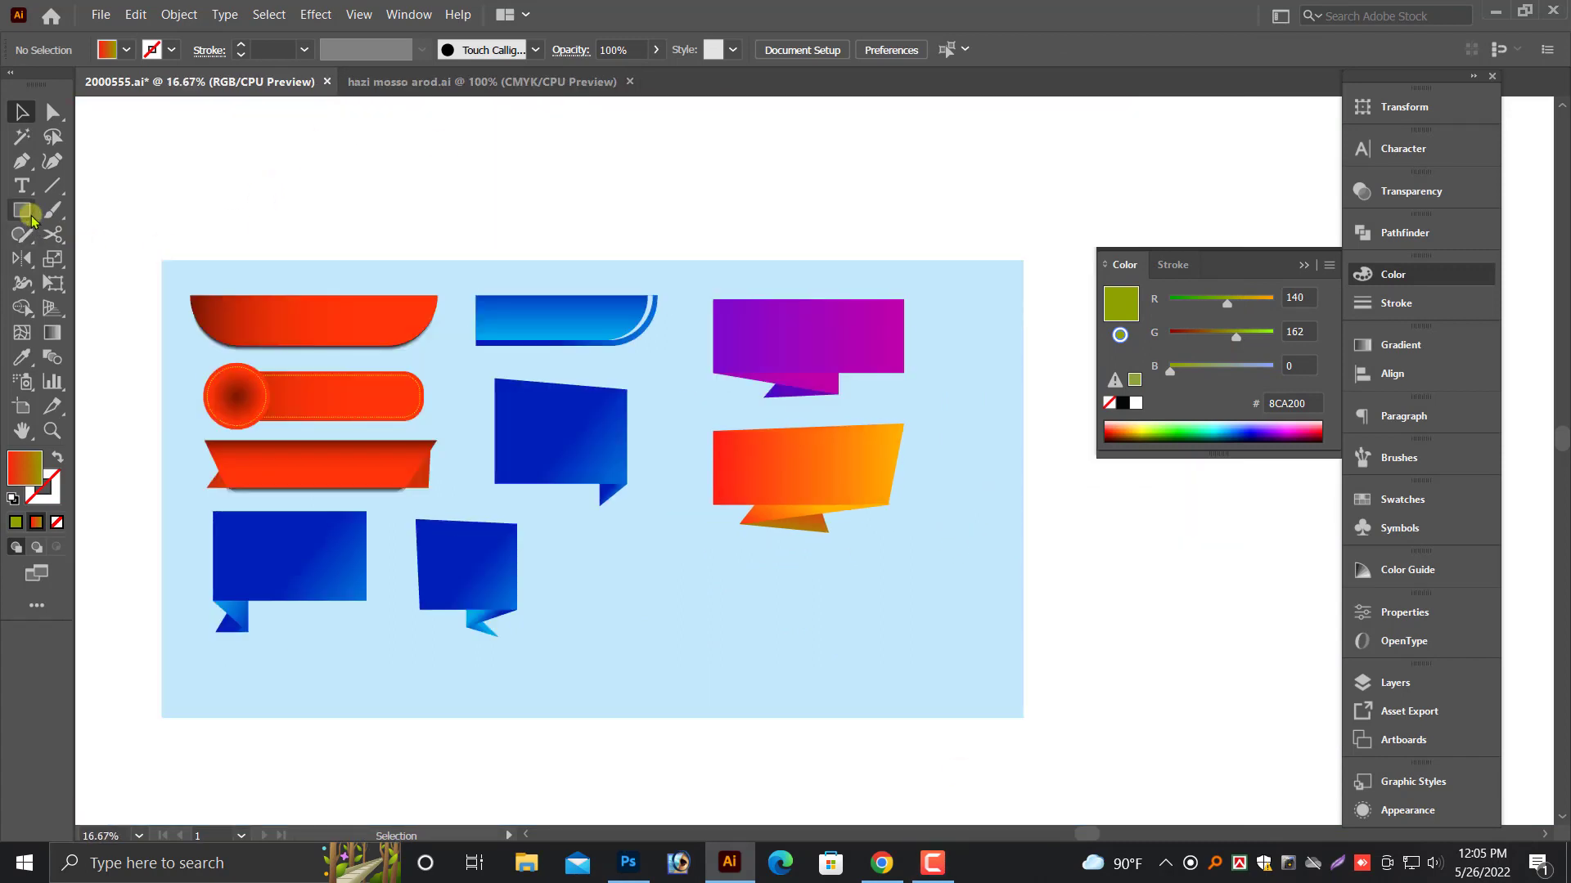
pyautogui.moveTo(31, 216); pyautogui.dragTo(86, 259)
pyautogui.moveTo(873, 465); pyautogui.dragTo(905, 483)
pyautogui.click(21, 112)
pyautogui.scroll(5, 899, 470)
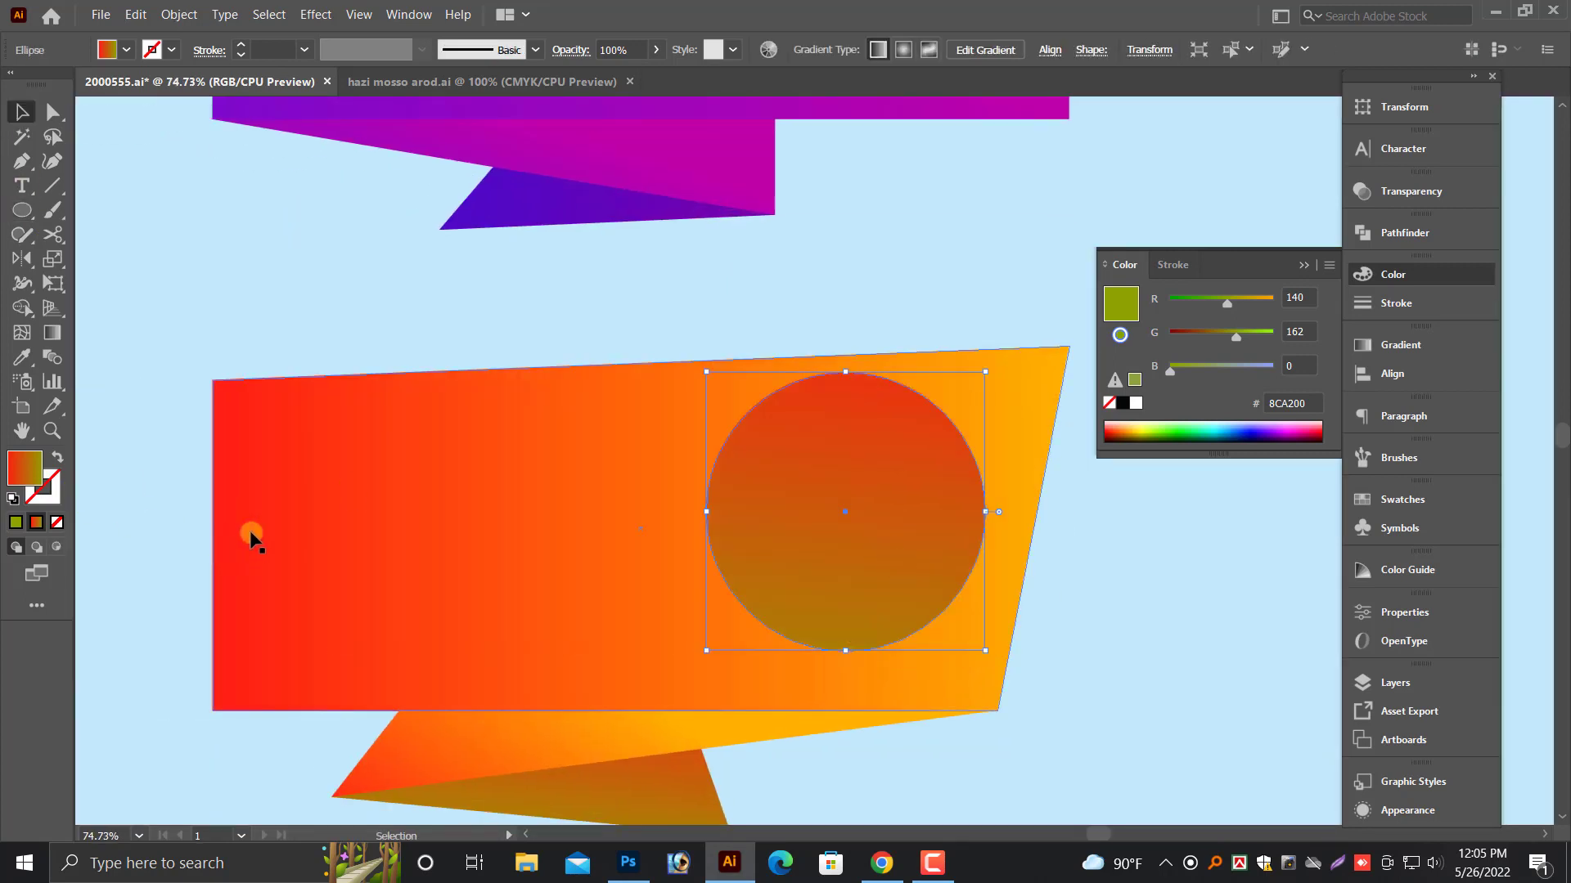
pyautogui.scroll(1, 635, 540)
# - Apply an absolute Zig Zag effect with corner points and more ridges per segment to turn the circle into a spiky starburst
pyautogui.click(315, 14)
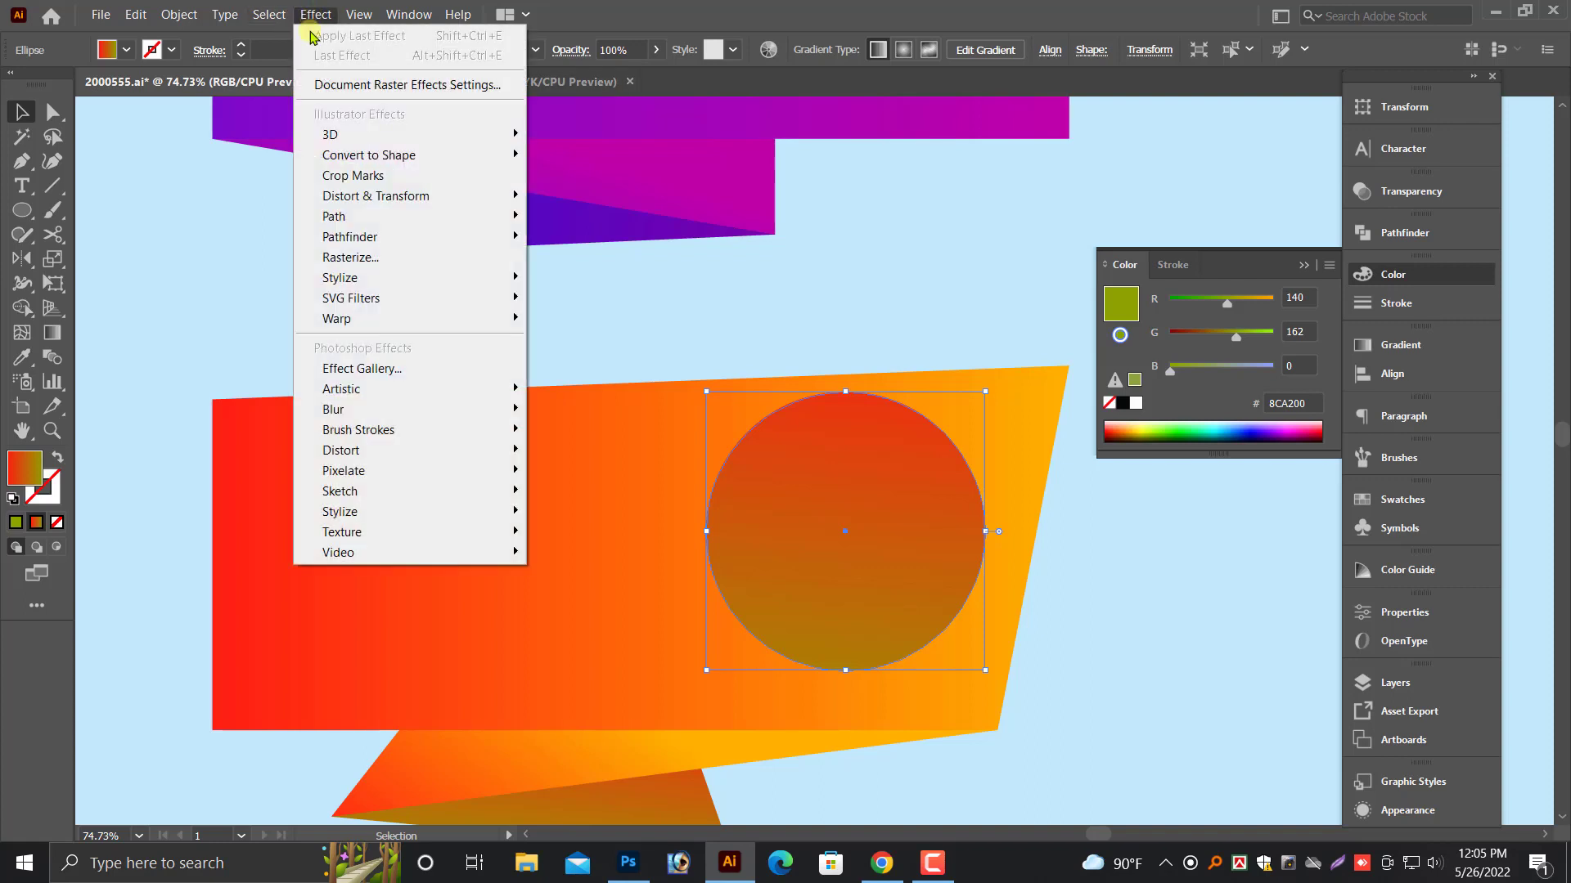
pyautogui.moveTo(360, 197)
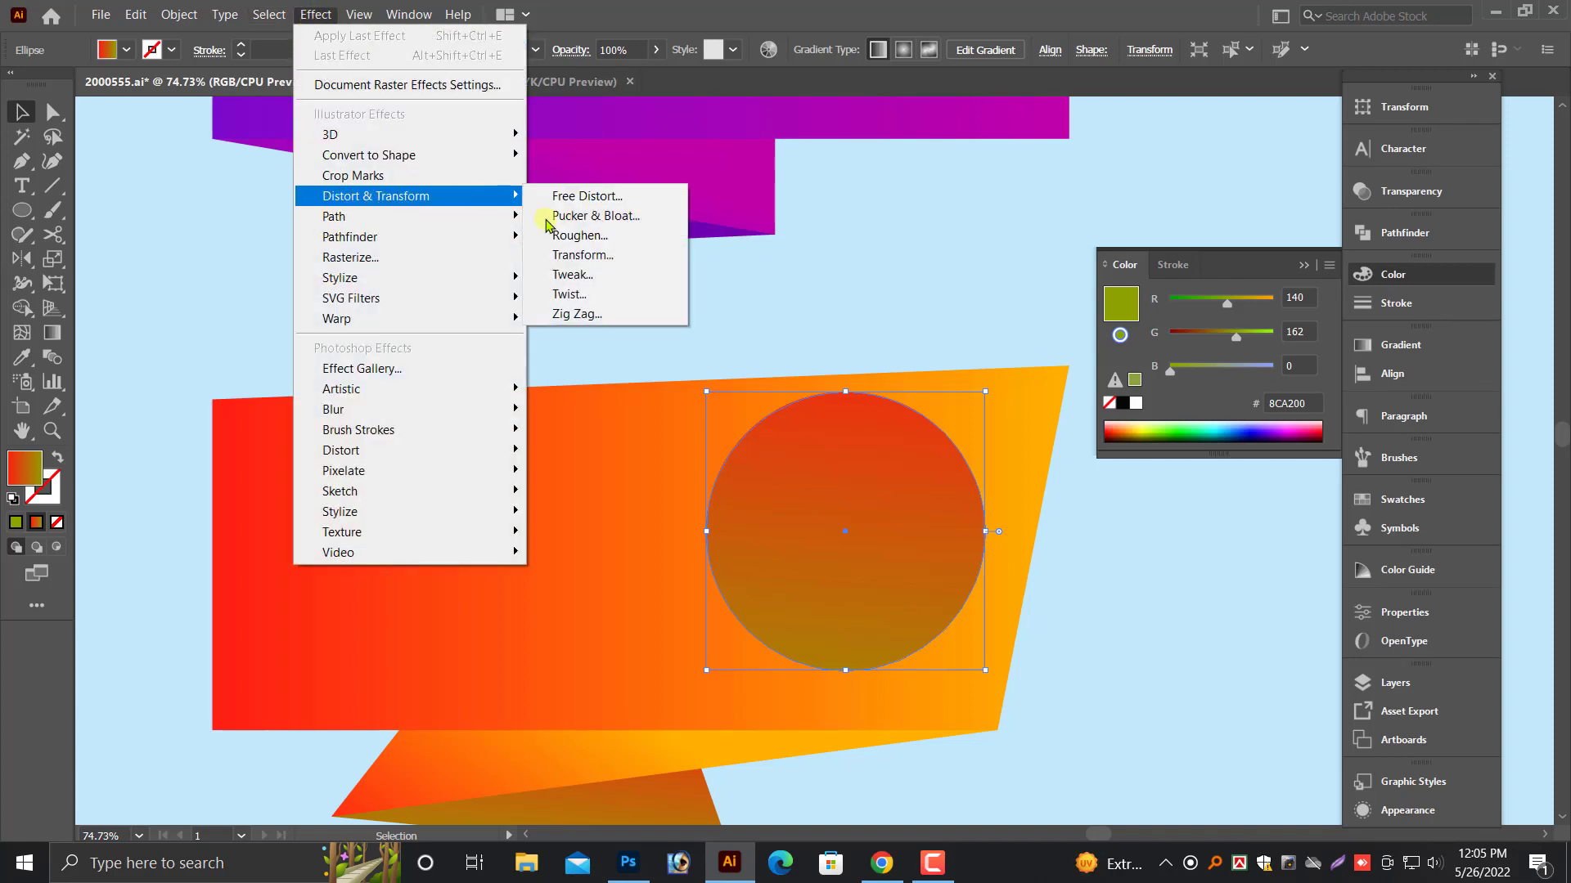
pyautogui.click(587, 317)
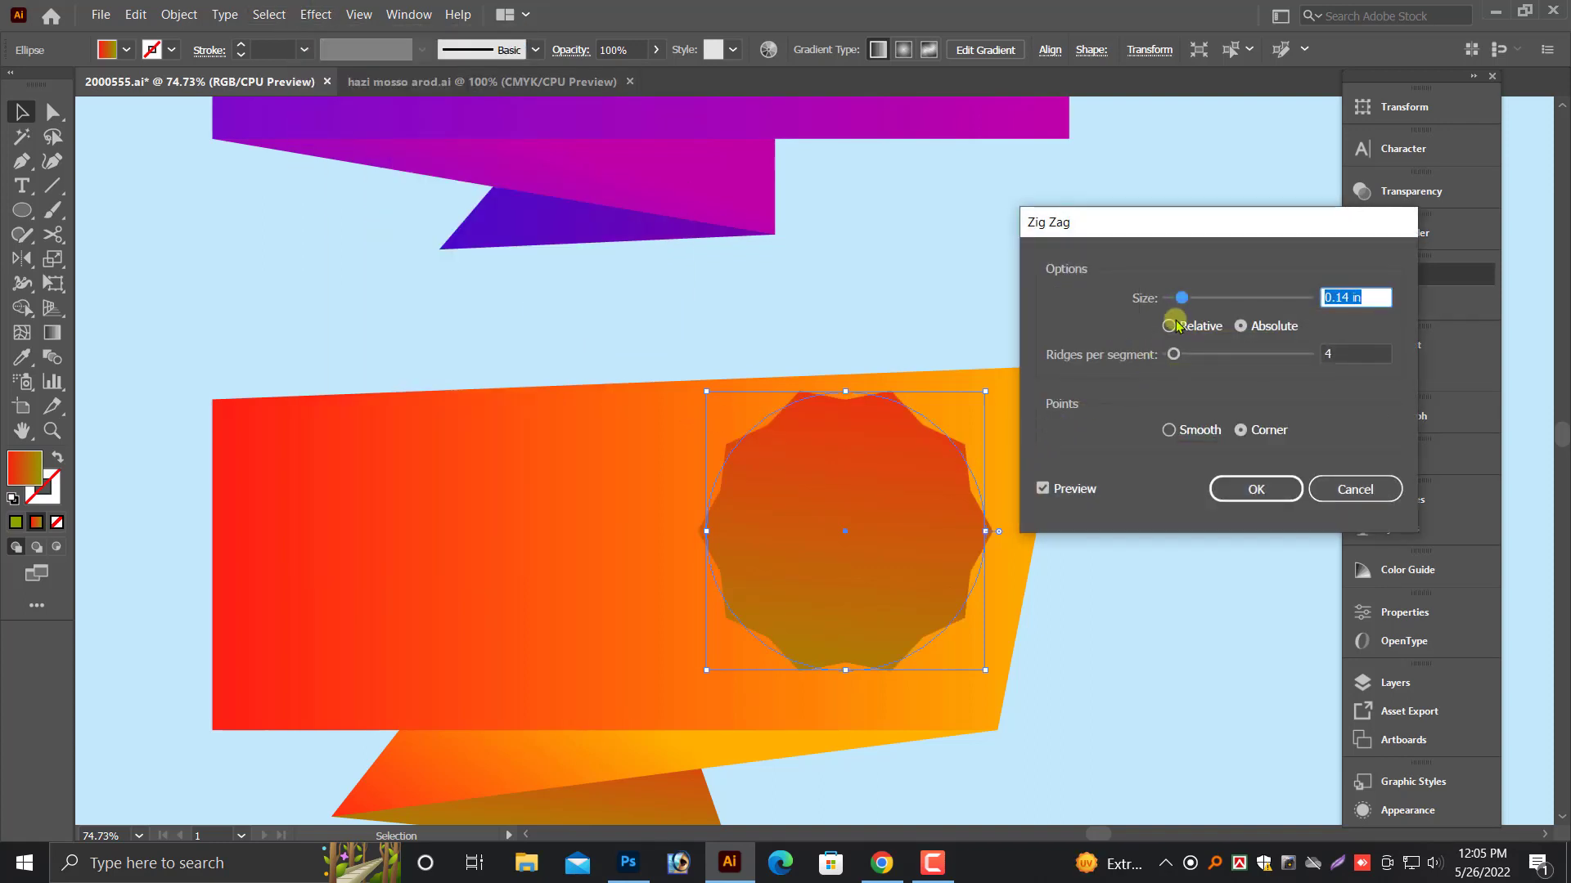
pyautogui.moveTo(1191, 301); pyautogui.dragTo(1188, 384)
pyautogui.click(1284, 497)
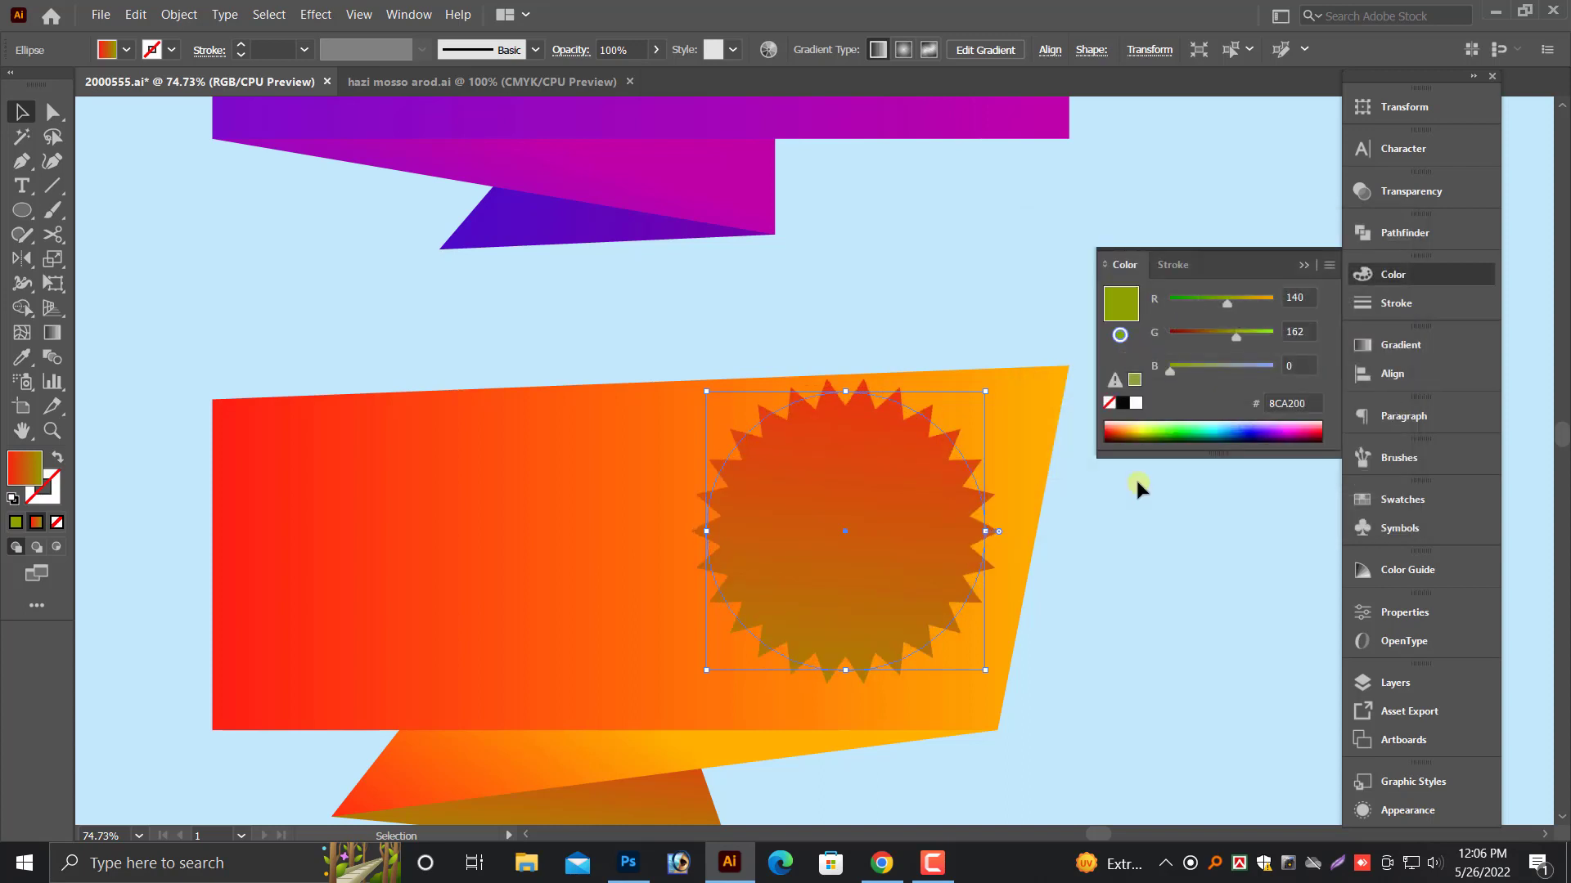
# - Expand the starburst's appearance so the zigzag outline becomes an editable path
pyautogui.scroll(-3, 859, 513)
pyautogui.click(179, 14)
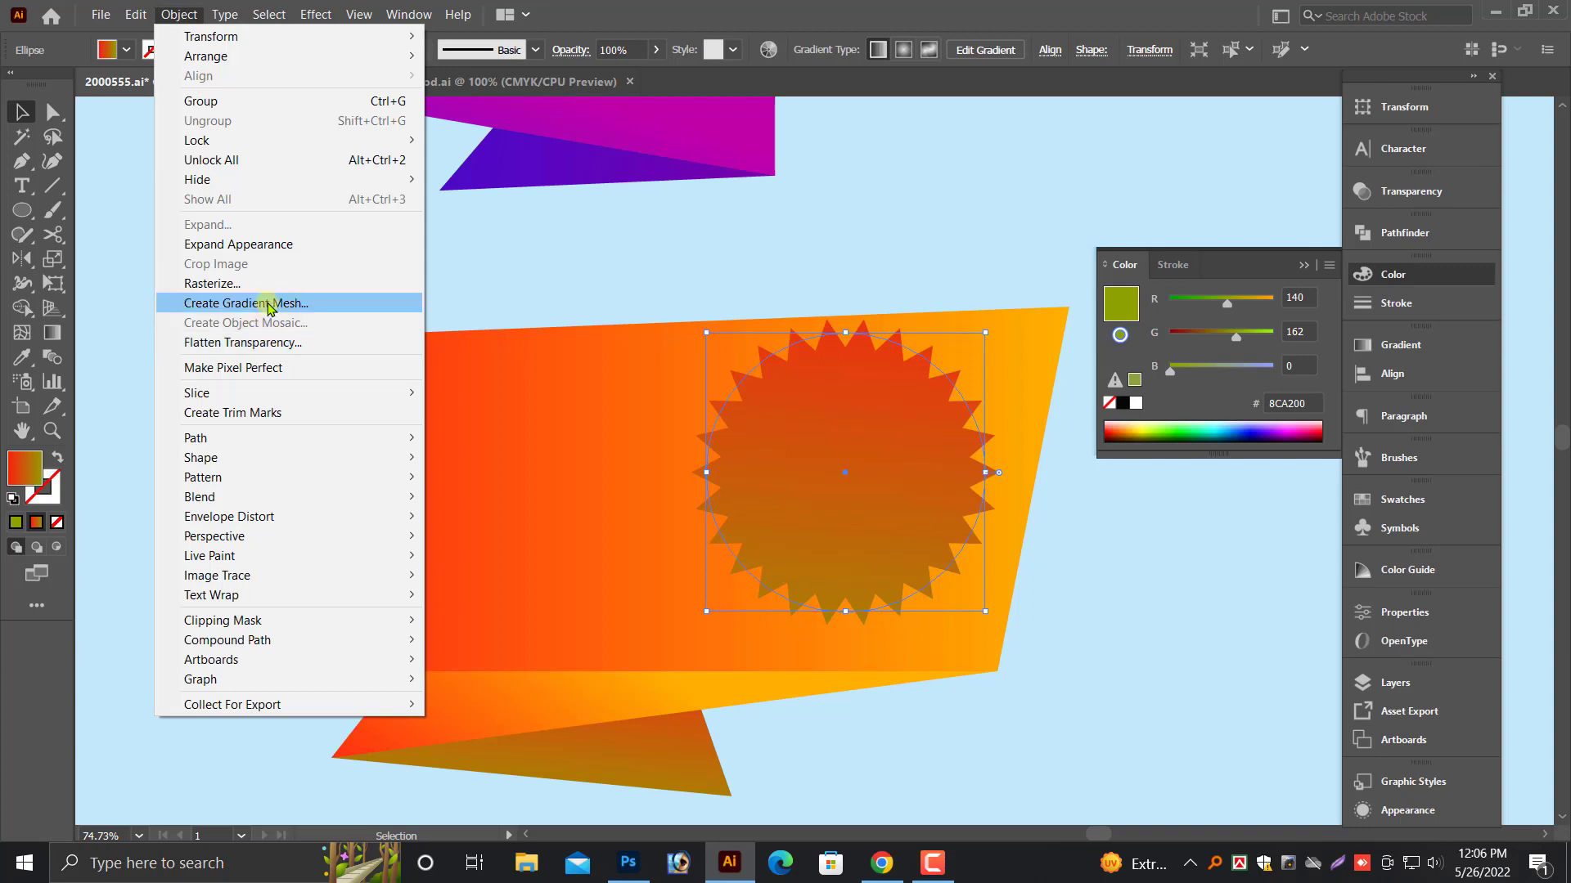
pyautogui.click(246, 244)
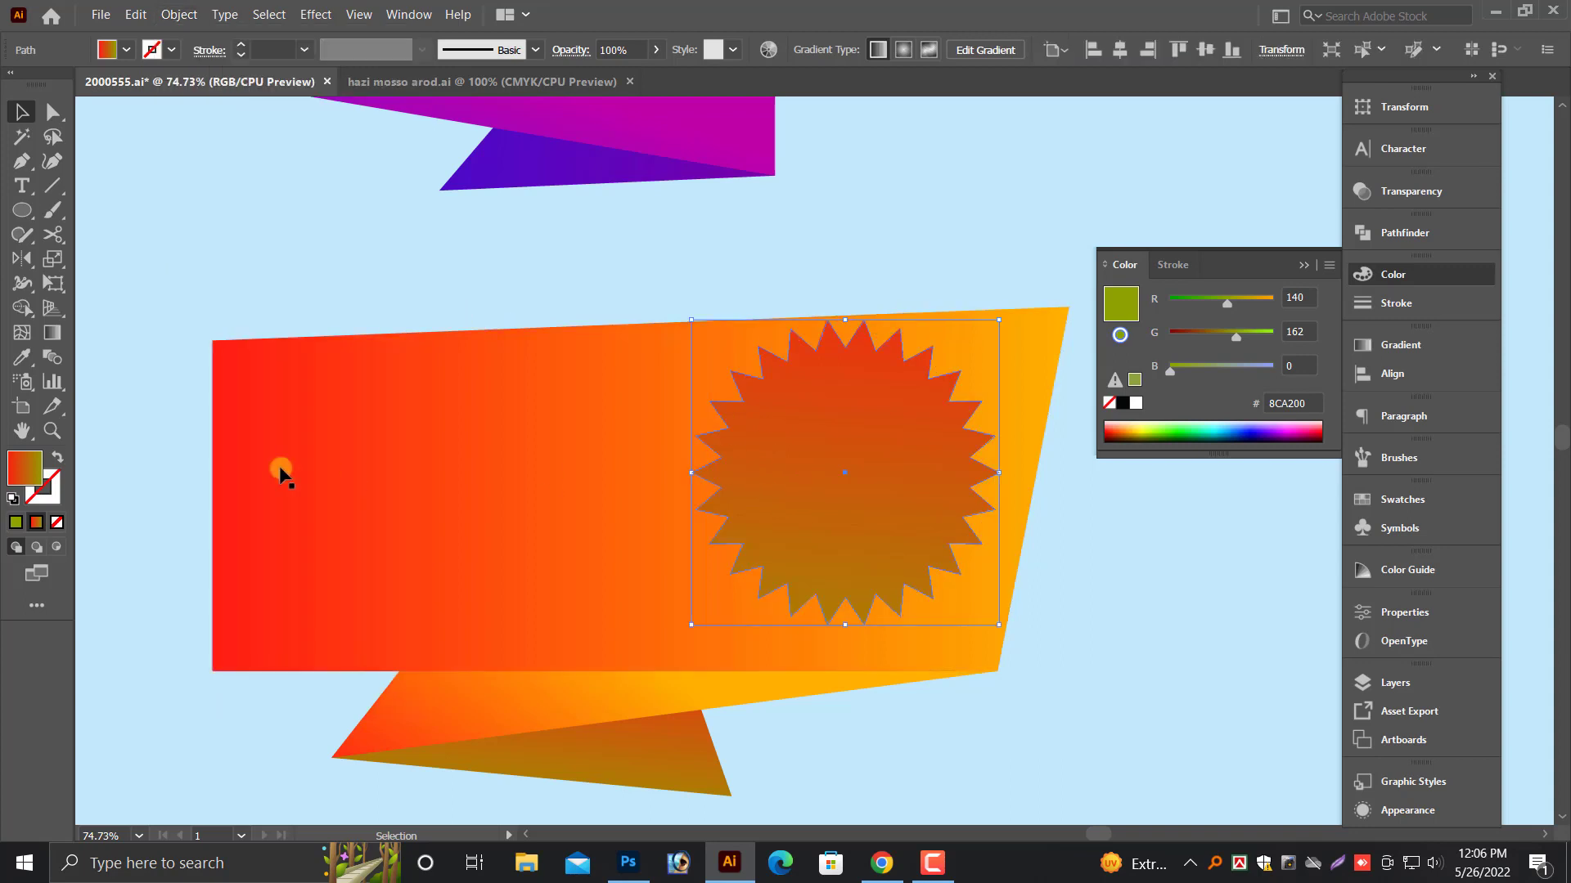
# - Try filling the starburst with the orange banner's gradient, then undo that fill
pyautogui.click(25, 357)
pyautogui.click(571, 497)
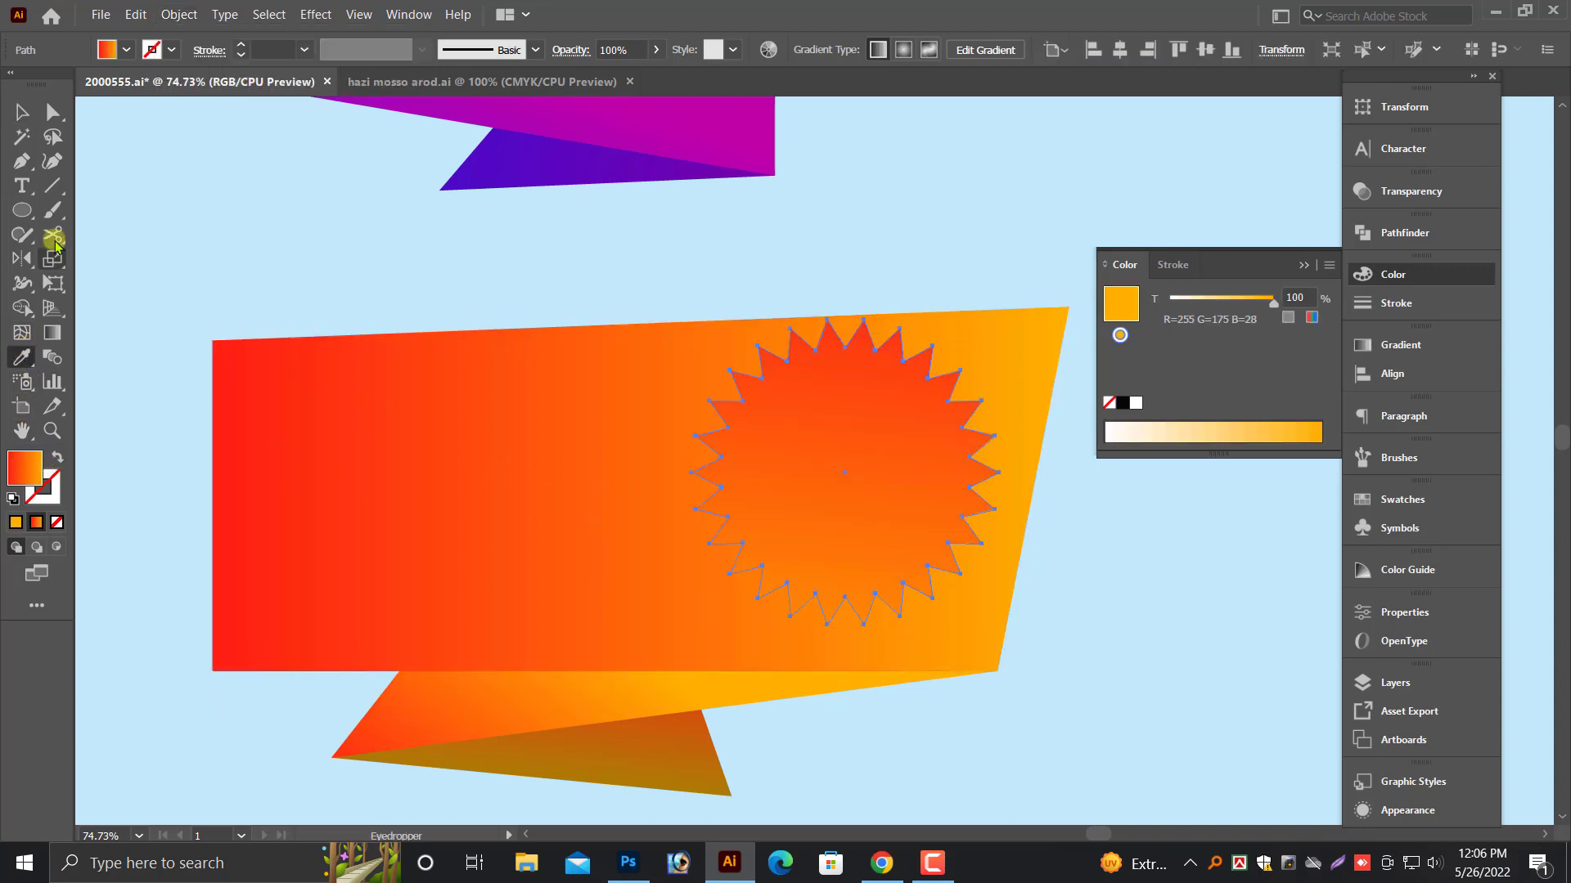
pyautogui.hotkey('ctrl', 'z')
pyautogui.click(20, 114)
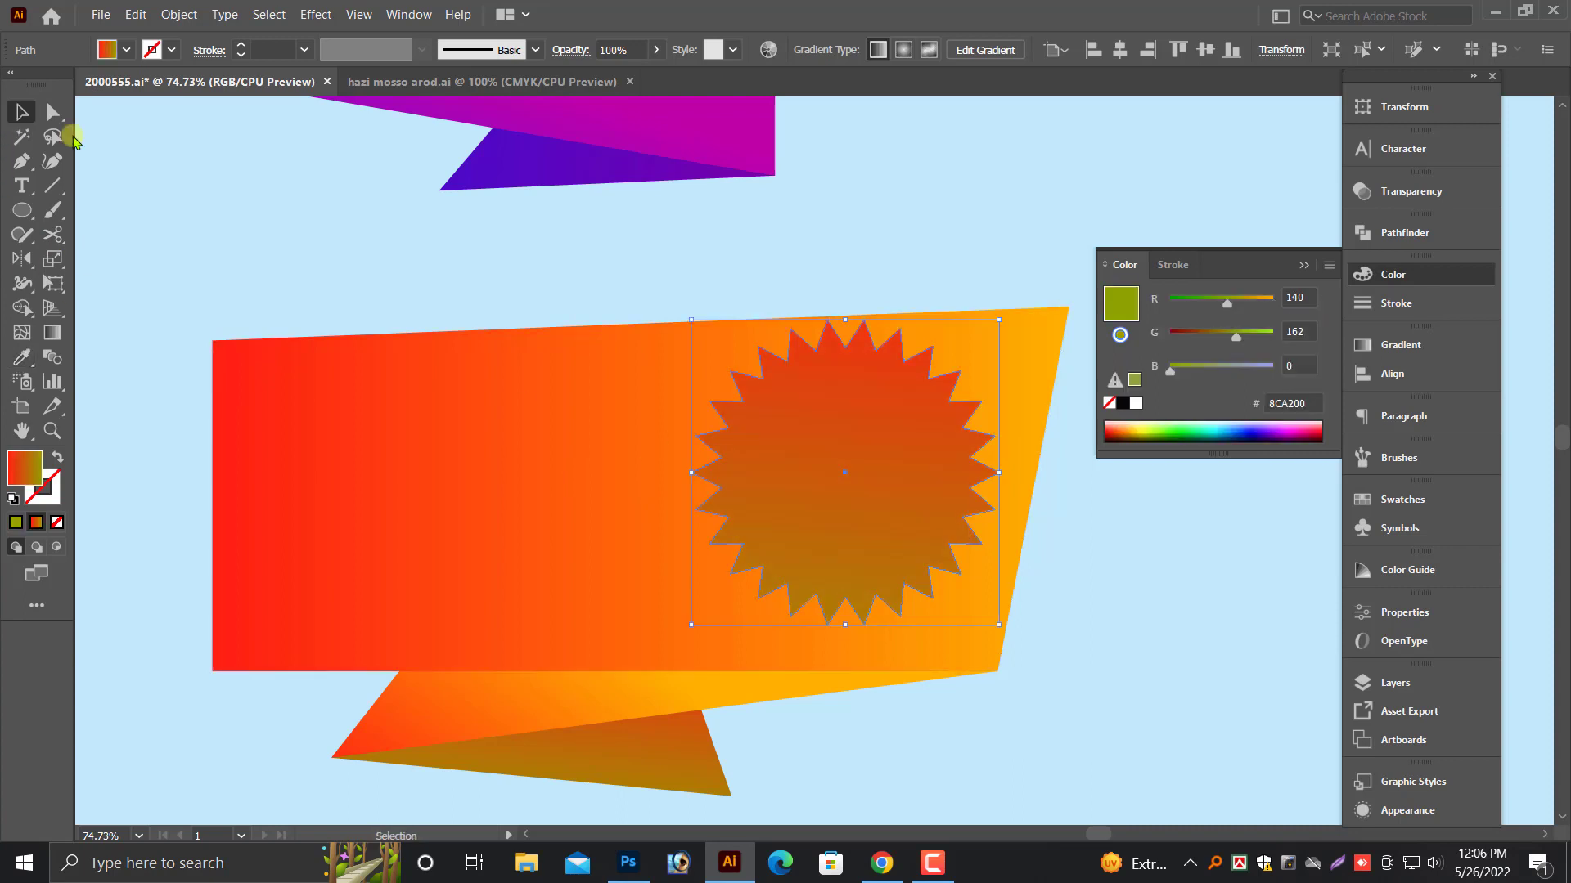
# - Try bright green (#00FF00) as the starburst gradient's olive stop, then remove the starburst's fill
pyautogui.moveTo(940, 484); pyautogui.dragTo(940, 496)
pyautogui.moveTo(1236, 337); pyautogui.dragTo(1303, 316)
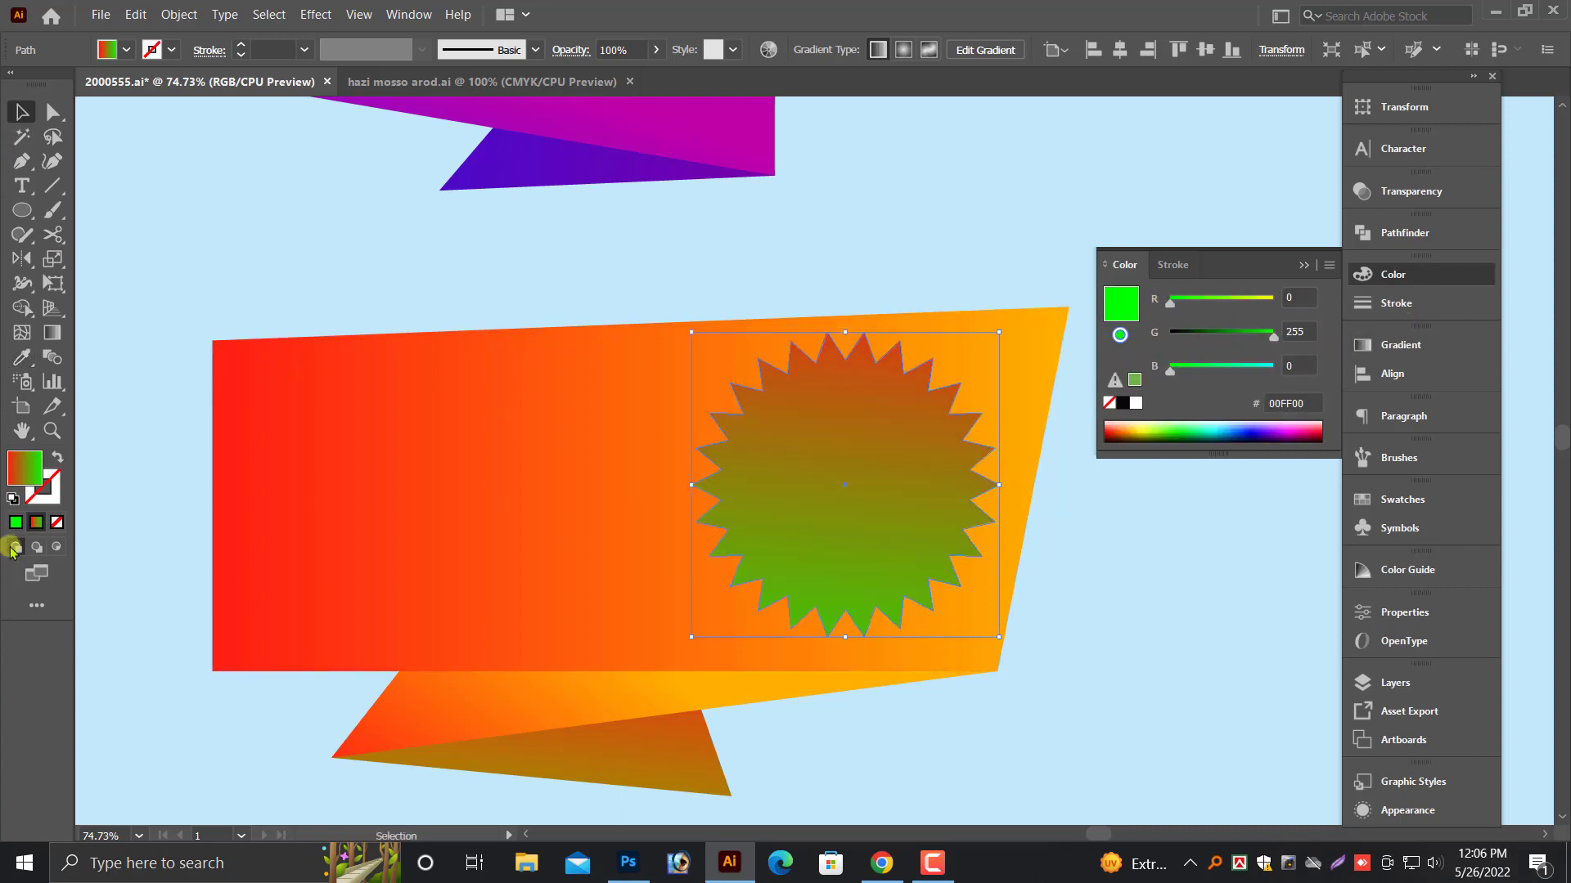
pyautogui.click(58, 524)
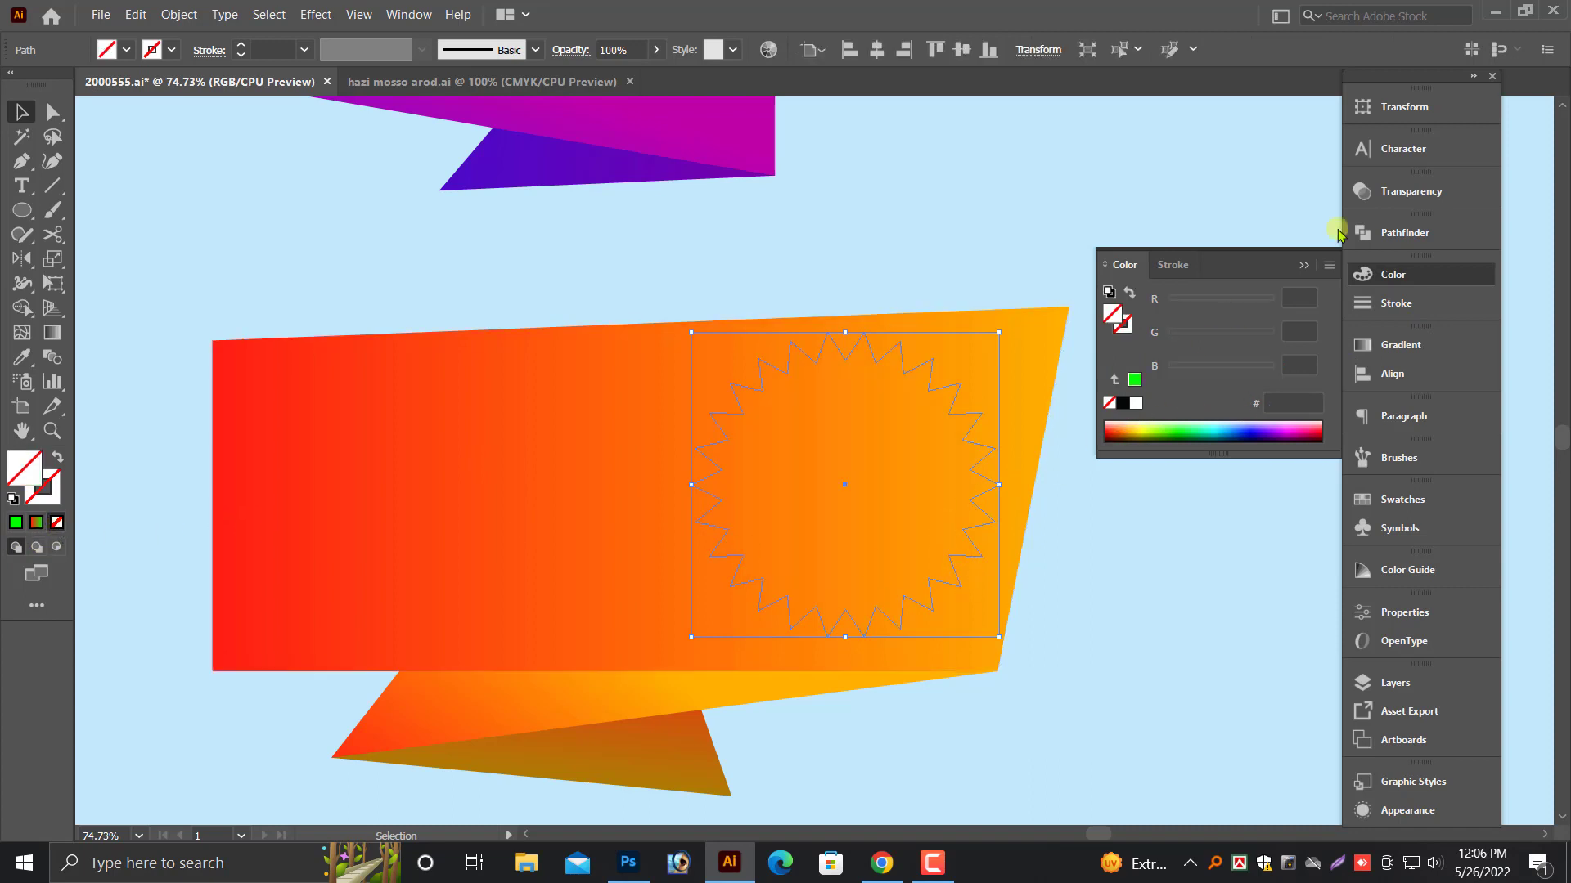
# - Fill the starburst with solid white (#FFFFFF)
pyautogui.click(1409, 279)
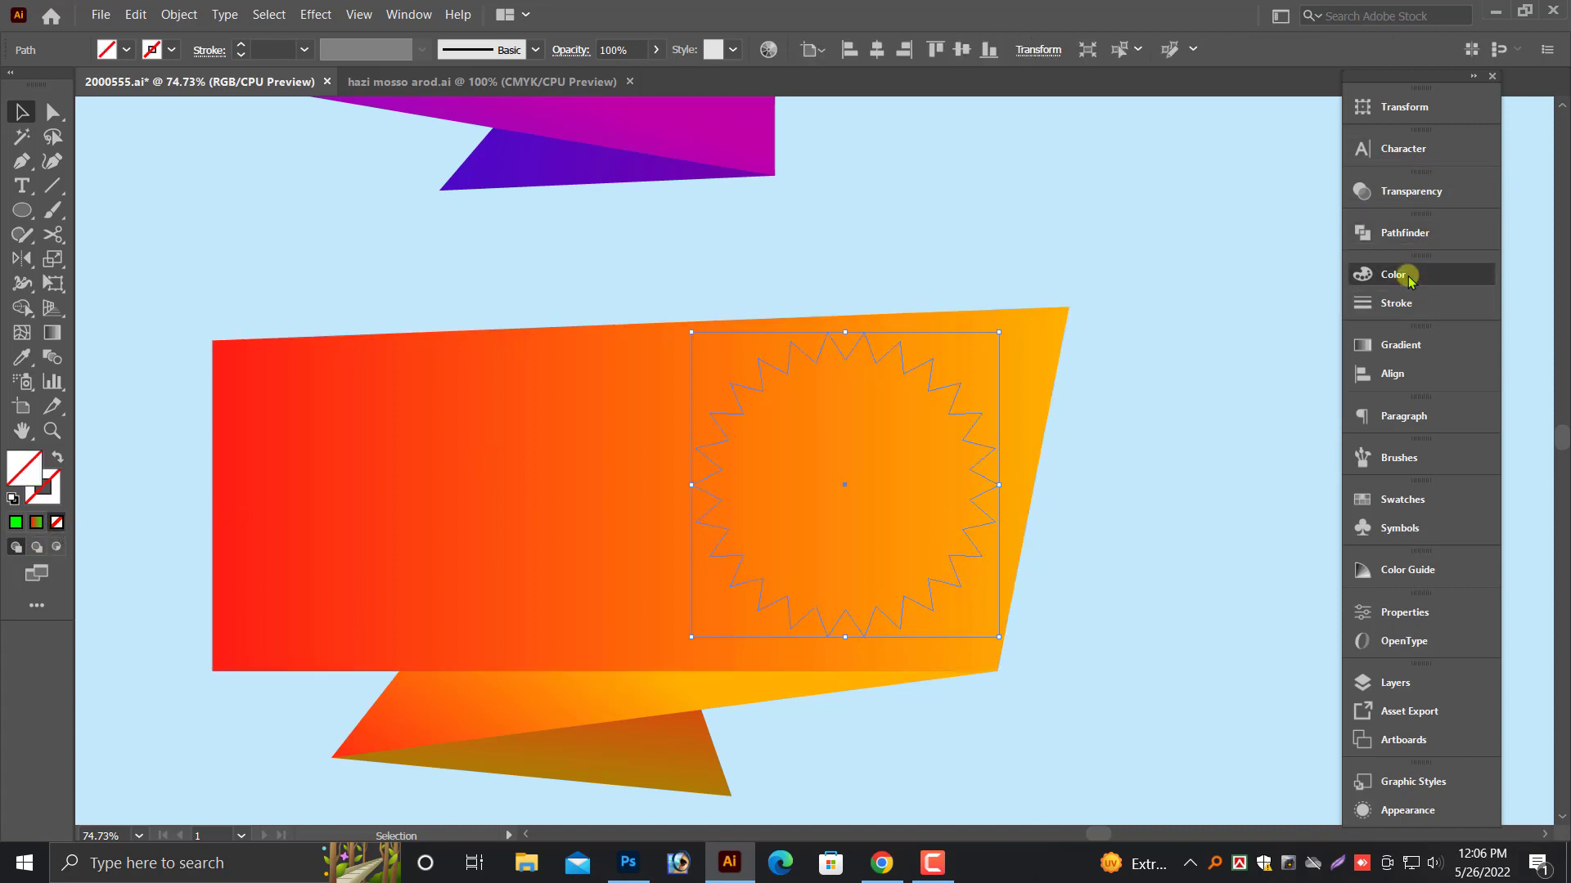
pyautogui.click(1407, 279)
pyautogui.click(1136, 404)
pyautogui.click(1151, 567)
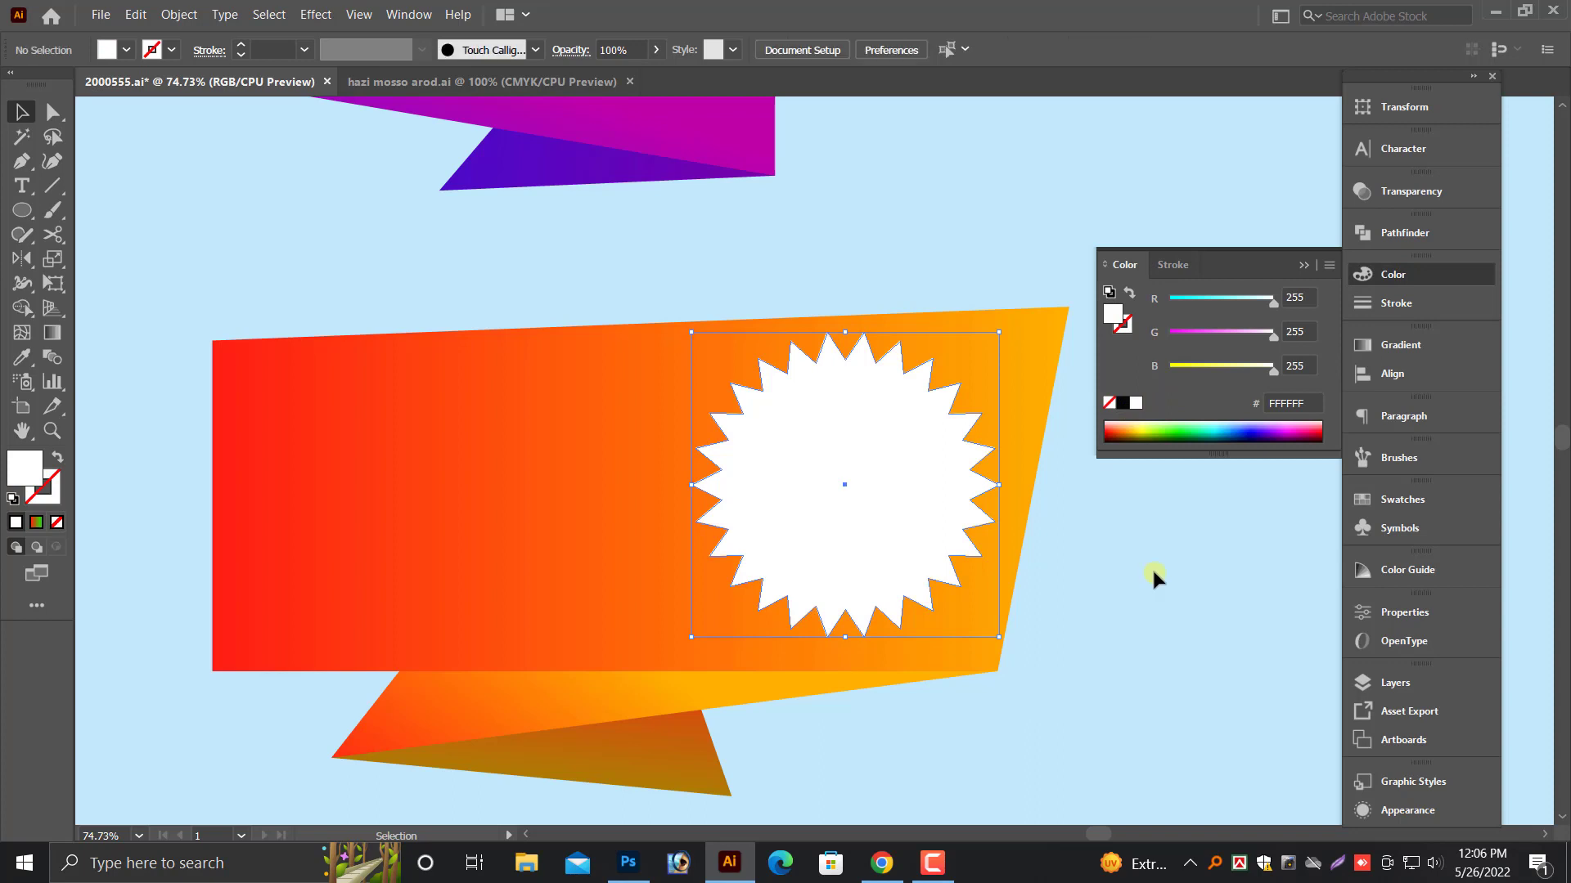
# - Try other blue values in the starburst's fill color and reset it to white
pyautogui.hotkey('ctrl', '-')
pyautogui.hotkey('ctrl', '-')
pyautogui.click(840, 491)
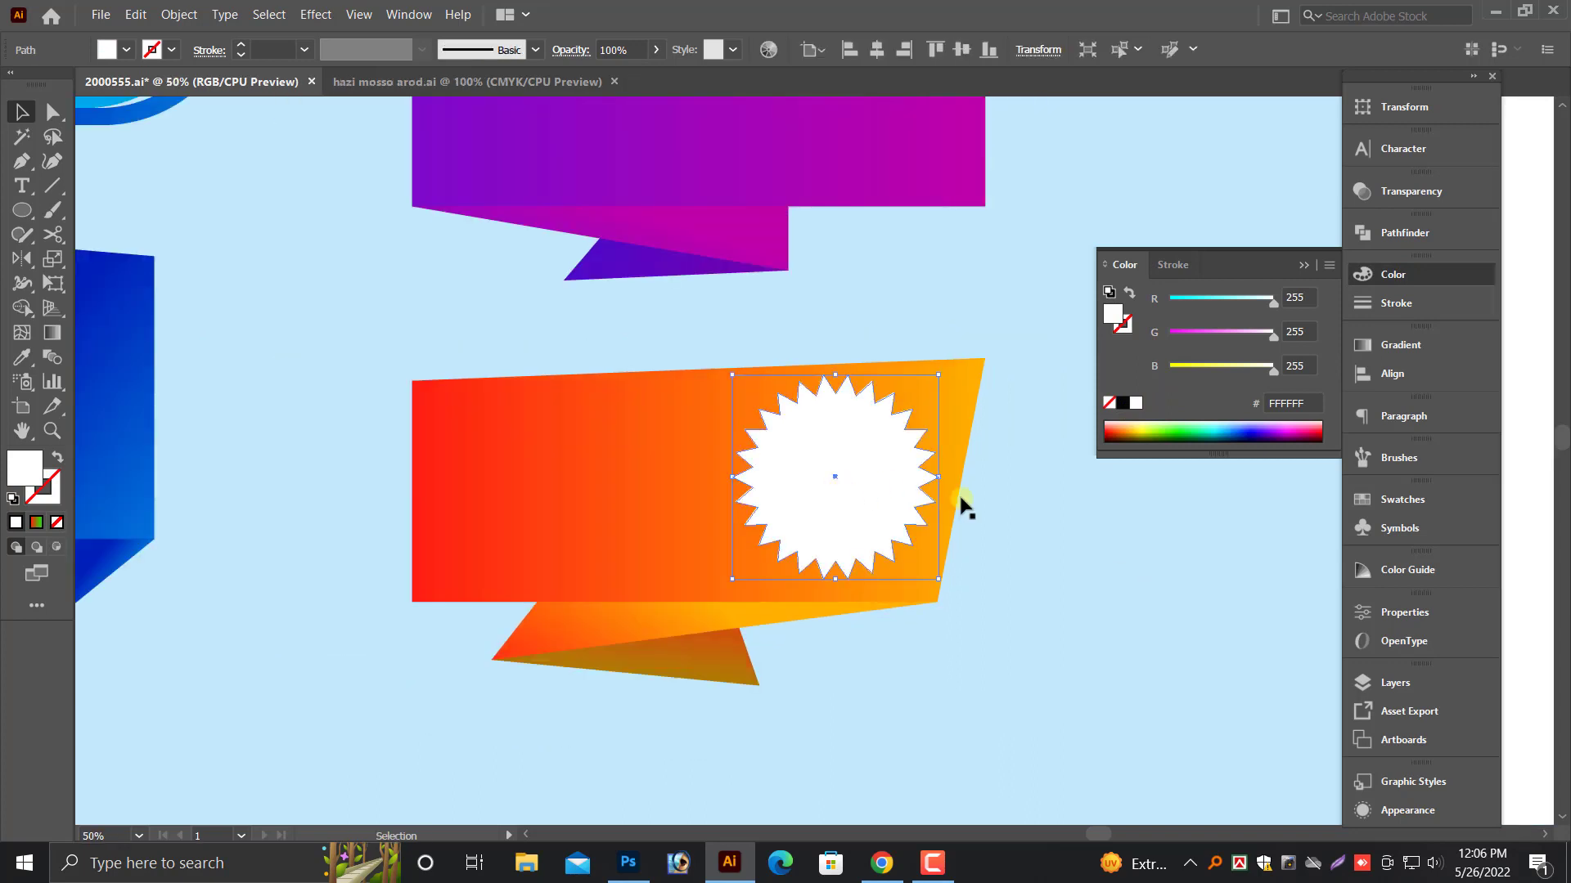
pyautogui.click(1230, 368)
pyautogui.moveTo(1249, 369)
pyautogui.mouseDown()
pyautogui.moveTo(1171, 368)
pyautogui.moveTo(1236, 334)
pyautogui.moveTo(1175, 367)
pyautogui.moveTo(1169, 334)
pyautogui.moveTo(1185, 366)
pyautogui.moveTo(1275, 367)
pyautogui.mouseUp()
pyautogui.click(880, 455)
pyautogui.click(1137, 404)
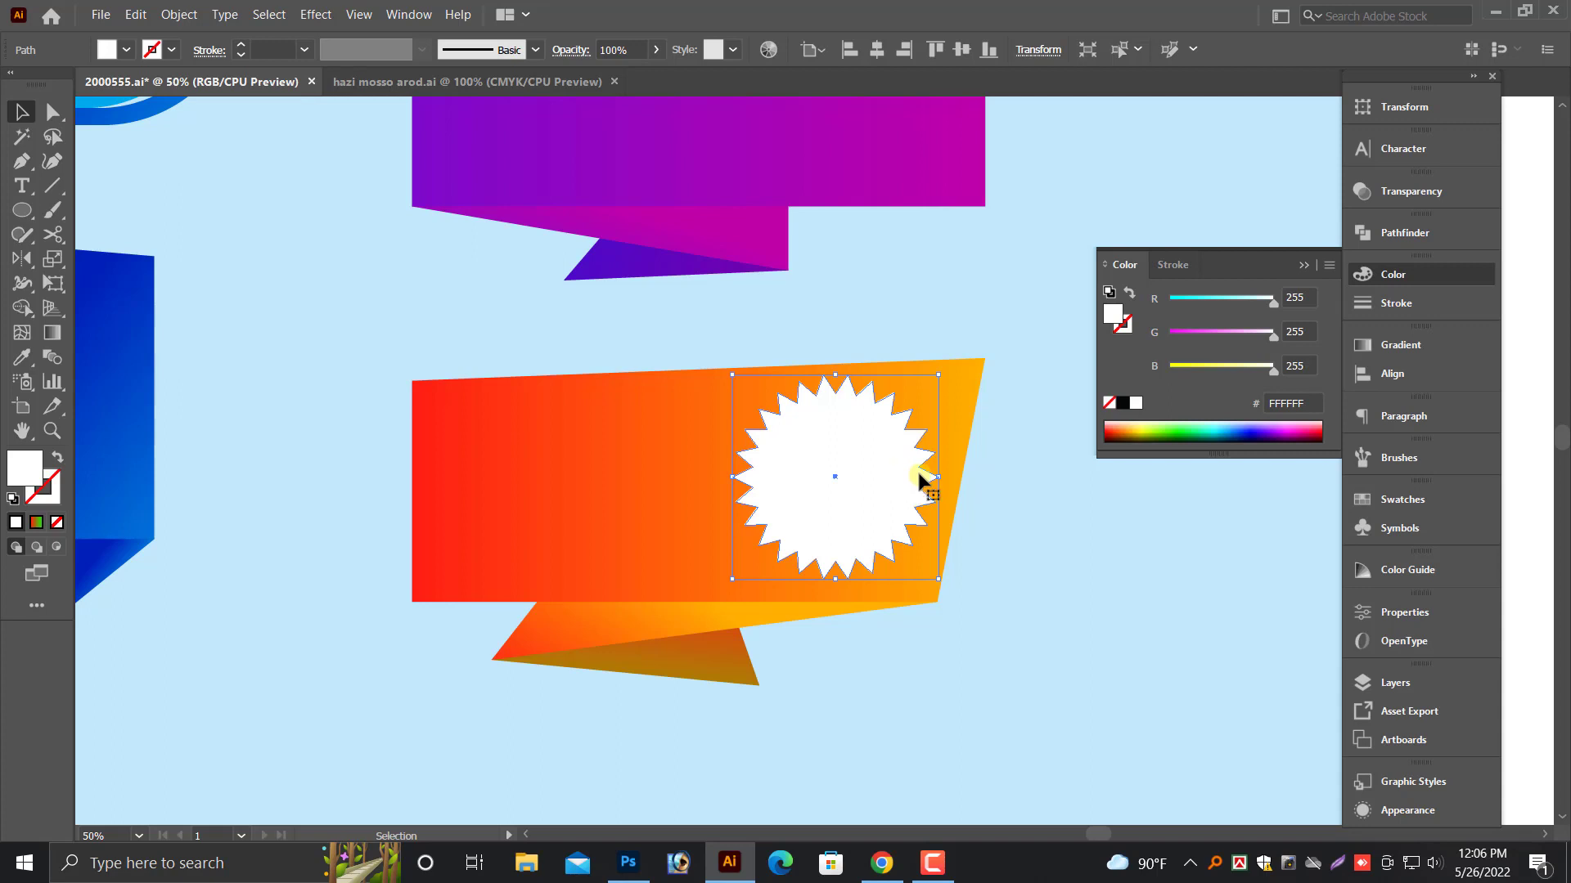
# - Fill the starburst with the purple-to-magenta gradient sampled from the purple banner
pyautogui.scroll(-1, 923, 481)
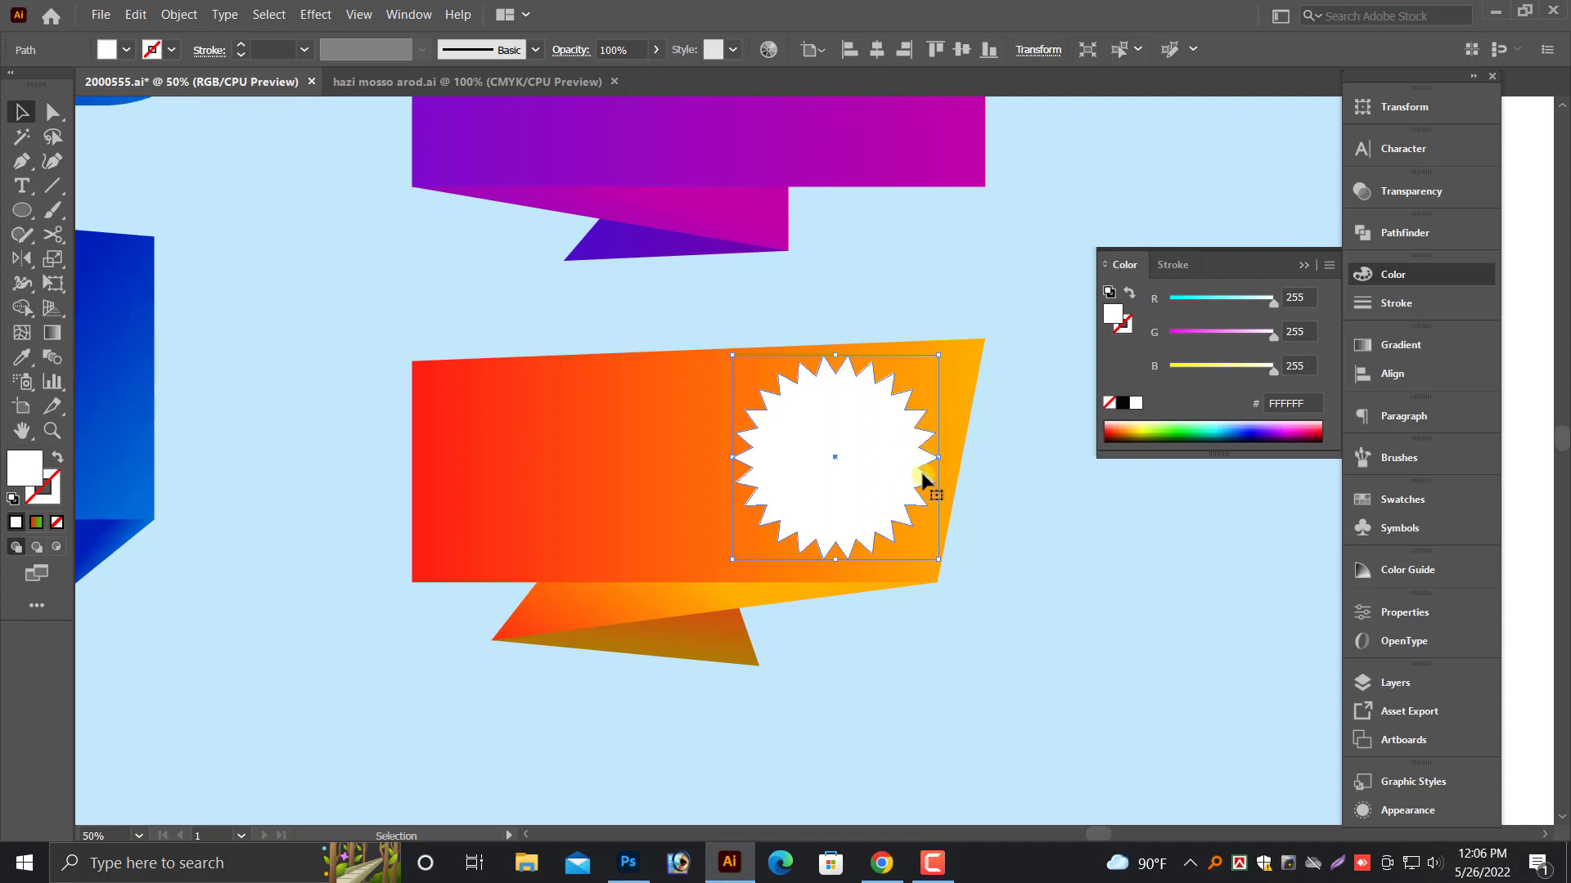
pyautogui.scroll(1, 922, 481)
pyautogui.press('a')
pyautogui.press('v')
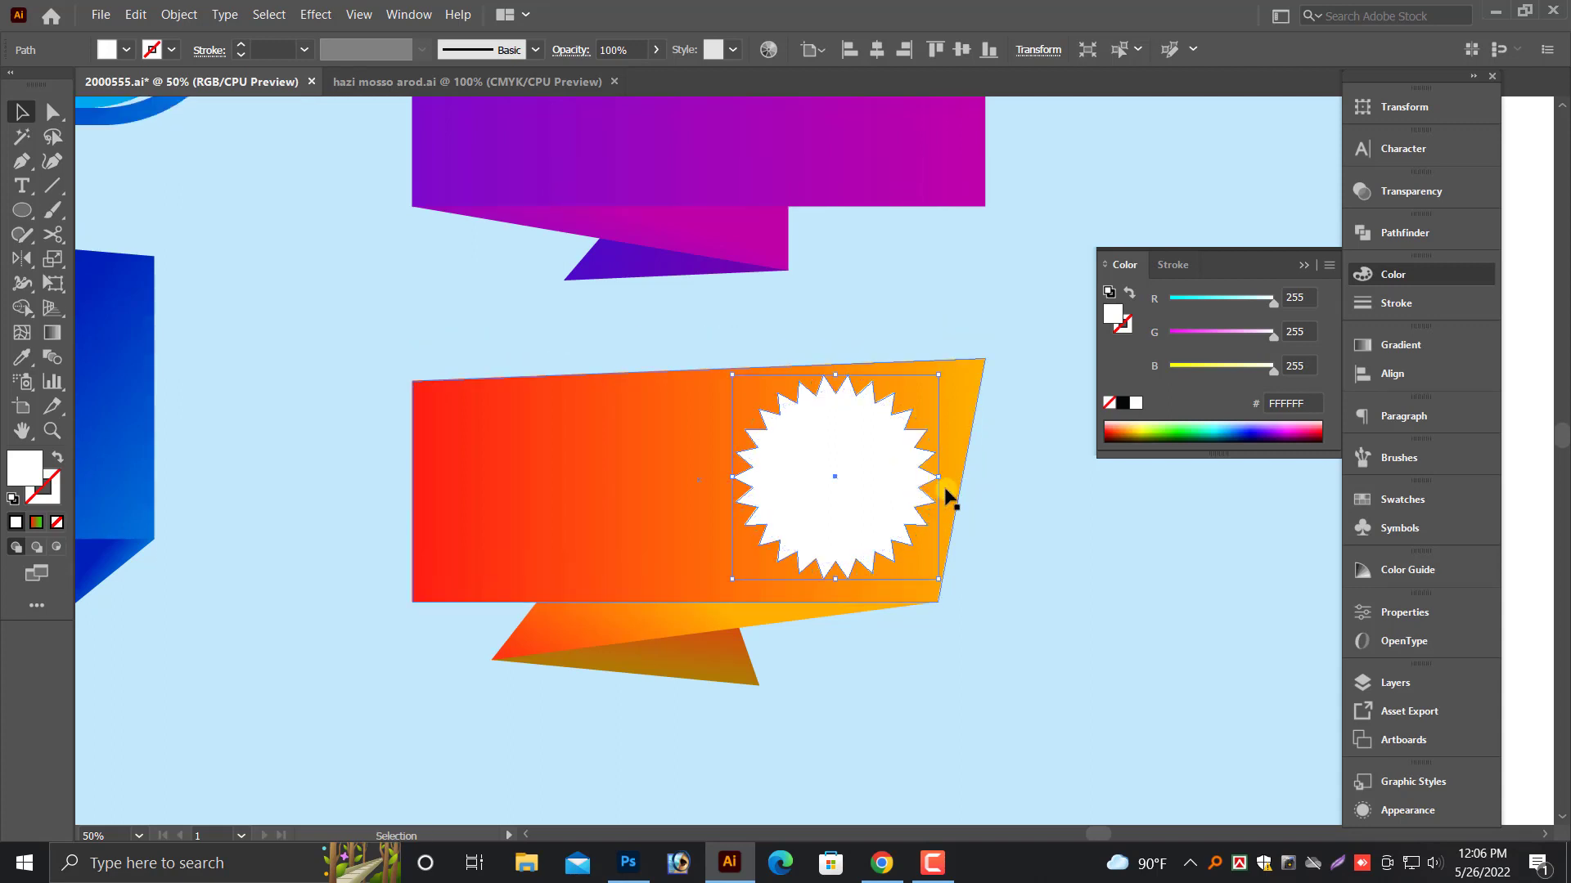
pyautogui.scroll(2, 938, 514)
pyautogui.click(22, 357)
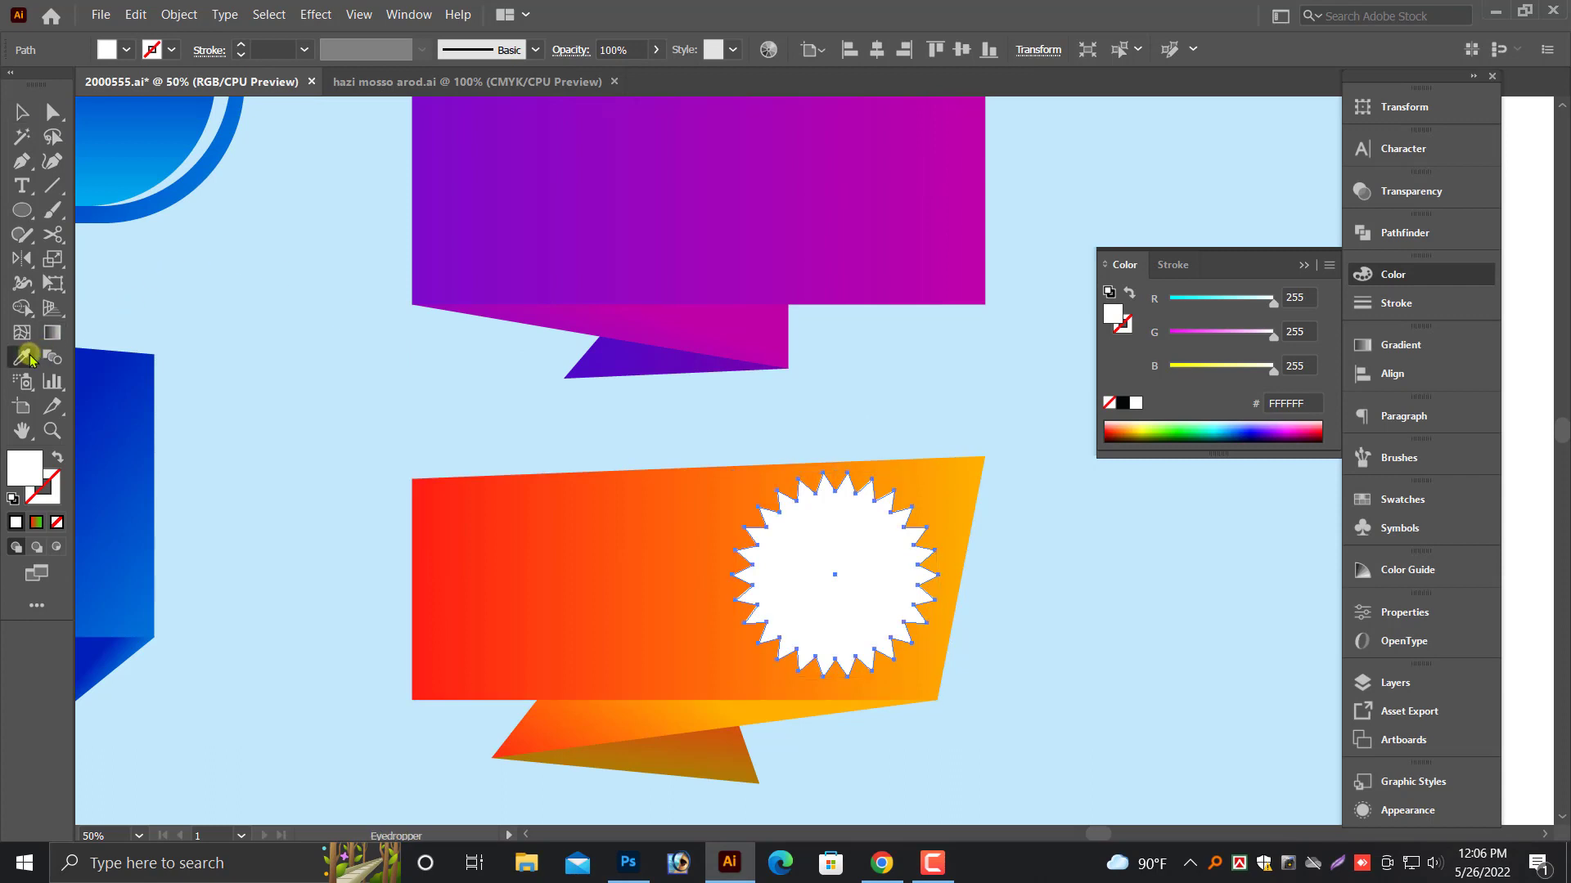
pyautogui.click(695, 201)
pyautogui.click(16, 112)
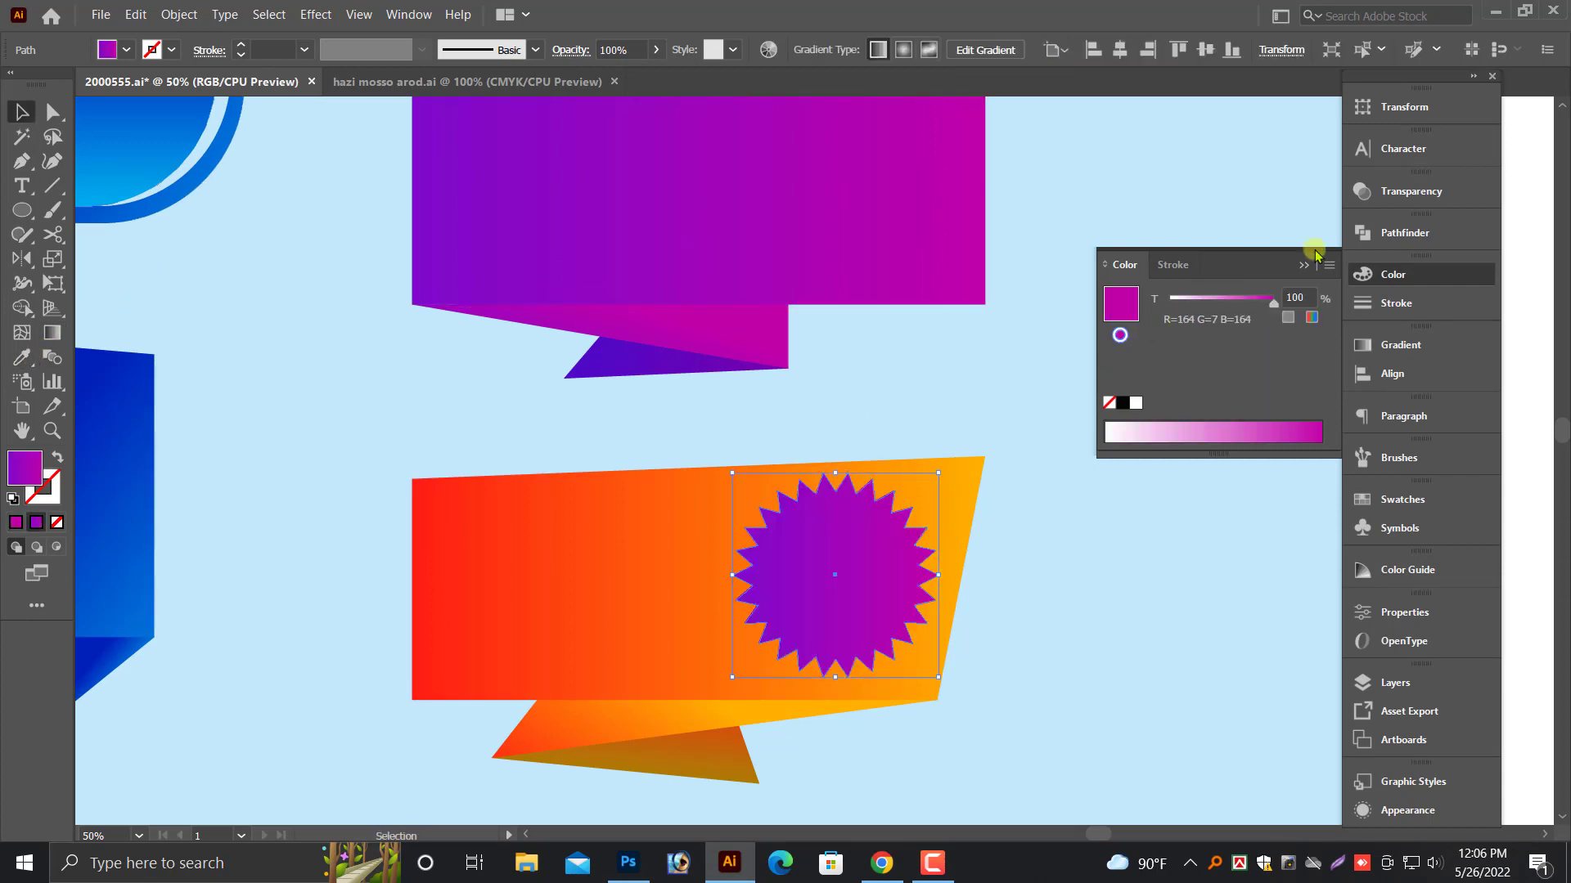
# - Change the starburst's purple-to-magenta gradient type to radial
pyautogui.click(1400, 344)
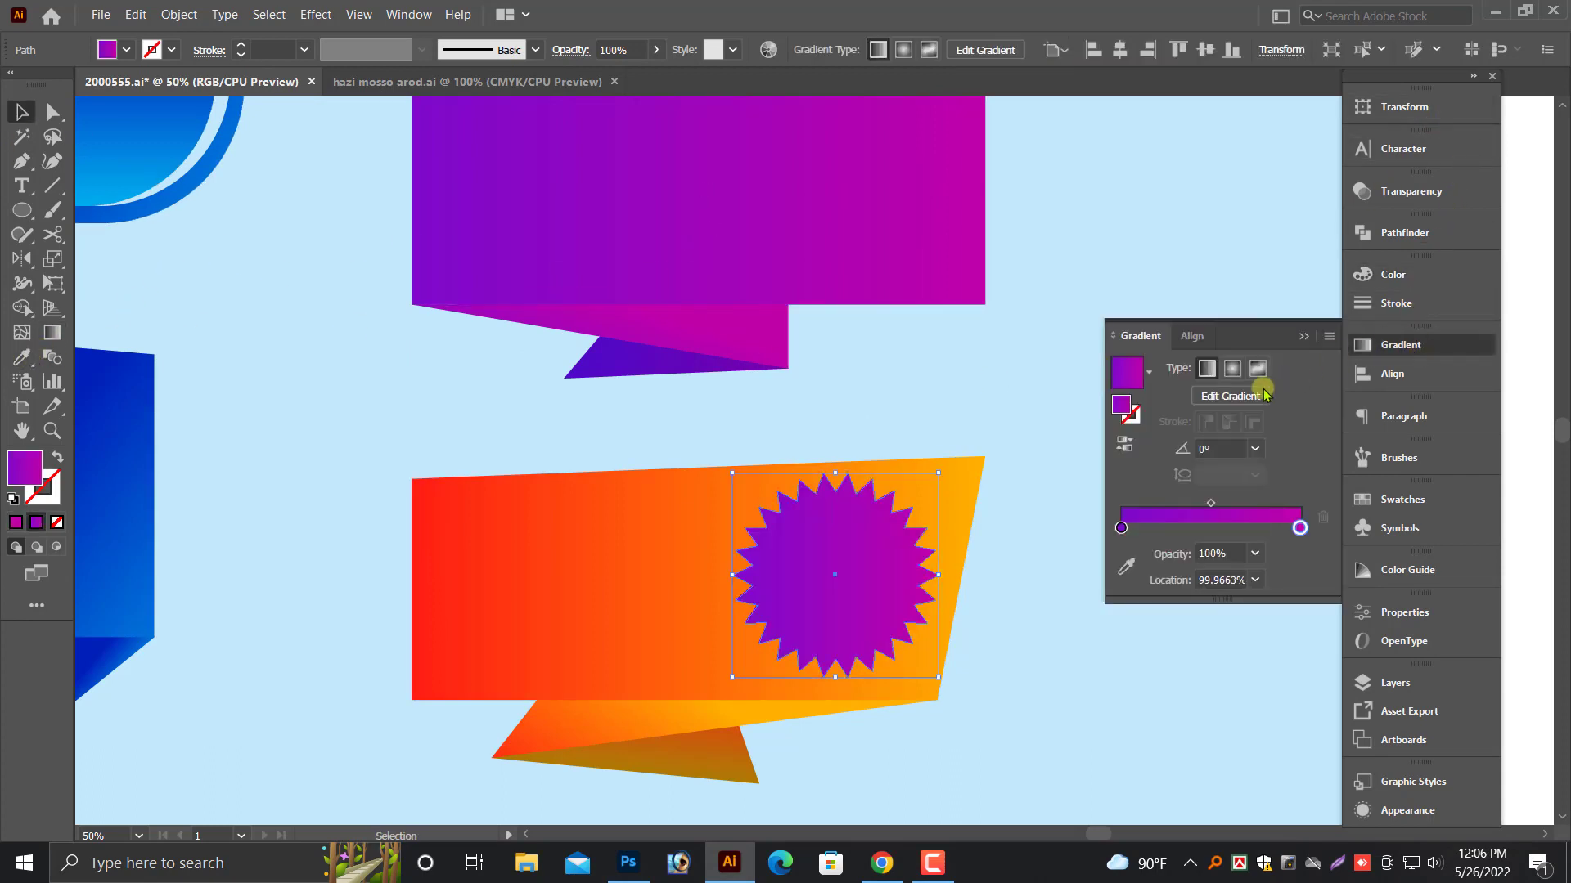
pyautogui.click(1232, 368)
pyautogui.click(1117, 614)
pyautogui.hotkey('ctrl', '-')
pyautogui.hotkey('ctrl', '-')
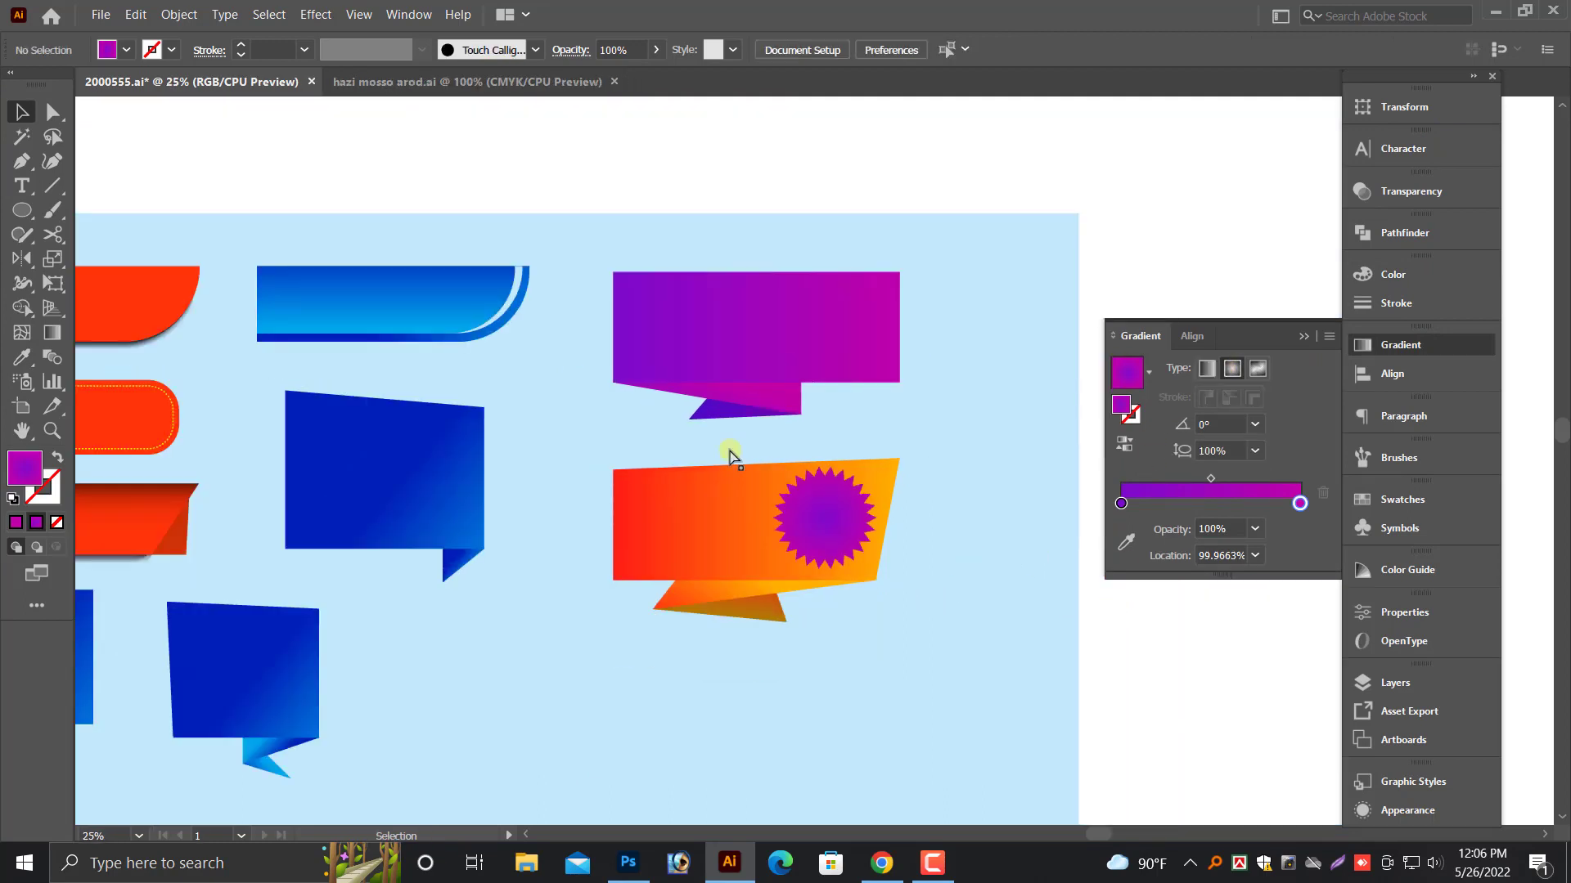
# - Move the starburst to overhang the orange banner's upper-right corner and place a copy over the purple banner's upper-right corner
pyautogui.moveTo(660, 376); pyautogui.dragTo(1088, 553)
pyautogui.scroll(2, 917, 514)
pyautogui.scroll(-1, 916, 514)
pyautogui.moveTo(634, 583); pyautogui.dragTo(892, 495)
pyautogui.hotkey('ctrl', '-')
pyautogui.hotkey('ctrl', '-')
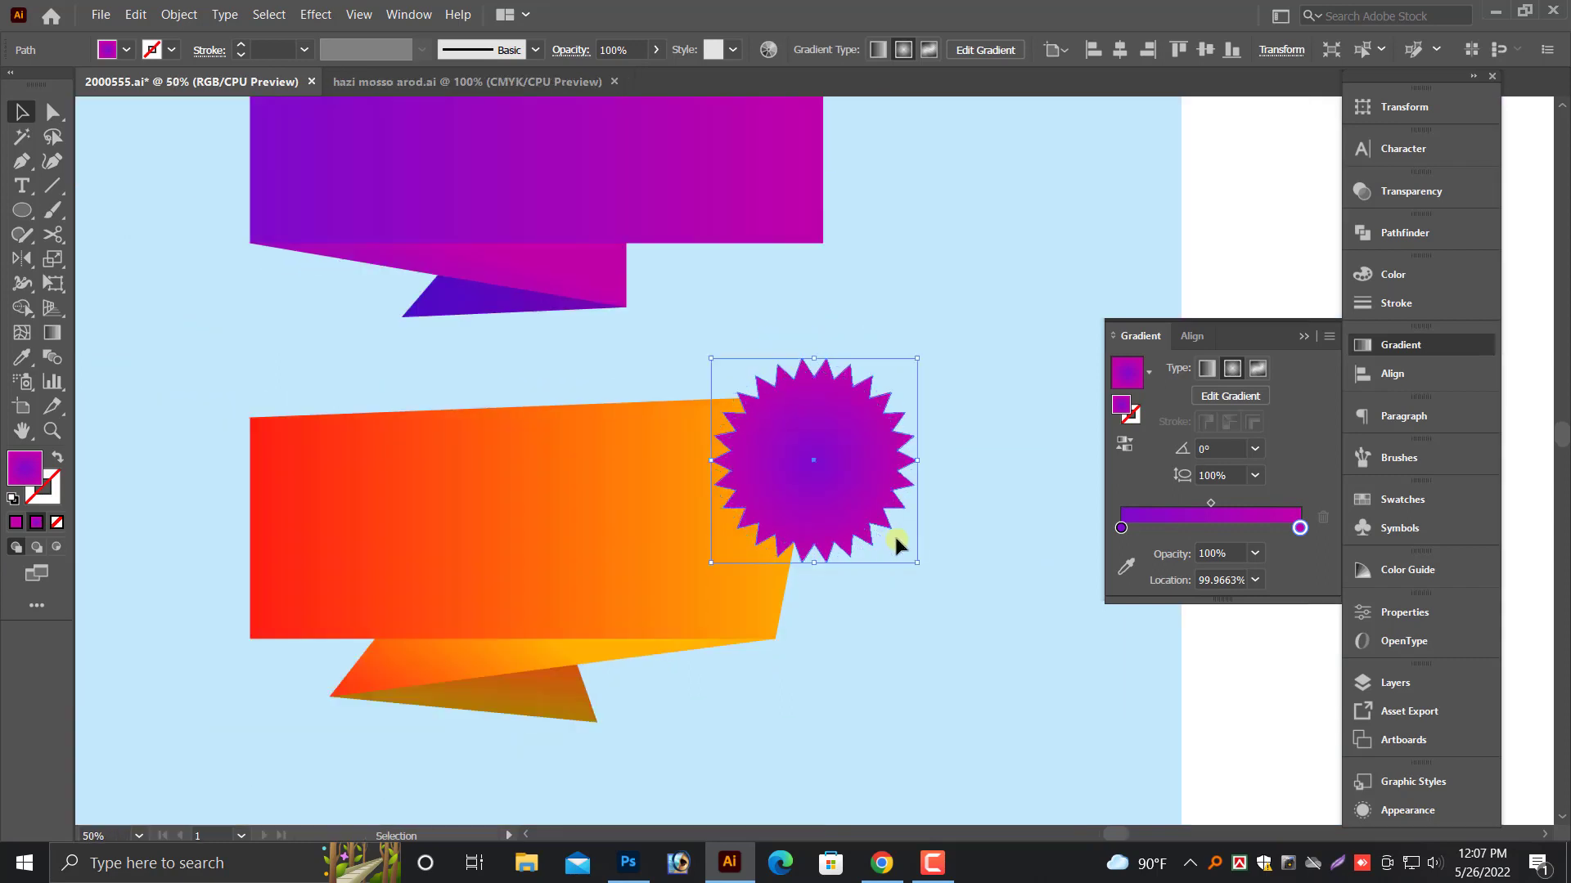
pyautogui.scroll(4, 894, 535)
pyautogui.moveTo(842, 571); pyautogui.dragTo(800, 192)
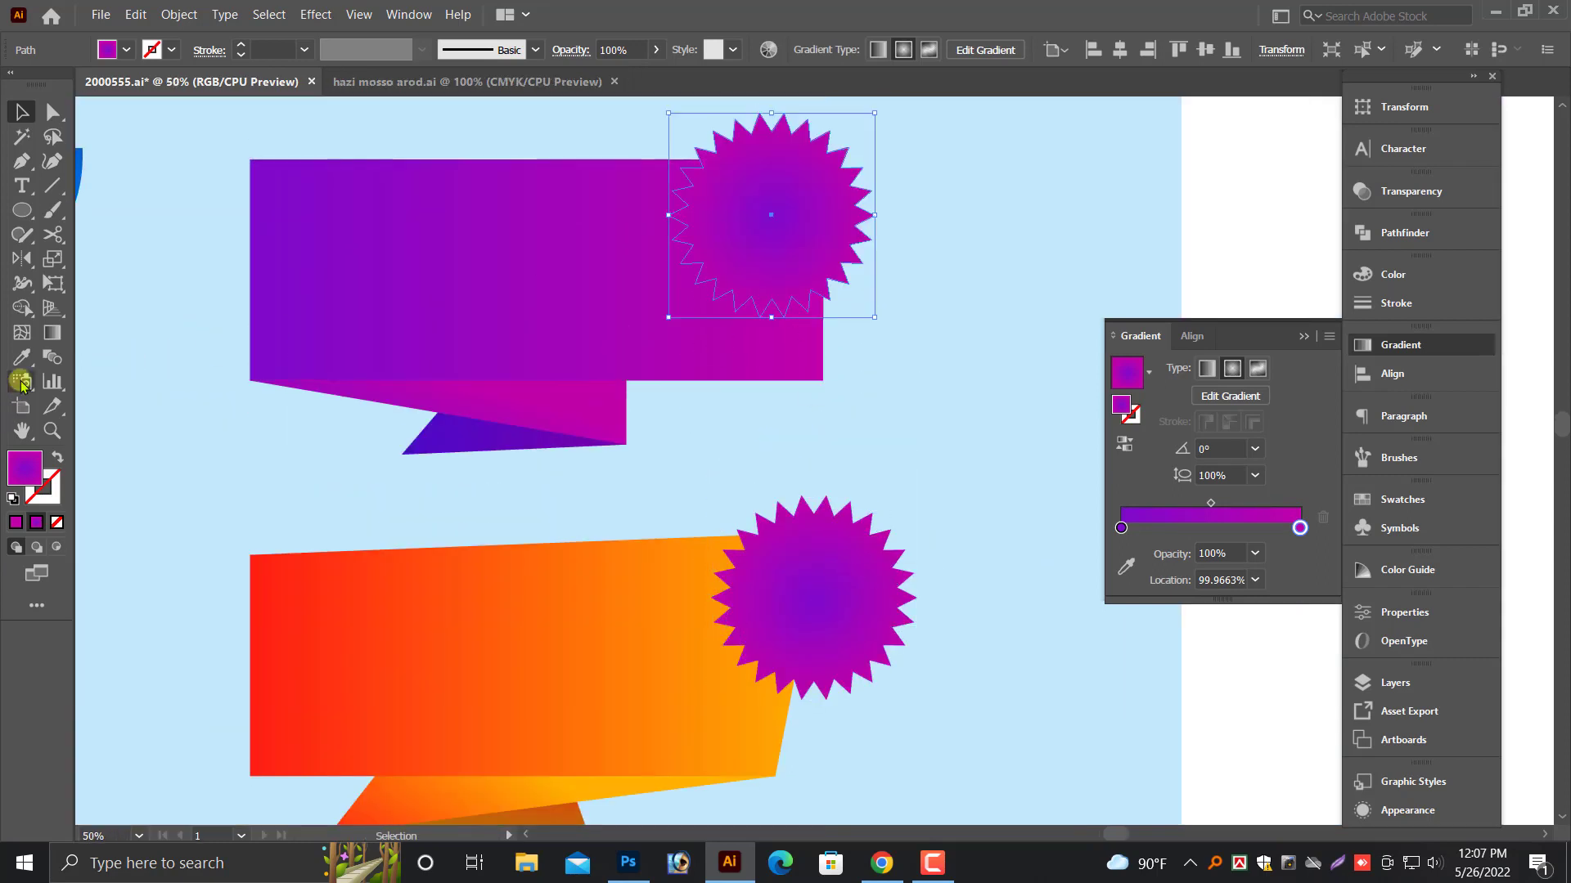
# - Fill the copied starburst with the orange banner's red-to-orange gradient and make that gradient radial
pyautogui.click(49, 336)
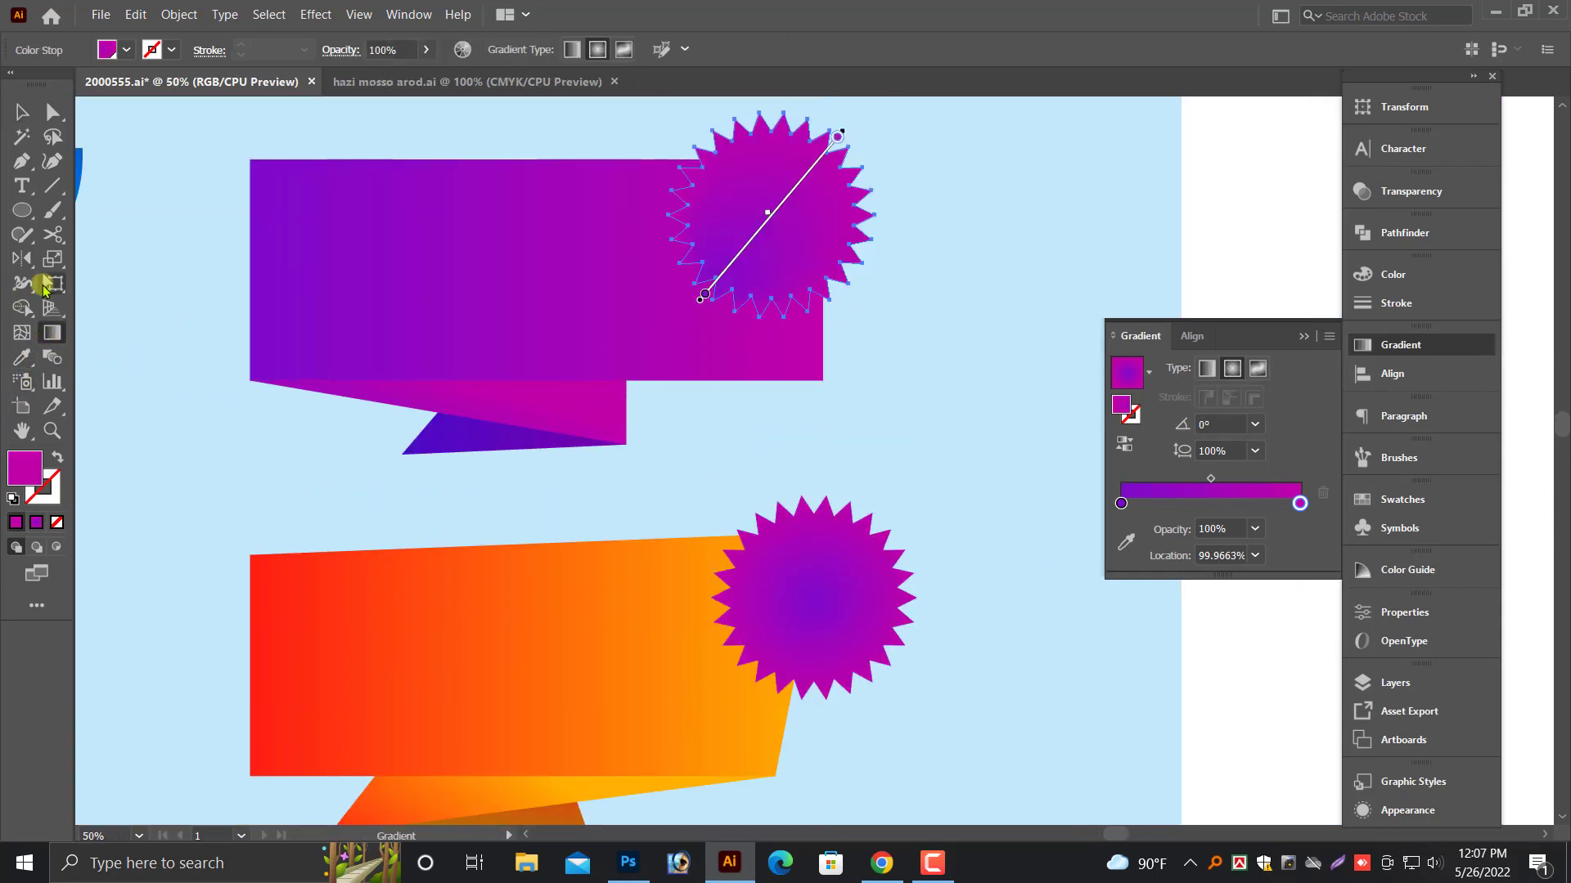
pyautogui.click(583, 528)
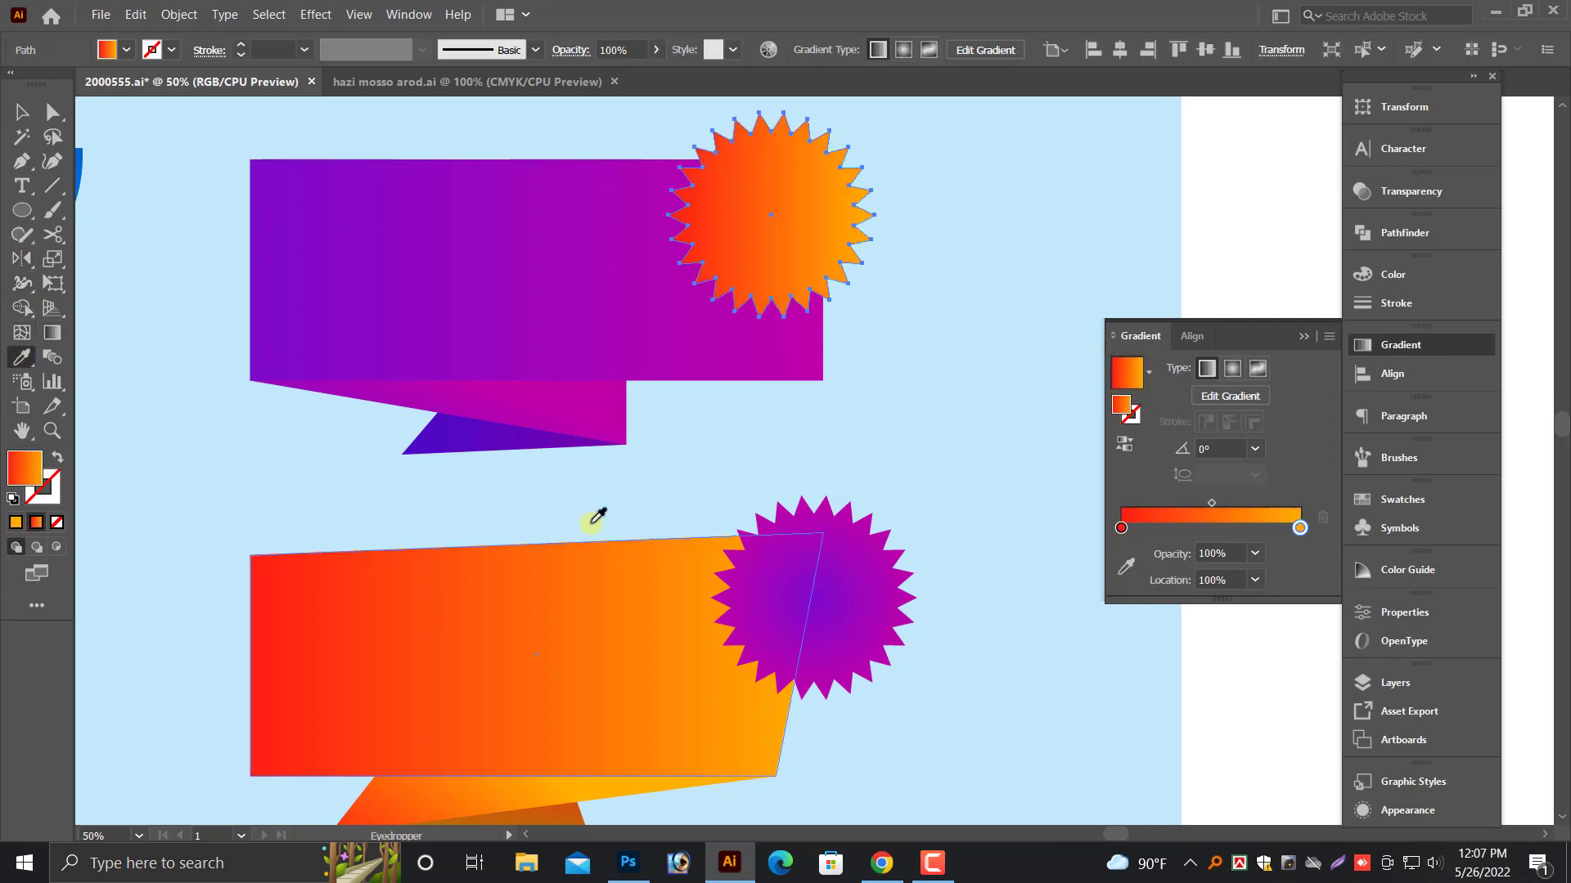
pyautogui.click(21, 111)
pyautogui.click(1231, 369)
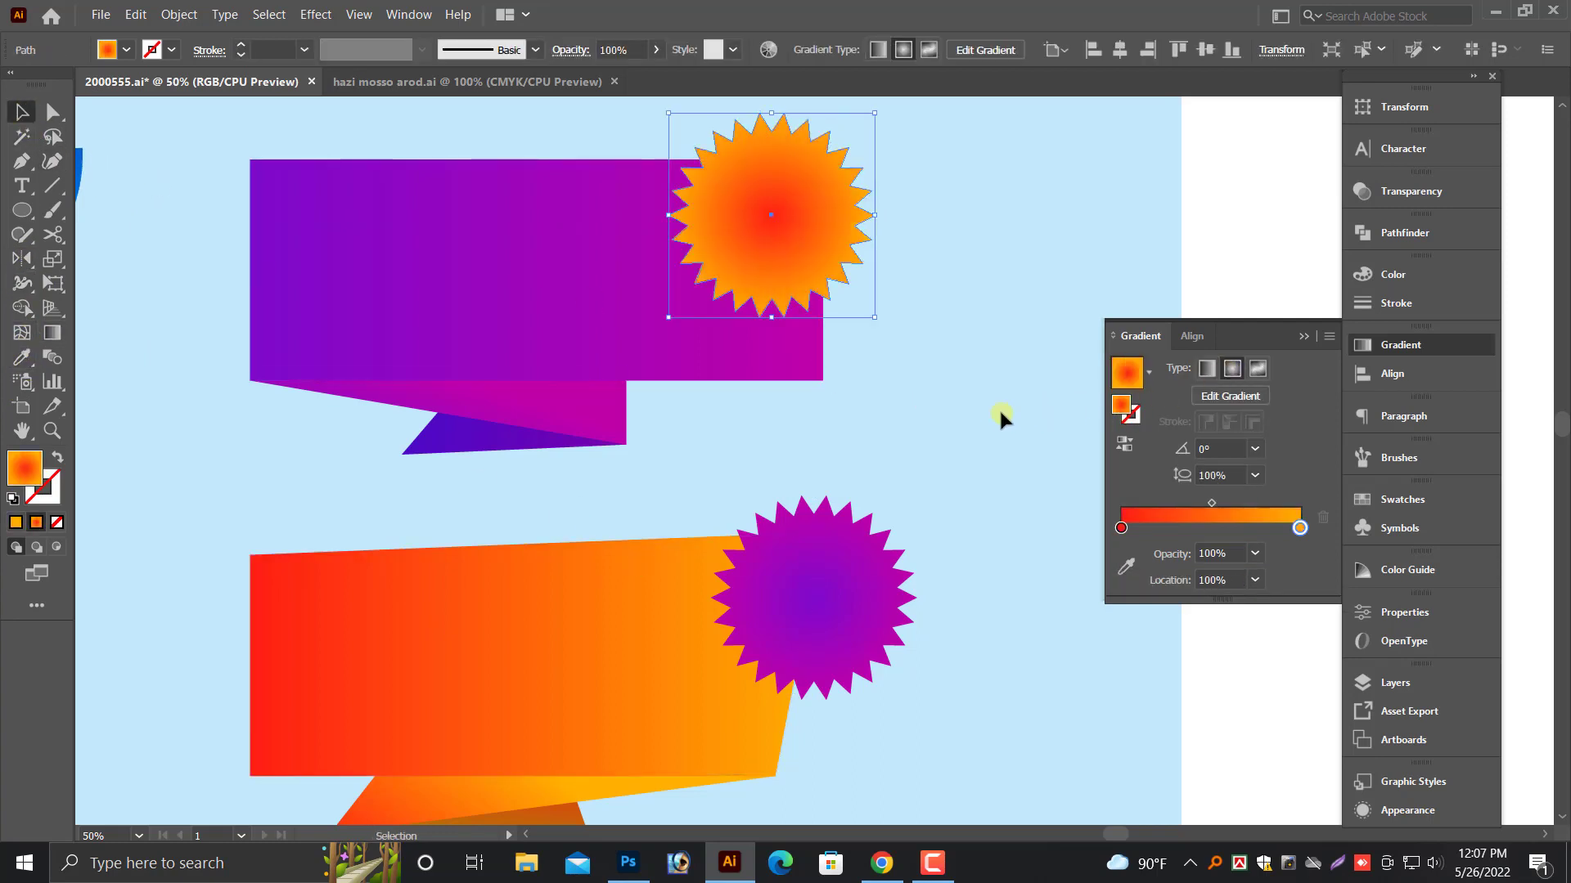
pyautogui.click(991, 408)
pyautogui.hotkey('ctrl', '-')
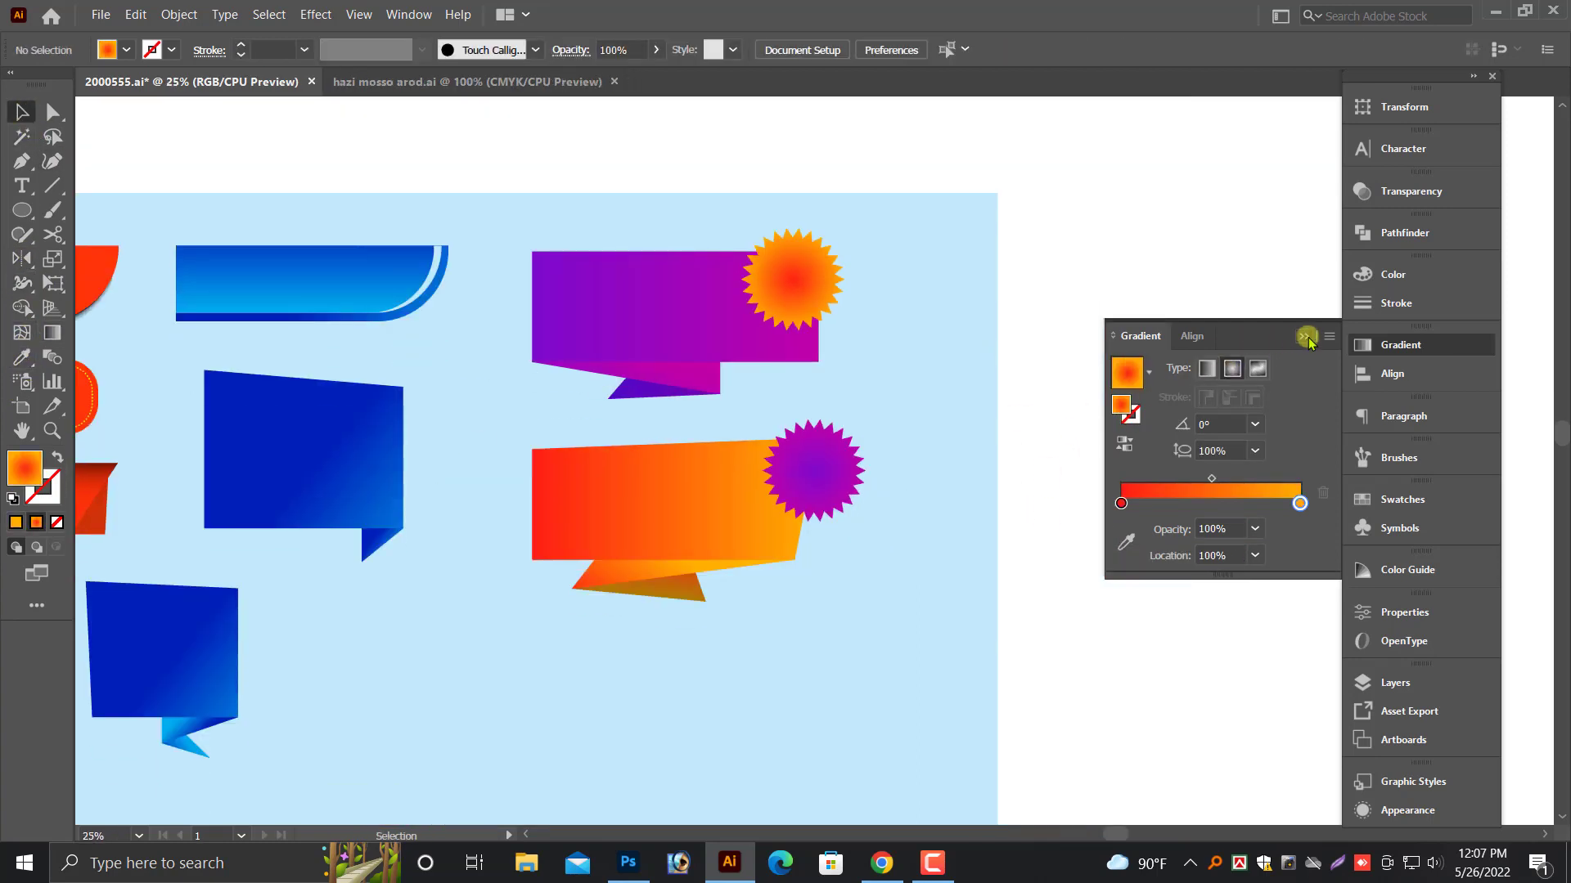
pyautogui.click(1305, 336)
# - Extend the light blue background rectangle downward to make room for more shapes, and lock it in place
pyautogui.hotkey('ctrl', '-')
pyautogui.hscroll(-2, 1128, 422)
pyautogui.scroll(-3, 1129, 421)
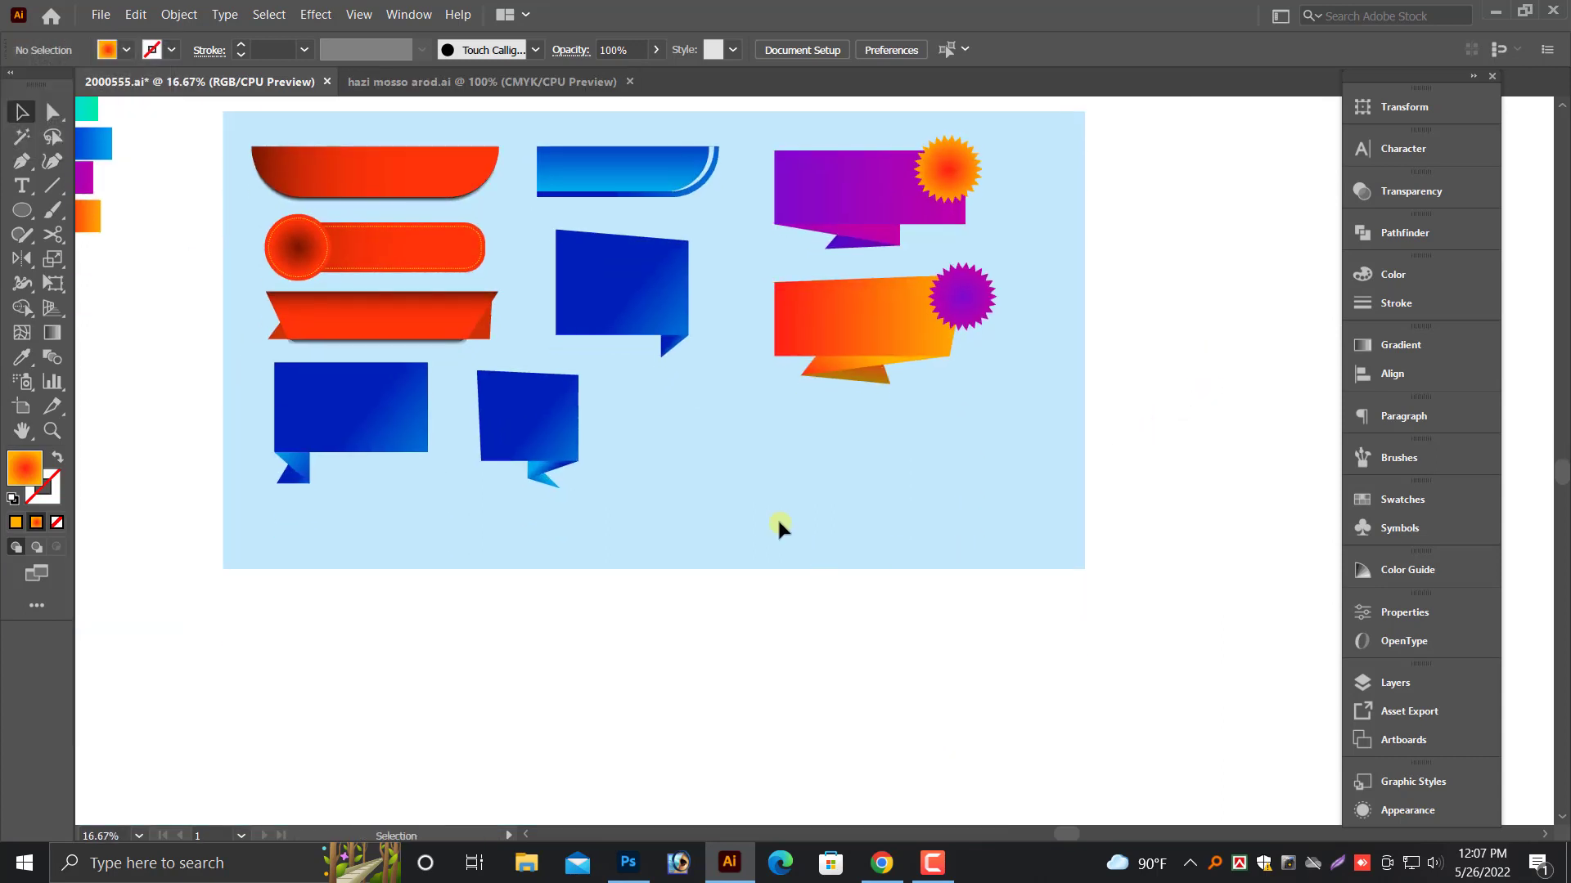
pyautogui.click(700, 563)
pyautogui.hotkey('ctrl', '-')
pyautogui.scroll(-1, 817, 597)
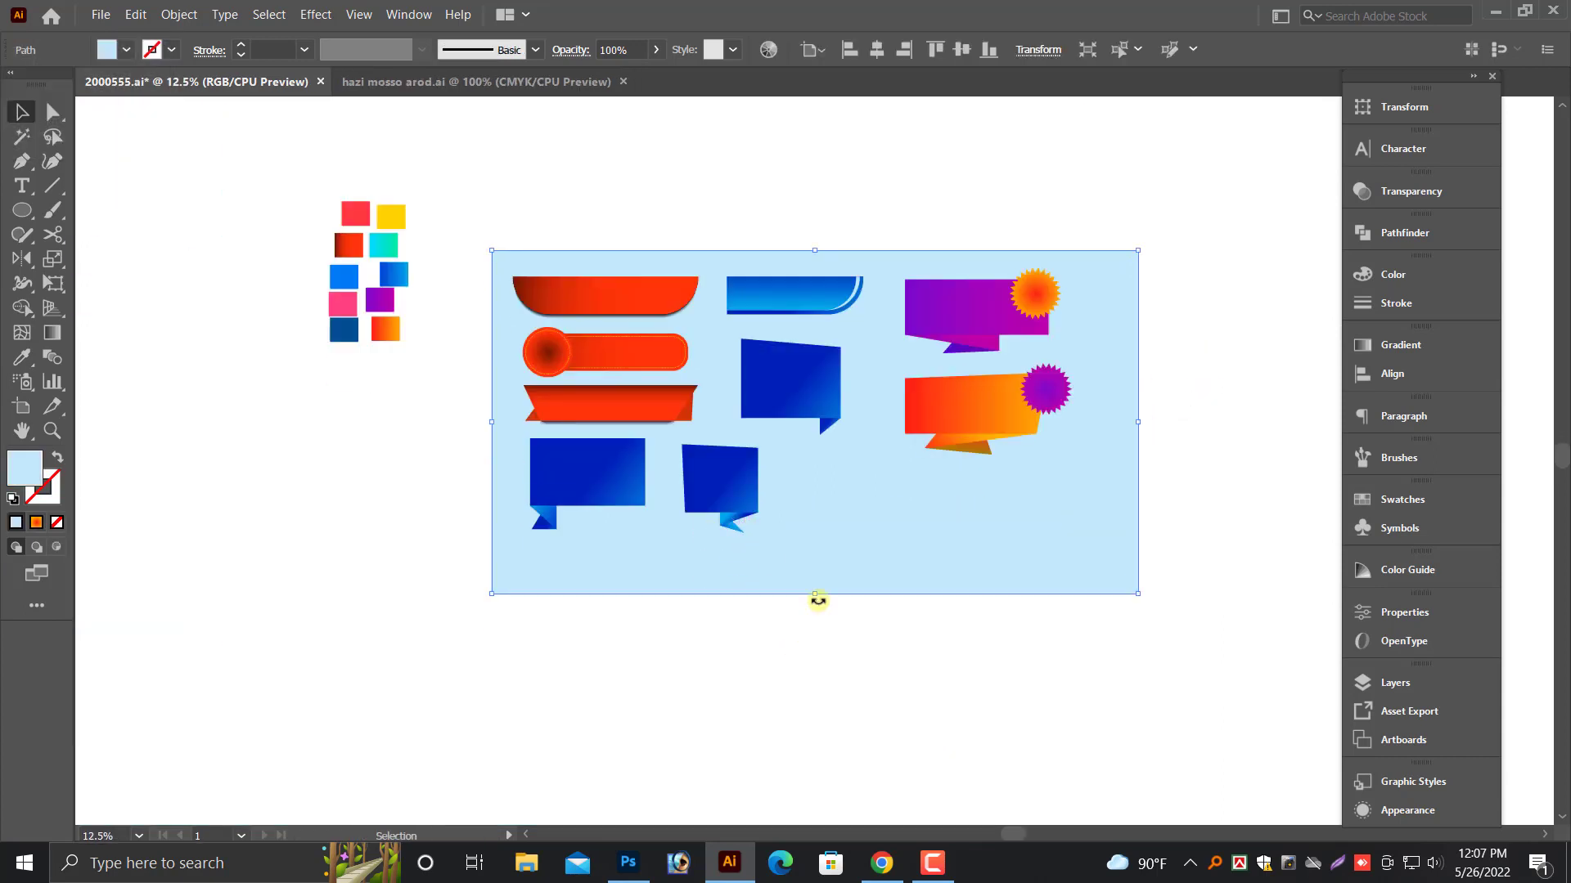
pyautogui.moveTo(818, 595); pyautogui.dragTo(819, 713)
pyautogui.moveTo(1096, 631); pyautogui.dragTo(952, 604)
pyautogui.click(1078, 619)
pyautogui.click(777, 598)
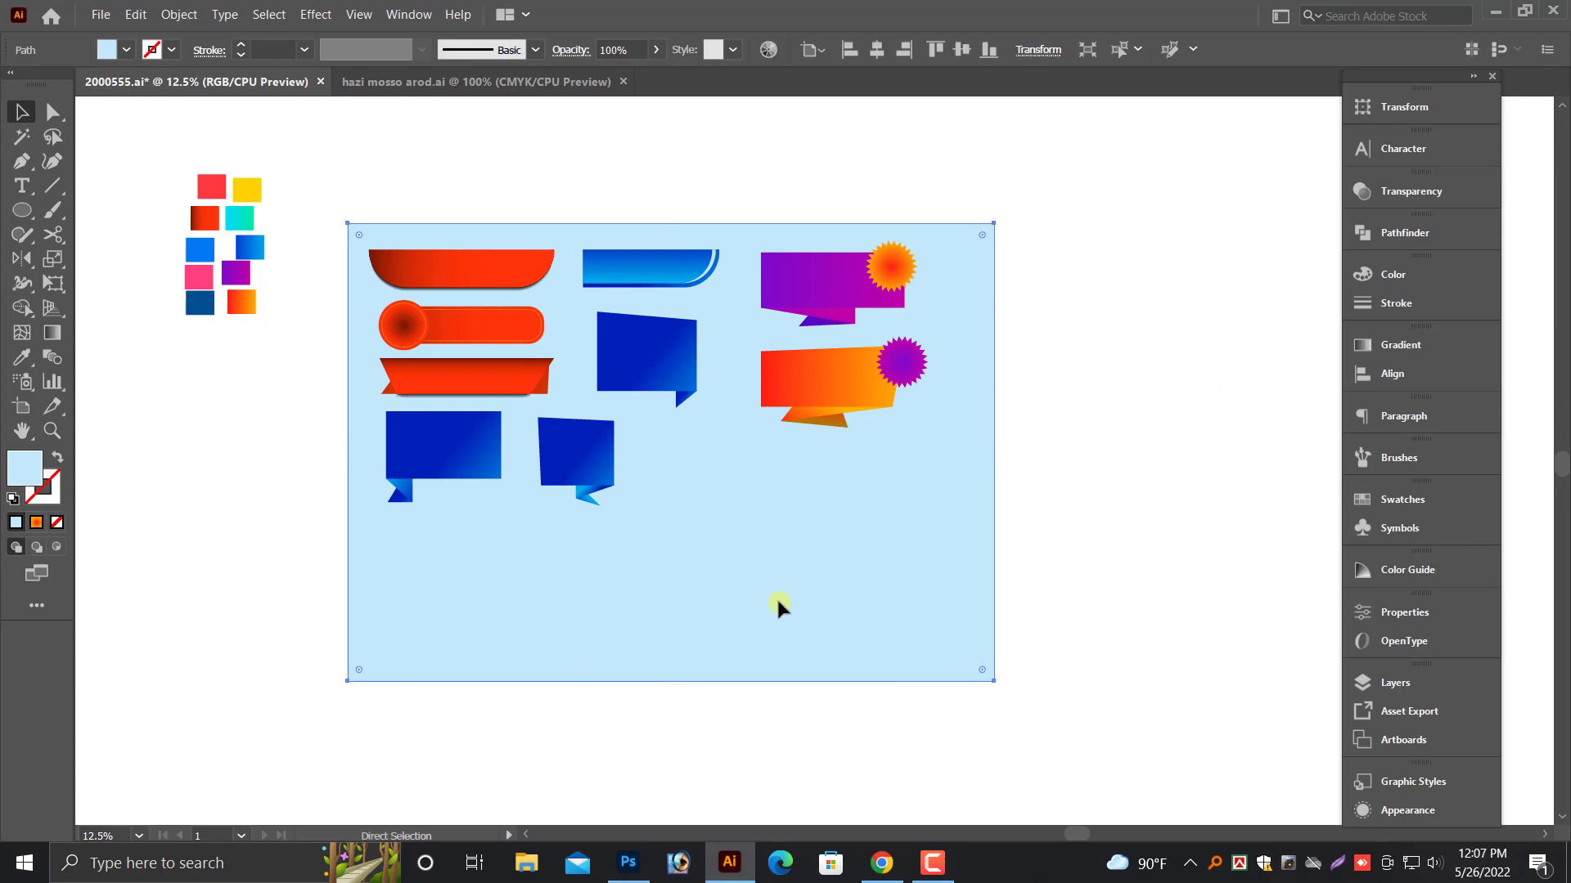
pyautogui.hotkey('ctrl', '2')
# - Draw a long, low rectangle on the background beneath the orange banner
pyautogui.hotkey('ctrl', '+')
pyautogui.scroll(2, 777, 596)
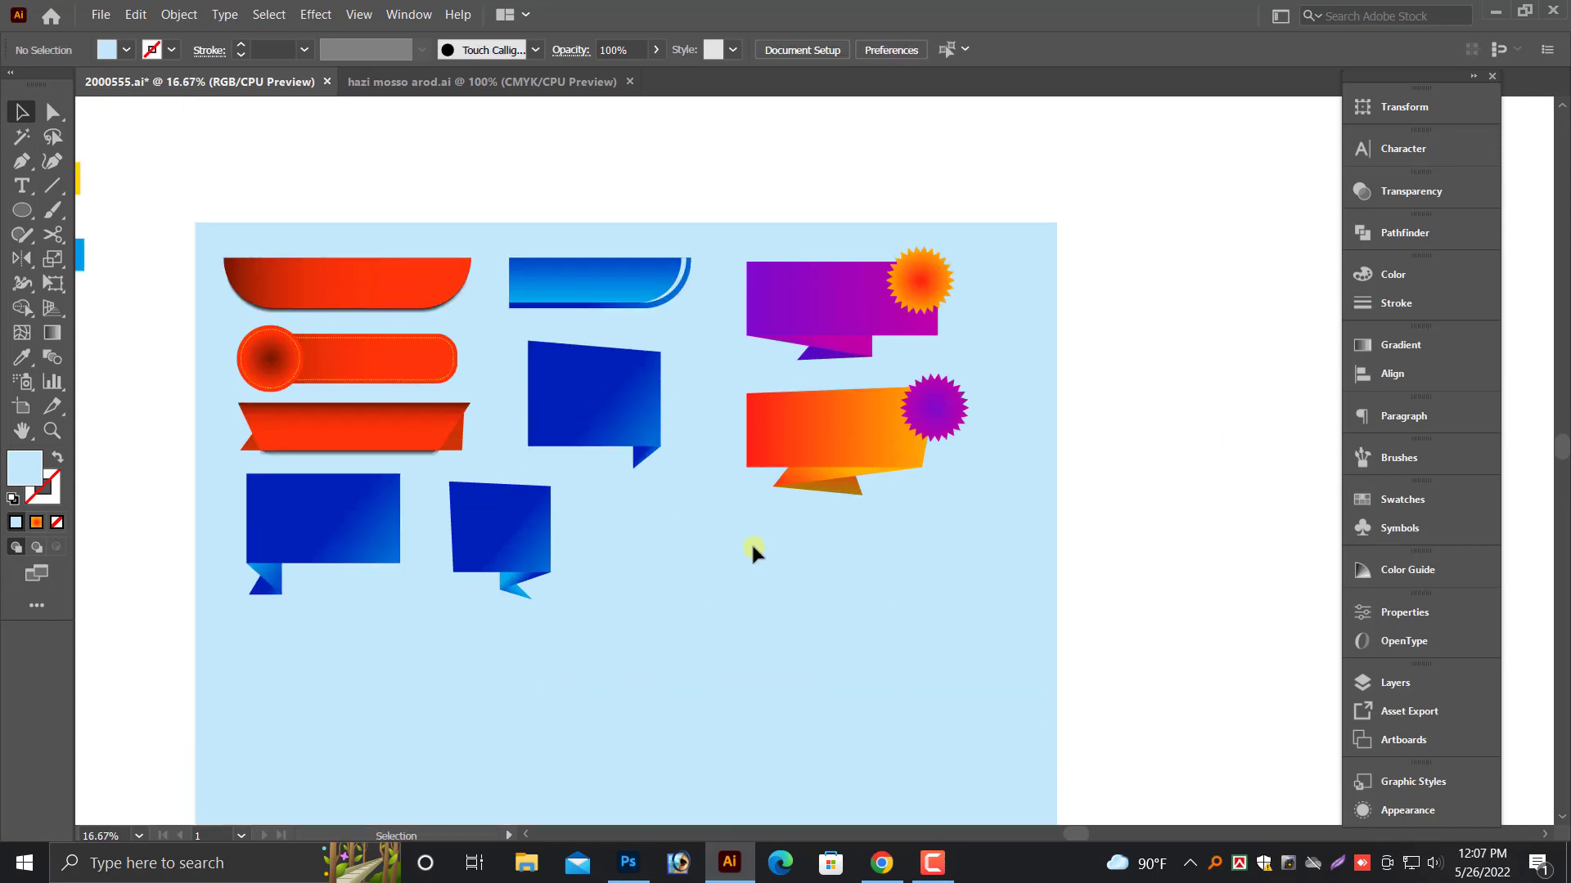
pyautogui.moveTo(25, 214); pyautogui.dragTo(81, 208)
pyautogui.moveTo(661, 531); pyautogui.dragTo(969, 590)
pyautogui.click(23, 113)
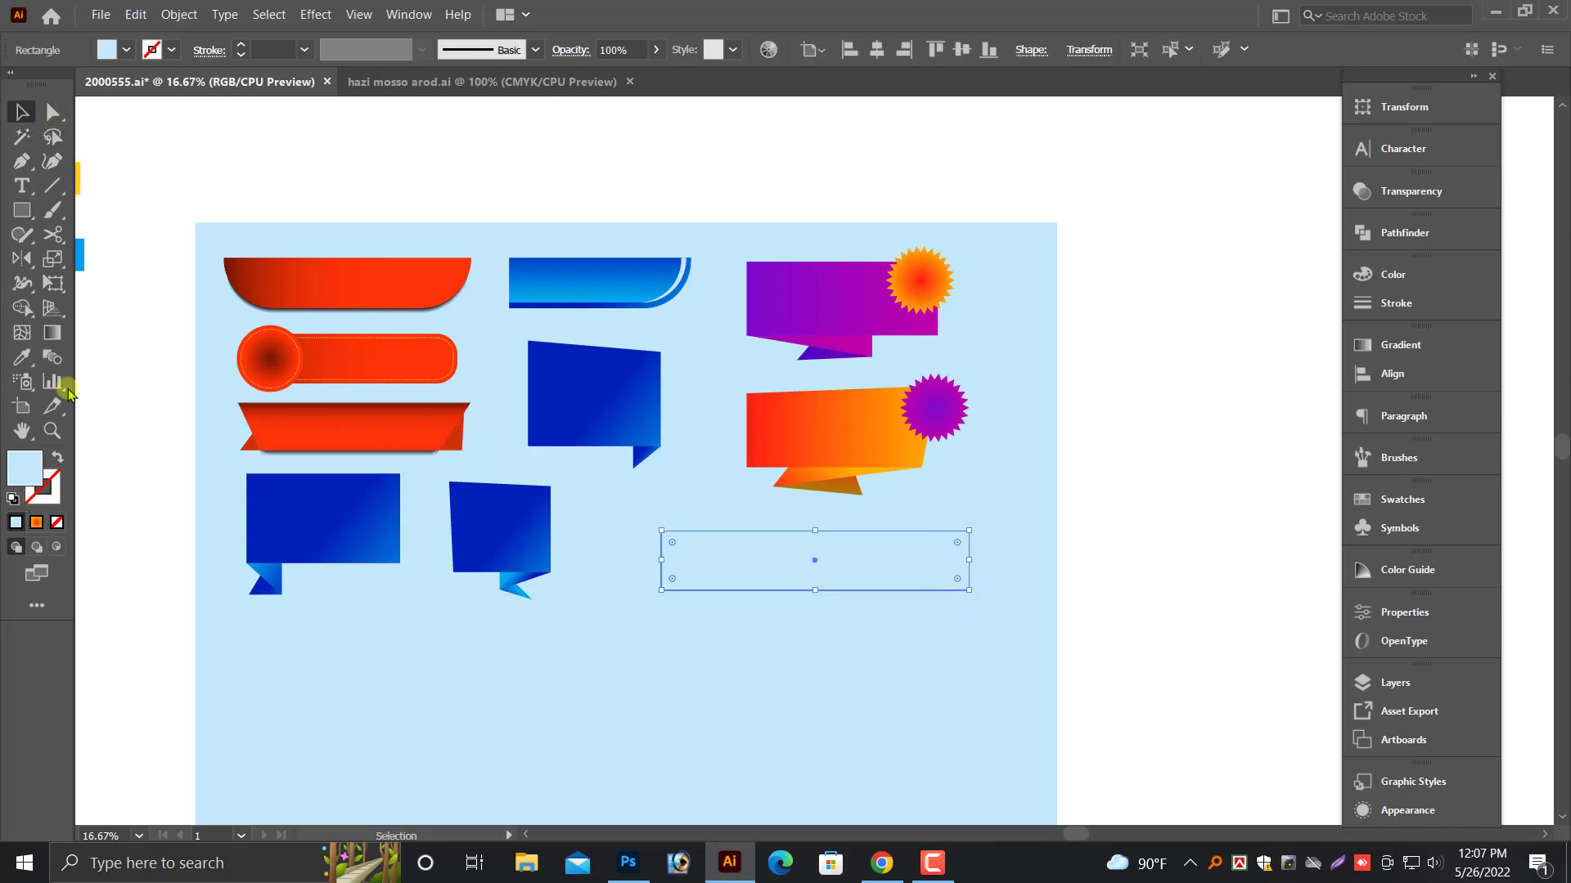
# - Fill the long rectangle with the dark-red-to-red gradient sampled from the uppermost red banner
pyautogui.click(22, 357)
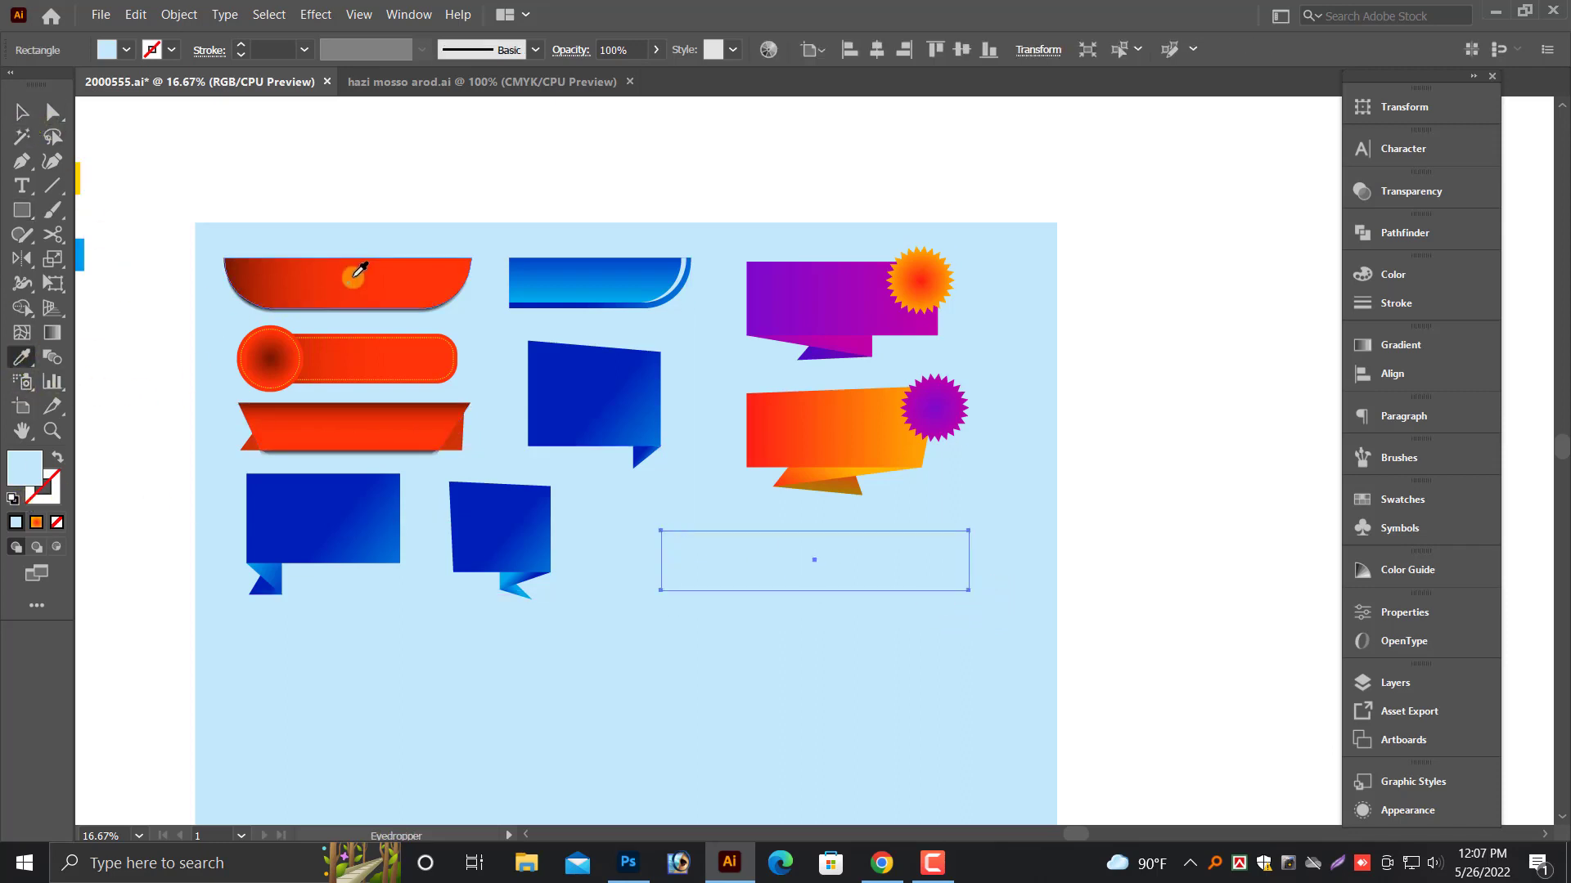
pyautogui.click(345, 272)
pyautogui.click(23, 113)
pyautogui.moveTo(1093, 569); pyautogui.dragTo(1093, 582)
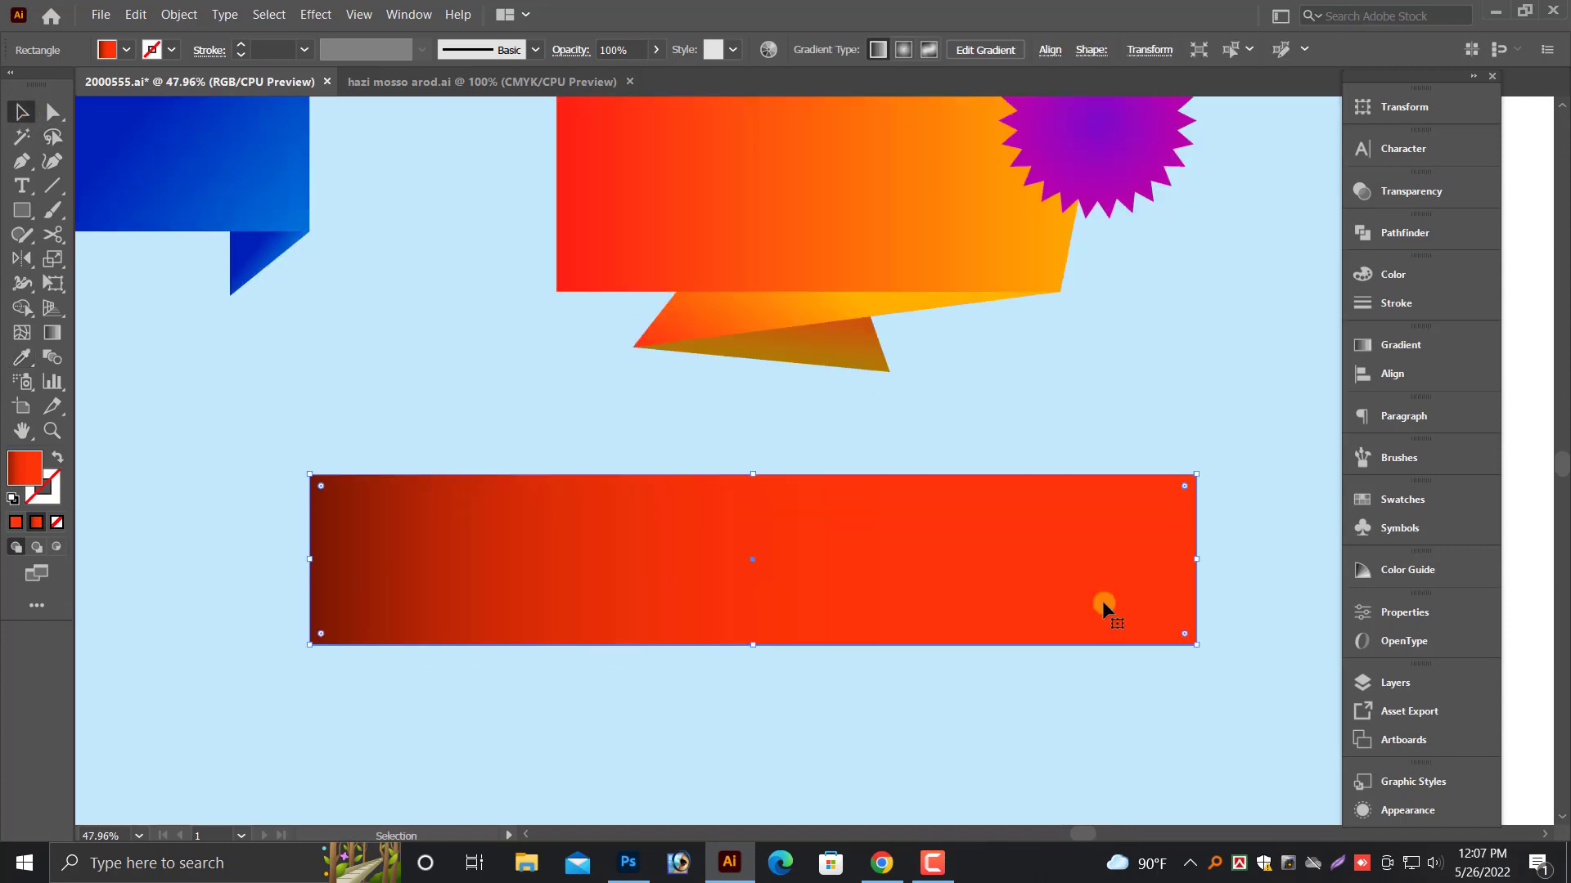
pyautogui.scroll(-1, 1102, 601)
pyautogui.click(1019, 713)
pyautogui.scroll(1, 1019, 713)
pyautogui.click(533, 603)
pyautogui.scroll(-1, 1012, 684)
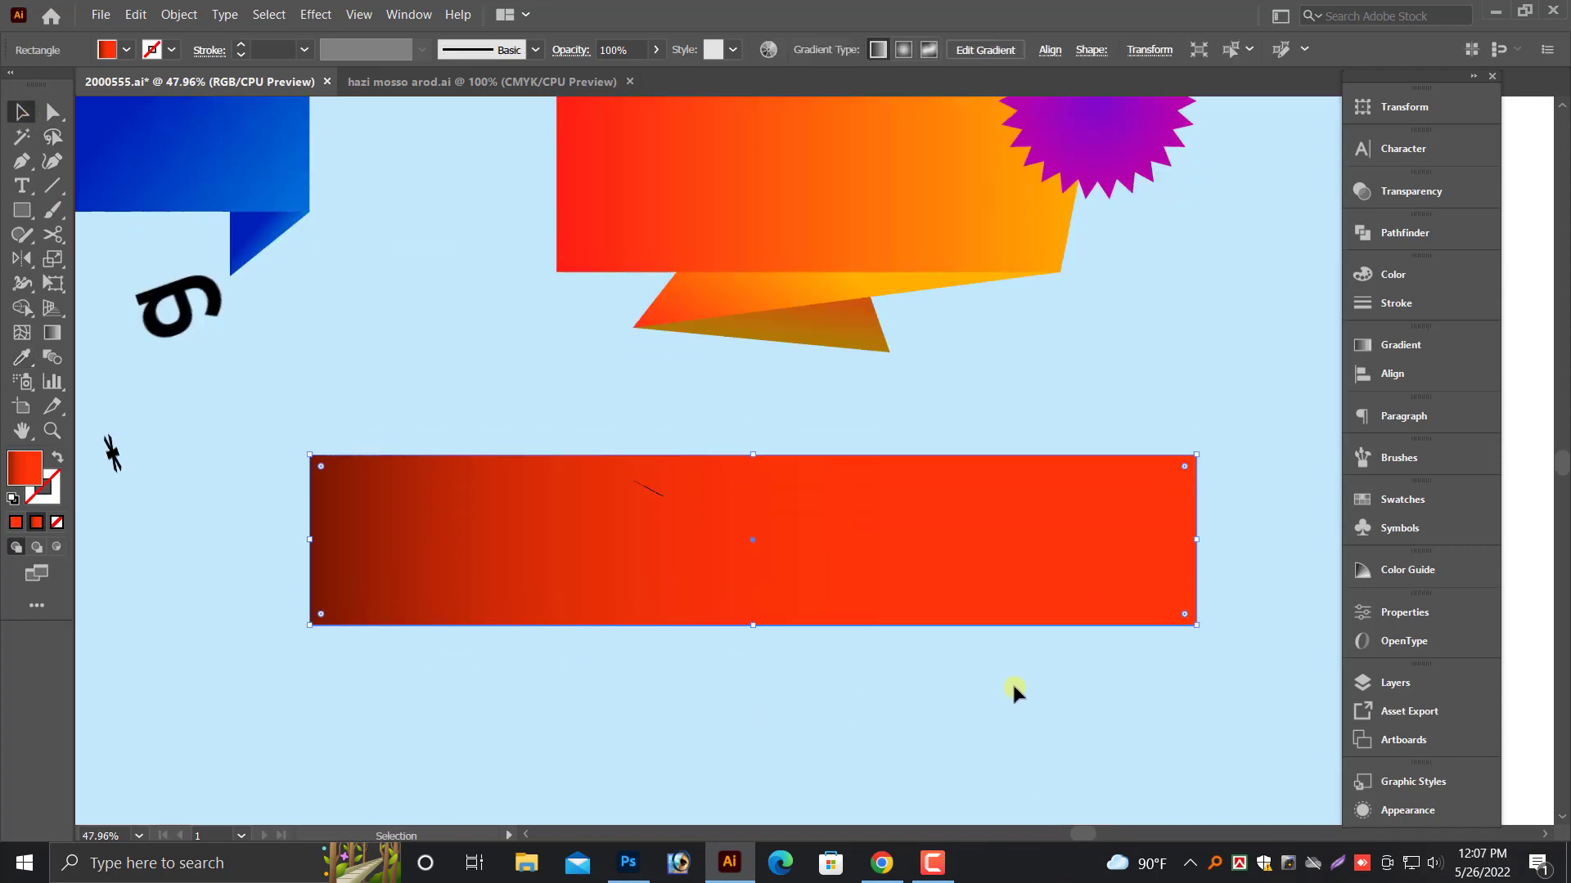
pyautogui.click(1012, 684)
pyautogui.click(924, 547)
pyautogui.click(900, 730)
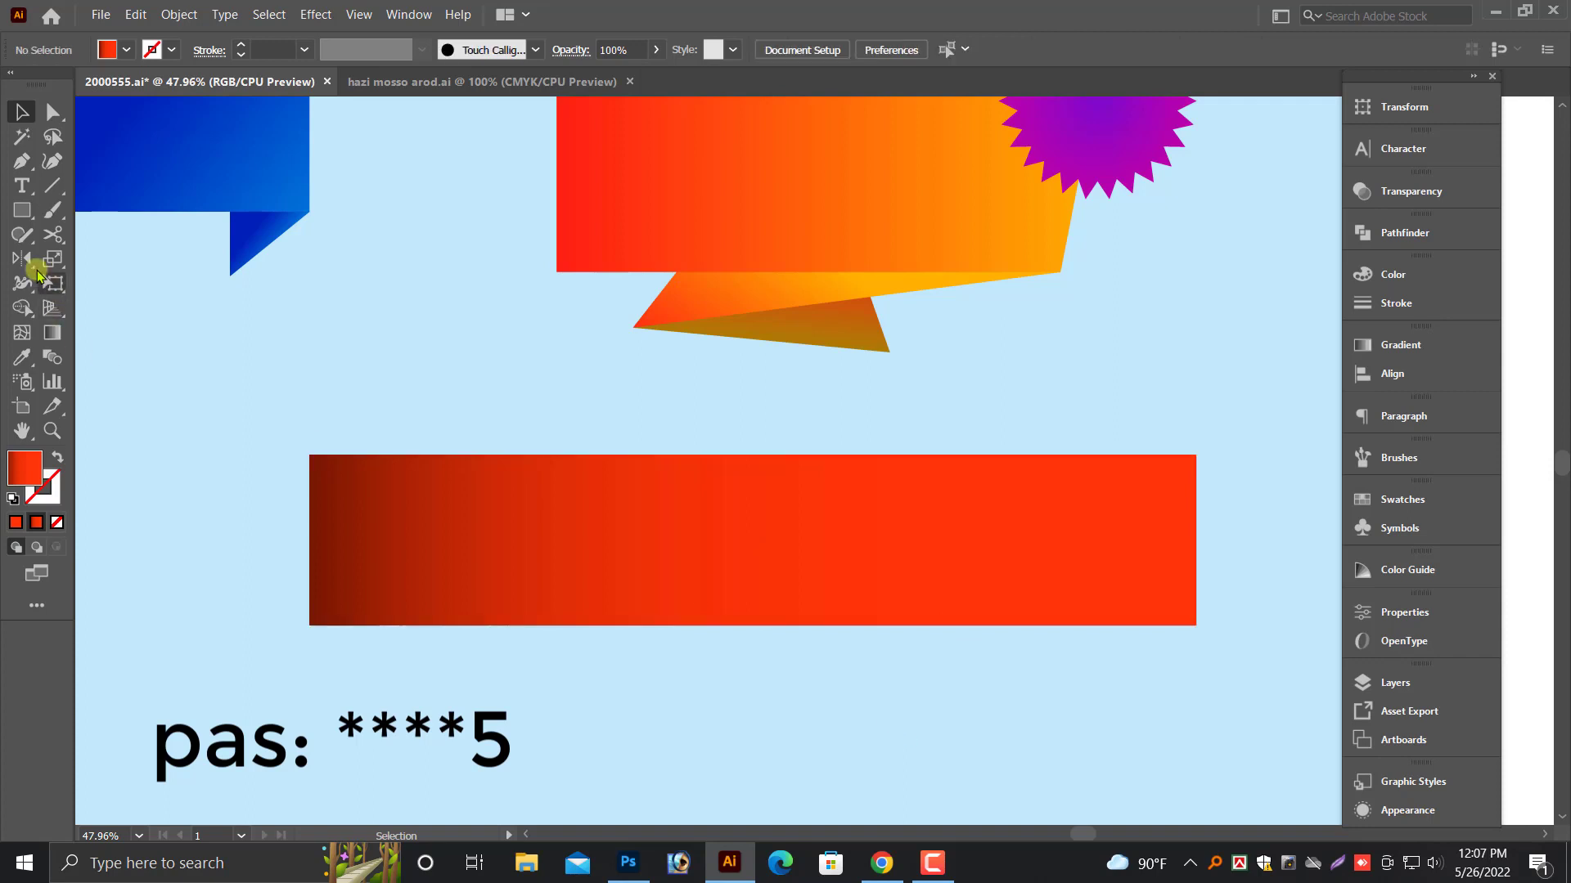
# - Draw a small rectangle below the long red one and adjust its width to serve as a ribbon tail
pyautogui.moveTo(23, 216); pyautogui.dragTo(72, 221)
pyautogui.scroll(-5, 326, 638)
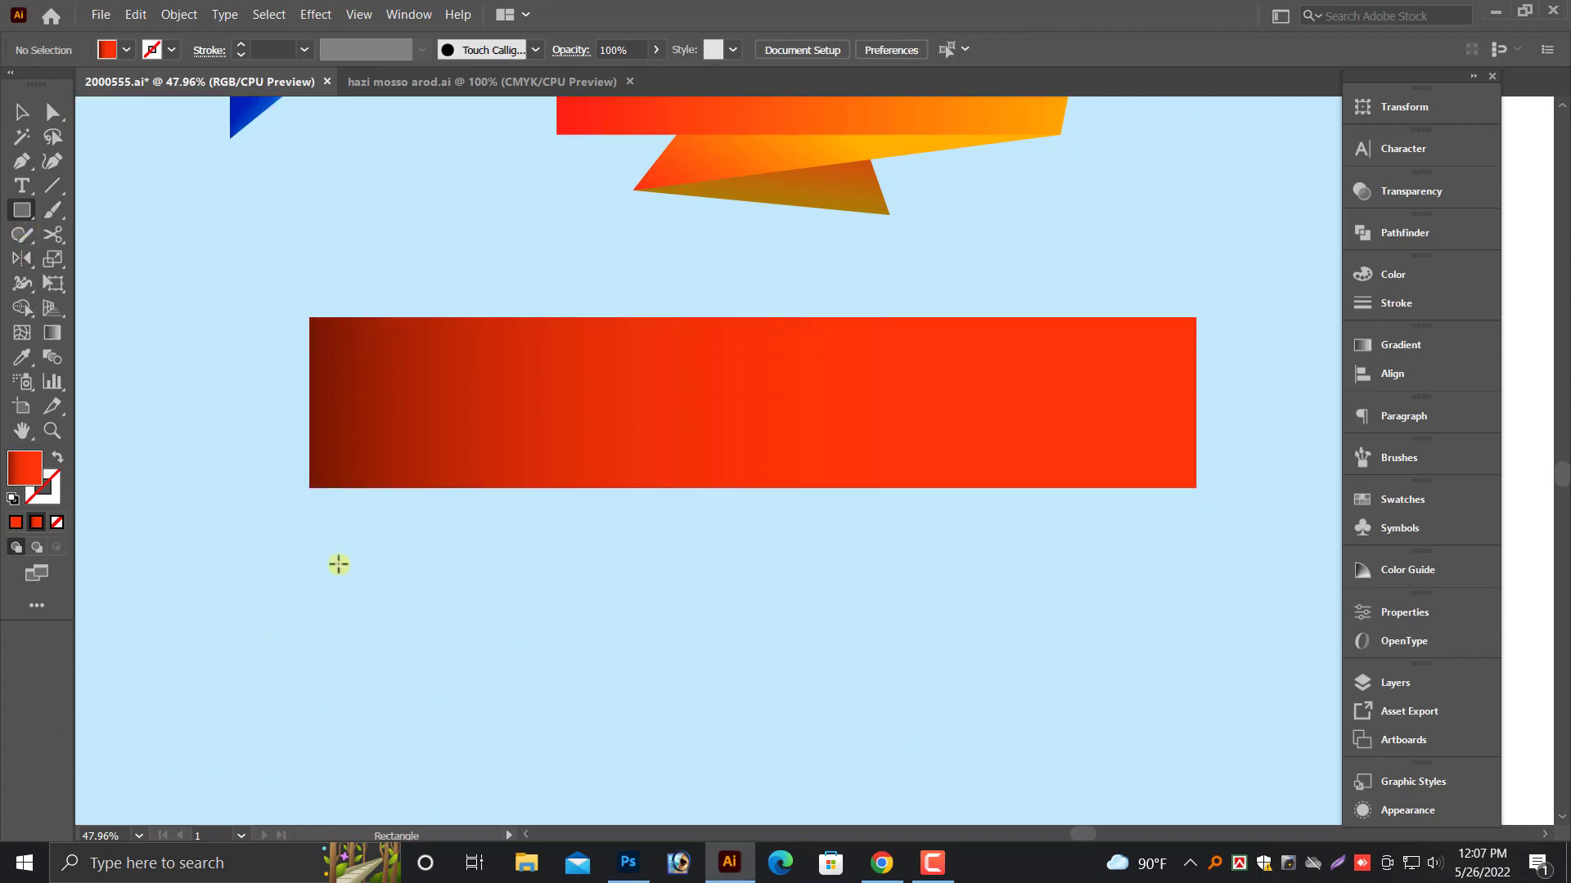
pyautogui.moveTo(339, 564); pyautogui.dragTo(637, 714)
pyautogui.click(21, 111)
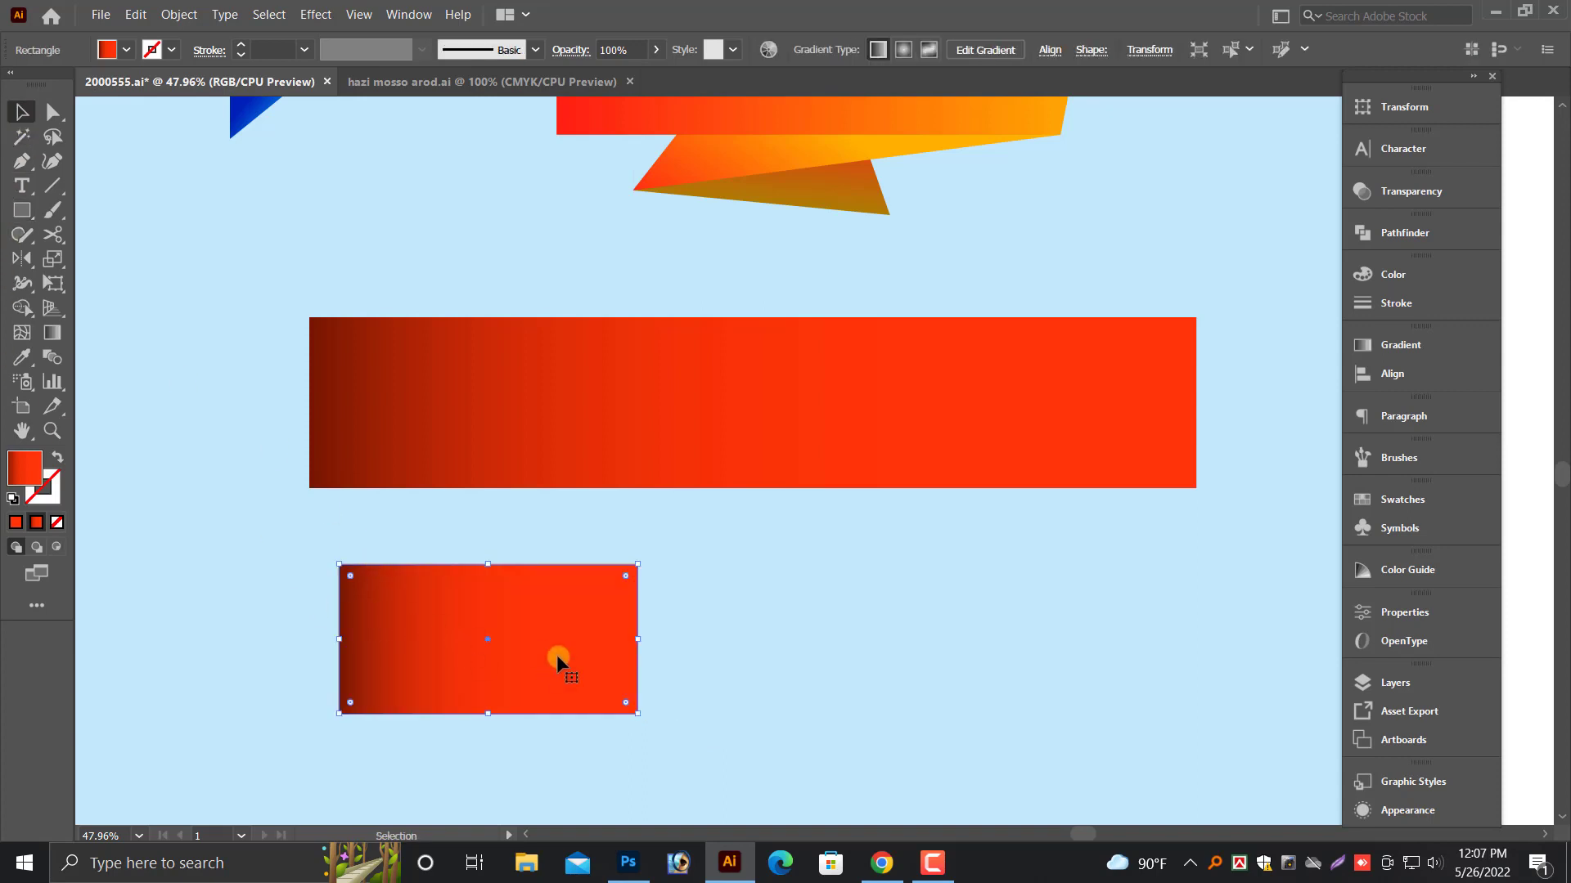
pyautogui.moveTo(637, 642); pyautogui.dragTo(577, 639)
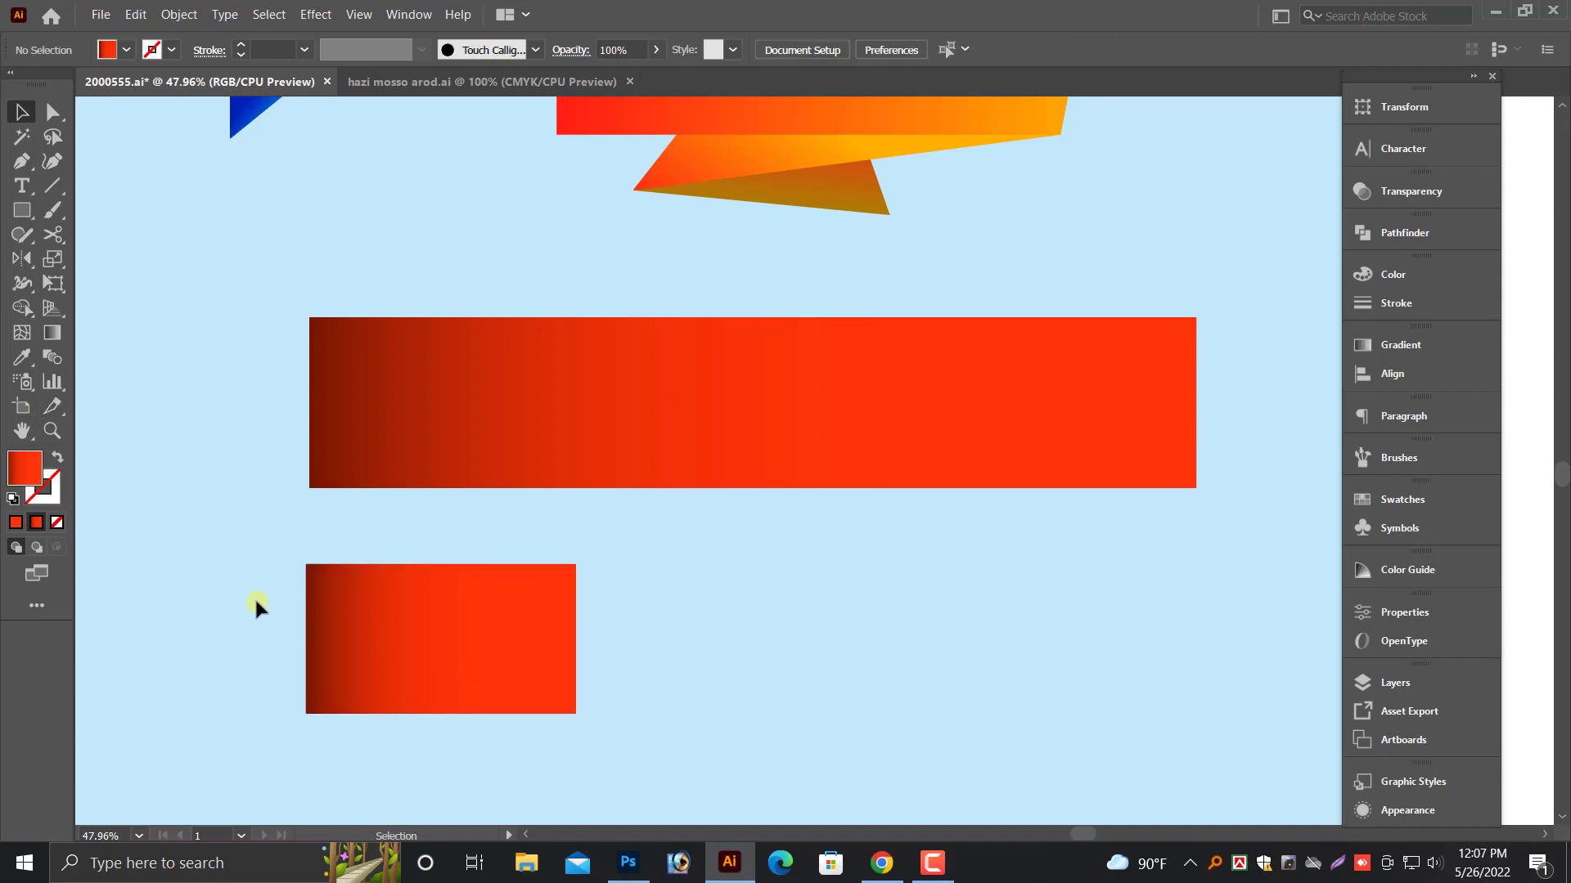
# - Show the rulers and place a horizontal guide through the middle of the small rectangle
pyautogui.hotkey('ctrl', 'r')
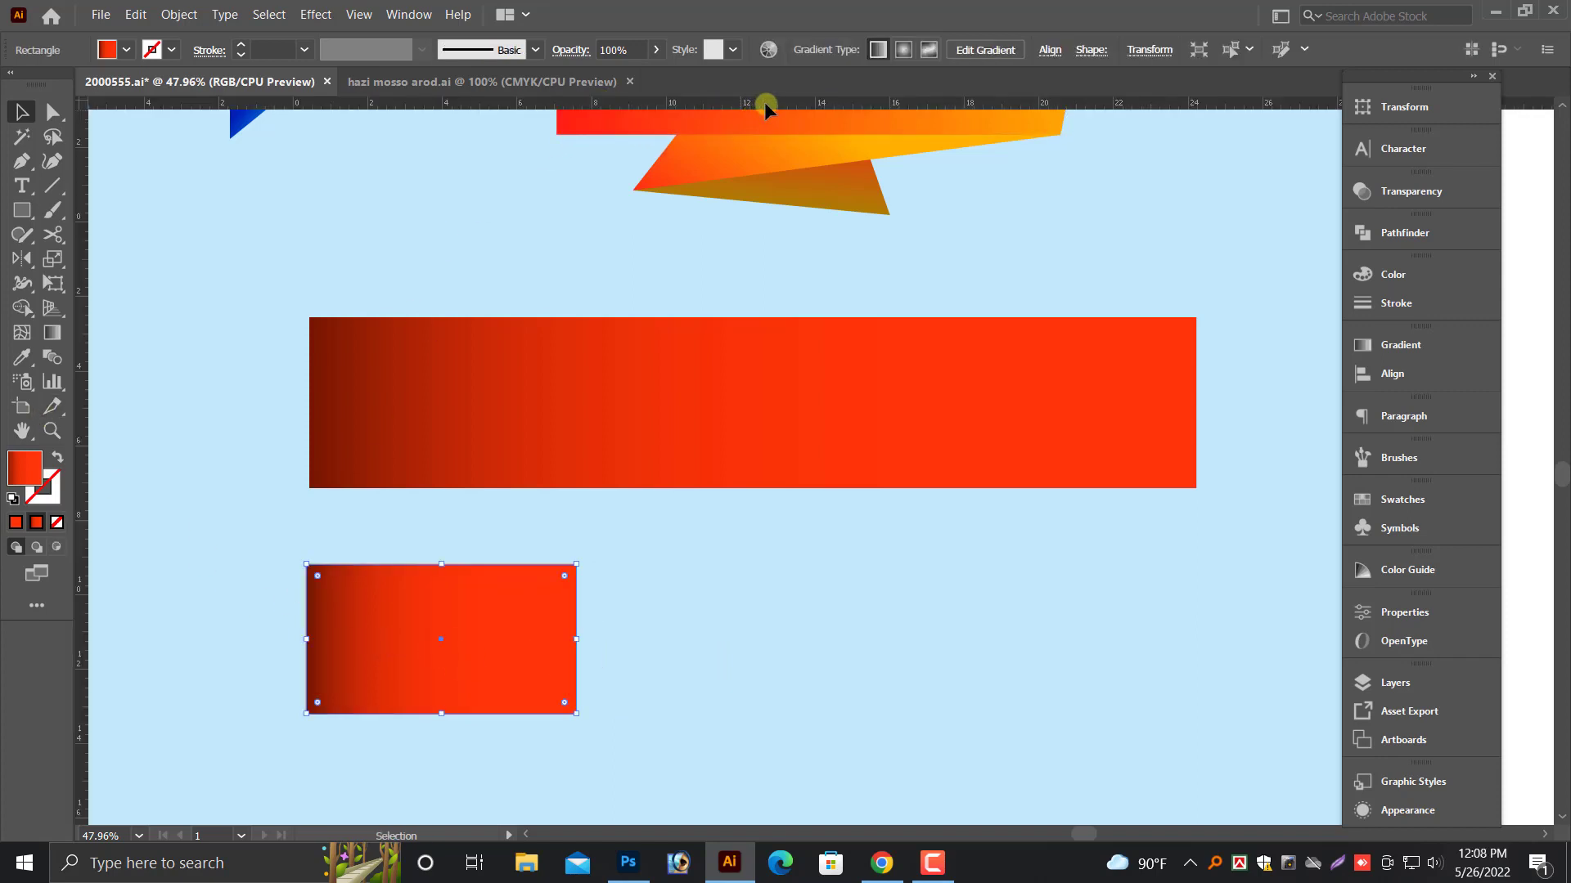
pyautogui.moveTo(764, 103); pyautogui.dragTo(718, 640)
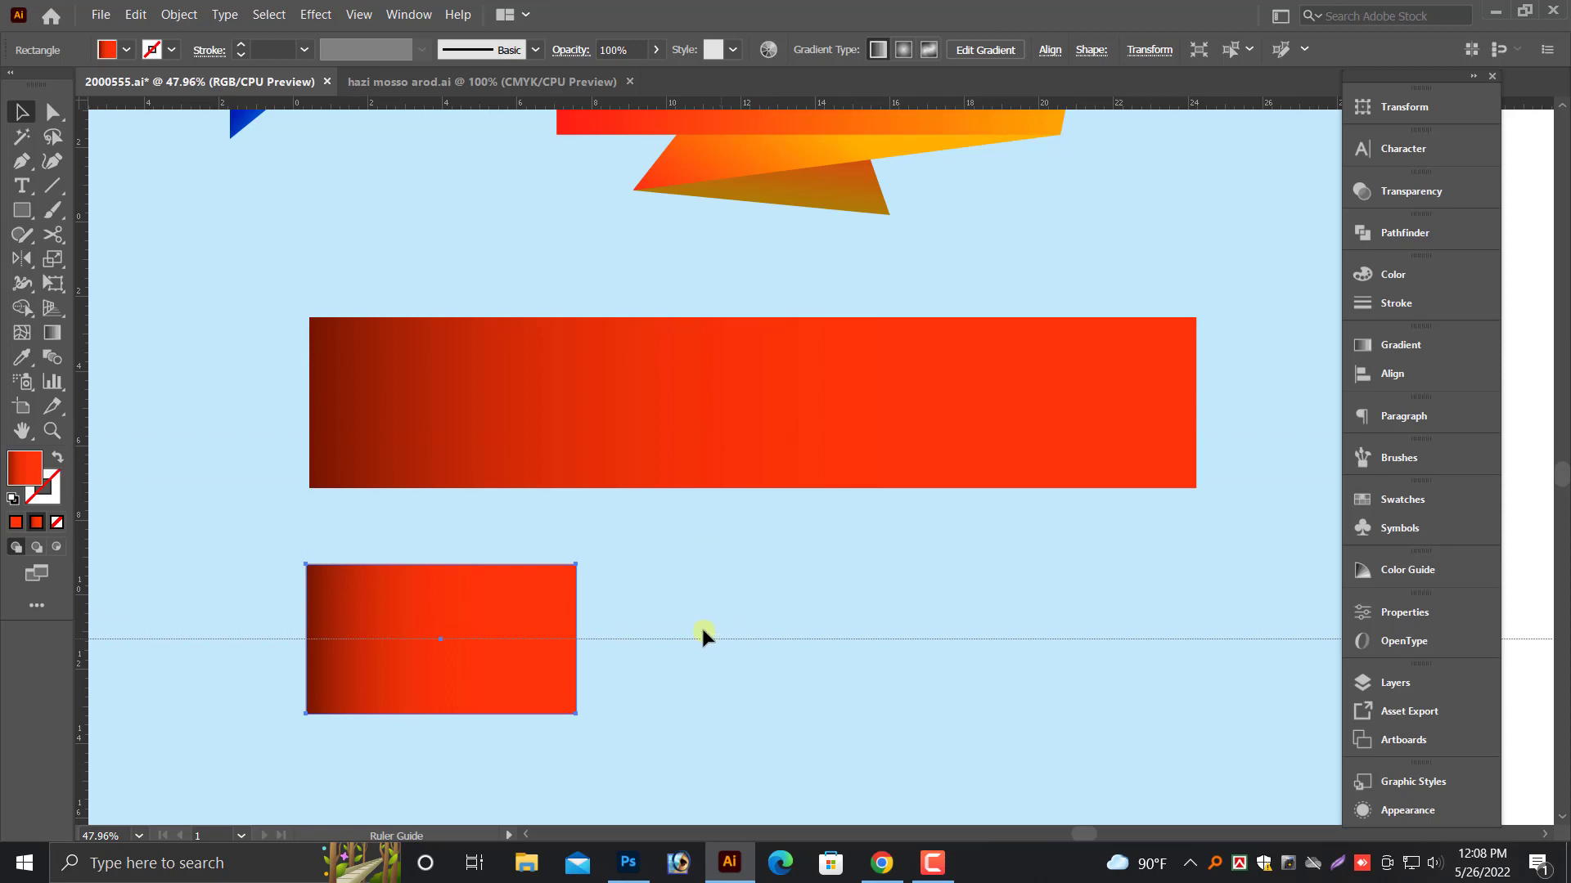
pyautogui.click(478, 628)
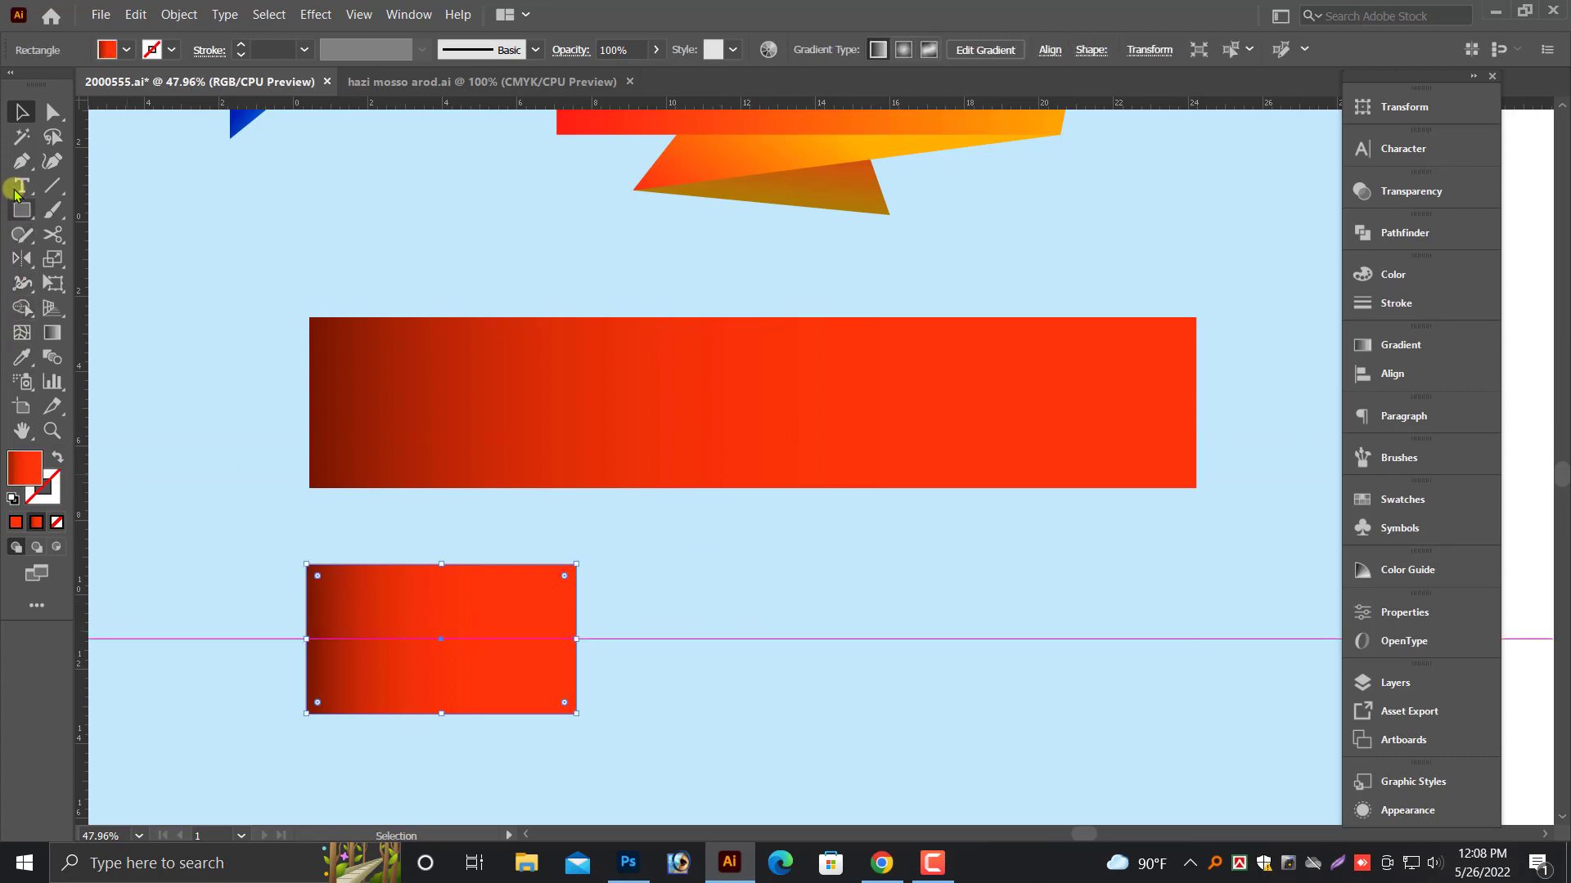
# - Draw a closed pointed shape over the small rectangle's left part with the Pen tool, placing its tip on the guide
pyautogui.click(22, 161)
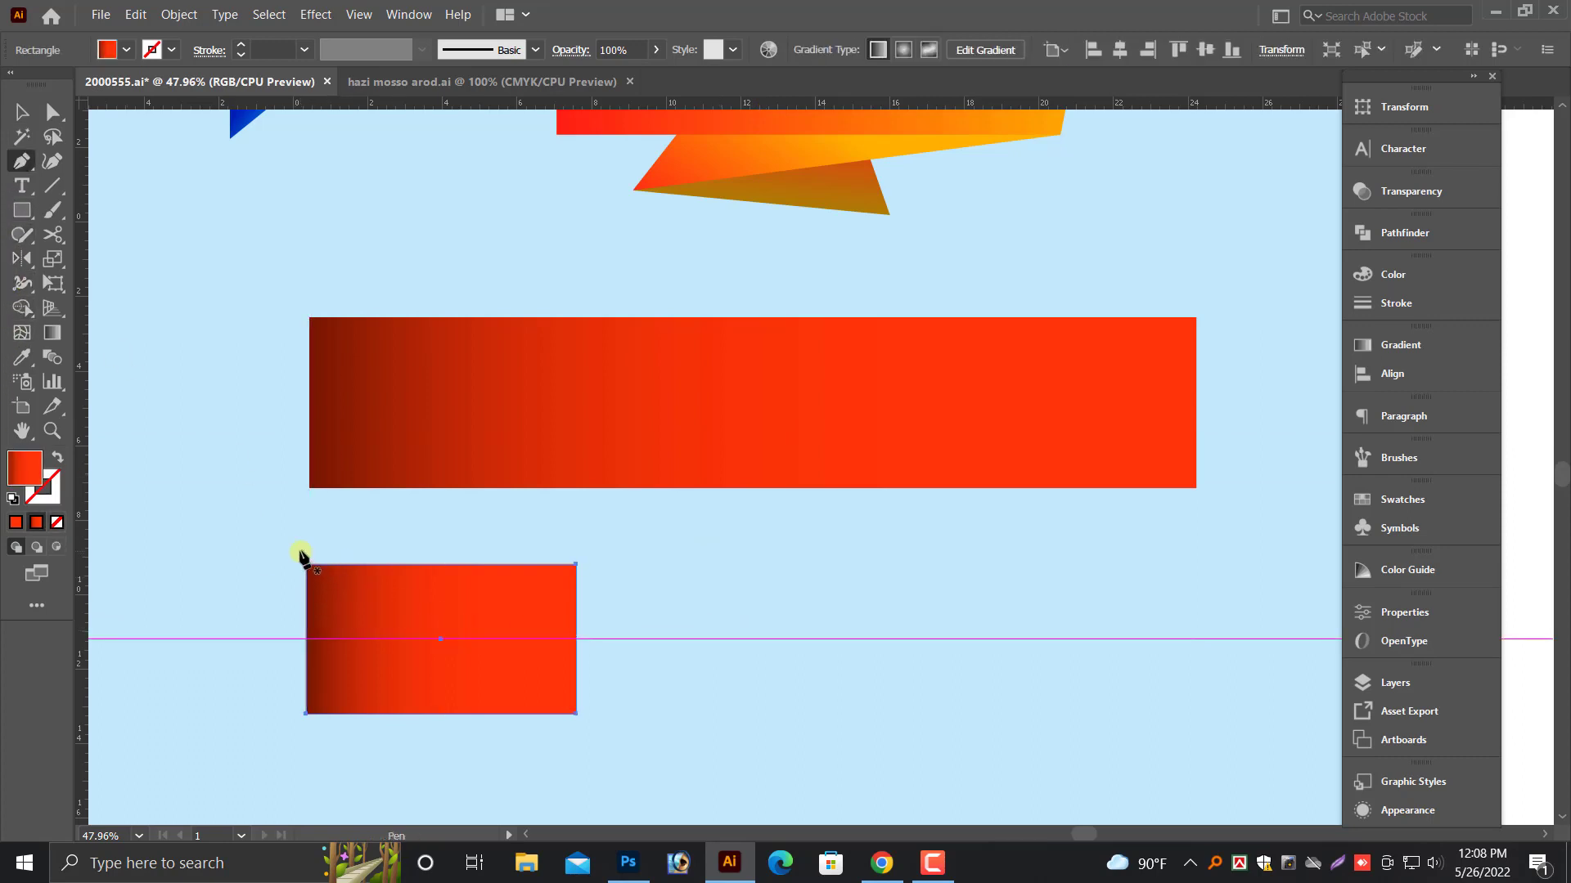
pyautogui.press('v')
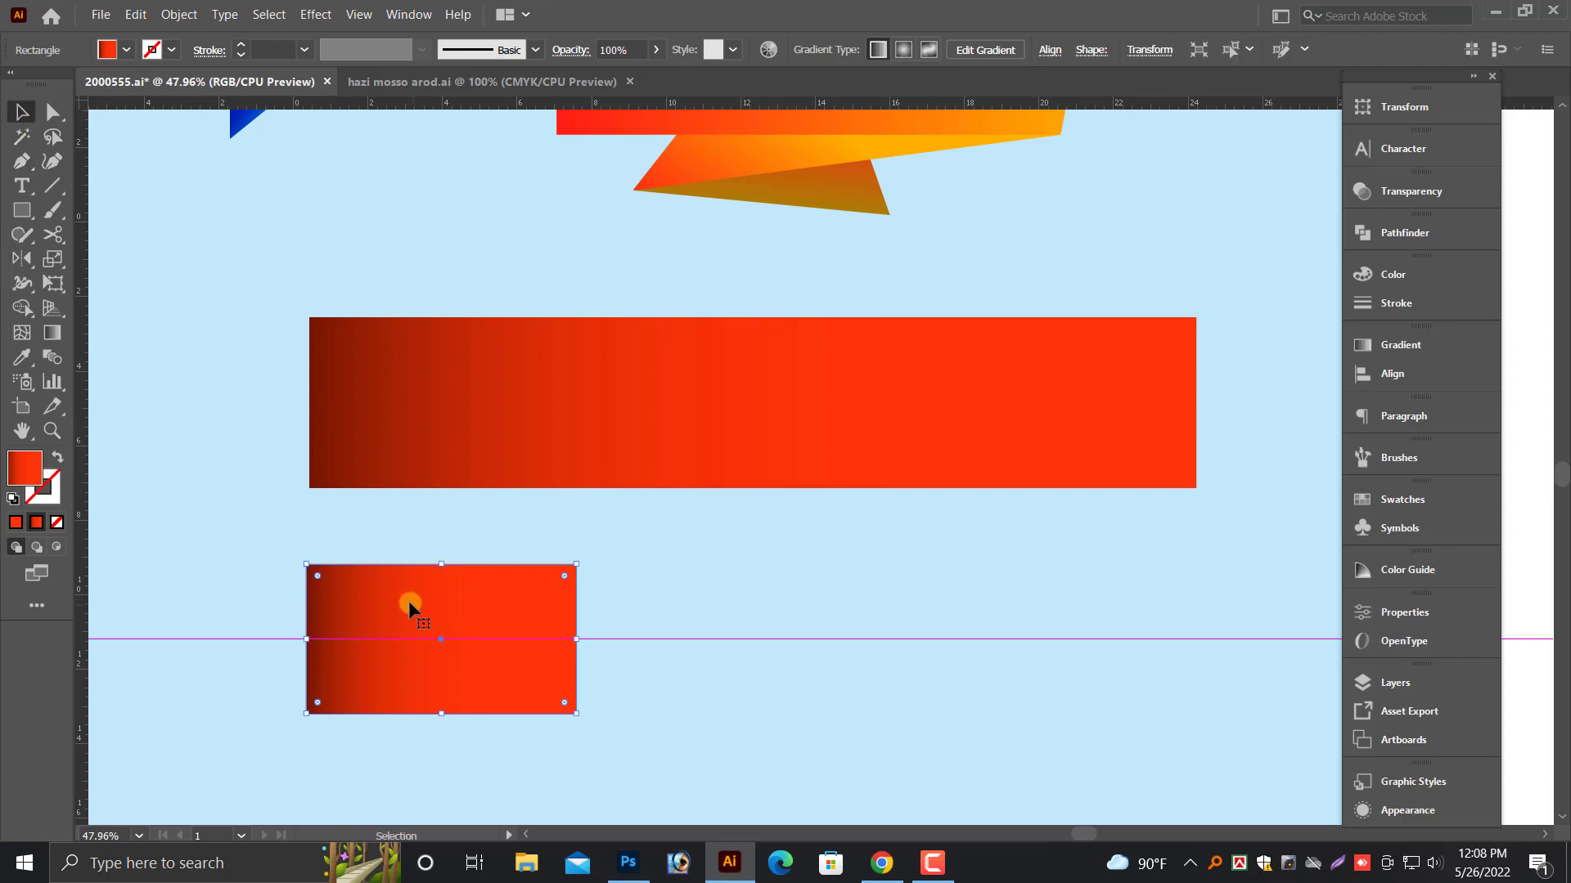
pyautogui.press('p')
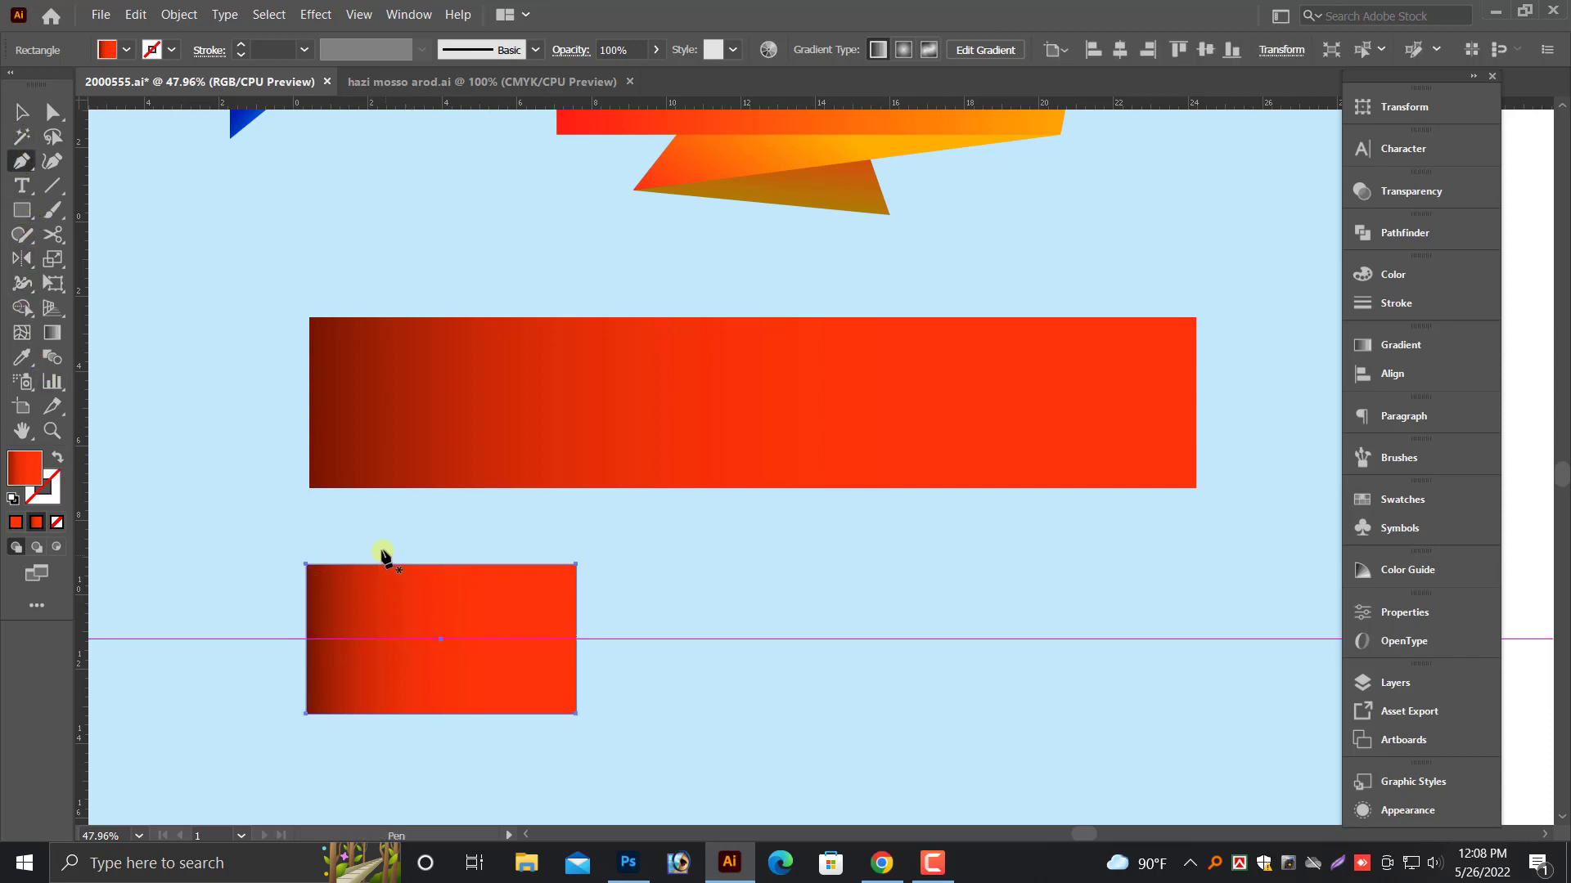
pyautogui.click(380, 548)
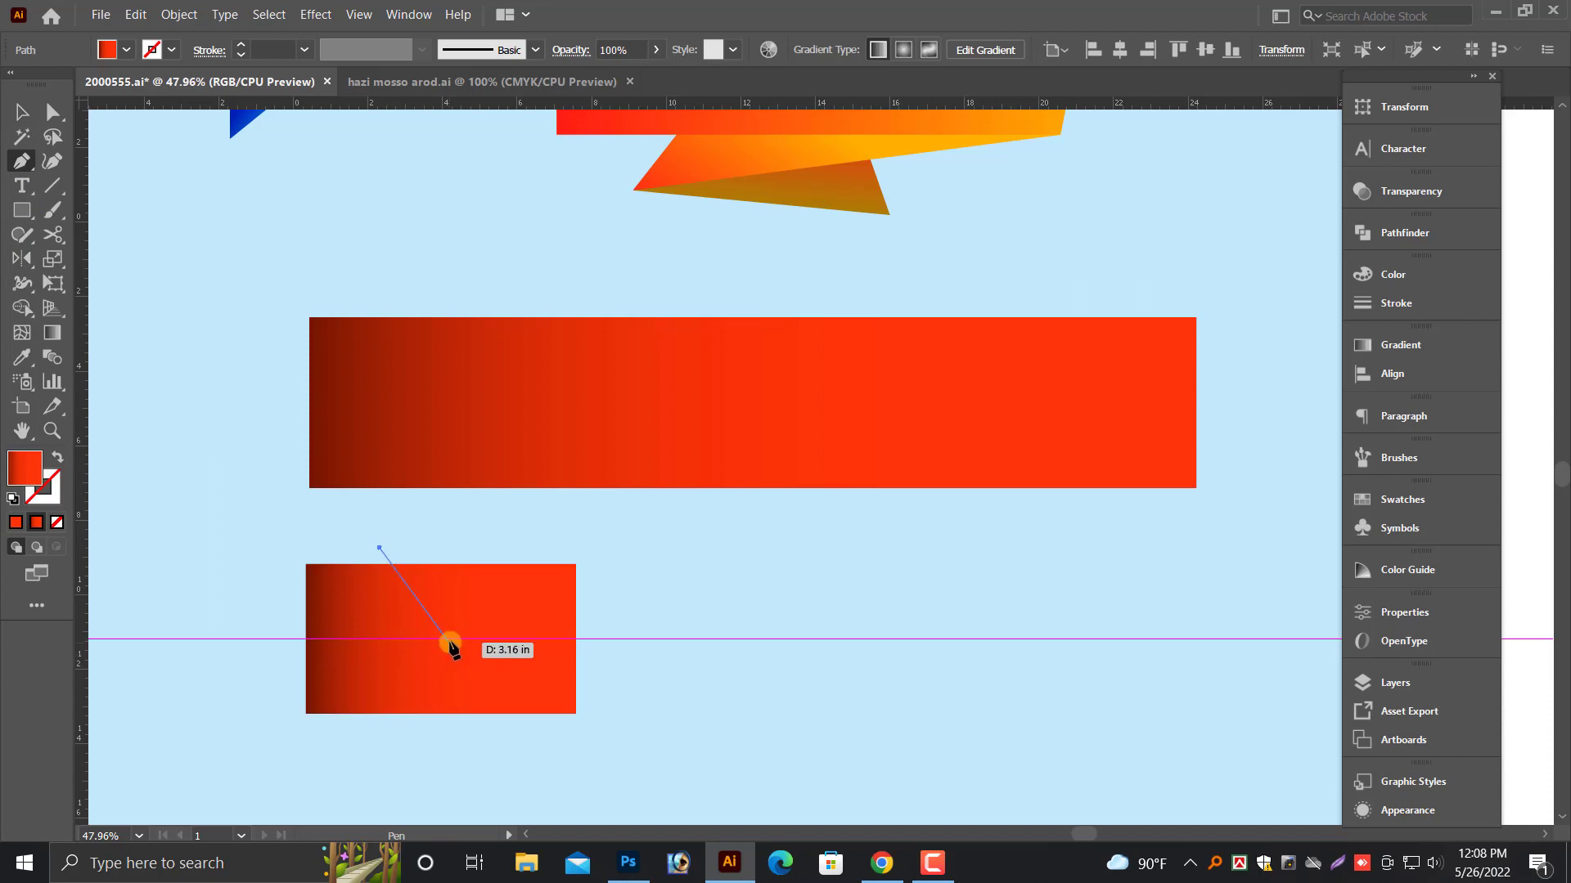
pyautogui.click(450, 640)
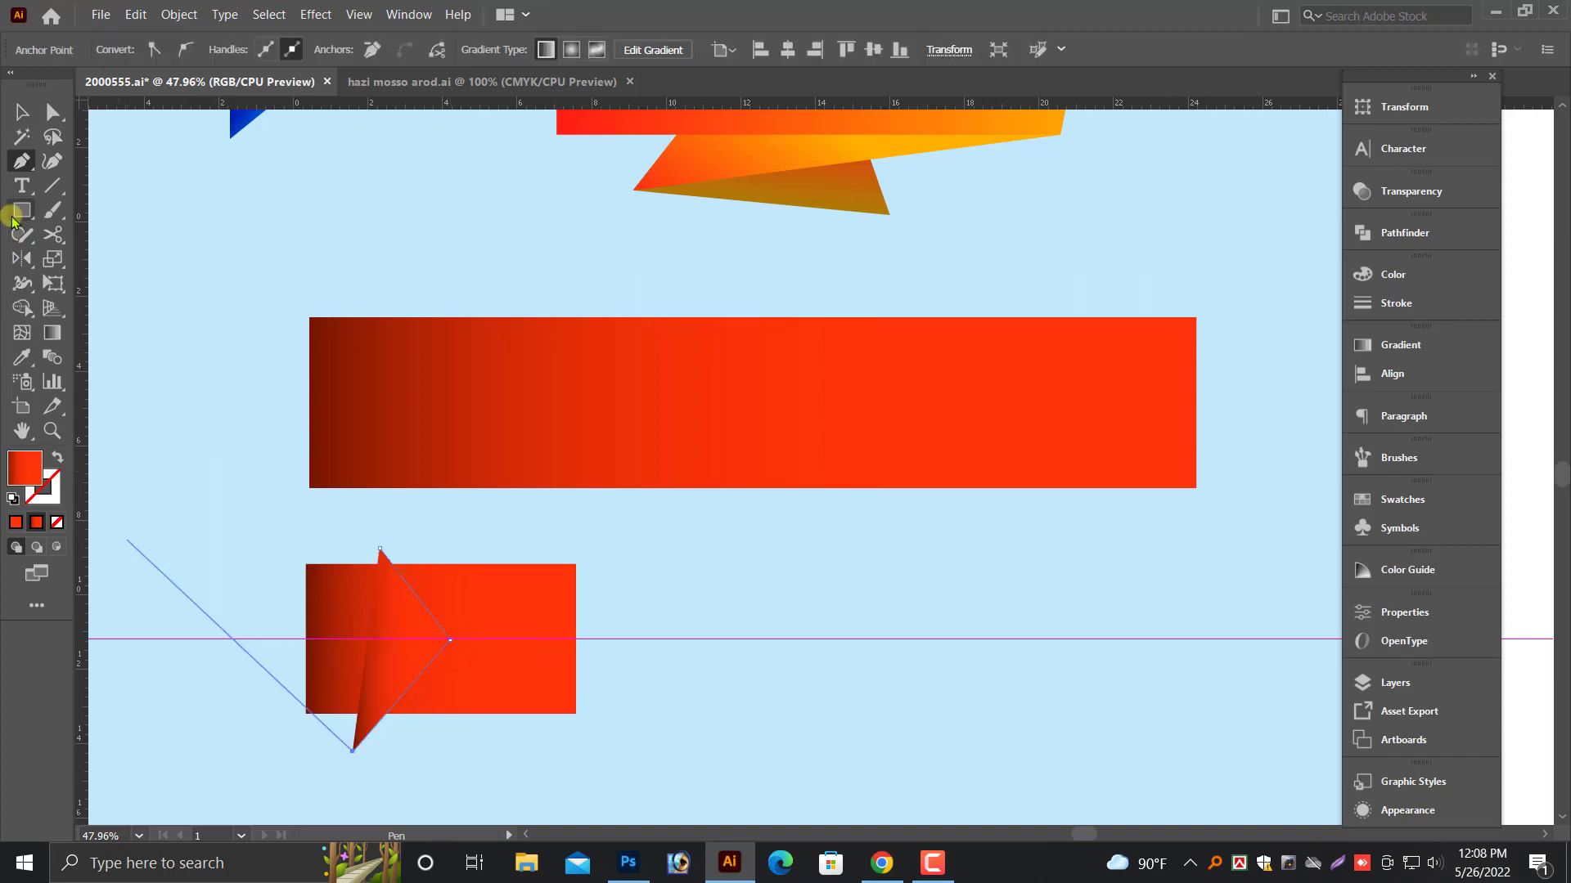
pyautogui.click(230, 766)
pyautogui.click(192, 526)
pyautogui.click(379, 548)
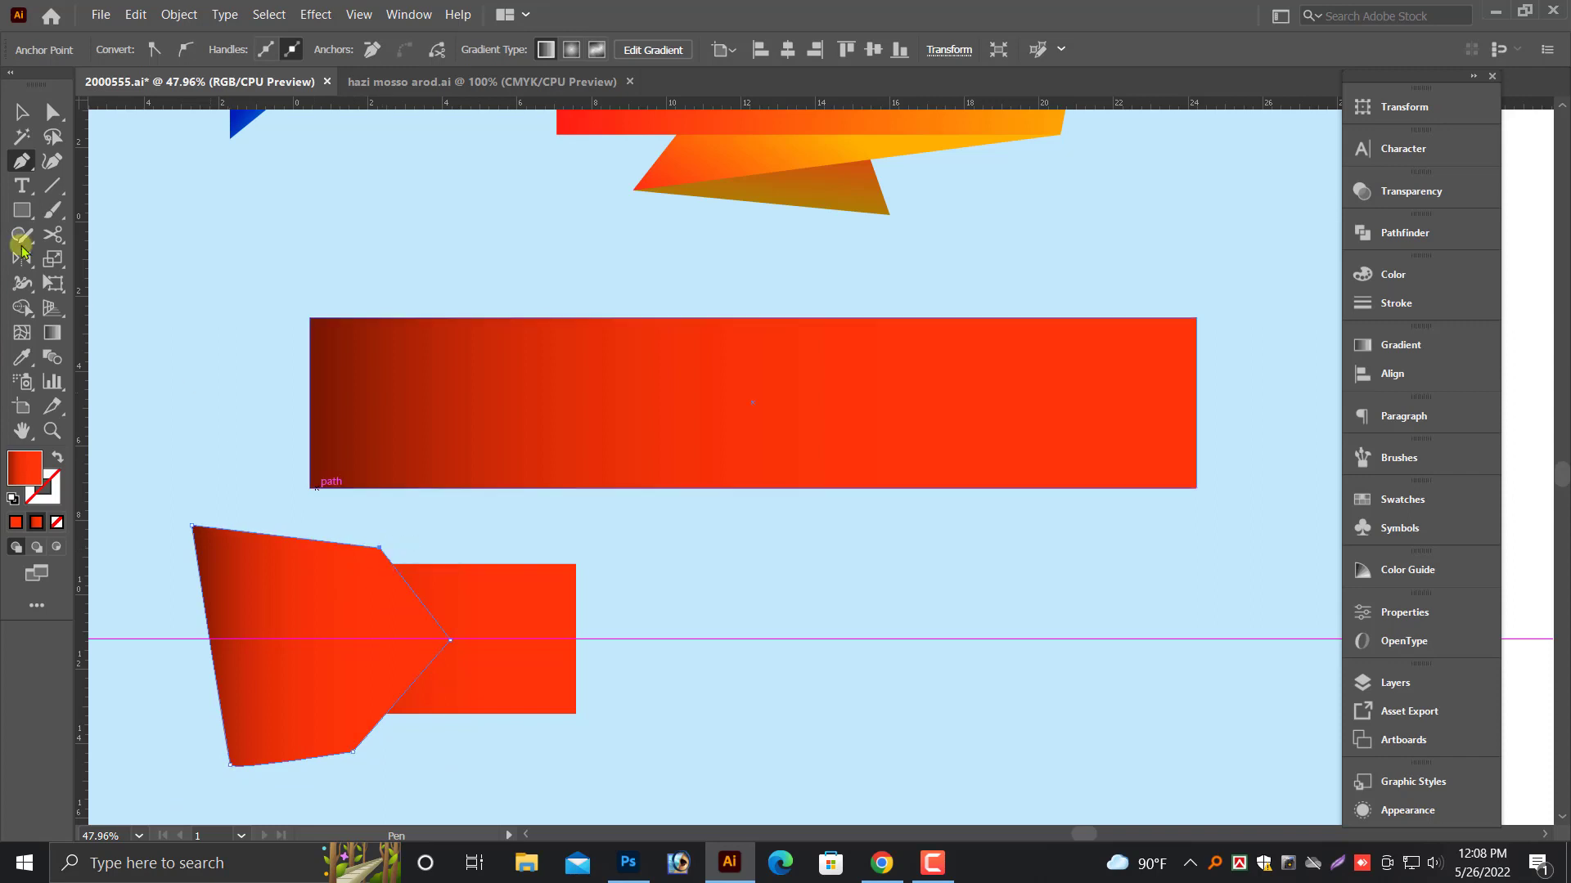
# - Cut the pointed shape out of the small rectangle with the Shape Builder, leaving a V-shaped notch on its left side
pyautogui.click(22, 112)
pyautogui.keyDown('shift'); pyautogui.click(499, 615); pyautogui.keyUp('shift')
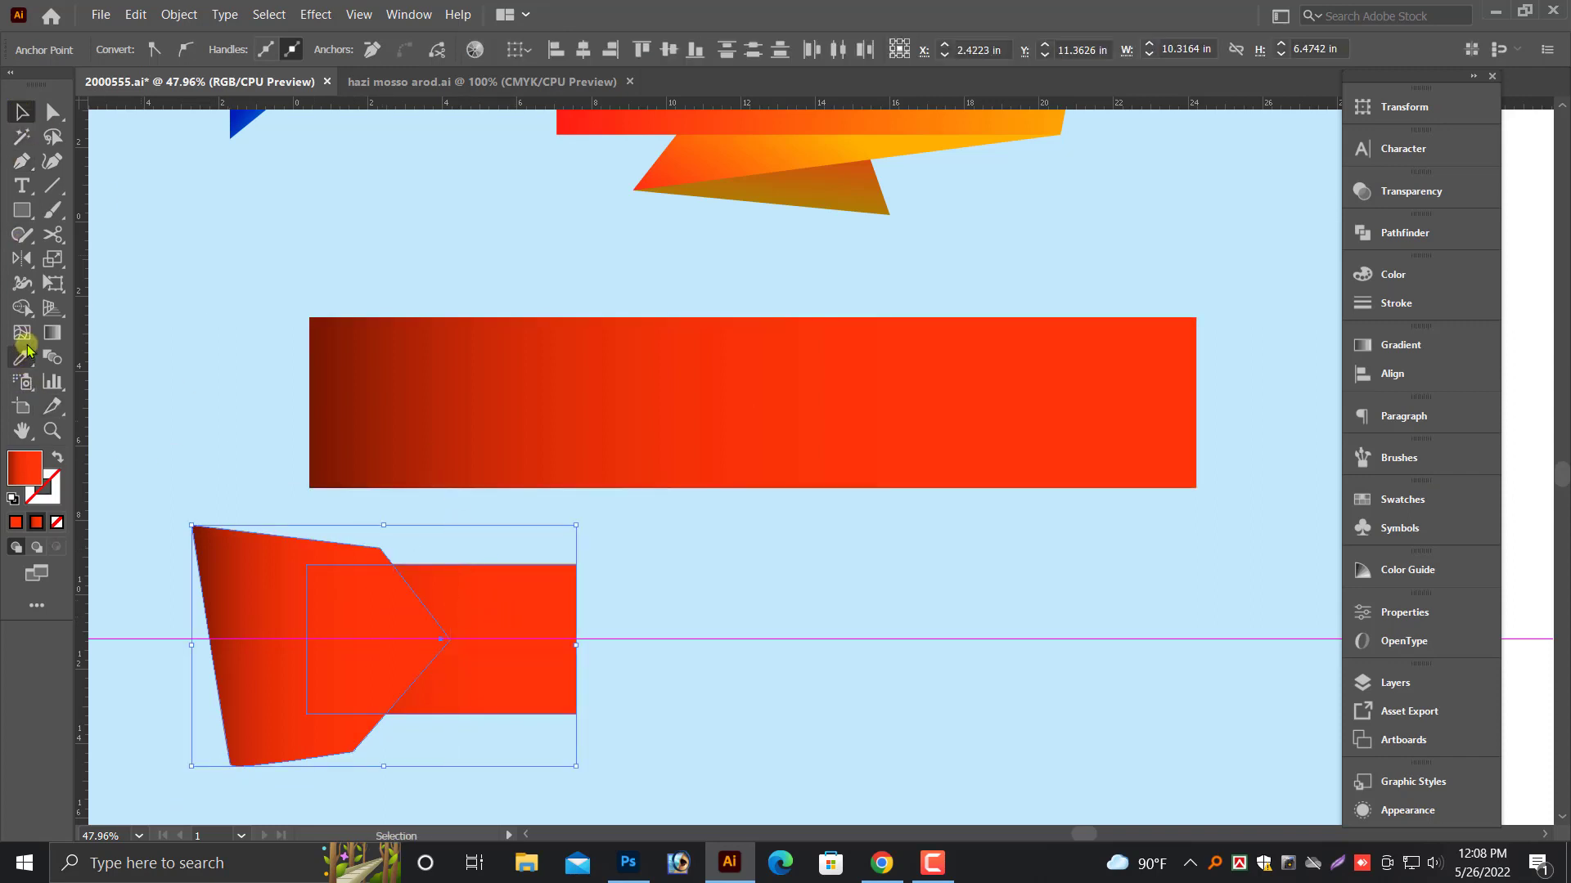
pyautogui.click(22, 309)
pyautogui.keyDown('alt'); pyautogui.click(274, 564); pyautogui.keyUp('alt')
pyautogui.keyDown('alt'); pyautogui.click(375, 616); pyautogui.keyUp('alt')
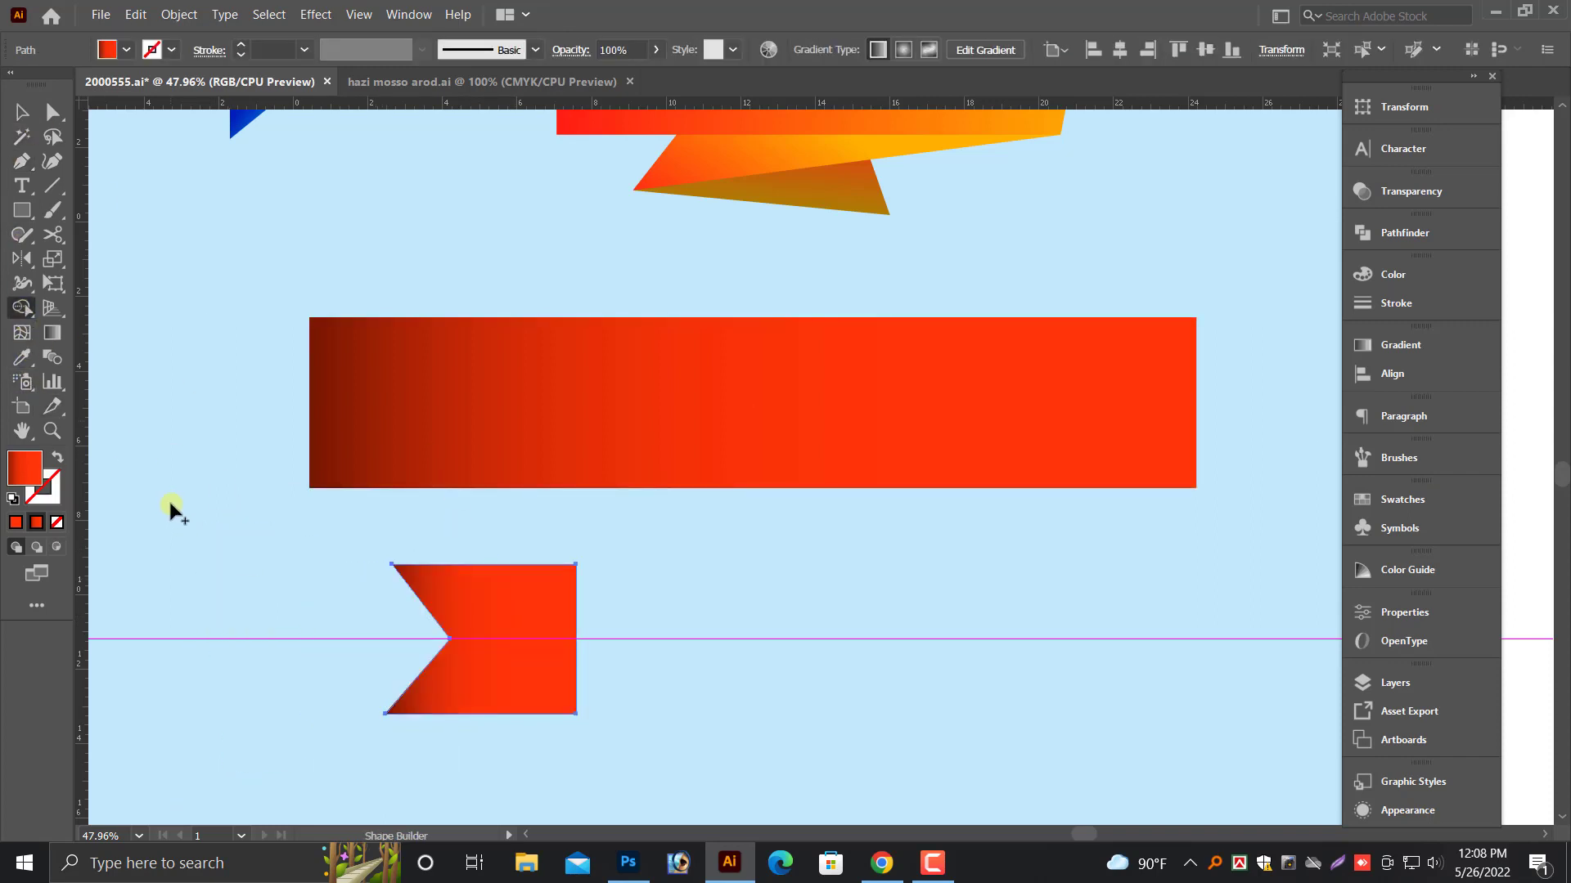
# - Place the notched tail behind the long rectangle's left end at matching height, and nudge the long rectangle left over it
pyautogui.click(22, 112)
pyautogui.moveTo(575, 540); pyautogui.dragTo(772, 551)
pyautogui.keyDown('alt'); pyautogui.moveTo(690, 620); pyautogui.dragTo(430, 375); pyautogui.keyUp('alt')
pyautogui.keyDown('ctrl'); pyautogui.moveTo(429, 368); pyautogui.dragTo(589, 529); pyautogui.keyUp('ctrl')
pyautogui.moveTo(823, 590); pyautogui.dragTo(831, 681)
pyautogui.hotkey('ctrl', '-')
pyautogui.hotkey('ctrl', '-')
pyautogui.hotkey('ctrl', '-')
pyautogui.hotkey('ctrl', '-')
pyautogui.hotkey('ctrl', '-')
pyautogui.hotkey('shift', 'Left')
pyautogui.hotkey('shift', 'Left')
pyautogui.hotkey('shift', 'Left')
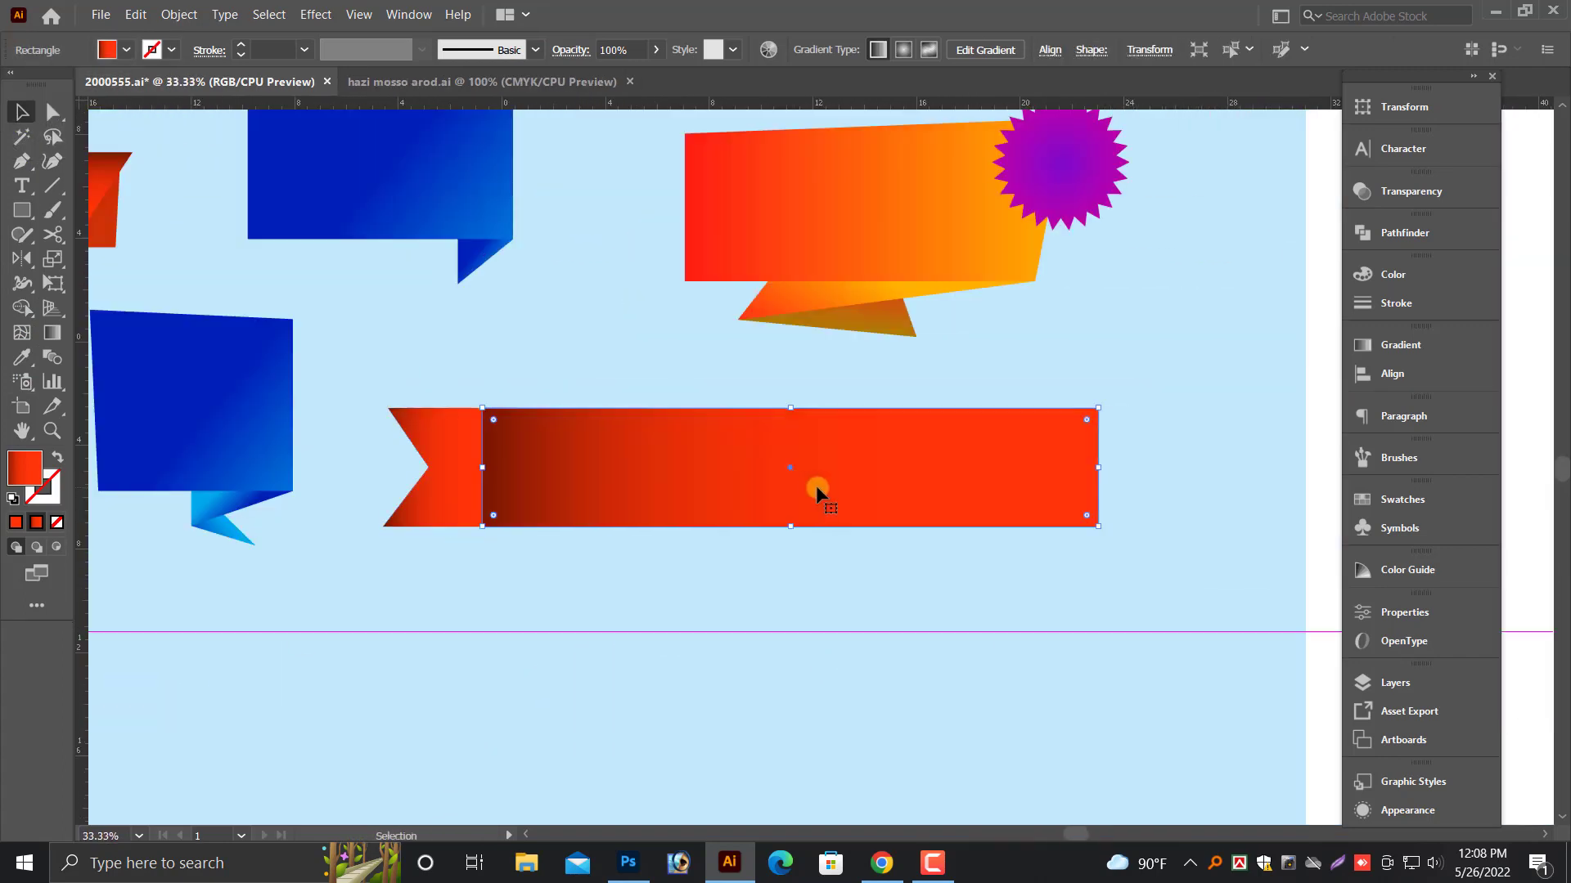
# - Copy the notched tail to the ribbon's right end and reflect the copy across the vertical axis
pyautogui.moveTo(436, 492); pyautogui.dragTo(1066, 494)
pyautogui.moveTo(23, 264); pyautogui.dragTo(115, 283)
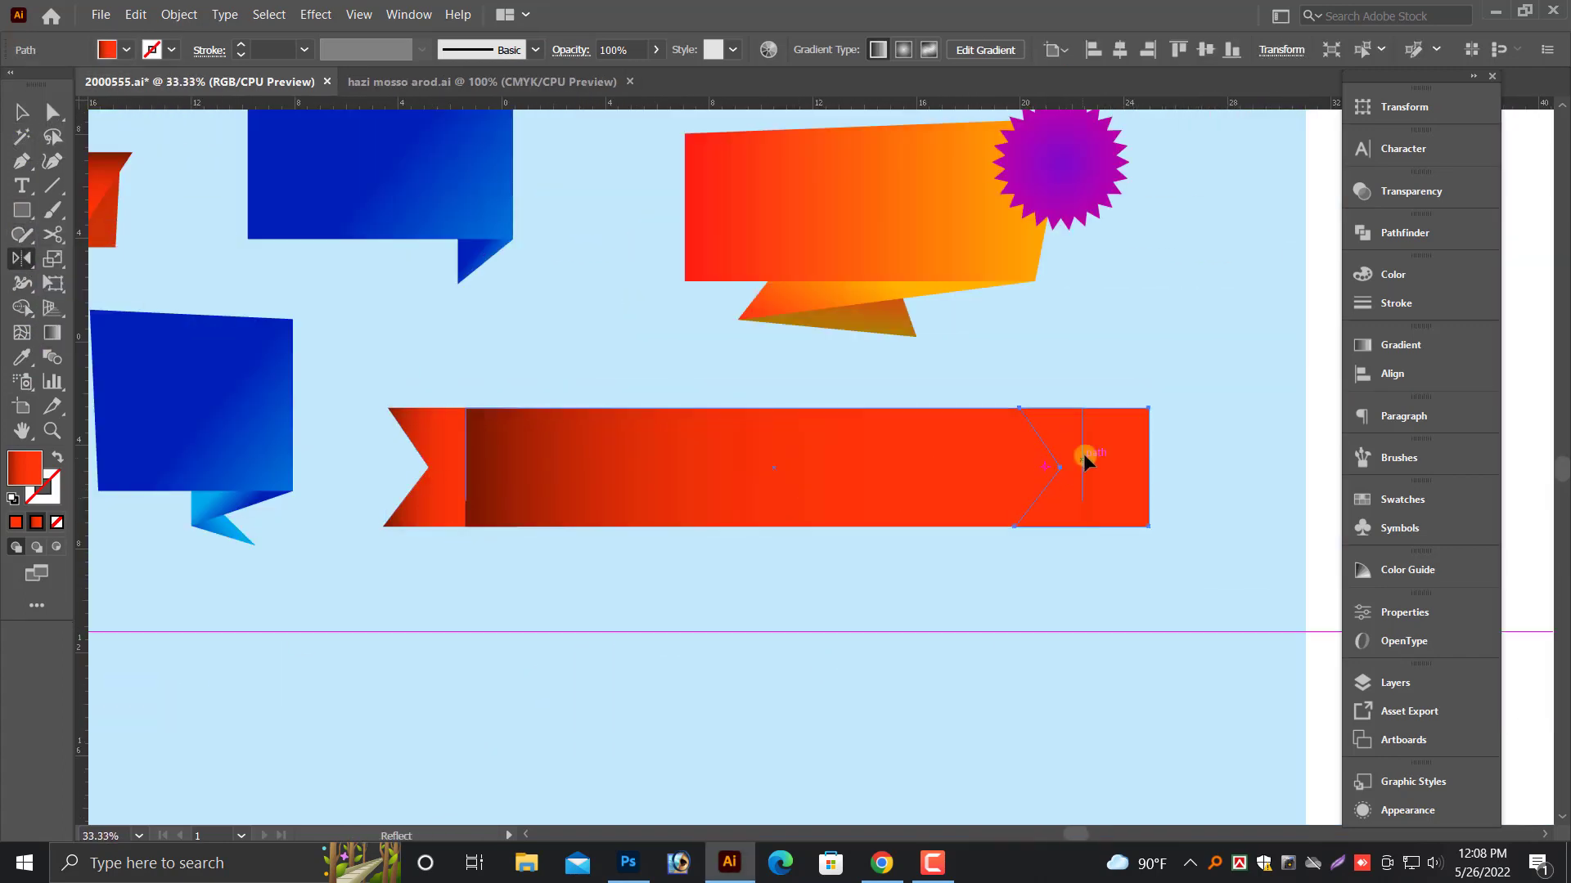
pyautogui.moveTo(1086, 461); pyautogui.dragTo(1110, 489)
pyautogui.hotkey('ctrl', 'z')
pyautogui.keyDown('alt'); pyautogui.click(1044, 466); pyautogui.keyUp('alt')
pyautogui.click(811, 556)
pyautogui.moveTo(22, 259); pyautogui.dragTo(115, 283)
pyautogui.press('Return')
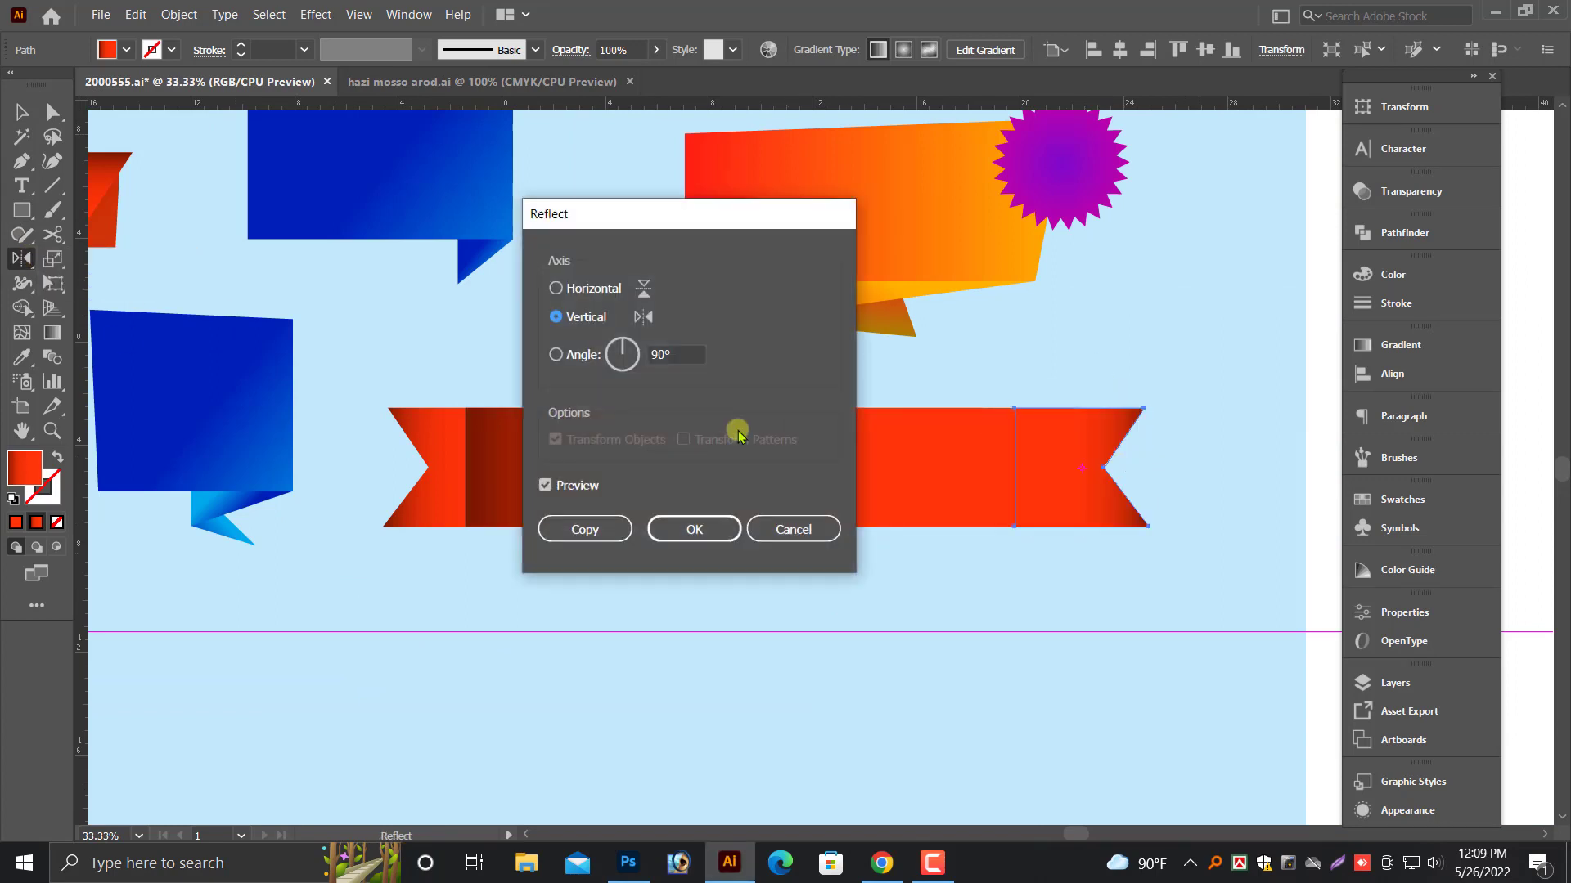
pyautogui.click(694, 529)
pyautogui.click(22, 113)
pyautogui.click(724, 460)
# - Try to redirect the right tail's gradient with the Gradient tool
pyautogui.click(1118, 501)
pyautogui.click(52, 333)
pyautogui.moveTo(1114, 566); pyautogui.dragTo(1048, 382)
pyautogui.hotkey('ctrl', 'z')
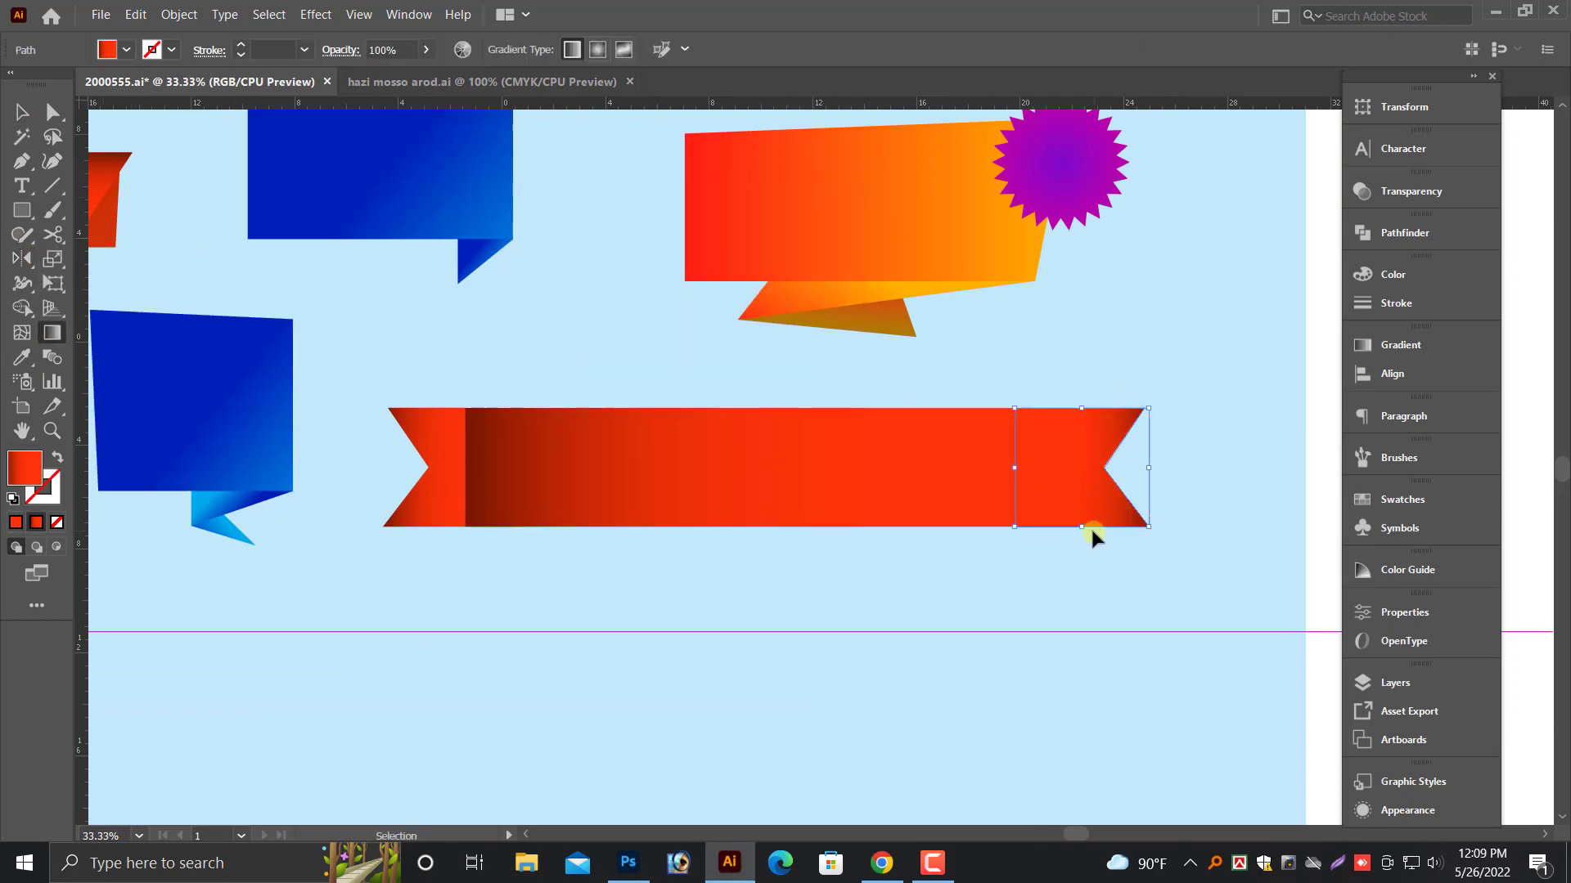
# - Try a vertical angle for the right tail's gradient
pyautogui.click(22, 113)
pyautogui.moveTo(836, 378); pyautogui.dragTo(1240, 560)
pyautogui.click(1400, 345)
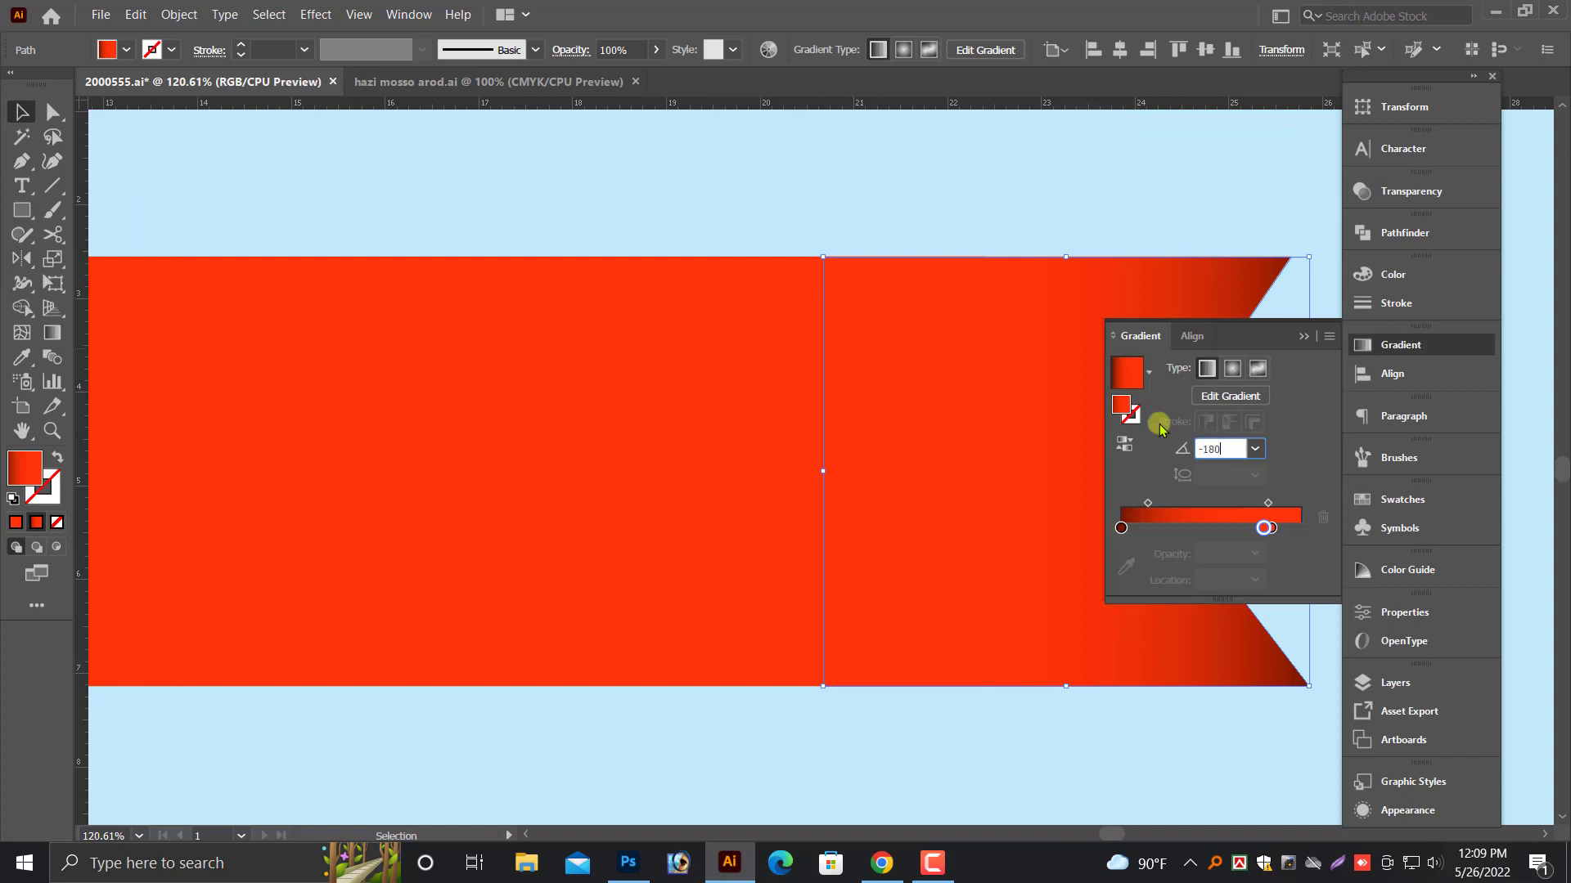
pyautogui.press('BackSpace')
pyautogui.press('BackSpace')
pyautogui.press('BackSpace')
pyautogui.write('90')
pyautogui.press('Return')
pyautogui.moveTo(838, 669); pyautogui.dragTo(612, 627)
# - Redraw the right tail's gradient at about -23° with dark red at the fold, and move its first midpoint to about 58%
pyautogui.press('g')
pyautogui.moveTo(1080, 349); pyautogui.dragTo(641, 496)
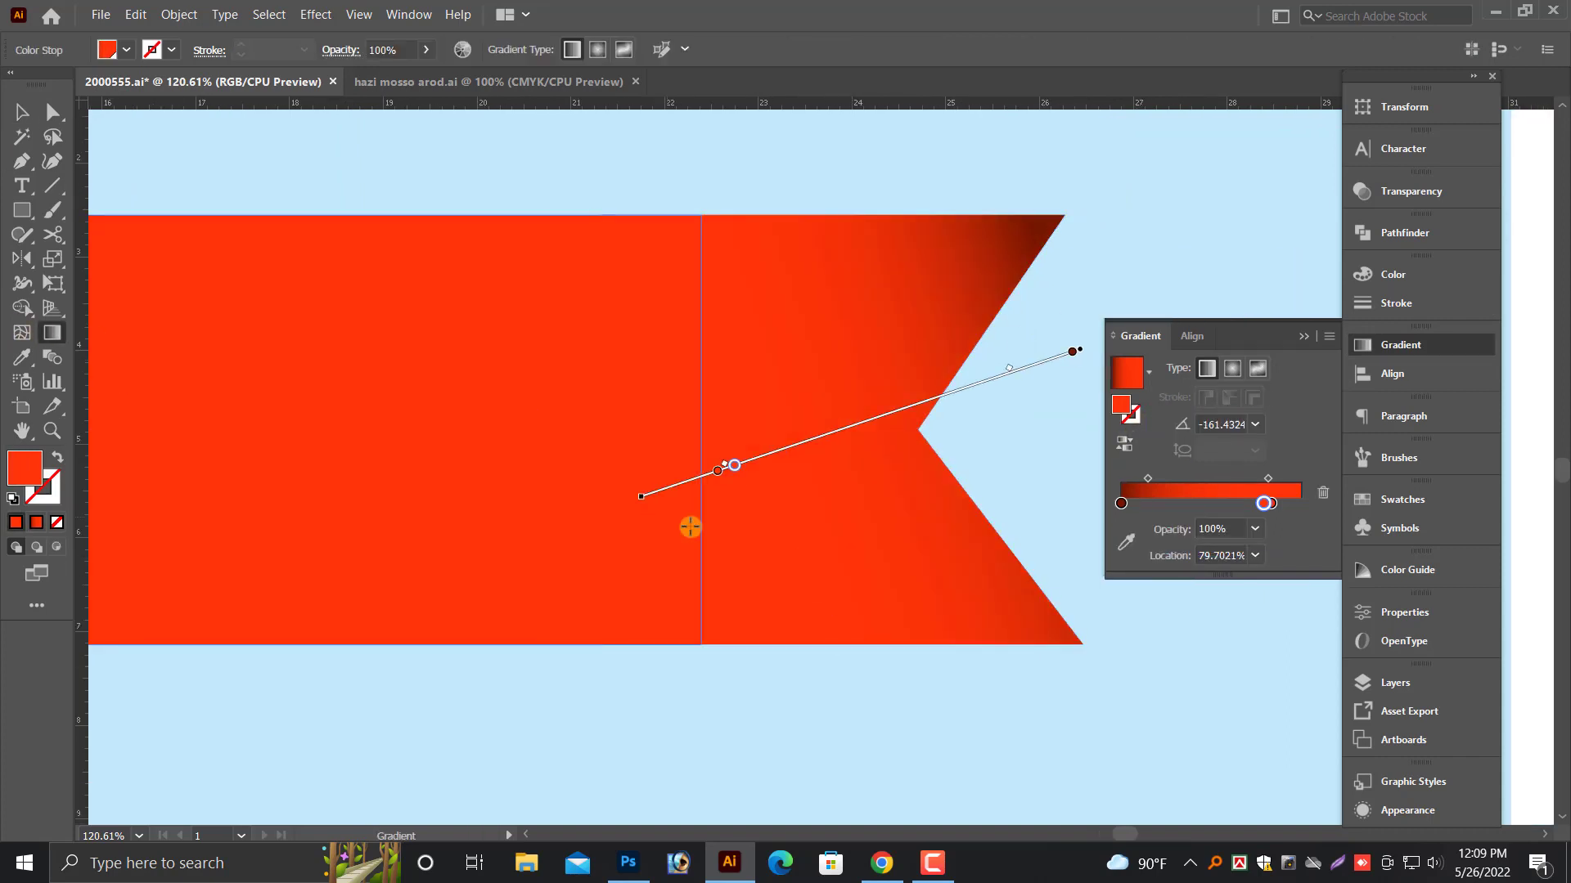
pyautogui.moveTo(1001, 283); pyautogui.dragTo(653, 599)
pyautogui.moveTo(623, 342); pyautogui.dragTo(924, 471)
pyautogui.moveTo(685, 370); pyautogui.dragTo(743, 392)
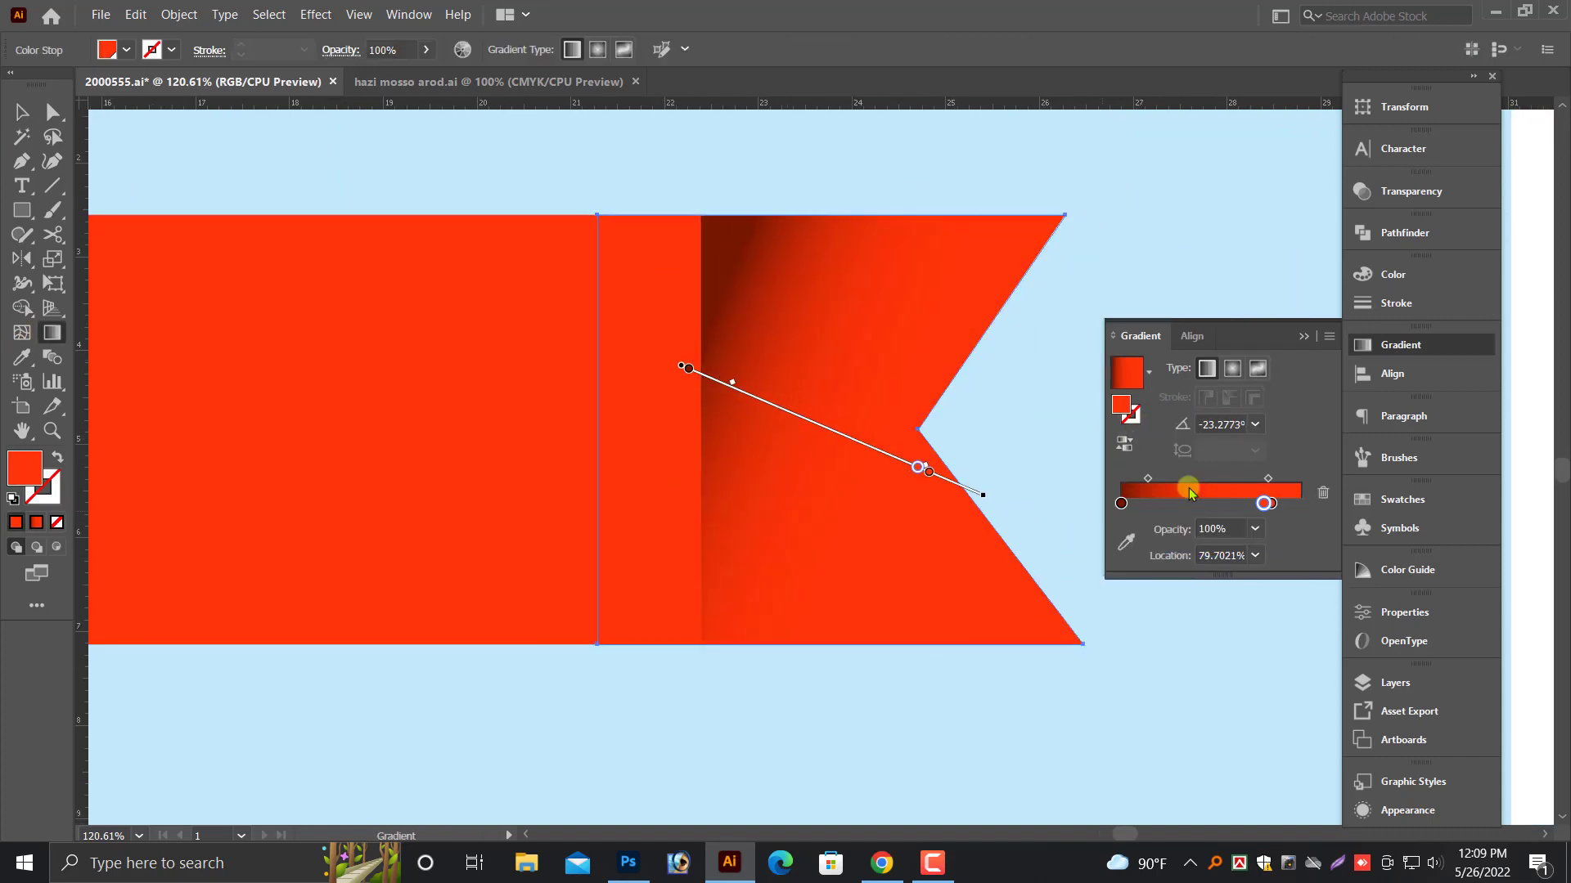
pyautogui.moveTo(1148, 478); pyautogui.dragTo(1203, 479)
# - Group the long rectangle and both notched tails into one ribbon
pyautogui.press('v')
pyautogui.click(603, 661)
pyautogui.scroll(-4, 917, 487)
pyautogui.click(917, 485)
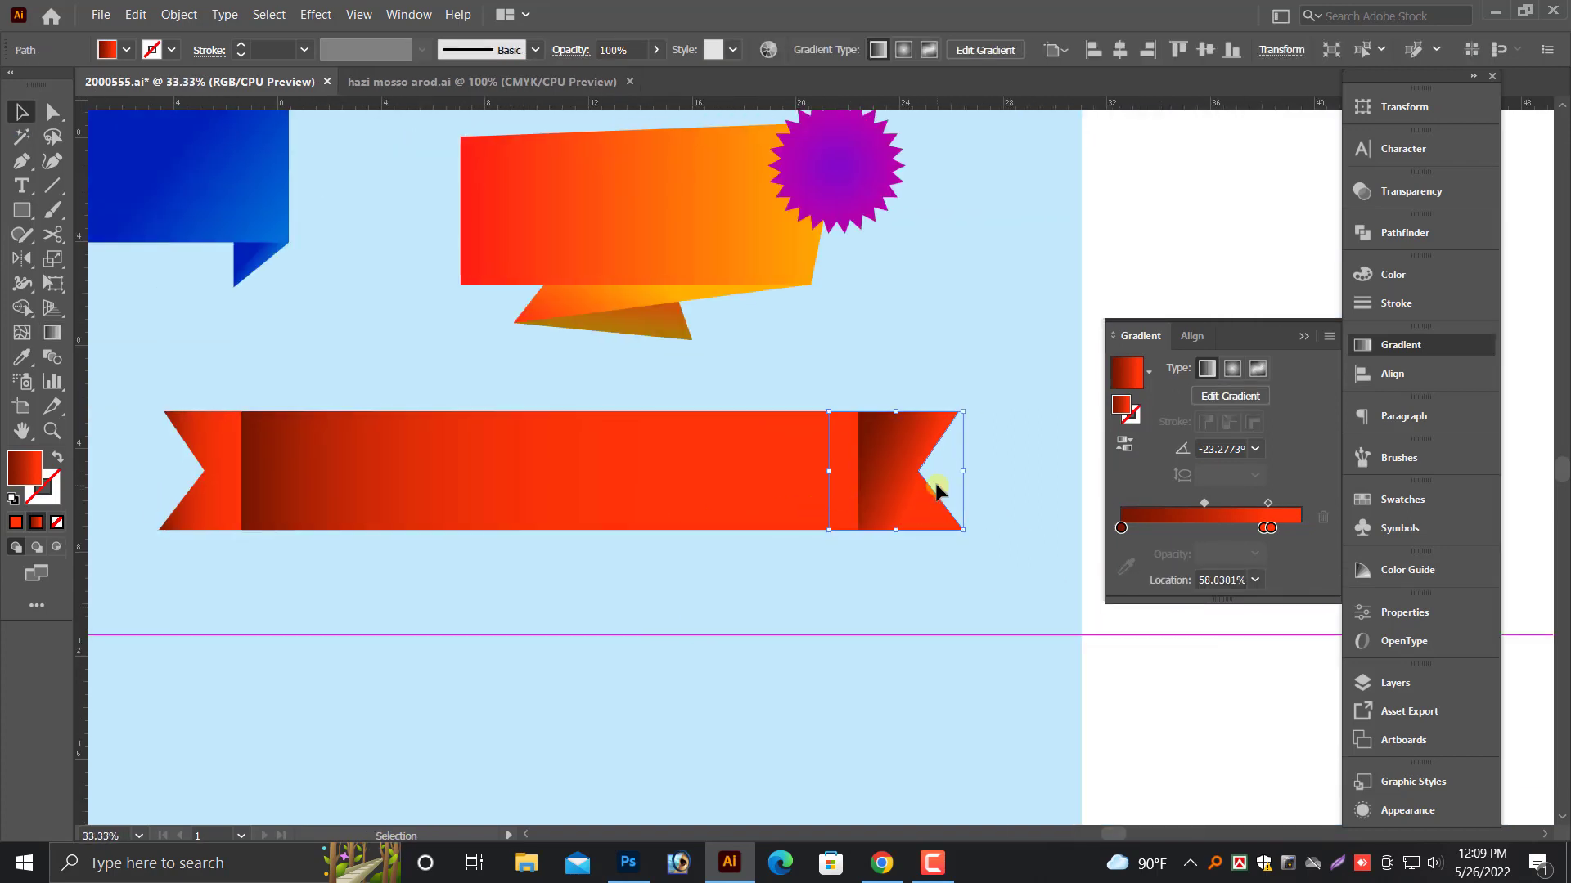
pyautogui.moveTo(229, 572); pyautogui.dragTo(851, 385)
pyautogui.rightClick(771, 434)
pyautogui.click(821, 217)
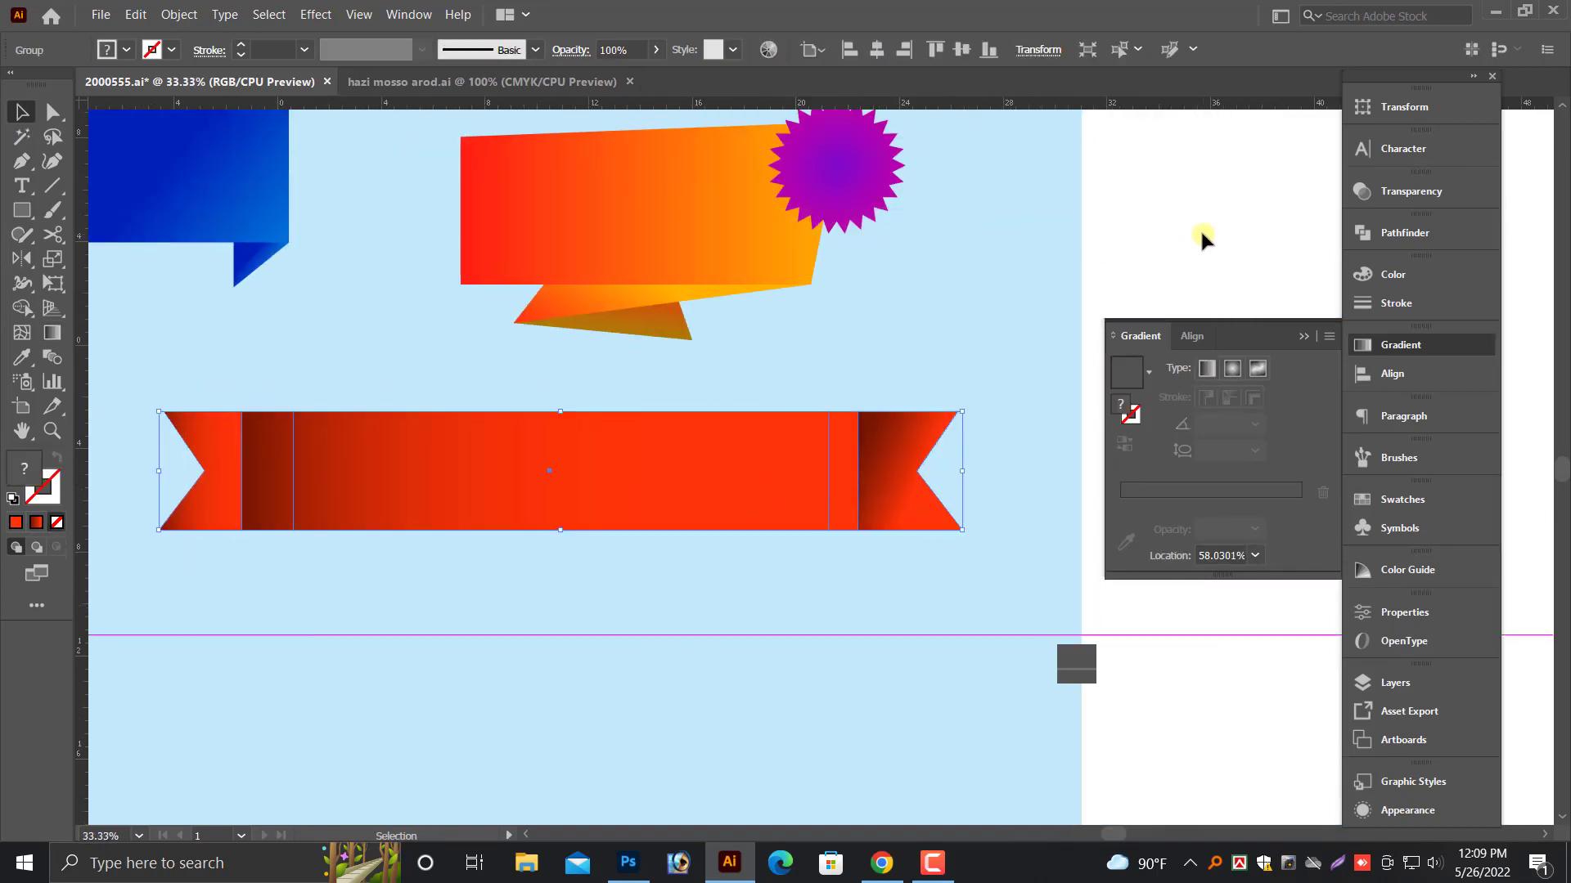
pyautogui.click(1202, 236)
pyautogui.click(933, 862)
pyautogui.click(1487, 781)
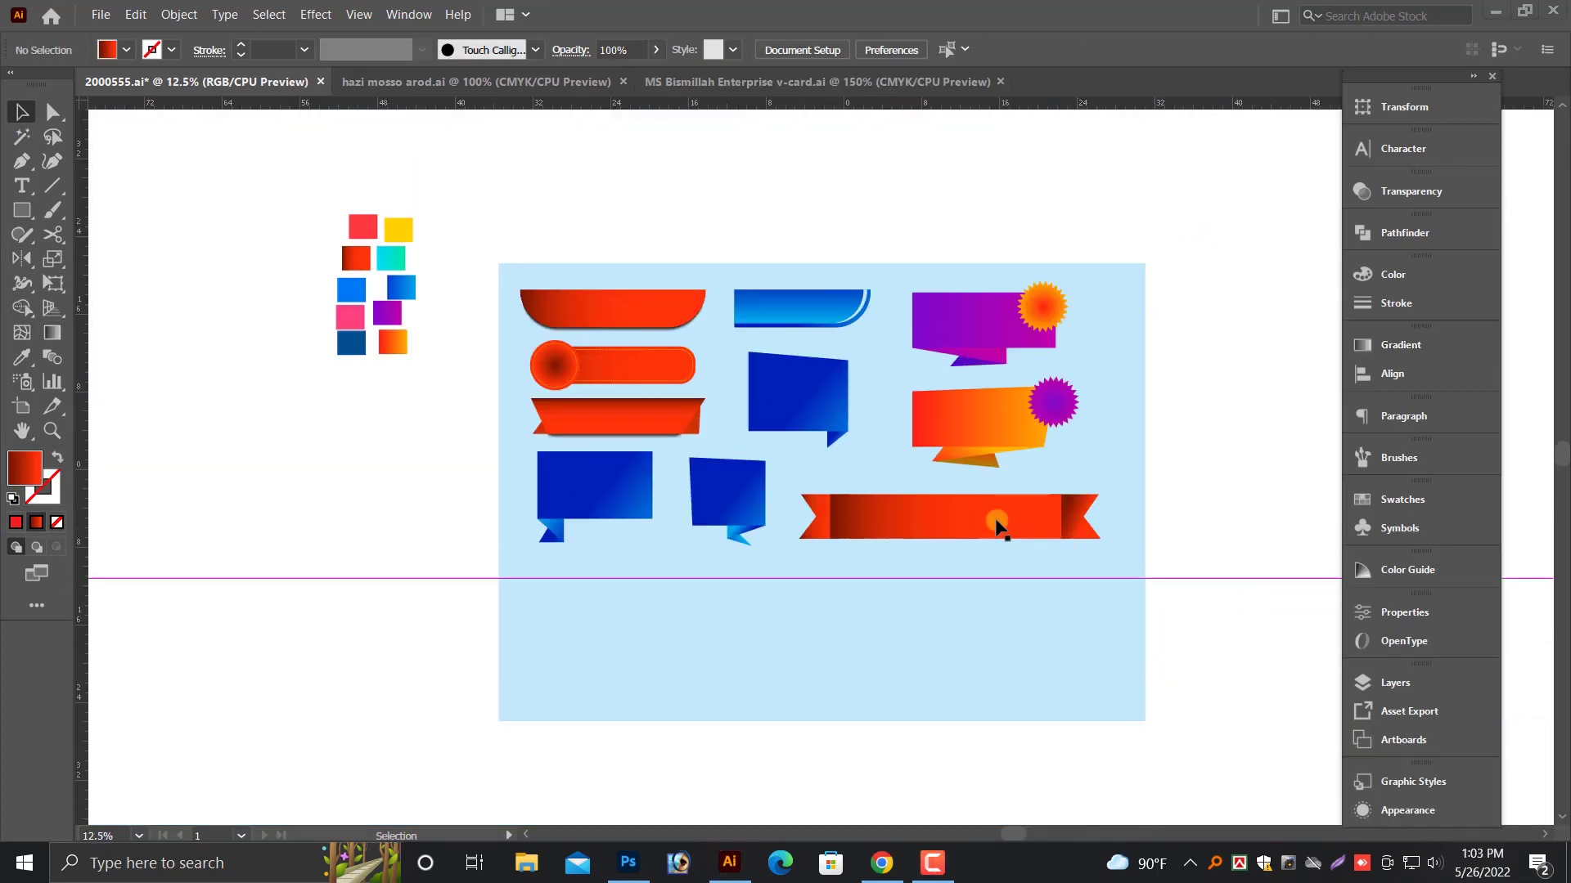
pyautogui.hotkey('alt', 'space')
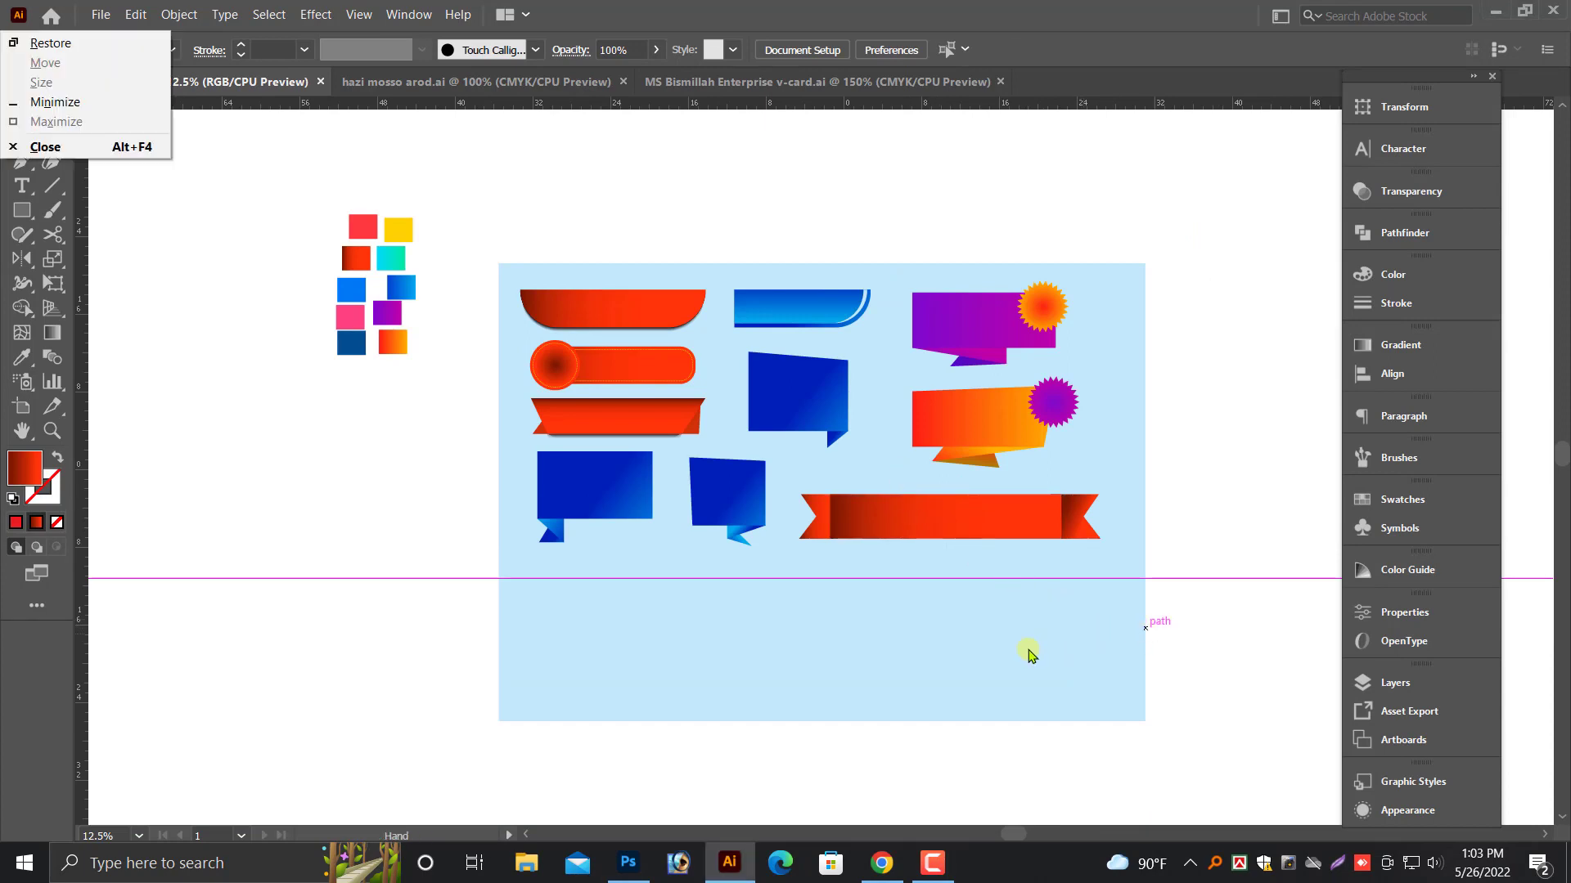
pyautogui.click(1240, 582)
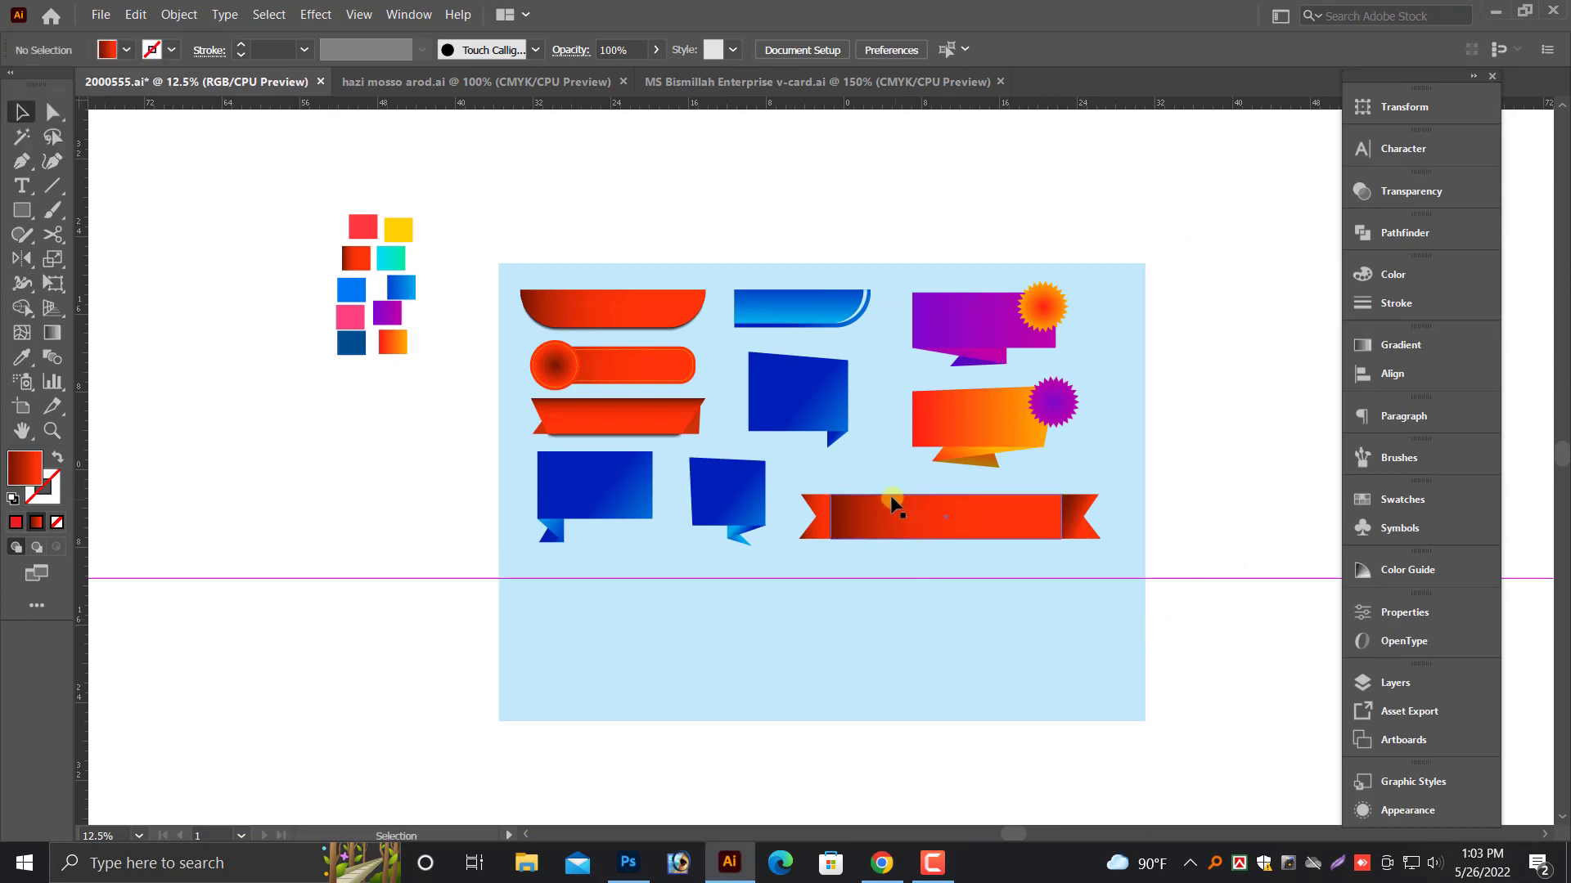
# - Duplicate the grouped red ribbon into the empty area beneath the two lower blue banners
pyautogui.click(1058, 541)
pyautogui.rightClick(1041, 537)
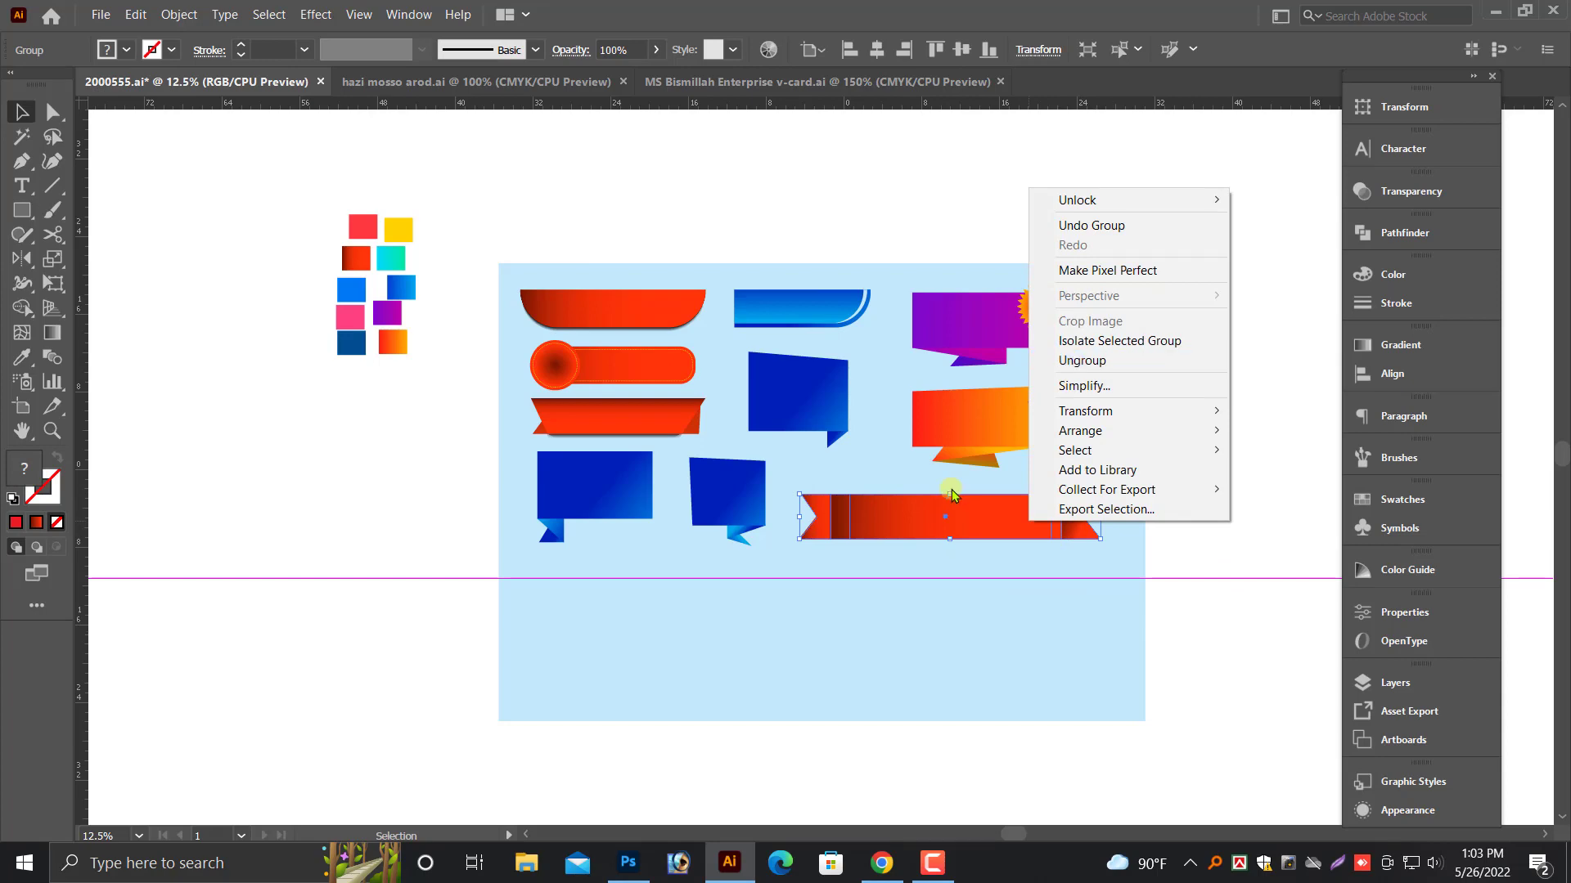
pyautogui.click(970, 527)
pyautogui.moveTo(976, 531); pyautogui.dragTo(694, 612)
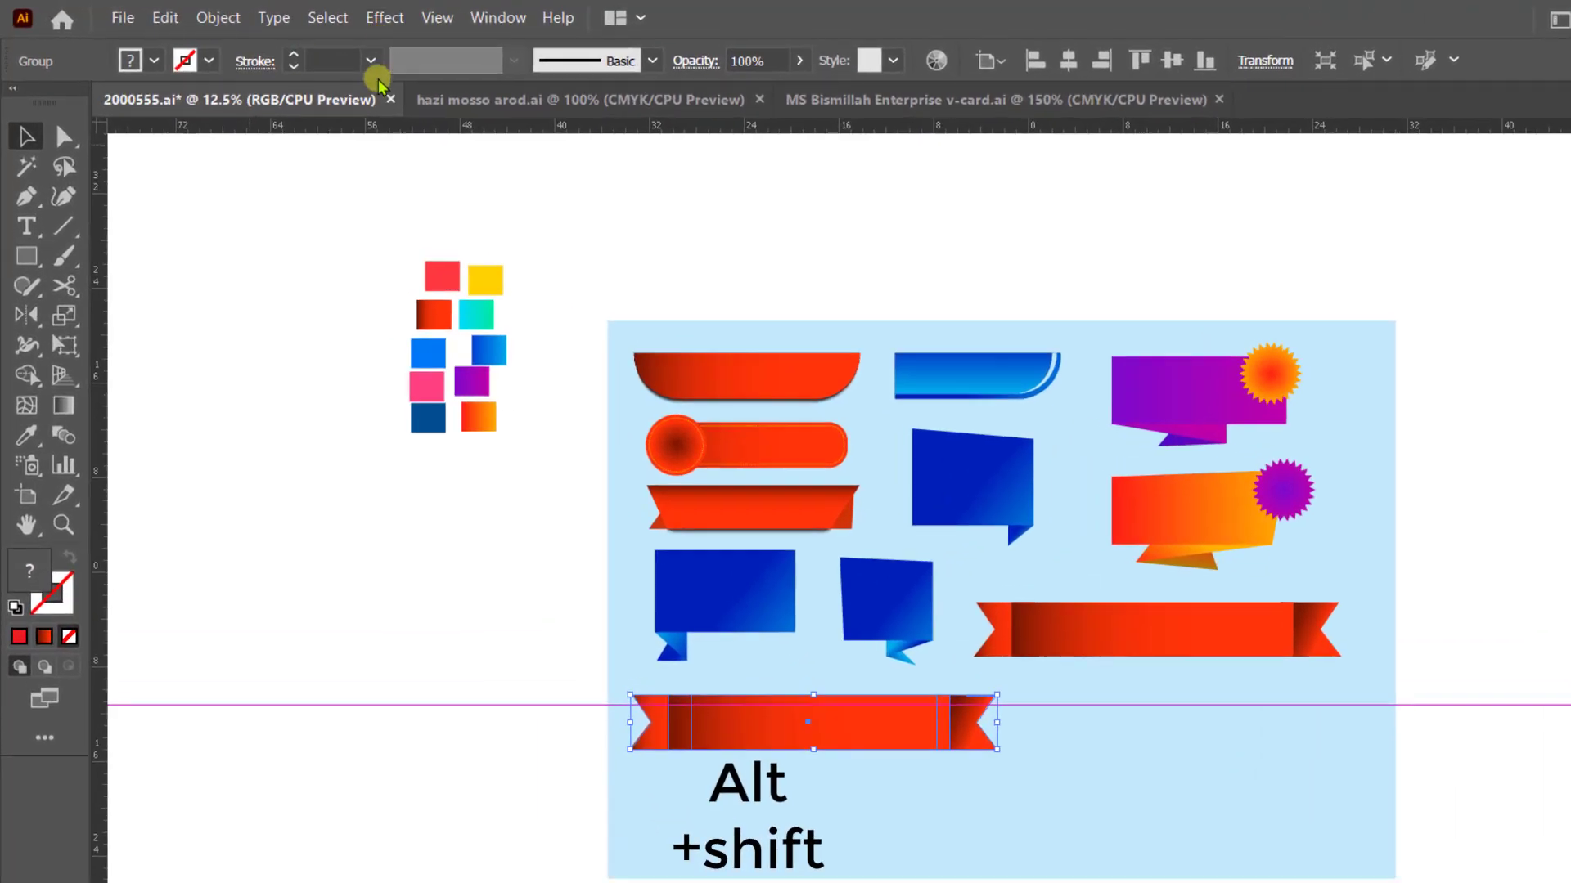
# - Apply a horizontal Arc warp with a 30% bend to the copied ribbon
pyautogui.click(383, 17)
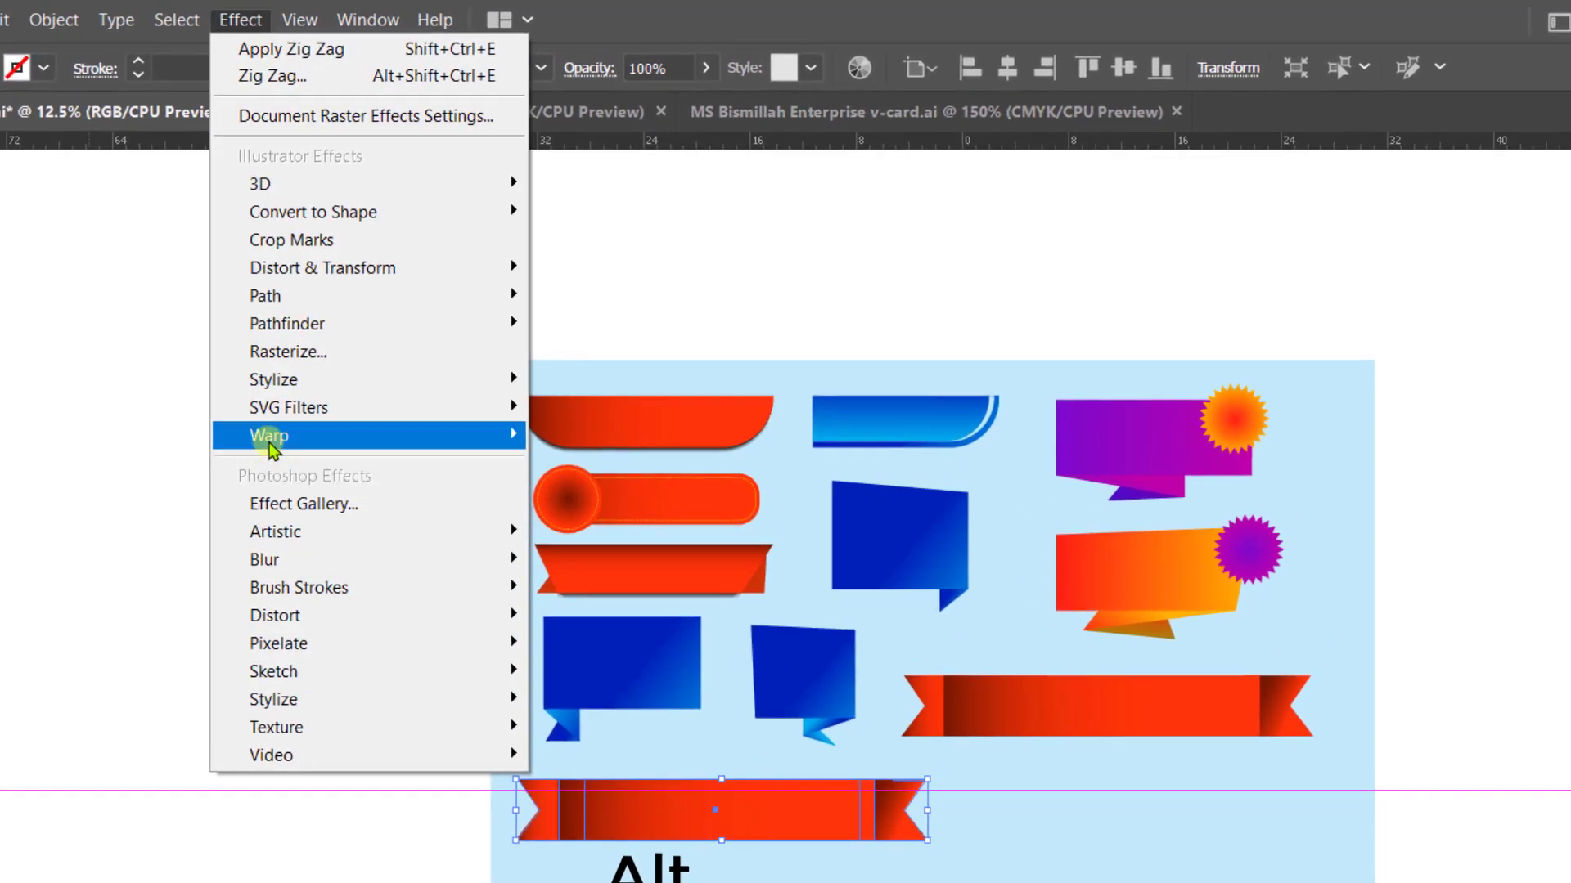
pyautogui.moveTo(270, 442)
pyautogui.click(646, 431)
pyautogui.moveTo(729, 564); pyautogui.dragTo(1131, 506)
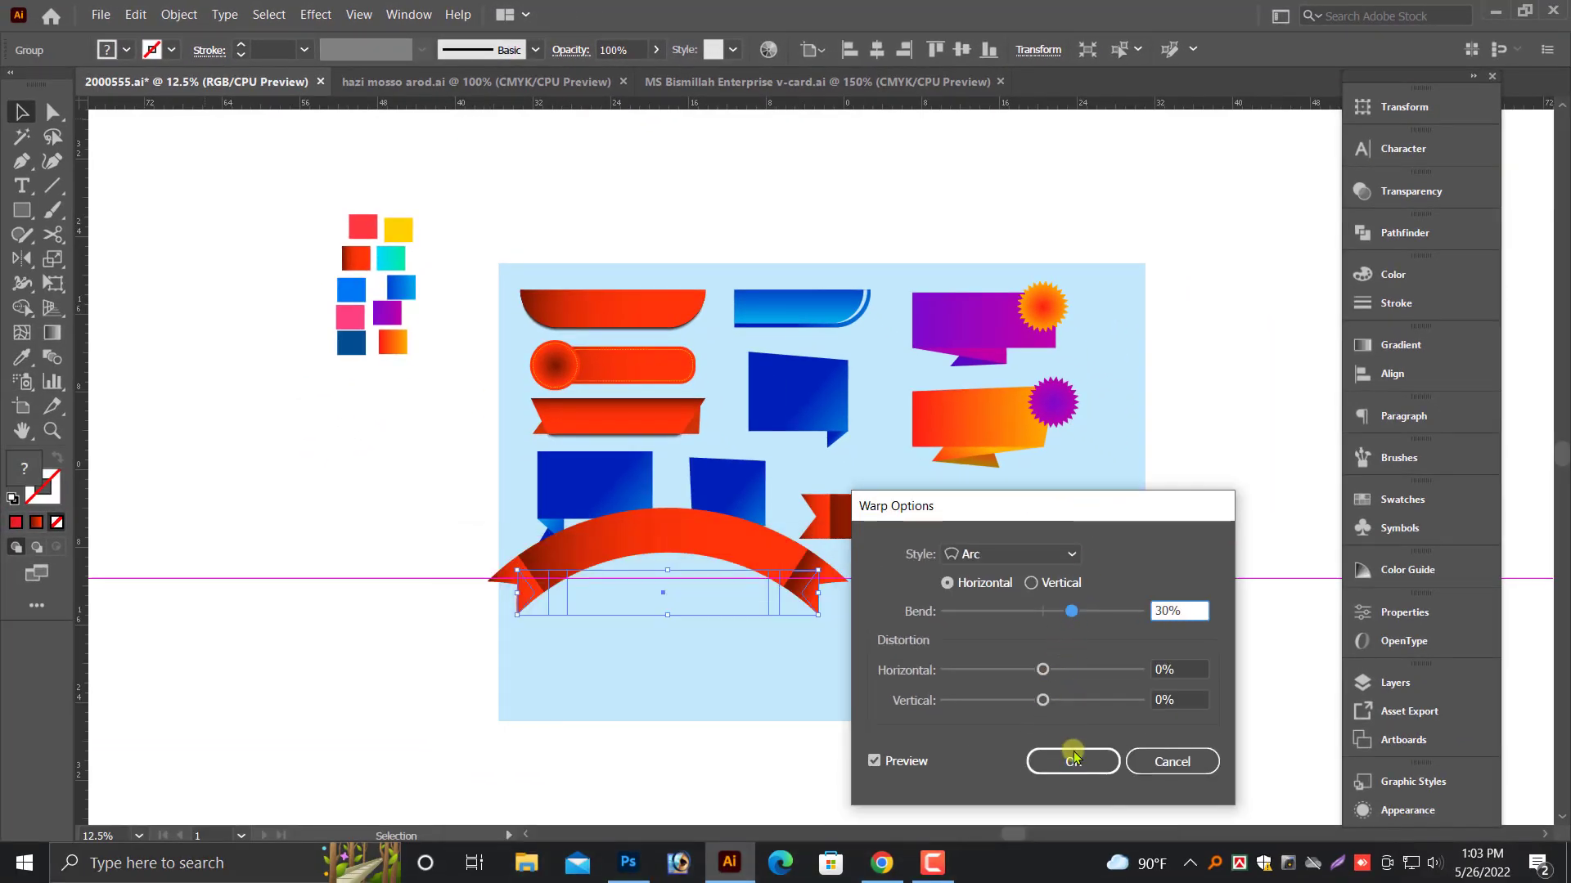
pyautogui.click(1073, 759)
# - Duplicate the straight red ribbon into the empty area directly beneath it, beside the arched ribbon
pyautogui.scroll(3, 804, 593)
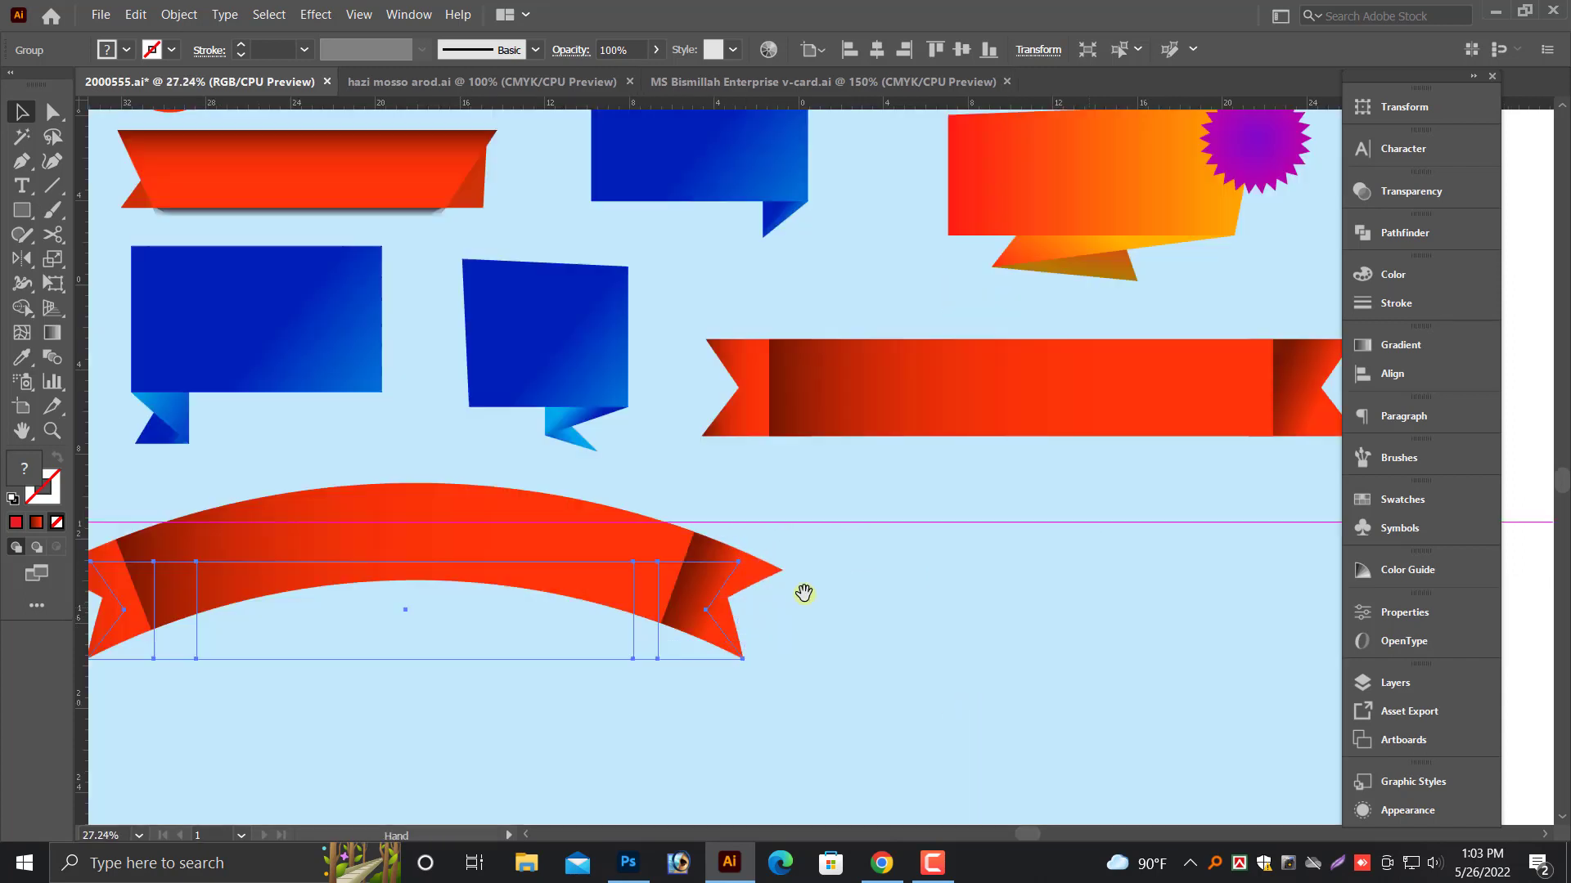
pyautogui.moveTo(804, 593); pyautogui.dragTo(908, 629)
pyautogui.moveTo(768, 640); pyautogui.dragTo(770, 622)
pyautogui.hotkey('ctrl', '-')
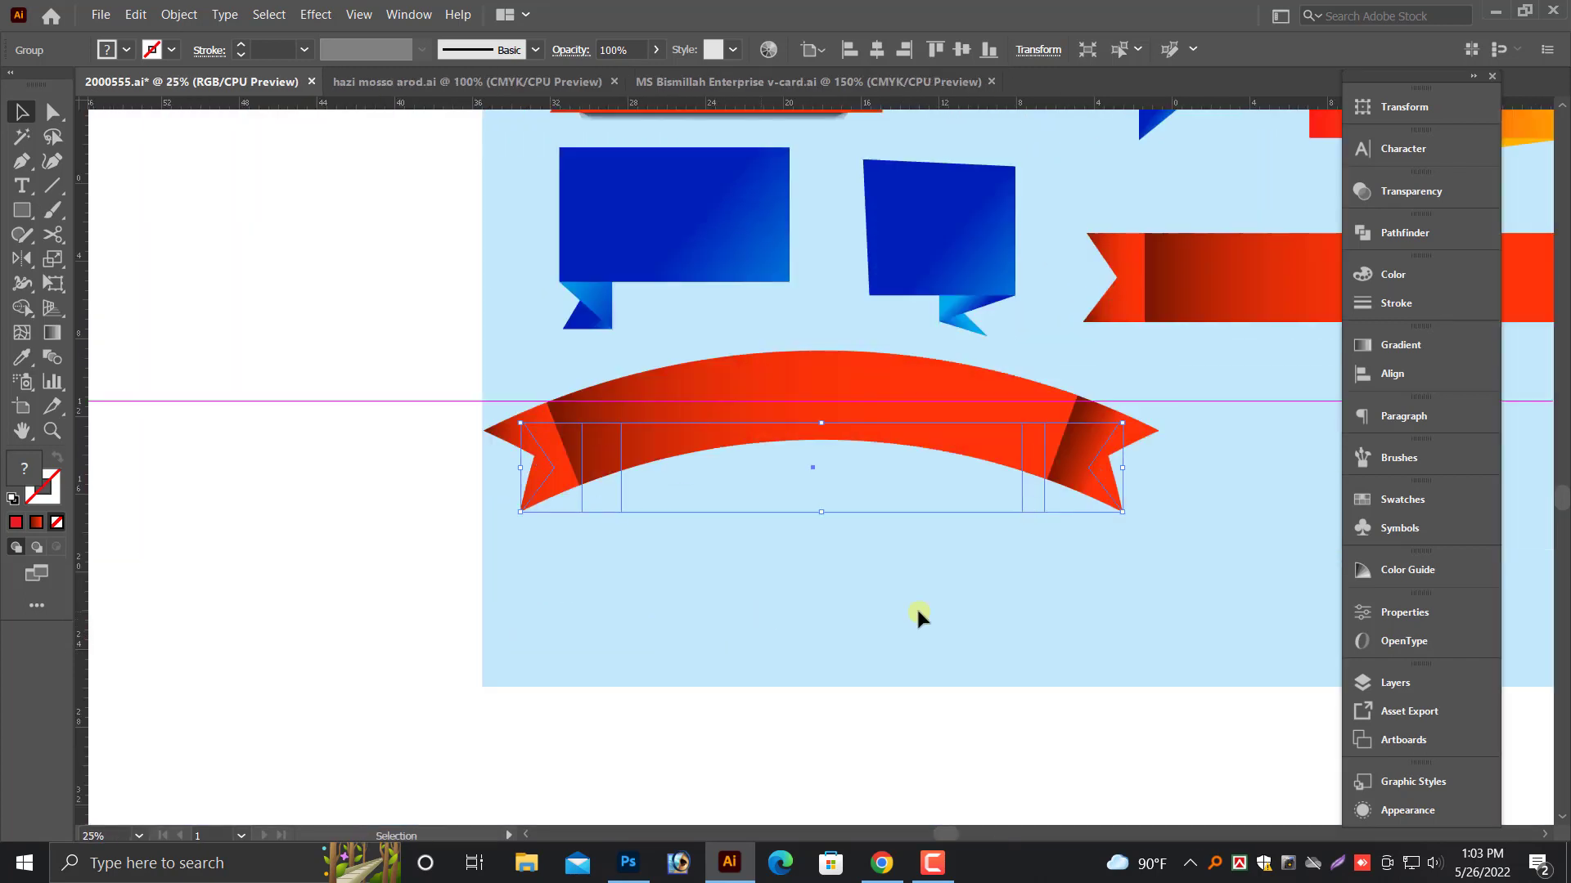
pyautogui.hotkey('alt', 'space')
pyautogui.moveTo(1035, 610); pyautogui.dragTo(709, 666)
pyautogui.click(916, 657)
pyautogui.moveTo(915, 658); pyautogui.dragTo(705, 698)
pyautogui.hotkey('alt', 'space')
pyautogui.moveTo(575, 288); pyautogui.dragTo(1171, 427)
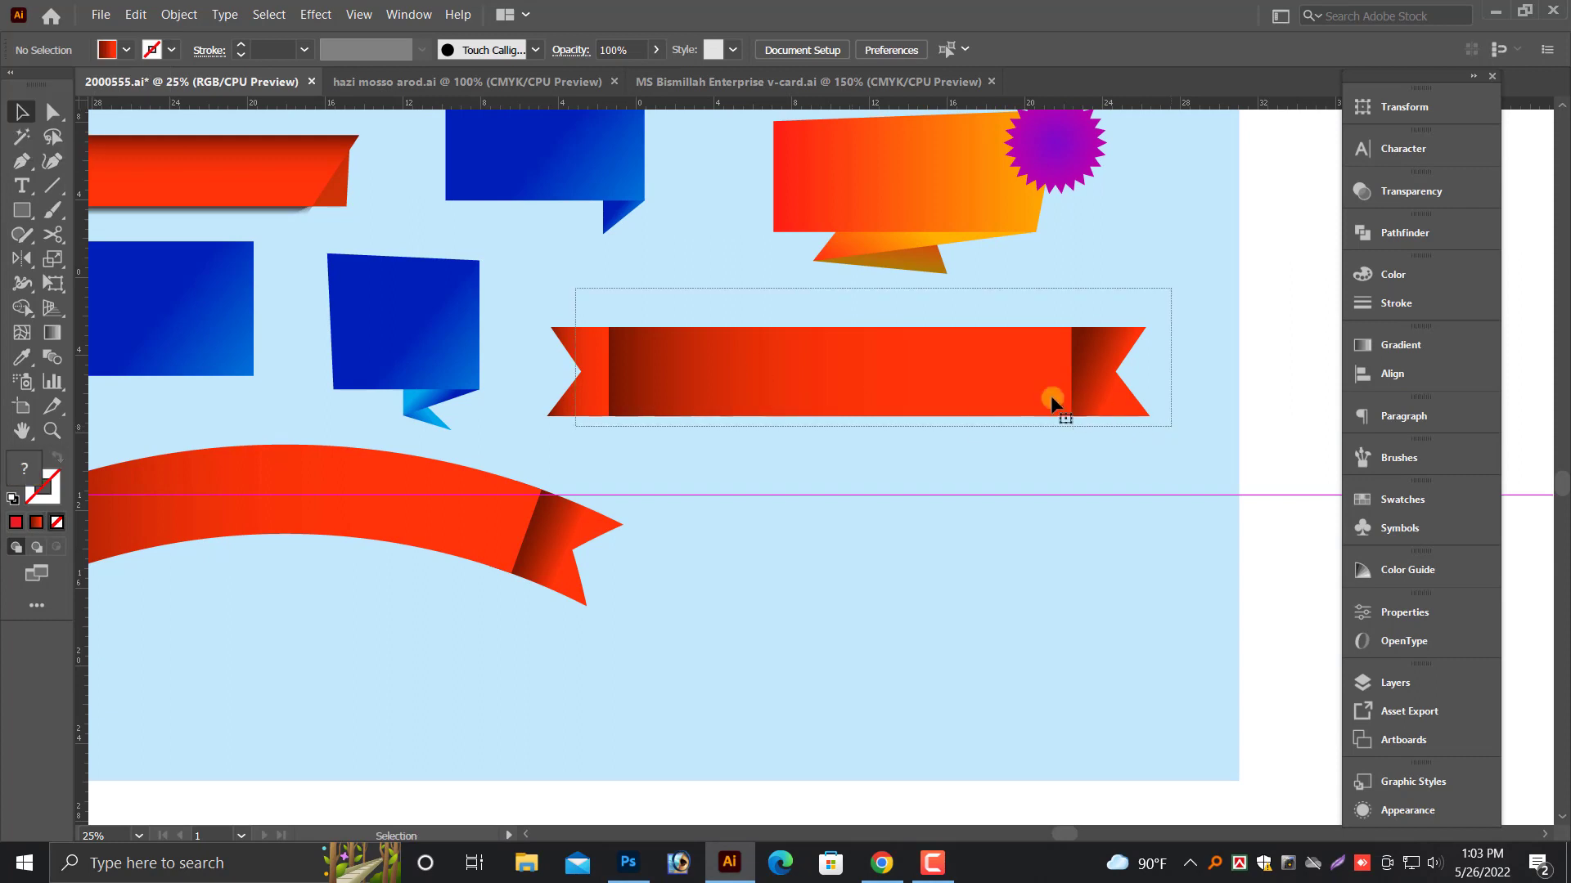
pyautogui.moveTo(1035, 376); pyautogui.dragTo(1041, 542)
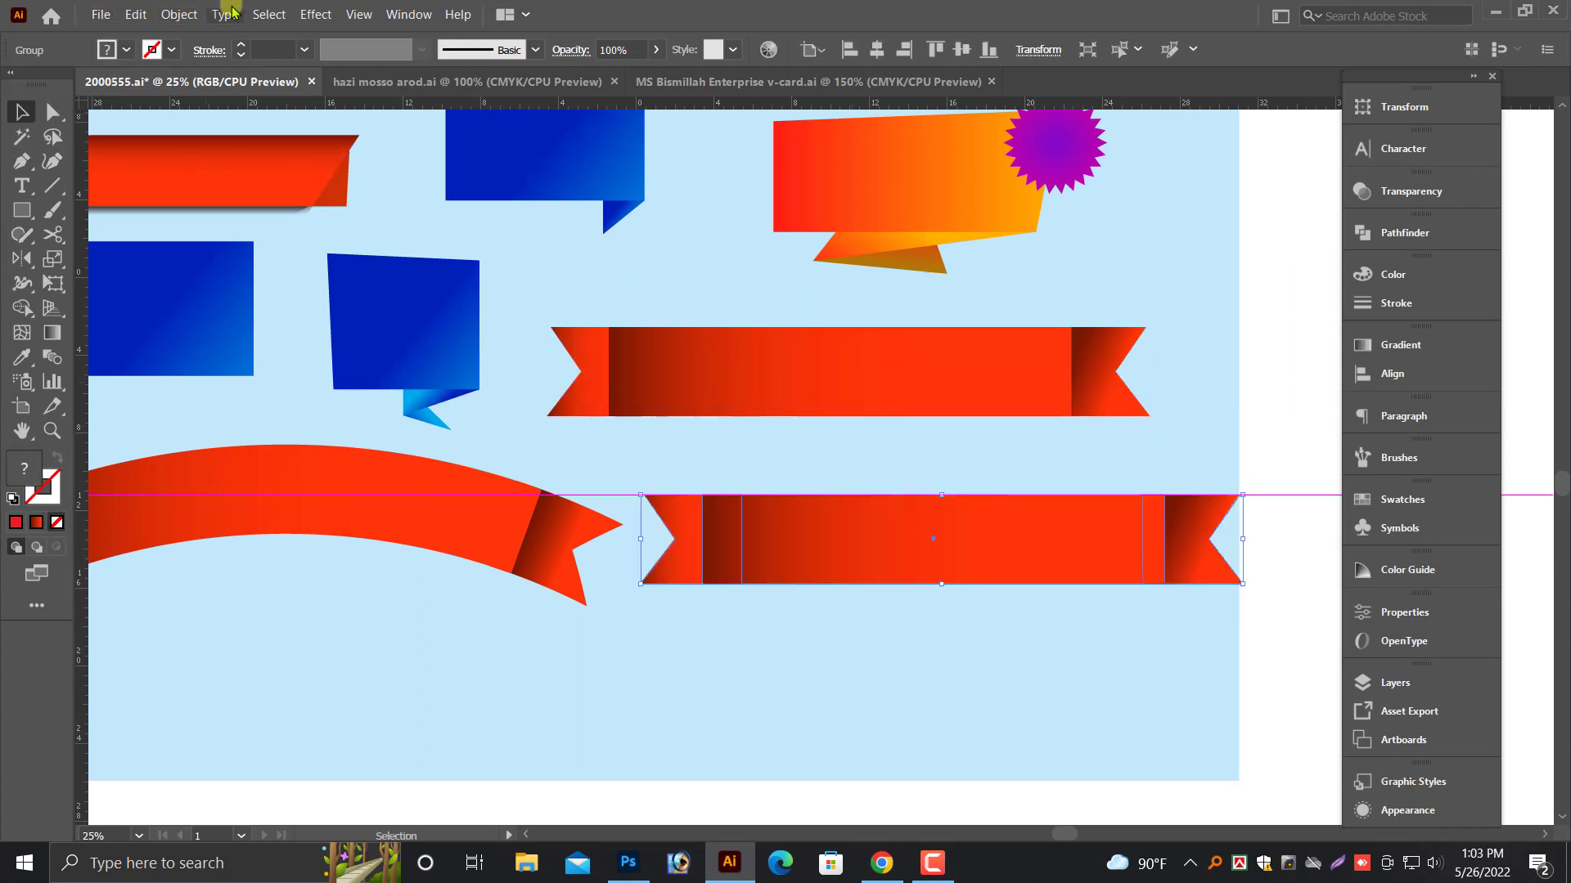
# - Apply a horizontal Flag warp with a 48% bend to the copied ribbon
pyautogui.click(303, 17)
pyautogui.moveTo(339, 279)
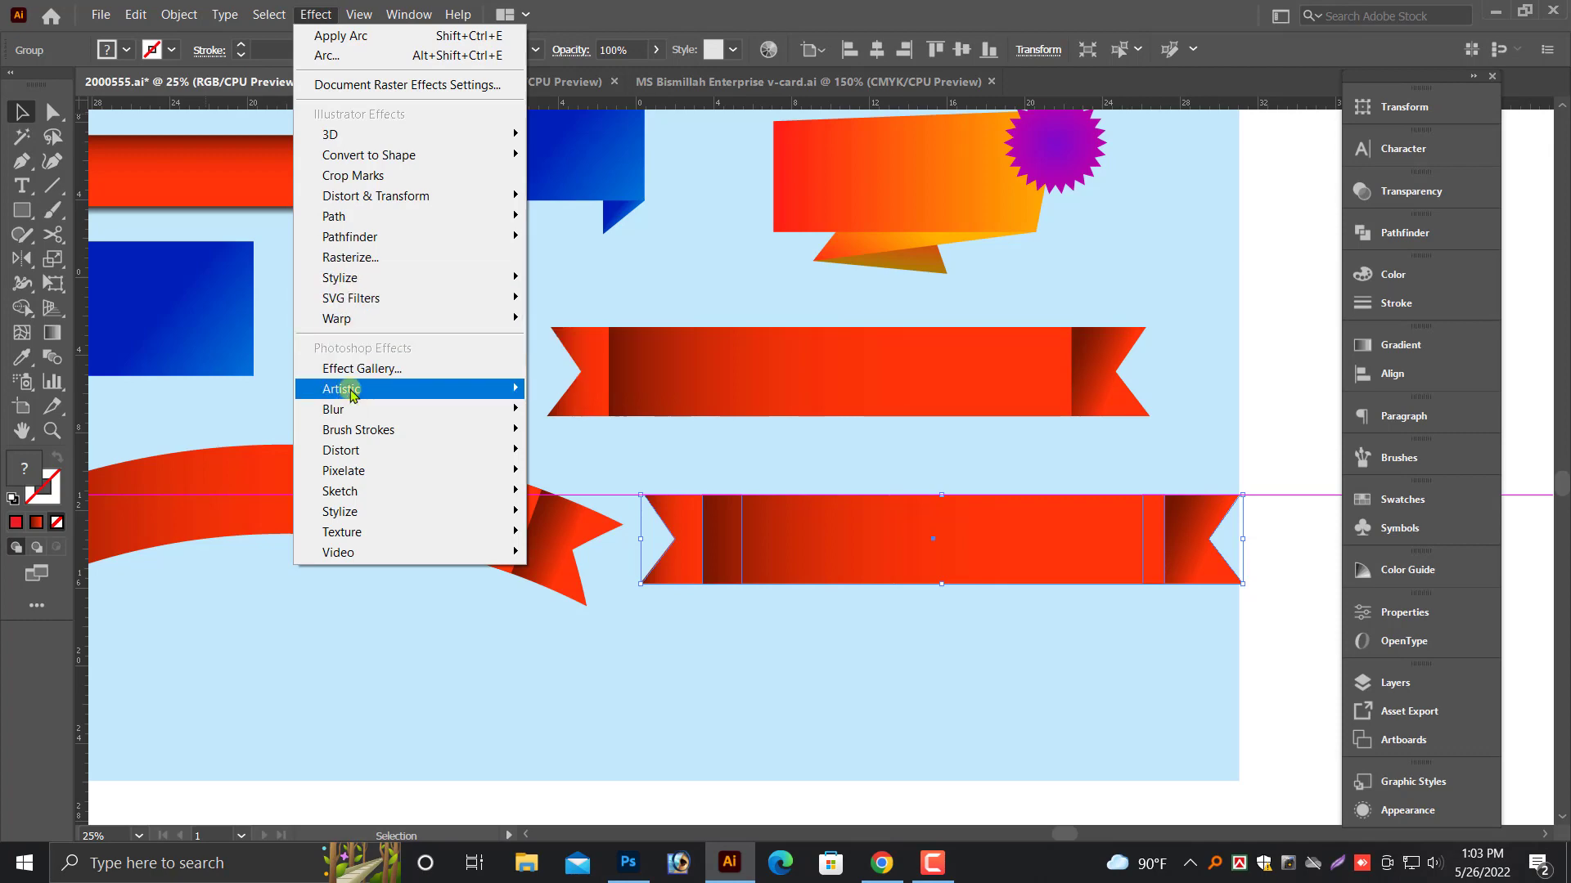
pyautogui.moveTo(336, 318)
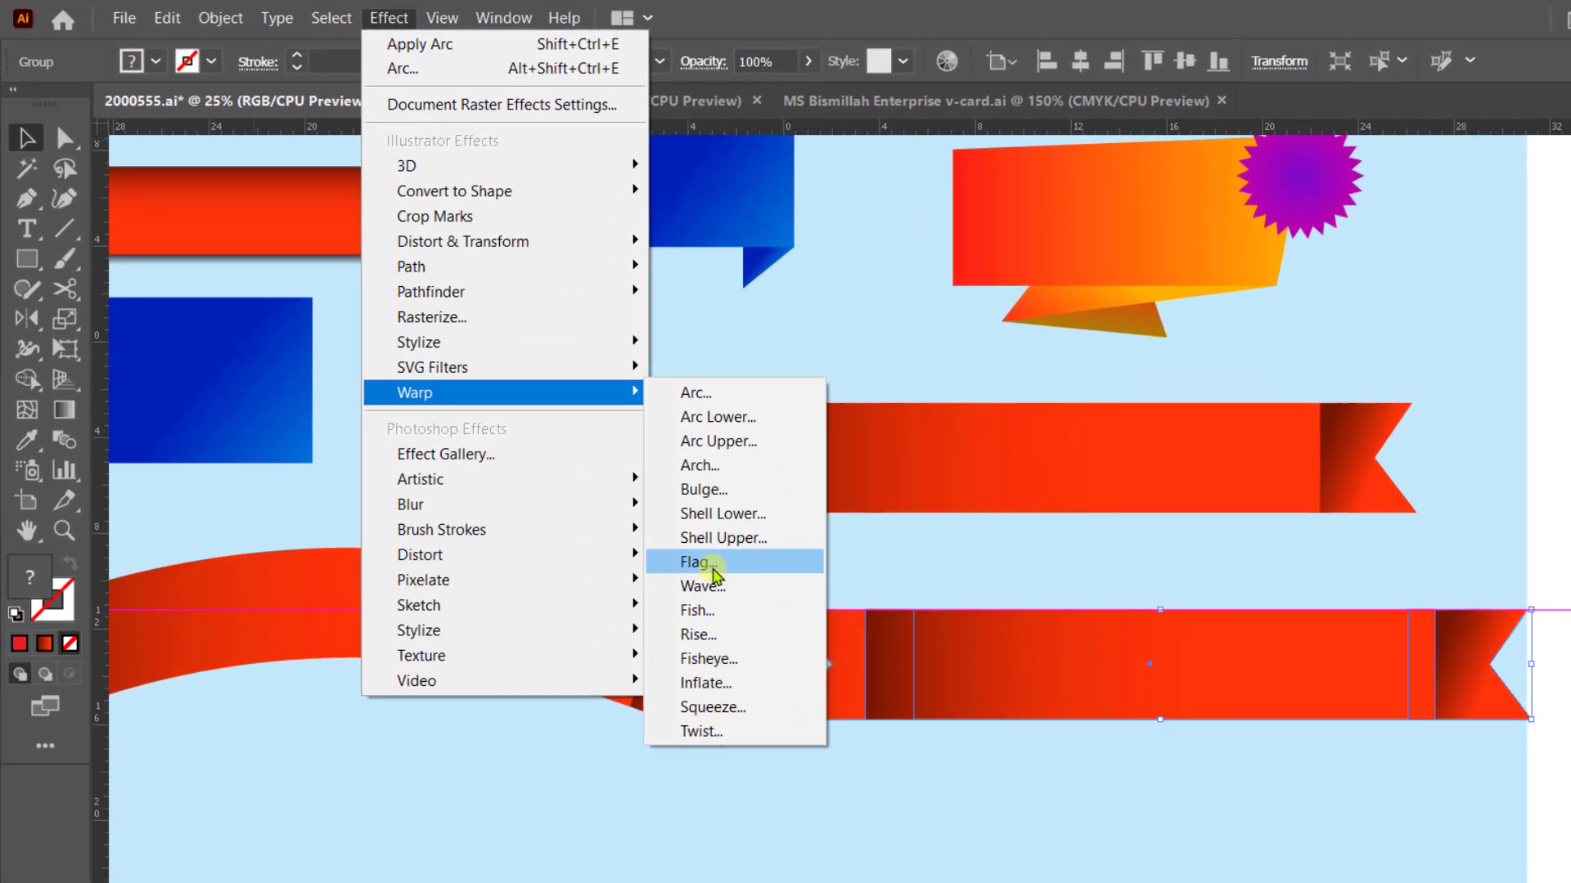
pyautogui.click(667, 536)
pyautogui.moveTo(1210, 565); pyautogui.dragTo(599, 426)
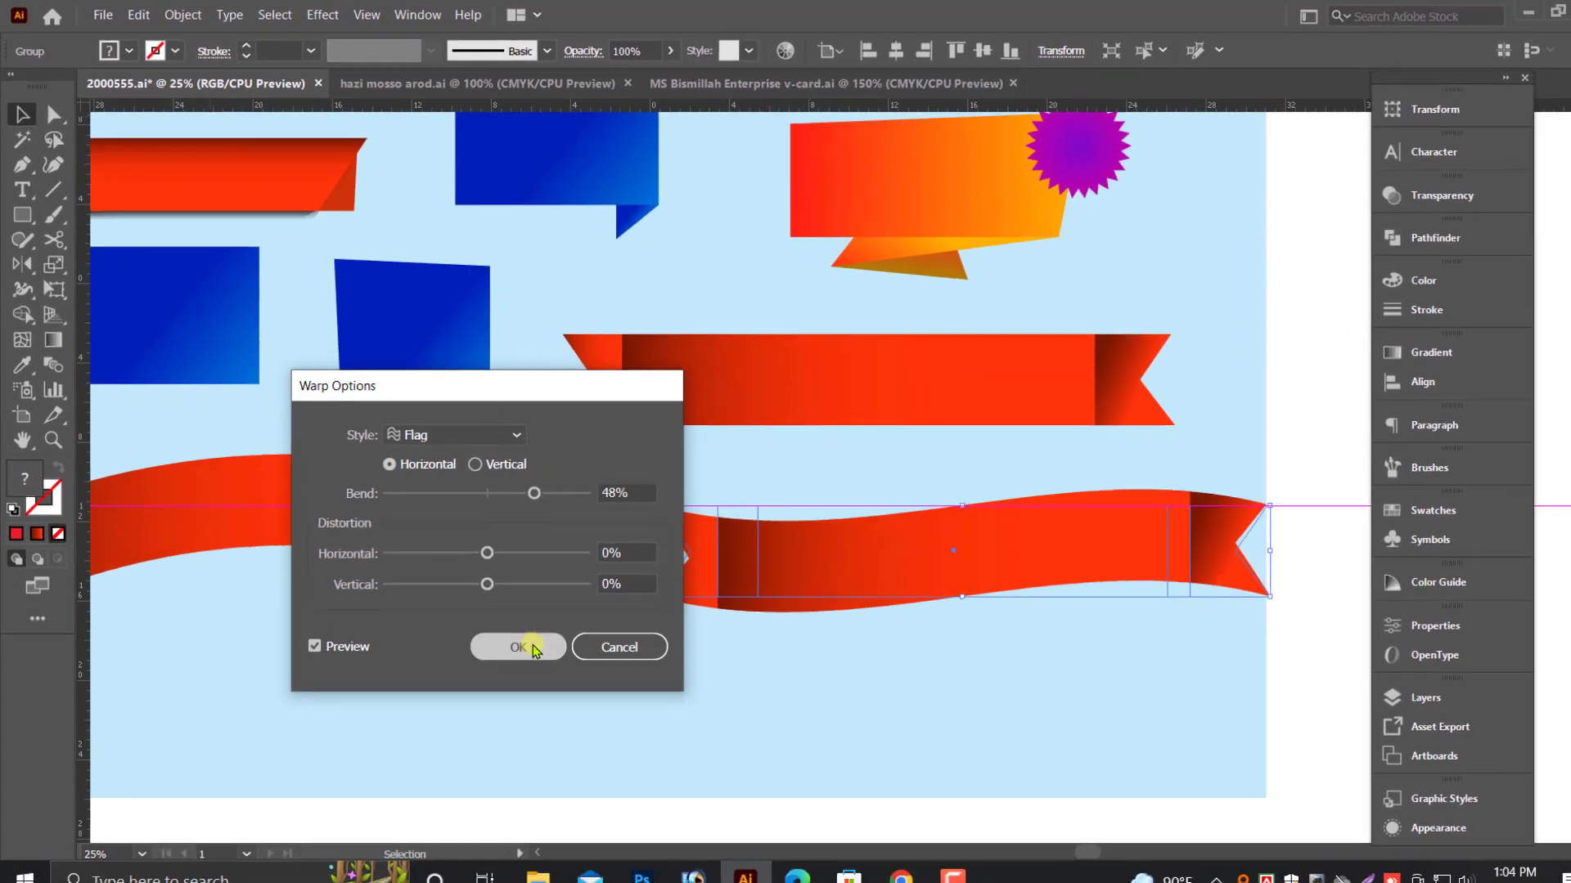
pyautogui.click(548, 684)
# - Delete the horizontal guide that crosses the arched and wavy ribbons
pyautogui.click(1053, 655)
pyautogui.hotkey('ctrl', '-')
pyautogui.moveTo(995, 557); pyautogui.dragTo(1015, 649)
pyautogui.hotkey('alt', 'space')
pyautogui.press('Escape')
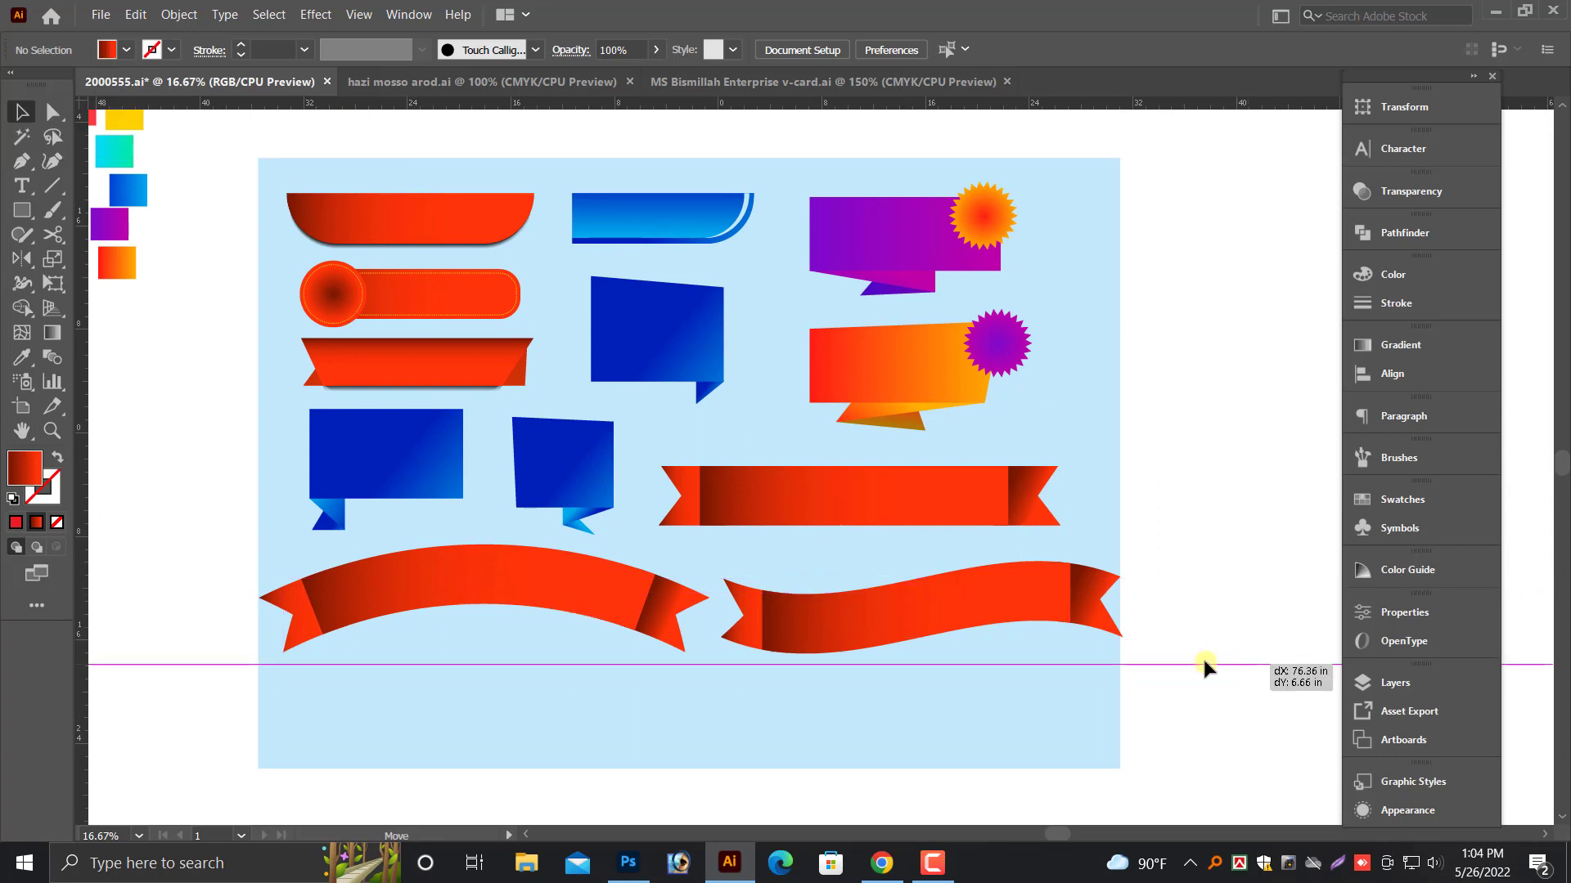
pyautogui.moveTo(1204, 526); pyautogui.dragTo(1258, 677)
pyautogui.press('Delete')
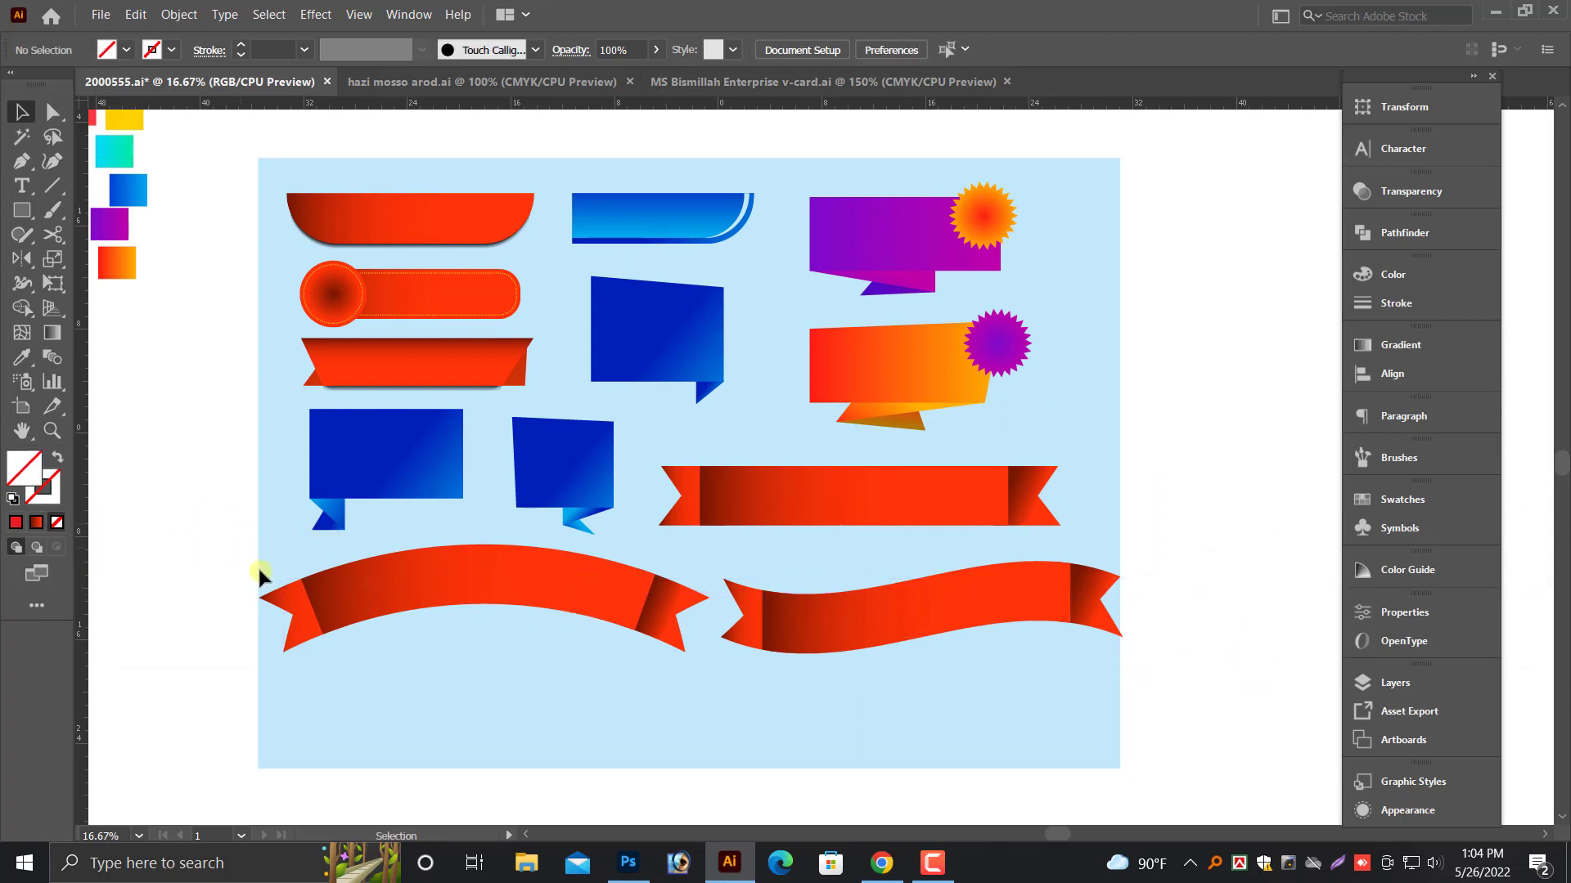
# - Scale the arched and wavy ribbons down together so they fit inside the light blue background with a small margin
pyautogui.moveTo(263, 571); pyautogui.dragTo(975, 621)
pyautogui.click(977, 669)
pyautogui.scroll(-1, 977, 671)
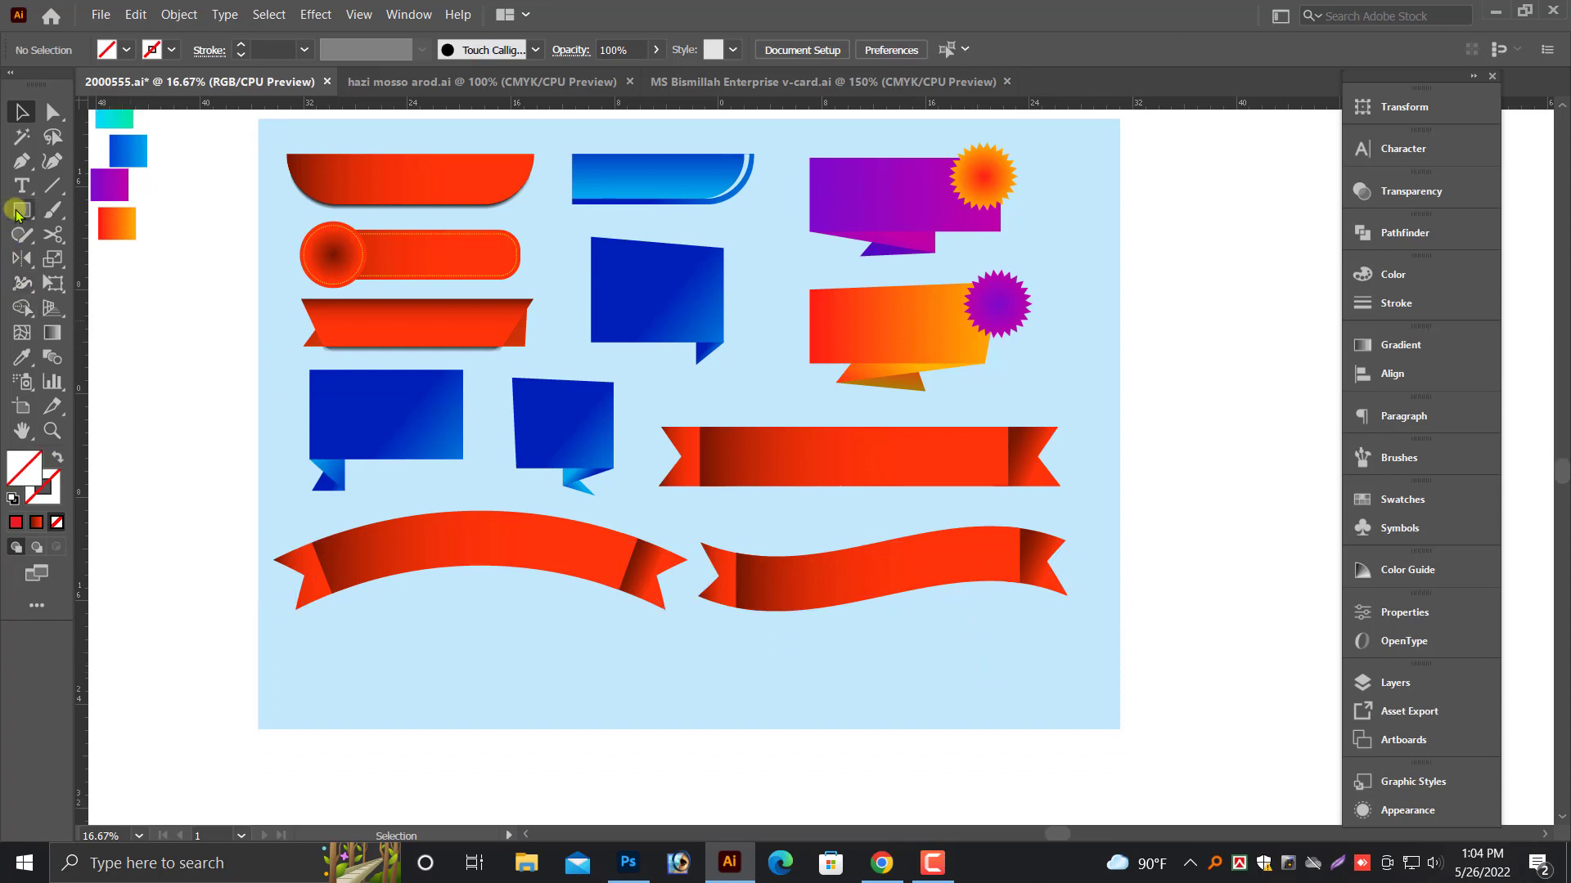
# - Draw a long rectangle beneath the arched ribbon and fill it with the red gradient sampled from the rounded banner
pyautogui.moveTo(532, 679); pyautogui.dragTo(600, 689)
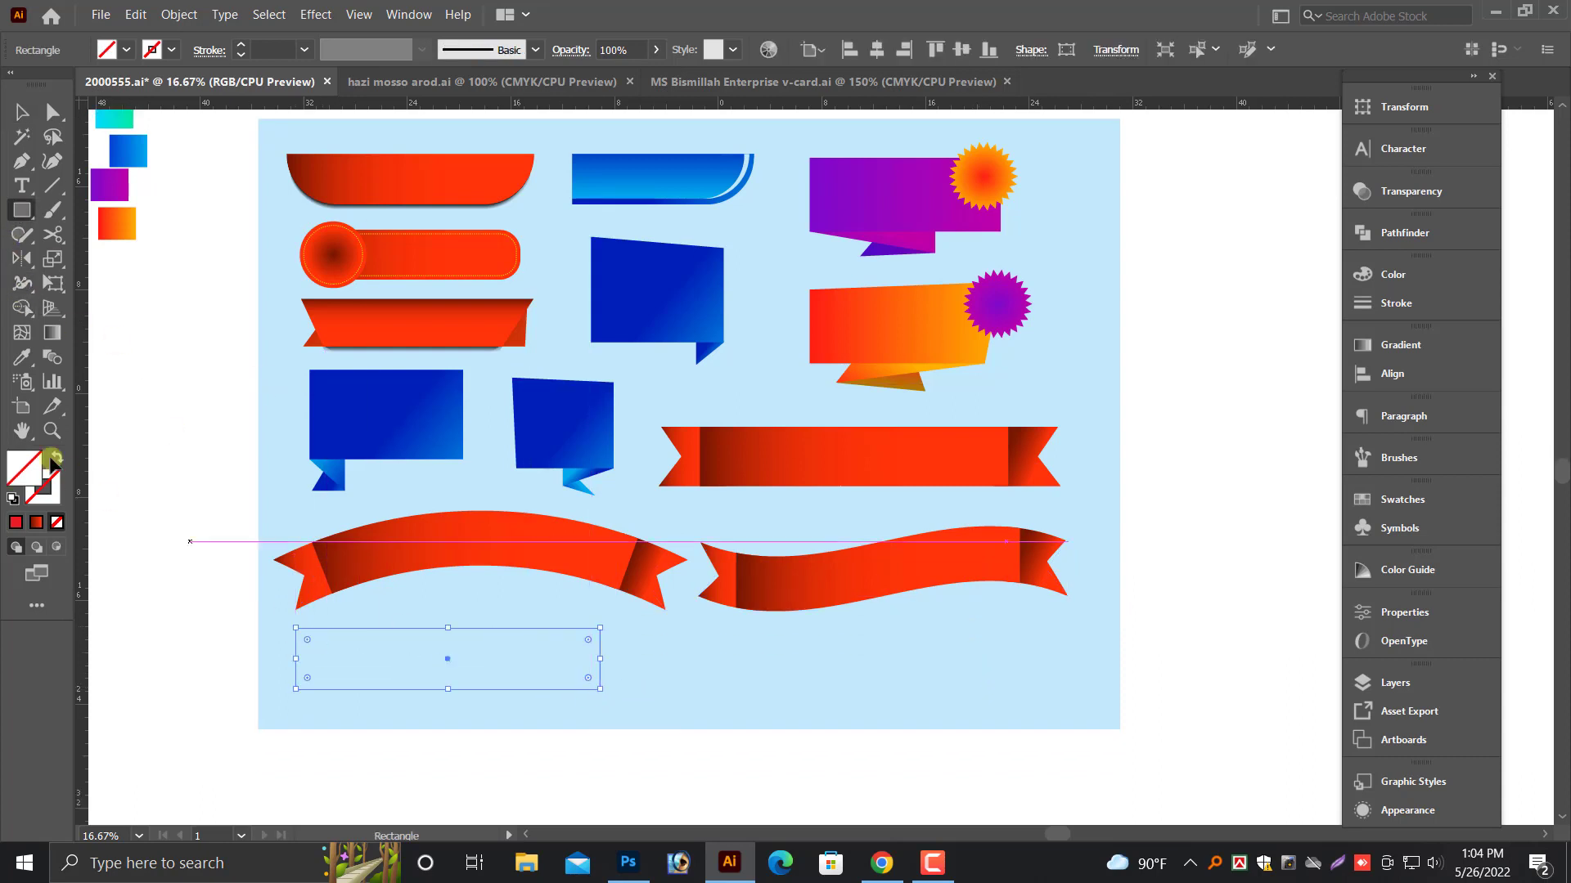
pyautogui.click(424, 249)
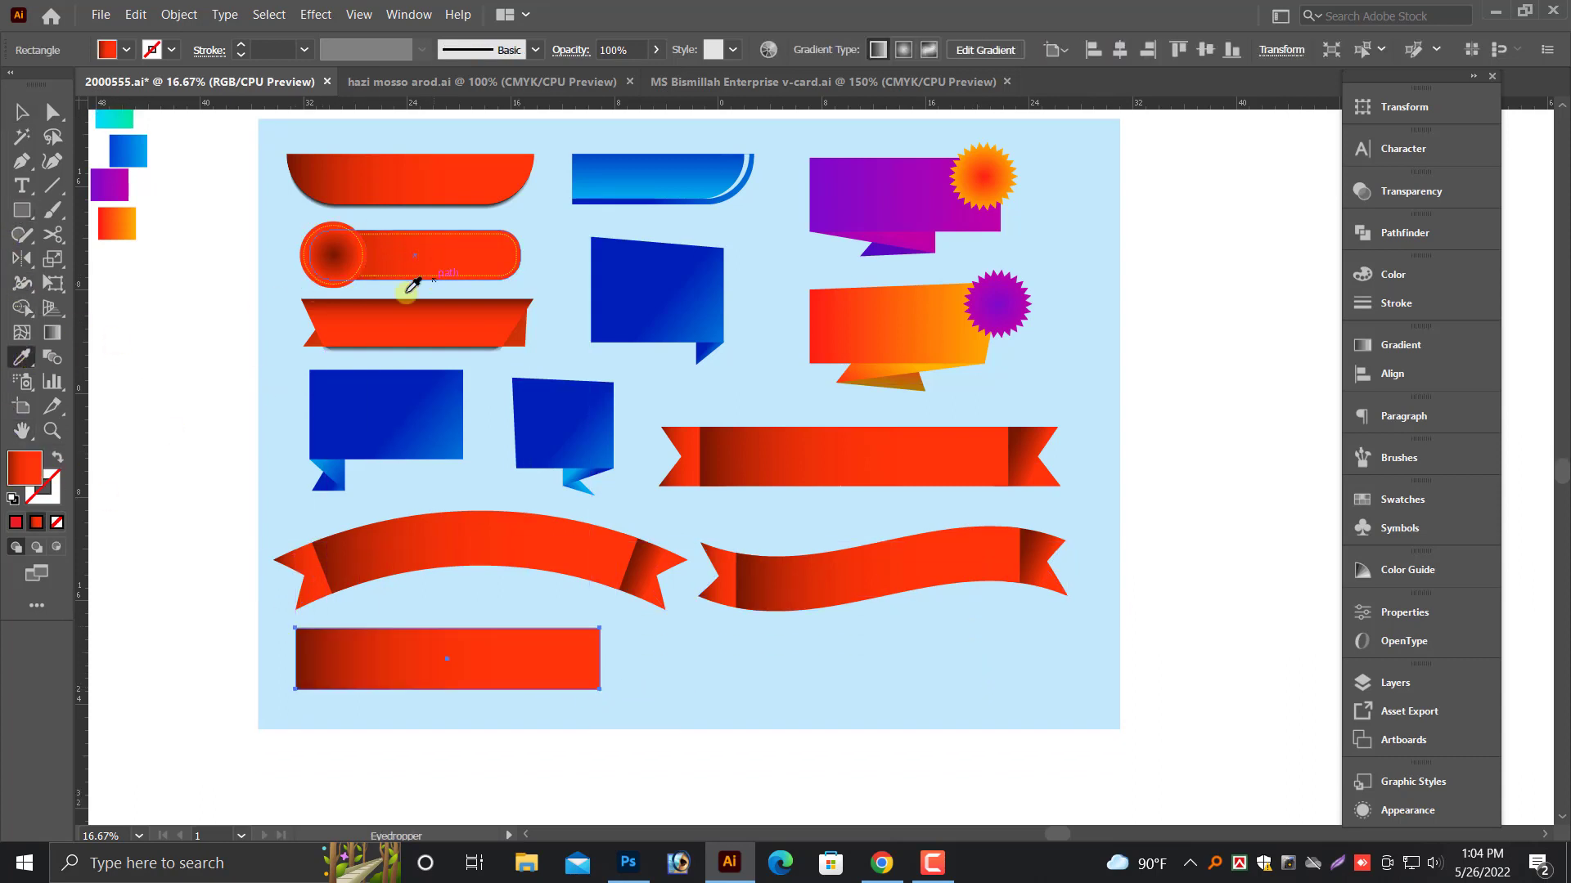
pyautogui.click(20, 113)
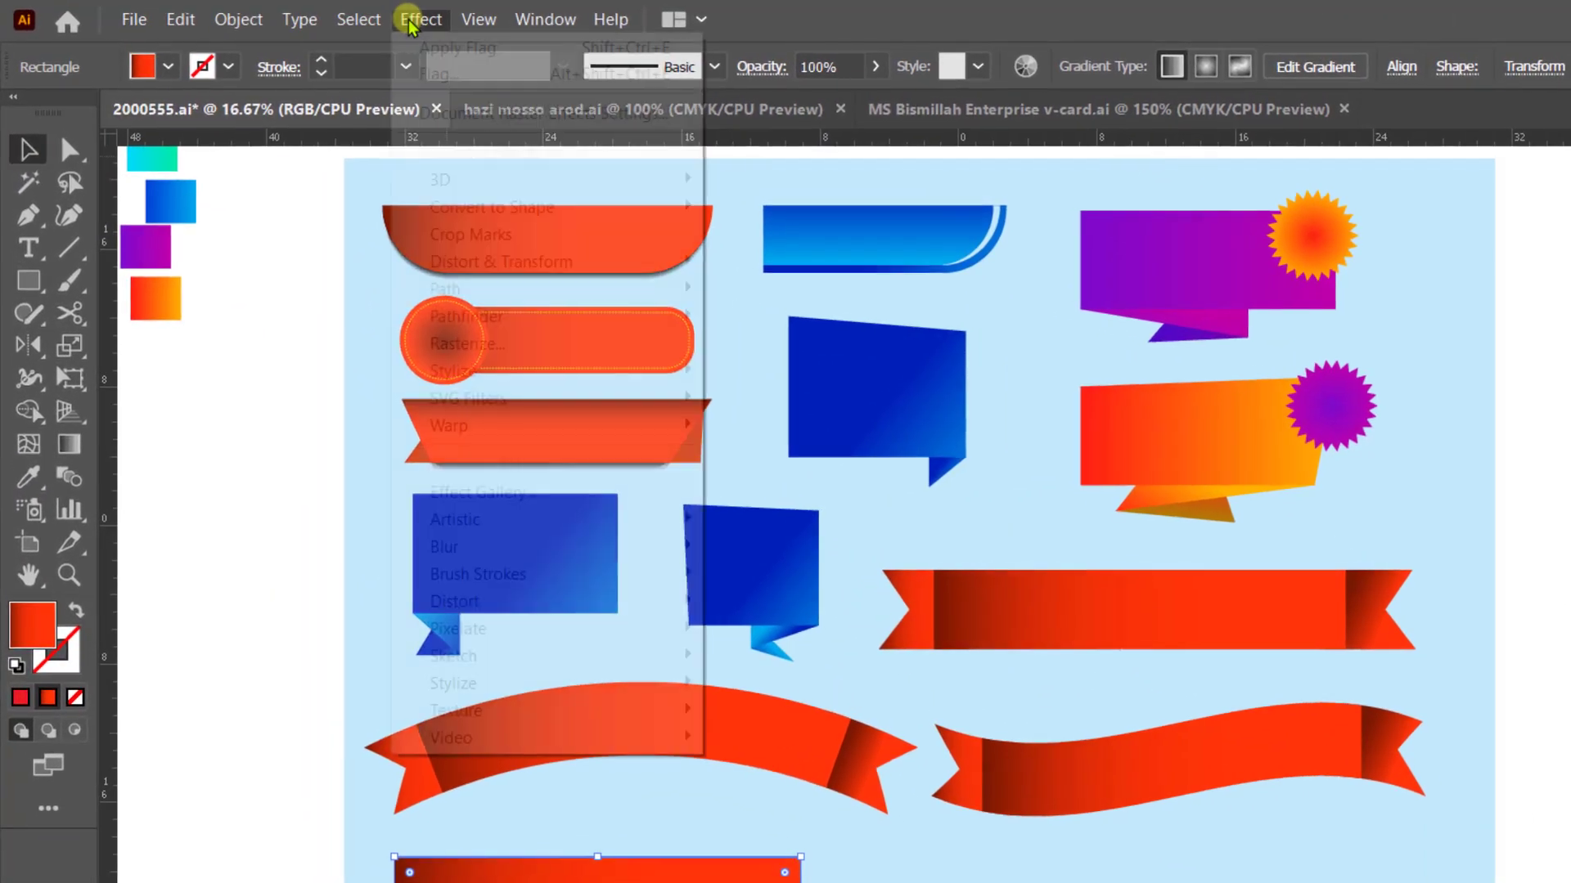
# - Apply a Zig Zag effect with absolute size and corner points to the new rectangle, giving all its edges dense pointed teeth
pyautogui.click(315, 14)
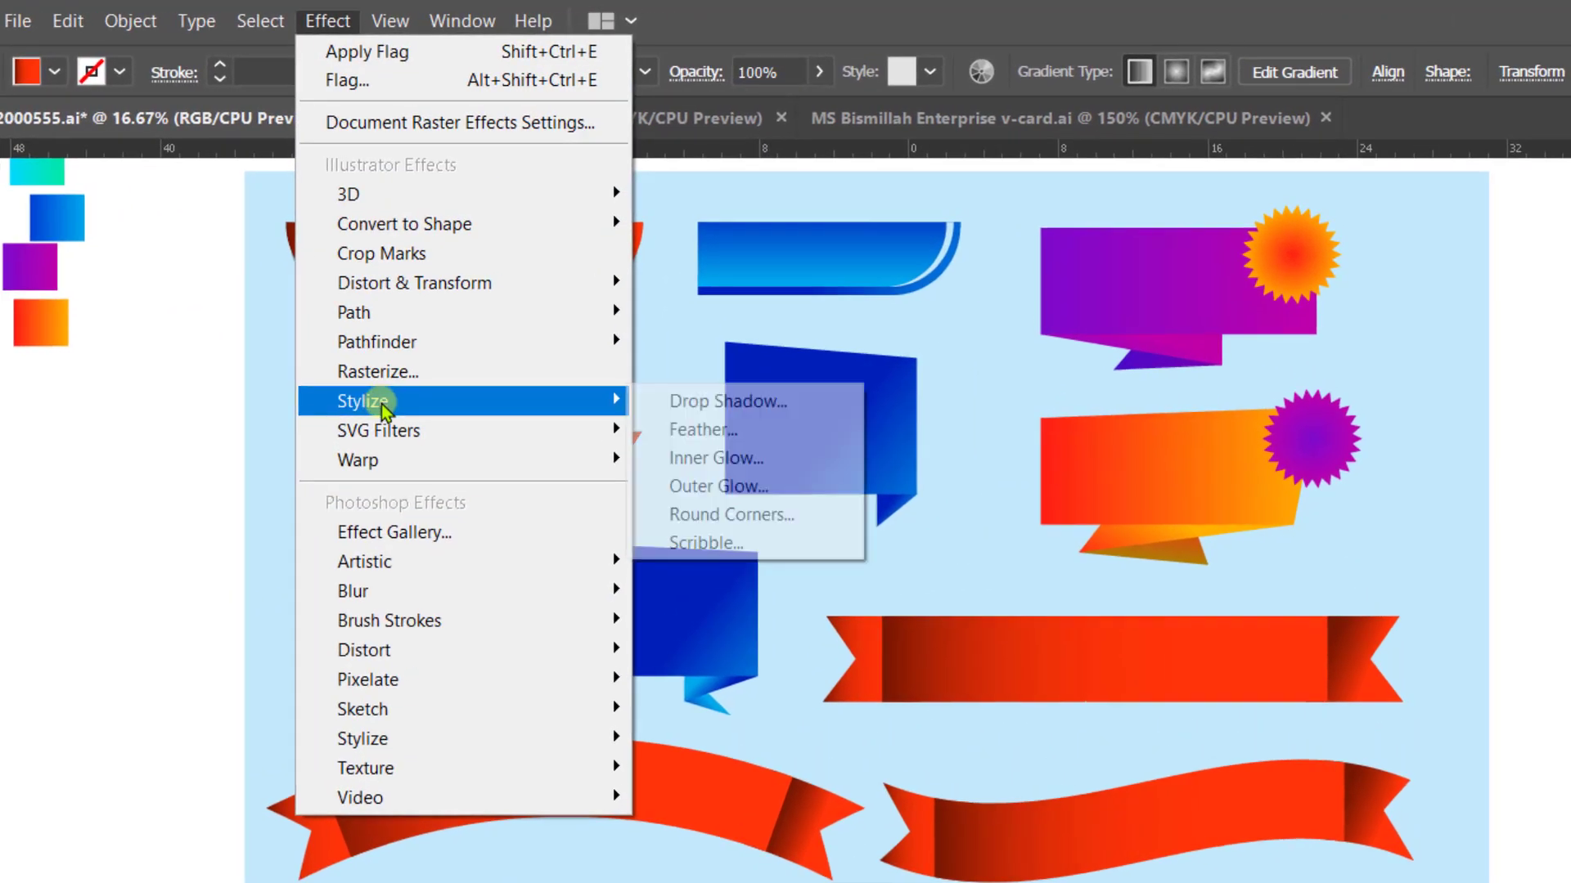
pyautogui.moveTo(406, 280)
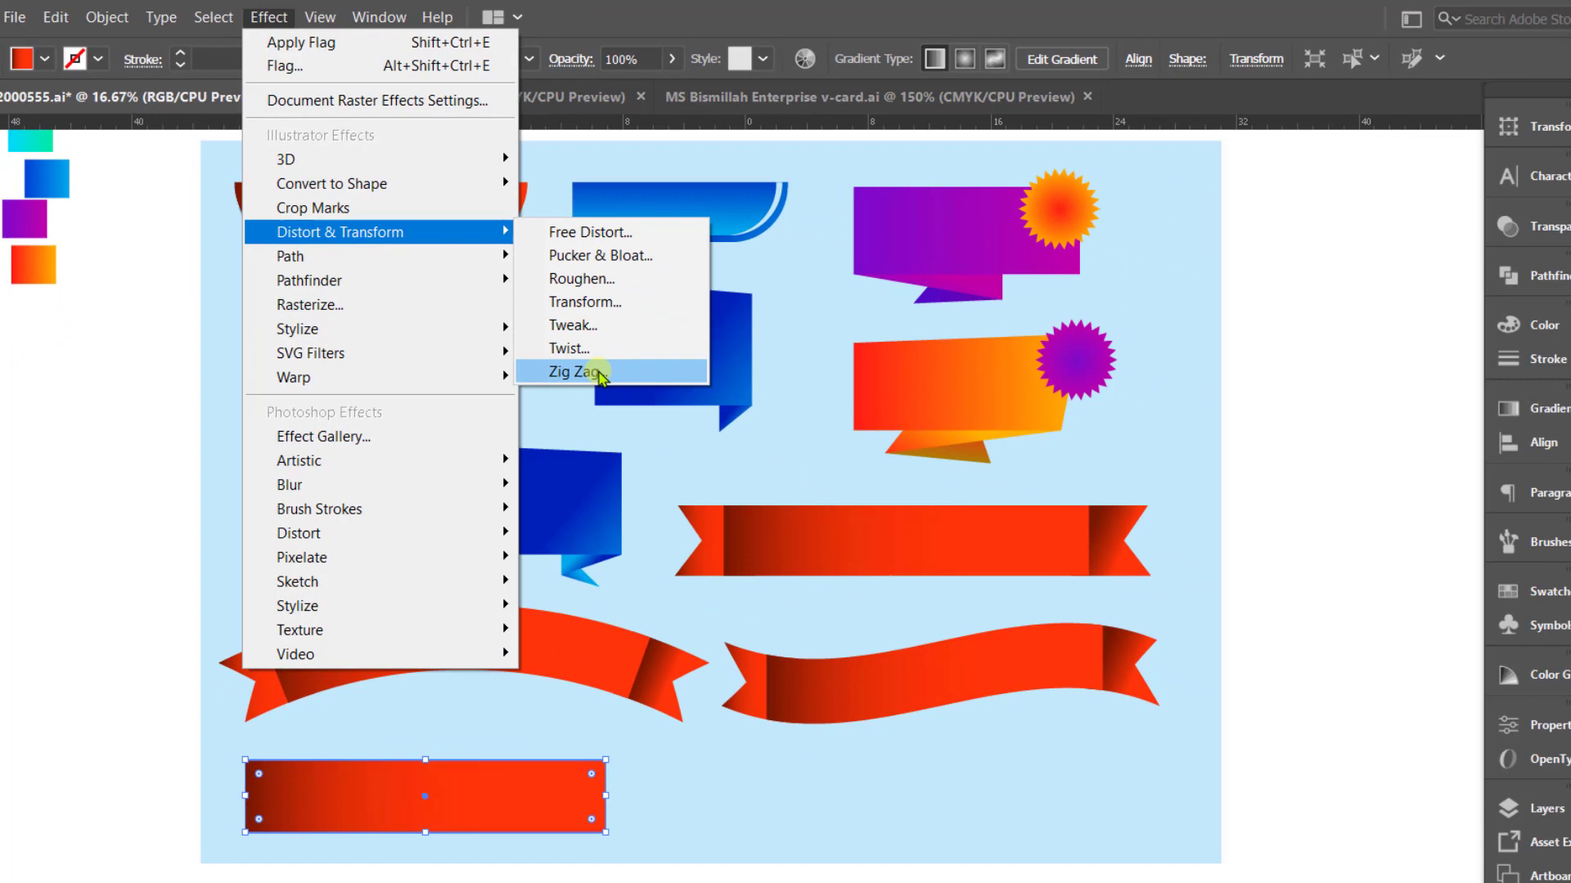
pyautogui.click(599, 373)
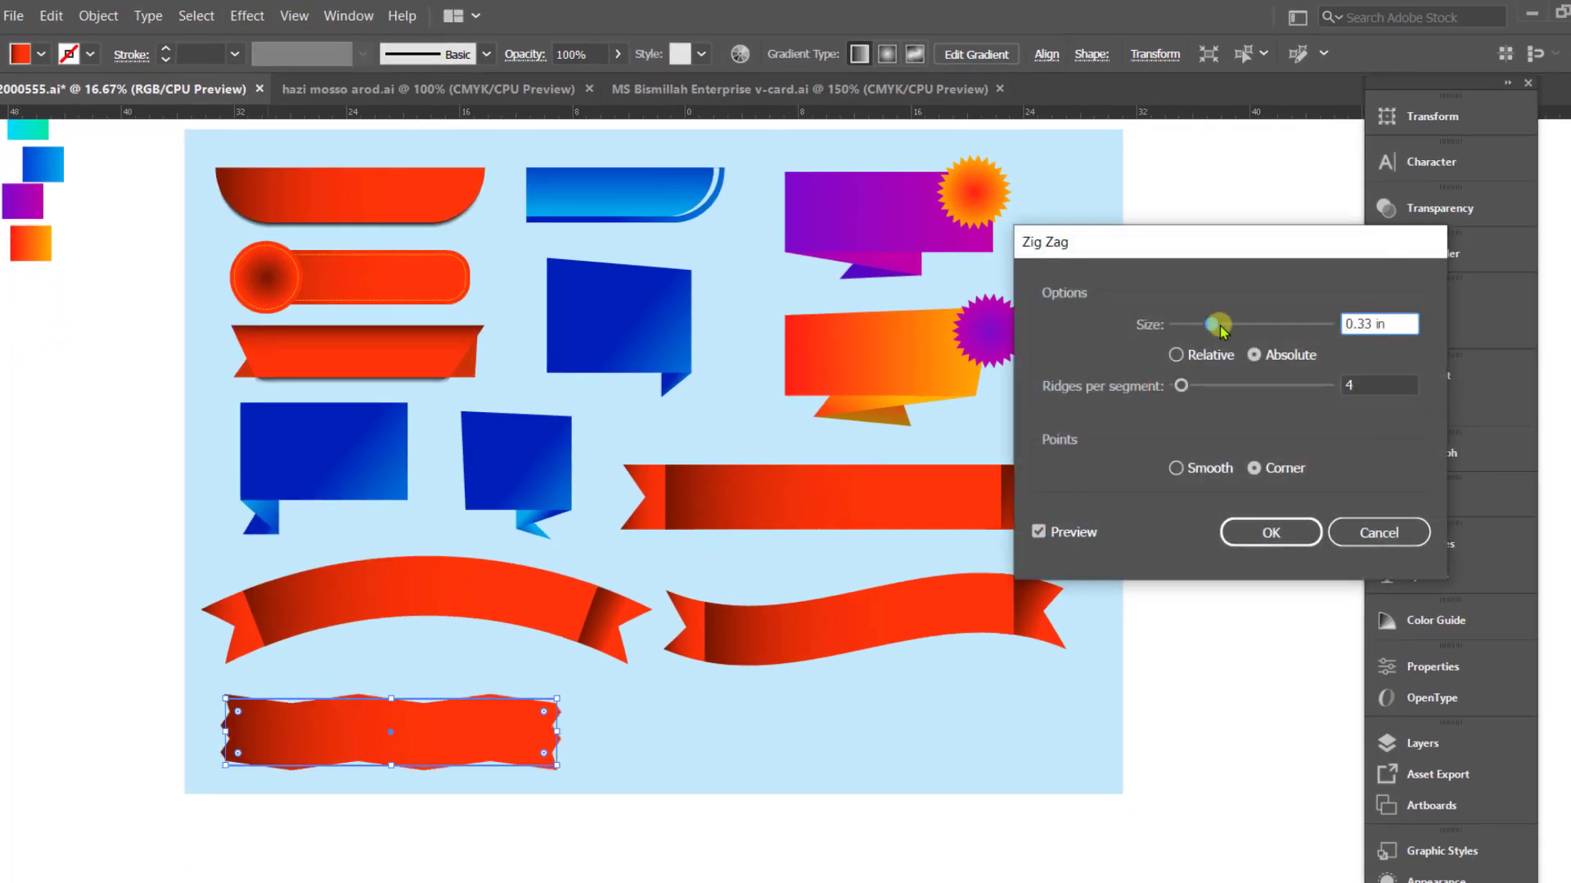
pyautogui.moveTo(1180, 385); pyautogui.dragTo(1202, 326)
pyautogui.moveTo(1196, 386); pyautogui.dragTo(1204, 387)
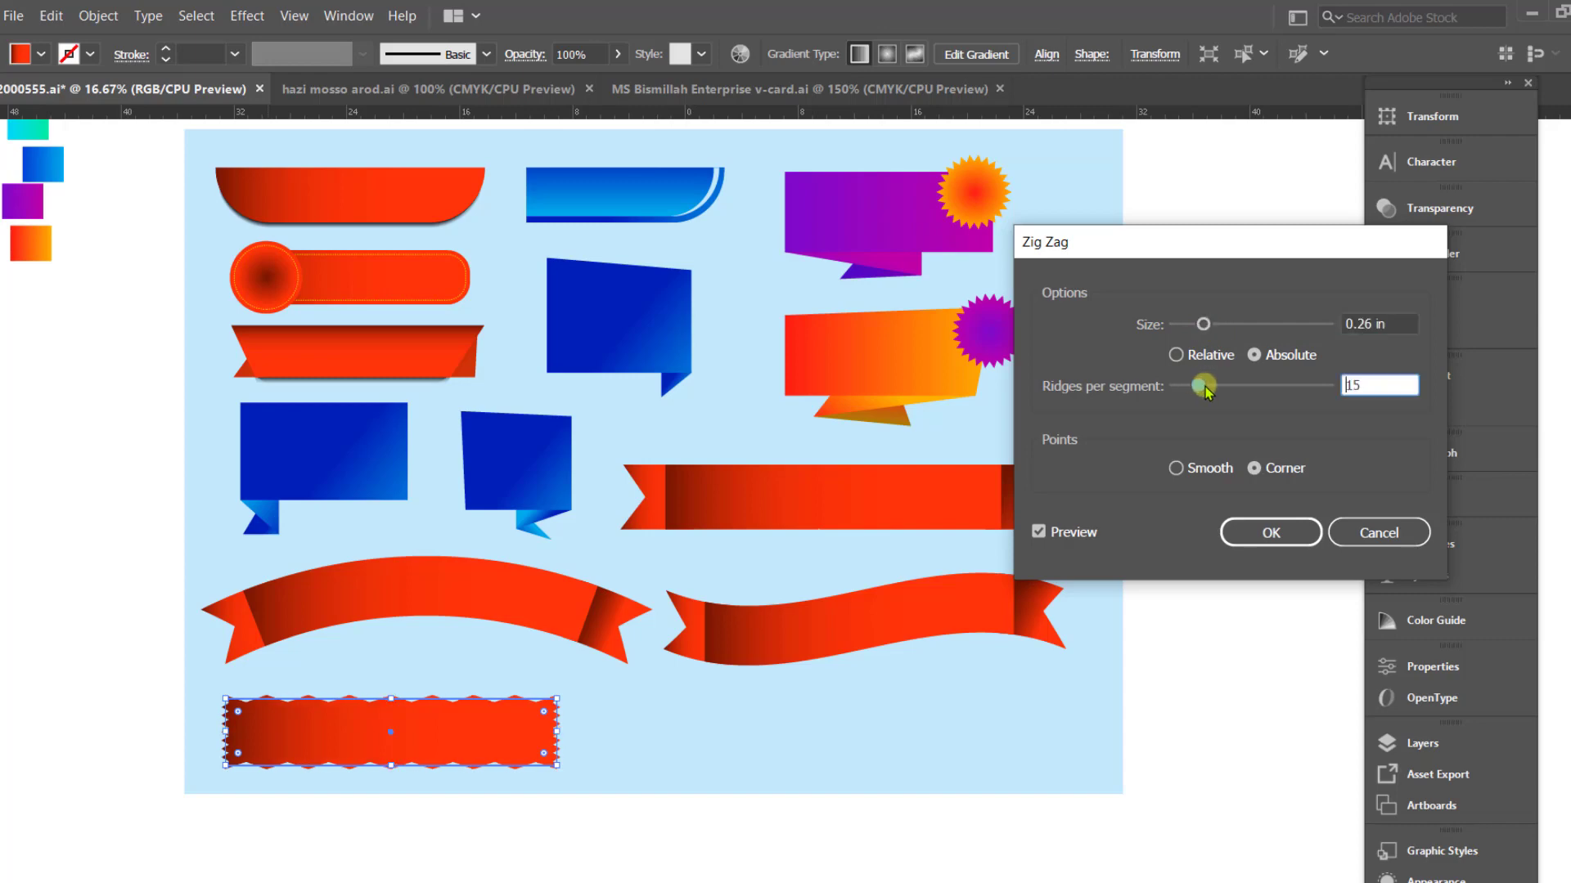
pyautogui.click(1218, 324)
pyautogui.click(1274, 533)
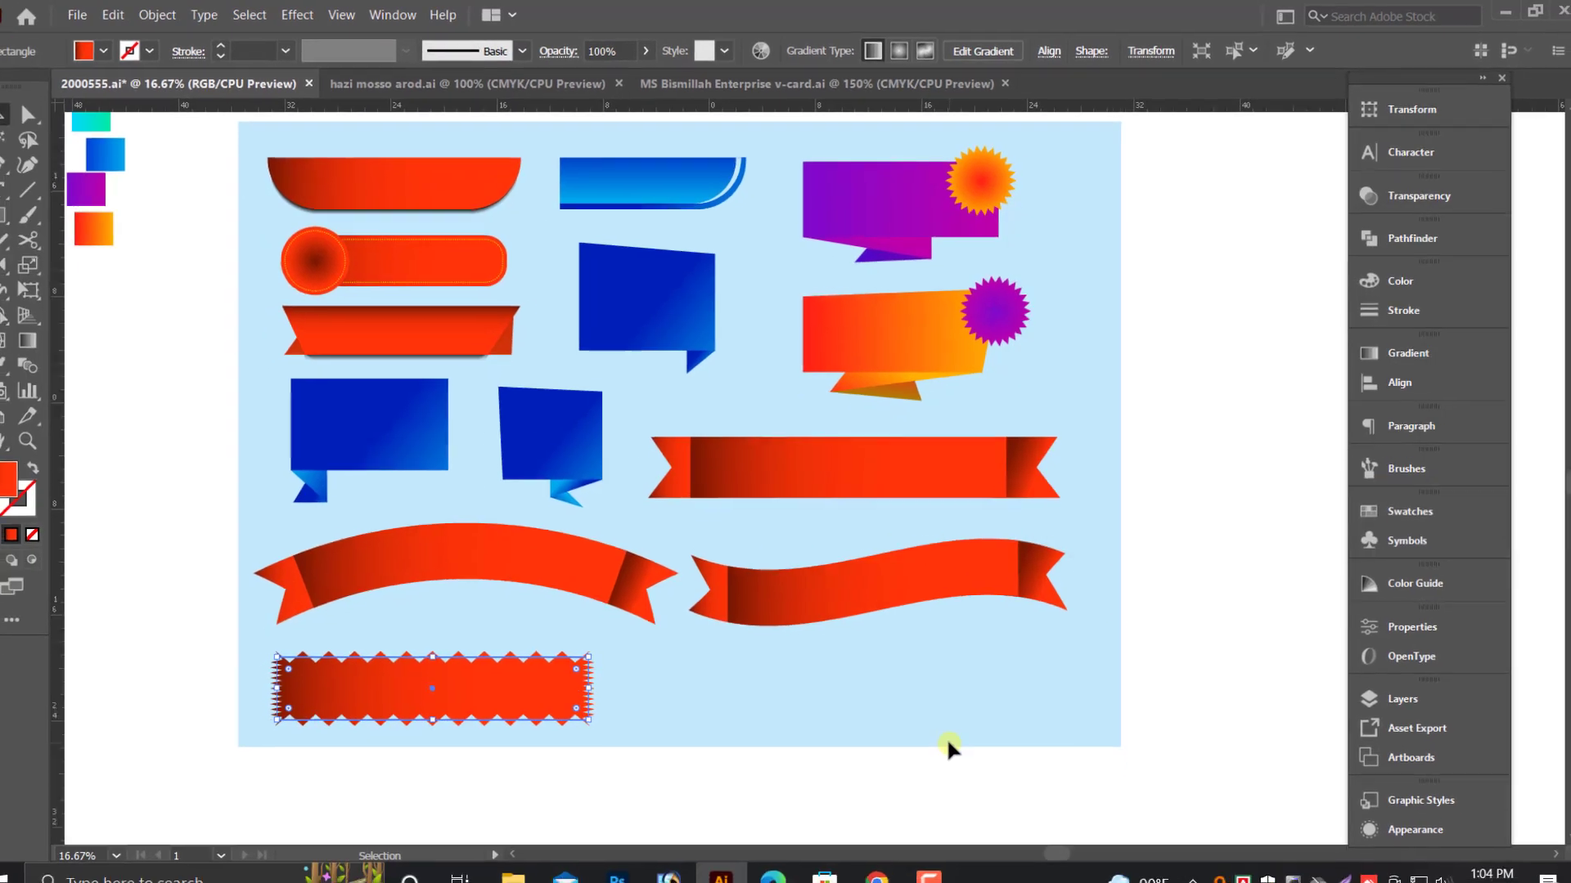
# - Select the zigzag-edged rectangle beneath the arched ribbon
pyautogui.click(938, 797)
pyautogui.scroll(-1, 514, 728)
pyautogui.moveTo(273, 556); pyautogui.dragTo(1038, 737)
pyautogui.click(972, 565)
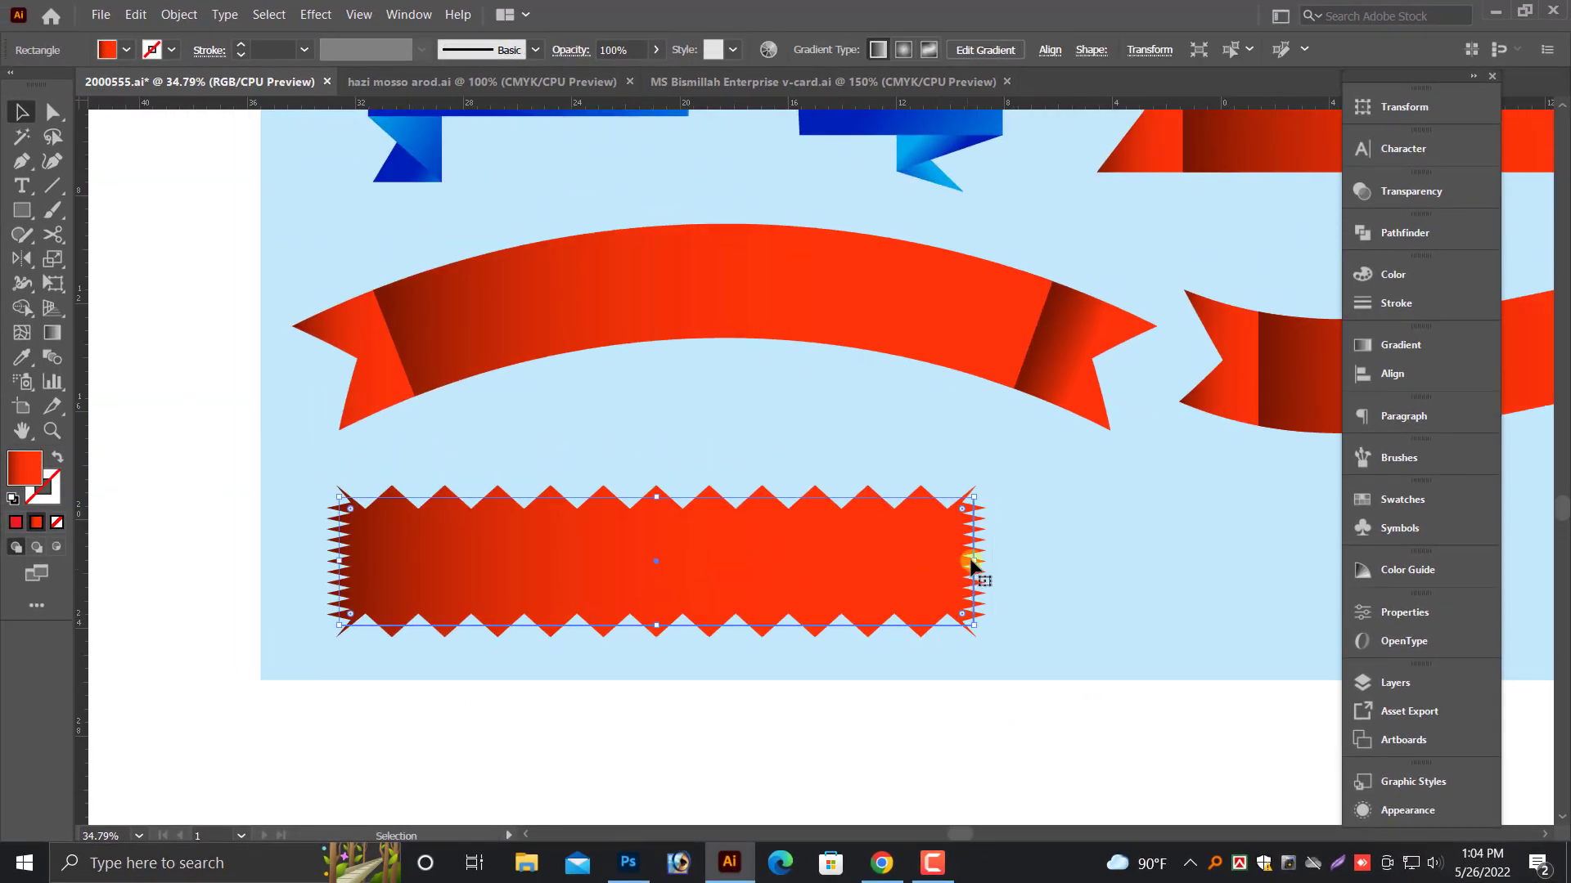